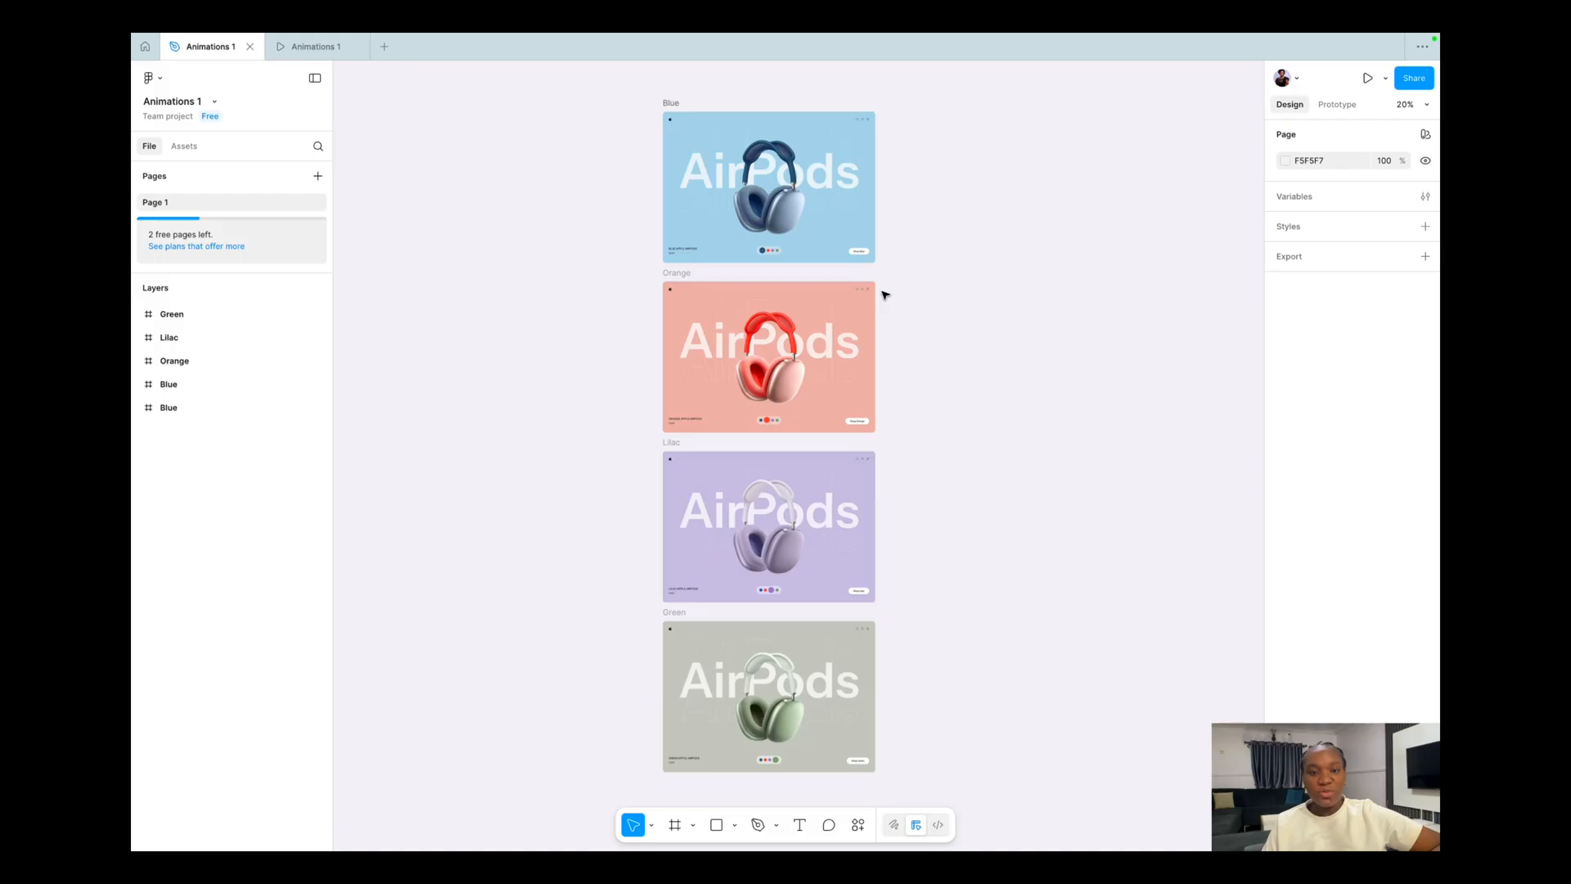
# Add a 1440 × 1024 desktop frame beside the existing column of AirPods frames and name it Blue.
pyautogui.click(669, 108)
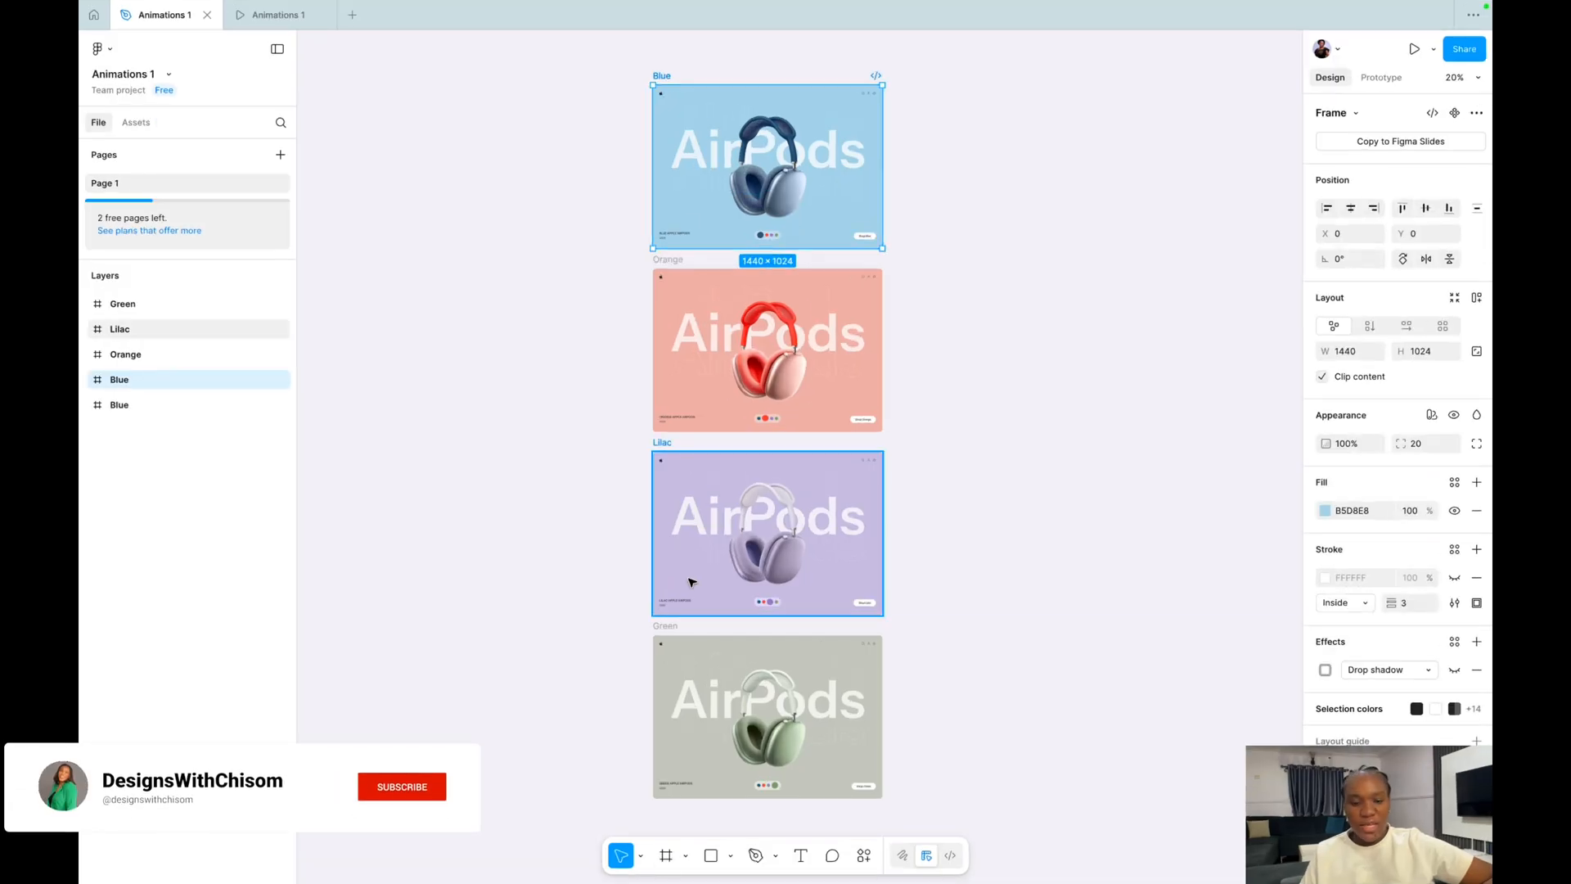
pyautogui.press('f')
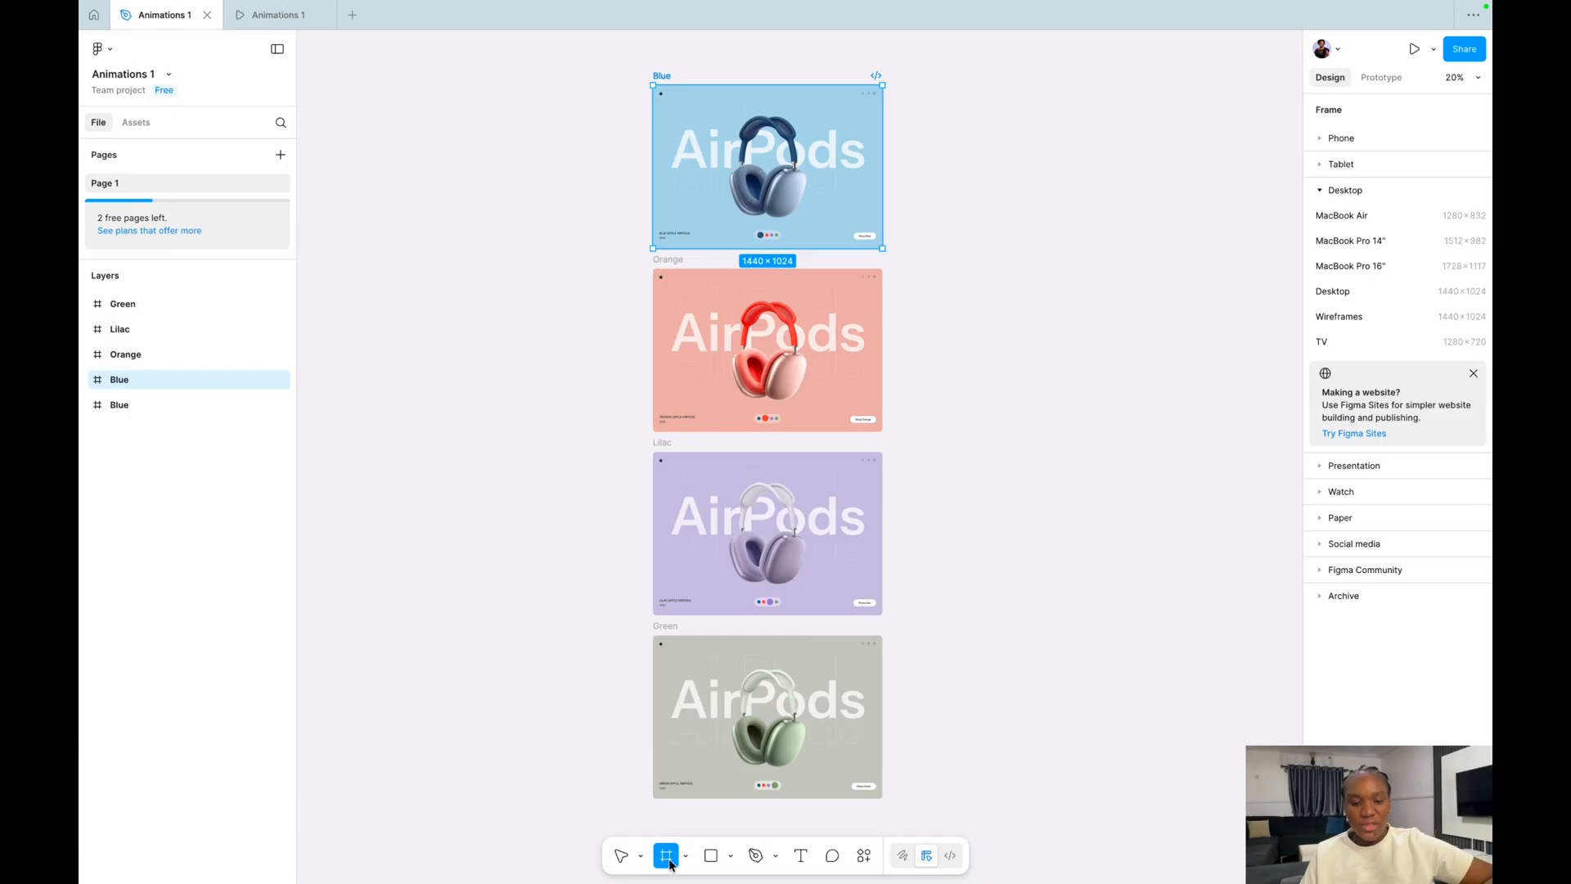
pyautogui.click(1323, 191)
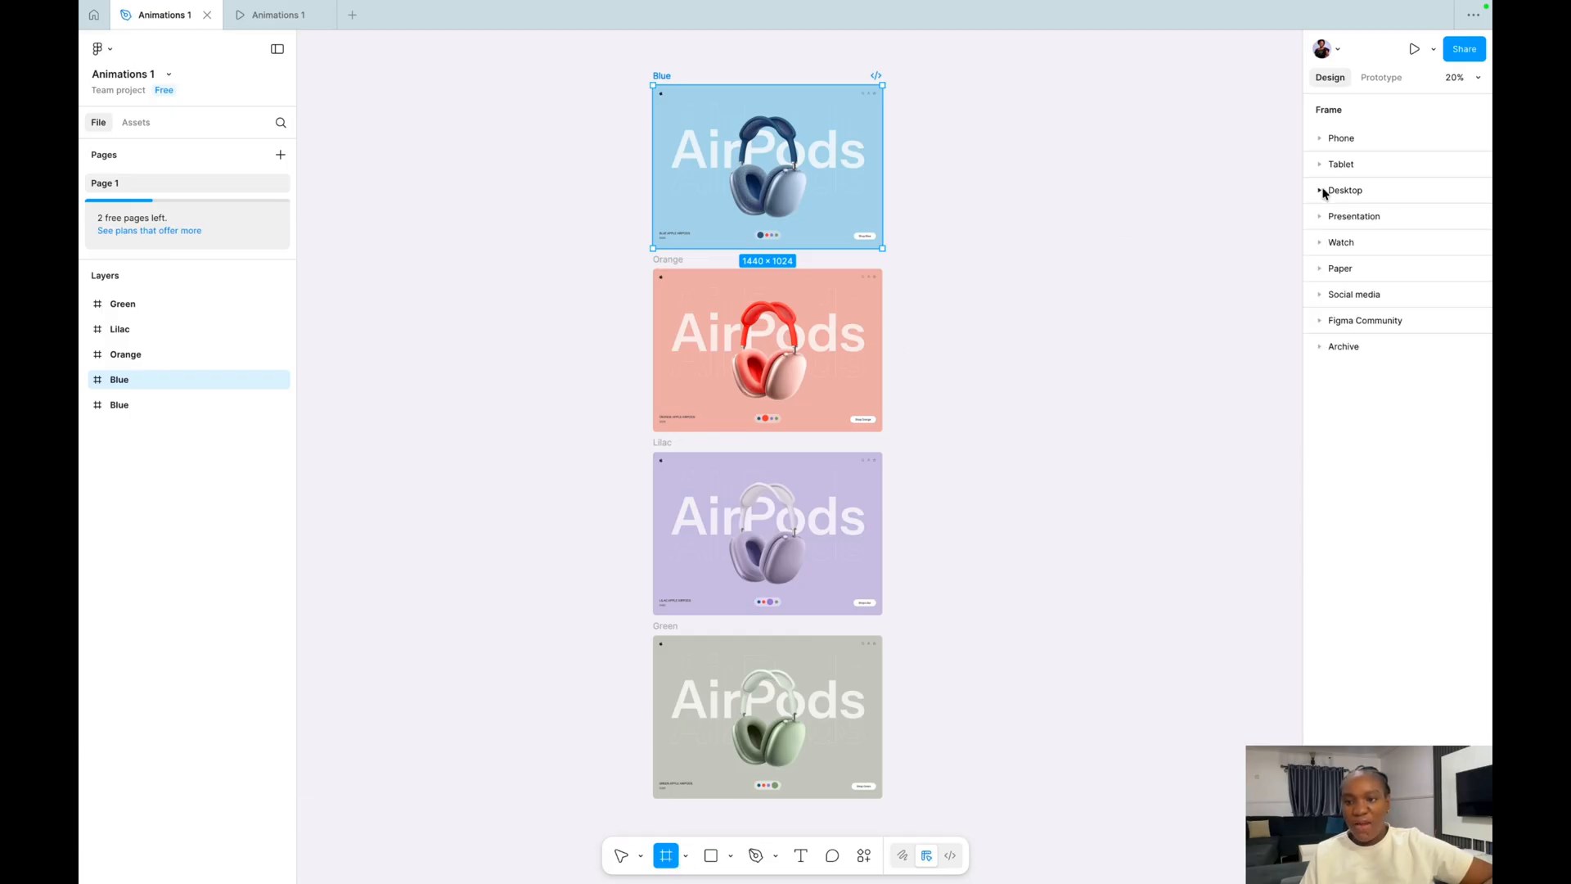
pyautogui.click(1319, 140)
pyautogui.click(1320, 139)
pyautogui.click(1320, 193)
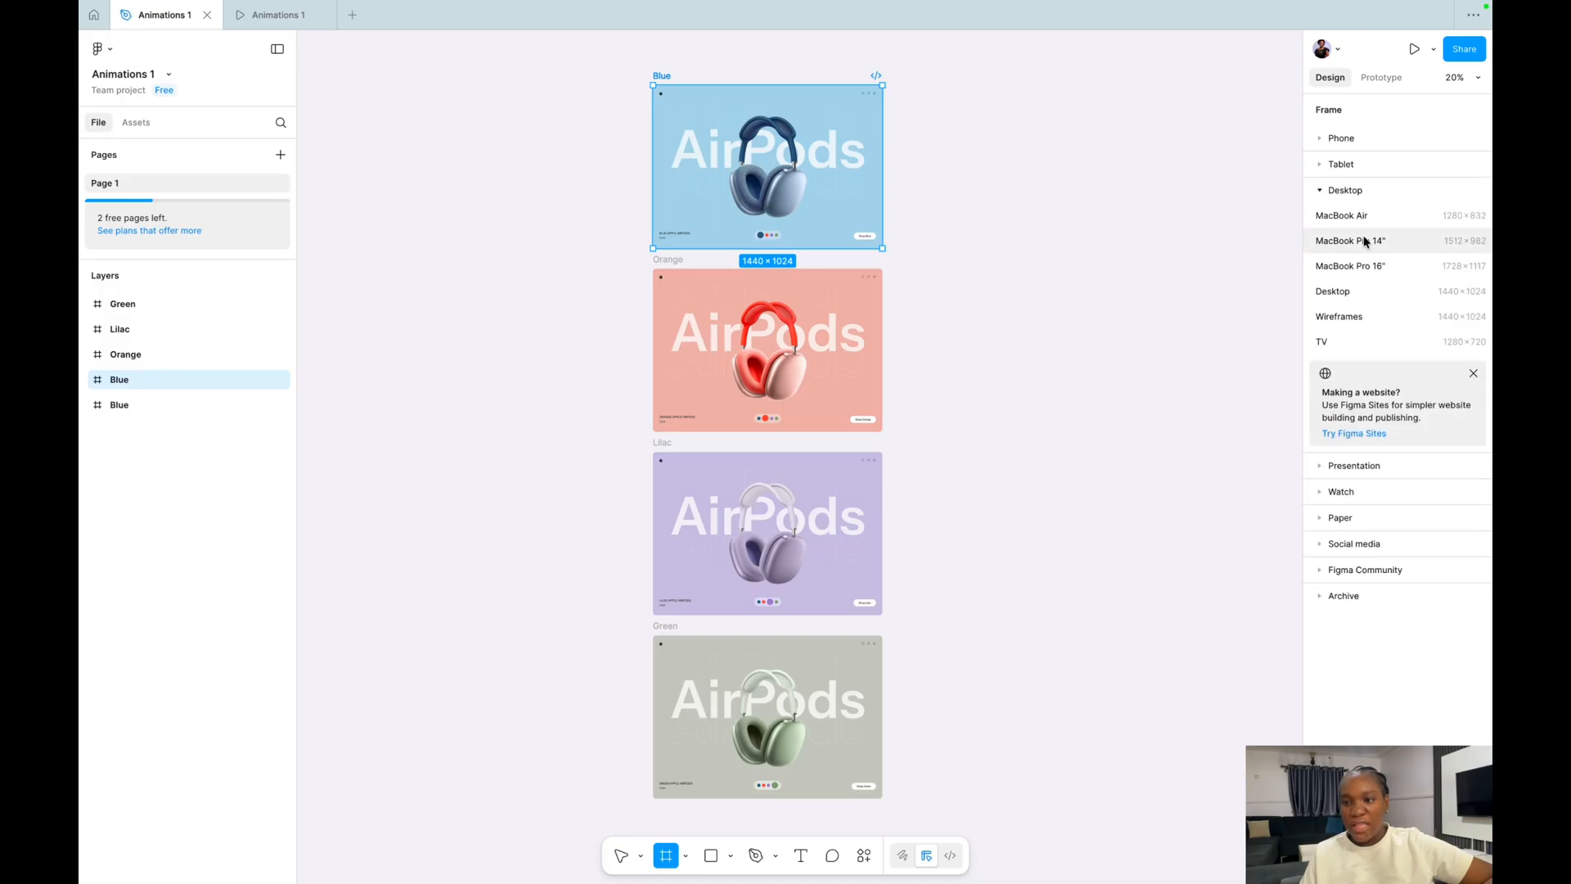
pyautogui.click(623, 854)
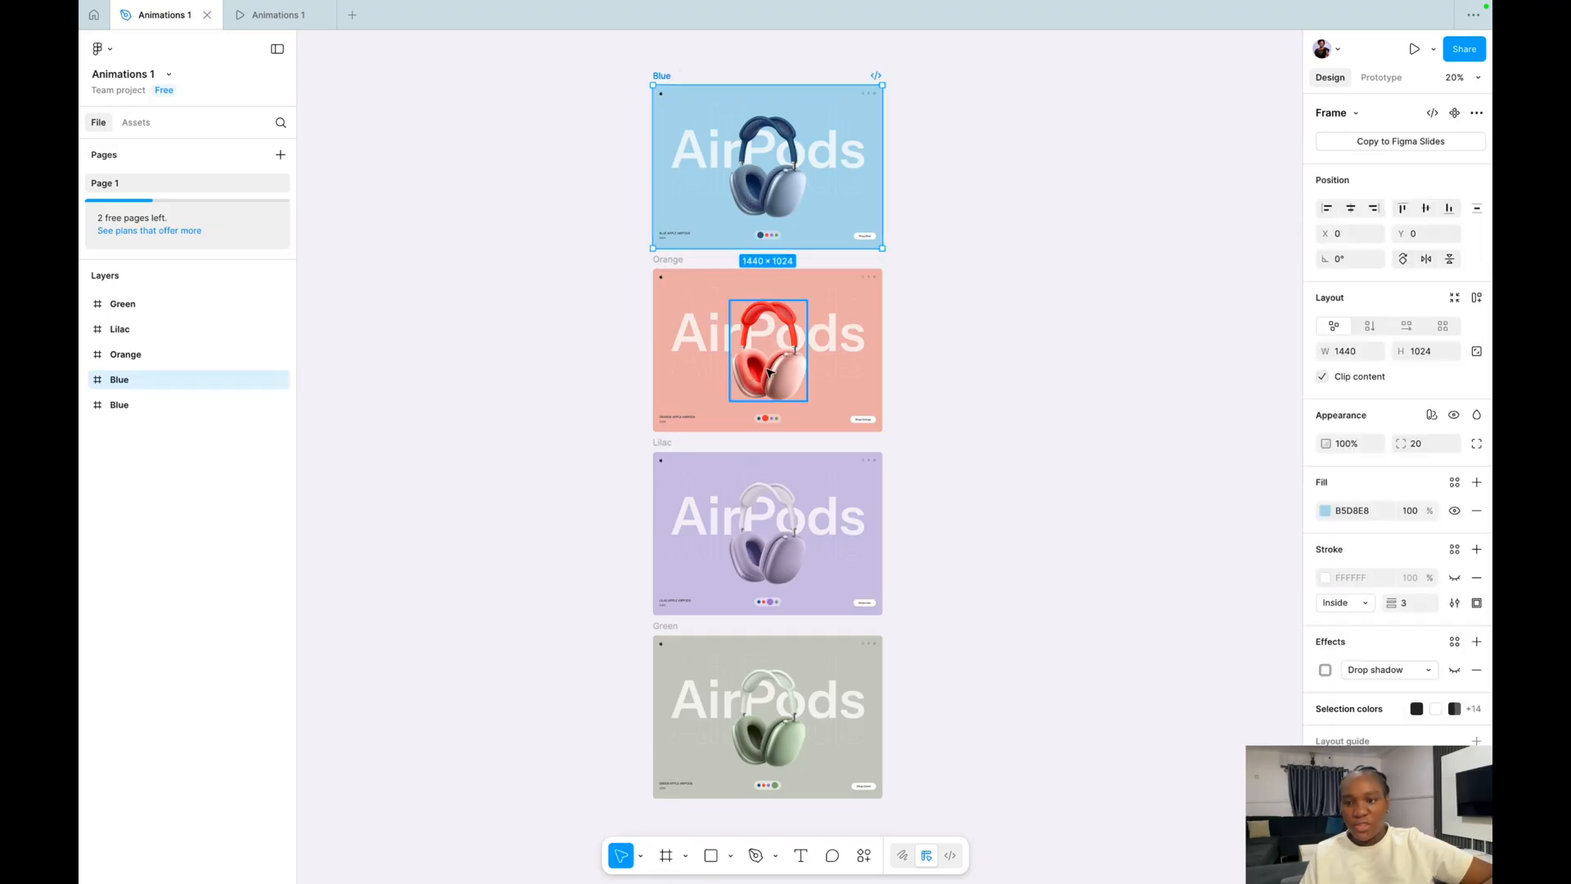
pyautogui.doubleClick(880, 135)
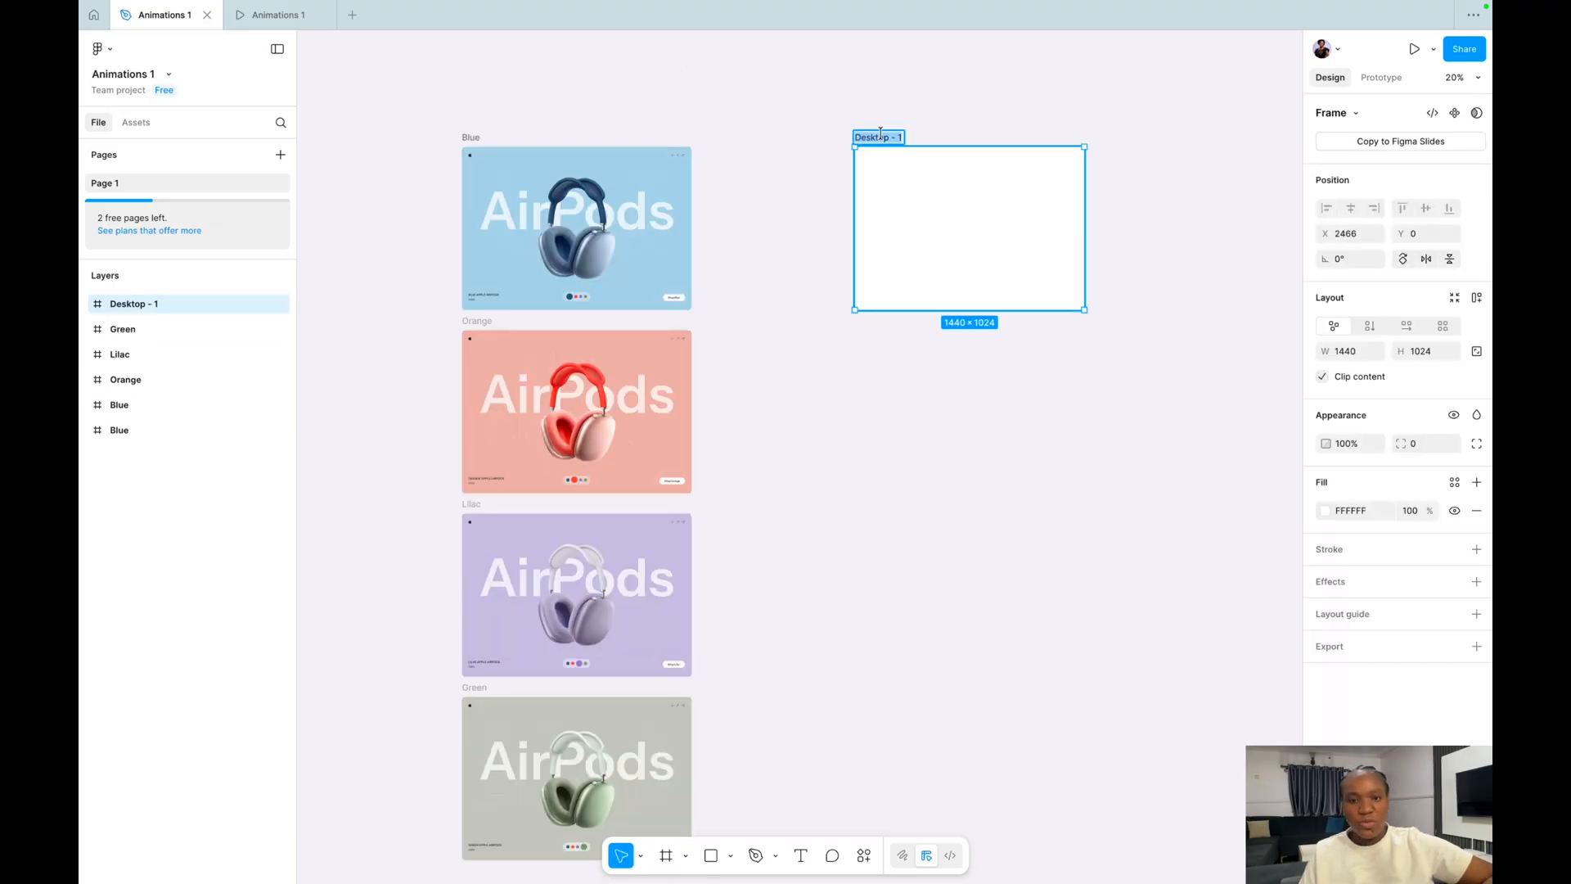
pyautogui.write('Blue')
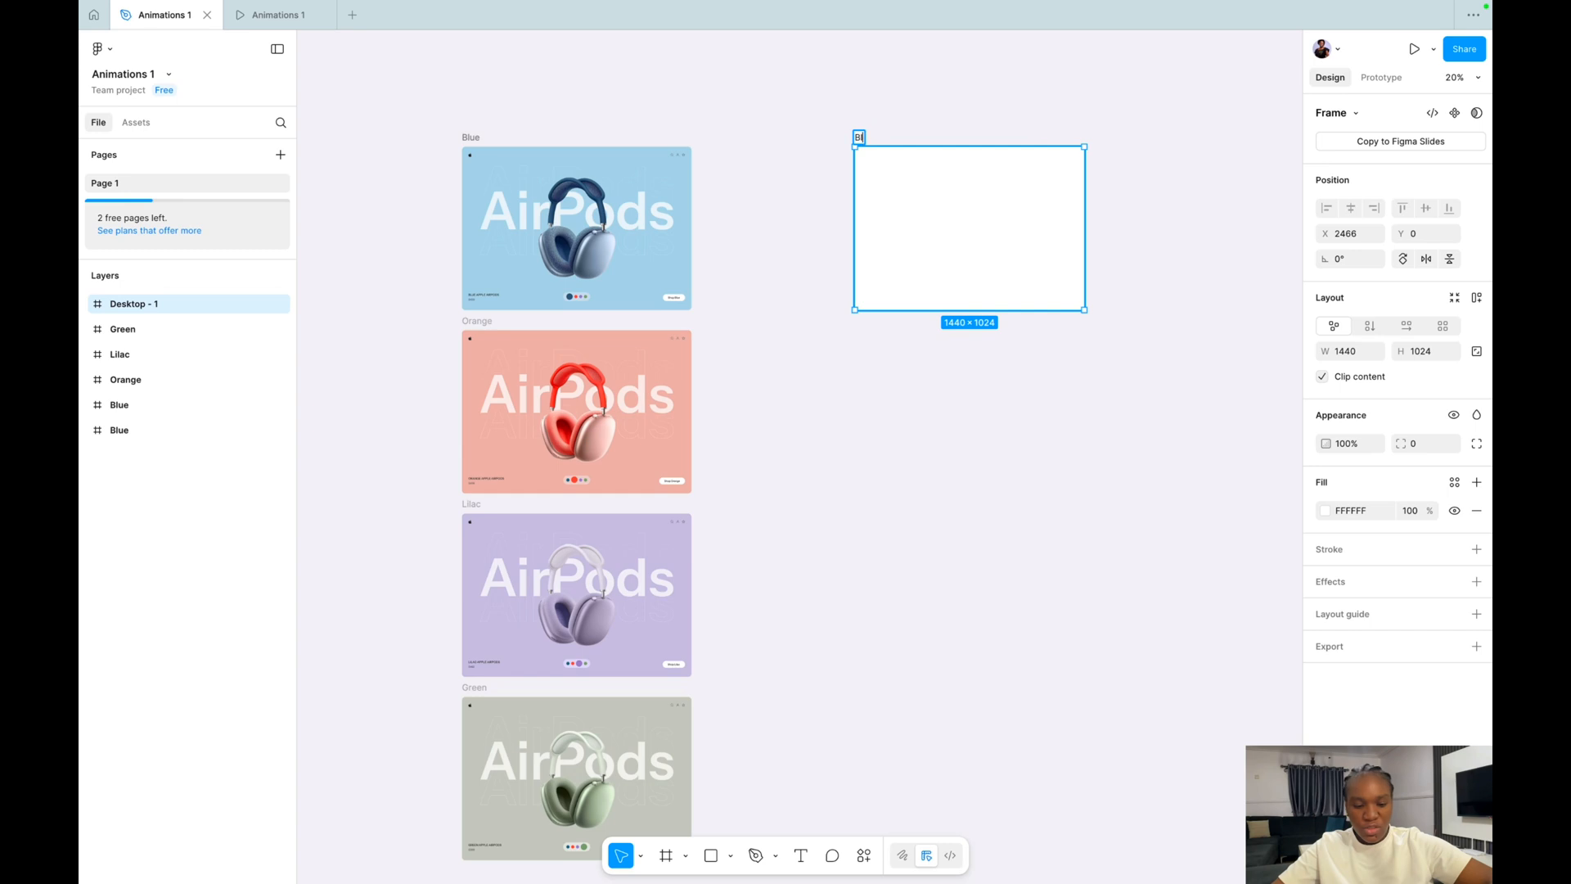
pyautogui.click(914, 91)
# Place copies of the blue, orange, lilac and green headphone images in a column beside the empty Blue frame.
pyautogui.hscroll(2, 911, 87)
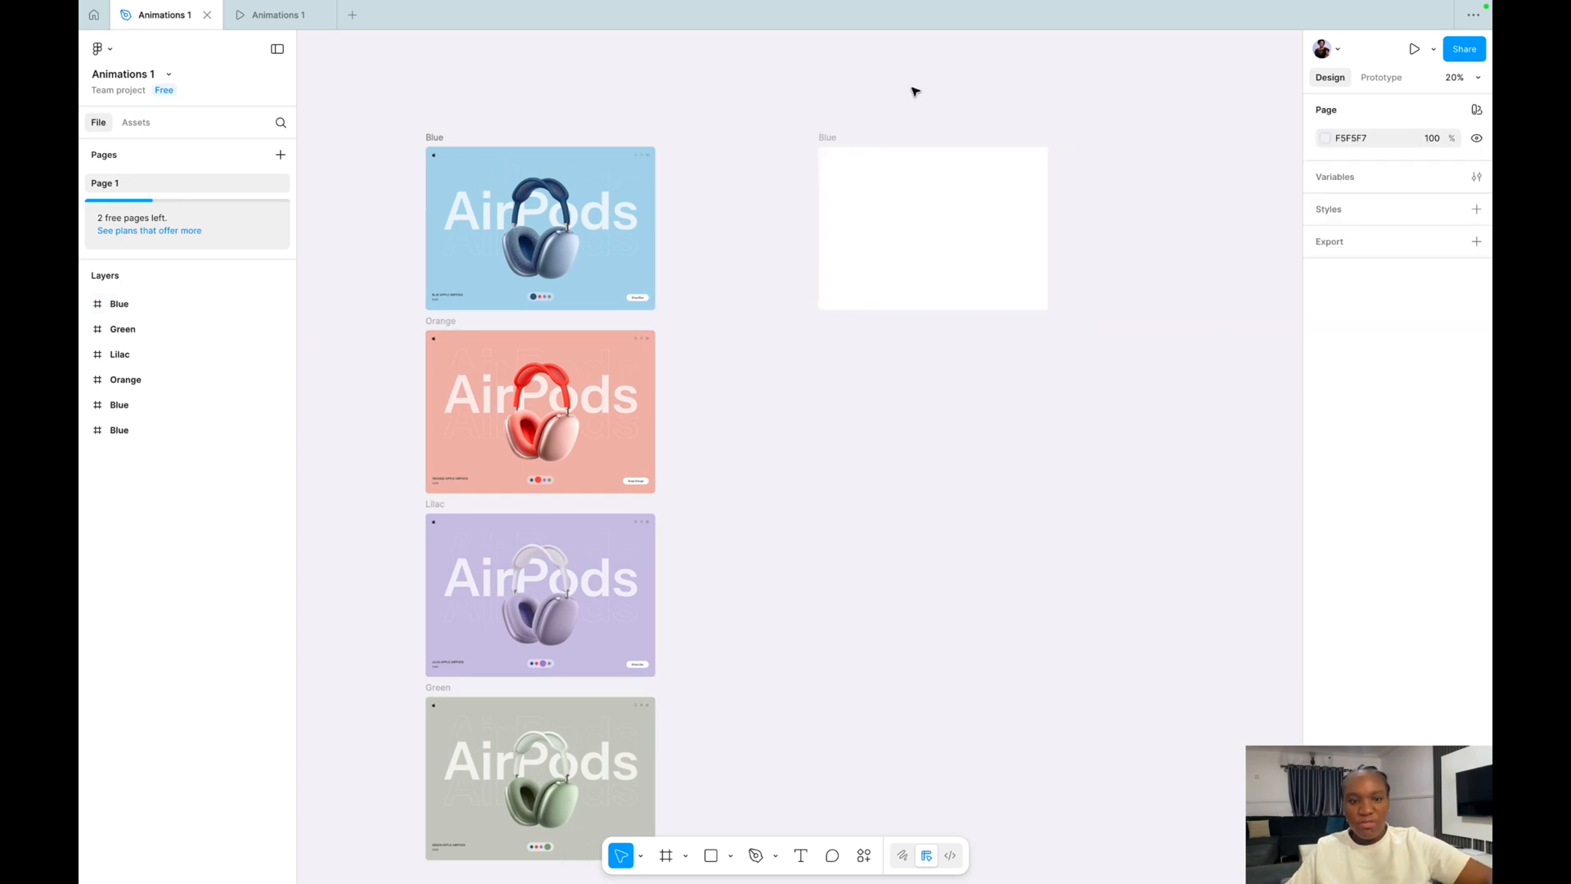
pyautogui.click(498, 233)
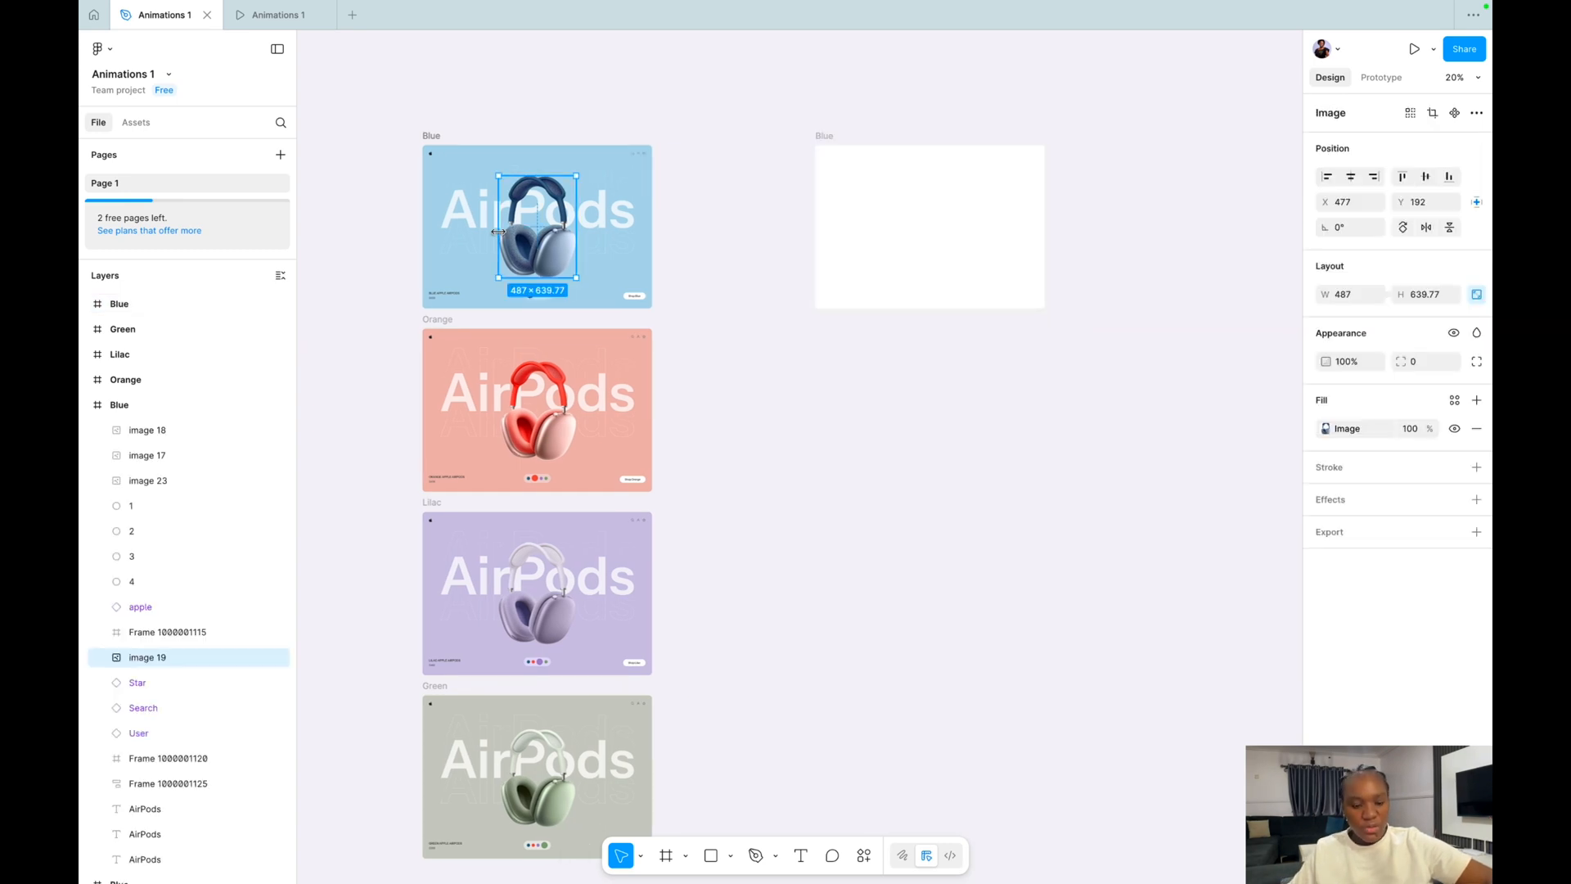
pyautogui.moveTo(497, 232); pyautogui.dragTo(1095, 232)
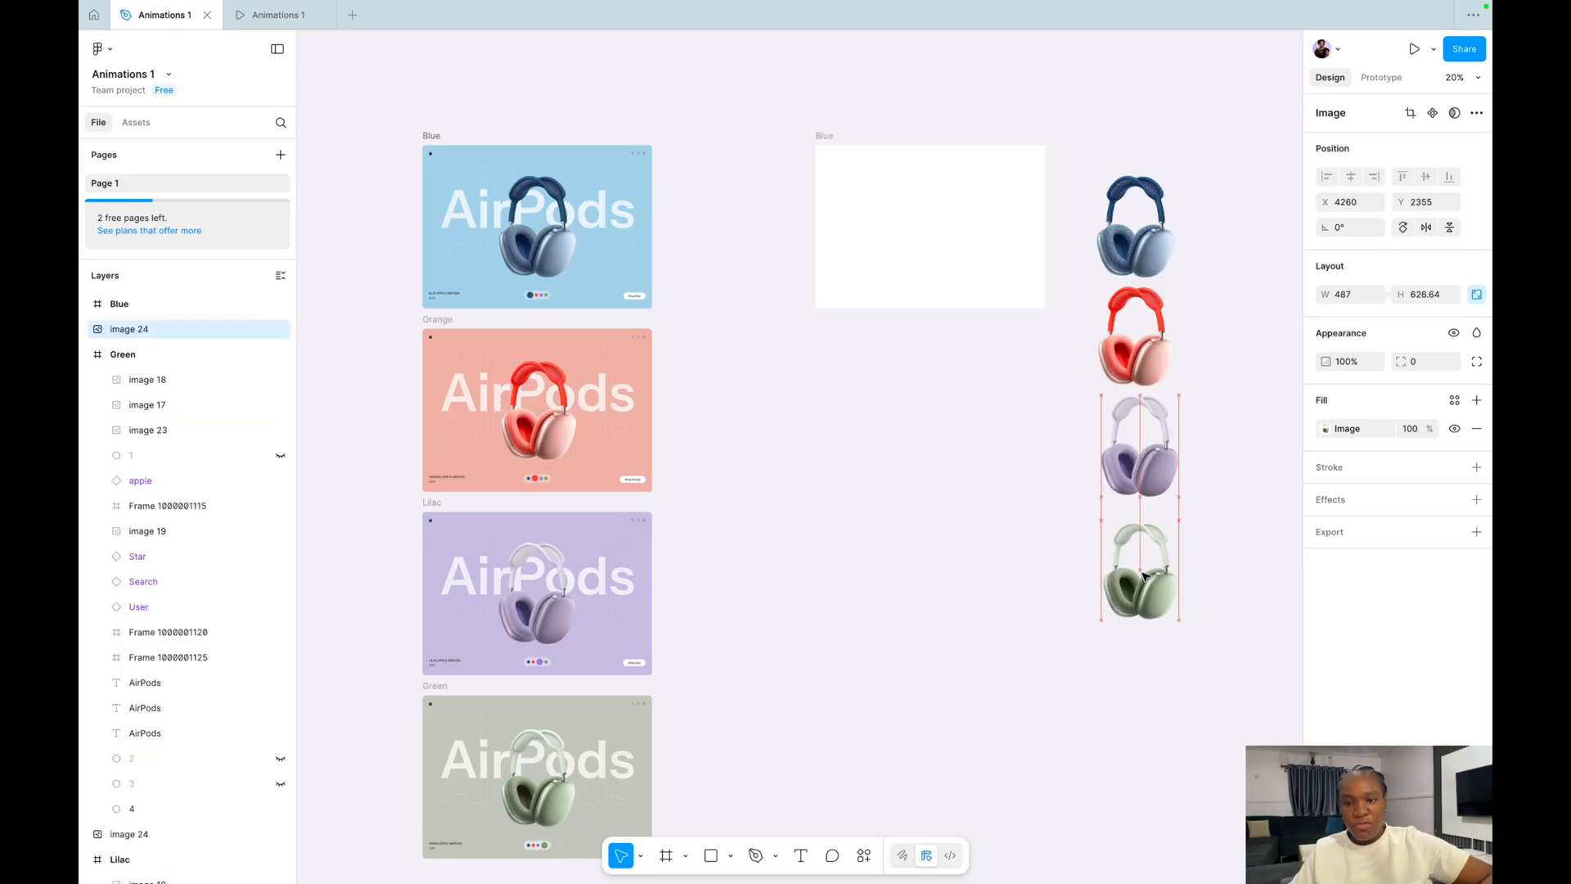
pyautogui.click(1136, 573)
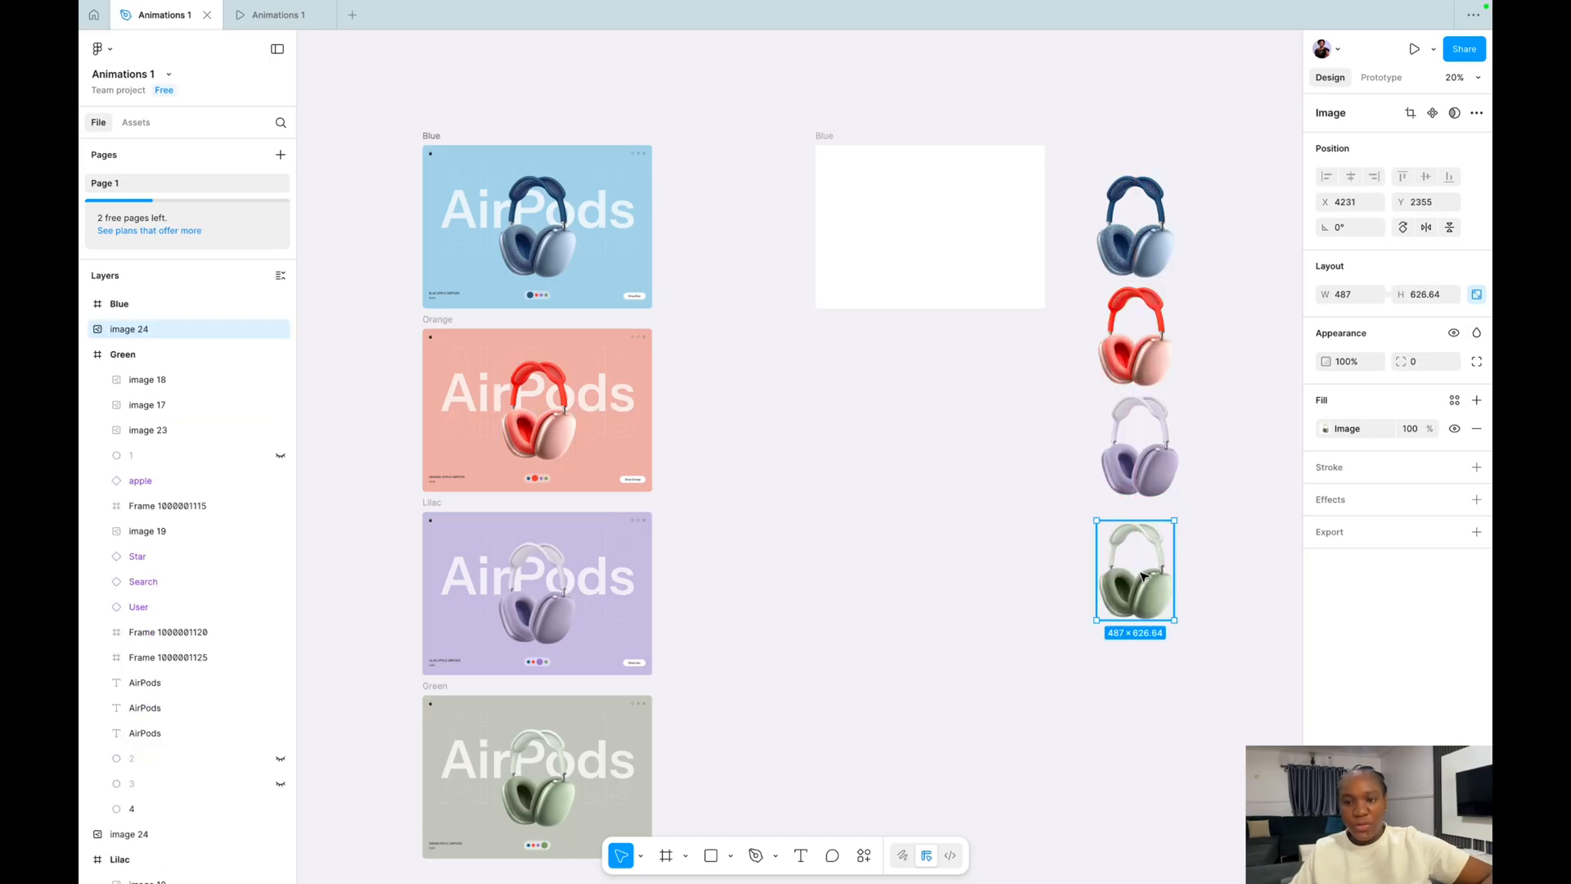
# Draw a light-blue (B5D8E8) swatch rectangle about 173 × 104 above the empty Blue frame and duplicate it alongside.
pyautogui.hscroll(1, 1140, 572)
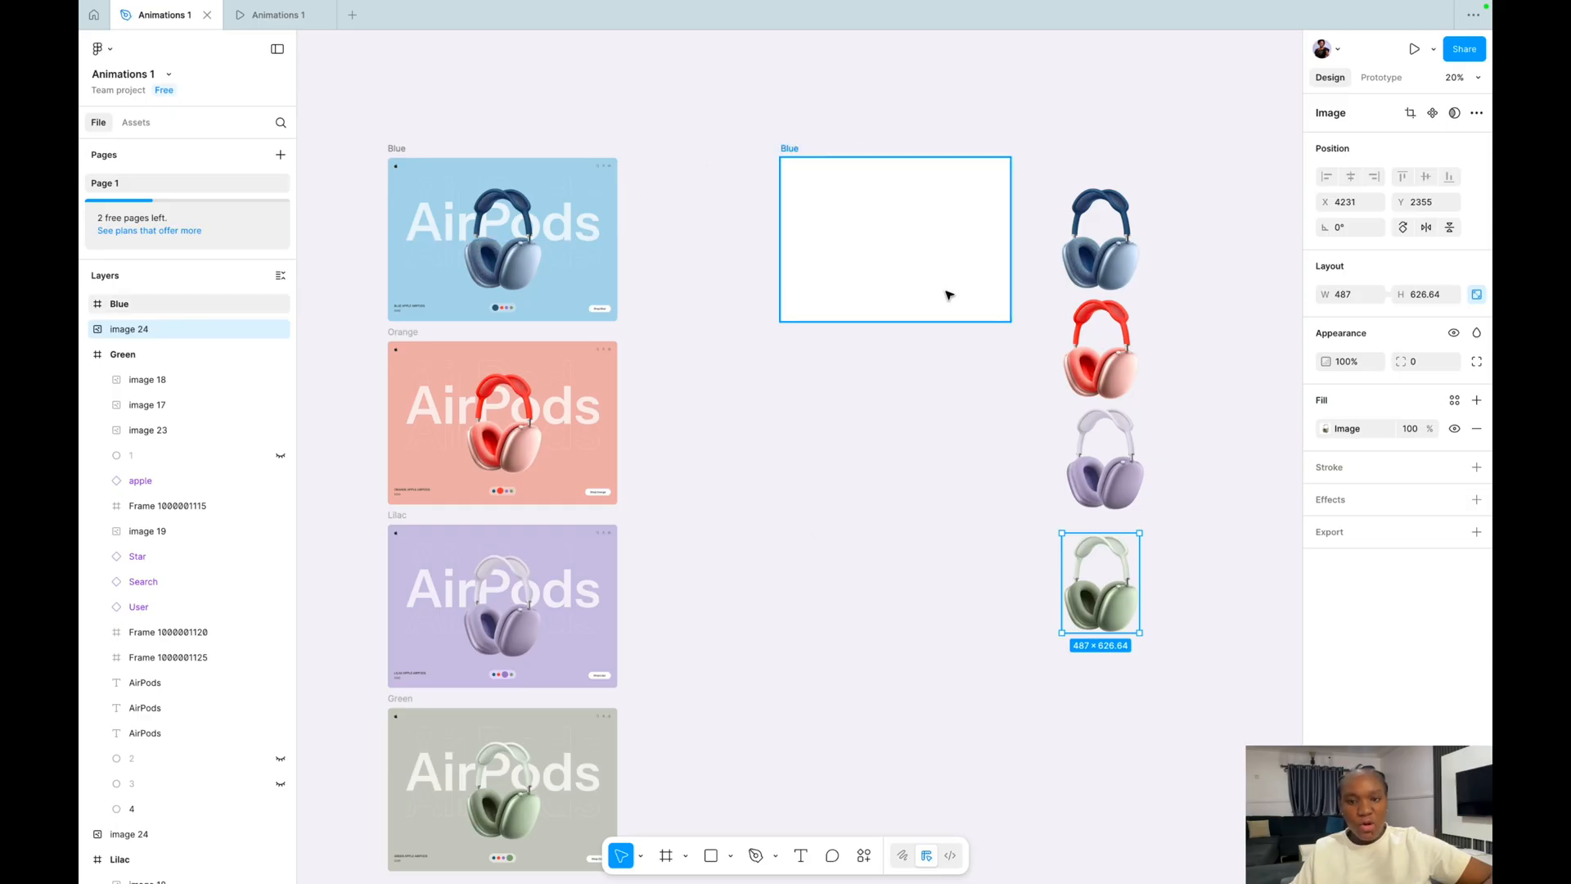
pyautogui.press('r')
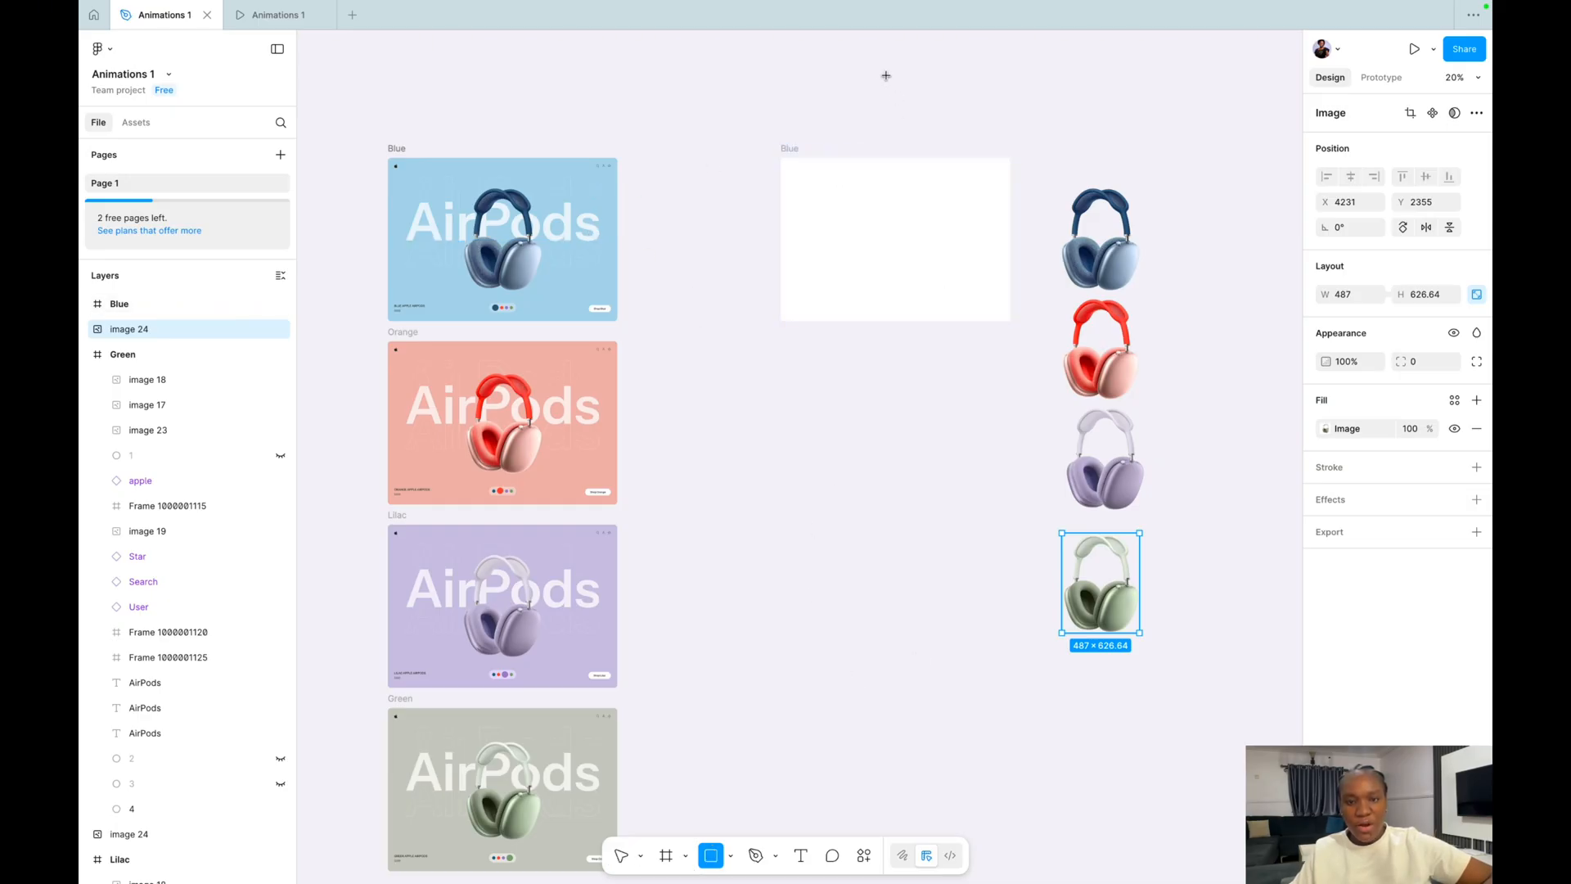
pyautogui.moveTo(862, 96); pyautogui.dragTo(892, 113)
pyautogui.hotkey('ctrl', 'd')
# Fill the duplicated swatch with the background colour sampled from the Orange frame, E8BEB5.
pyautogui.click(1323, 428)
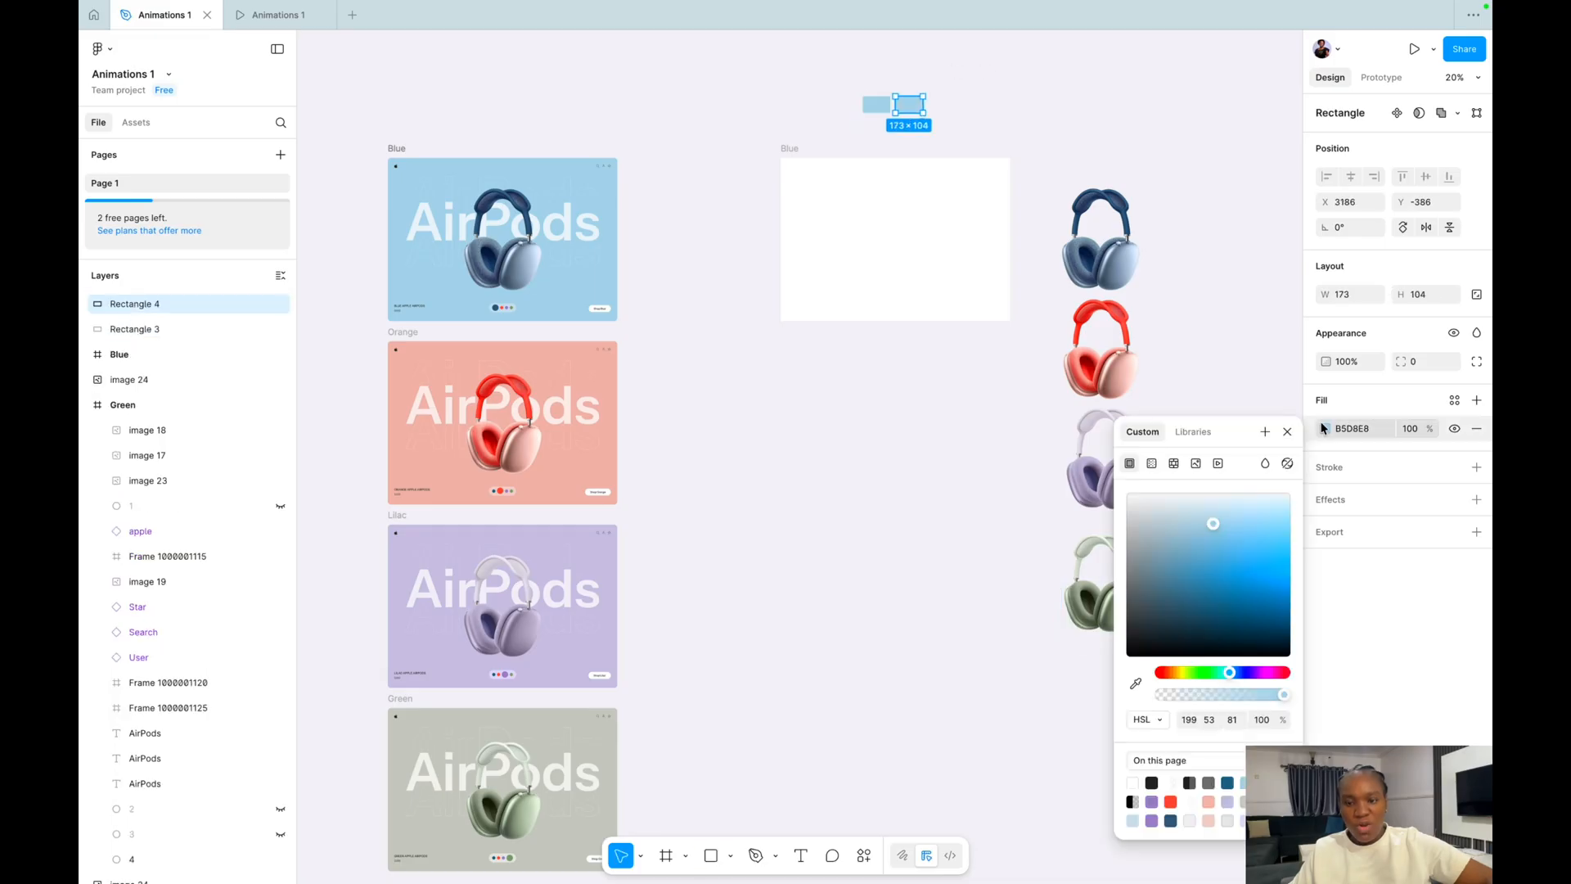
pyautogui.click(1137, 683)
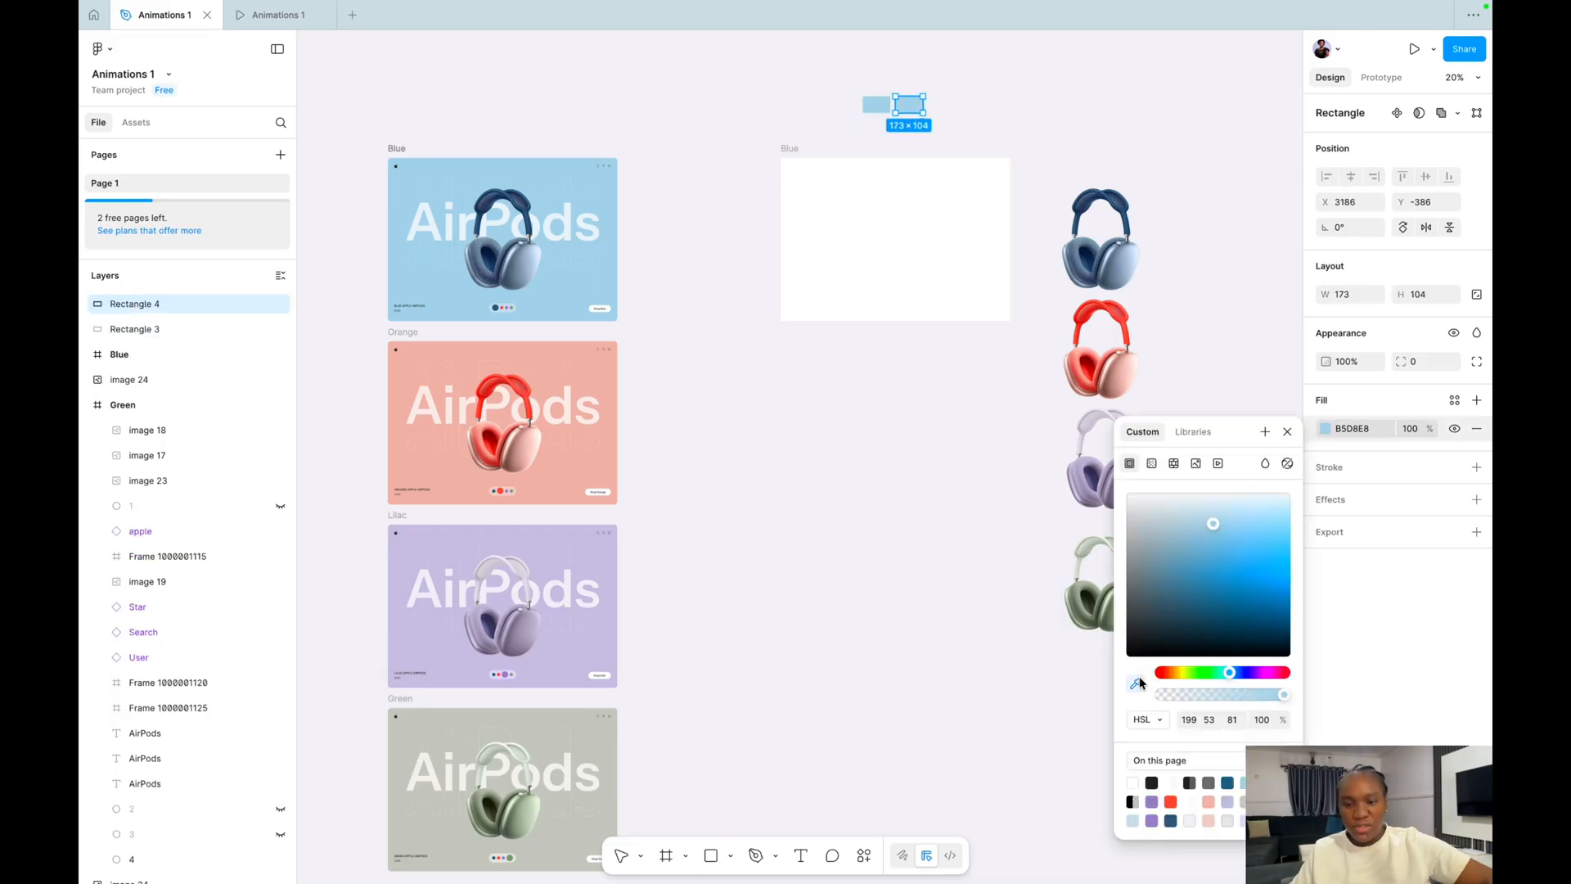
pyautogui.click(595, 468)
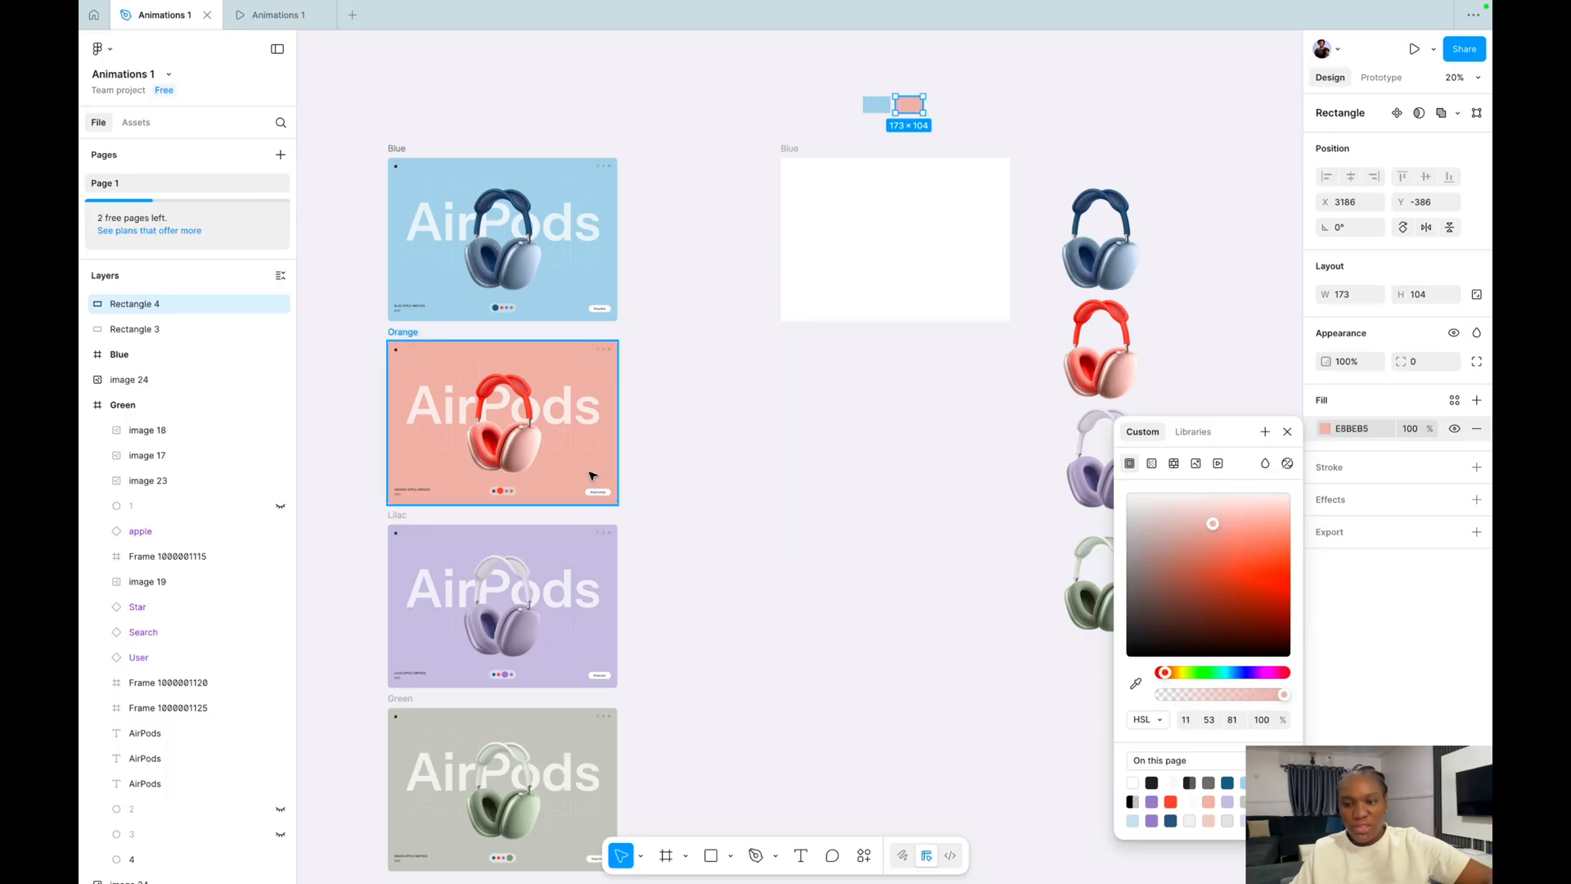
pyautogui.click(408, 332)
pyautogui.click(789, 149)
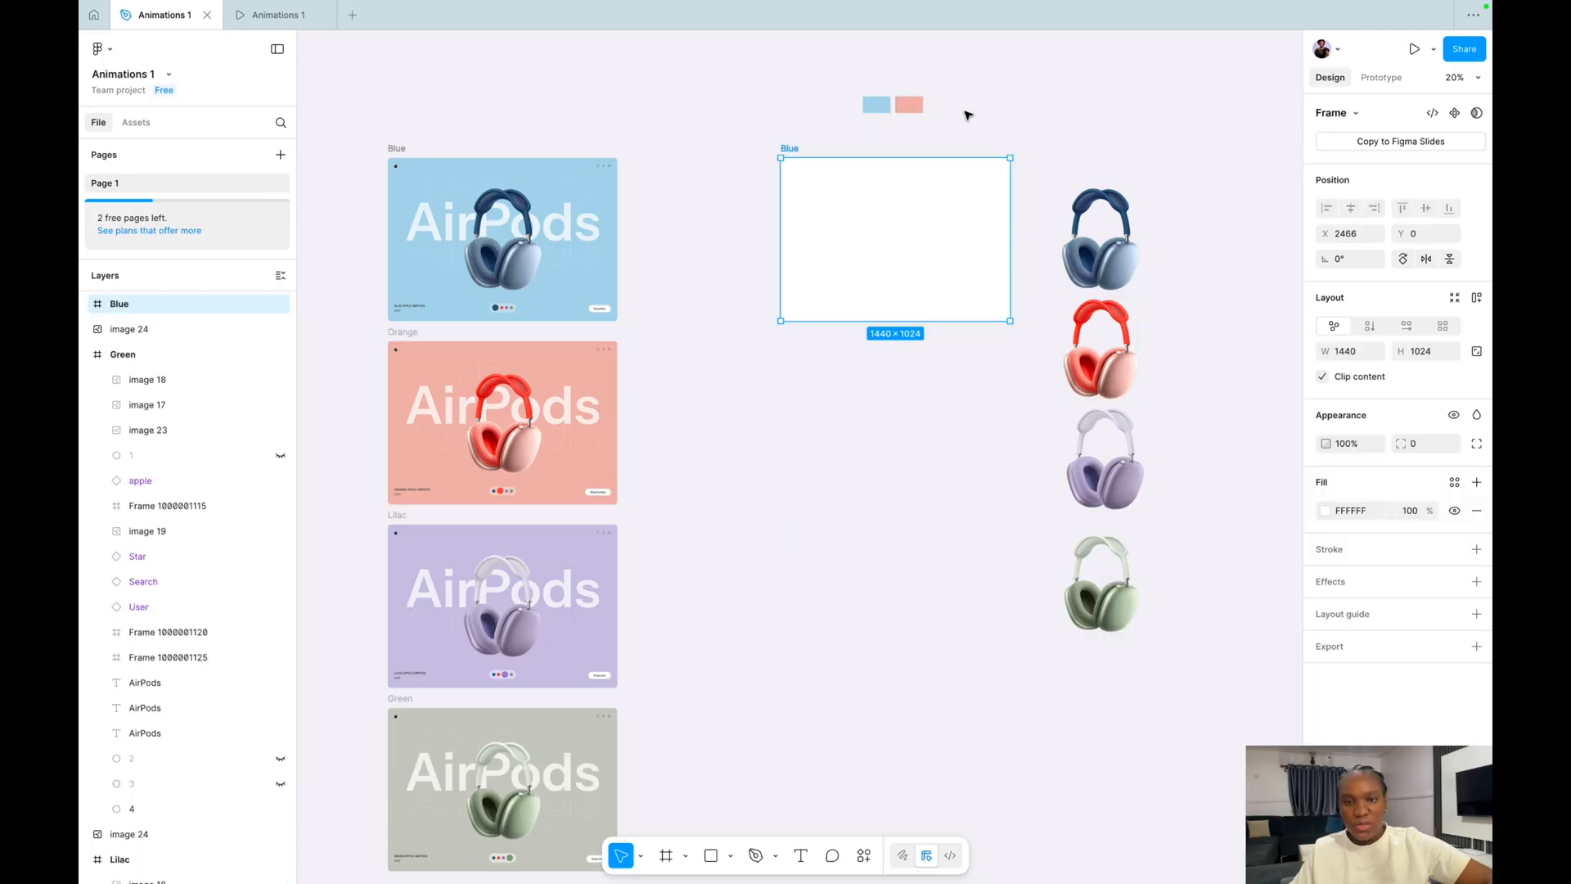
# Add two more swatch copies to the row, filled with the sampled Lilac and Green frame backgrounds, the green one CCD0C8.
pyautogui.click(918, 109)
pyautogui.press('super+d')
pyautogui.moveTo(911, 109); pyautogui.dragTo(946, 110)
pyautogui.click(1327, 432)
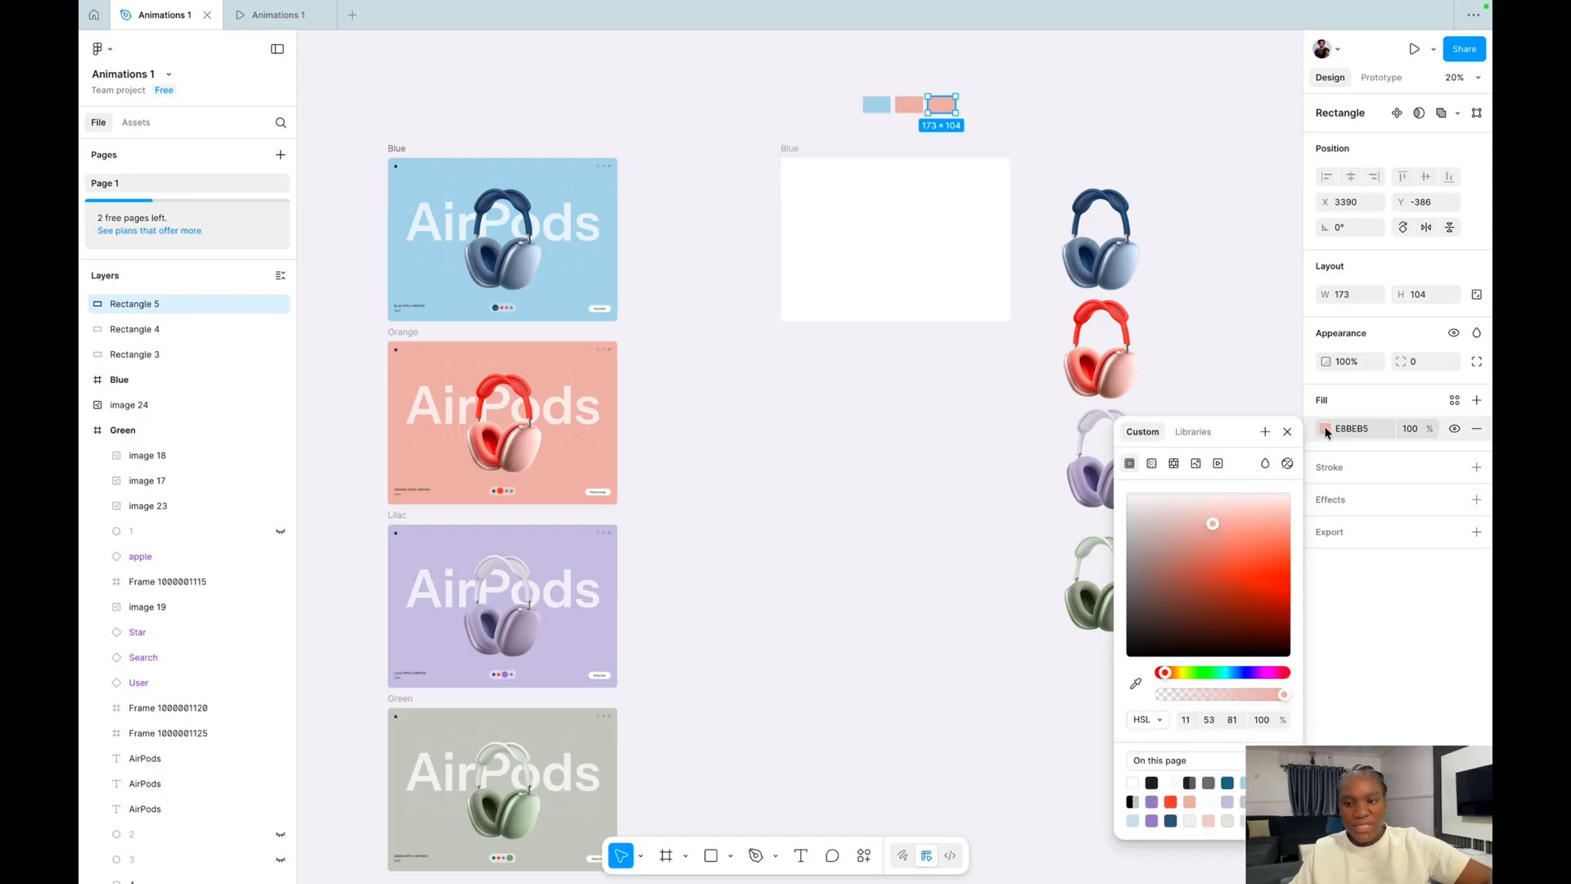
pyautogui.click(607, 744)
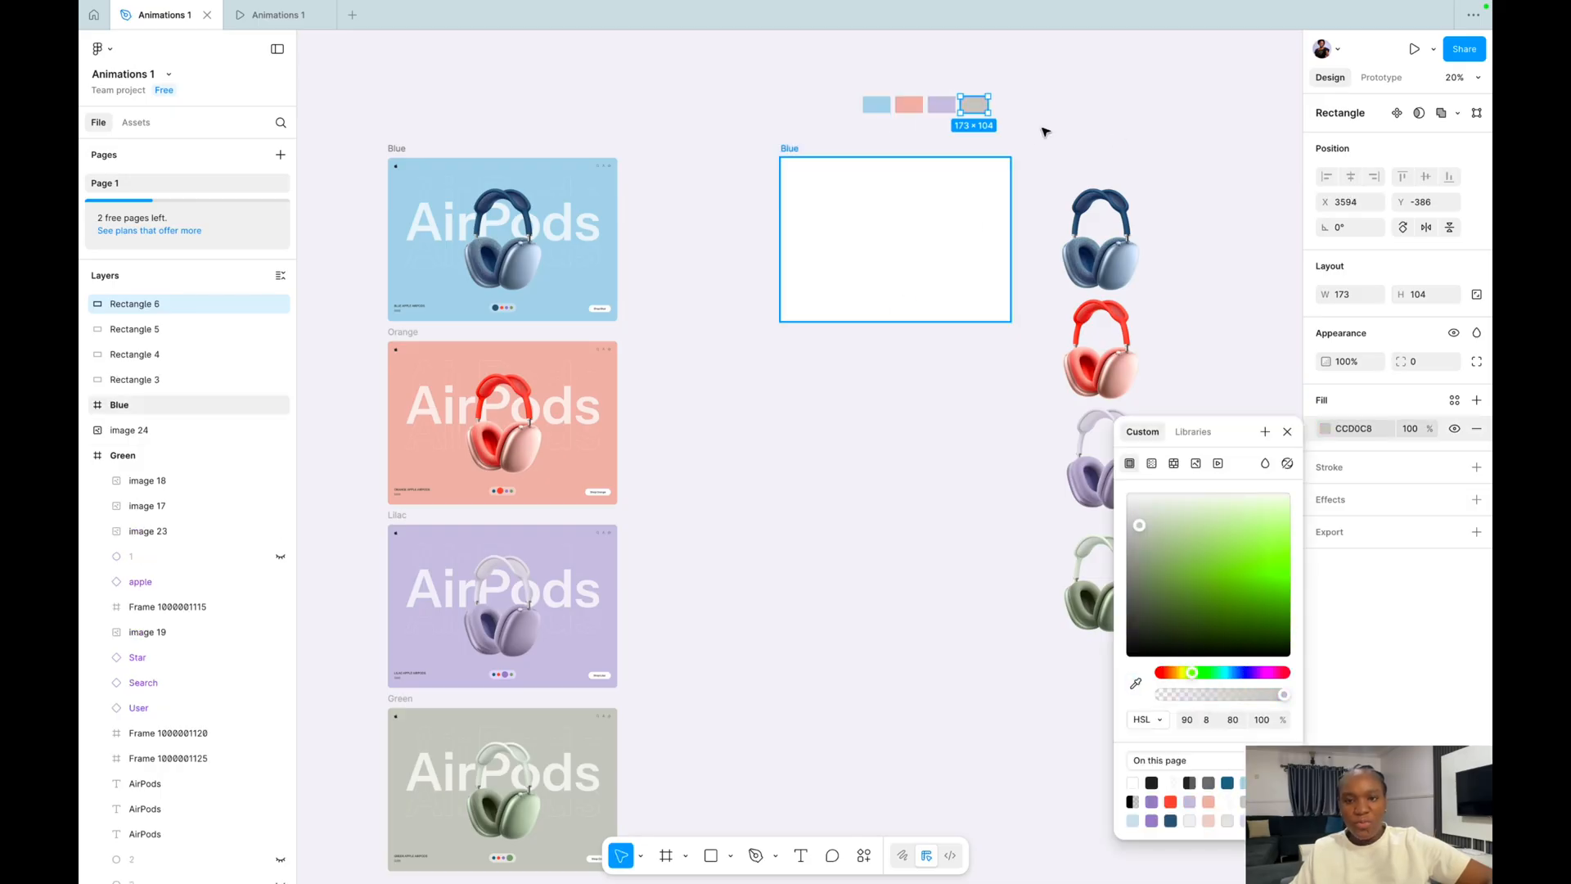
pyautogui.click(1046, 129)
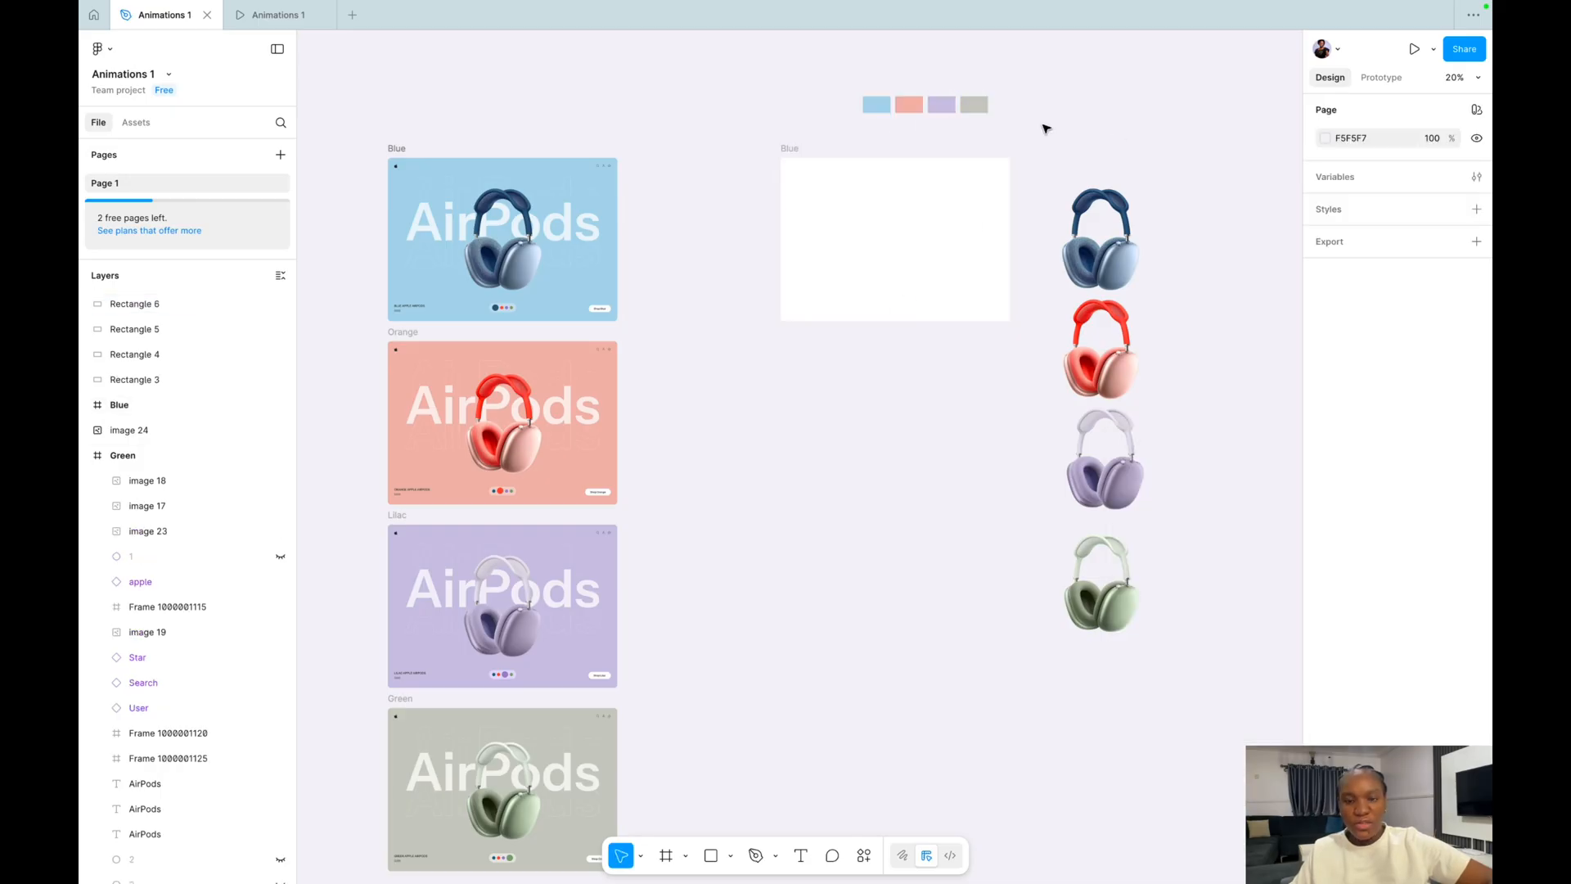
# Add the black title "AirPods" in Instrument Sans SemiBold, size 330, across the middle of the new Blue frame.
pyautogui.scroll(5, 1046, 129)
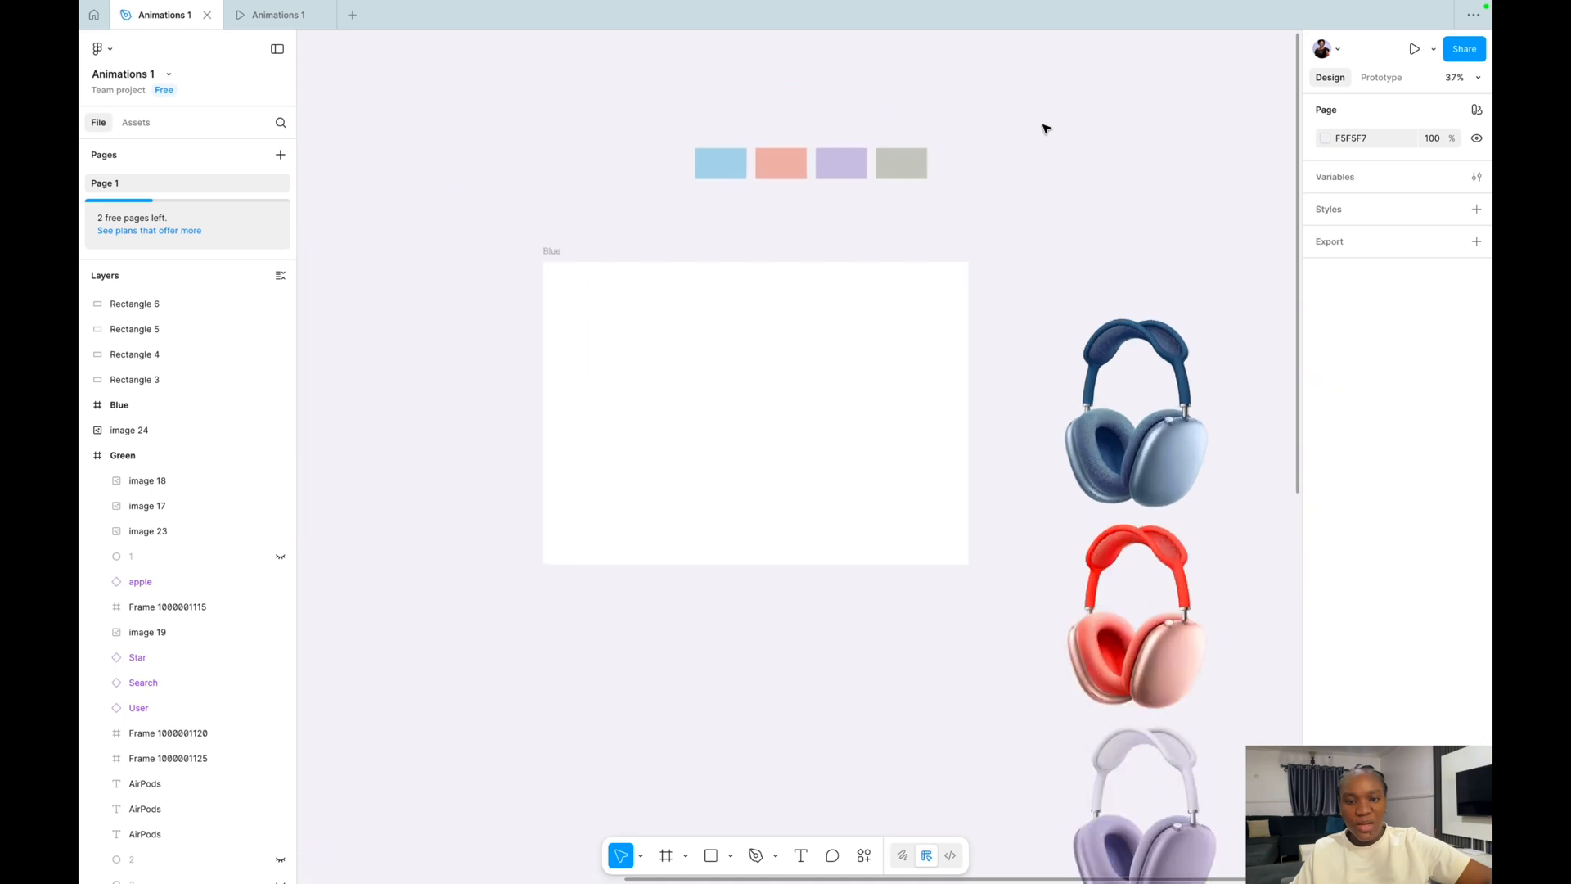
pyautogui.hscroll(-1, 1045, 128)
pyautogui.click(802, 856)
pyautogui.click(634, 399)
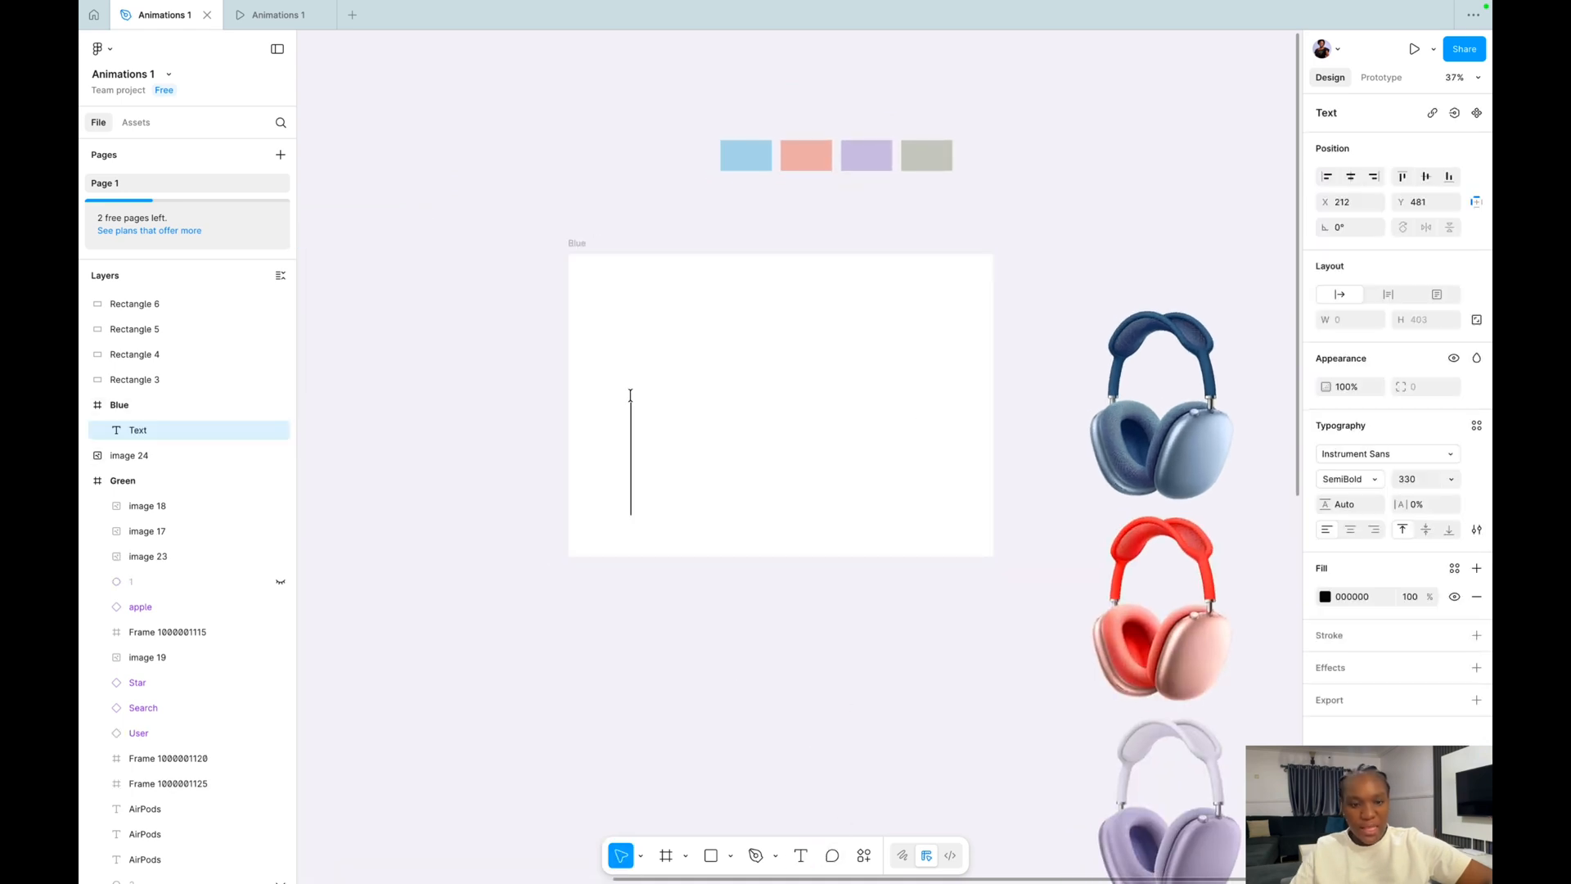
pyautogui.write('AirPods')
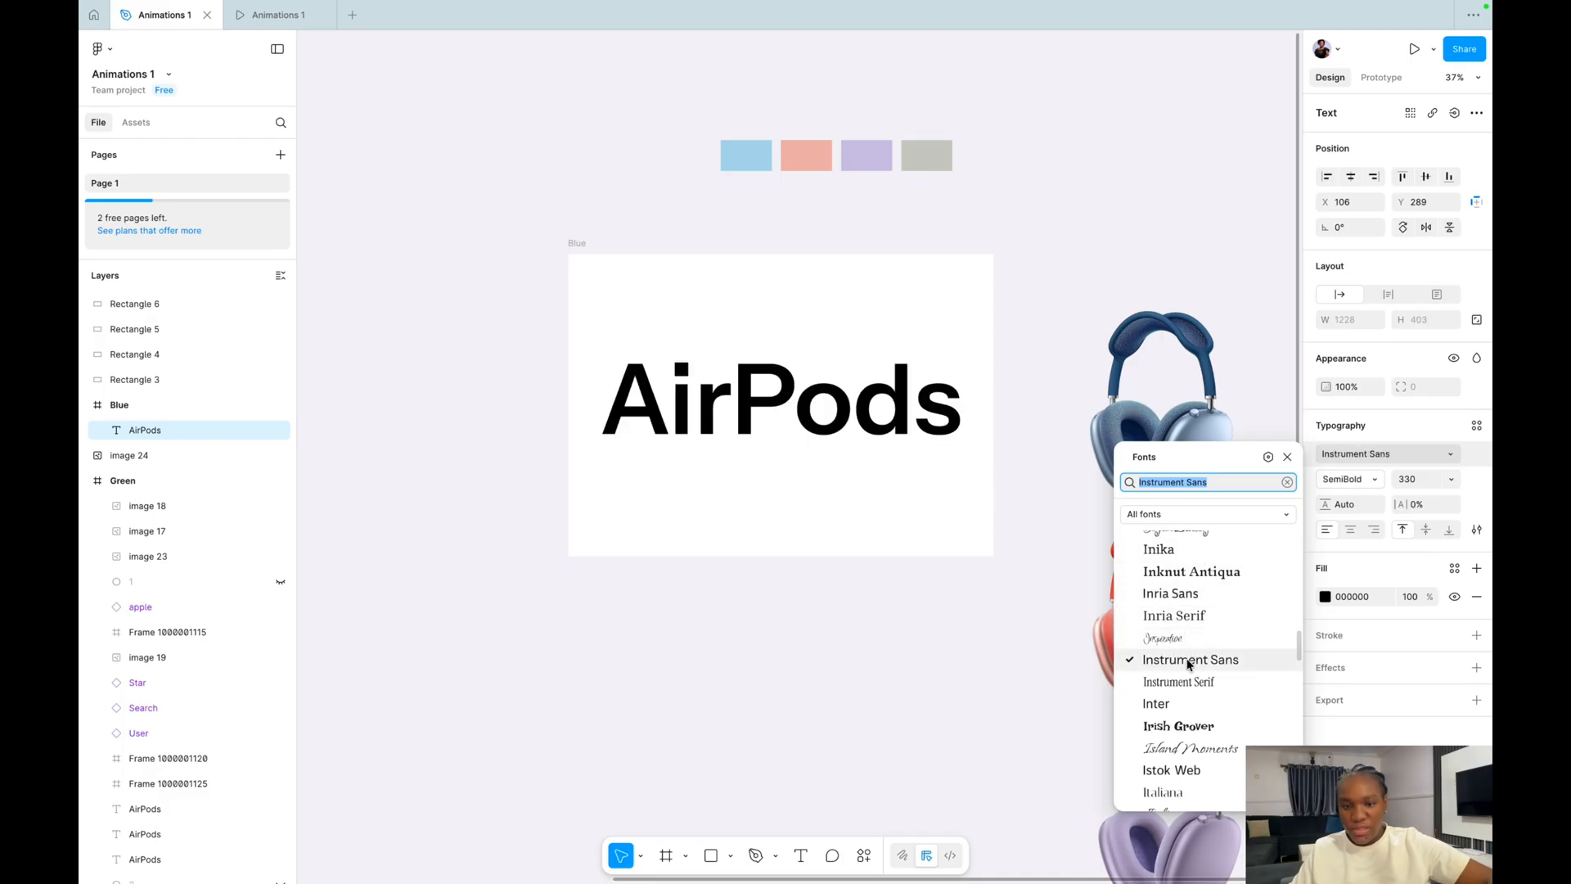
pyautogui.press('Escape')
pyautogui.press('Escape')
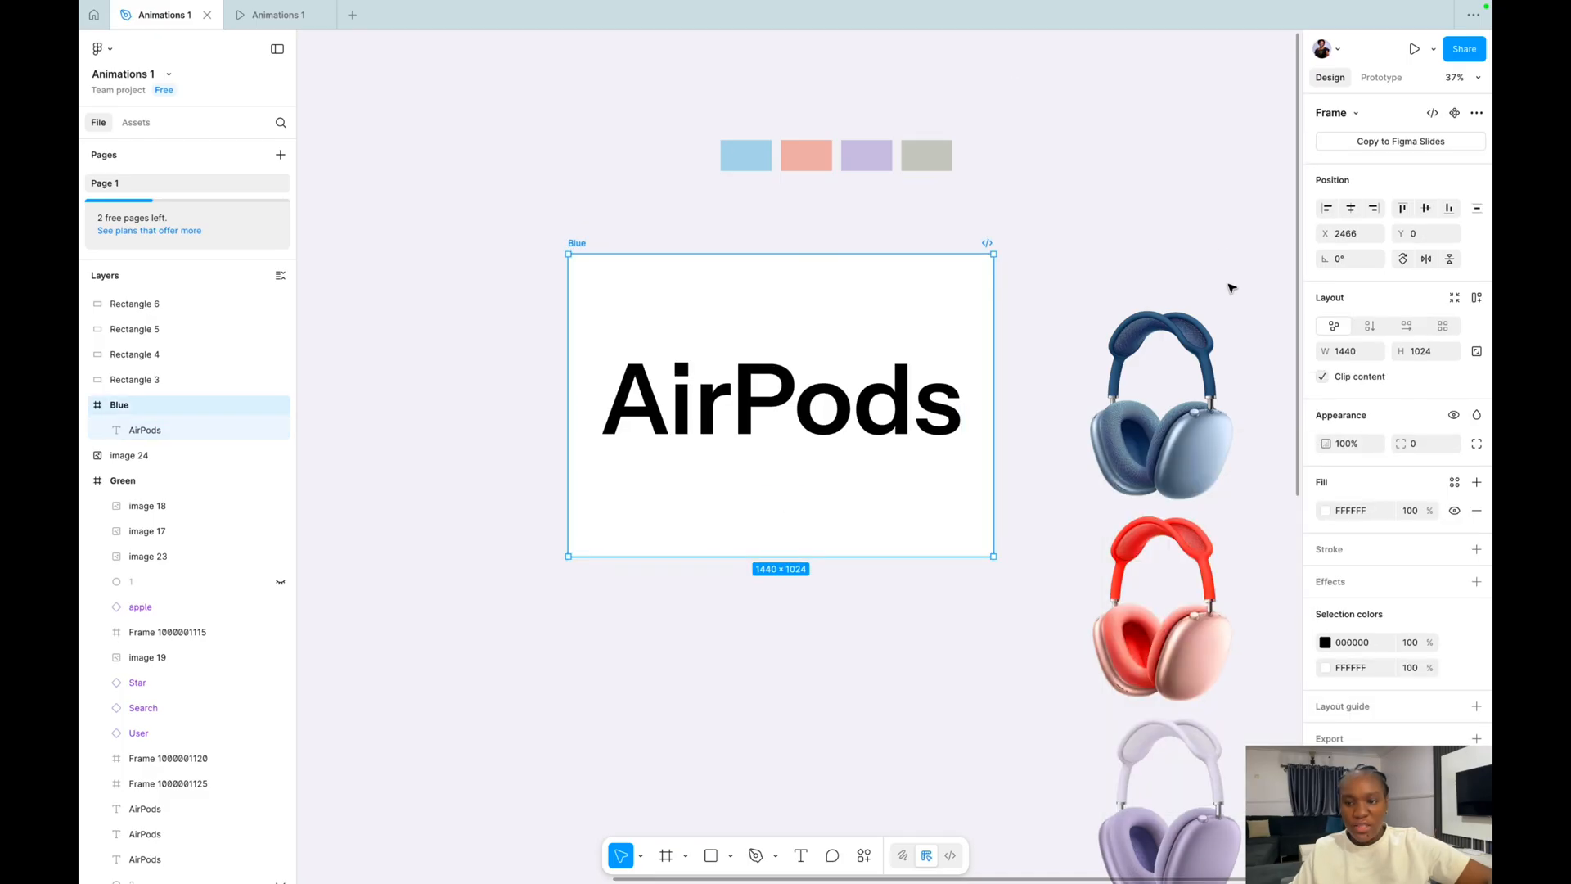
pyautogui.click(834, 175)
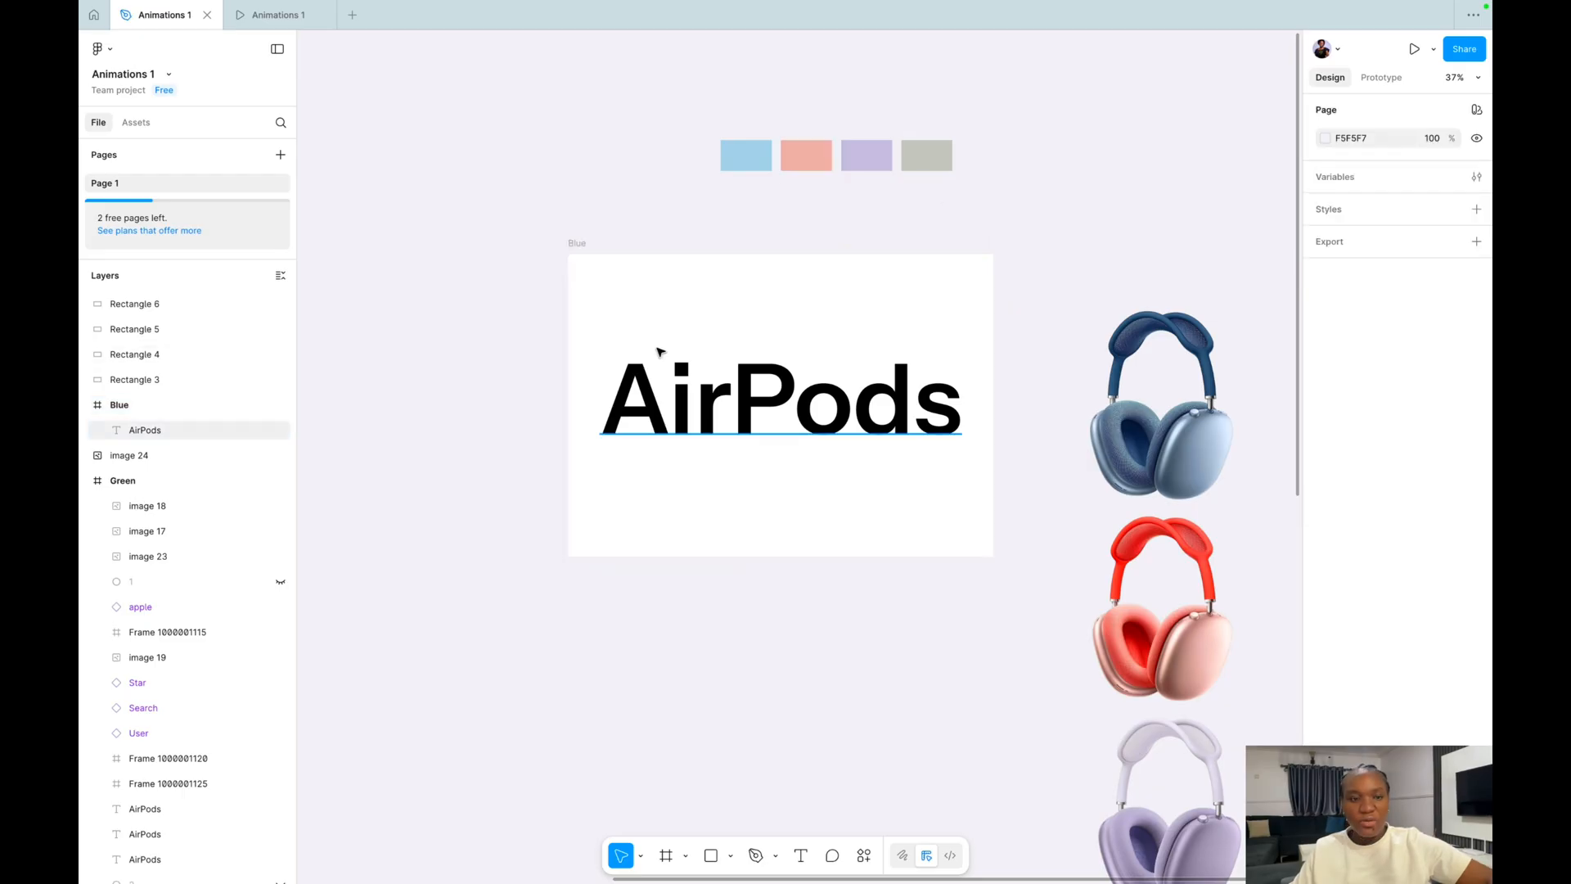
# Go back to the finished Blue screen in the prototype preview, test its orange colour dot, and return to the design file.
pyautogui.click(274, 16)
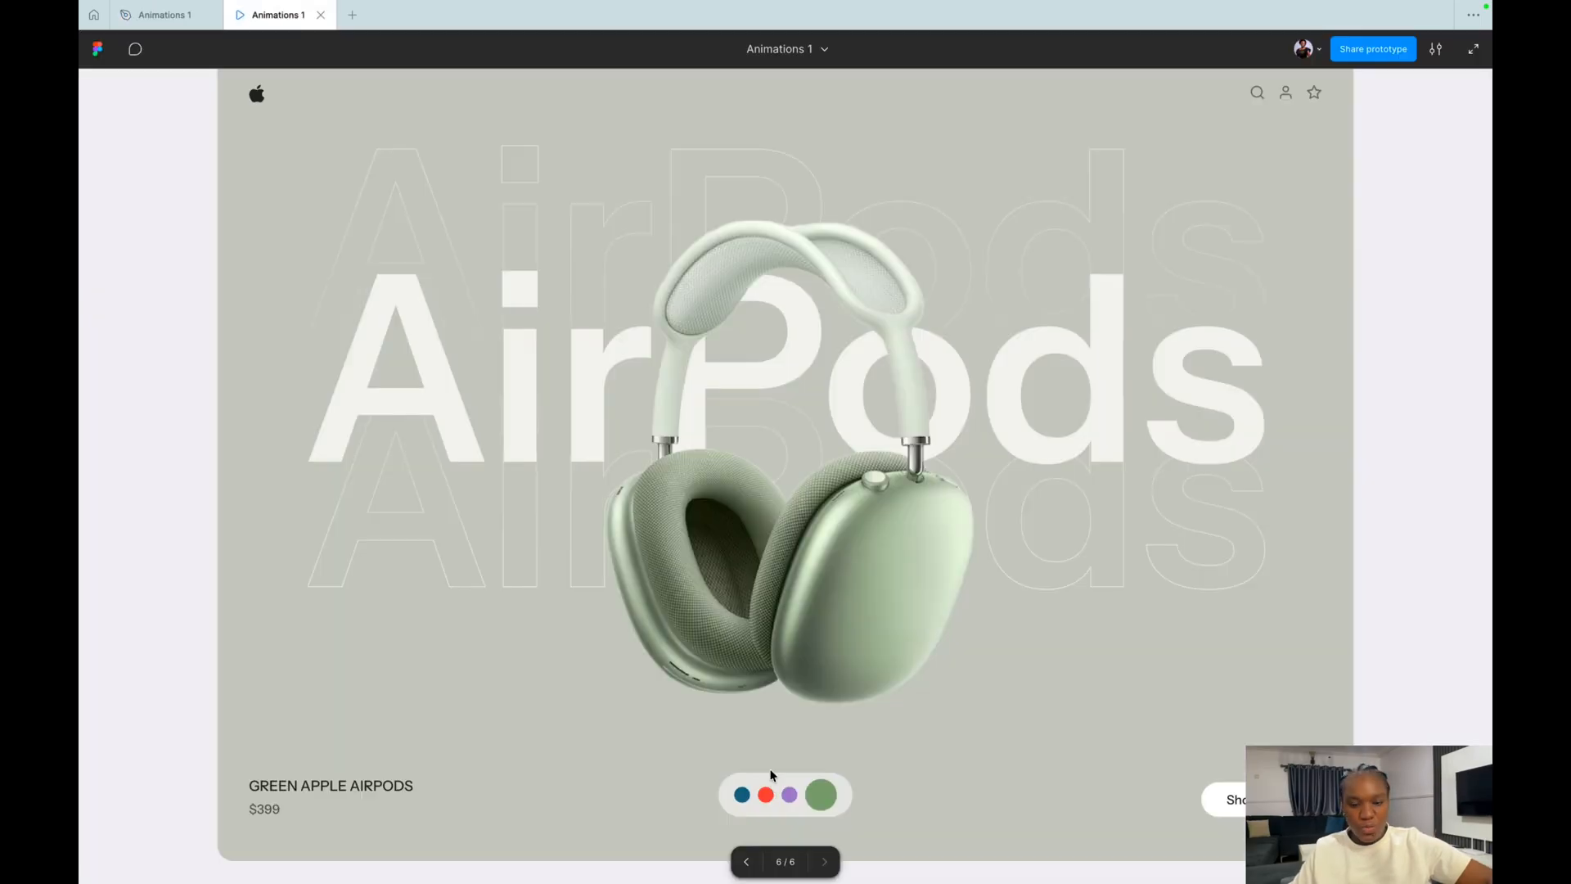
pyautogui.click(747, 861)
pyautogui.click(746, 861)
pyautogui.click(746, 861)
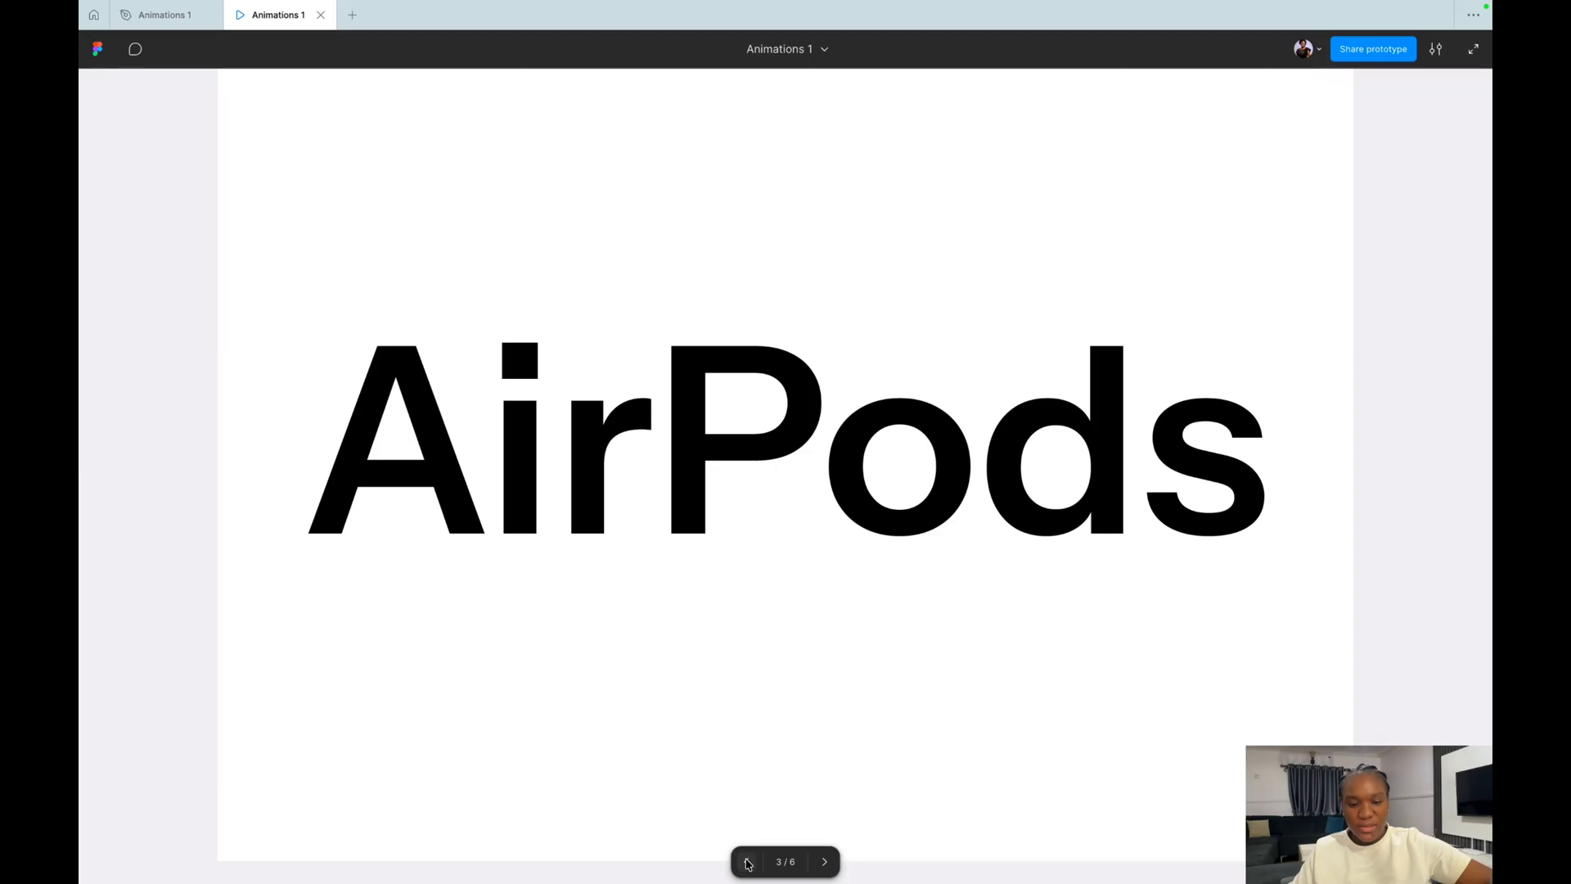
pyautogui.click(746, 861)
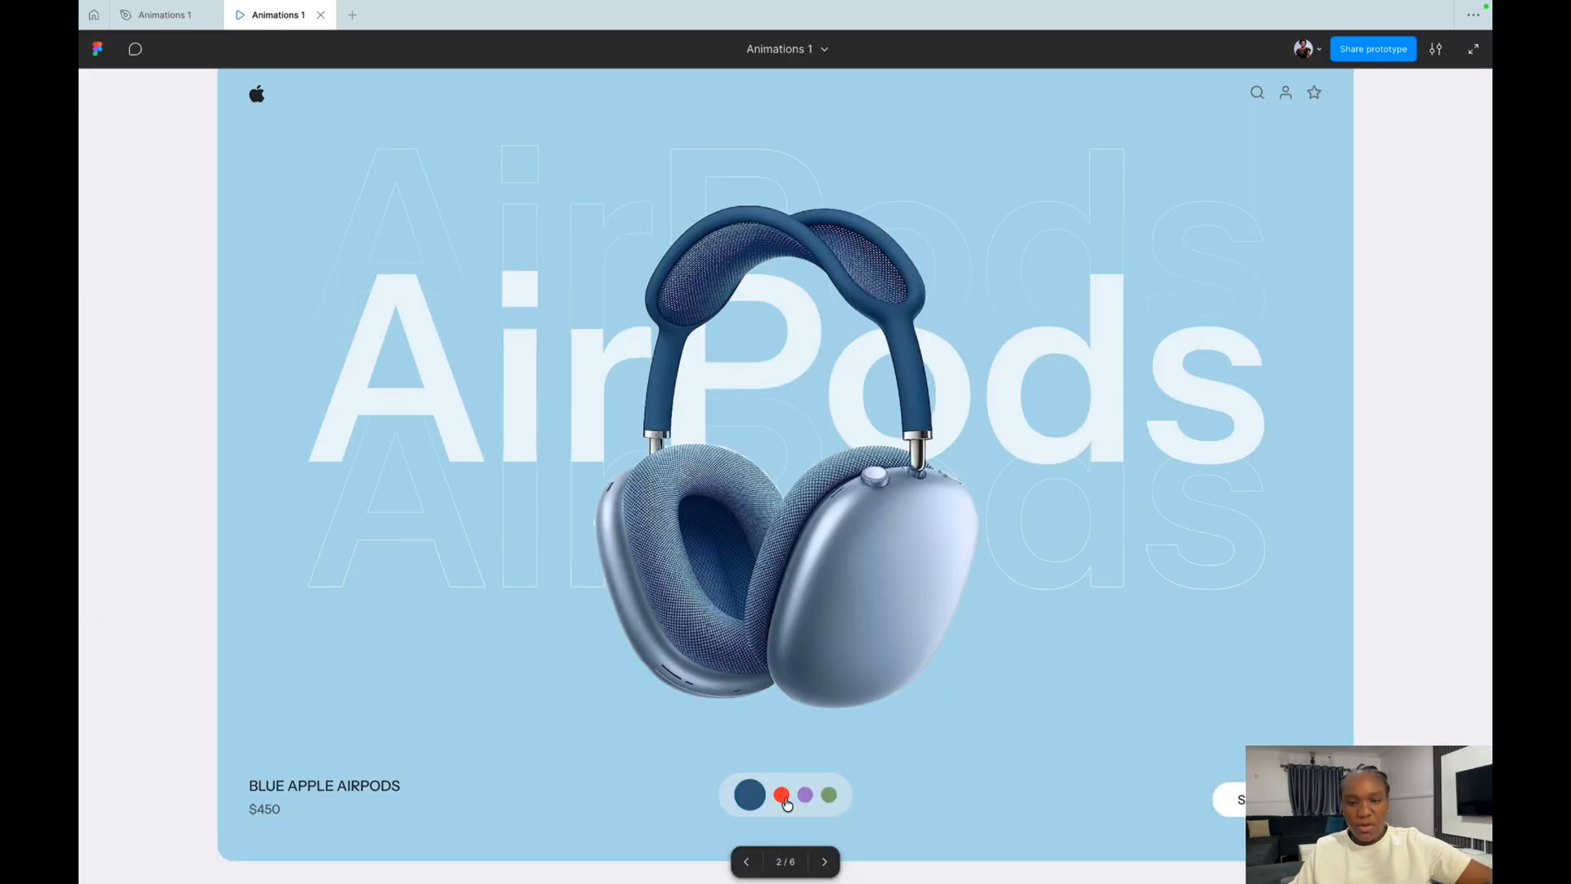
pyautogui.click(783, 796)
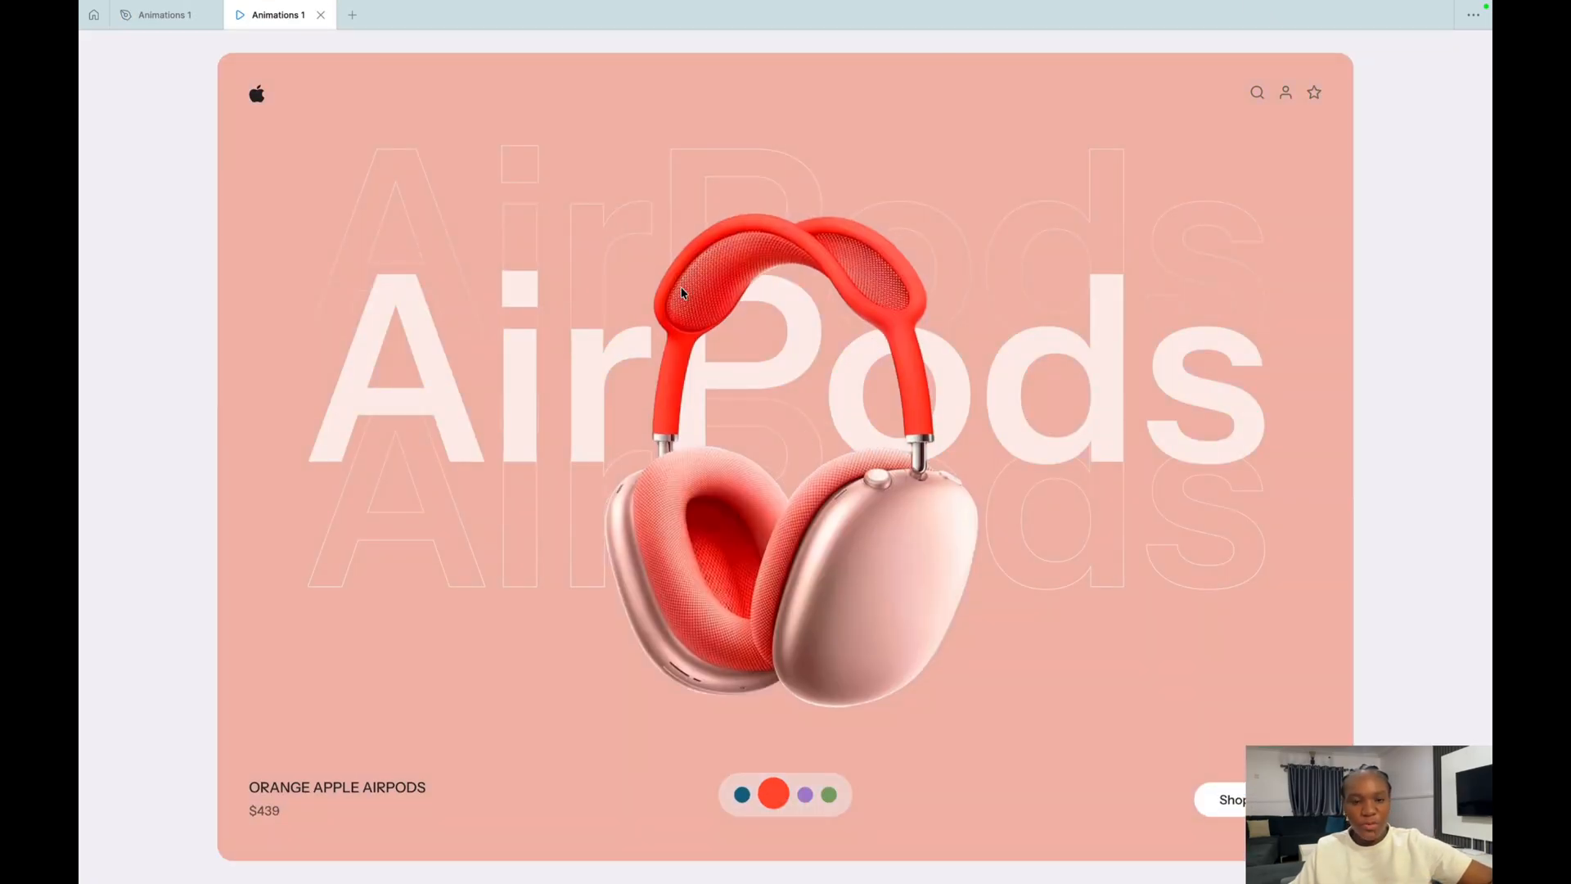
pyautogui.click(161, 14)
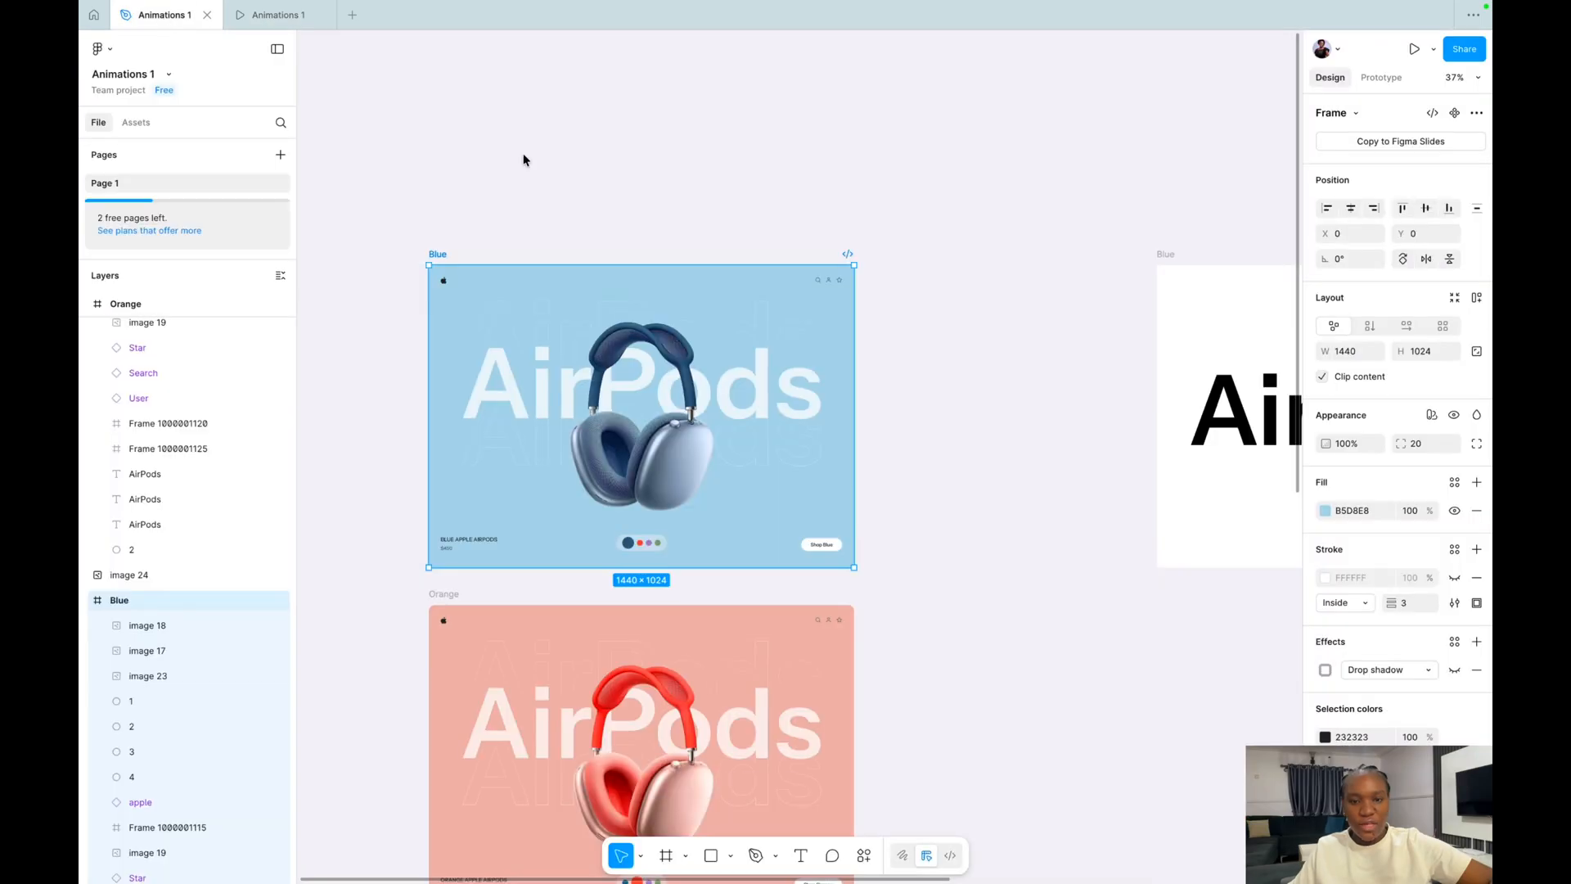
# Draw an ellipse about 63 × 54 between the colour swatches and the new Blue frame.
pyautogui.hscroll(6, 823, 181)
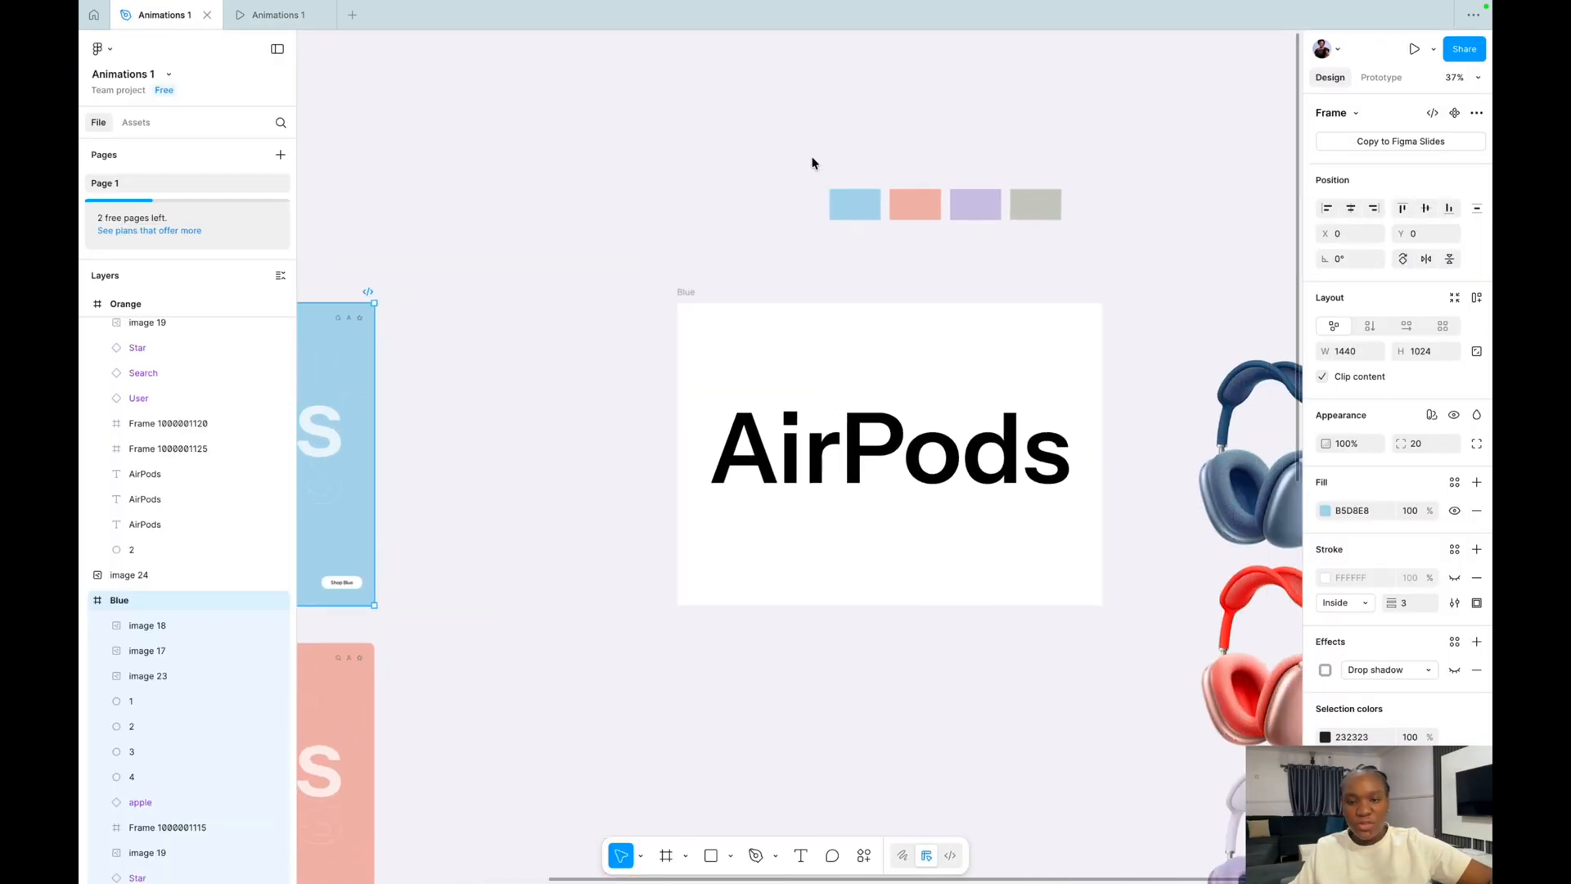
pyautogui.click(812, 162)
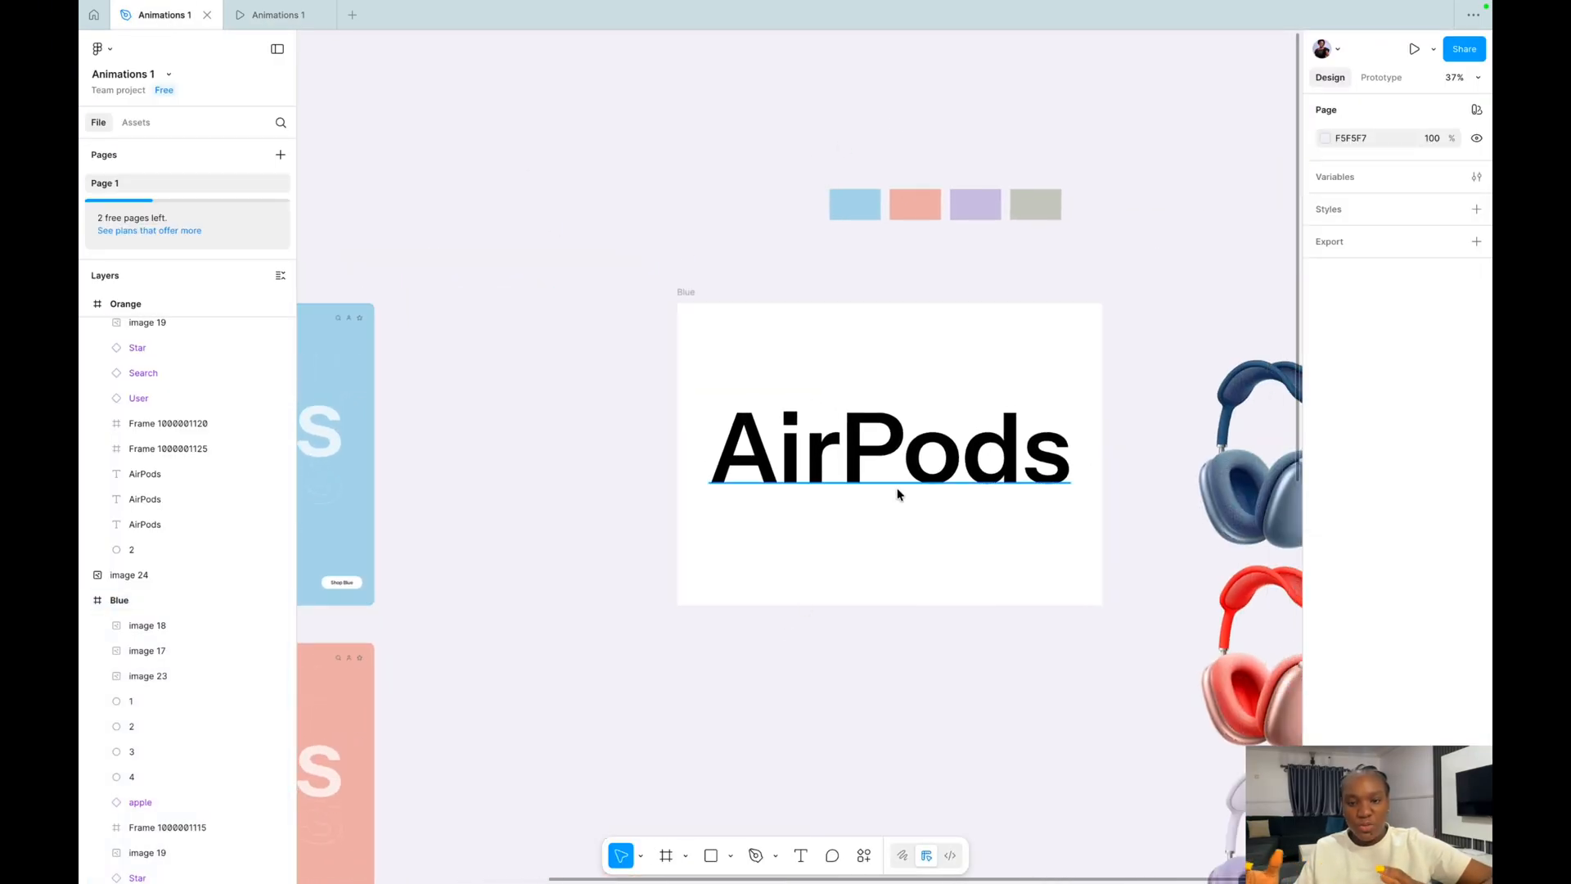
pyautogui.hscroll(1, 1030, 243)
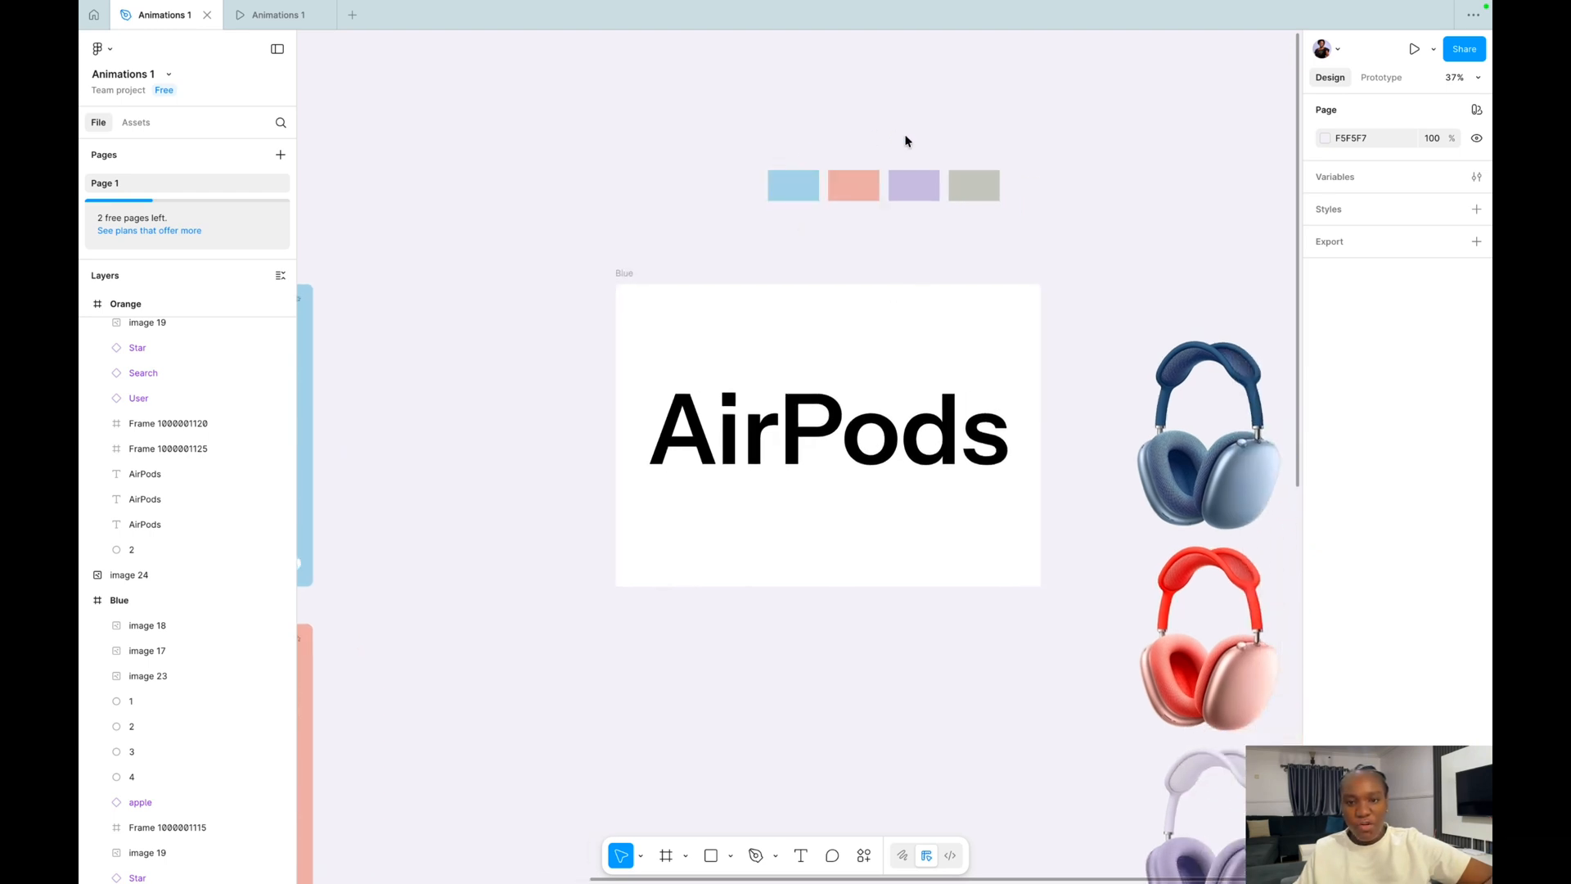
pyautogui.click(730, 855)
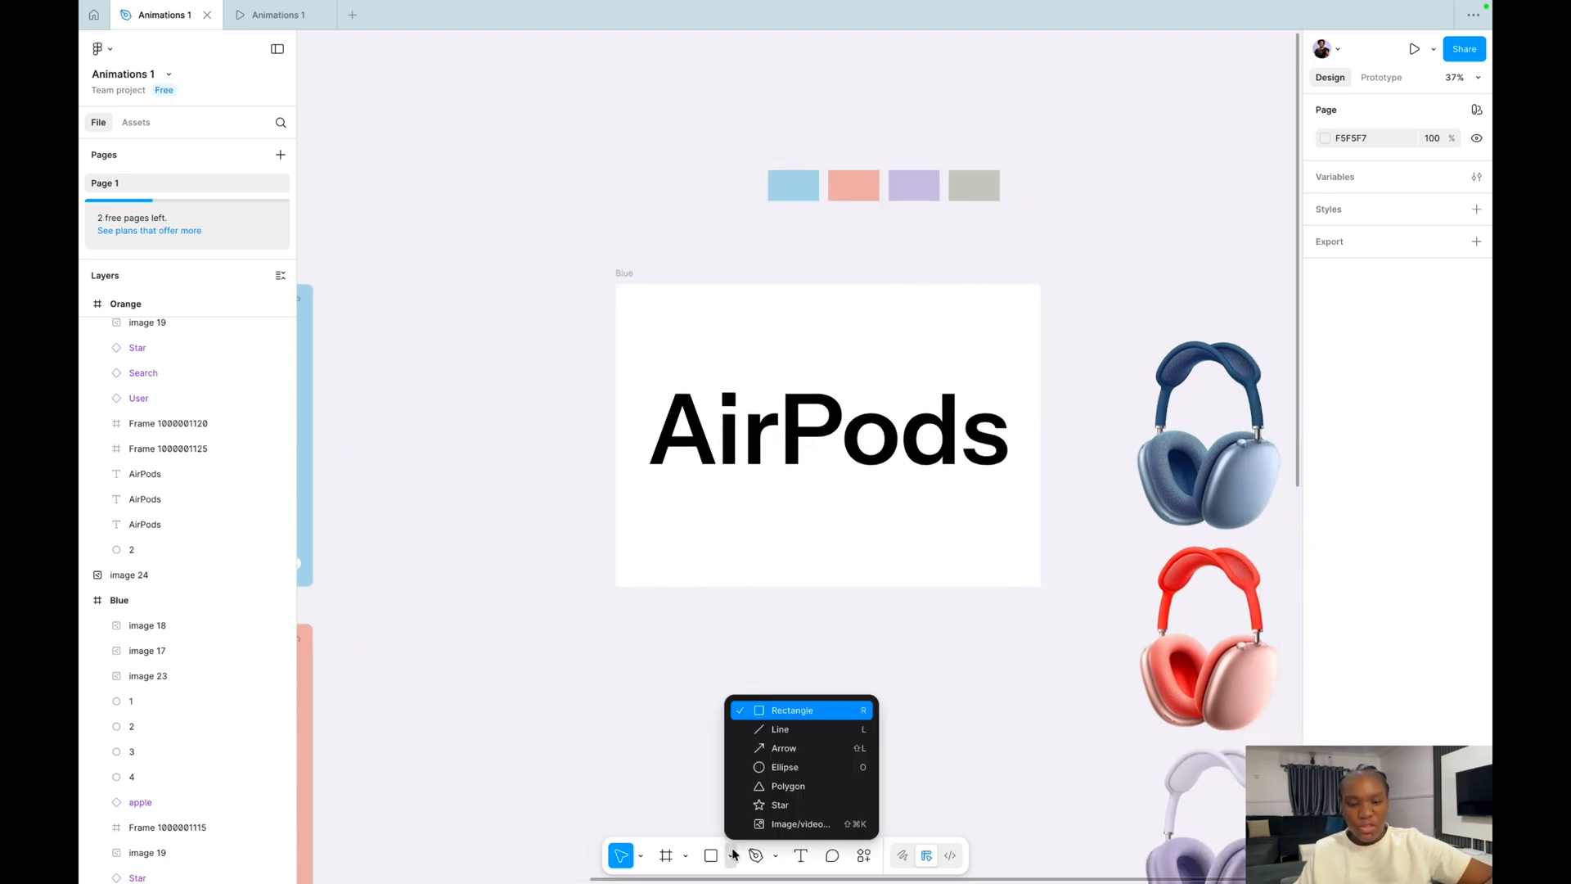
pyautogui.click(785, 767)
pyautogui.moveTo(887, 245); pyautogui.dragTo(907, 265)
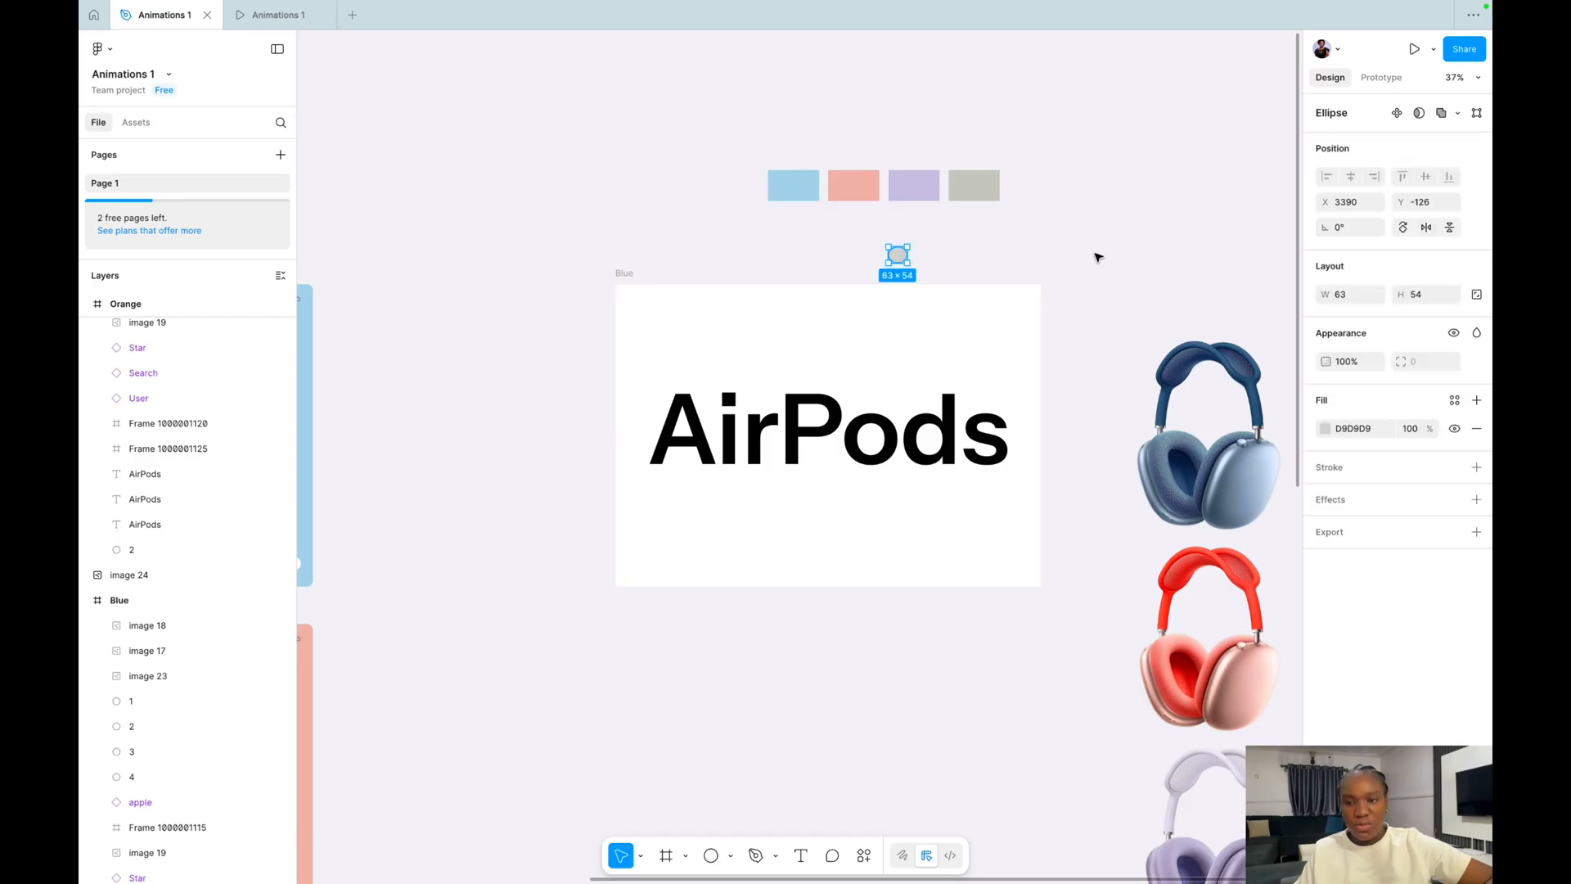
# Resize the newly drawn ellipse above the Blue frame into a 50 × 50 circle.
pyautogui.click(1349, 295)
pyautogui.write('30')
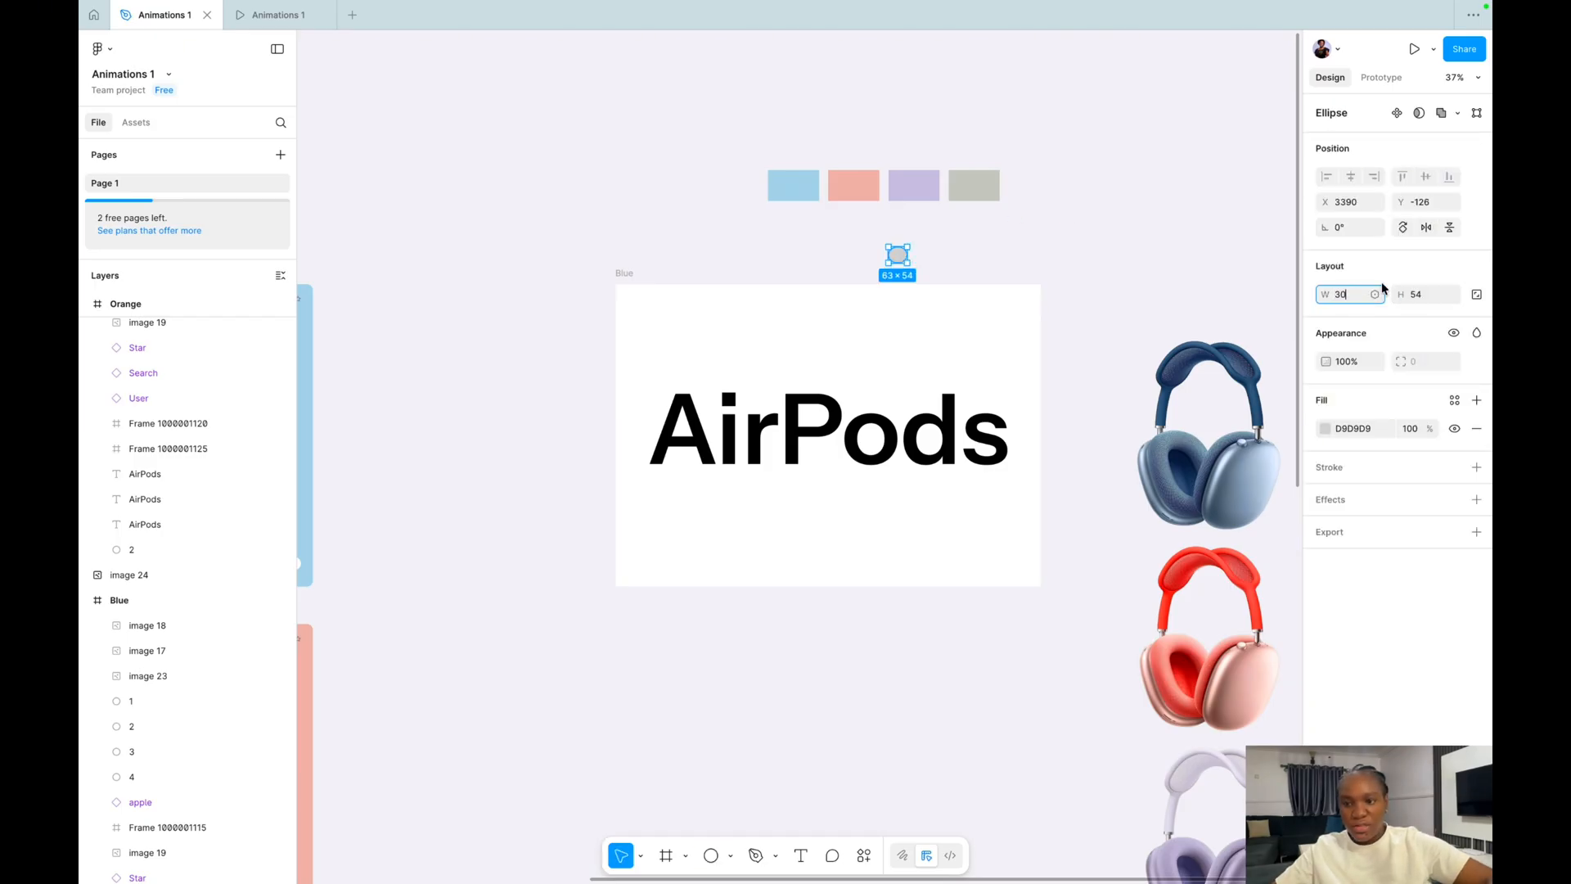
pyautogui.click(1420, 294)
pyautogui.scroll(5, 895, 252)
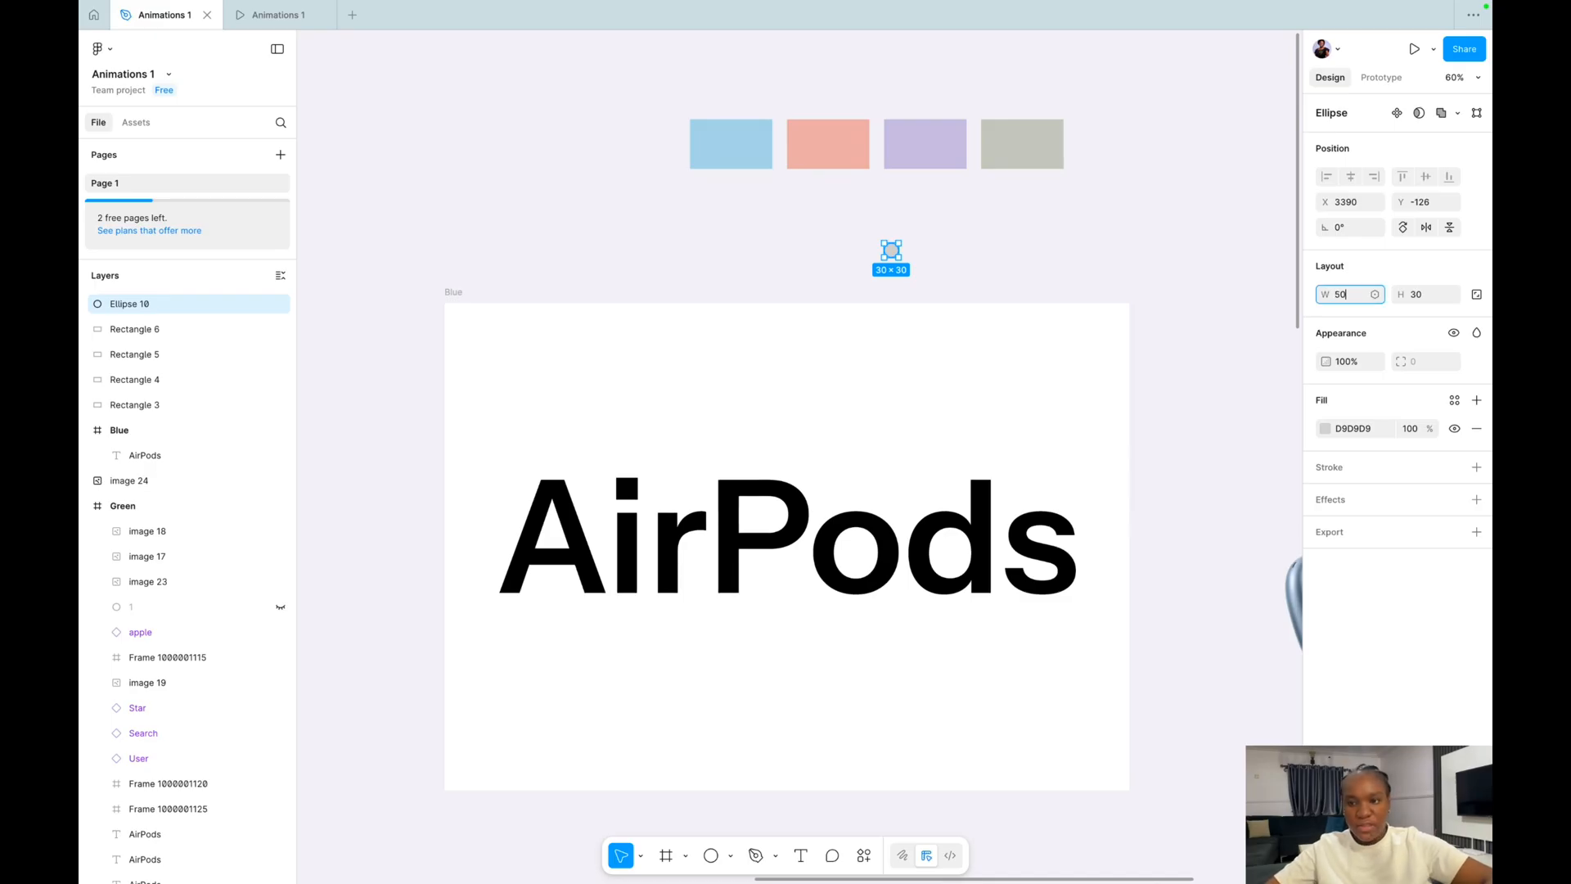
pyautogui.click(1414, 294)
pyautogui.write('50')
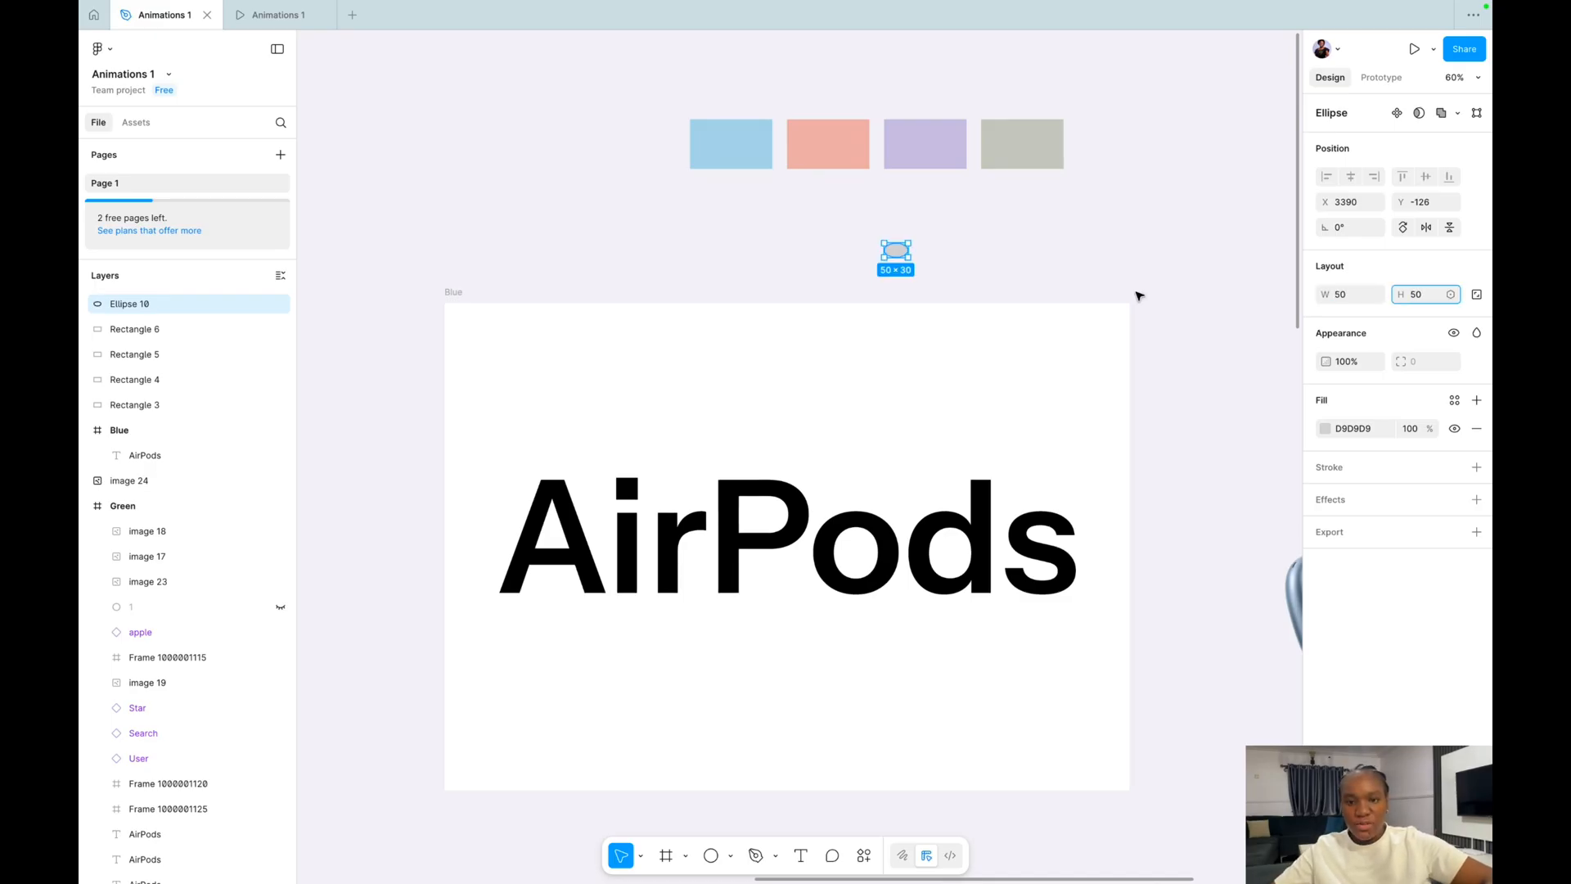
pyautogui.click(1139, 296)
# Duplicate the circle three times to make a horizontal row of four evenly spaced circles.
pyautogui.moveTo(897, 256); pyautogui.dragTo(954, 256)
pyautogui.hotkey('ctrl', 'd')
pyautogui.hotkey('ctrl', 'd')
# Fill the four circles in order with the blue, orange, lilac and green colours sampled from the swatches above.
pyautogui.click(928, 257)
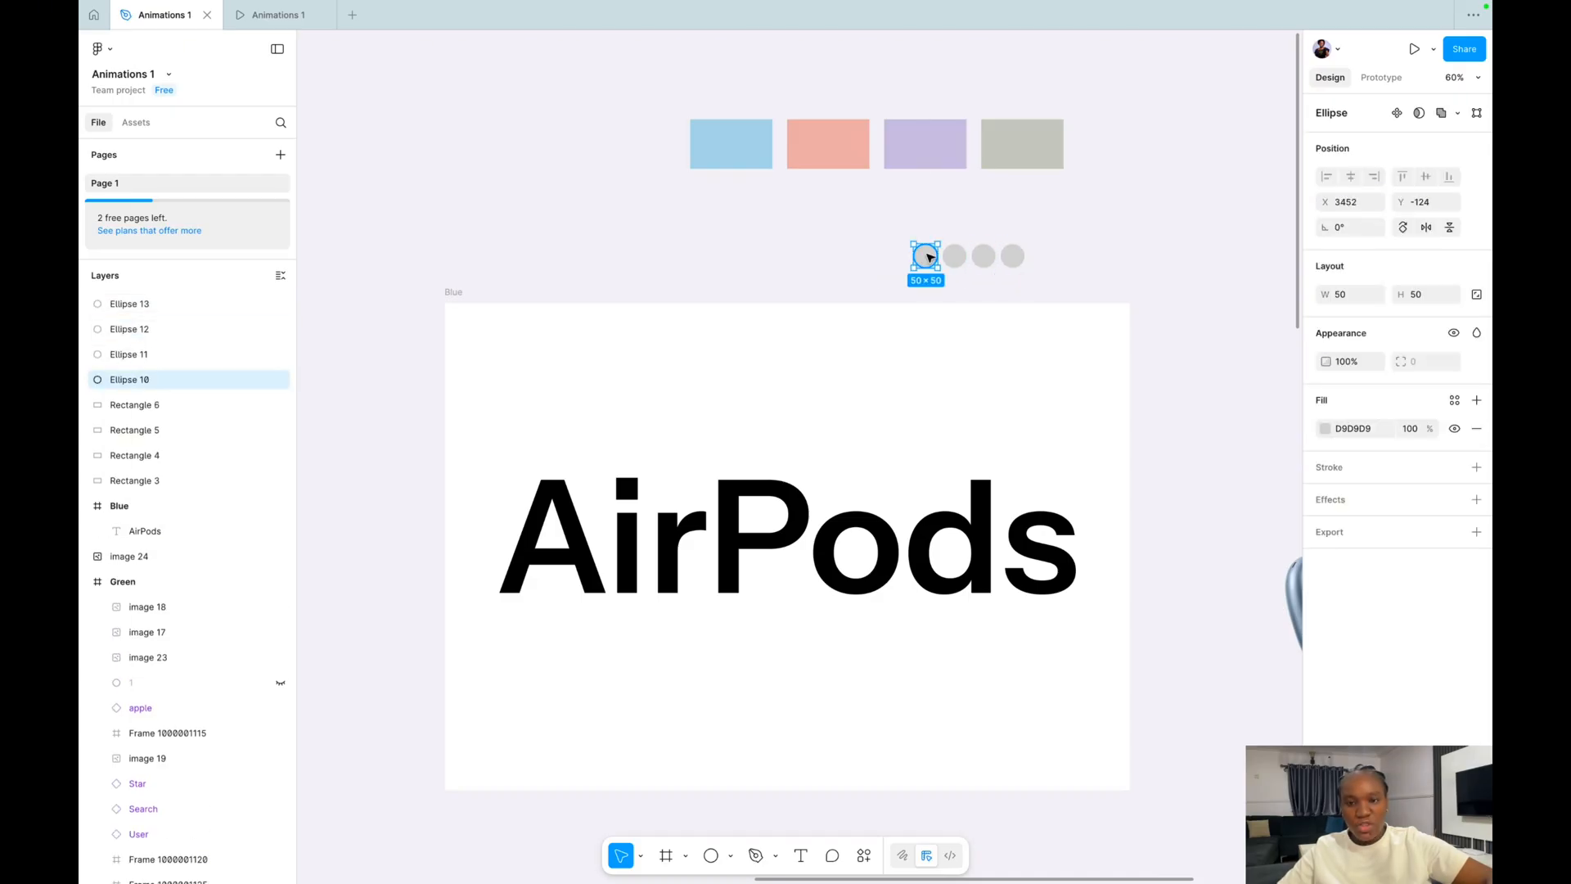
pyautogui.click(1324, 429)
pyautogui.click(1135, 684)
pyautogui.click(730, 141)
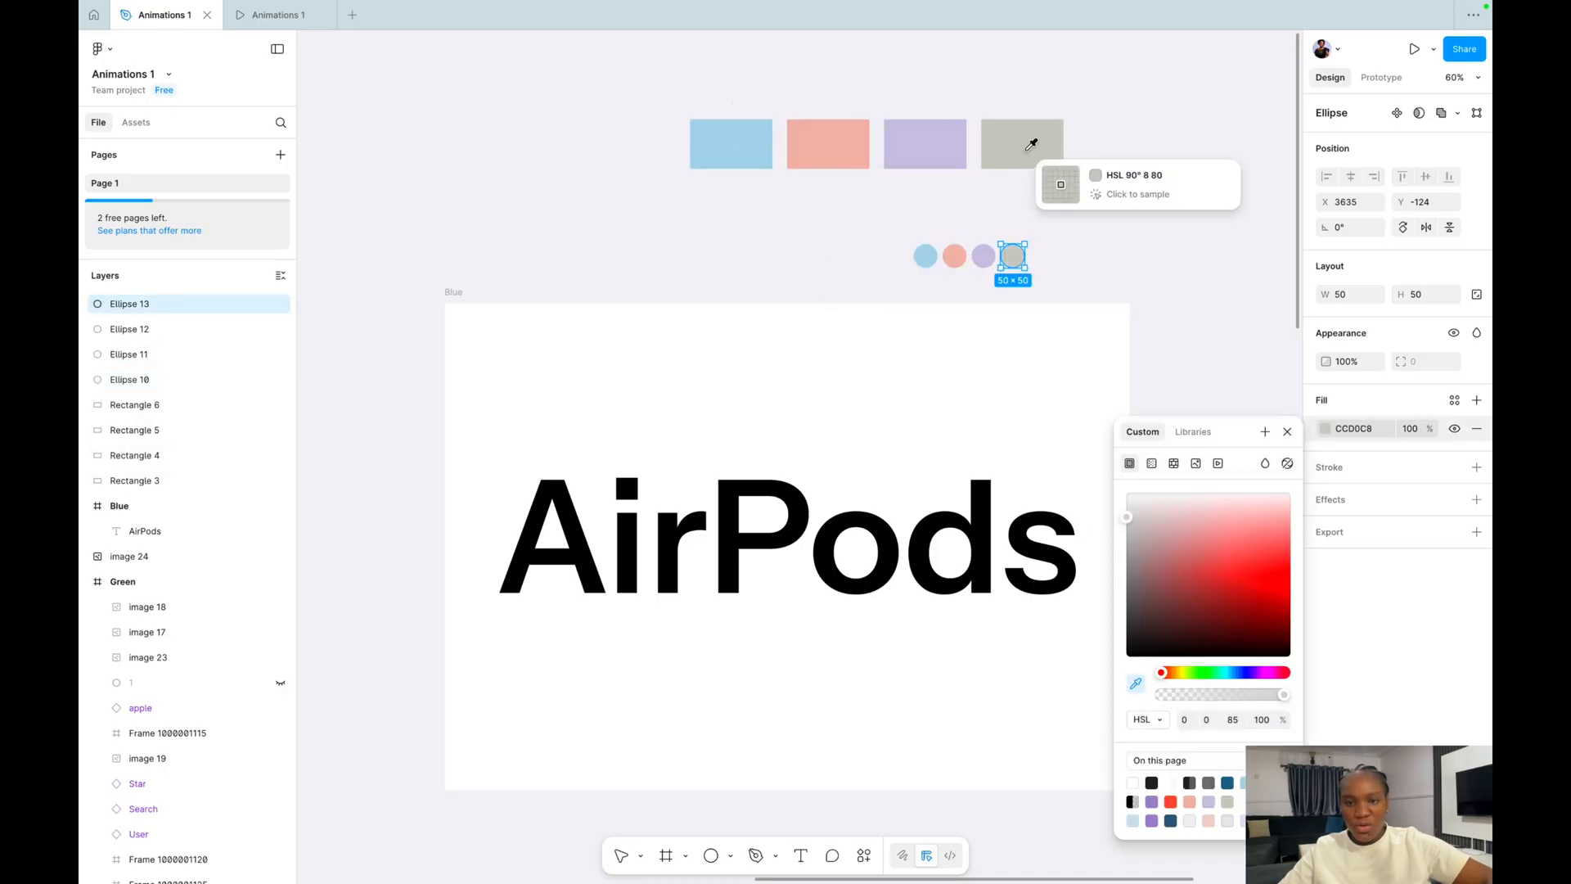
pyautogui.click(1031, 145)
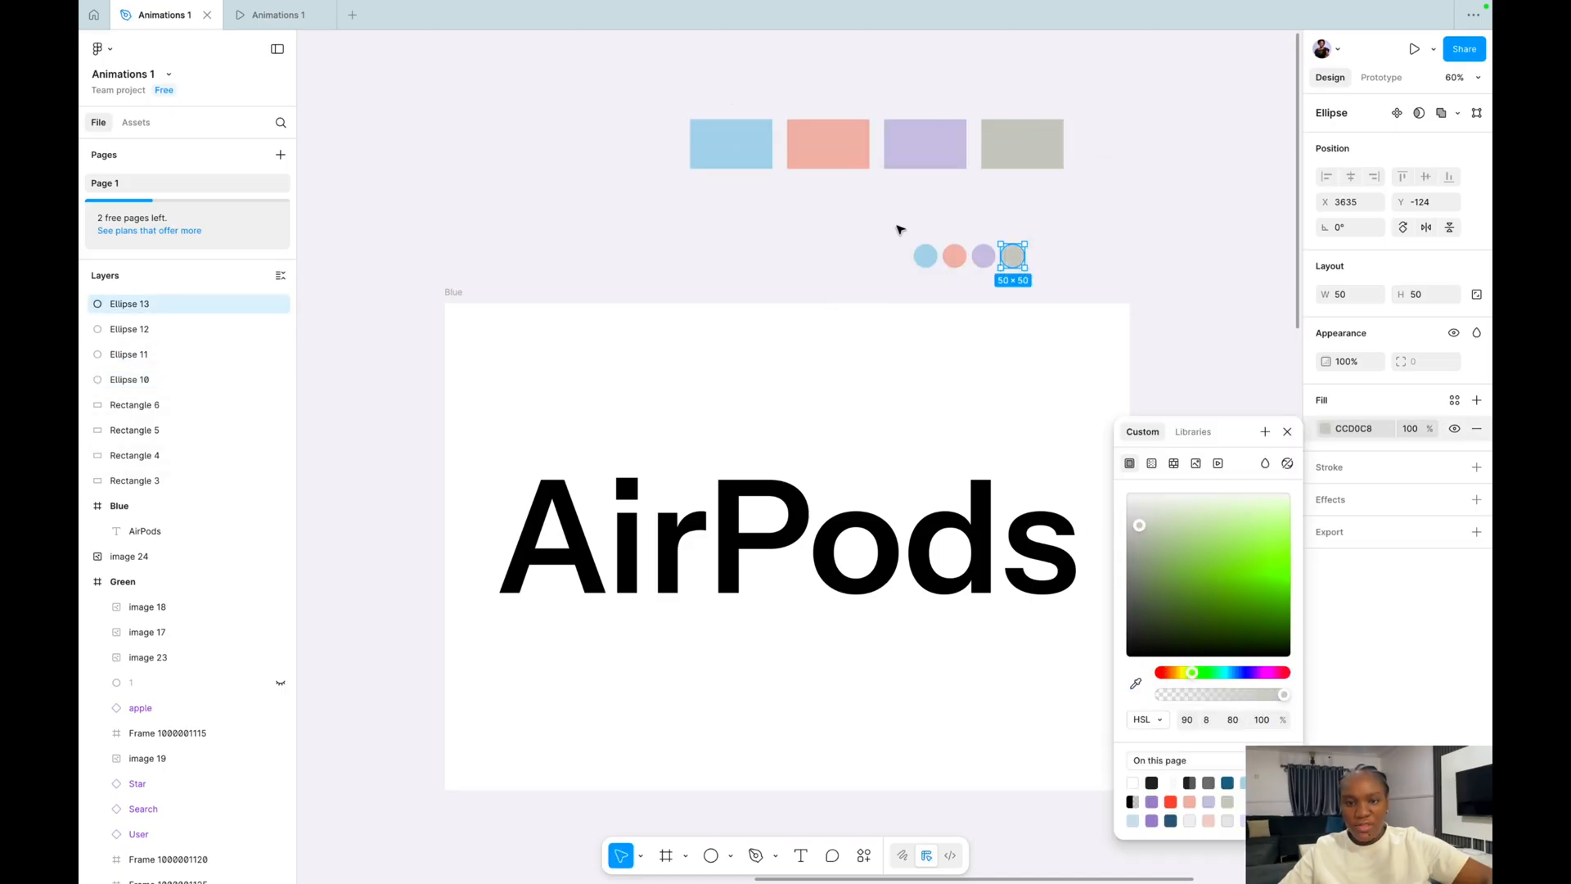
# Stack the four circles exactly on top of each other and bring the blue one to the front.
pyautogui.click(884, 232)
pyautogui.moveTo(884, 232); pyautogui.dragTo(1068, 248)
pyautogui.click(1068, 249)
pyautogui.scroll(5, 981, 253)
pyautogui.click(983, 256)
pyautogui.click(877, 259)
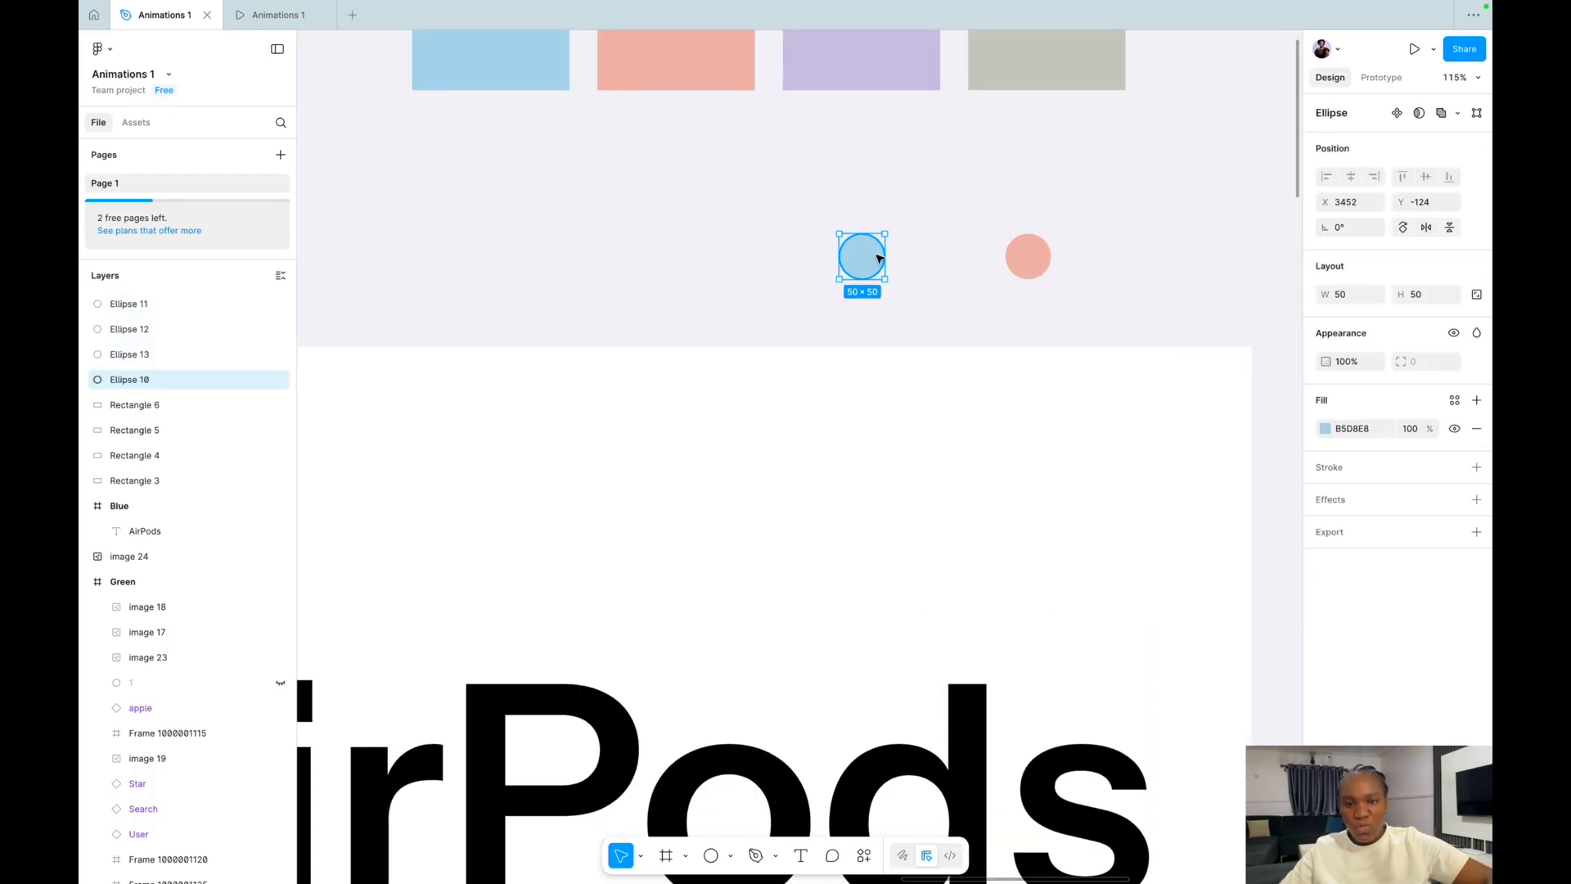
pyautogui.moveTo(867, 258); pyautogui.dragTo(1035, 254)
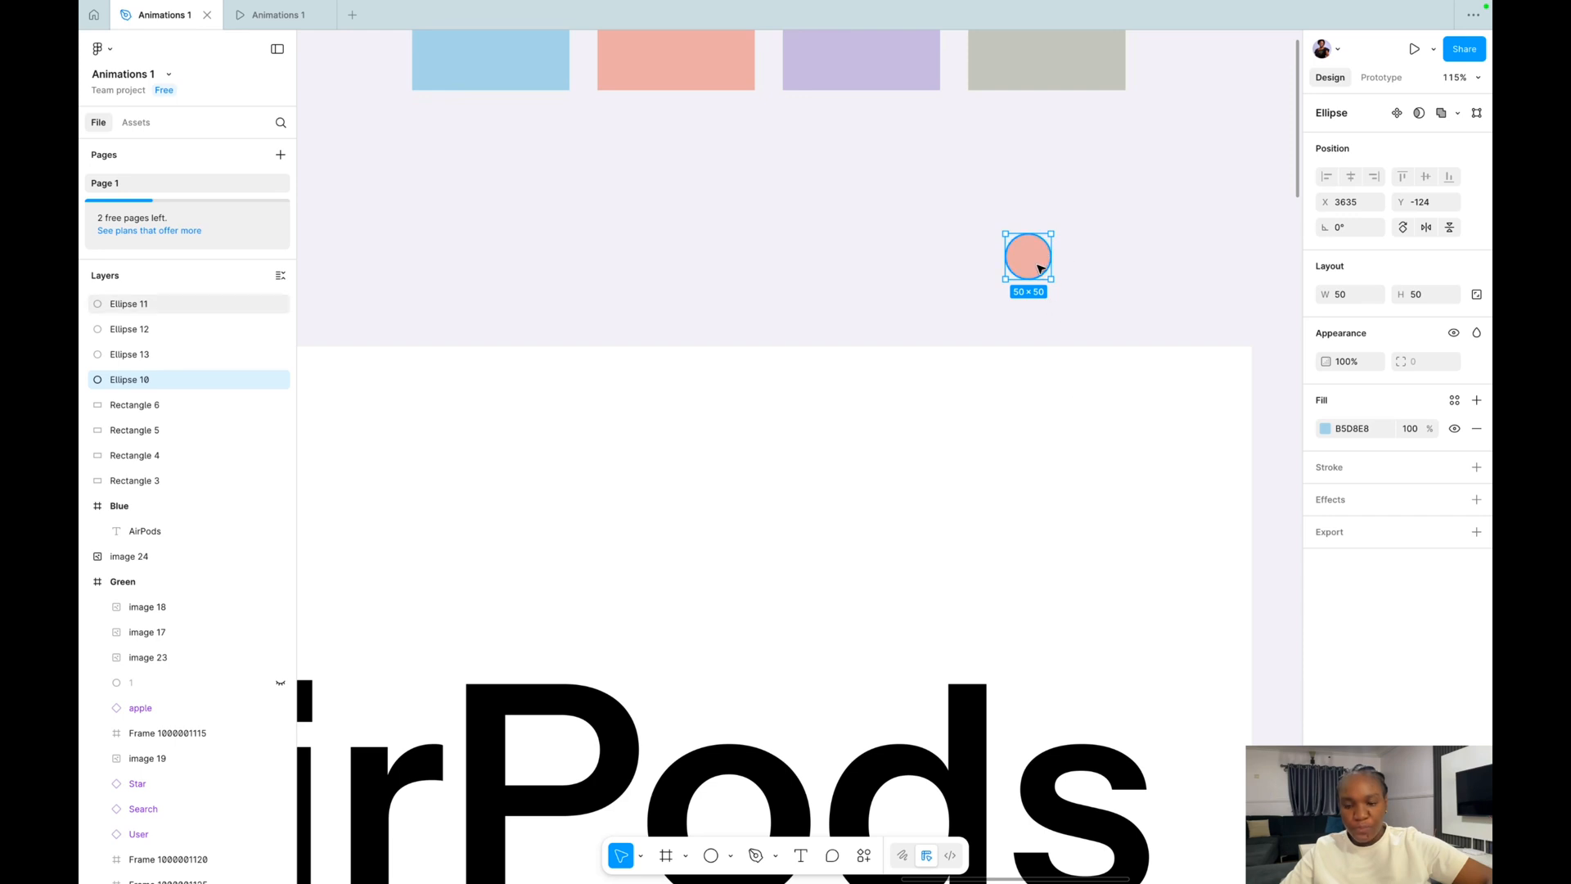
pyautogui.rightClick(1039, 269)
pyautogui.click(1064, 405)
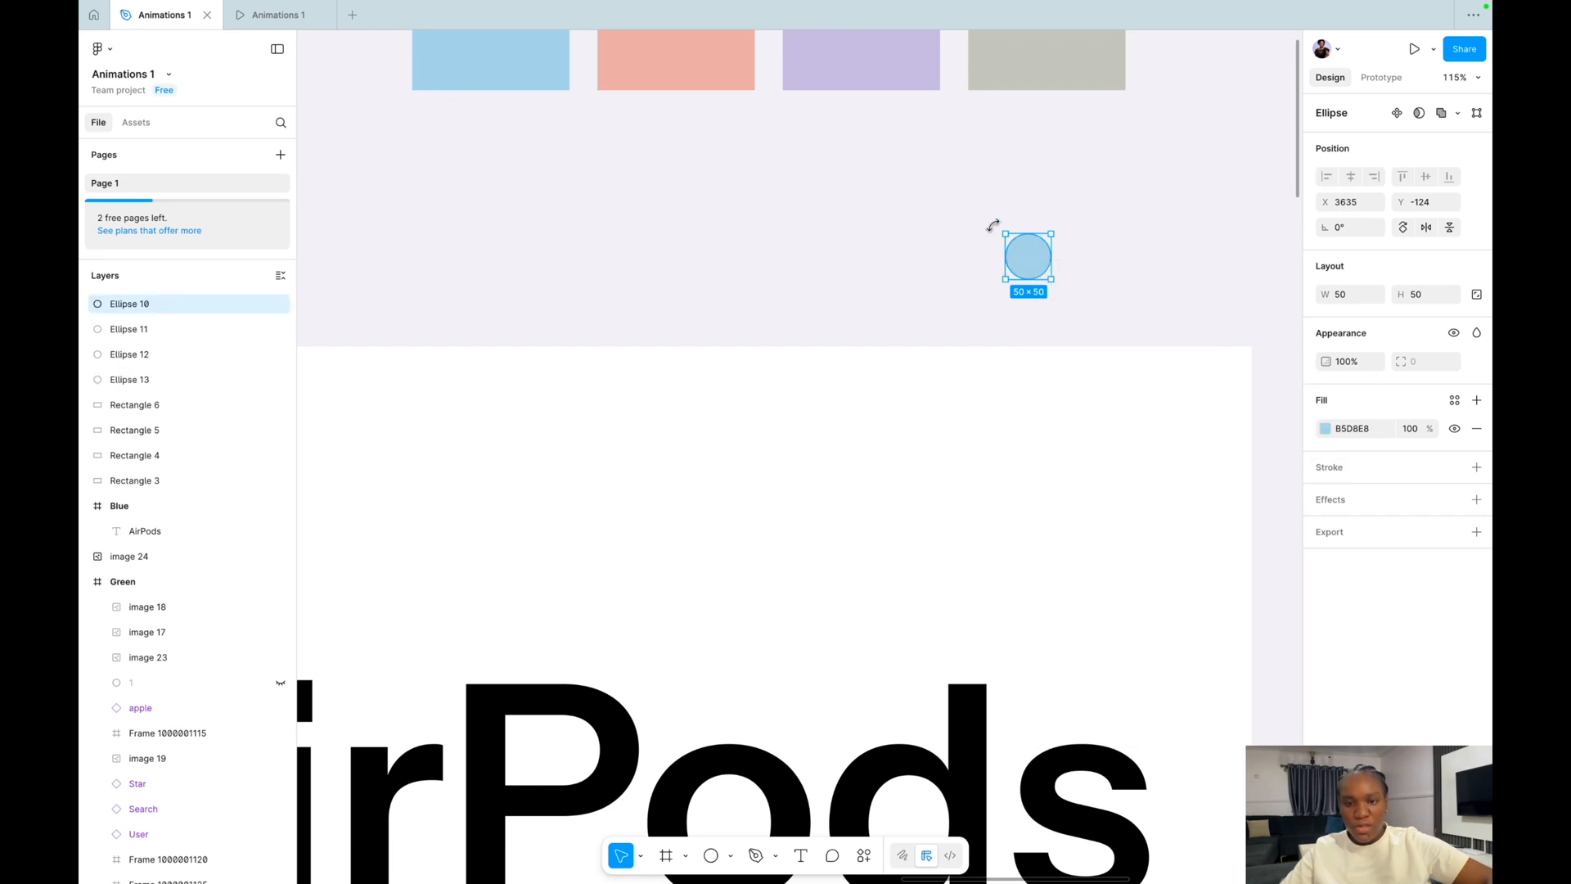
# Move all four stacked circles into the new Blue frame's upper-right corner, at X 1348 and Y 61.
pyautogui.moveTo(985, 215); pyautogui.dragTo(1074, 317)
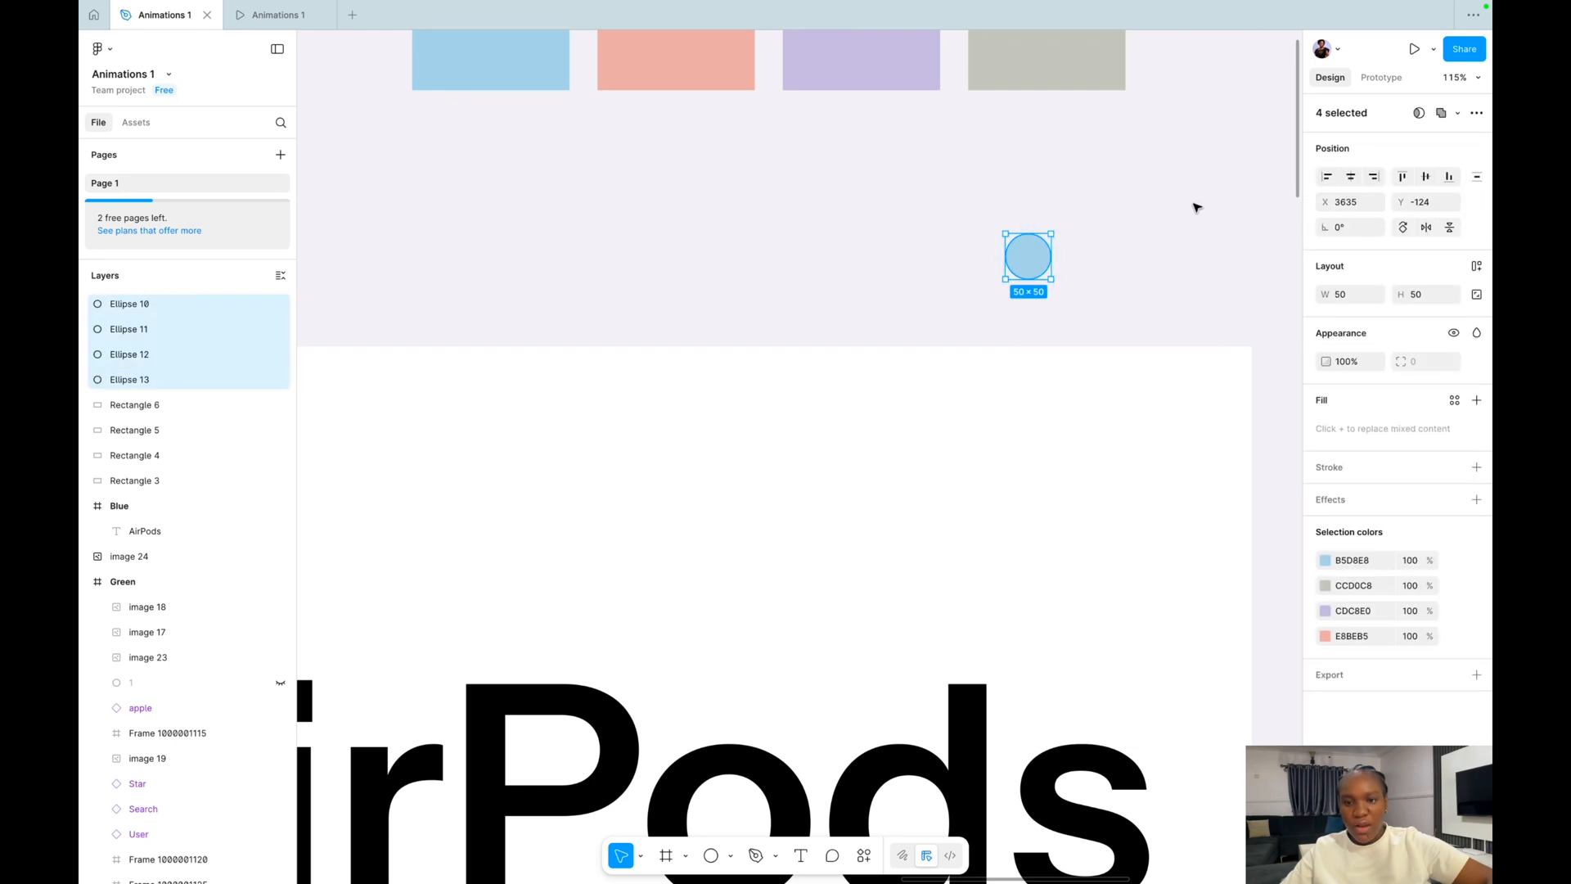
pyautogui.scroll(-5, 1214, 204)
pyautogui.moveTo(1133, 228); pyautogui.dragTo(1193, 296)
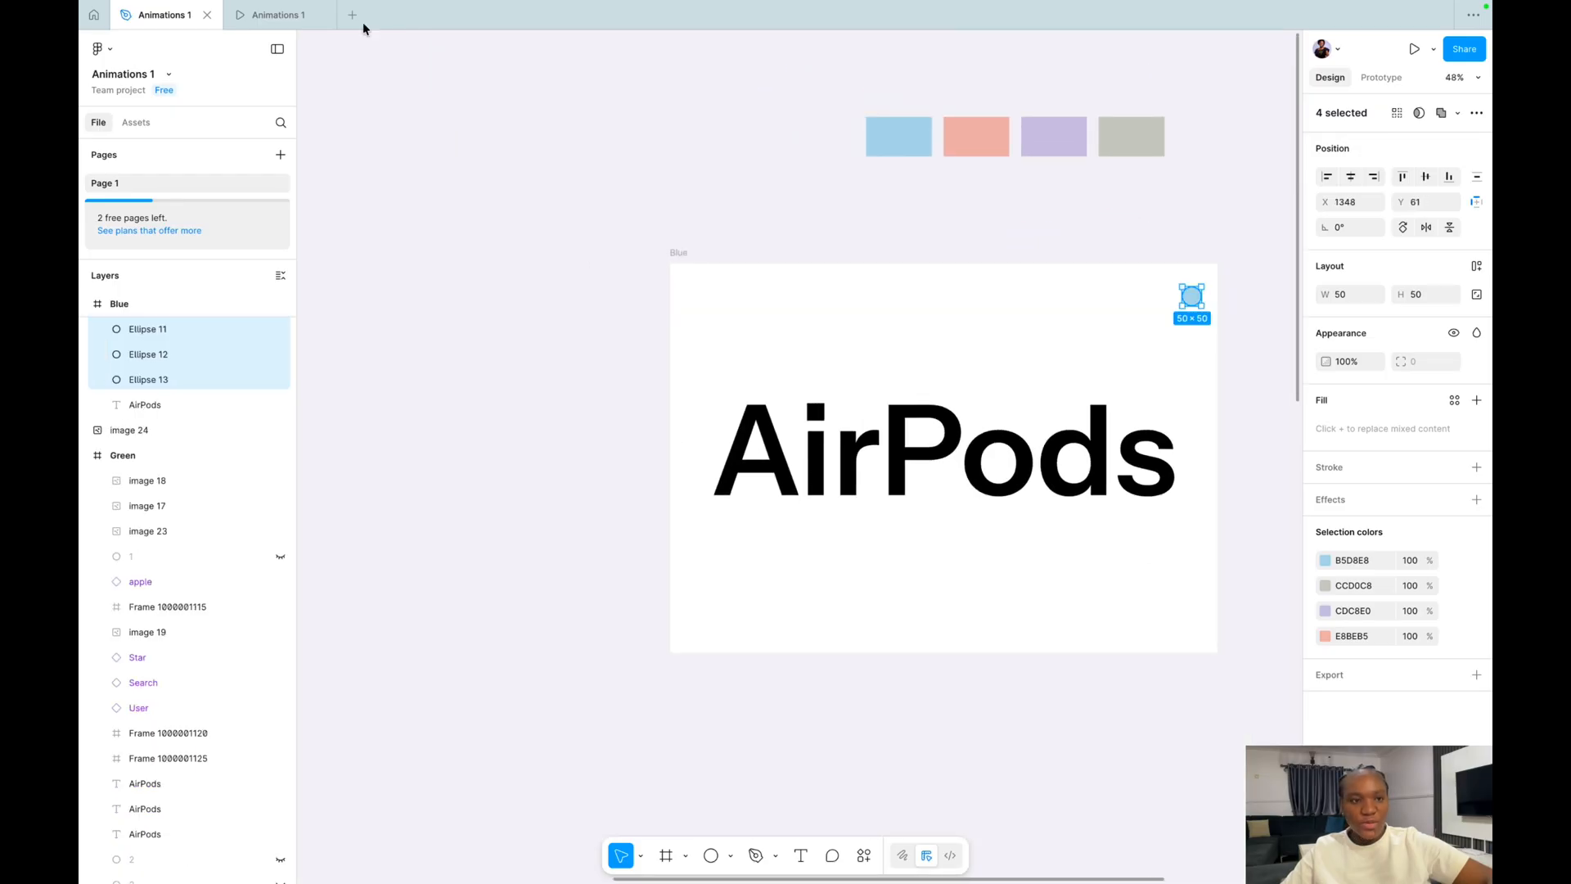
# Preview the finished Blue screen as a prototype, test its orange and purple colour dots, and return to the design file.
pyautogui.click(286, 17)
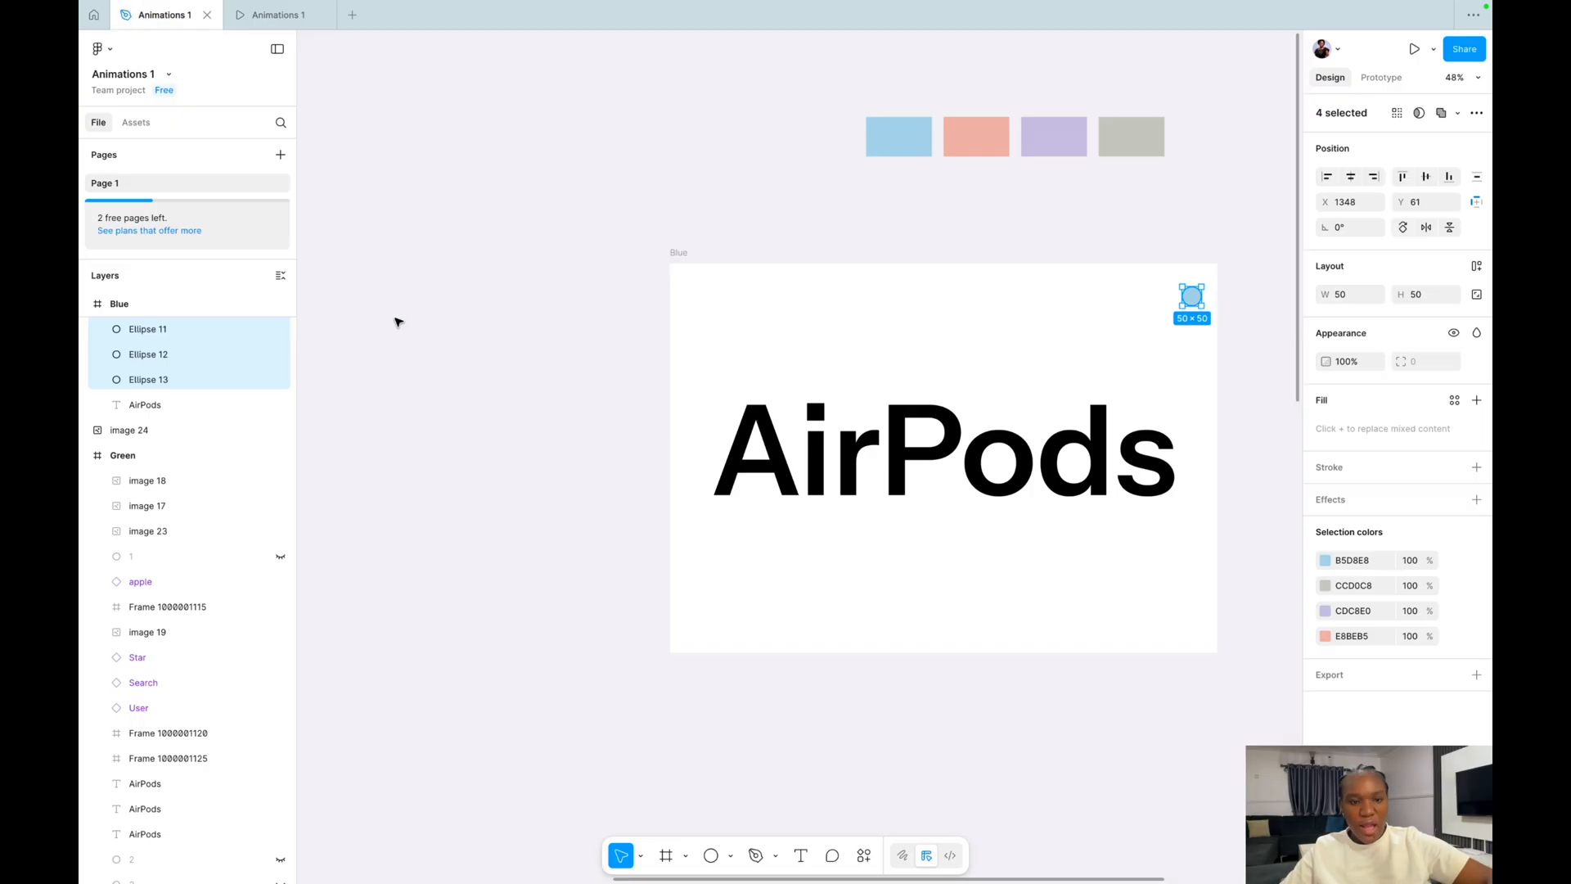
pyautogui.hscroll(-5, 398, 319)
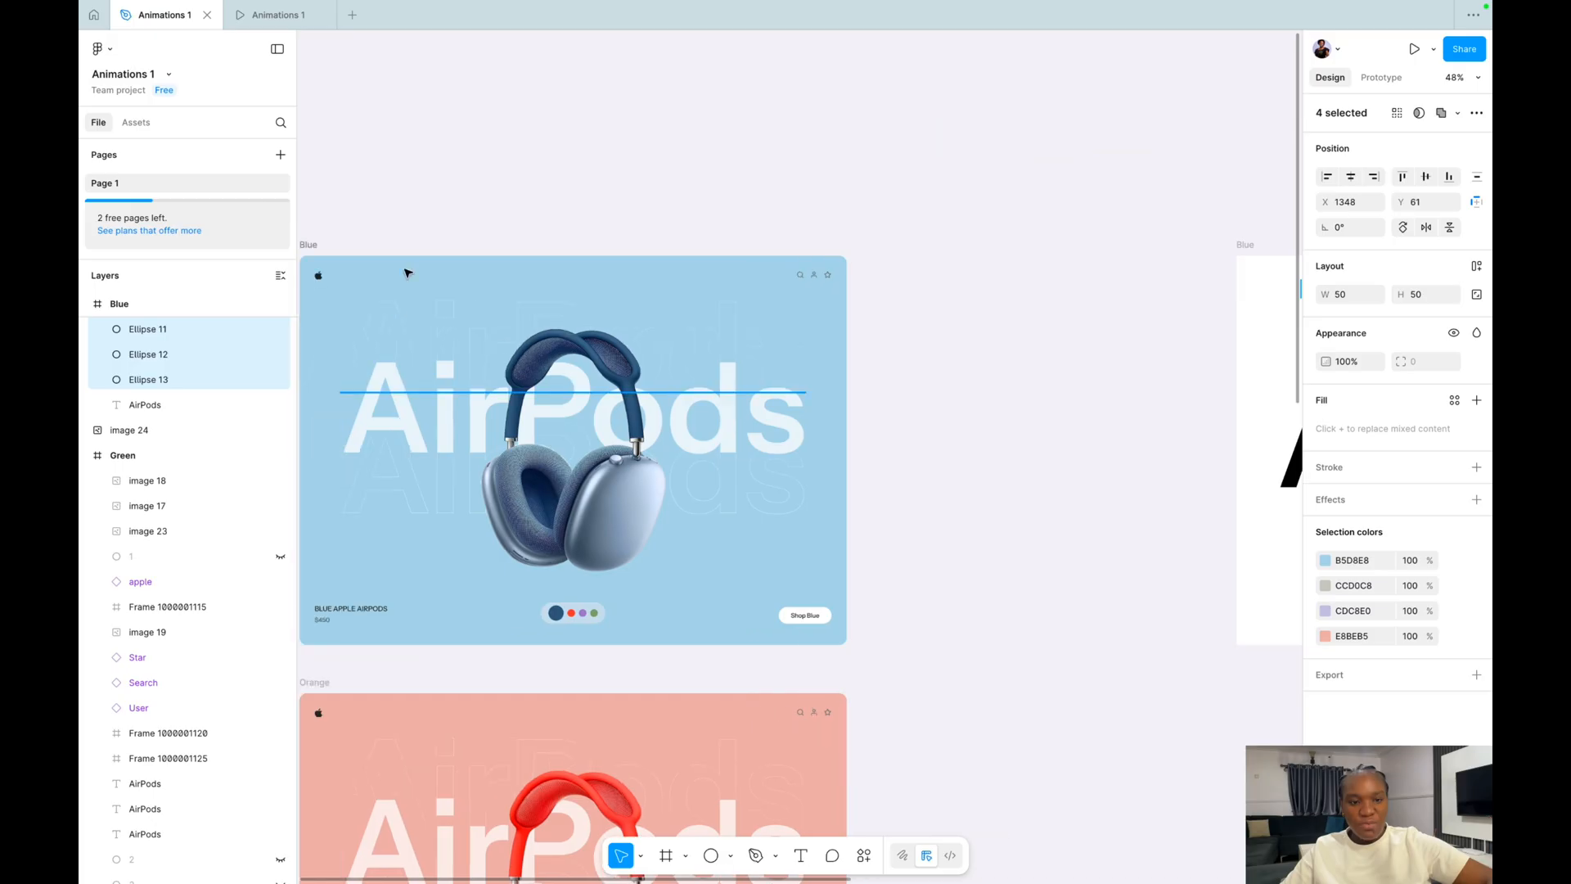
pyautogui.click(330, 247)
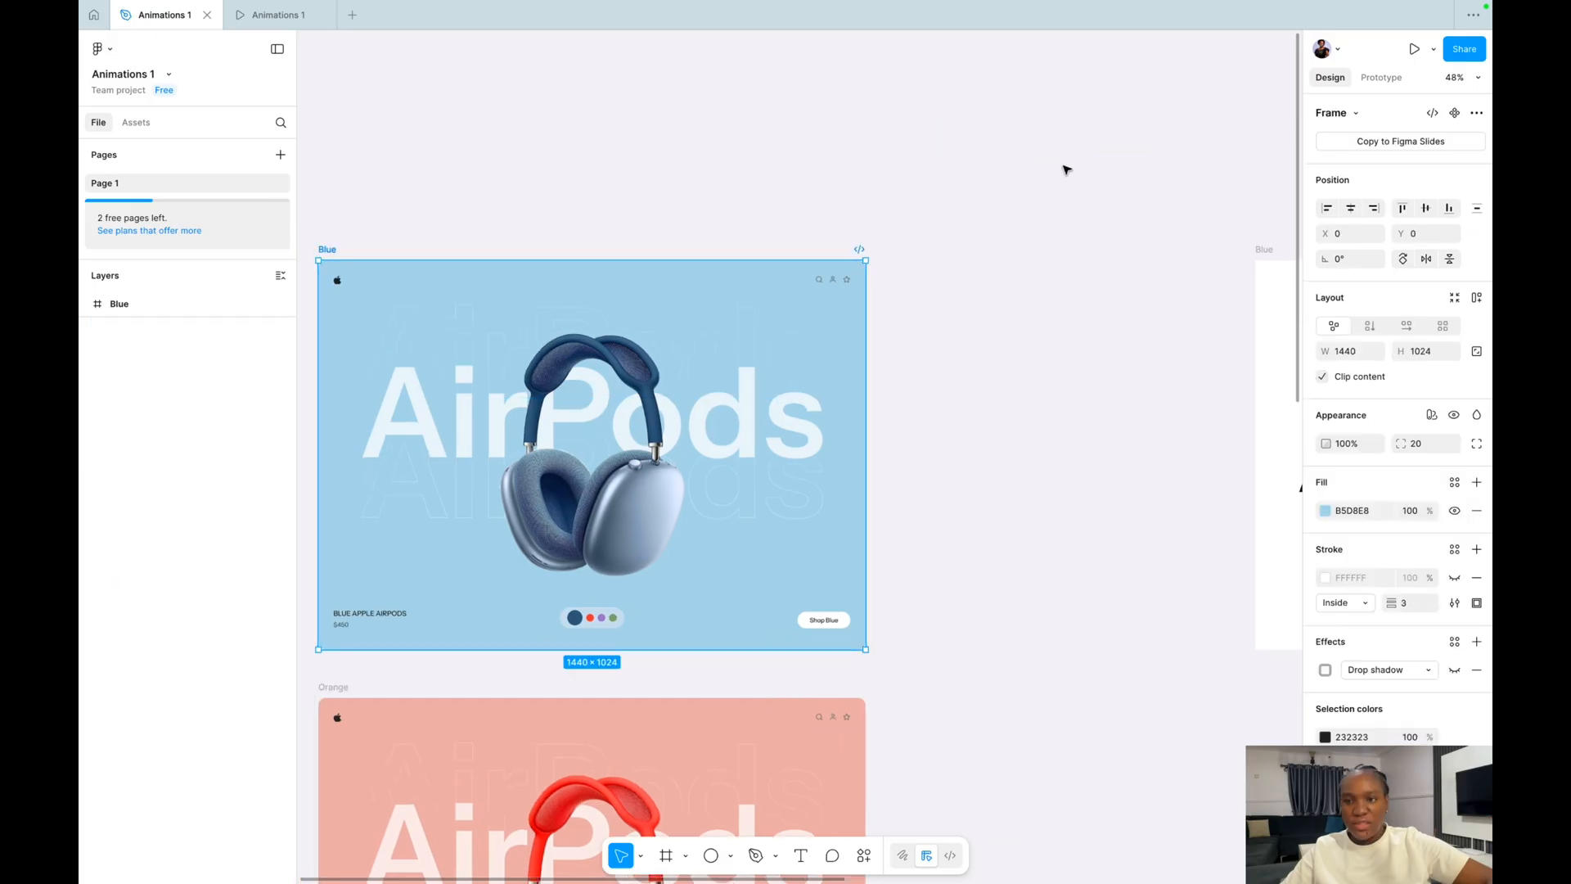
pyautogui.click(1414, 49)
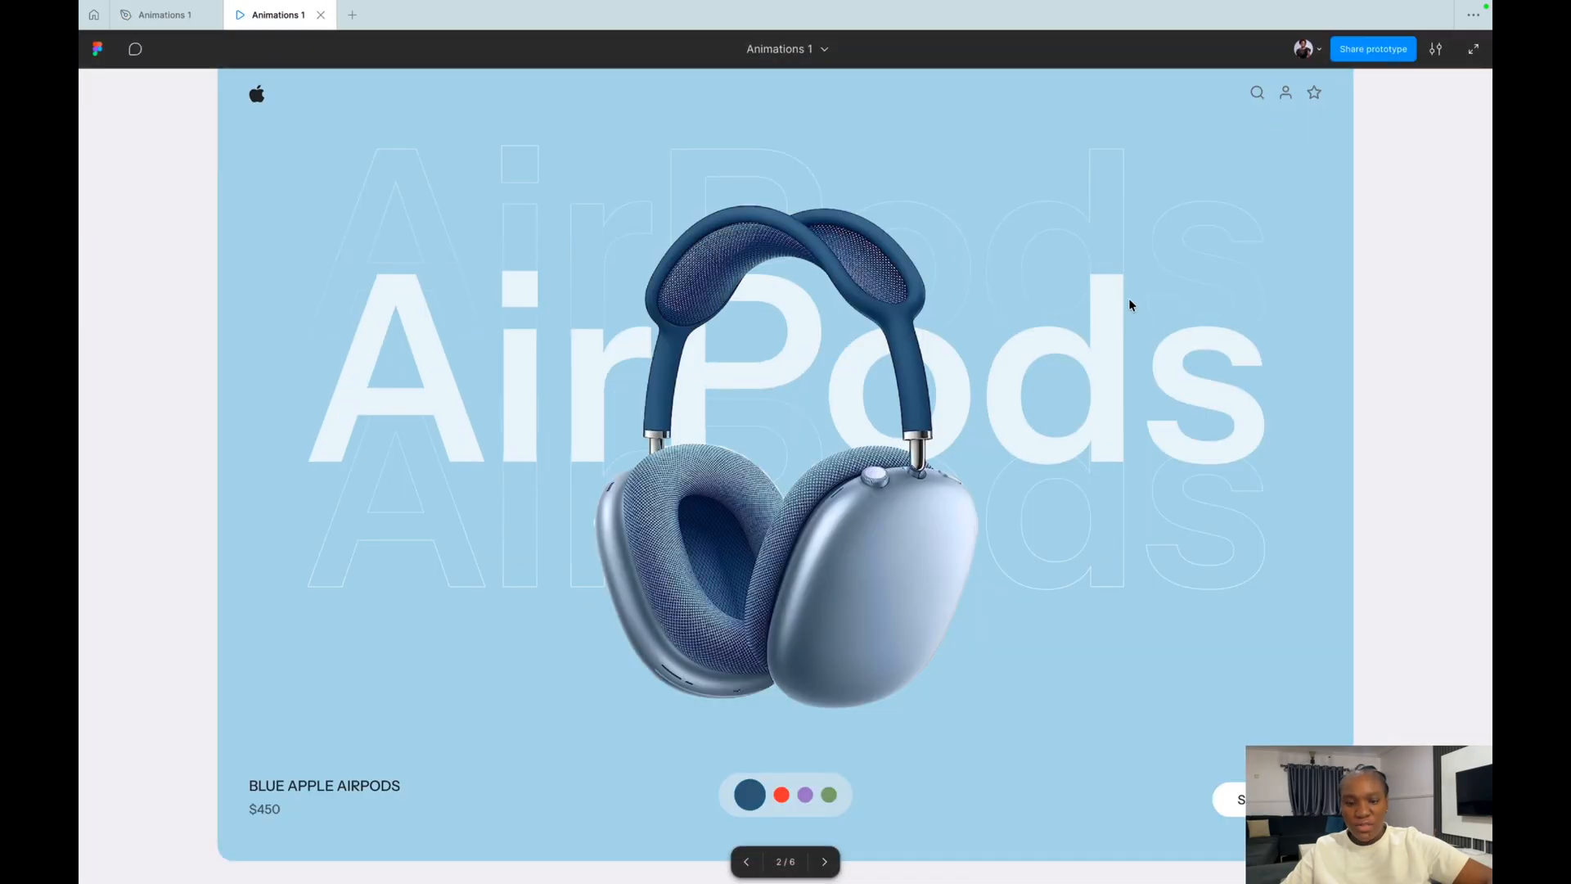
pyautogui.click(782, 793)
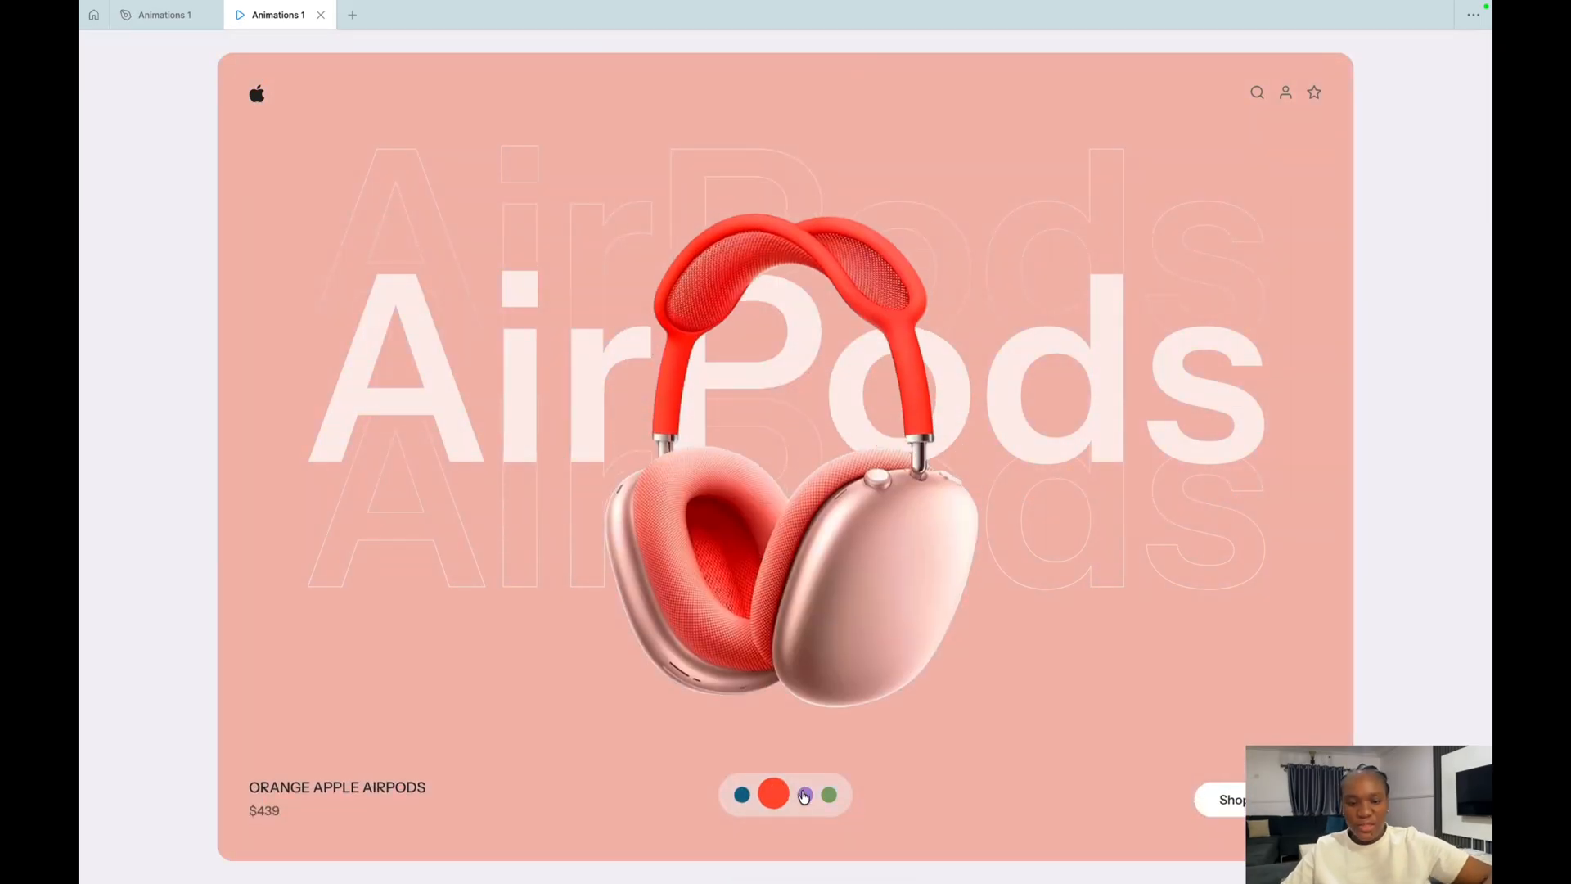
pyautogui.click(805, 793)
pyautogui.click(159, 15)
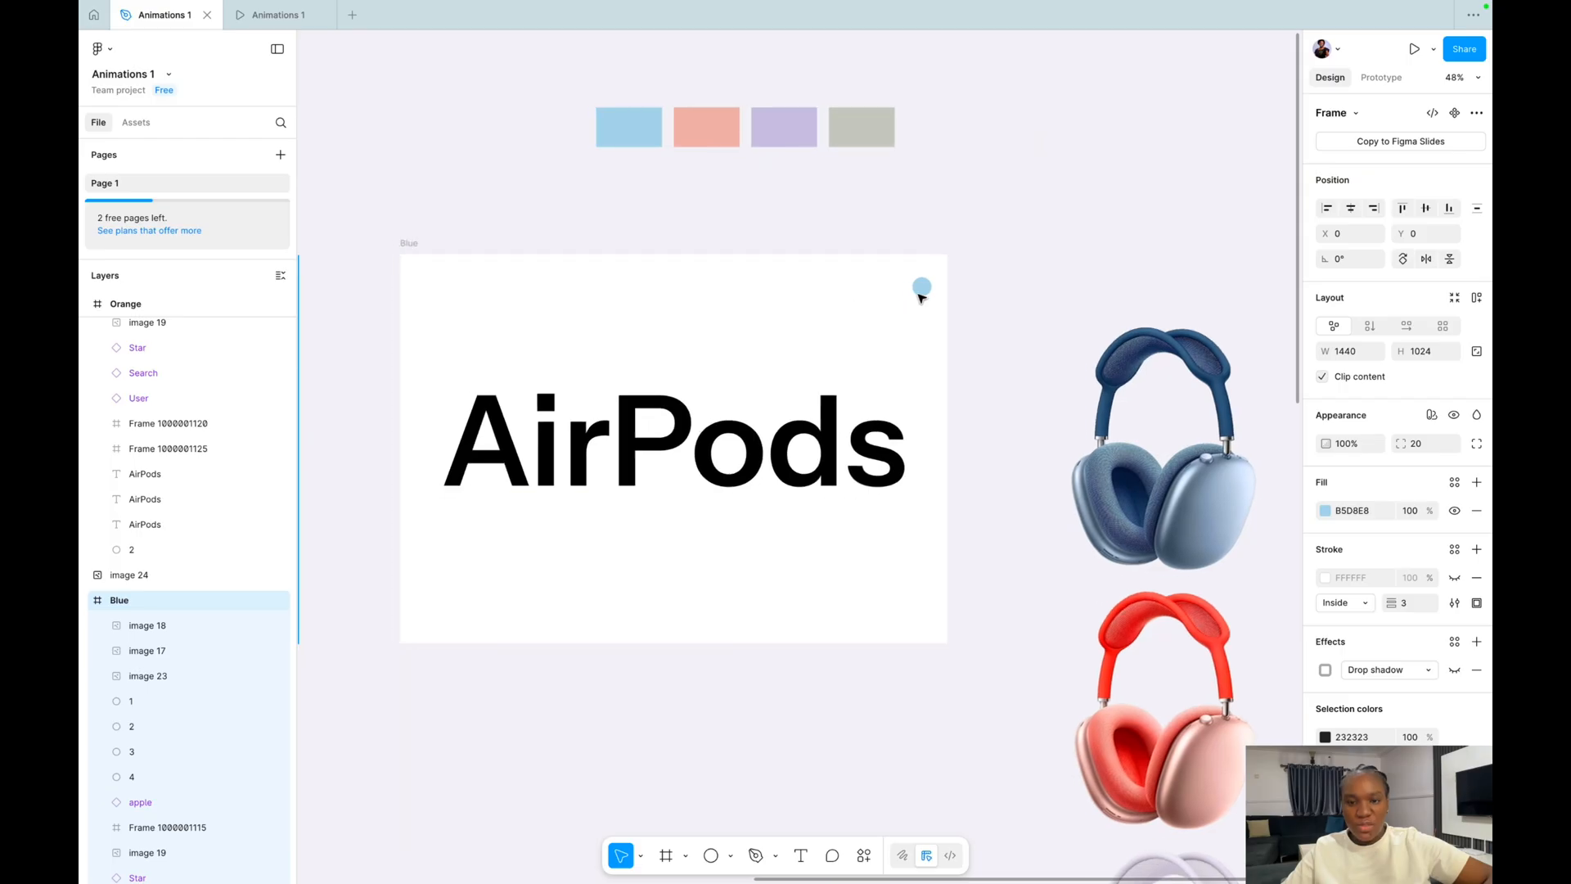
# Centre the AirPods title vertically in the new Blue frame, at Y 311.
pyautogui.hscroll(-1, 842, 252)
pyautogui.click(842, 252)
pyautogui.hscroll(-1, 818, 286)
pyautogui.click(719, 421)
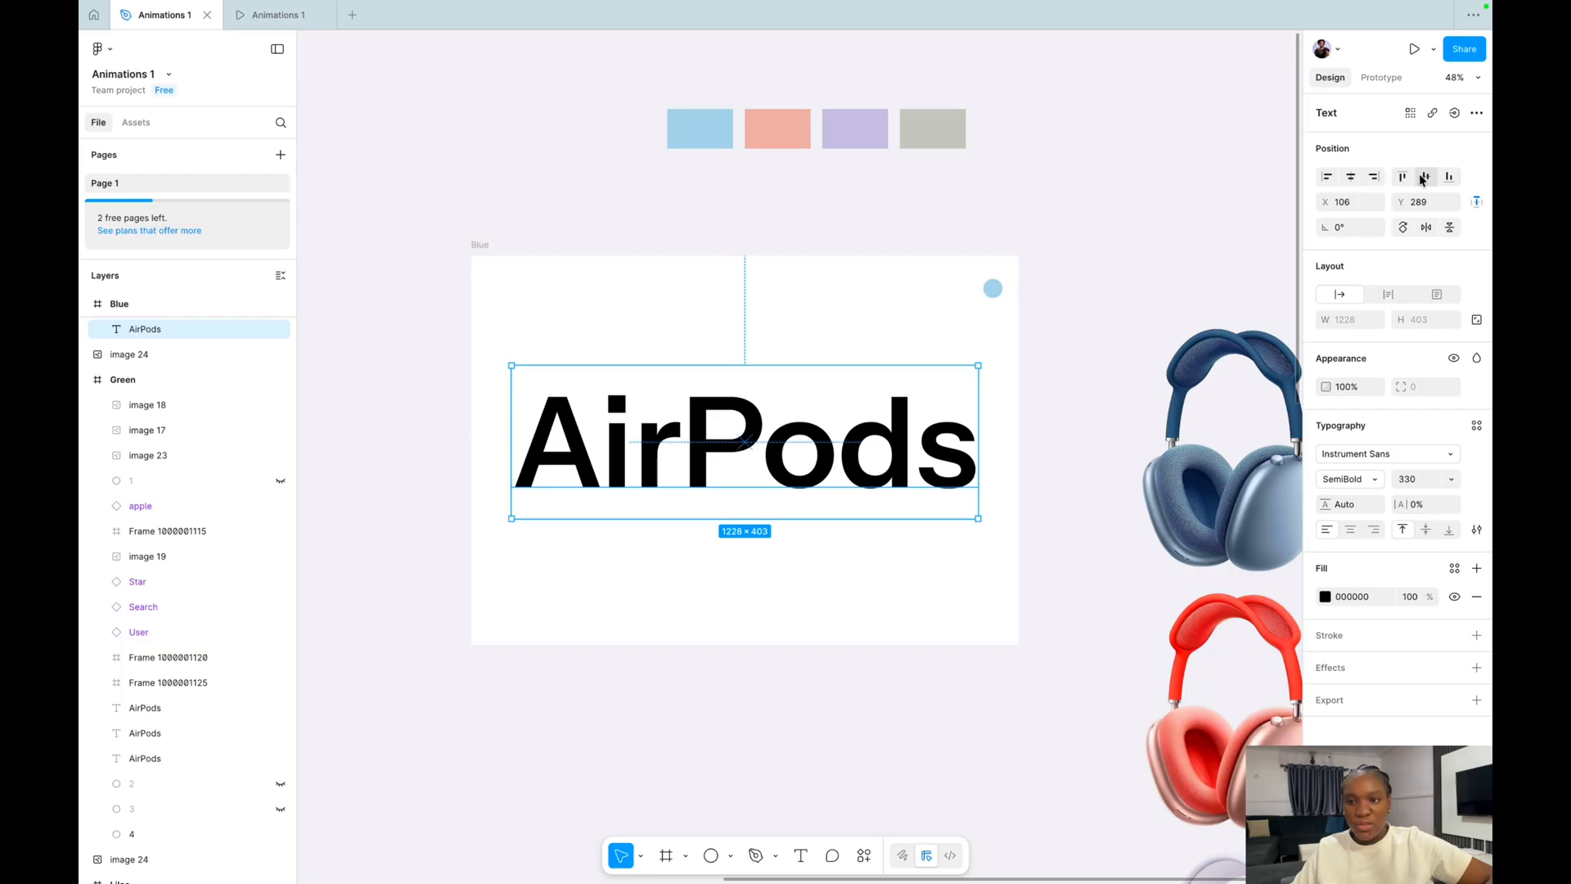
pyautogui.moveTo(820, 432); pyautogui.dragTo(821, 440)
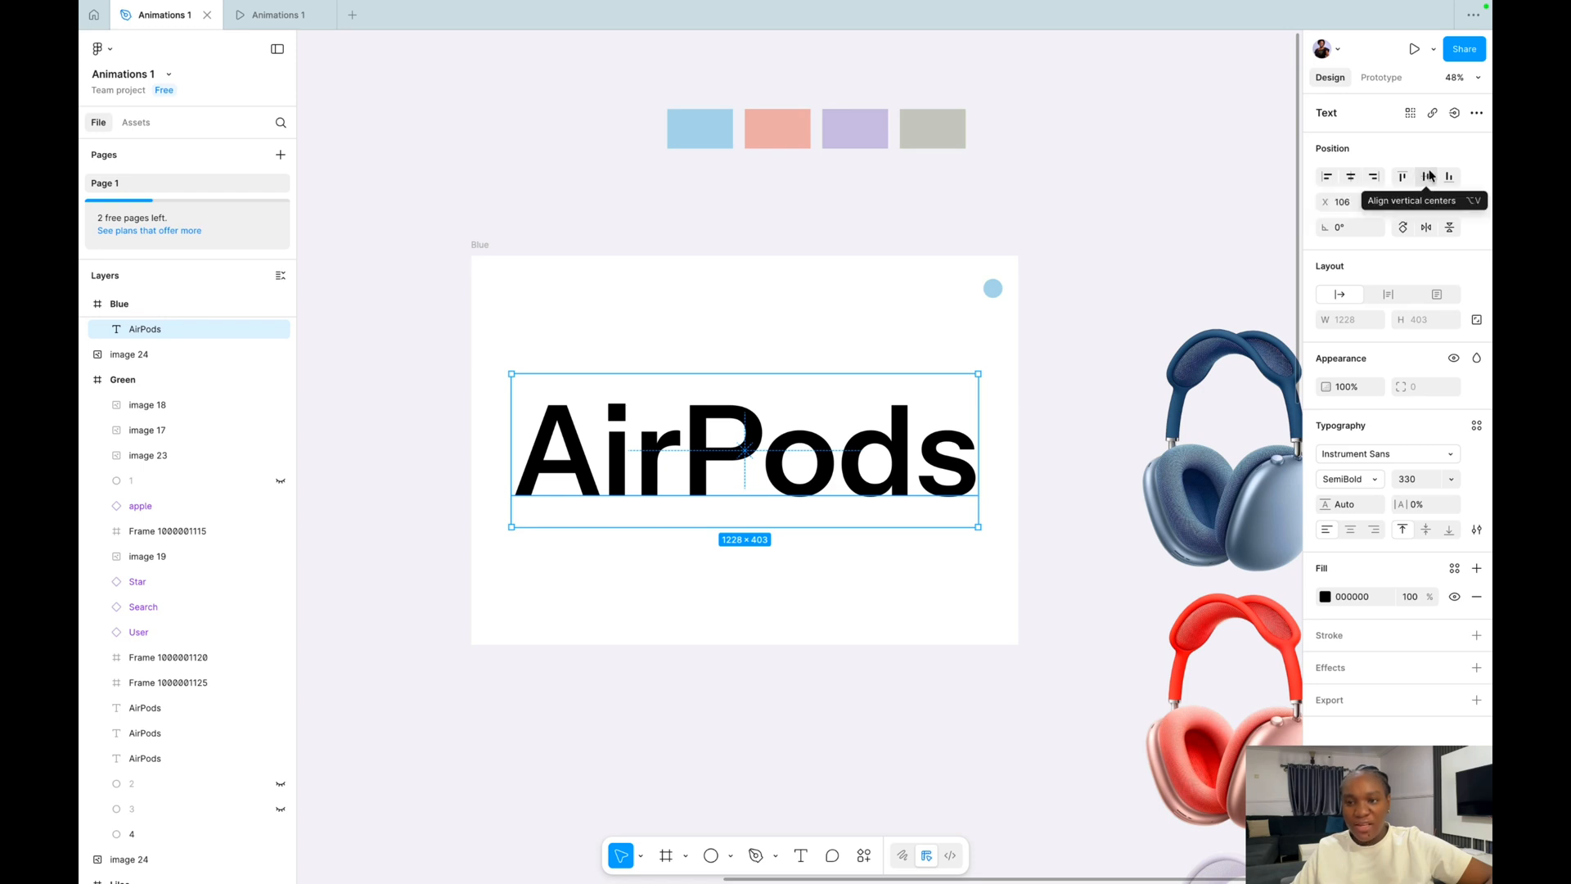
pyautogui.moveTo(798, 442); pyautogui.dragTo(812, 446)
pyautogui.hotkey('ctrl', 'z')
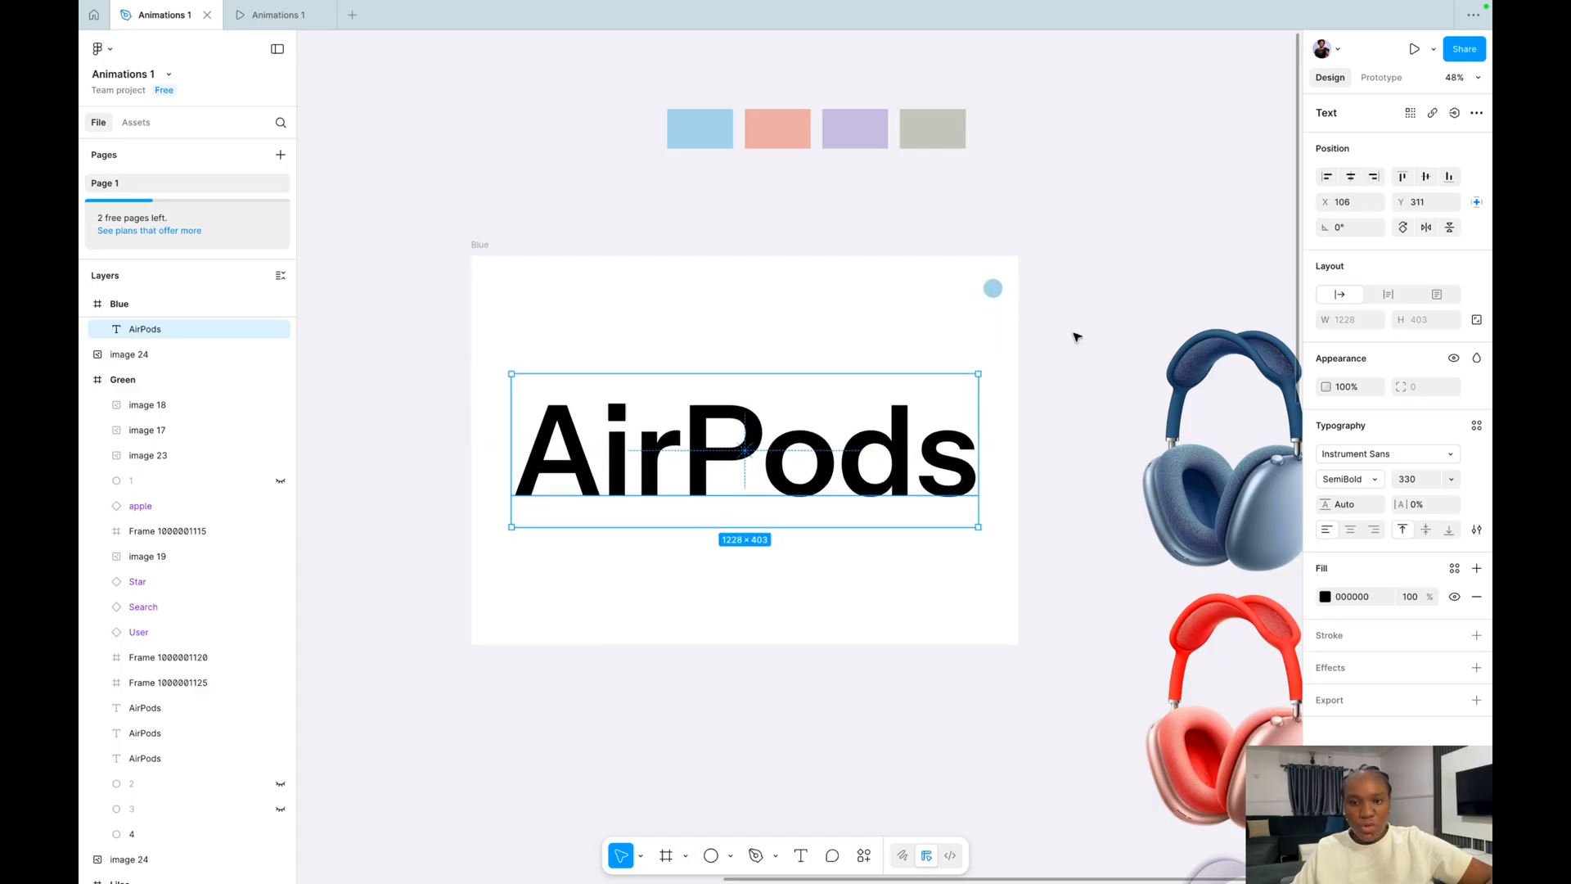
pyautogui.click(1077, 337)
# Scale the blue circle up to about 1509 × 1509 from its upper-right corner and send it behind the AirPods title.
pyautogui.click(995, 296)
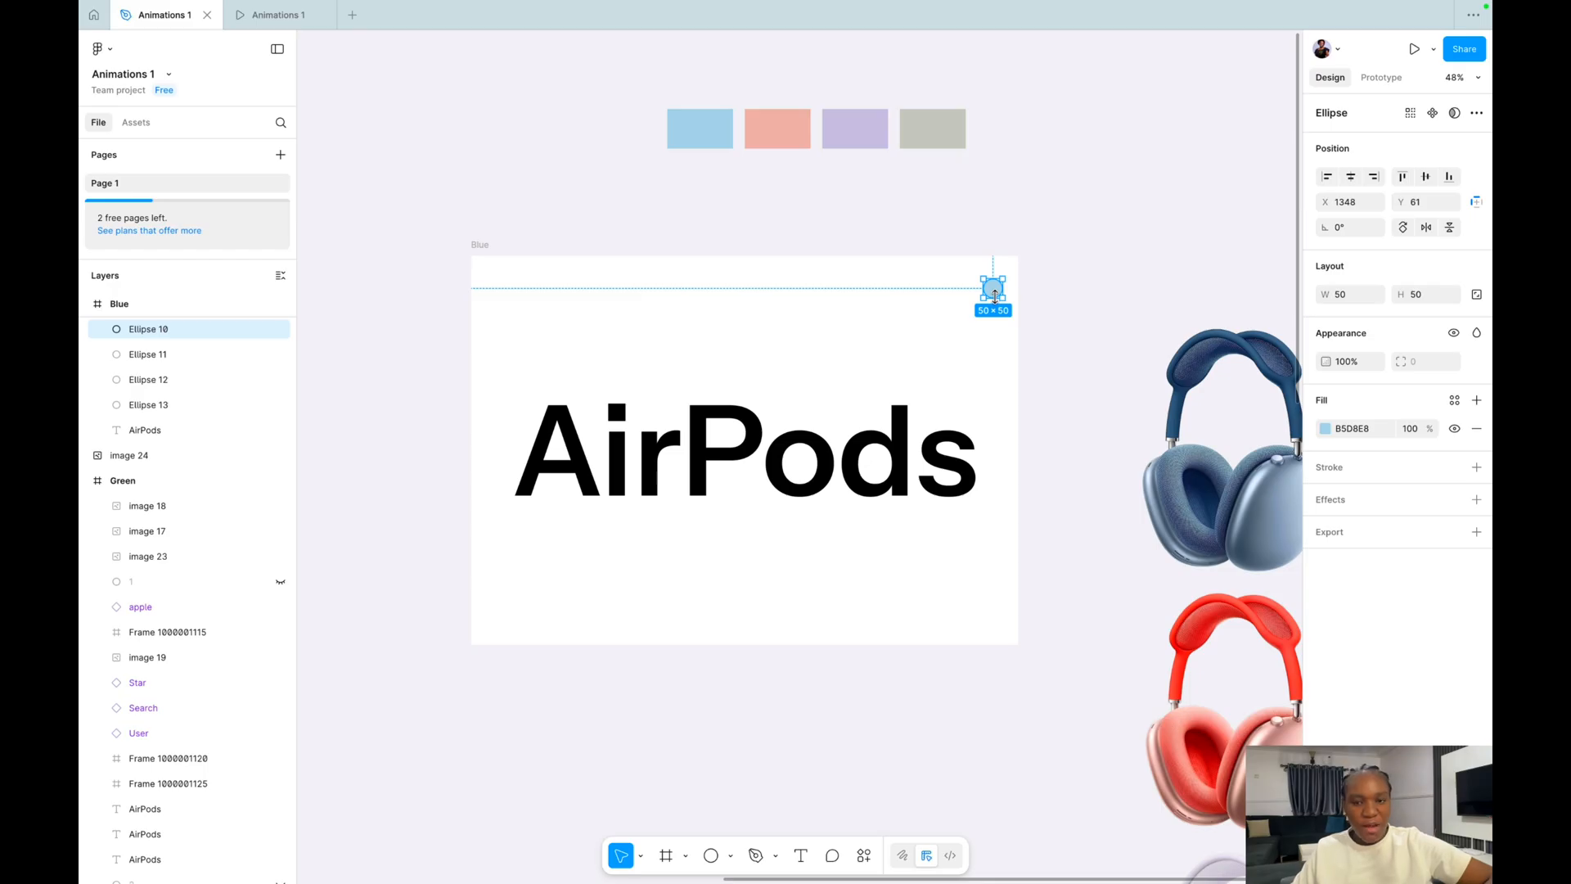
pyautogui.press('k')
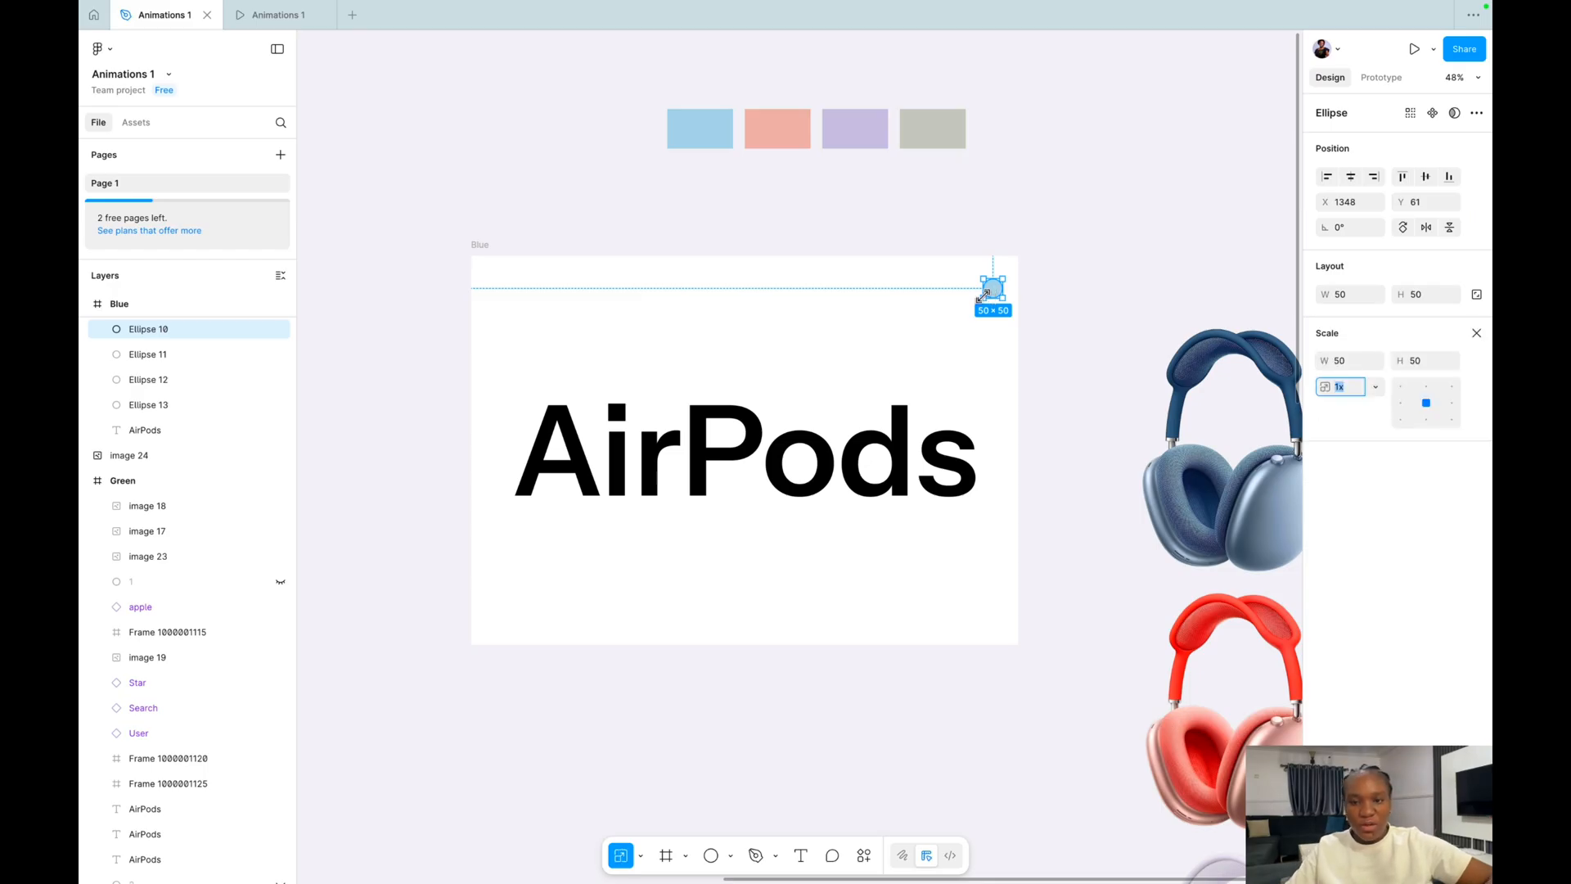
pyautogui.moveTo(939, 334); pyautogui.dragTo(424, 812)
pyautogui.rightClick(619, 578)
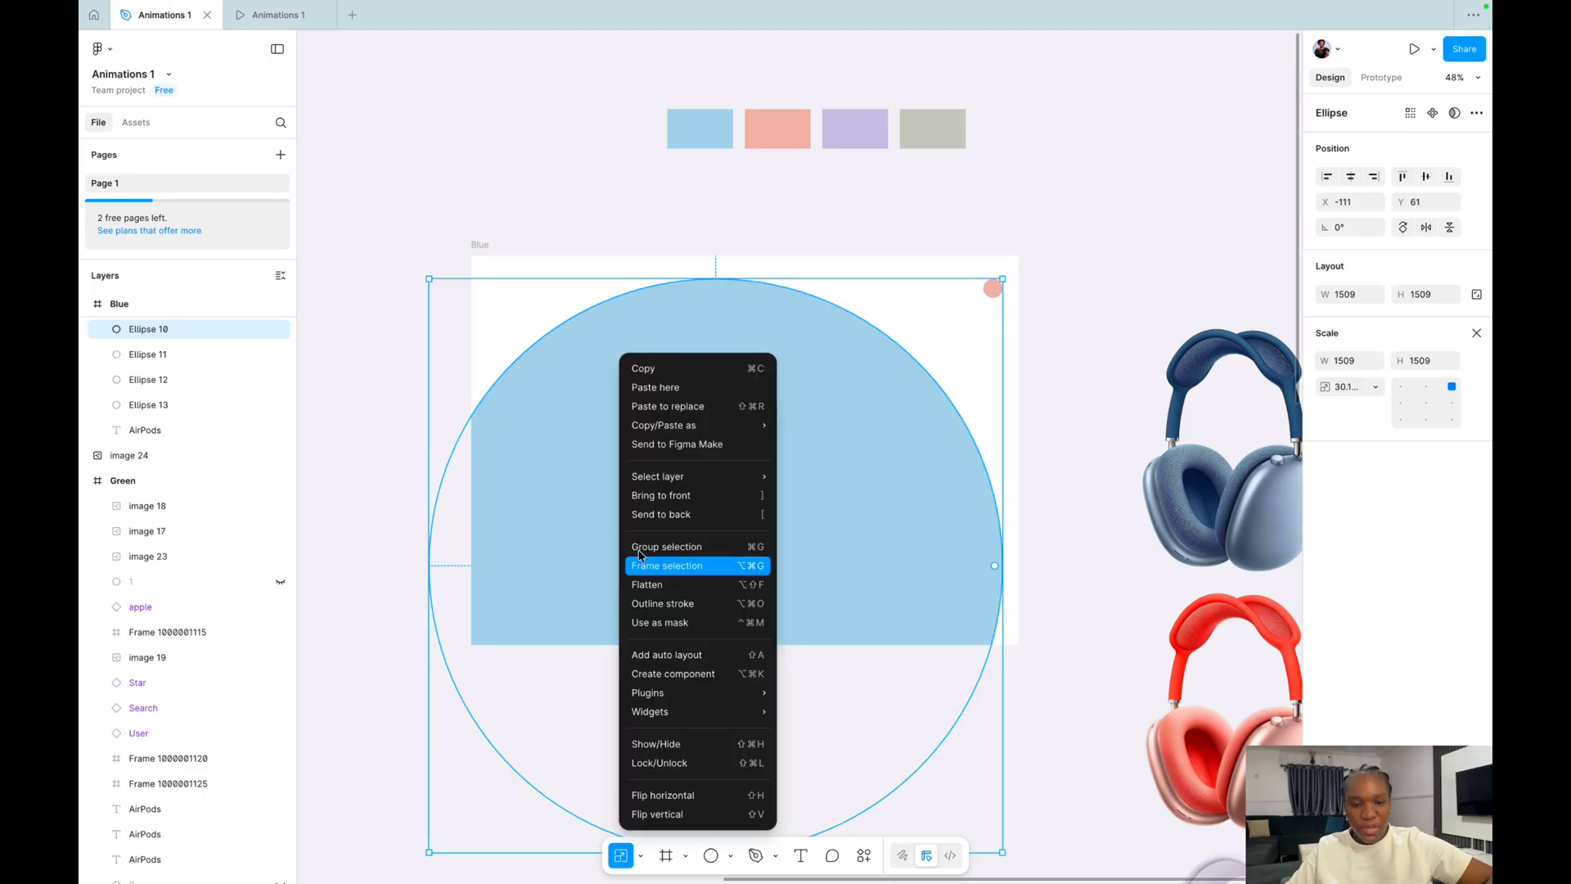
pyautogui.click(669, 516)
pyautogui.scroll(-5, 684, 533)
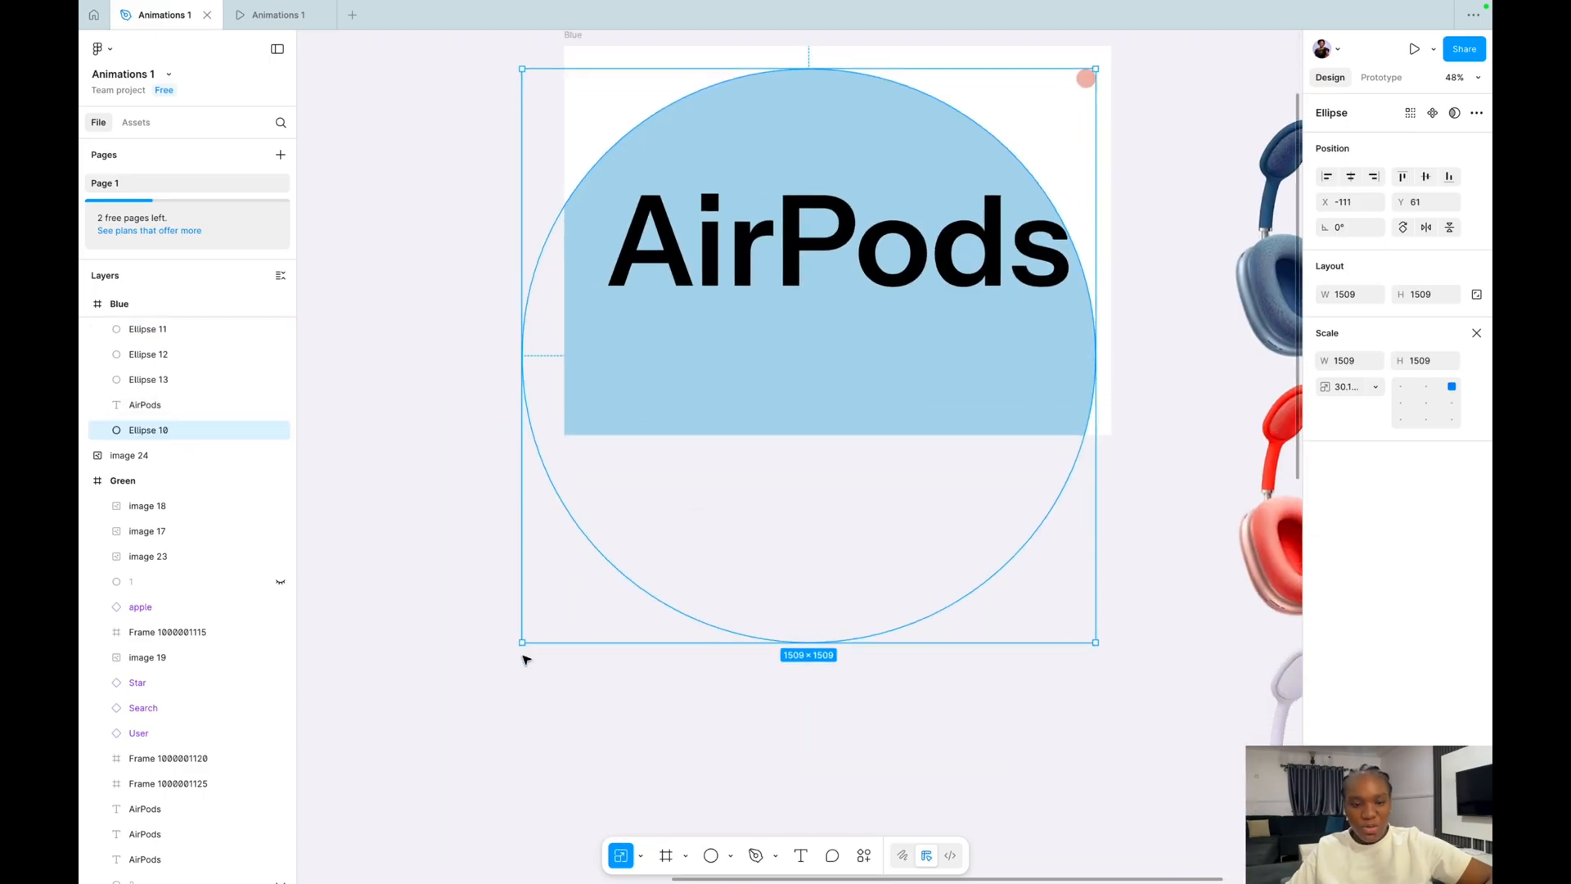
# Enlarge the blue circle to about 1903 × 1903 and centre it horizontally and vertically so it covers the whole frame.
pyautogui.moveTo(524, 641); pyautogui.dragTo(372, 792)
pyautogui.scroll(2, 777, 409)
pyautogui.click(1351, 176)
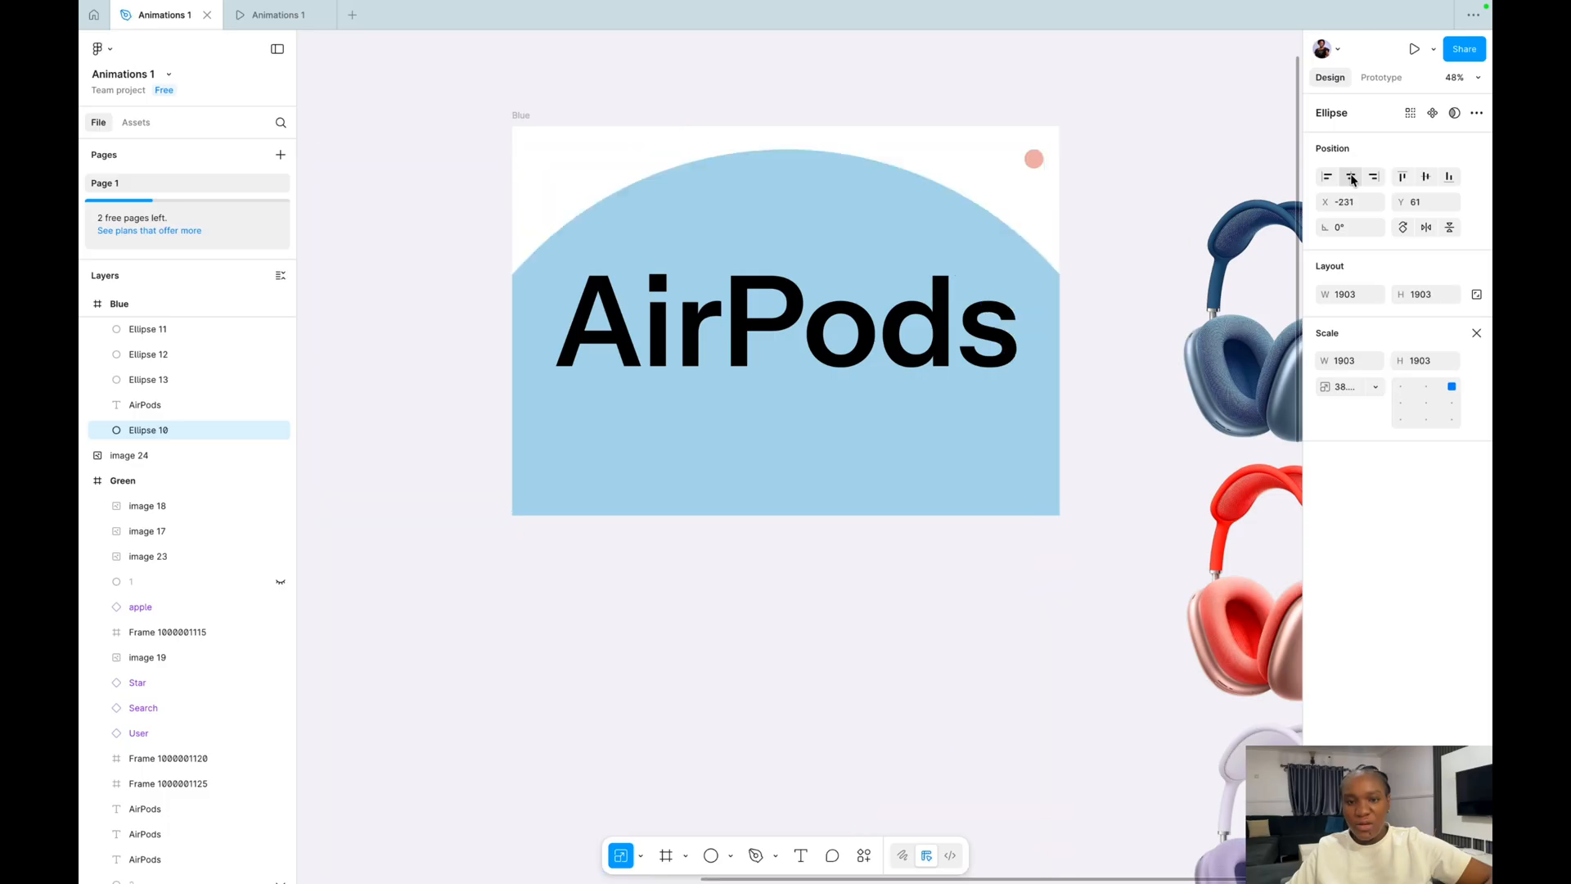
pyautogui.click(1428, 176)
pyautogui.scroll(2, 999, 350)
pyautogui.click(1235, 141)
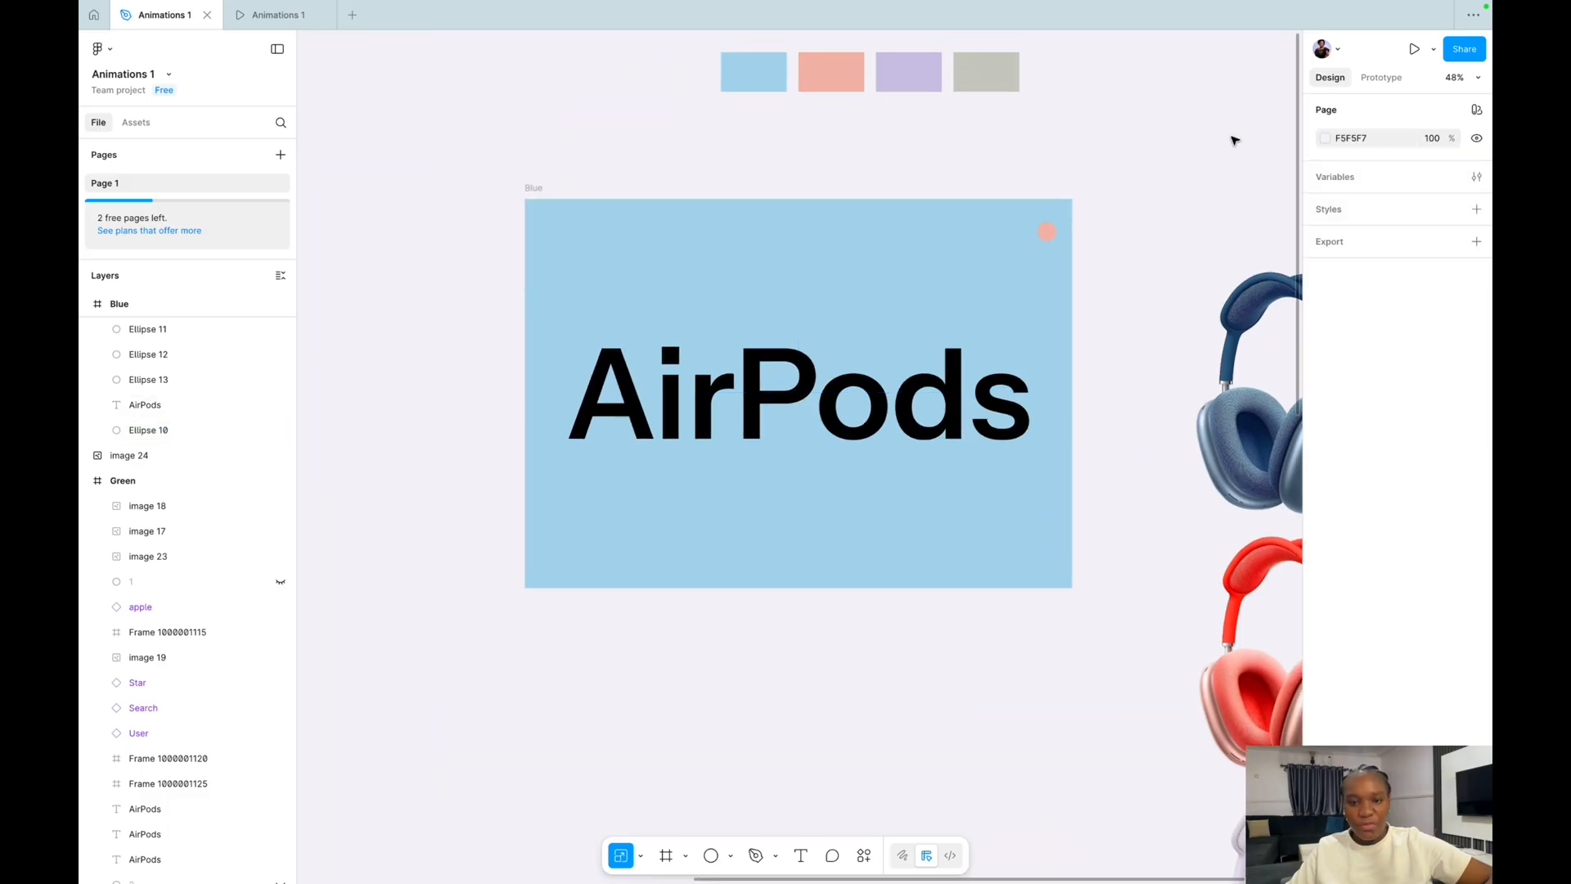
# Rename the large blue circle's layer 1 and the stacked orange, lilac and green circle layers 2, 3 and 4.
pyautogui.click(906, 396)
pyautogui.scroll(2, 905, 397)
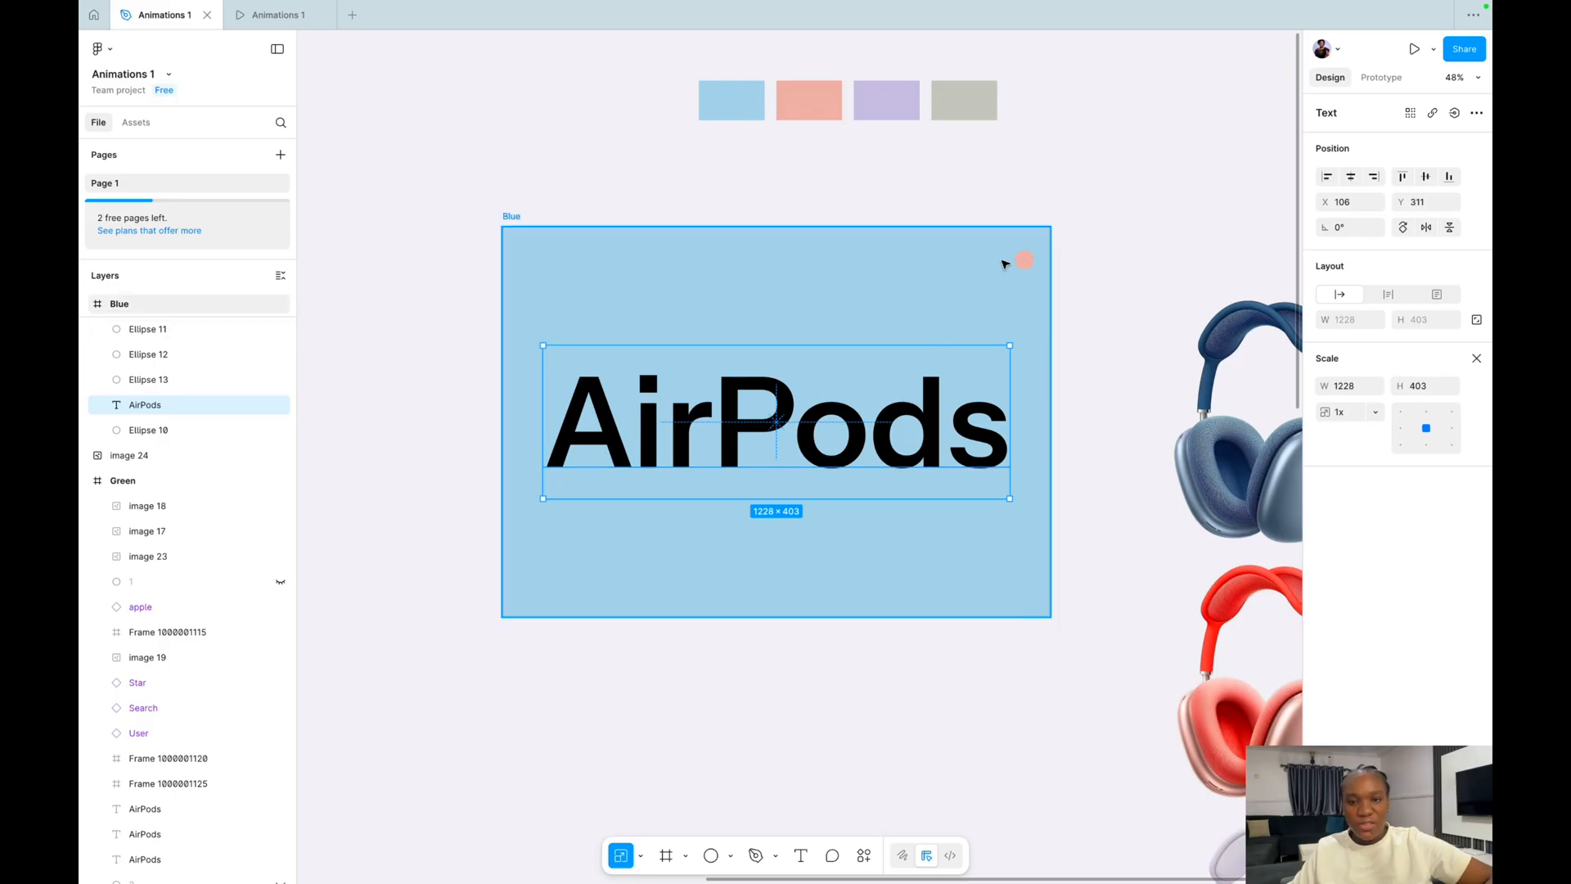
pyautogui.click(1027, 261)
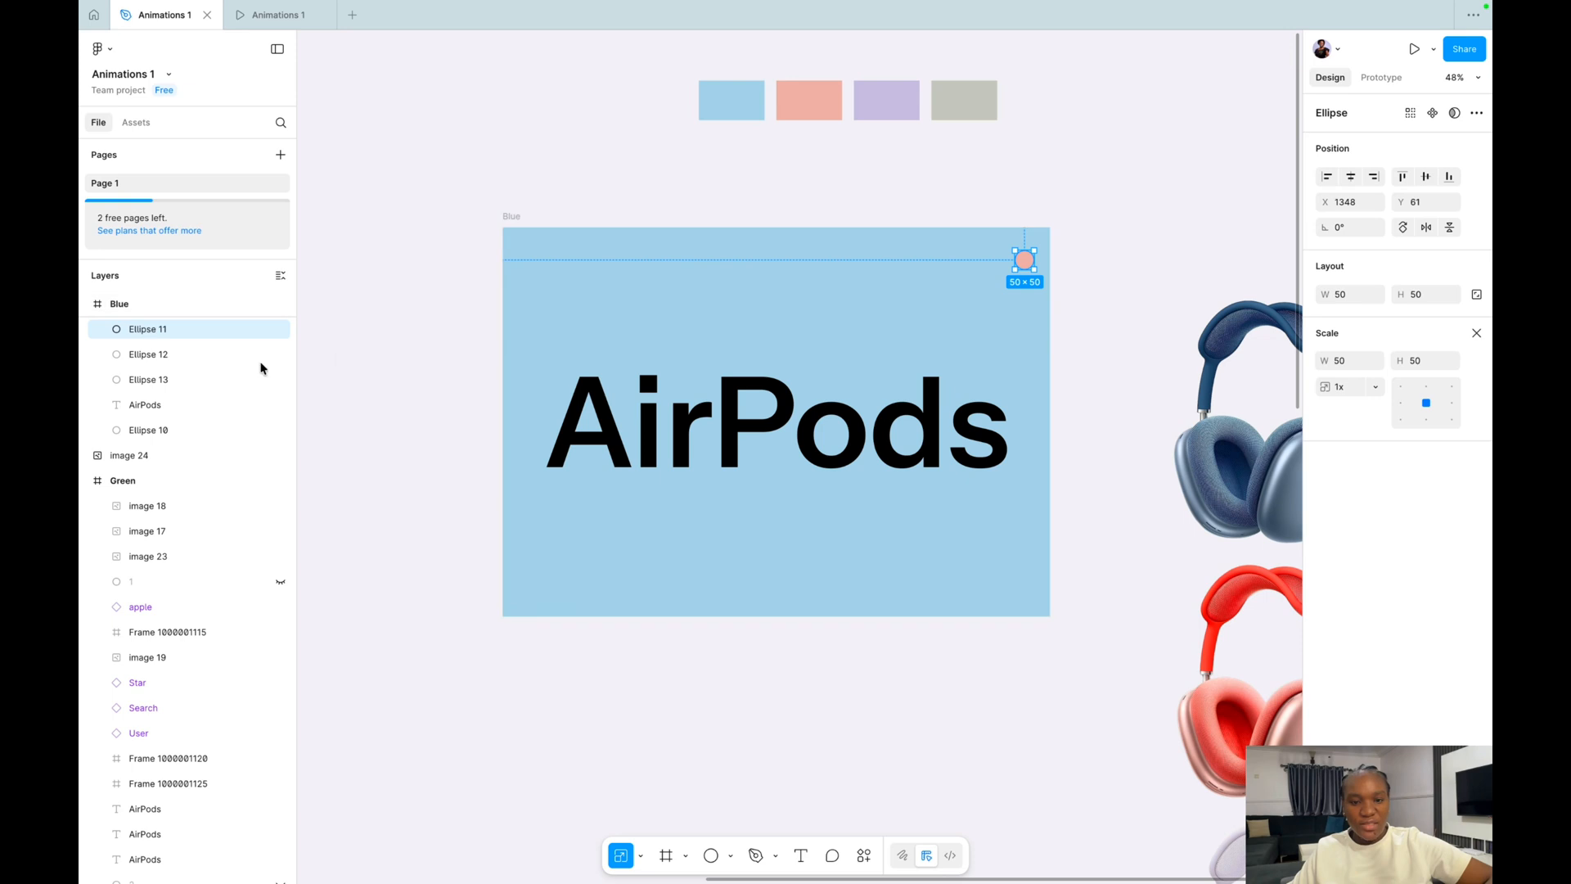
pyautogui.scroll(1, 129, 365)
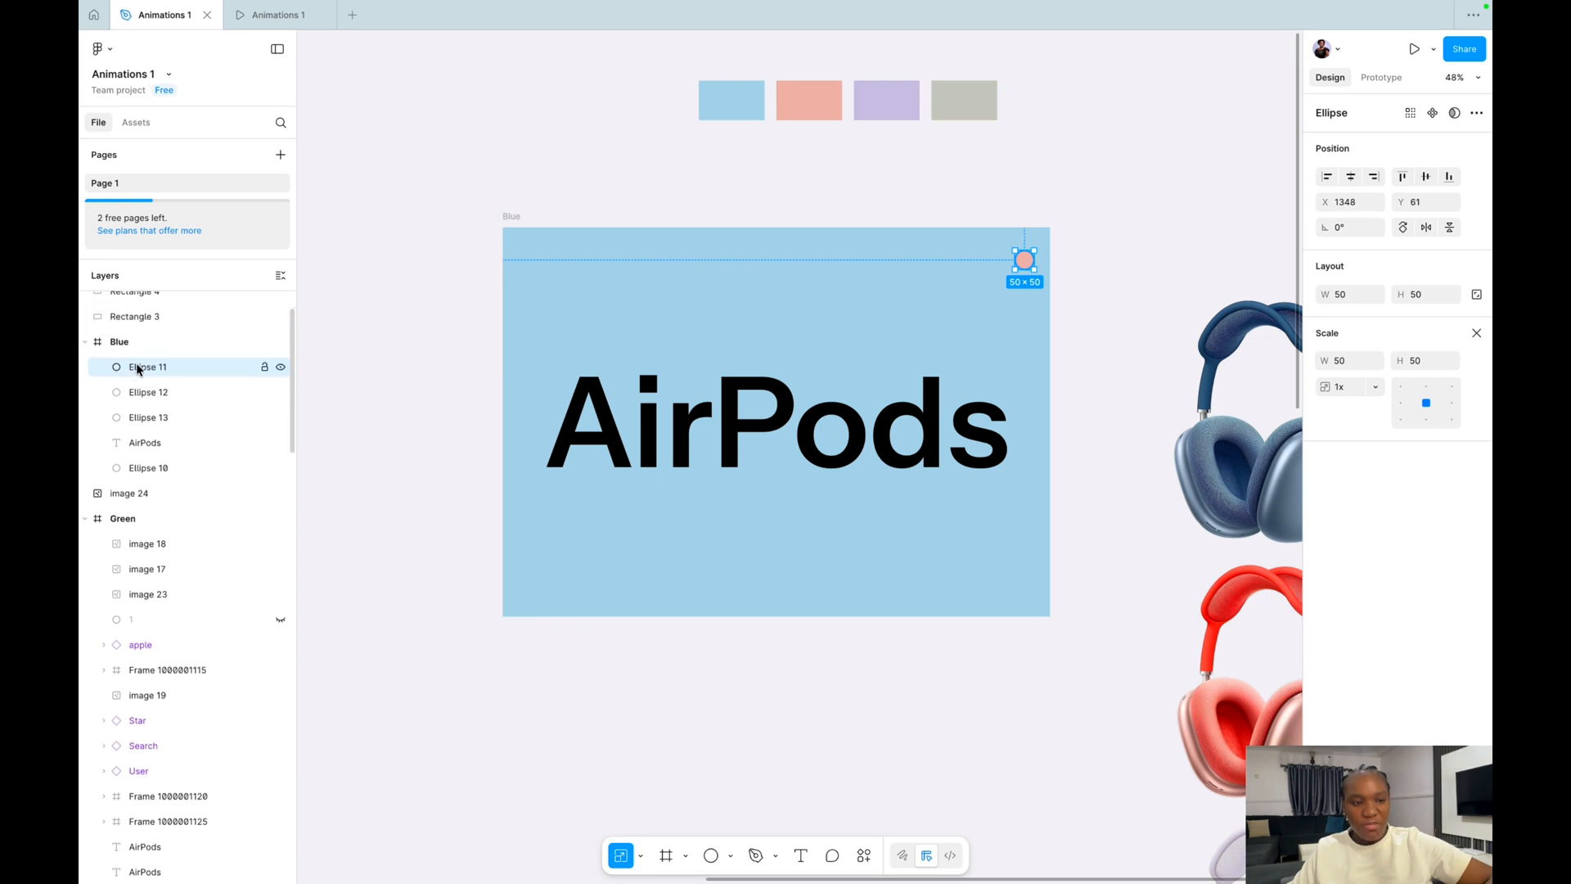
pyautogui.click(147, 468)
pyautogui.doubleClick(148, 468)
pyautogui.write('1')
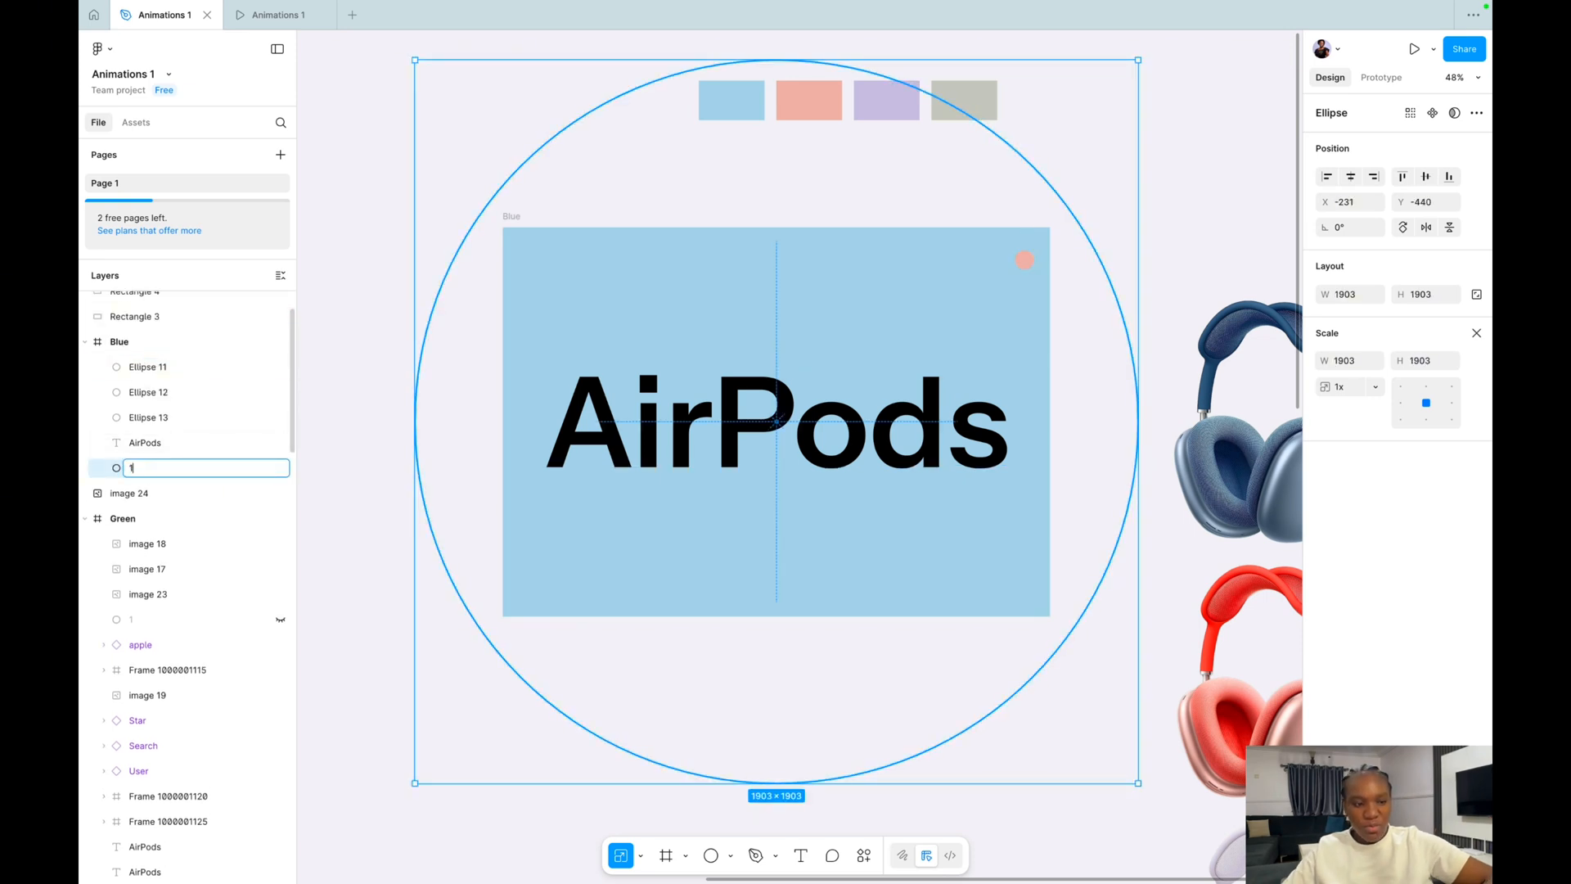
pyautogui.click(146, 368)
pyautogui.doubleClick(148, 368)
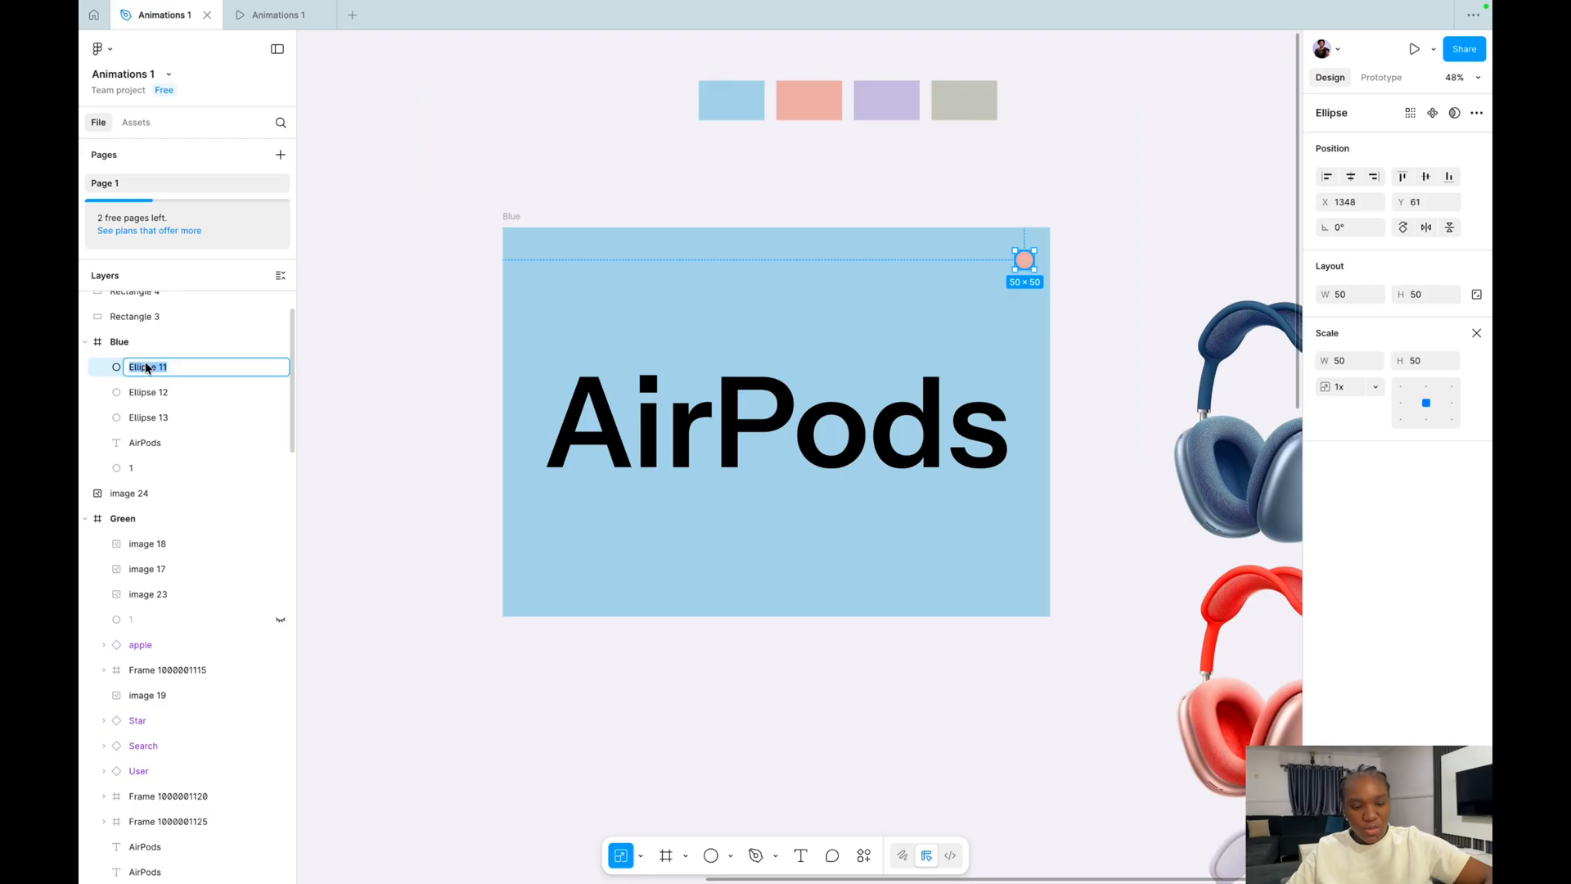
pyautogui.doubleClick(149, 392)
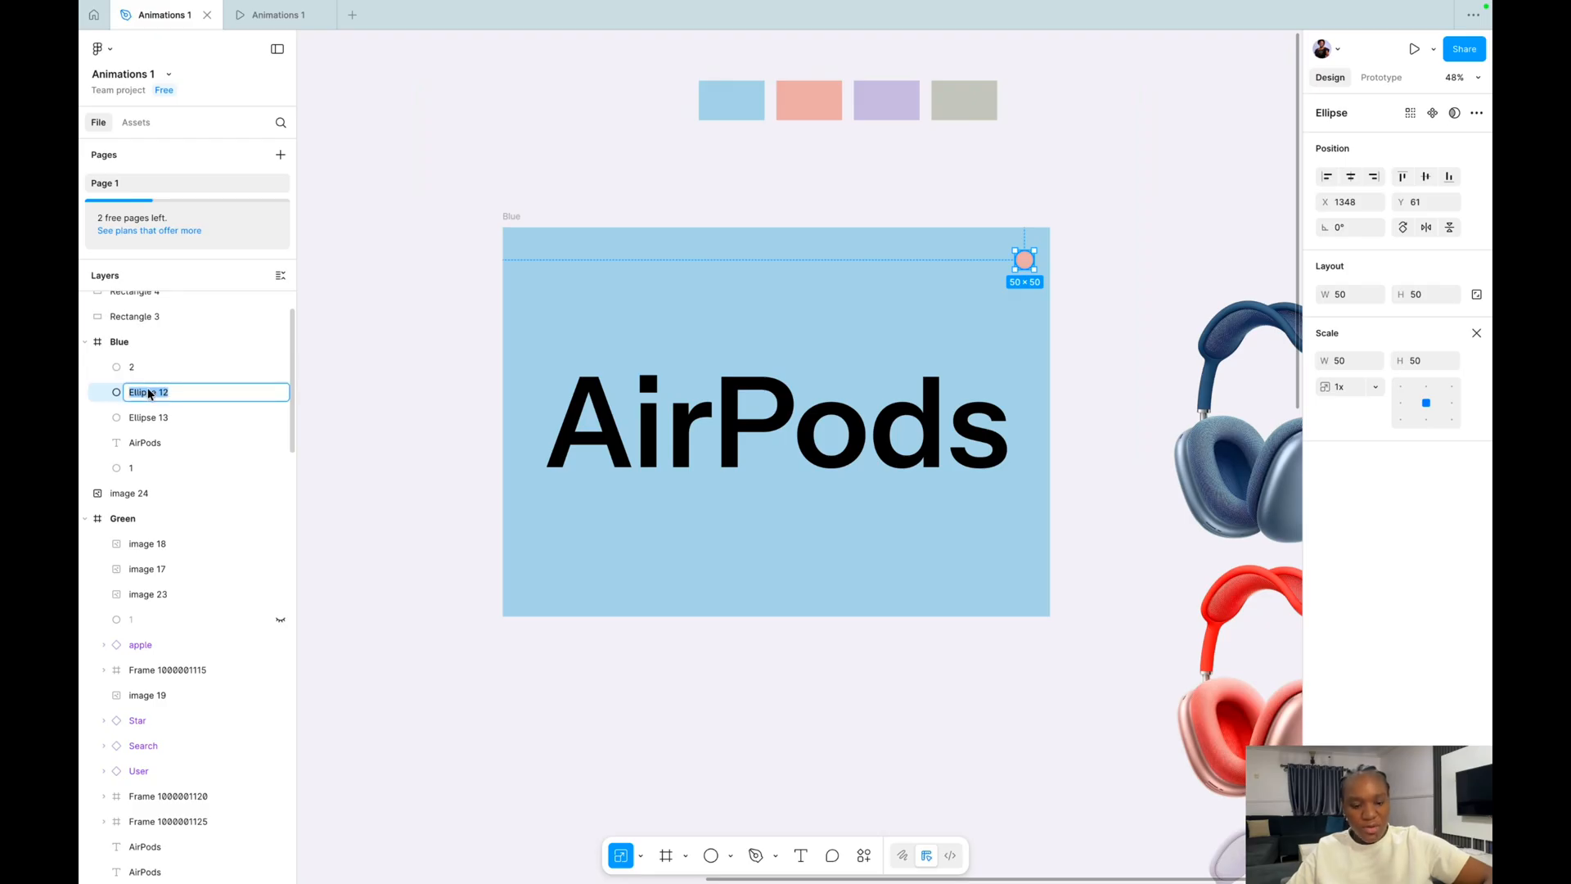
pyautogui.write('3')
pyautogui.click(334, 302)
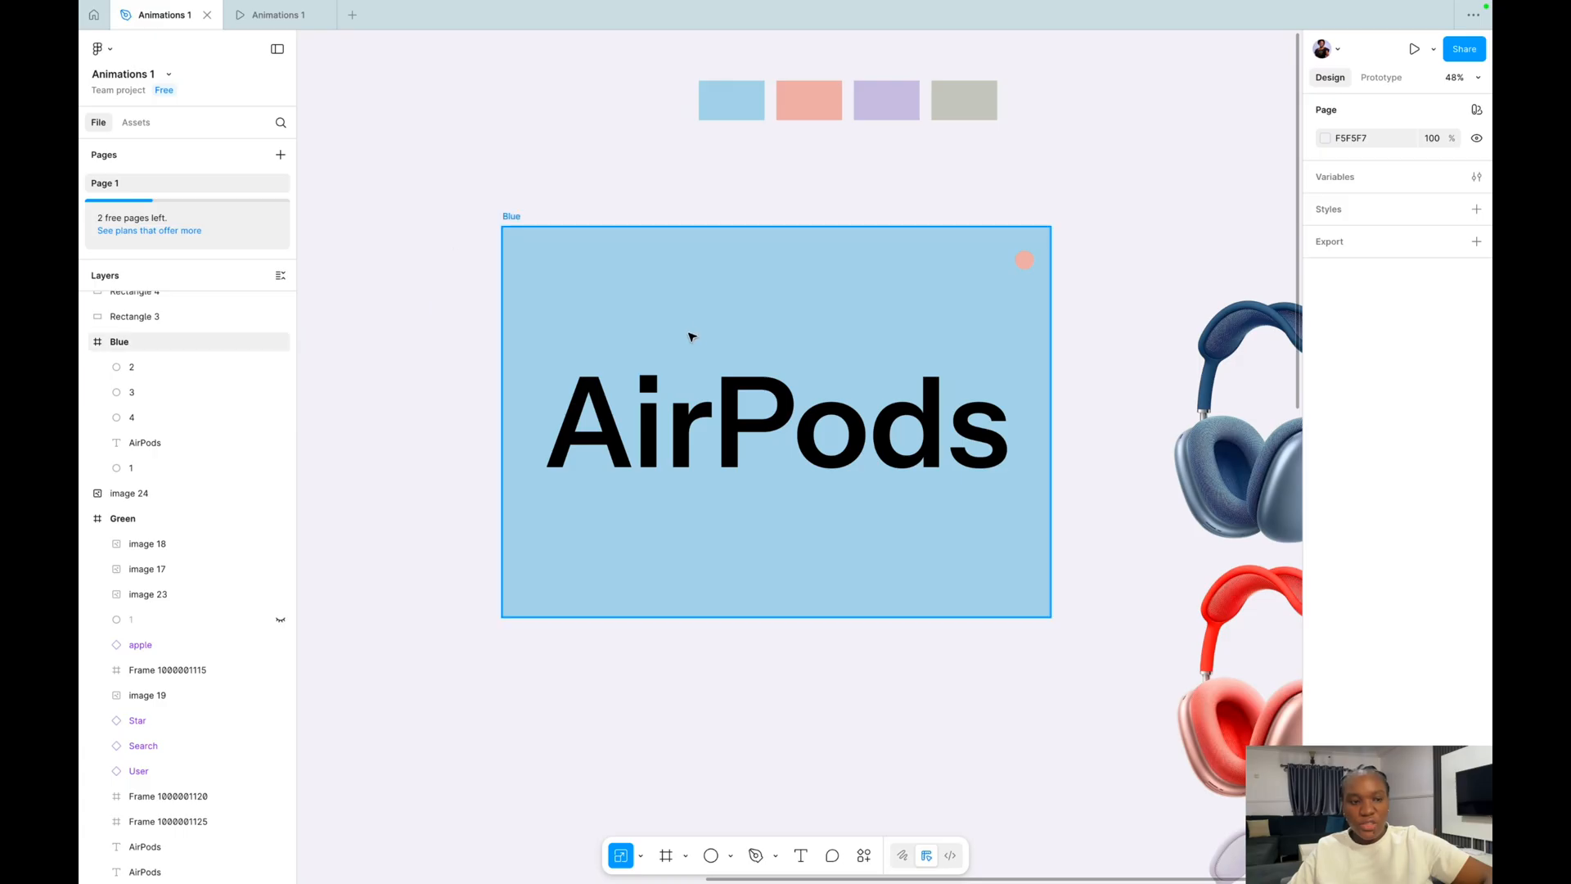
# Set the opacity of the stacked circle layers 2, 3 and 4 in the Blue frame to 0%.
pyautogui.click(163, 367)
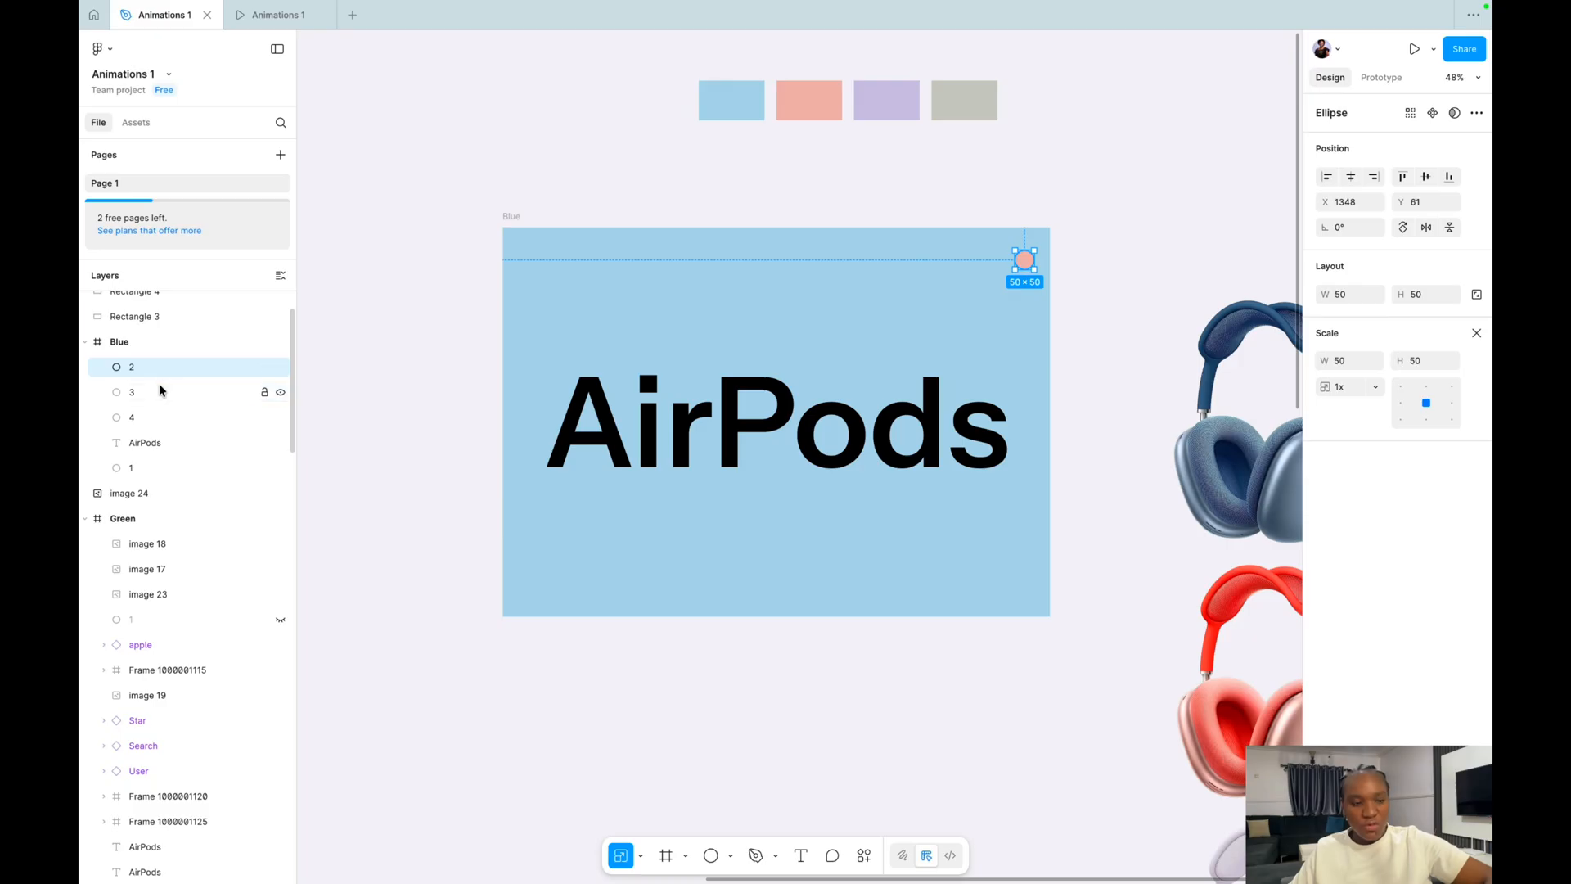
pyautogui.keyDown('shift'); pyautogui.click(155, 384); pyautogui.keyUp('shift')
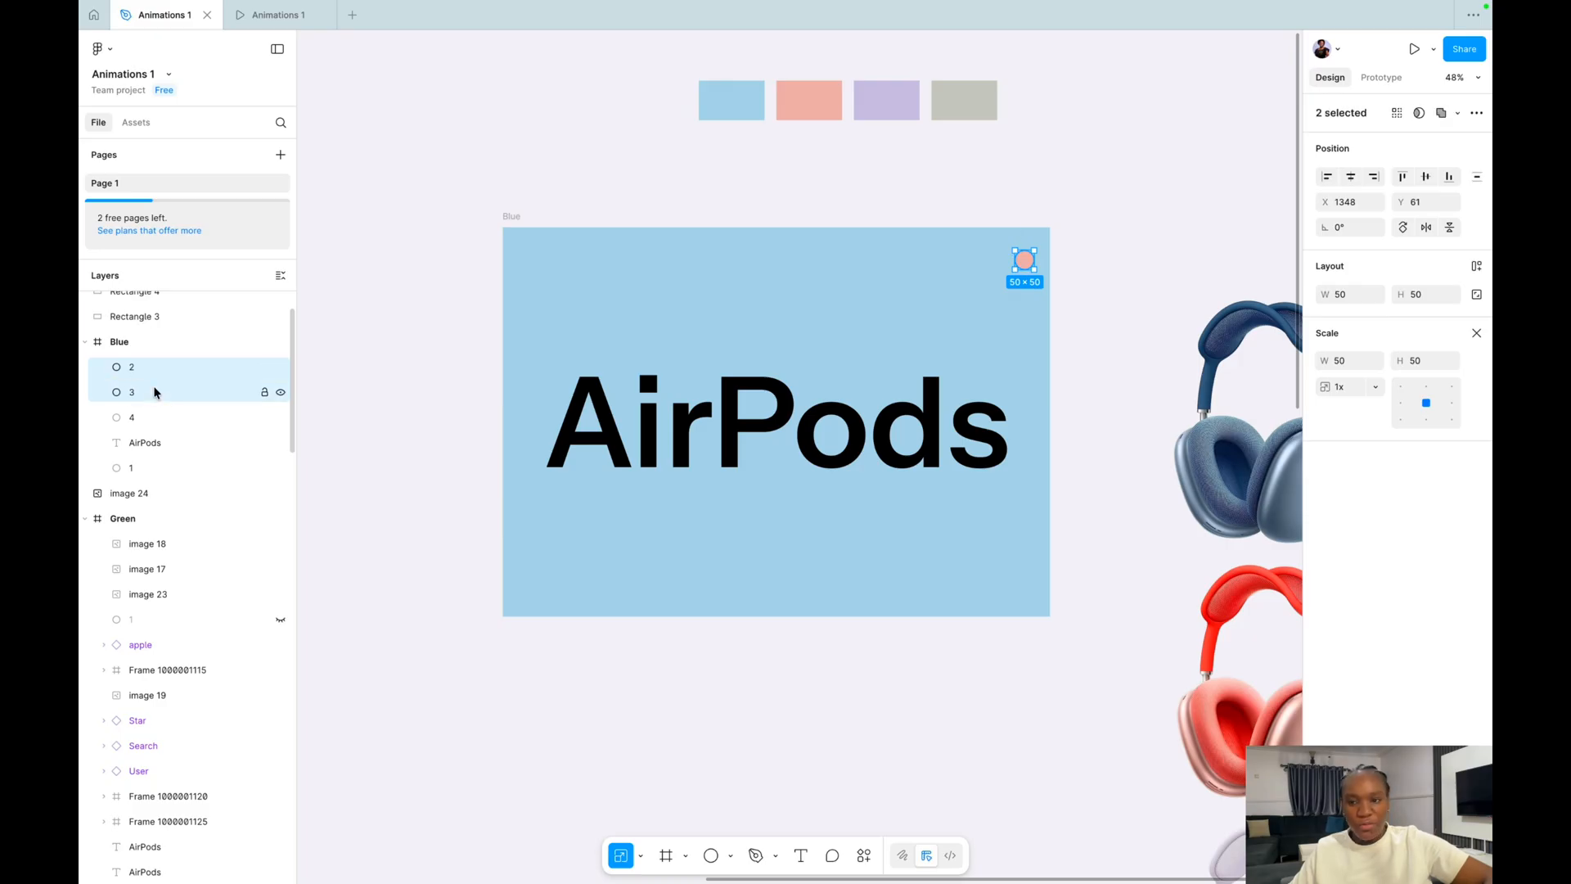
pyautogui.click(163, 368)
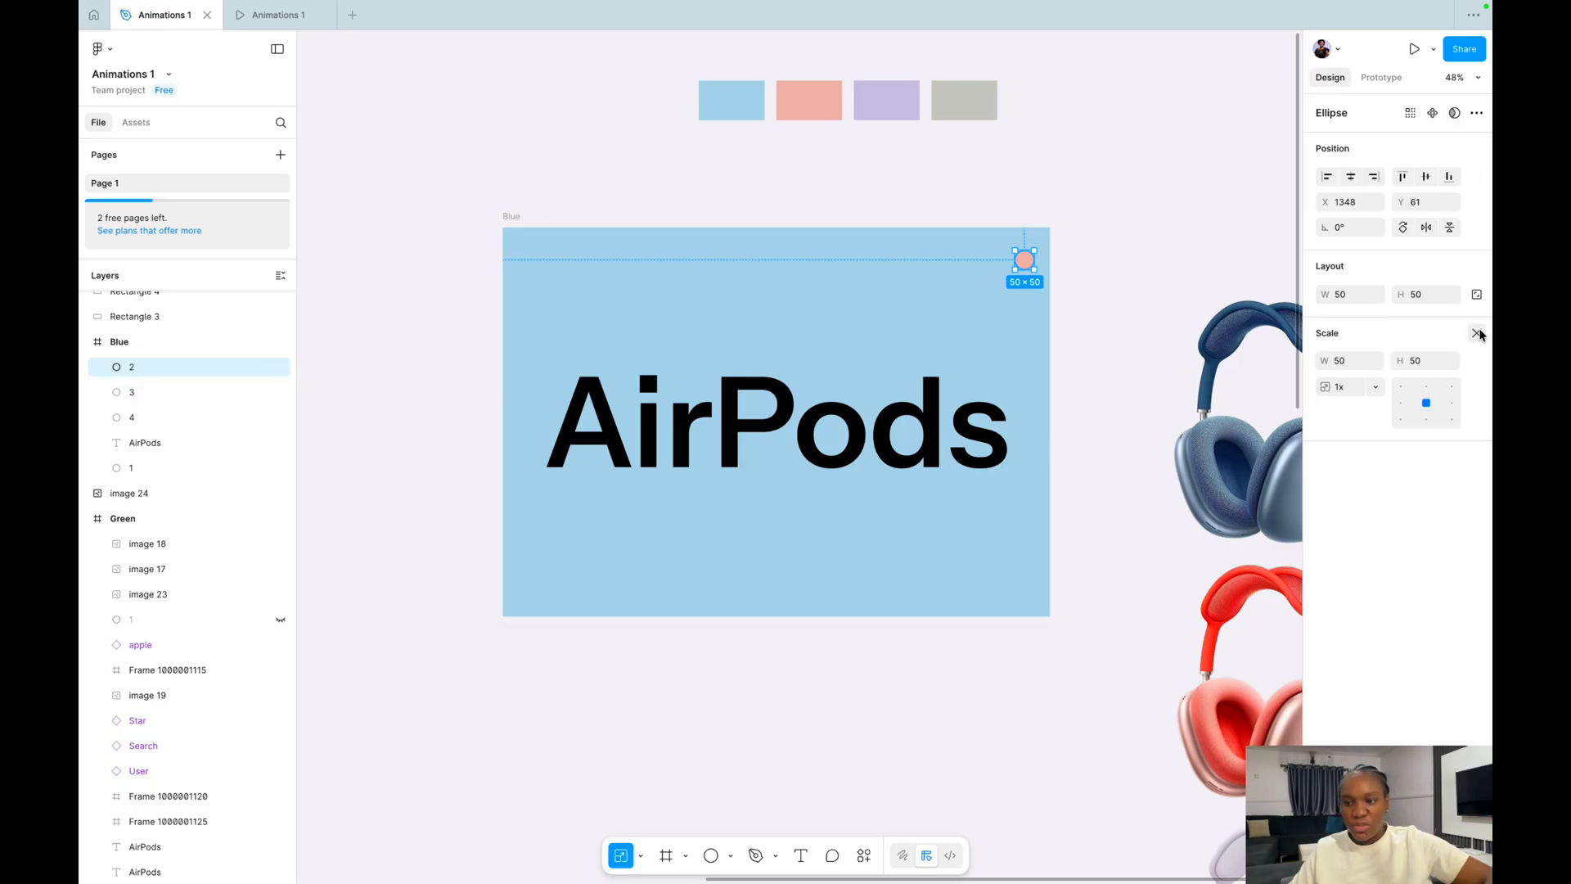
pyautogui.click(1476, 333)
pyautogui.click(1343, 362)
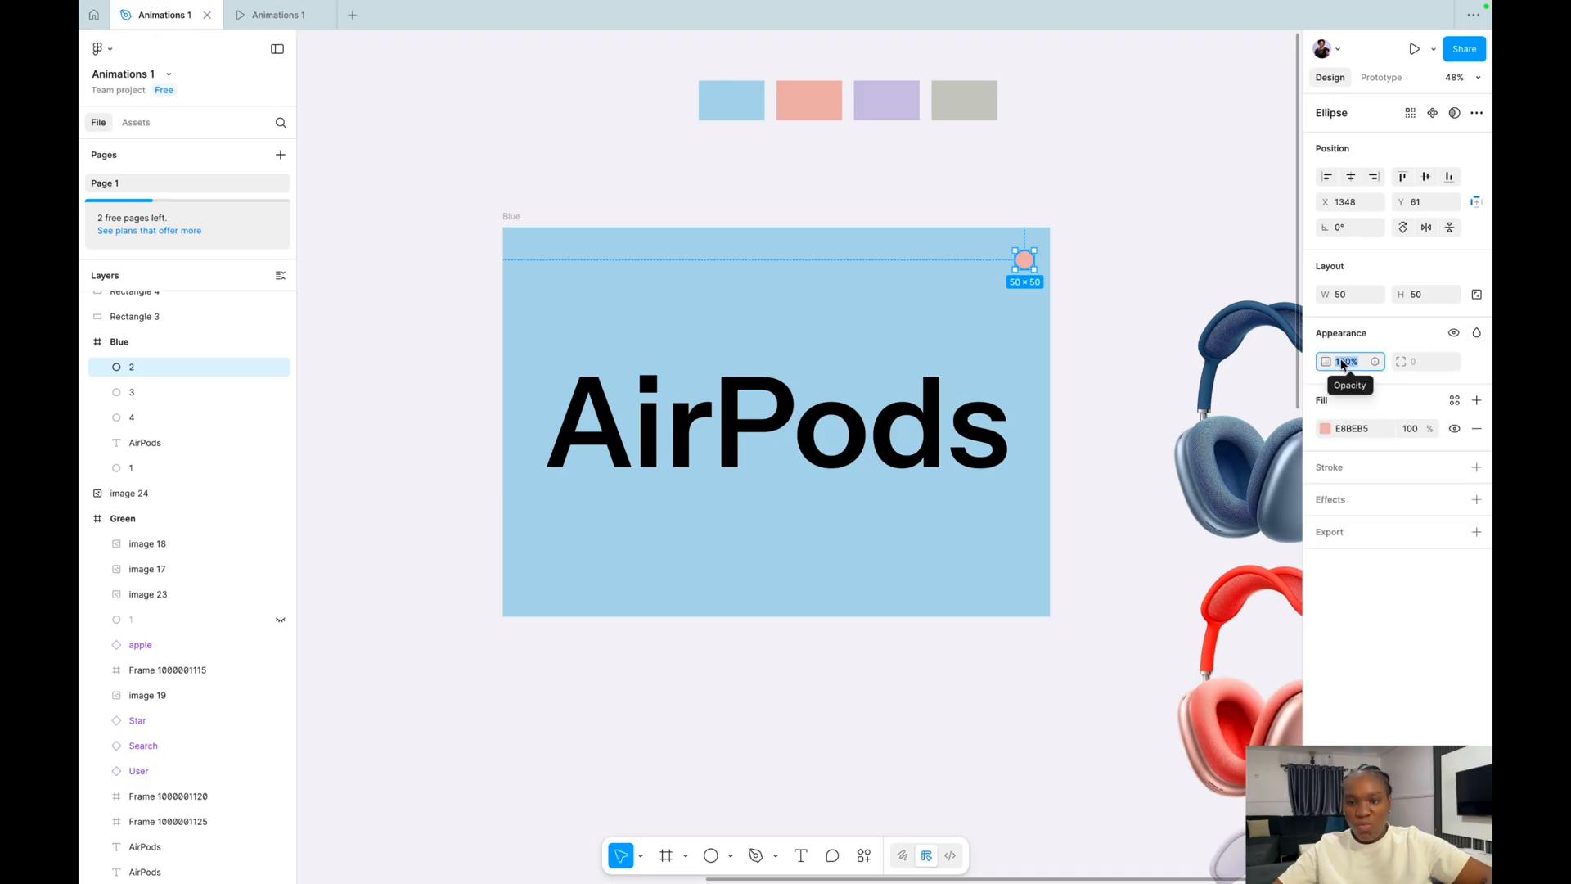
pyautogui.click(181, 390)
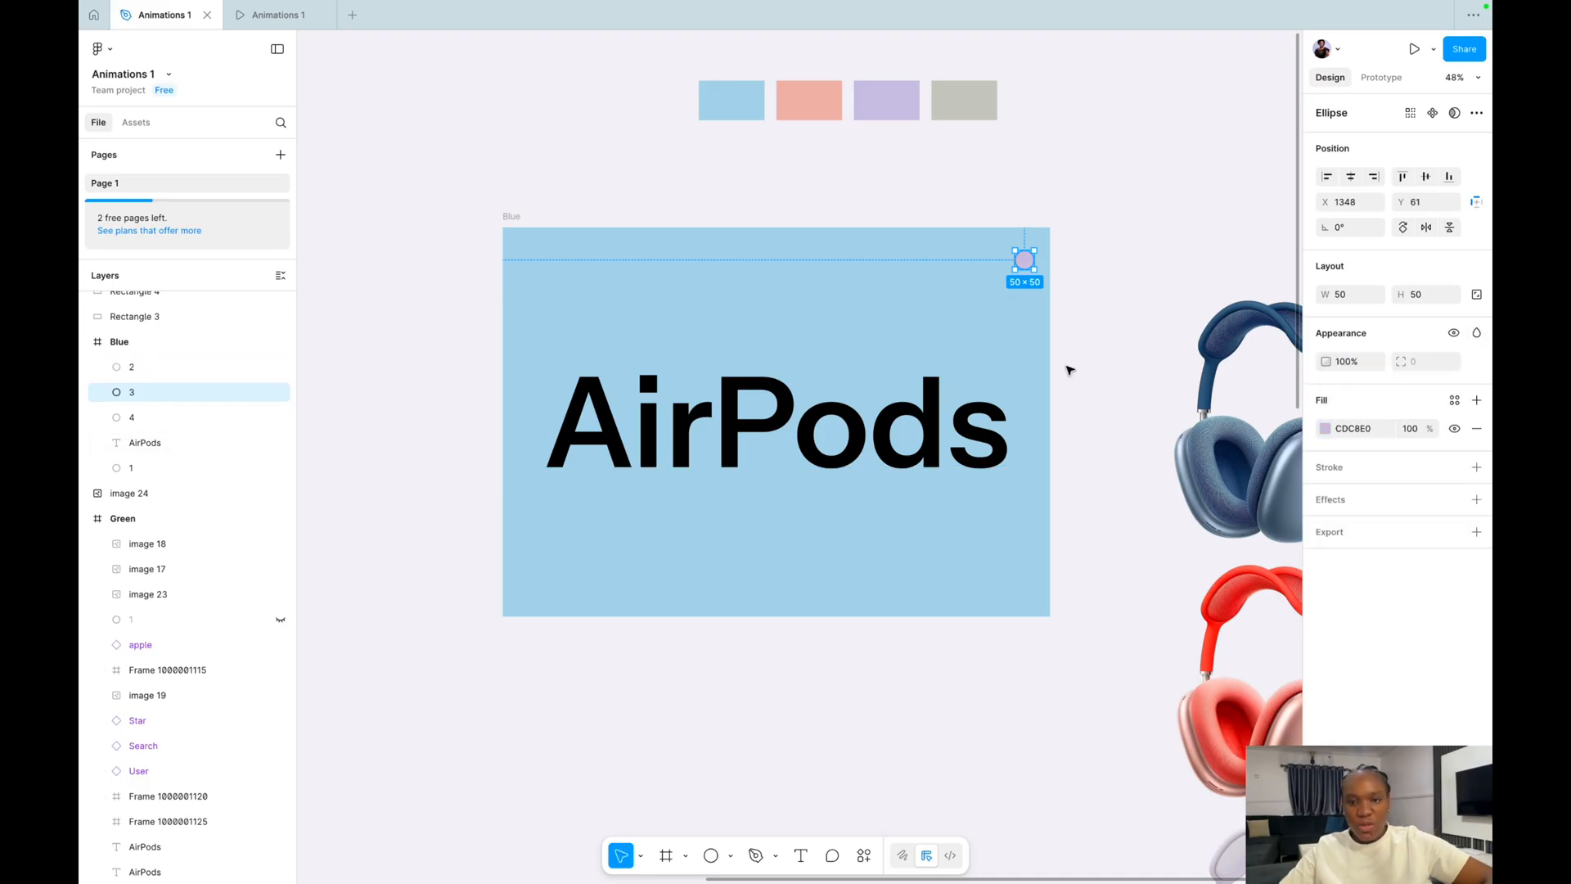
pyautogui.click(1345, 361)
pyautogui.write('0')
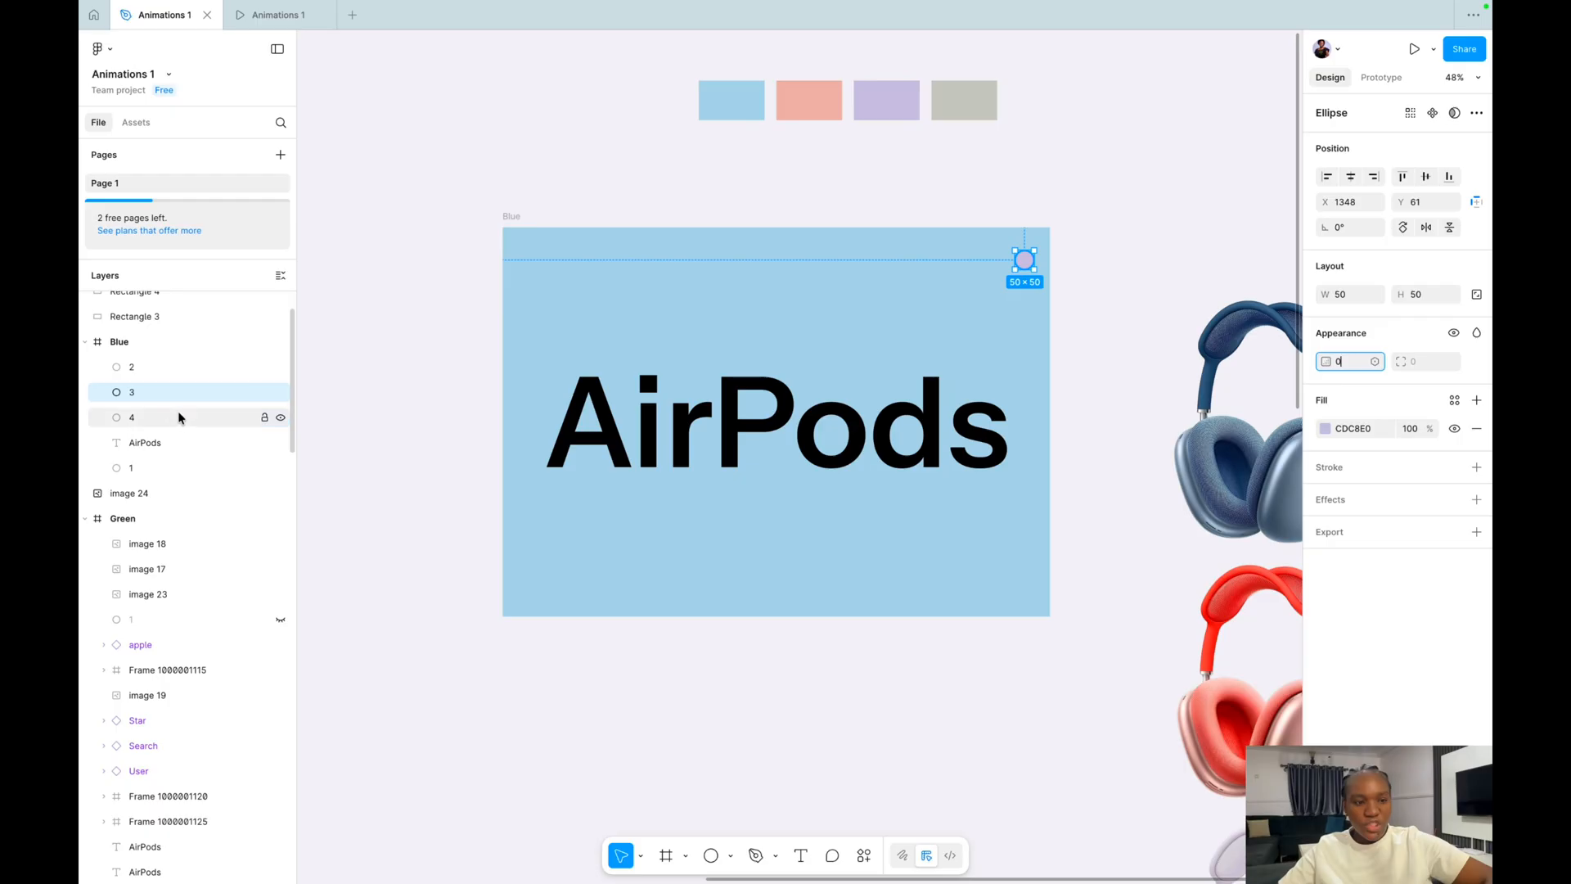
pyautogui.click(170, 418)
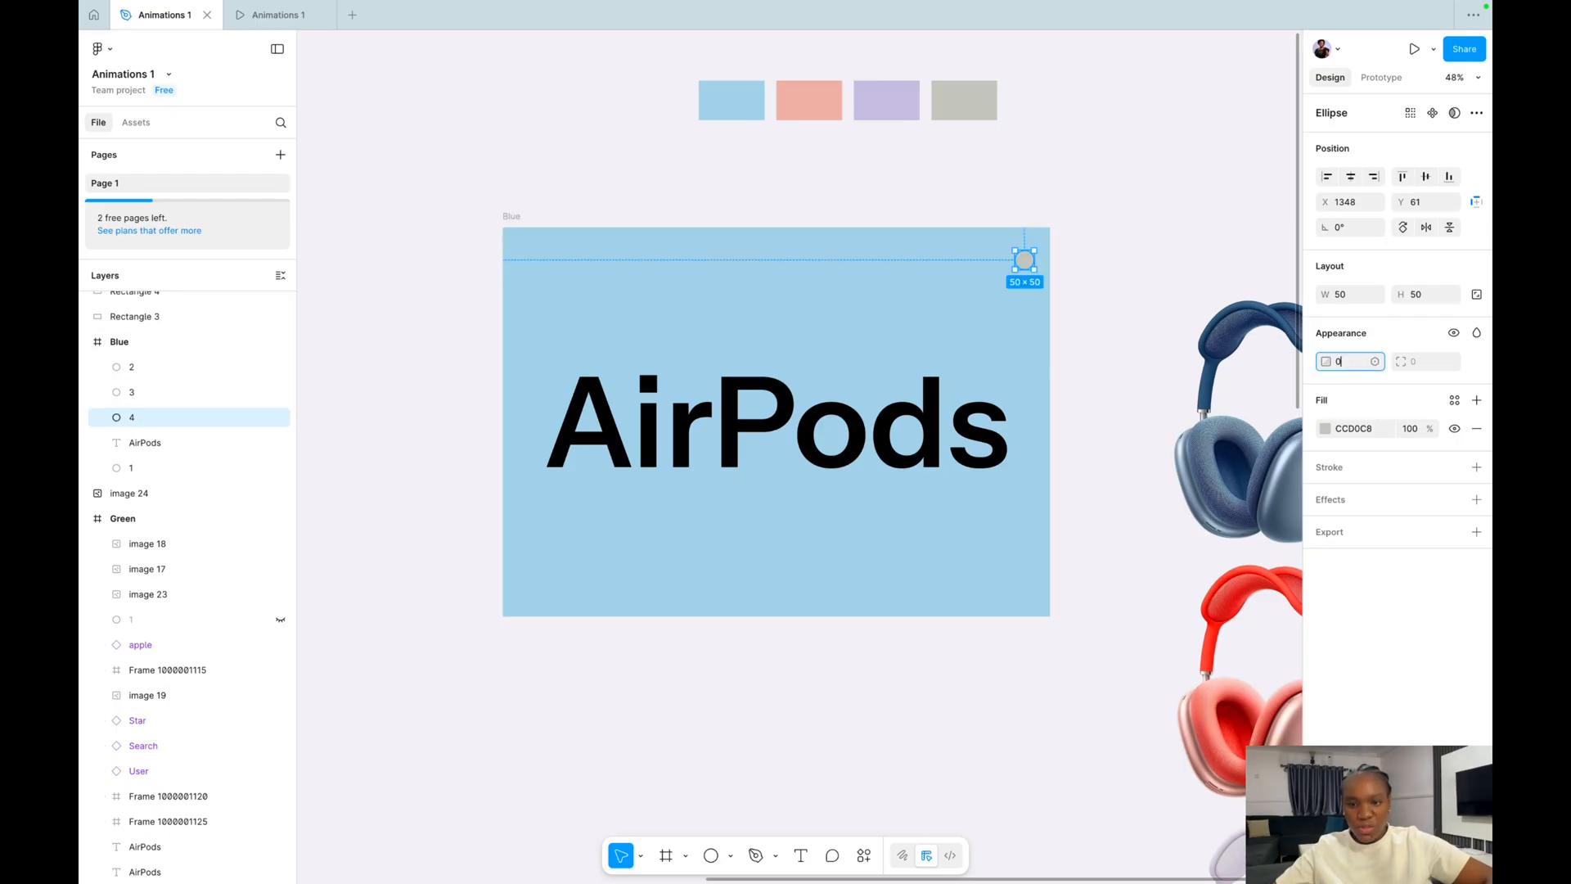
pyautogui.click(1097, 226)
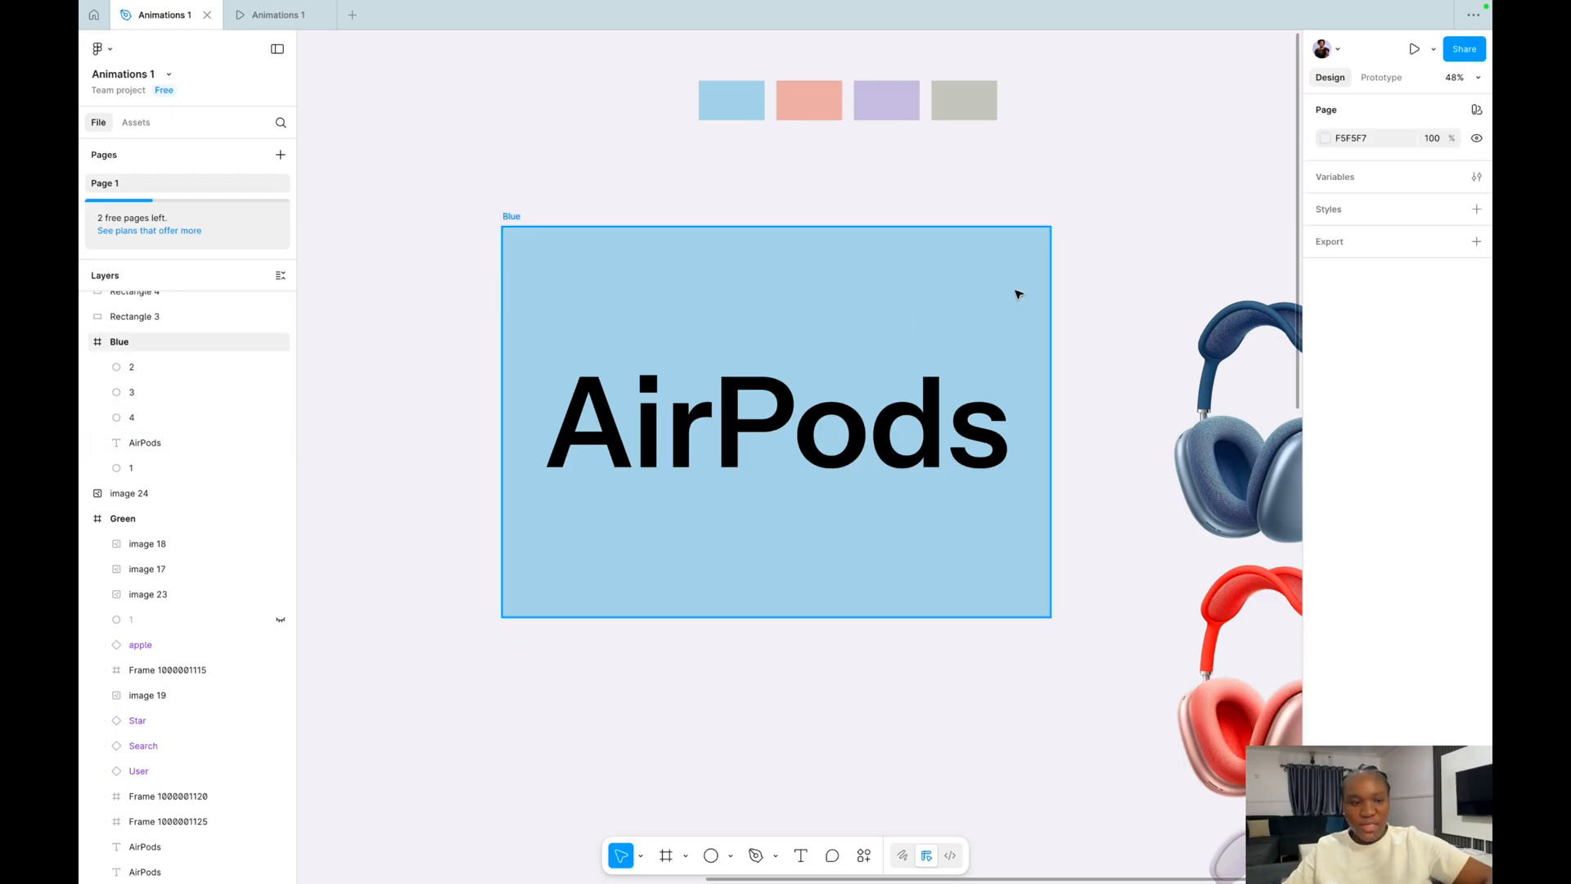
# Change the AirPods title's fill colour to white, FFFFFF.
pyautogui.click(972, 327)
pyautogui.click(753, 409)
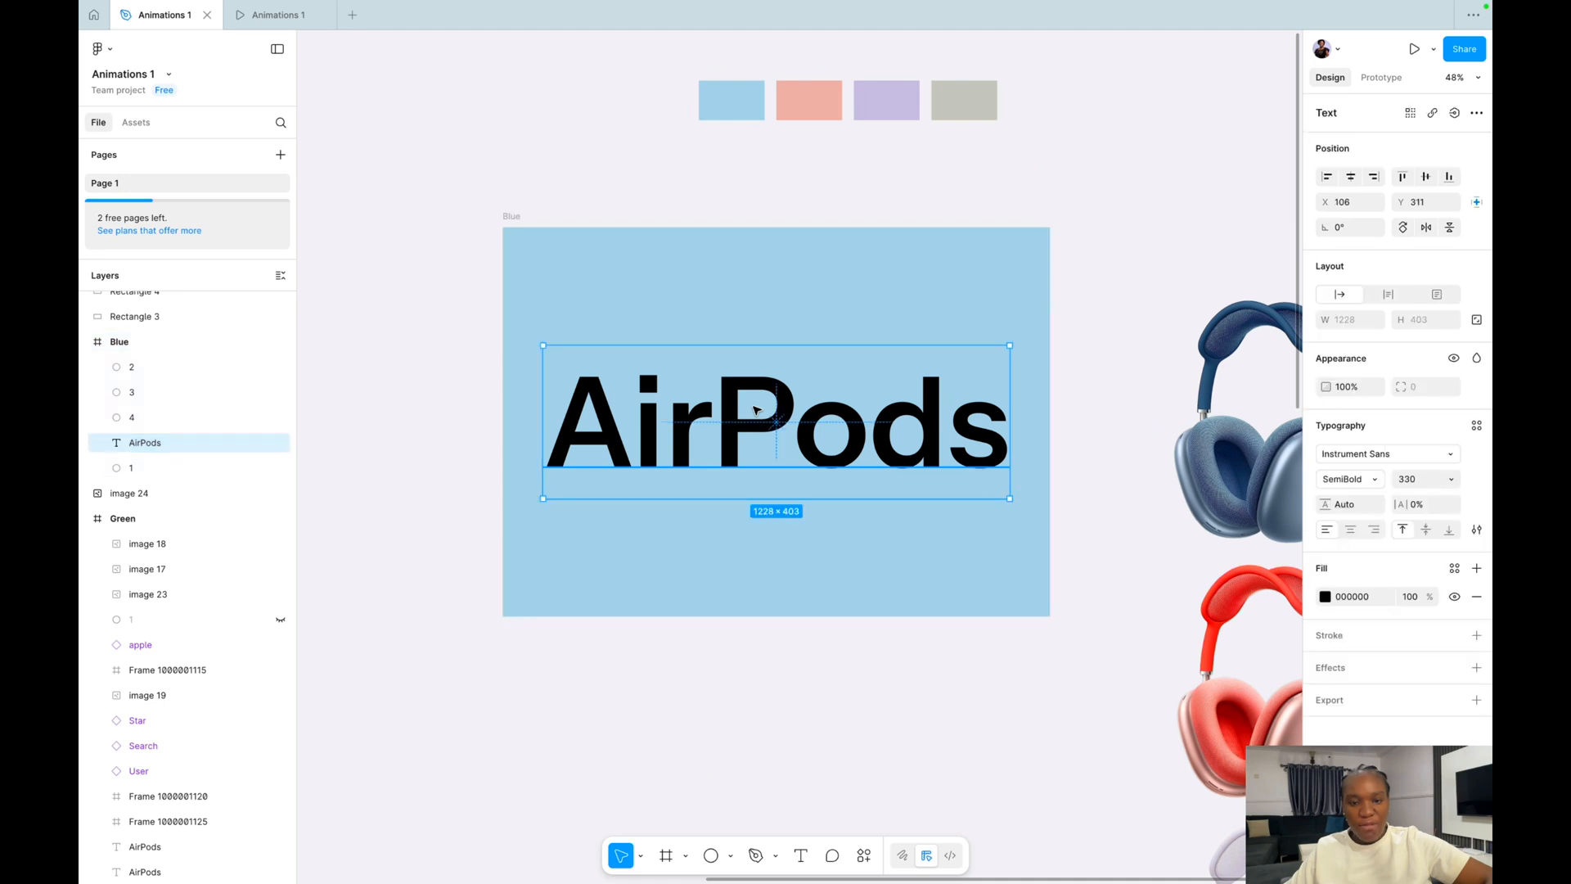
pyautogui.click(1351, 598)
pyautogui.write('f')
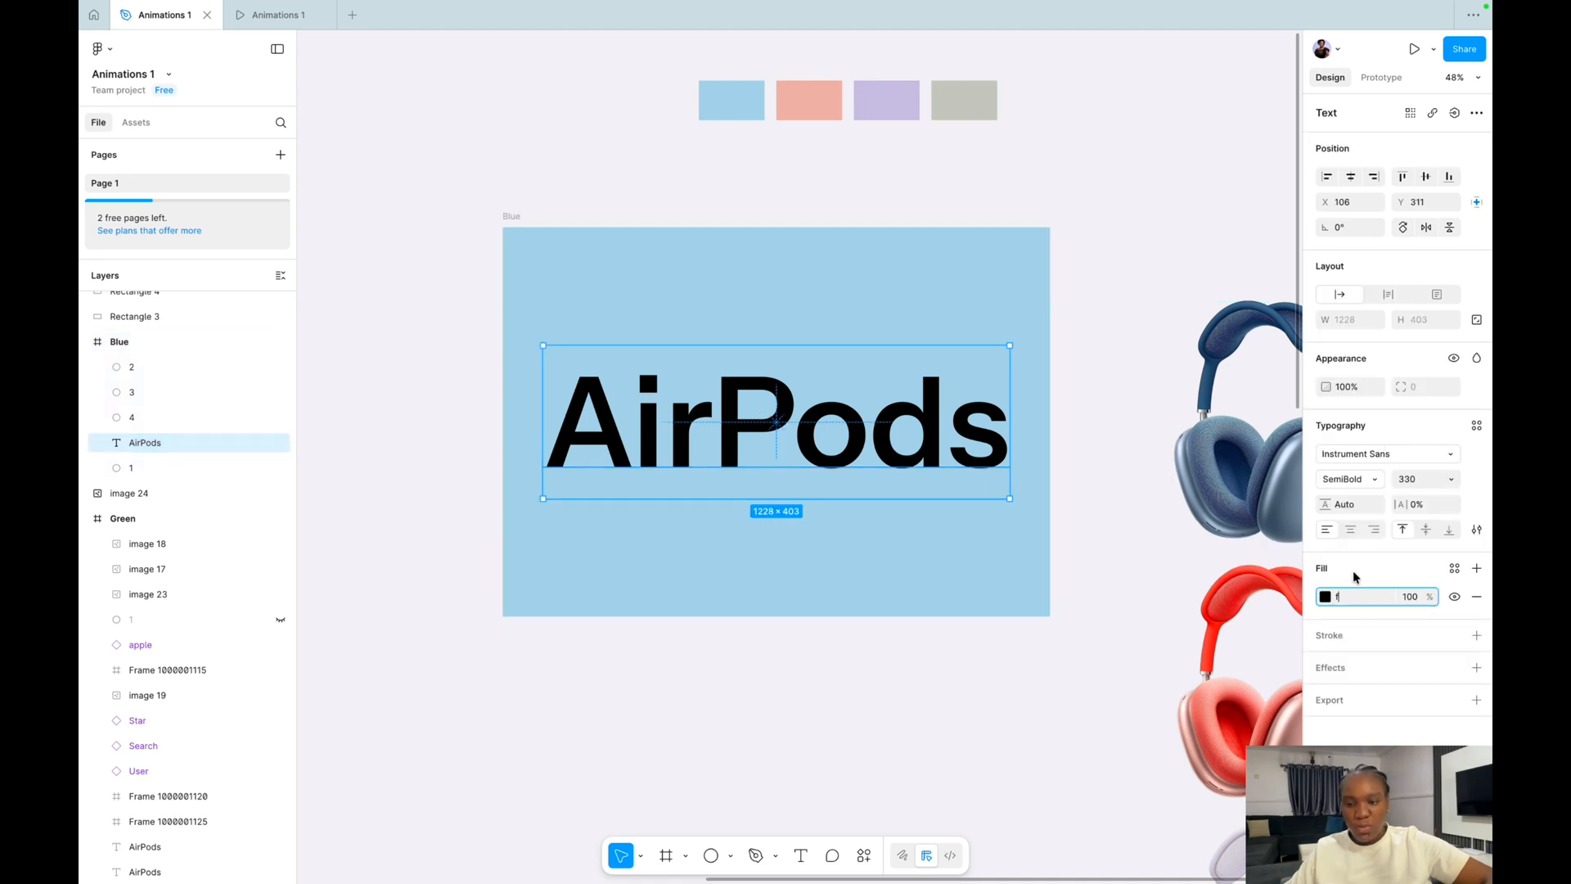
pyautogui.press('Return')
pyautogui.hotkey('ctrl', 'd')
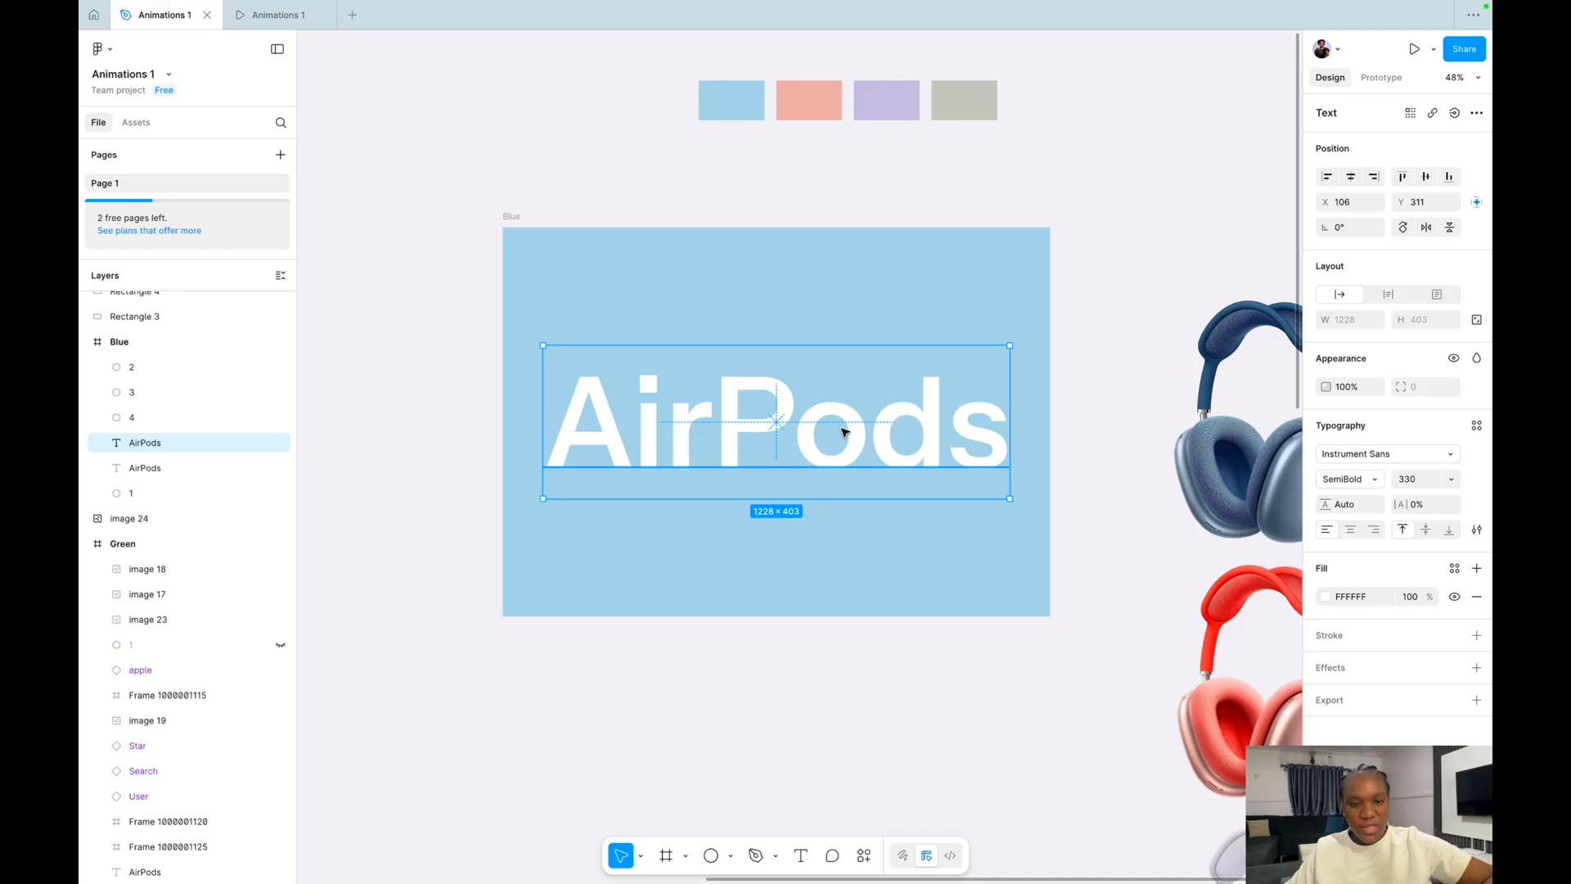
pyautogui.moveTo(844, 424); pyautogui.dragTo(844, 394)
pyautogui.hotkey('ctrl', 'z')
pyautogui.hotkey('ctrl', 'z')
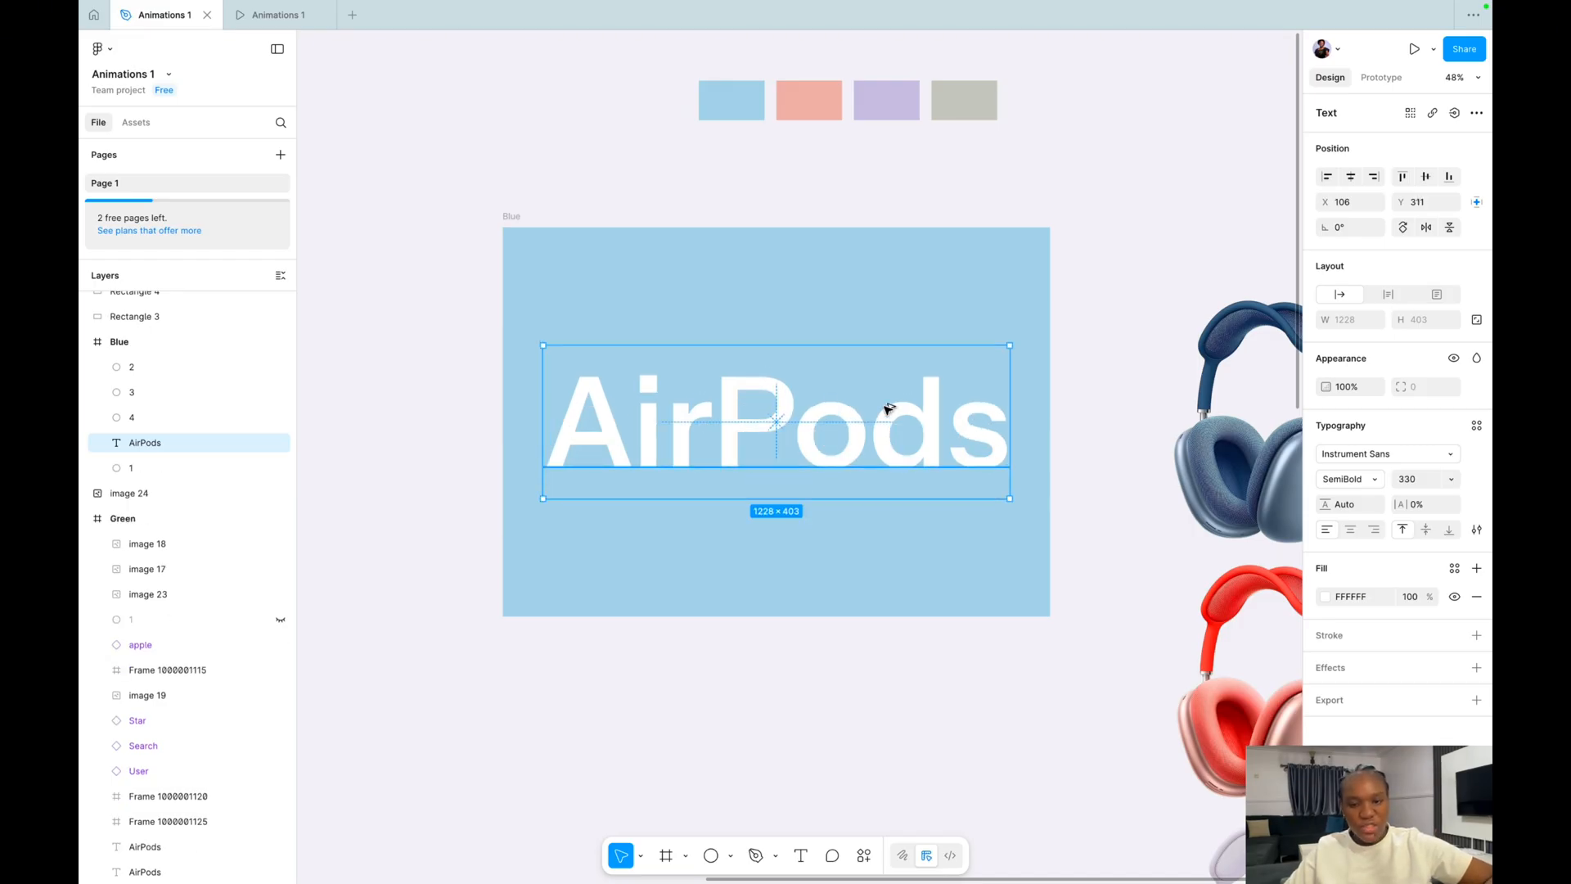
# Duplicate the AirPods title up to Y 124 and make the copy an outline with hidden fill and a white stroke of weight 2.
pyautogui.keyDown('alt'); pyautogui.moveTo(889, 409); pyautogui.dragTo(893, 338); pyautogui.keyUp('alt')
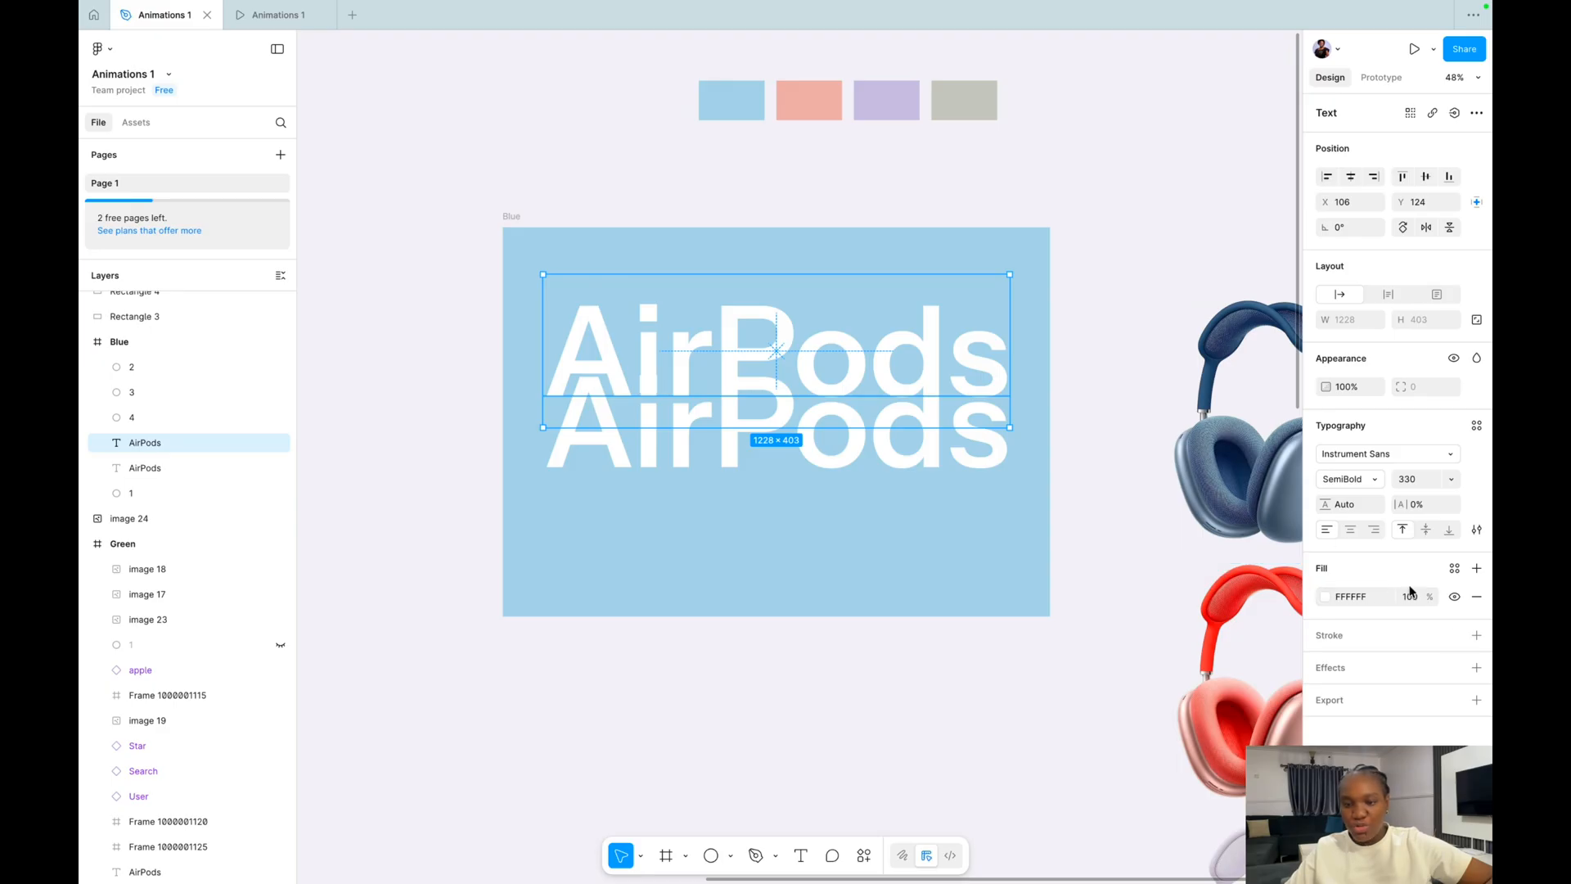
pyautogui.click(1475, 635)
pyautogui.click(1361, 664)
pyautogui.write('f')
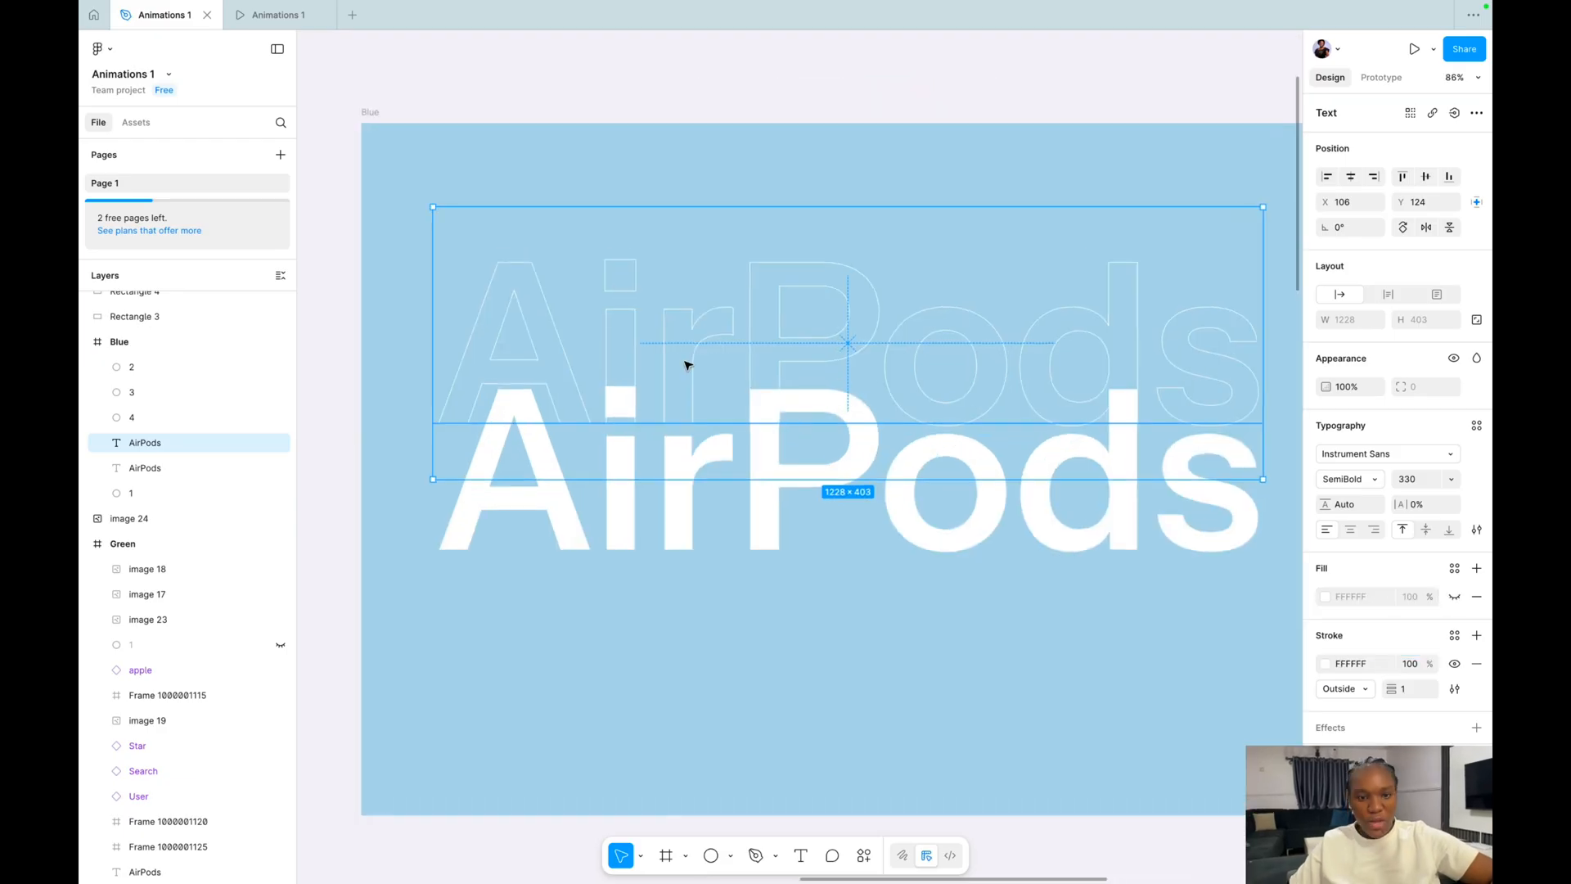
pyautogui.scroll(-3, 687, 365)
pyautogui.click(1402, 689)
pyautogui.write('2')
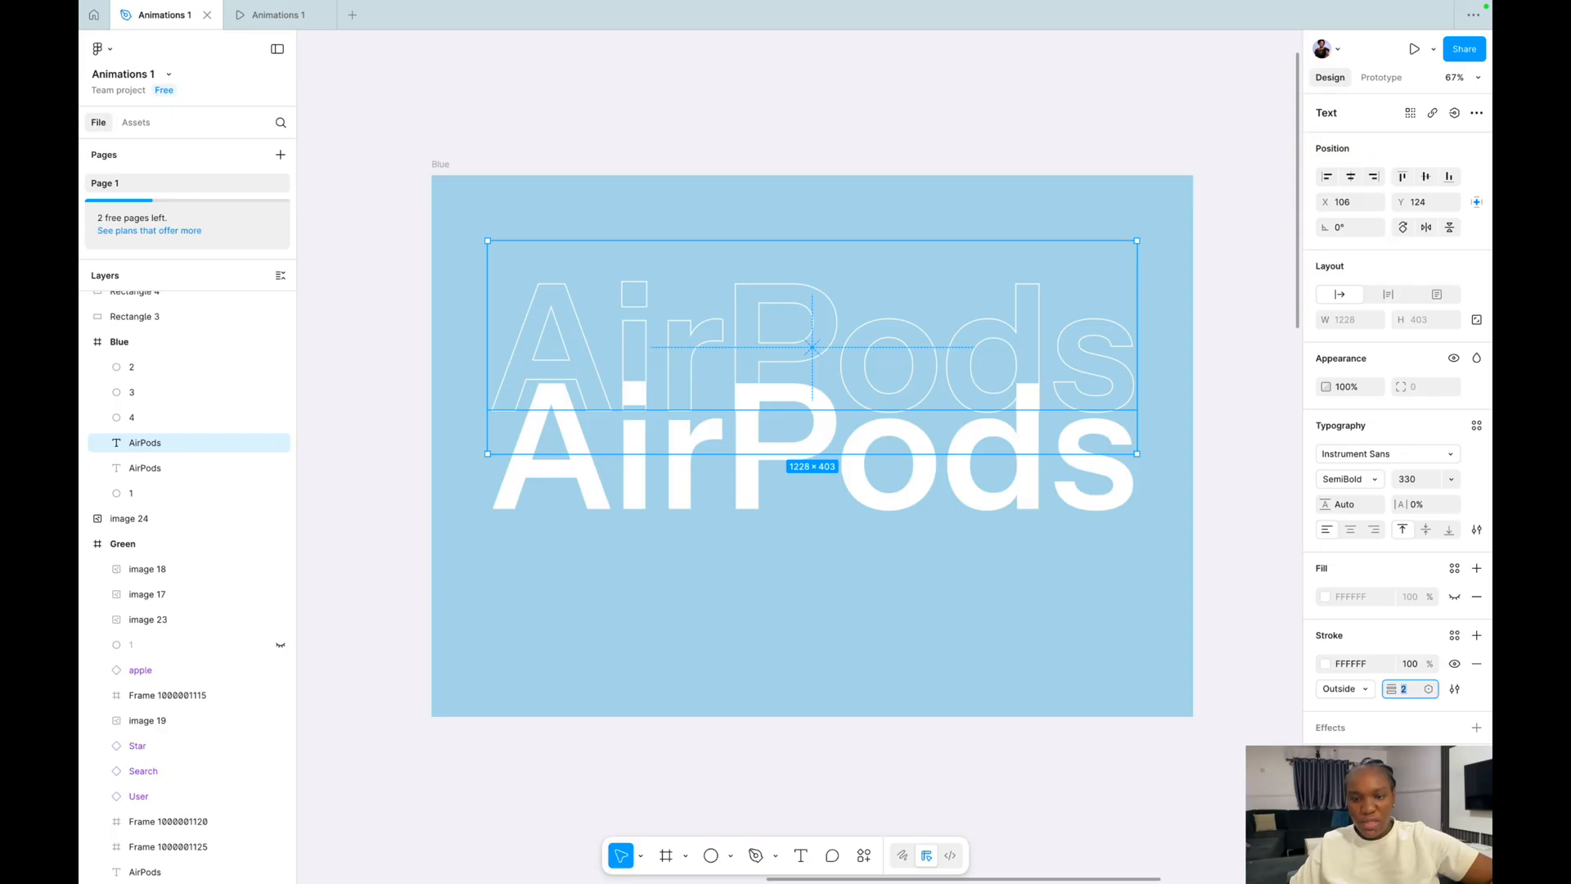
# Change the outlined title's stroke to a linear gradient running vertically from the top of the letters to their baseline.
pyautogui.click(1323, 664)
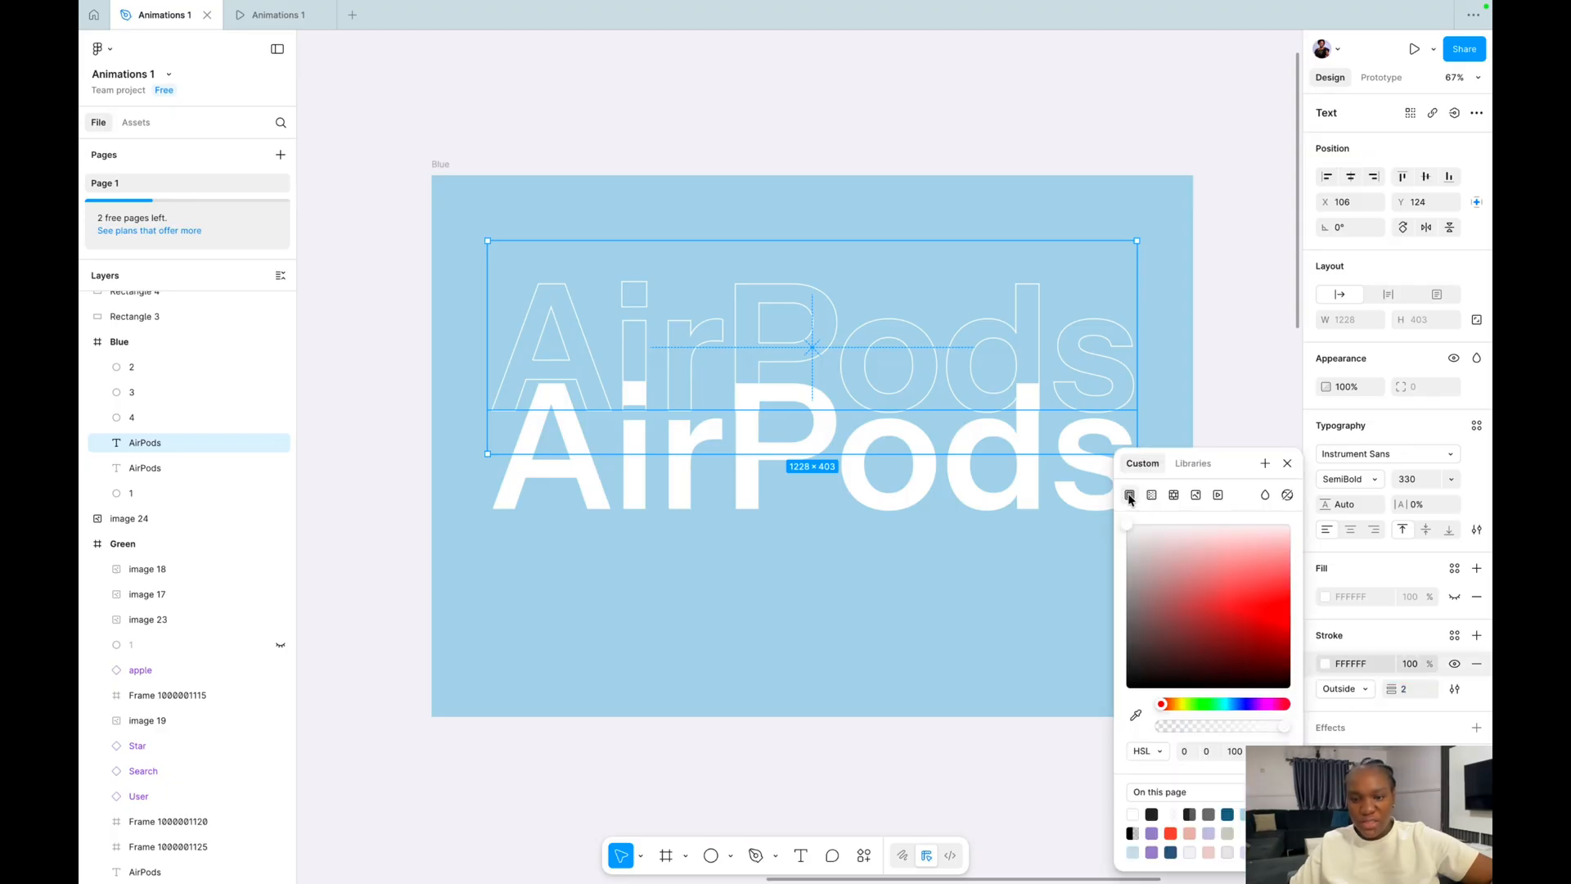
pyautogui.scroll(-1, 940, 396)
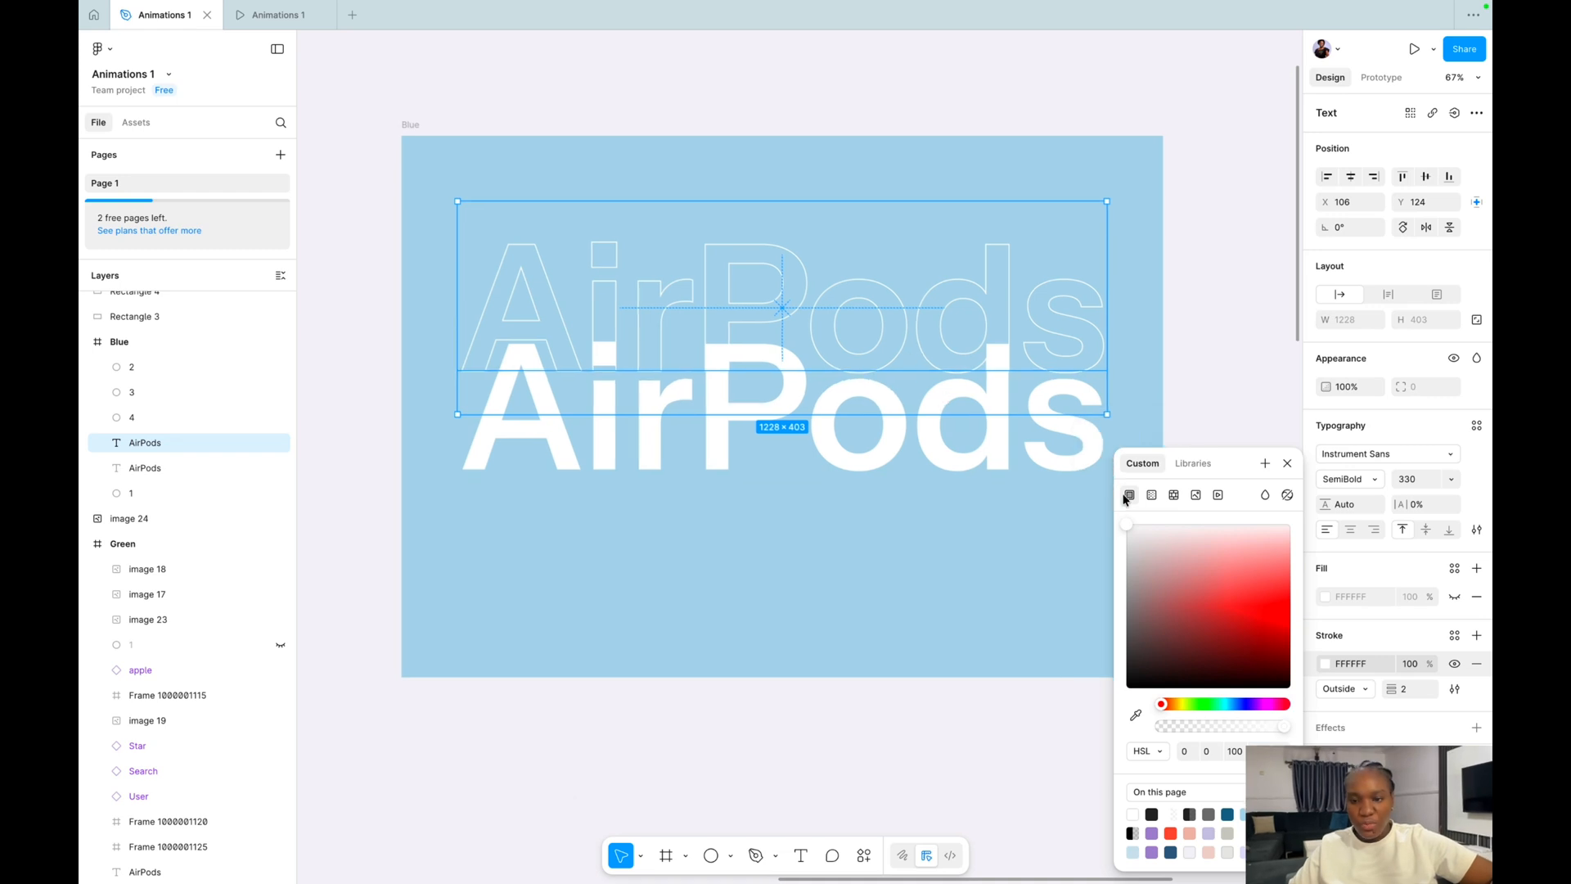
pyautogui.scroll(-2, 959, 499)
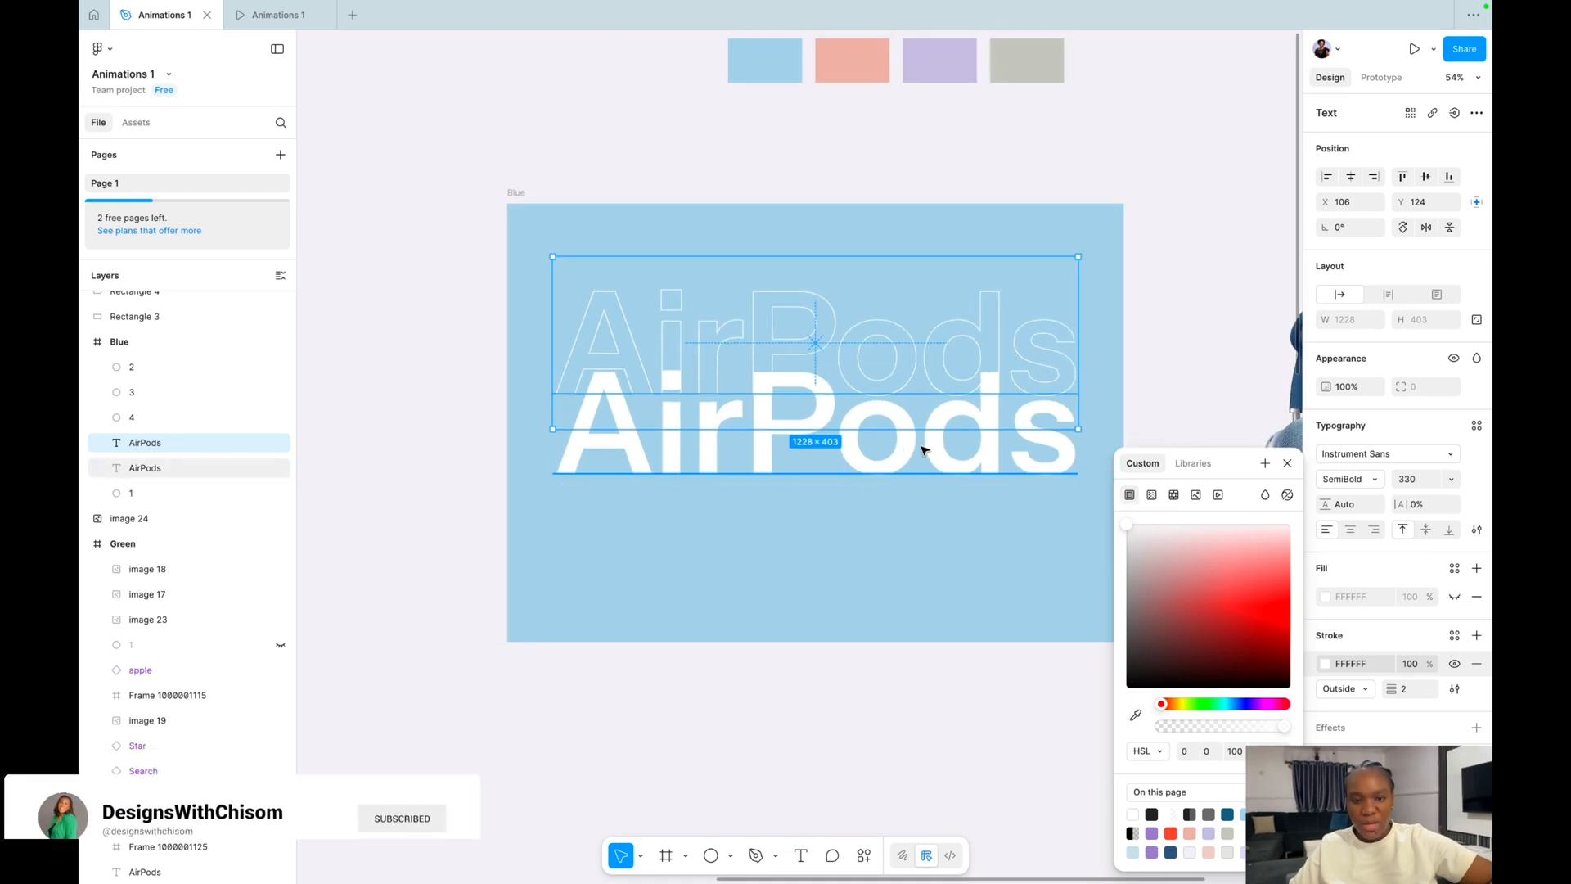
pyautogui.click(1151, 496)
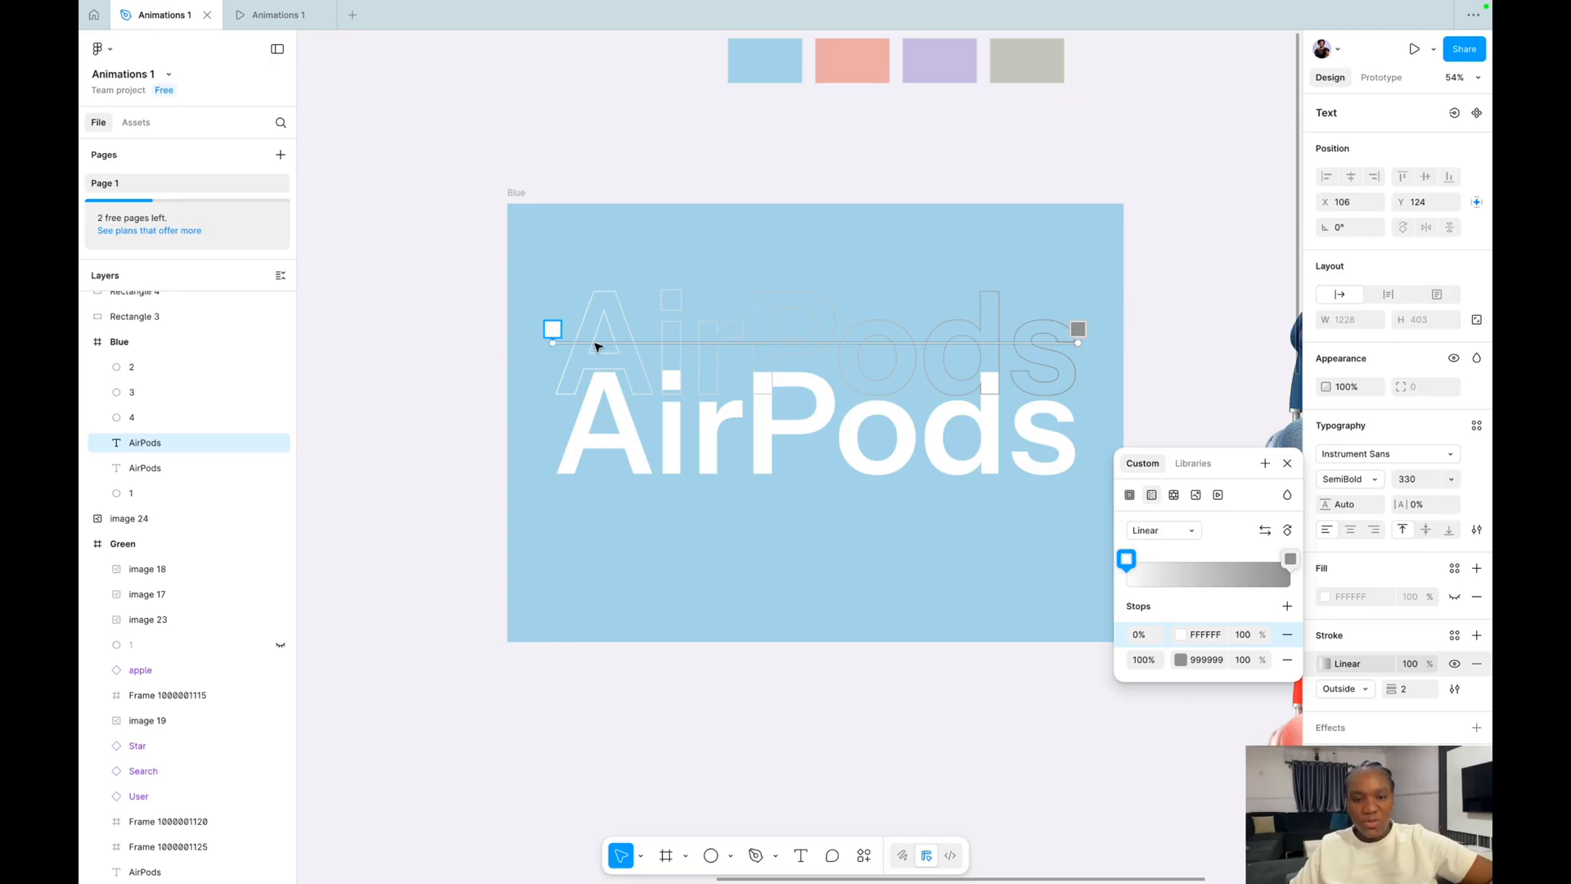
pyautogui.moveTo(1079, 332); pyautogui.dragTo(832, 285)
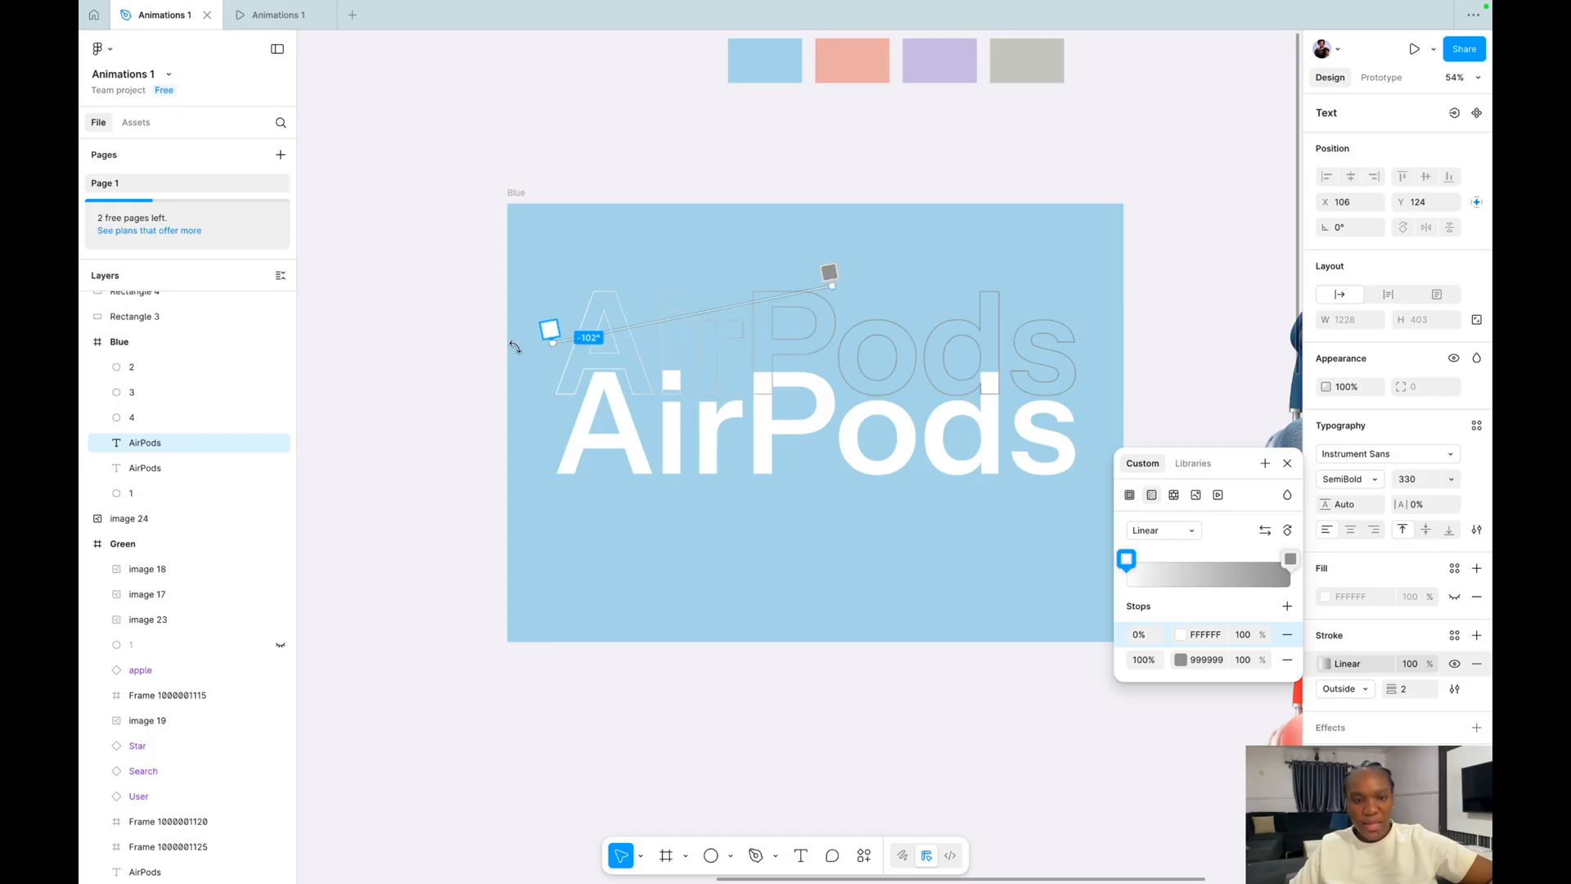
pyautogui.moveTo(828, 282); pyautogui.dragTo(819, 384)
pyautogui.moveTo(554, 329); pyautogui.dragTo(819, 288)
pyautogui.moveTo(818, 384); pyautogui.dragTo(821, 391)
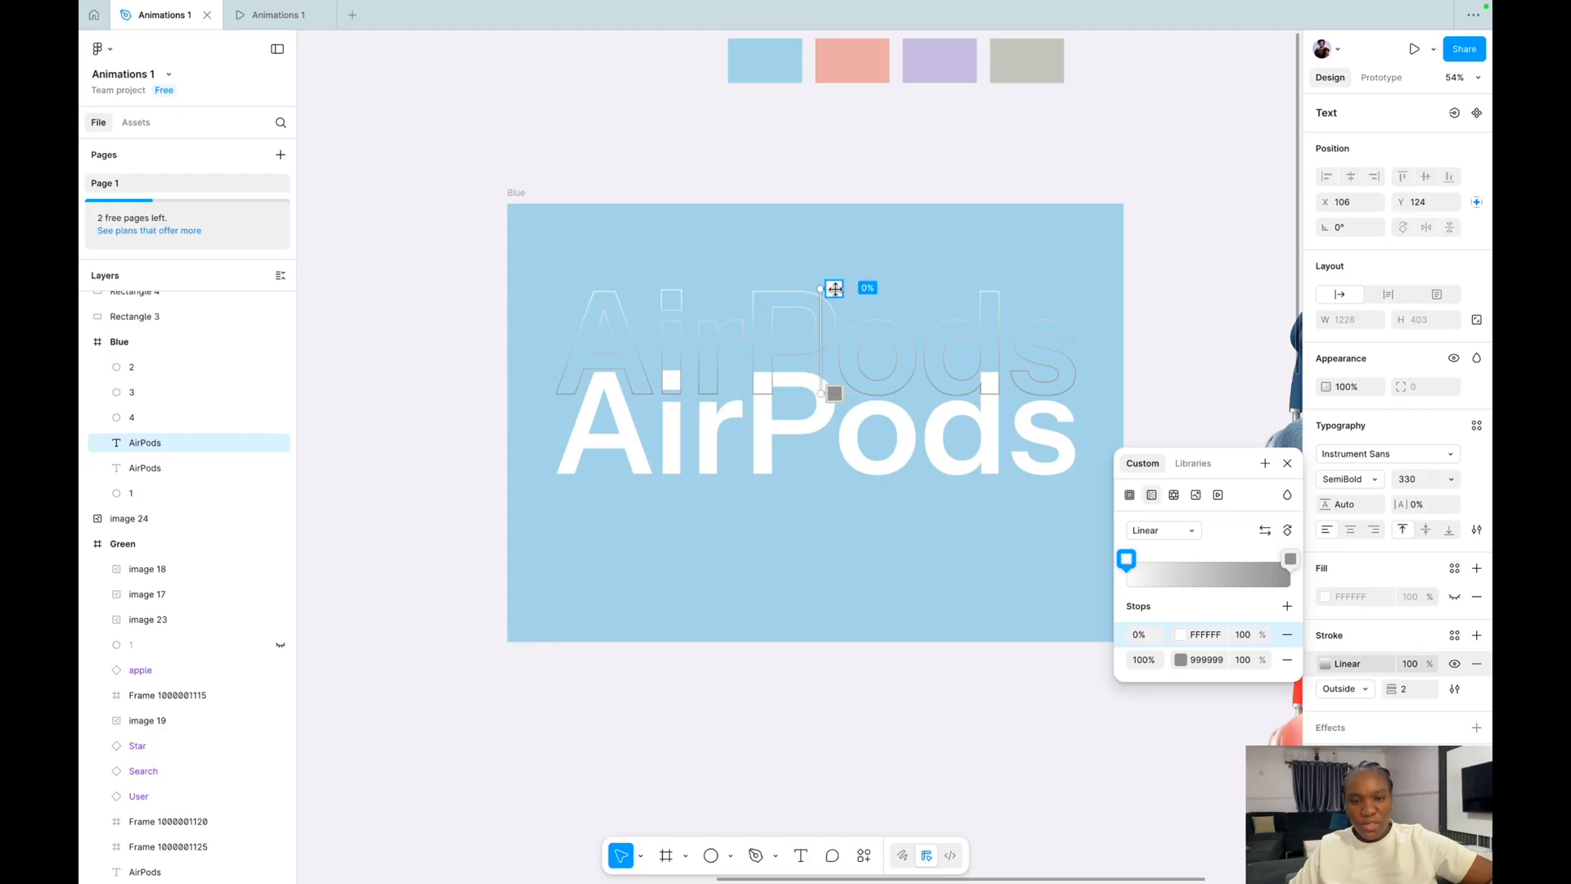
# Set the stroke gradient's stops to FFFFFF at 70% opacity for the start and FFFFFF at 10% opacity for the end.
pyautogui.click(1207, 634)
pyautogui.click(1242, 635)
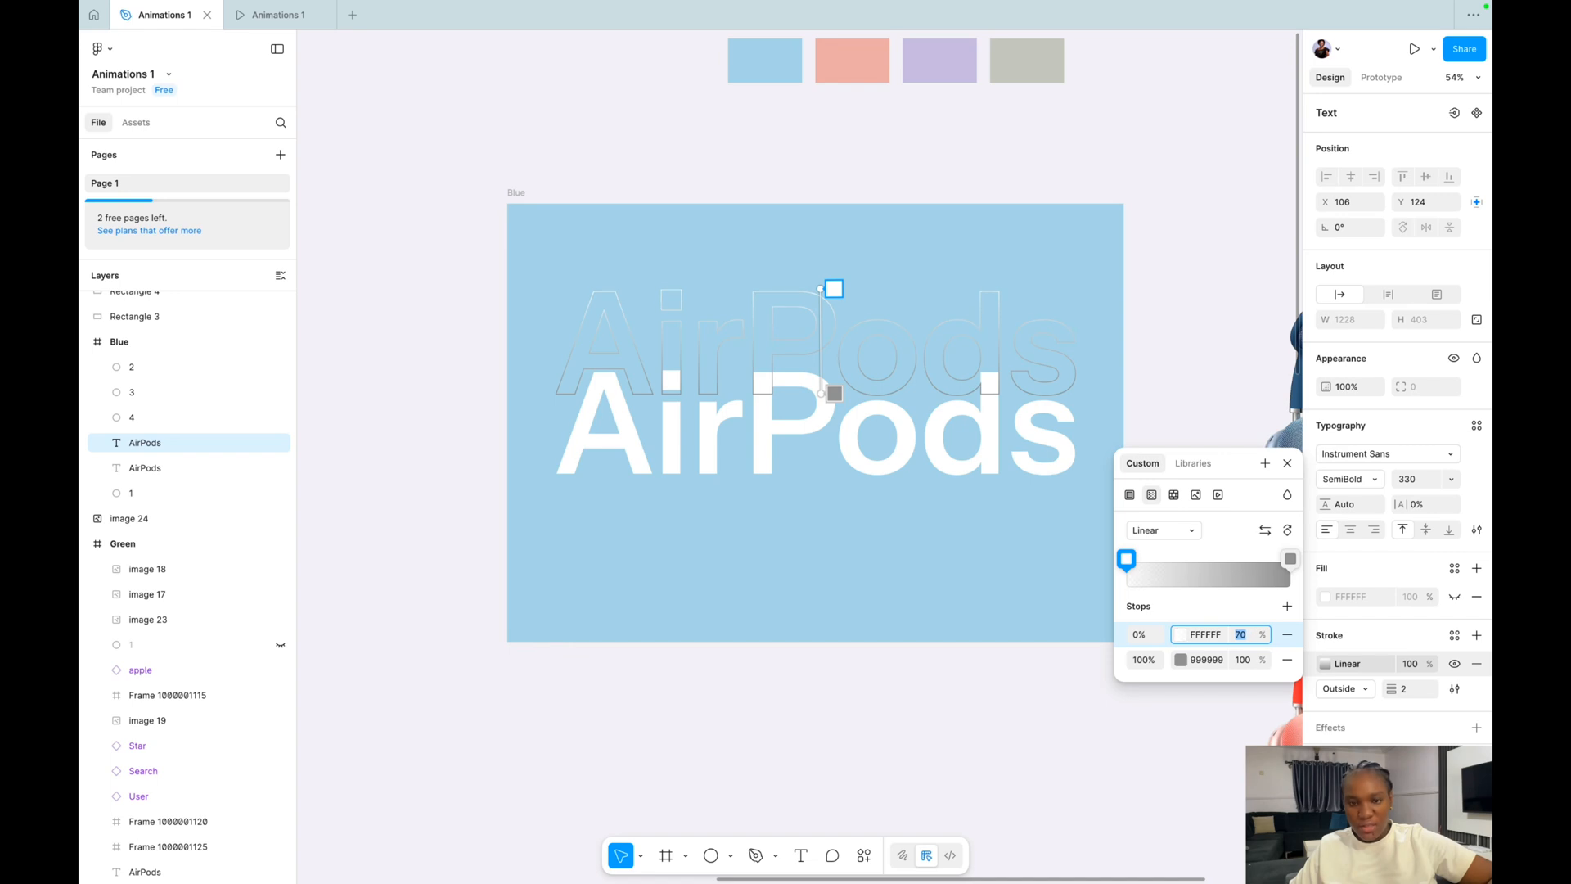
pyautogui.click(831, 393)
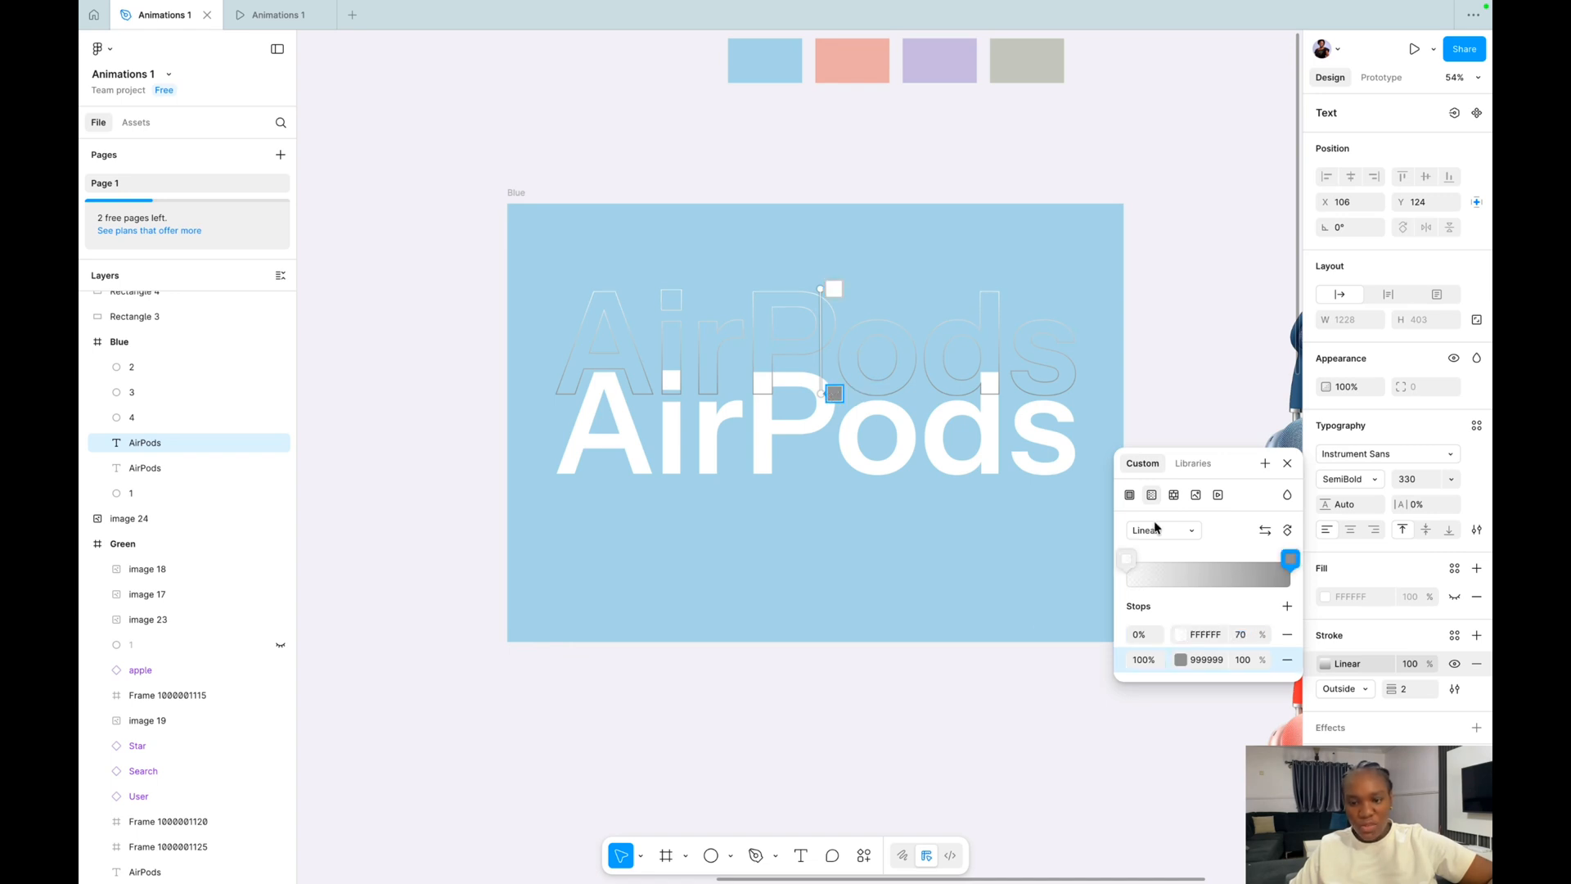
pyautogui.click(1206, 659)
pyautogui.write('f')
pyautogui.click(1240, 659)
pyautogui.write('90')
pyautogui.press('Return')
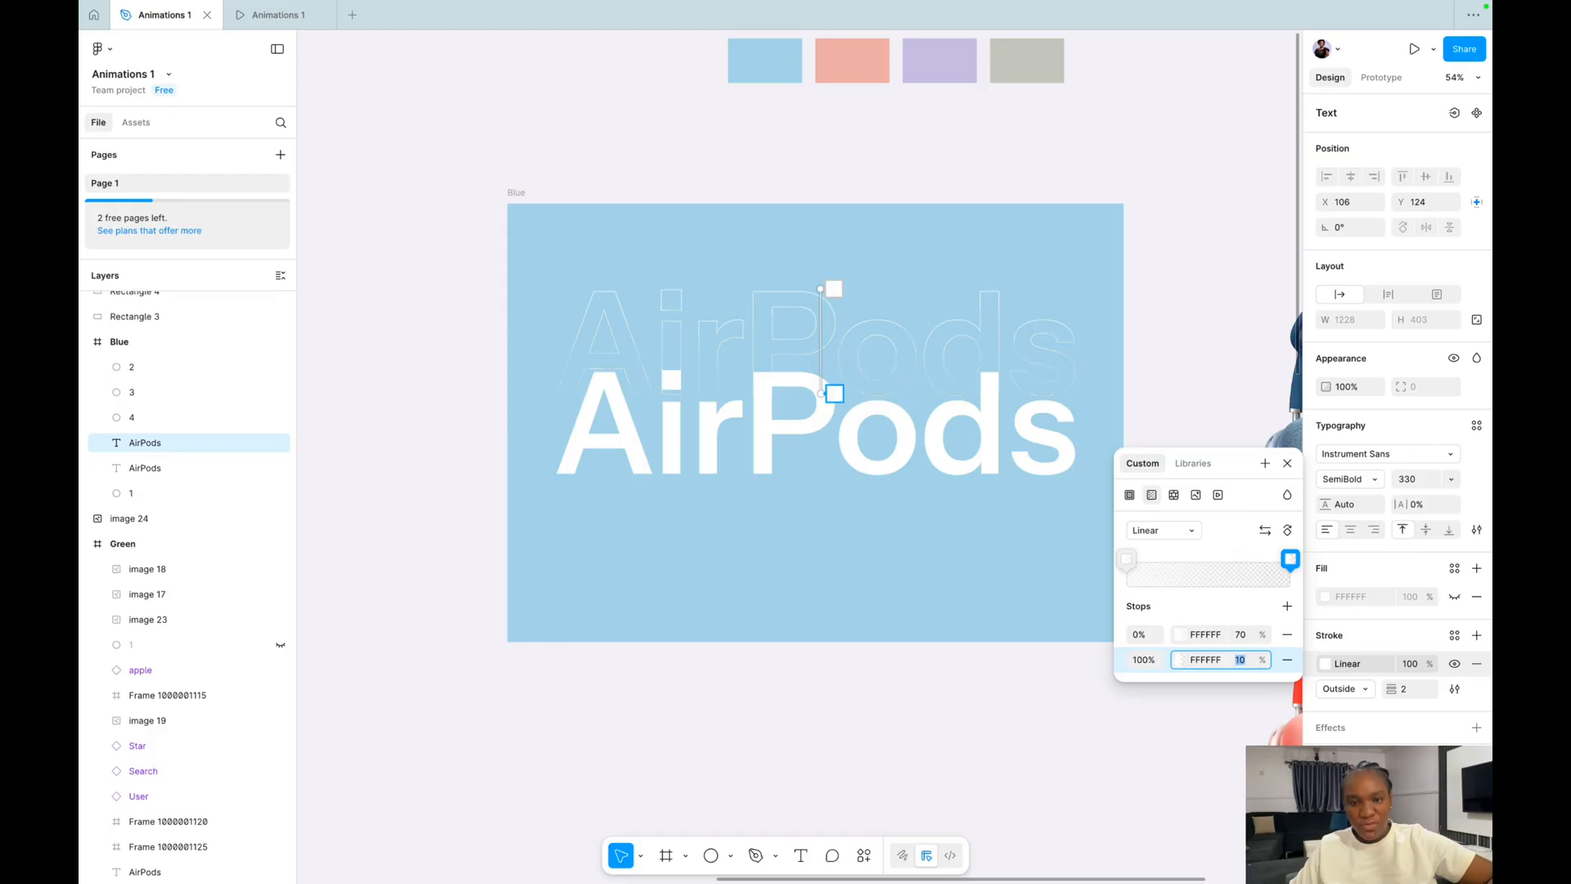
pyautogui.click(1005, 319)
pyautogui.press('super+d')
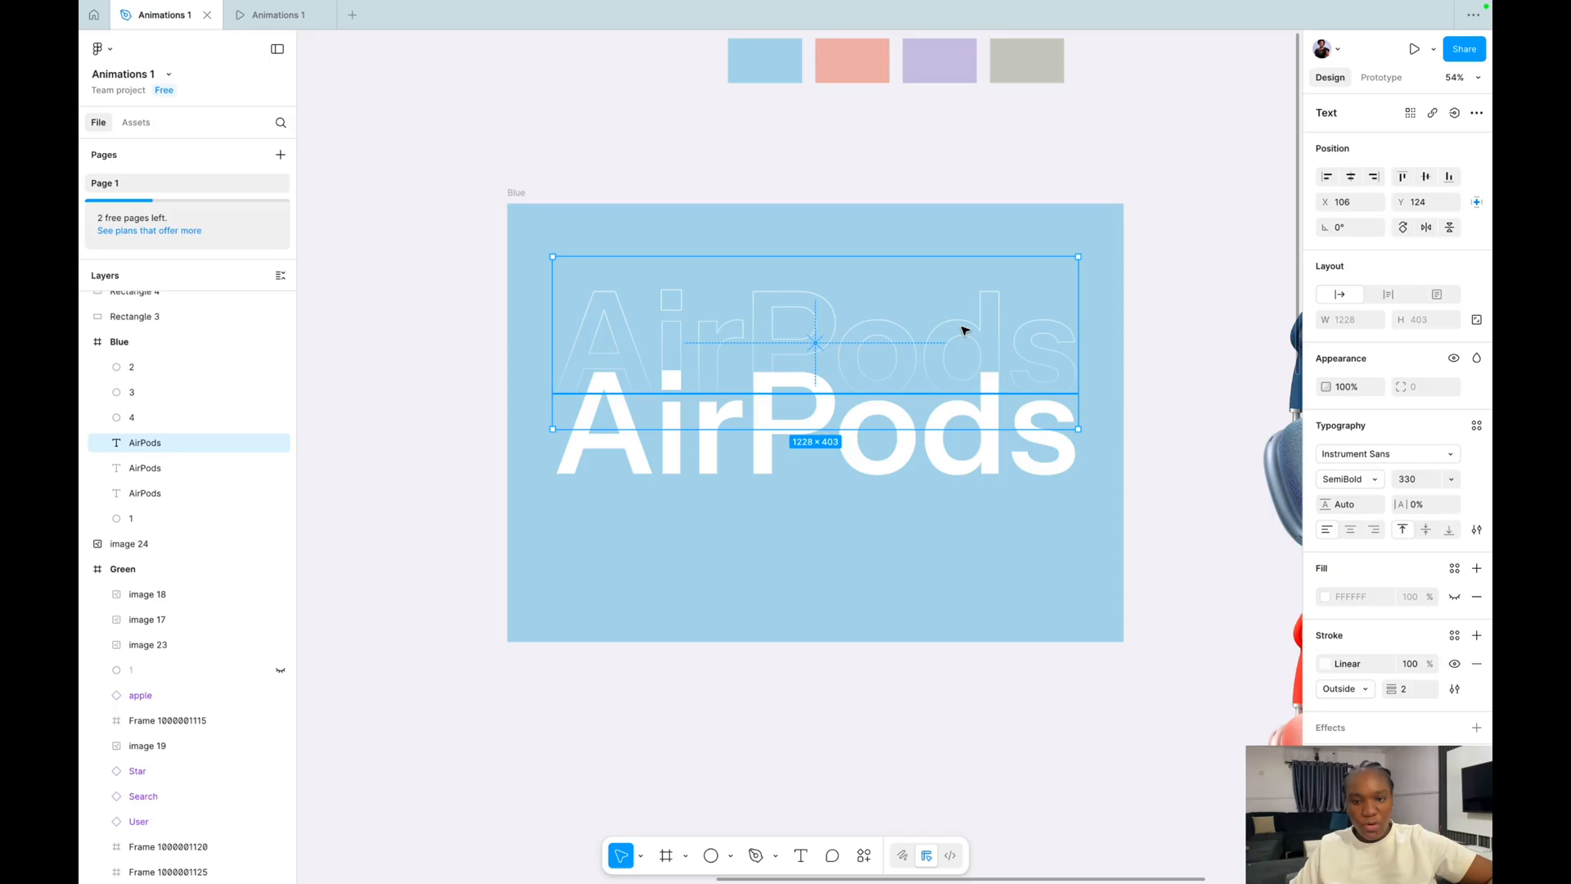
pyautogui.press('Escape')
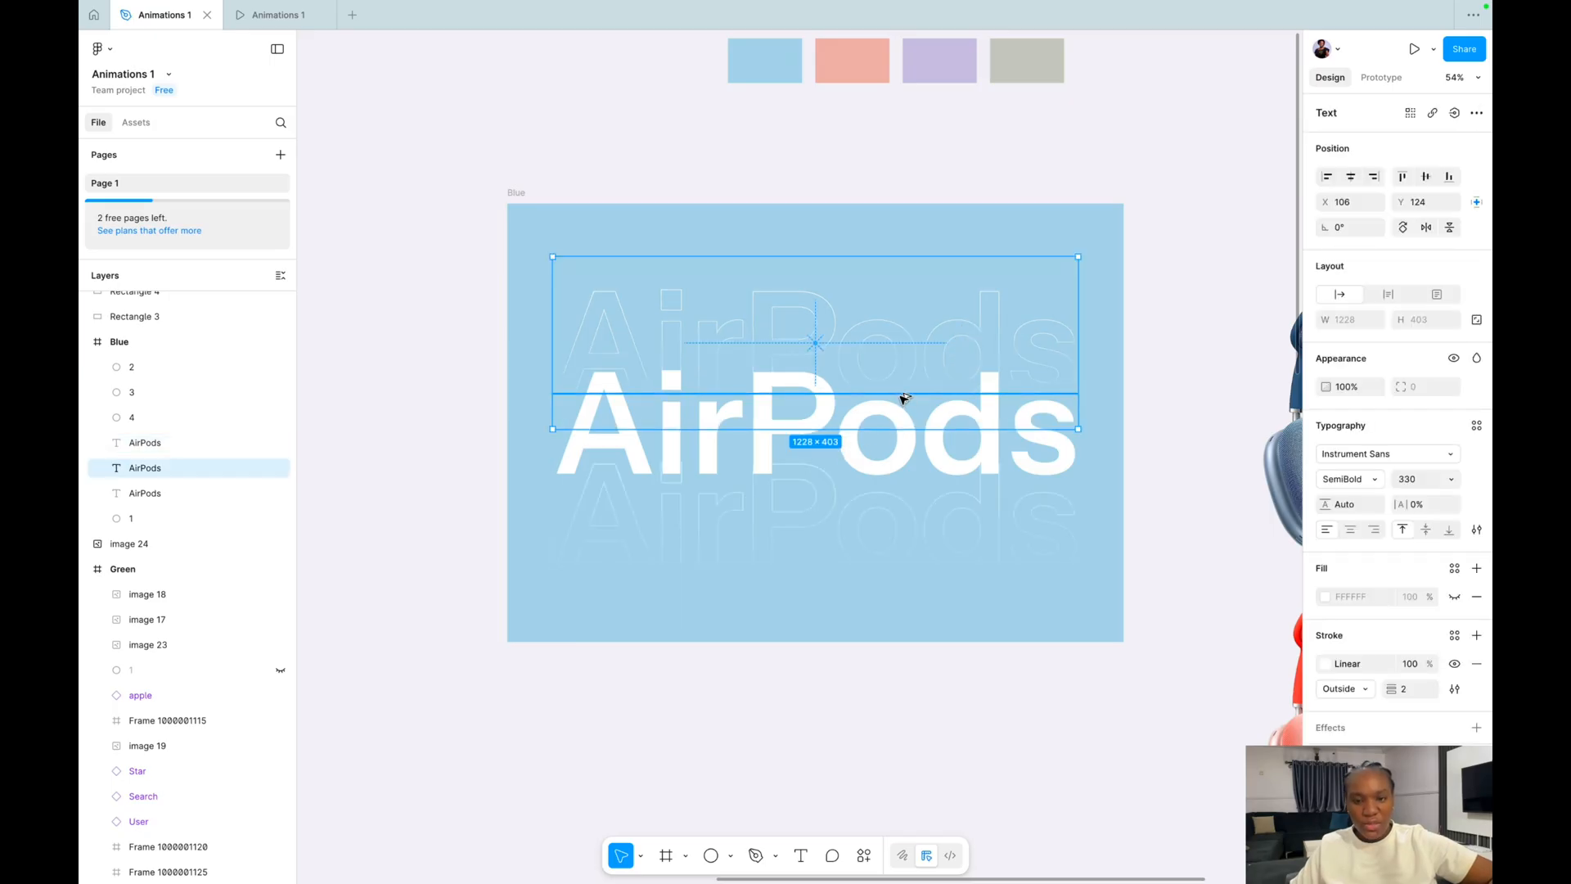
pyautogui.doubleClick(989, 314)
pyautogui.press('super+z')
# Nudge the outlined title to Y 126, checking its spacing from the solid title.
pyautogui.hotkey('alt', 'Down')
pyautogui.hotkey('alt', 'Down')
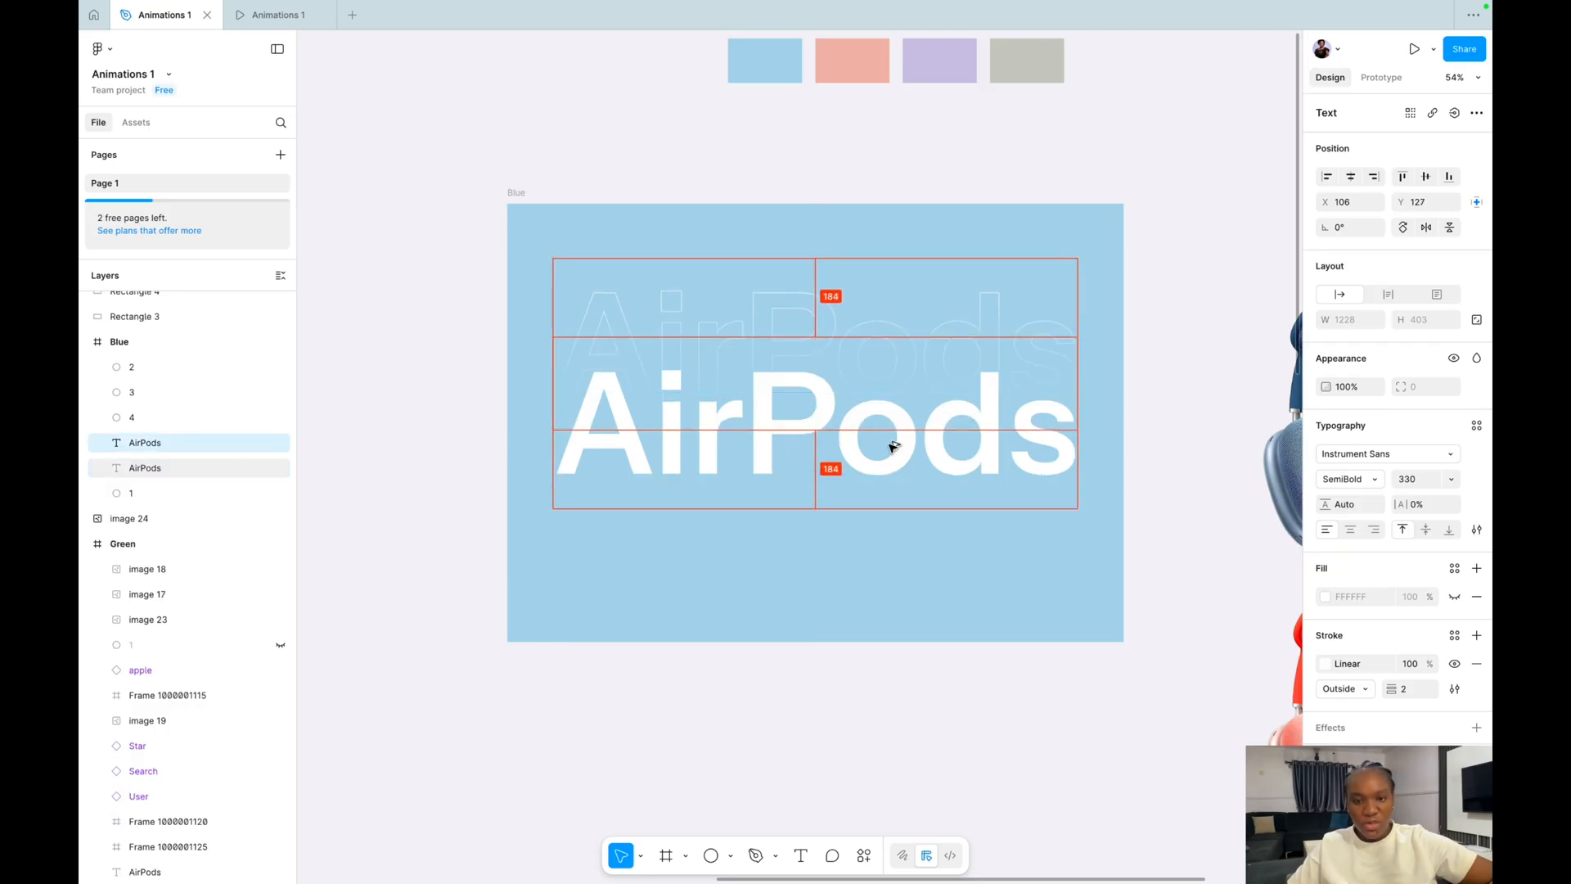
pyautogui.hotkey('alt', 'Down')
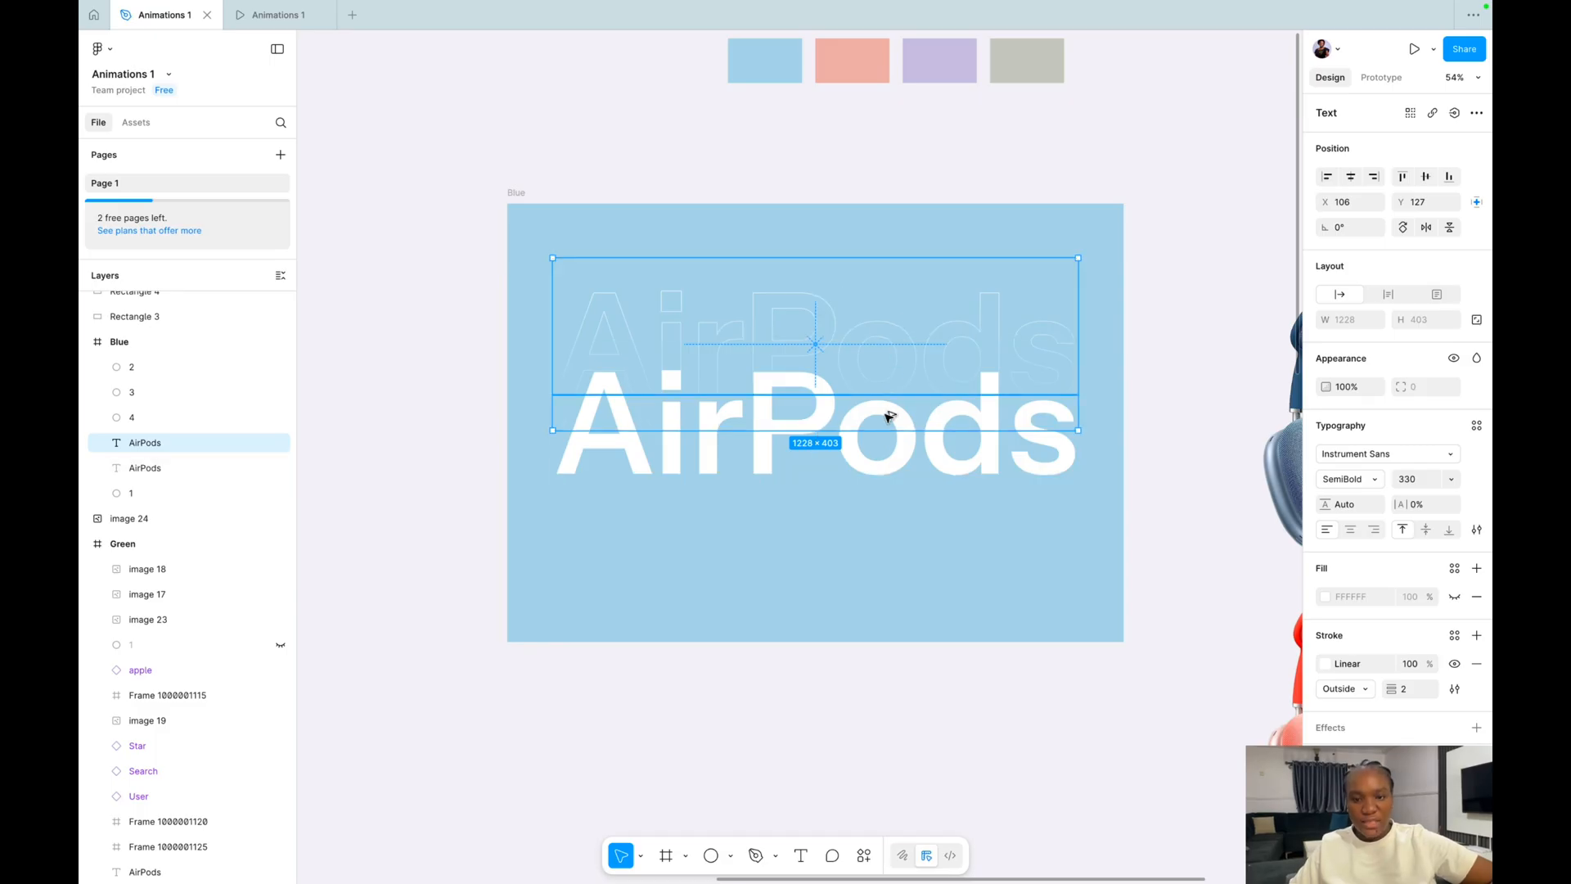
pyautogui.hotkey('alt', 'Up')
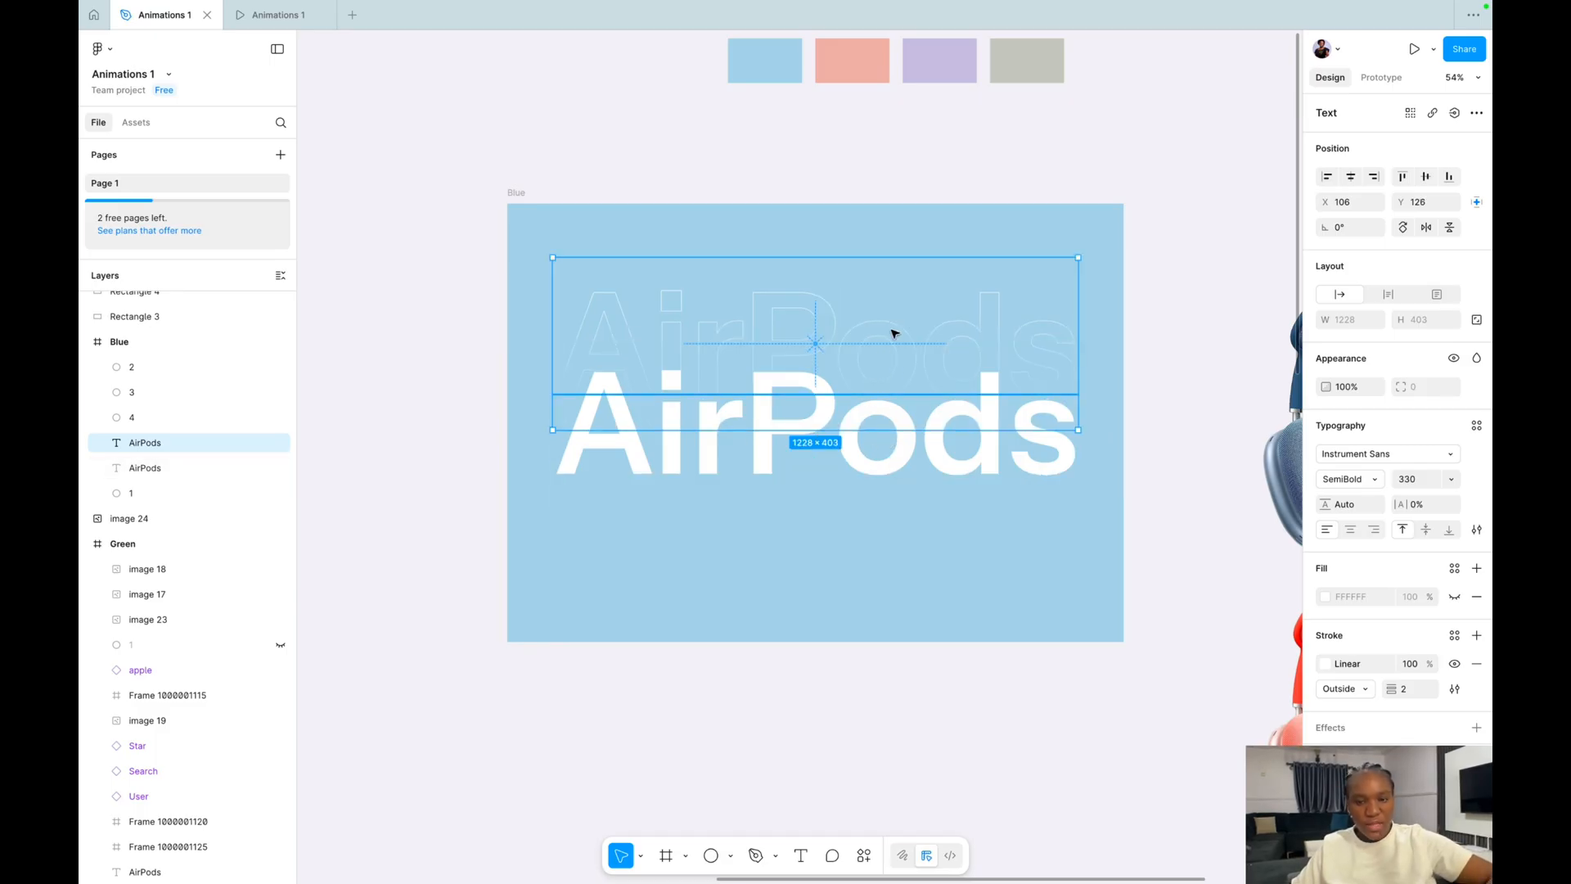
# Duplicate the outlined title below the solid title, placing the copy at Y 496.
pyautogui.moveTo(893, 333); pyautogui.dragTo(936, 410)
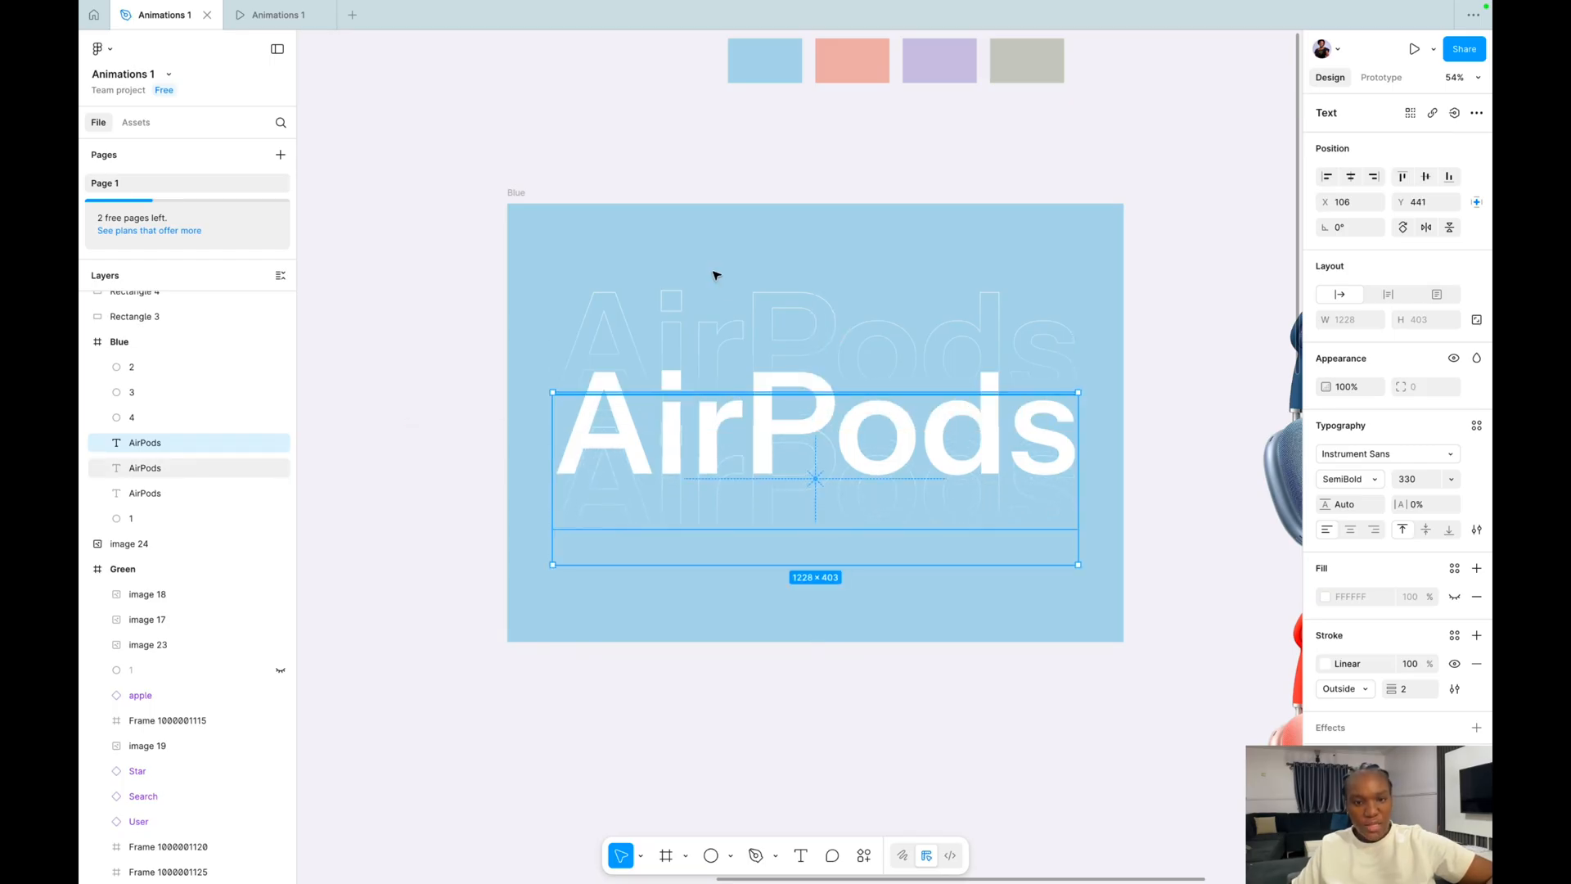
pyautogui.click(671, 358)
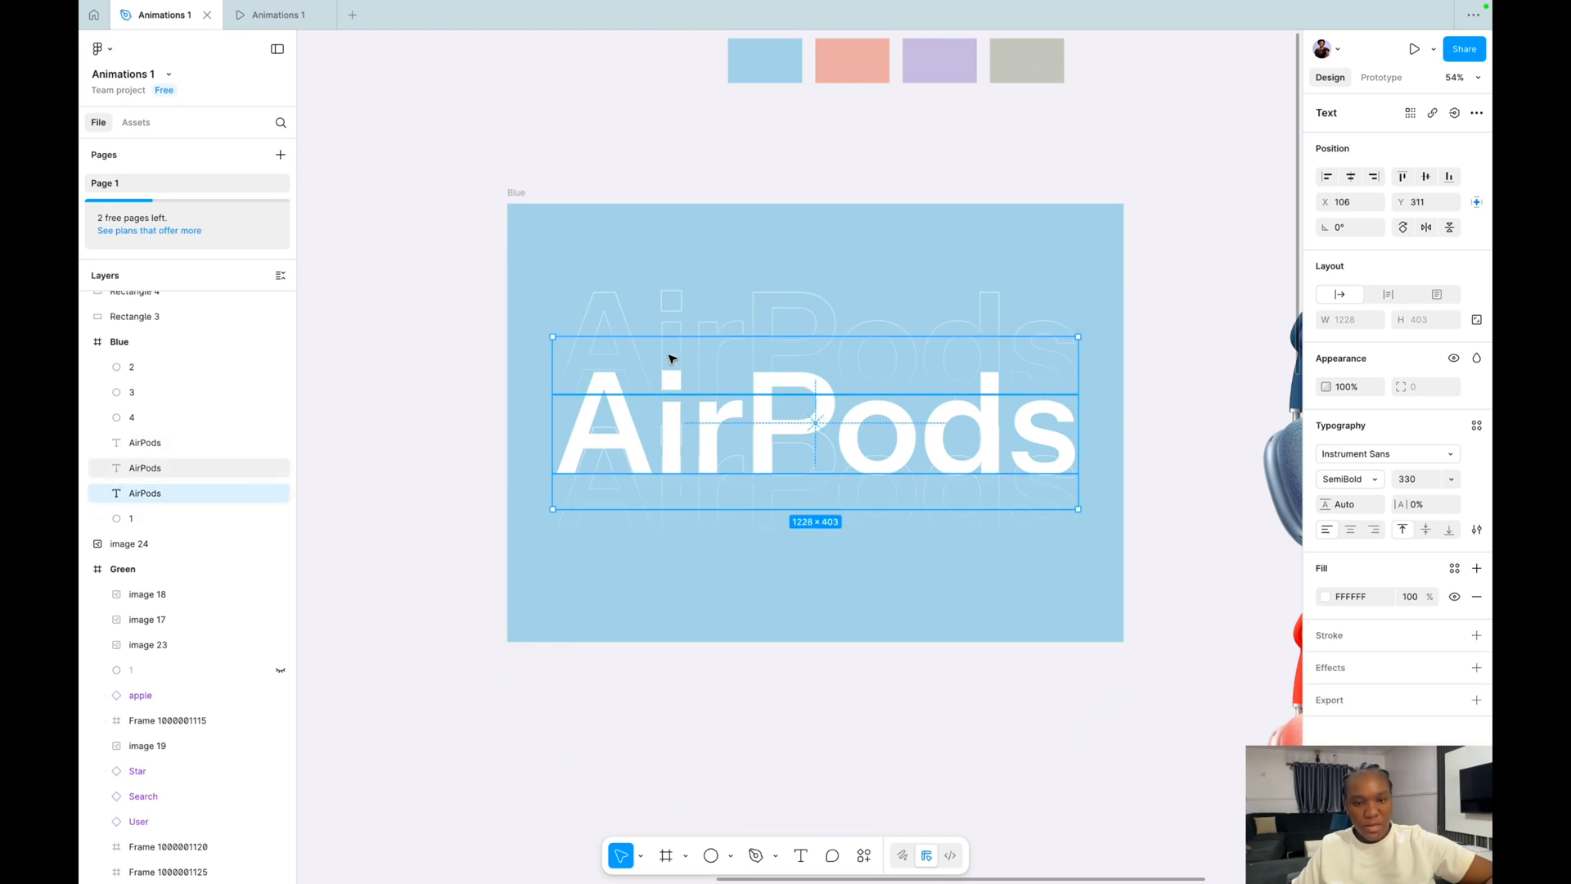
pyautogui.click(790, 305)
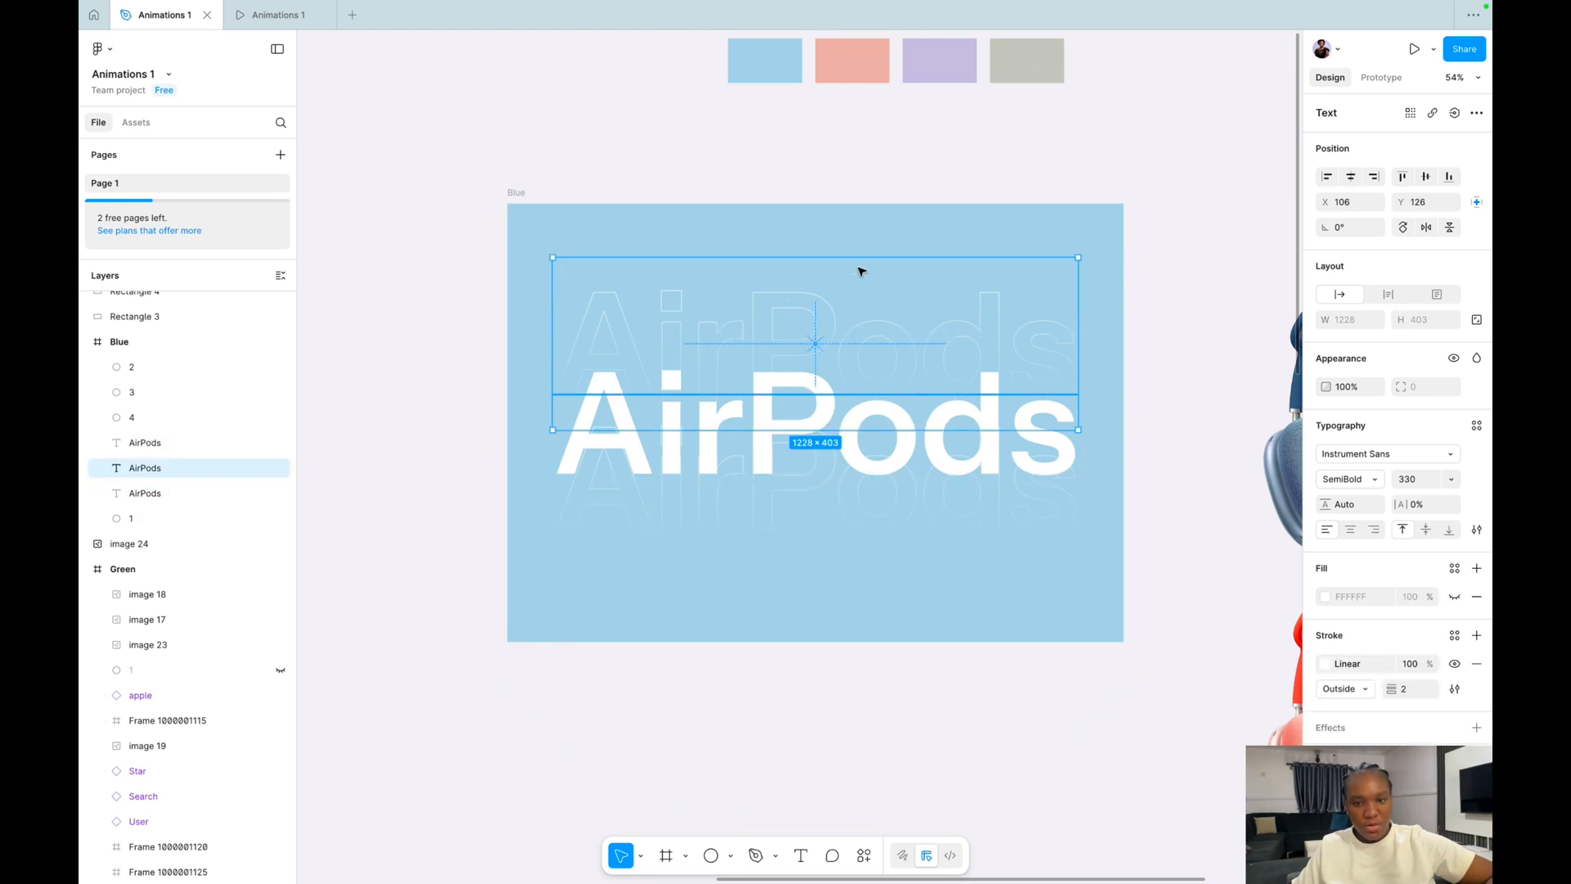
pyautogui.rightClick(808, 300)
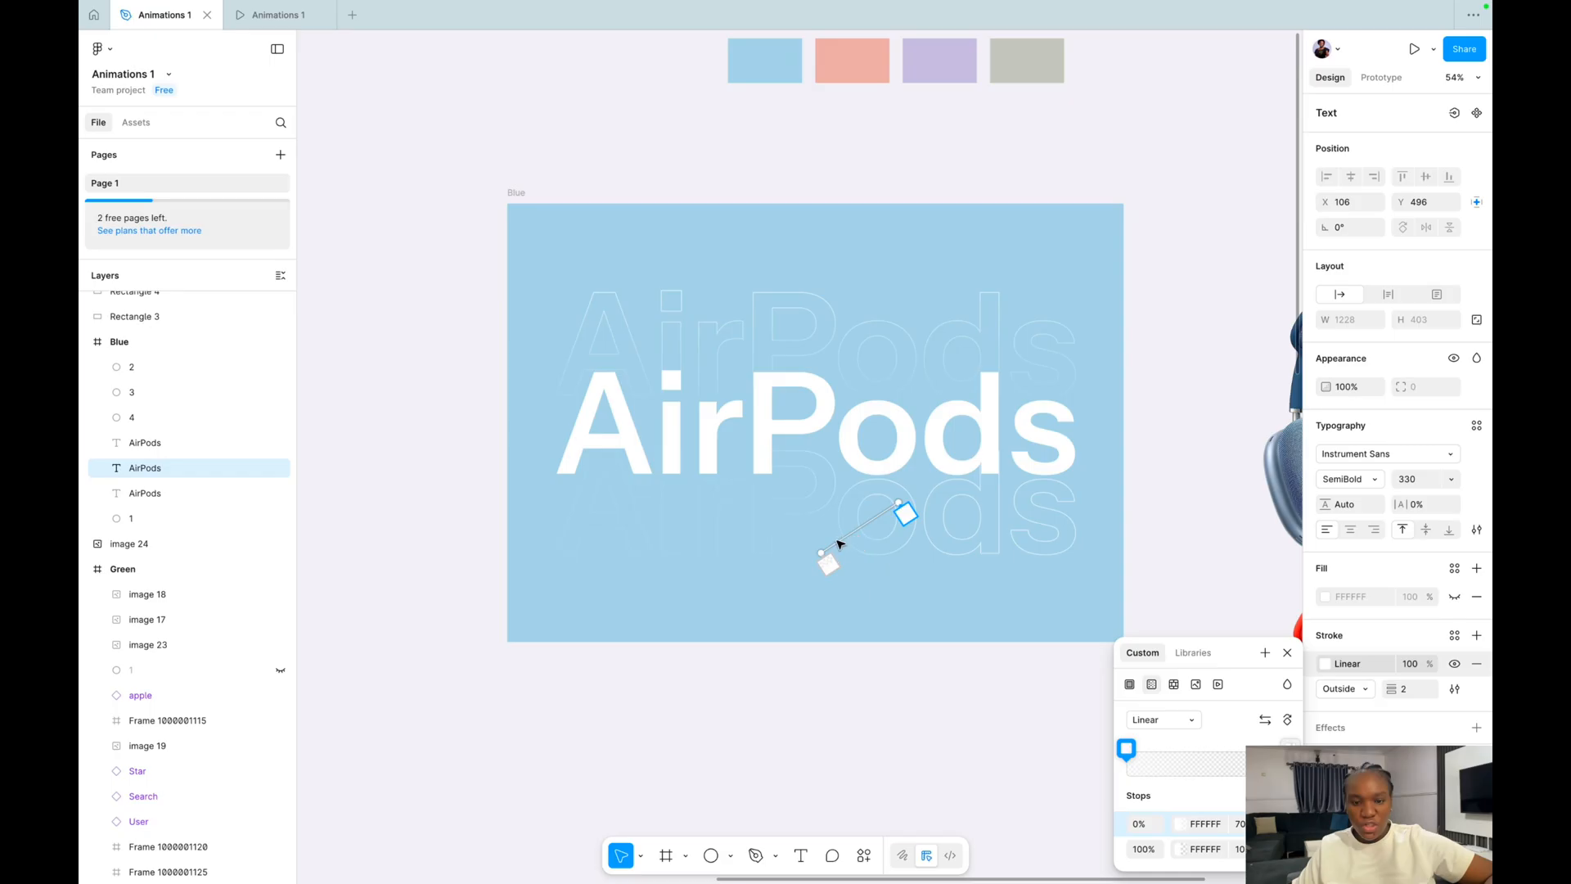
# Flip the lower outline's stroke gradient vertically so the 70% stop sits at the letters' baseline and the 10% stop at their top.
pyautogui.moveTo(821, 553)
pyautogui.mouseDown()
pyautogui.moveTo(807, 519)
pyautogui.moveTo(826, 457)
pyautogui.mouseUp()
pyautogui.moveTo(891, 514); pyautogui.dragTo(824, 551)
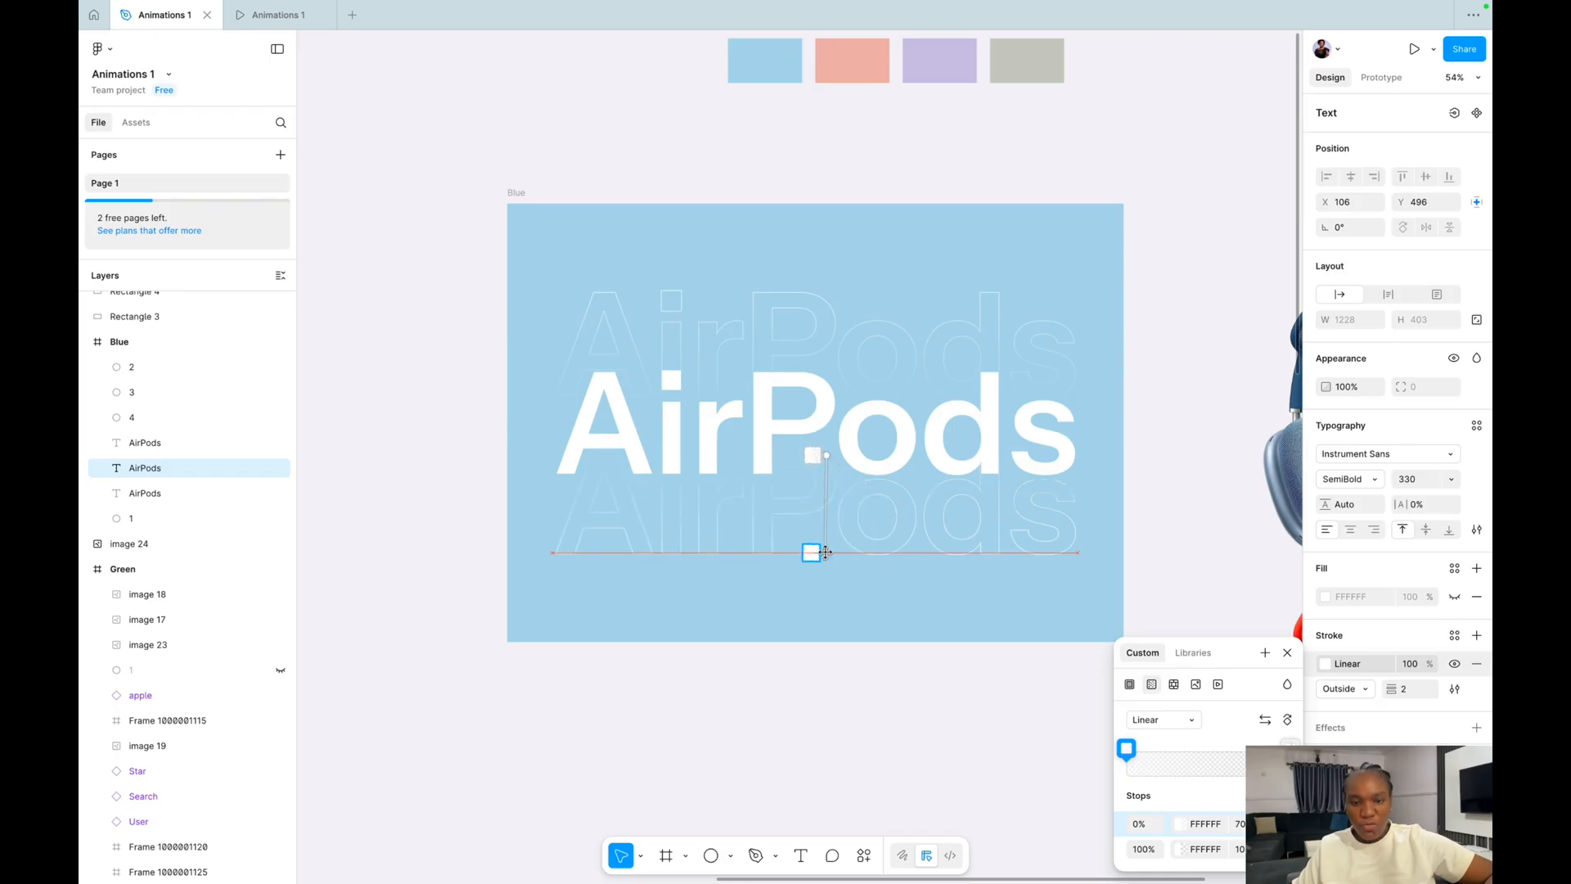
pyautogui.press('Escape')
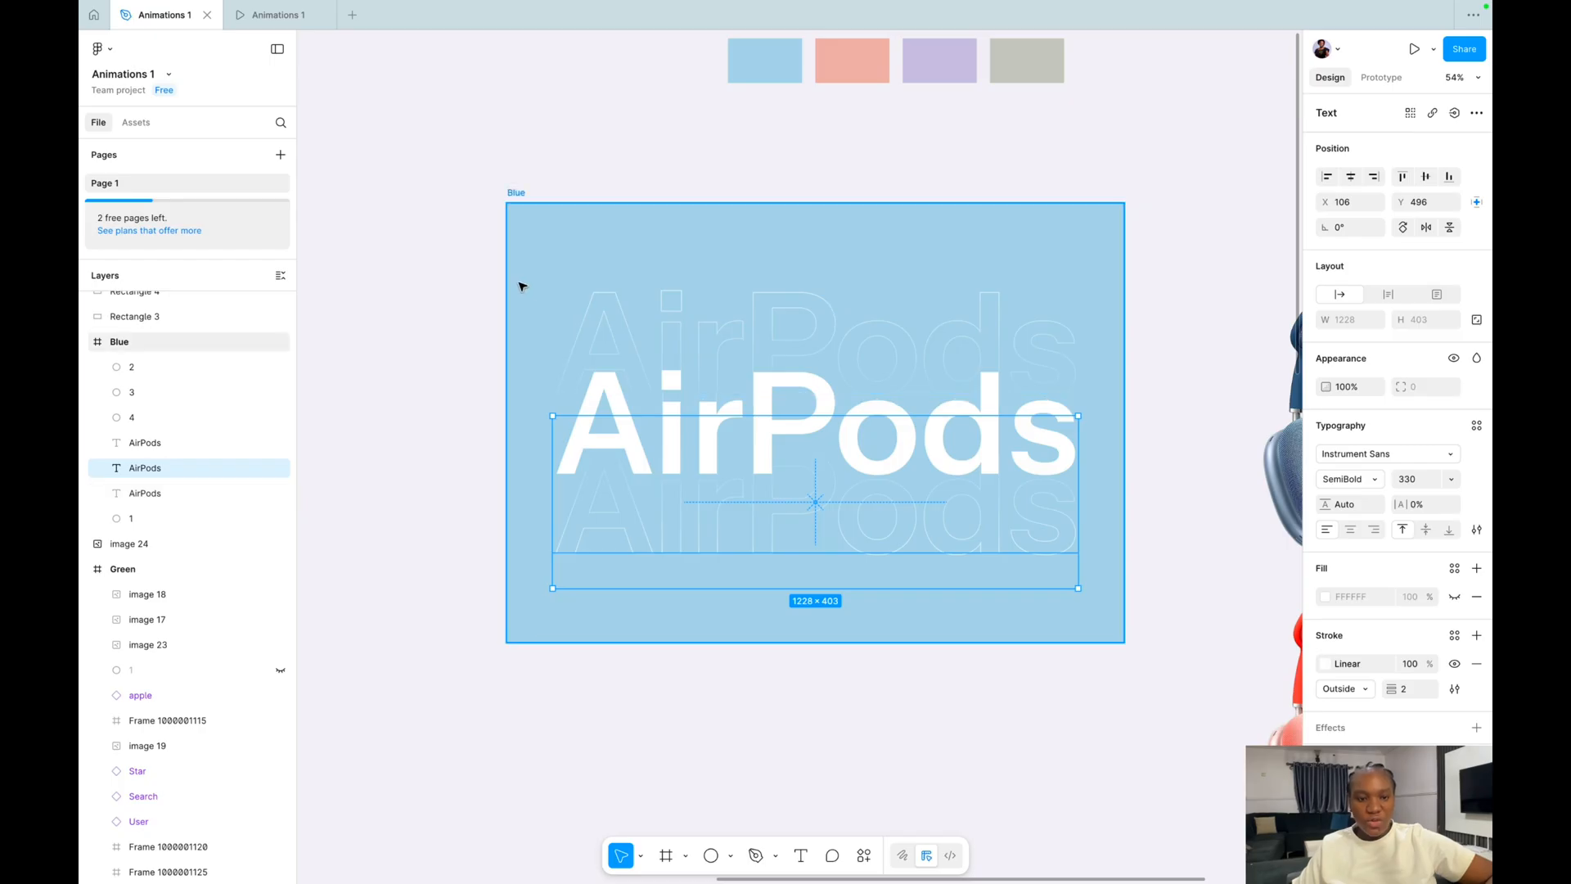
# Select the three AirPods titles together and check their margins to the Blue frame's edges.
pyautogui.press('Escape')
pyautogui.moveTo(493, 267); pyautogui.dragTo(1065, 569)
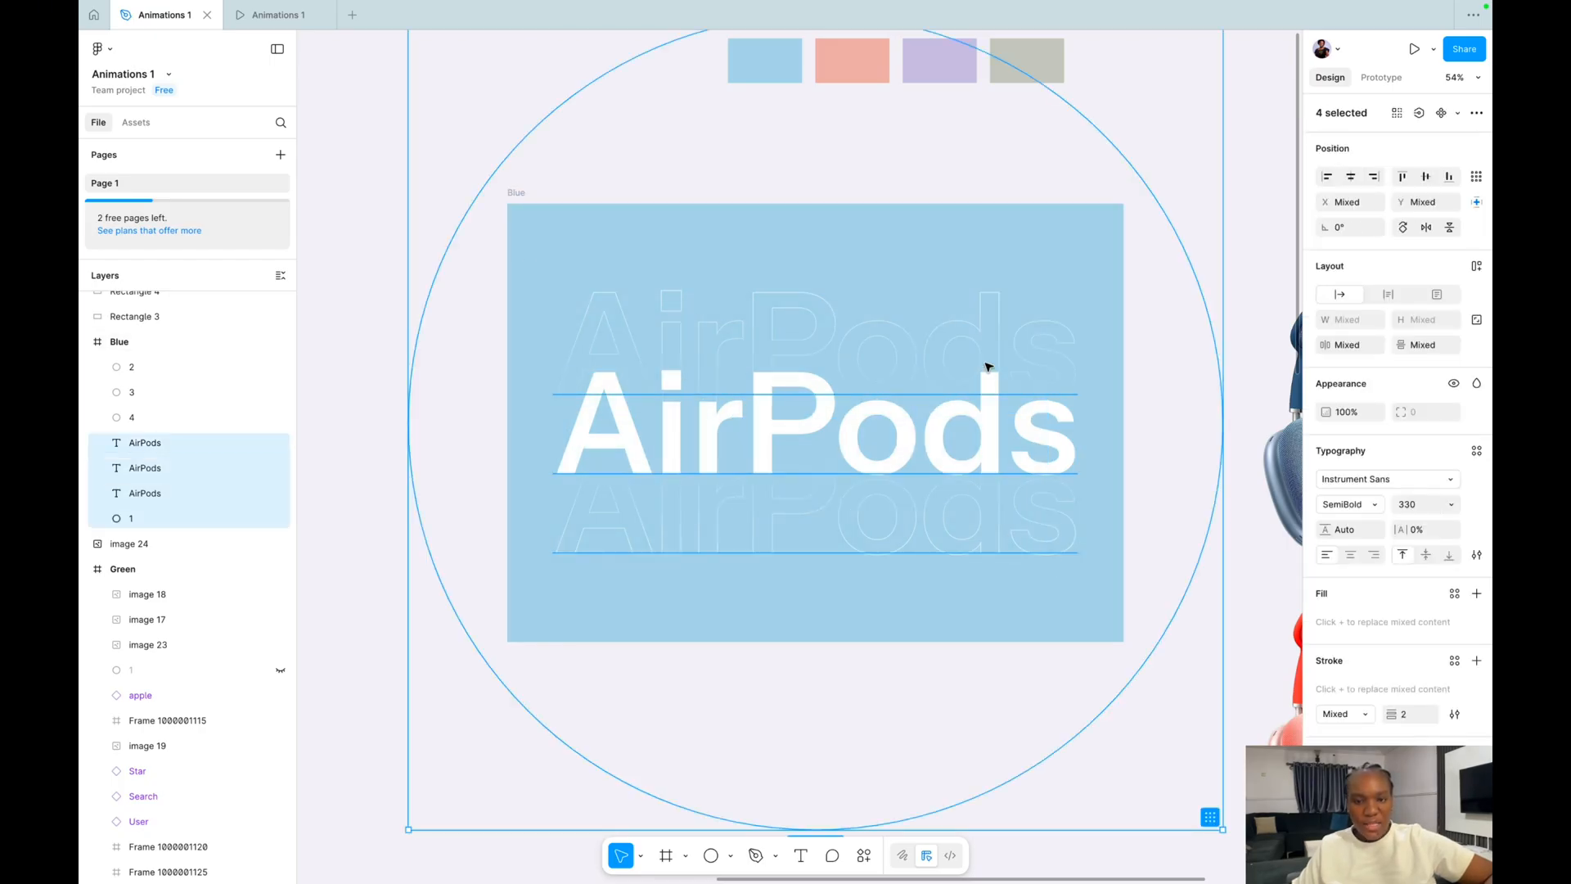
pyautogui.click(983, 347)
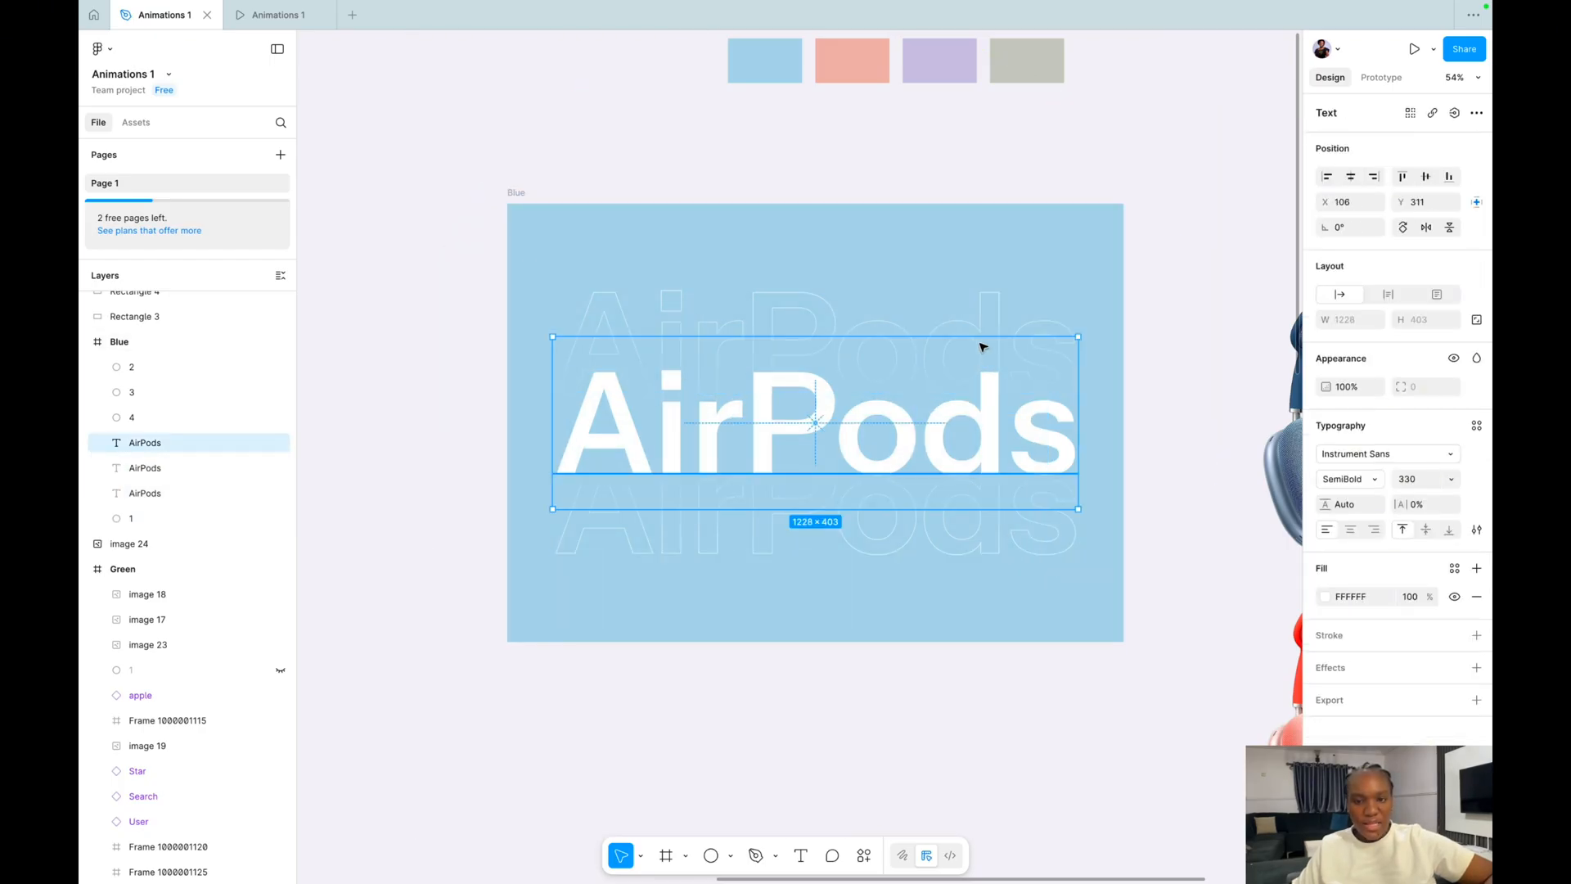
pyautogui.keyDown('shift'); pyautogui.click(152, 492); pyautogui.keyUp('shift')
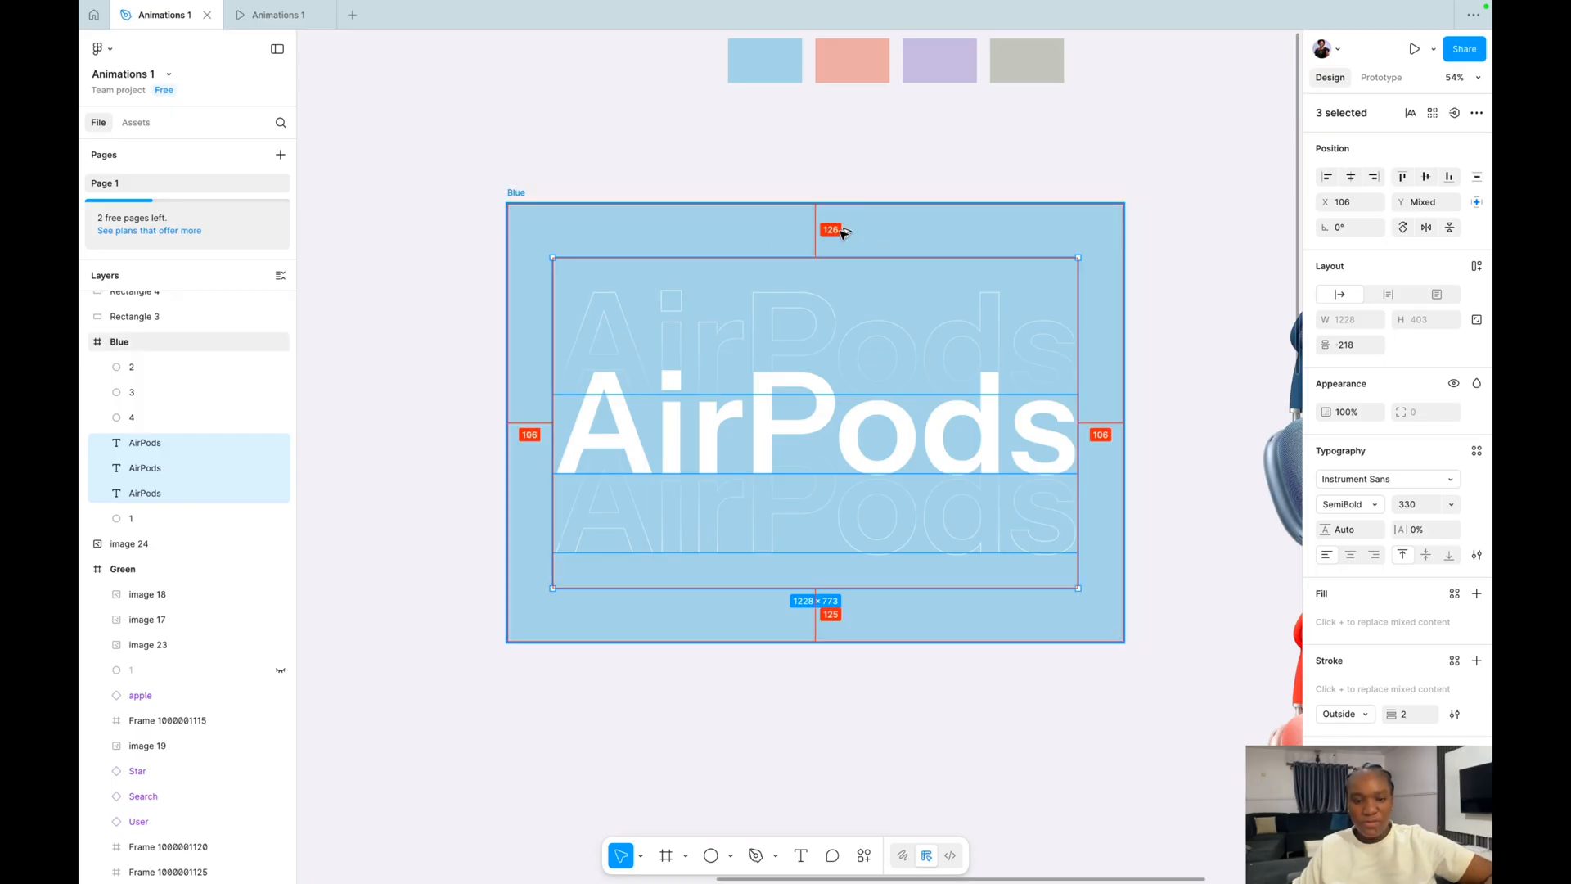
pyautogui.click(1179, 254)
# Preview the running prototype through the blue, orange and lilac variants, examining the product name, price and shop button, and return to the design file.
pyautogui.scroll(-5, 1179, 254)
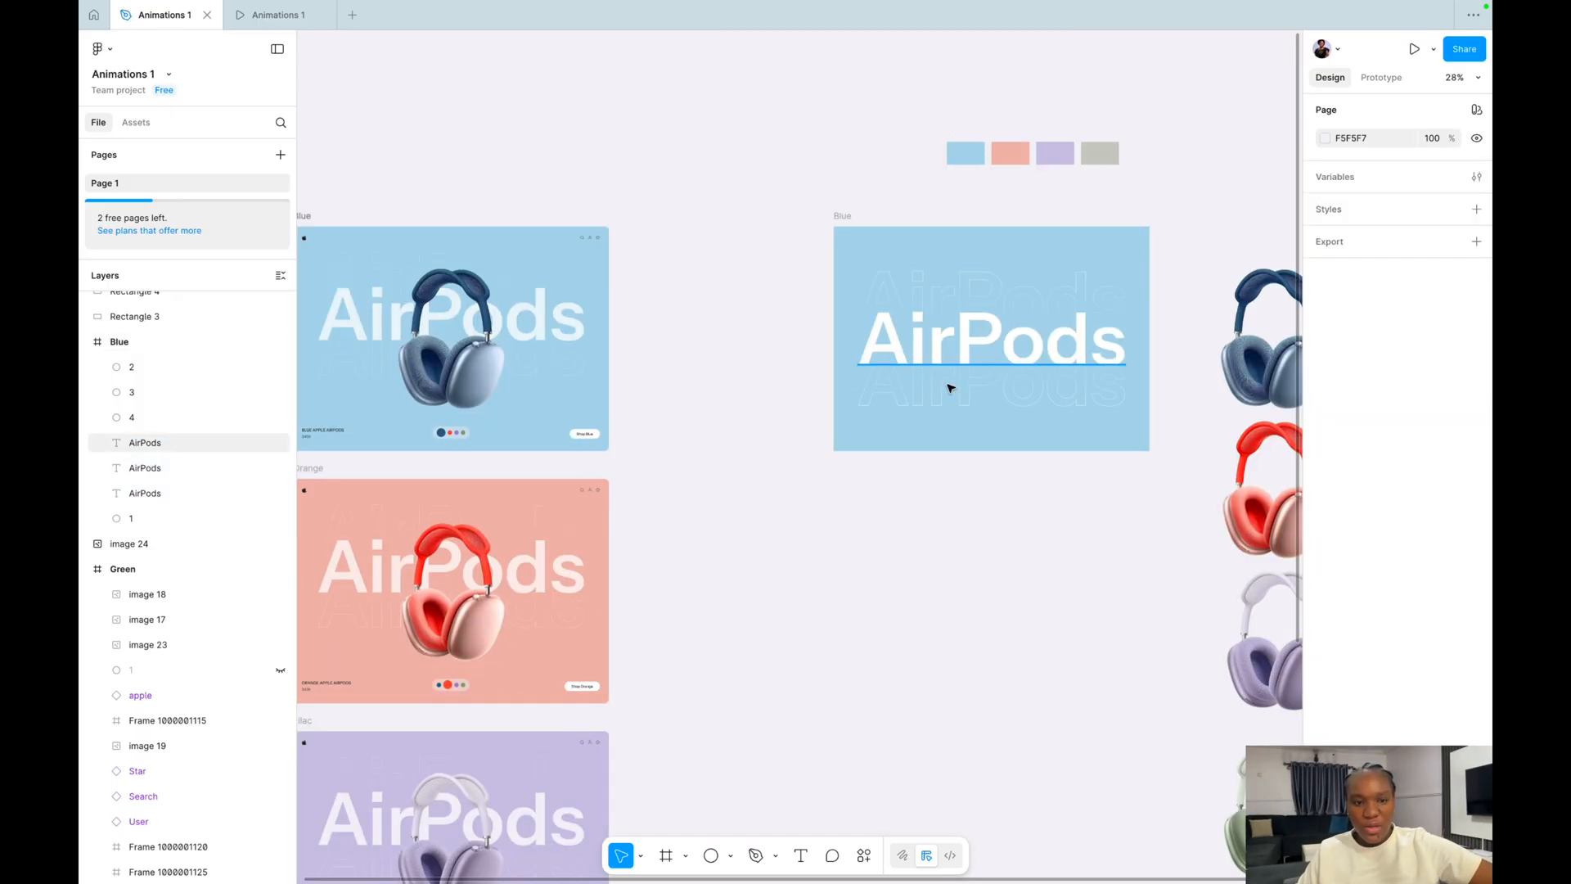
pyautogui.hscroll(1, 949, 389)
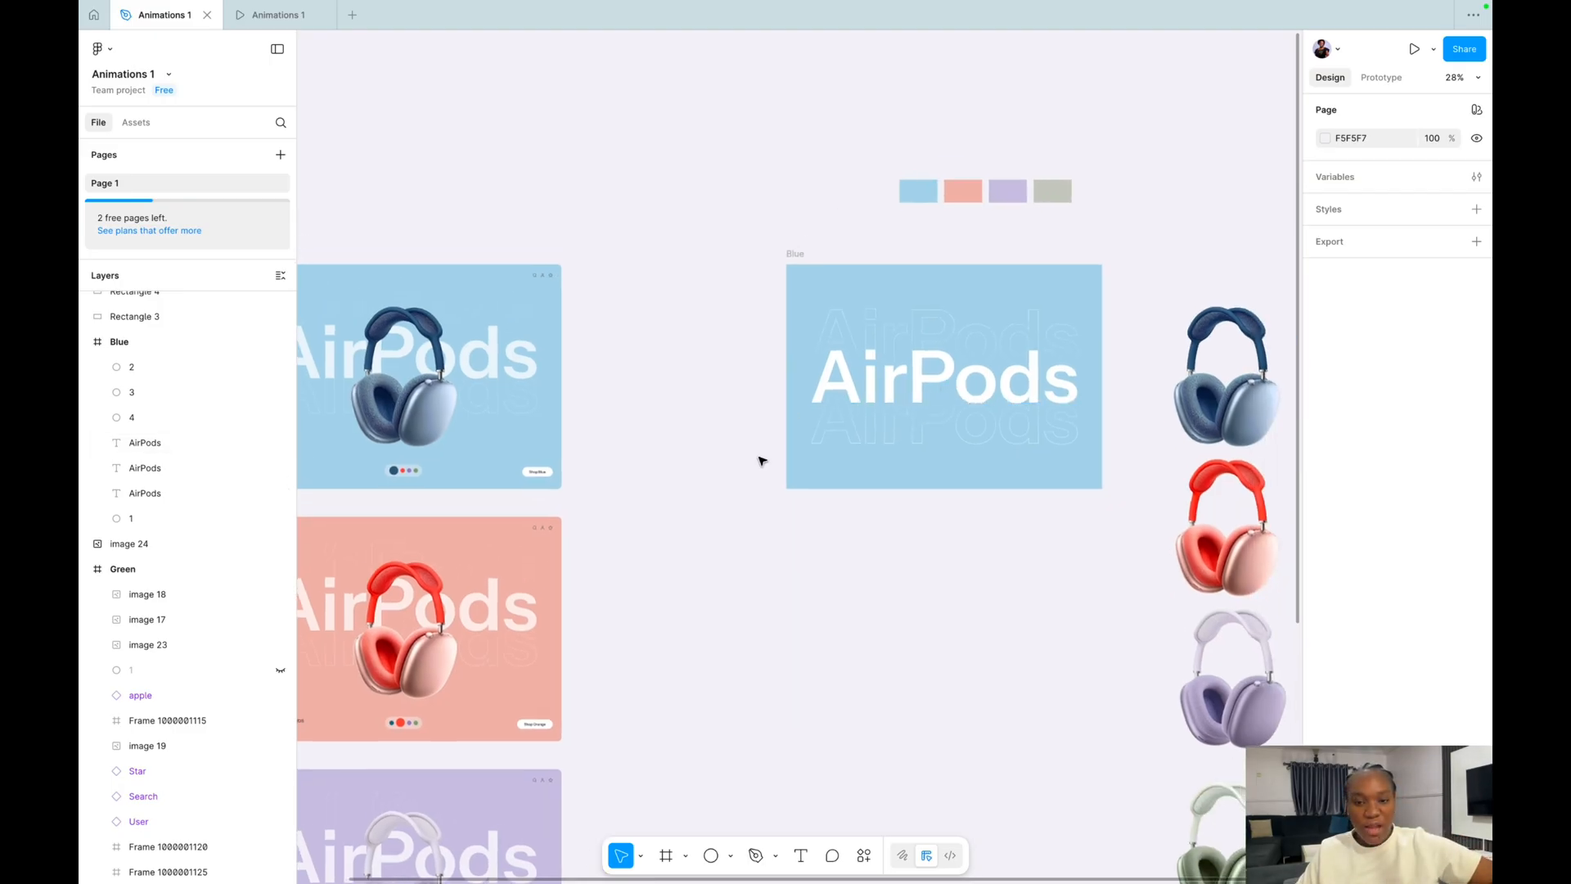
pyautogui.hscroll(-2, 761, 470)
pyautogui.click(270, 19)
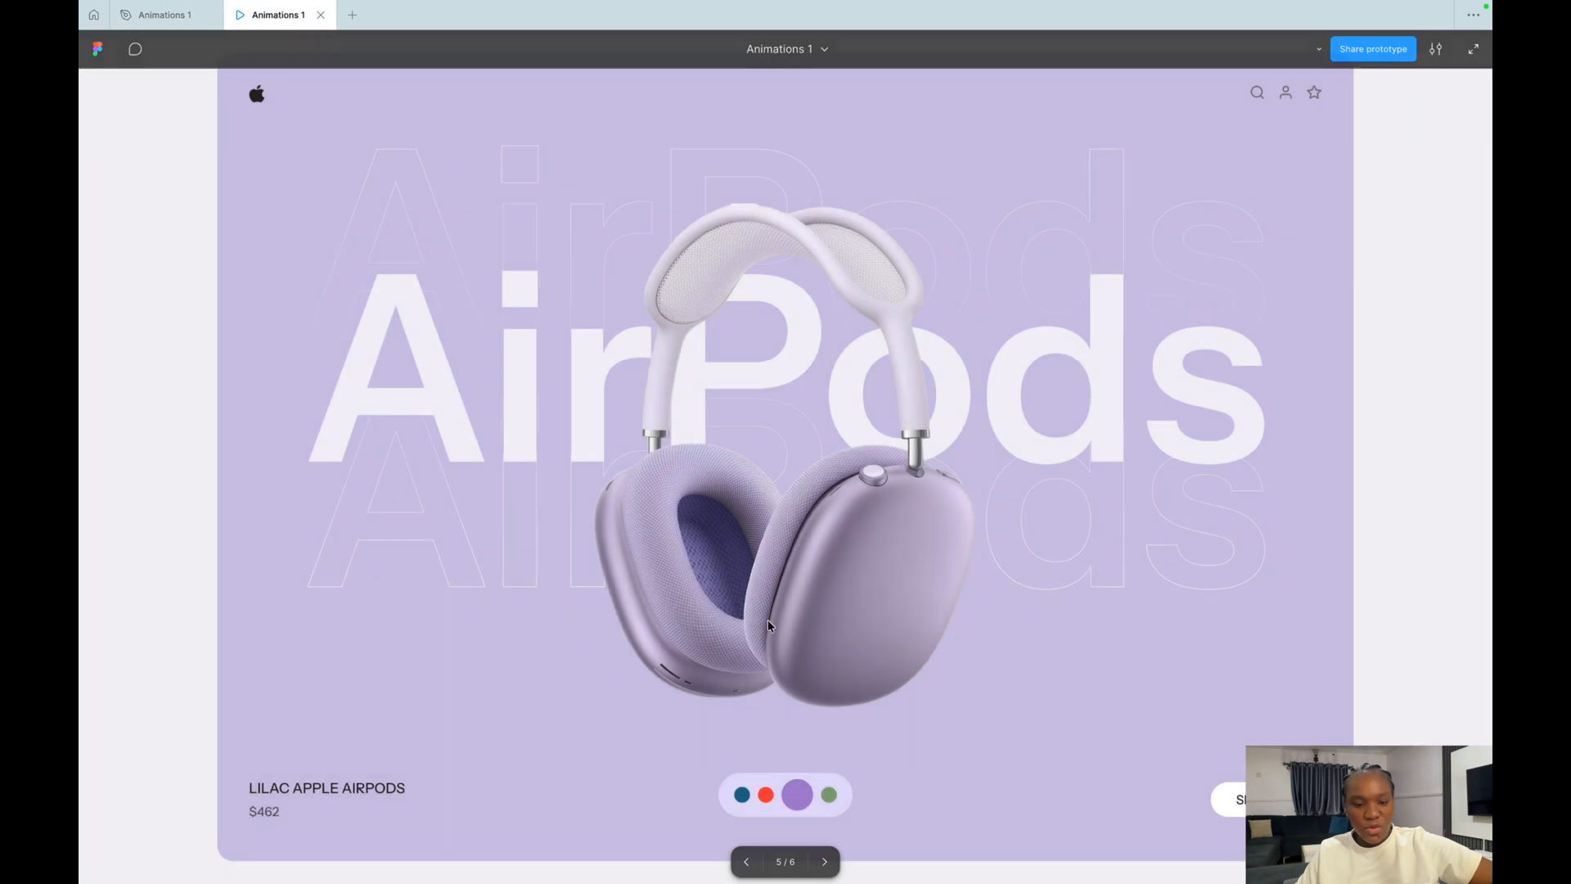
pyautogui.click(742, 794)
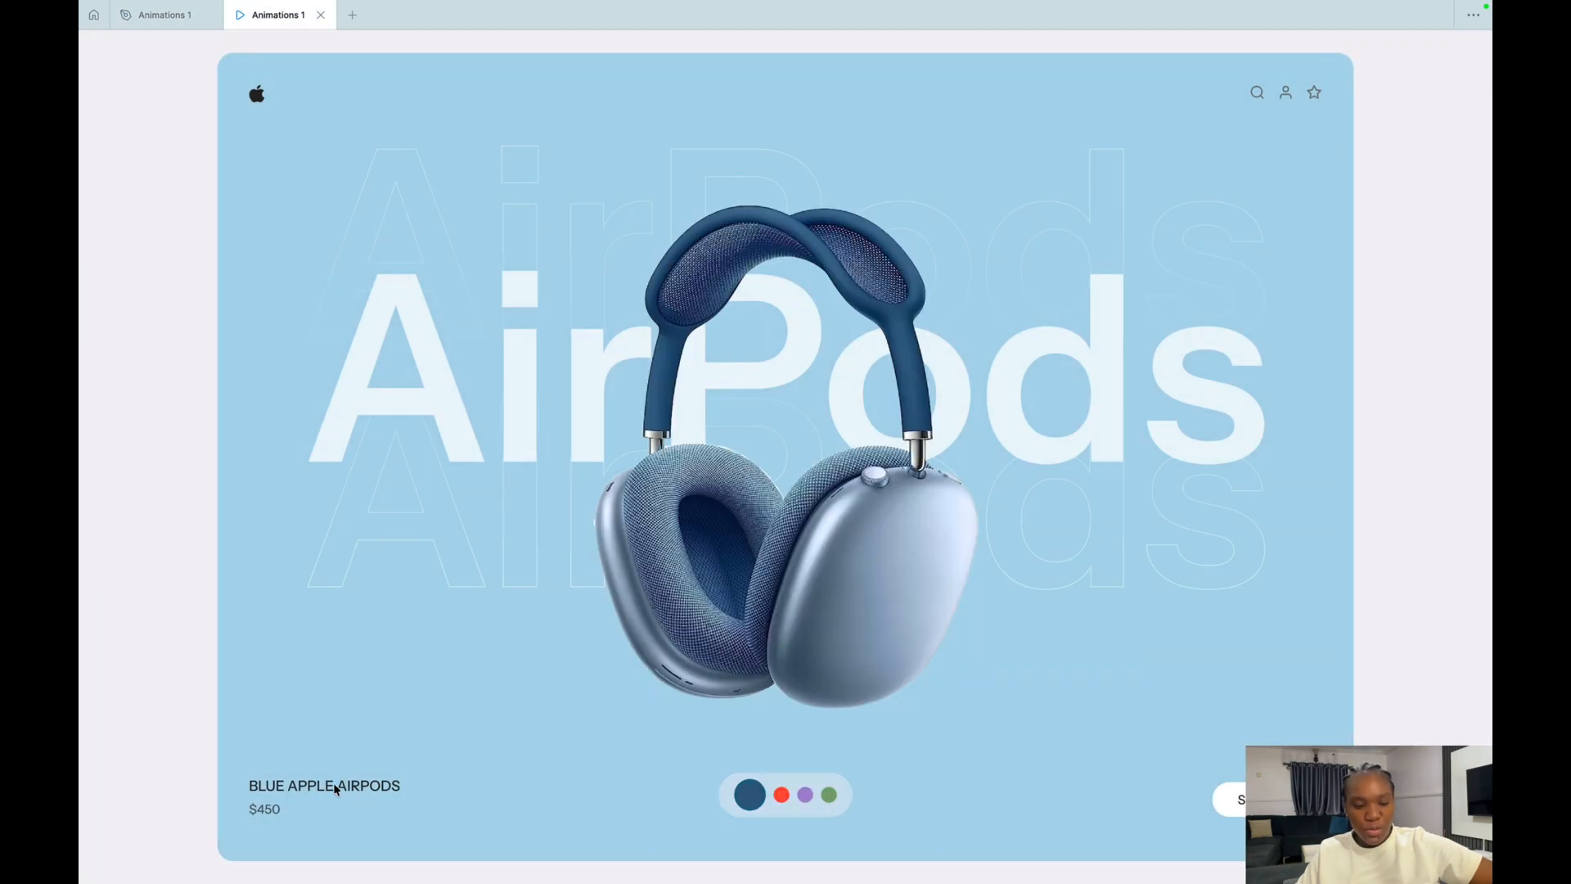
pyautogui.click(780, 794)
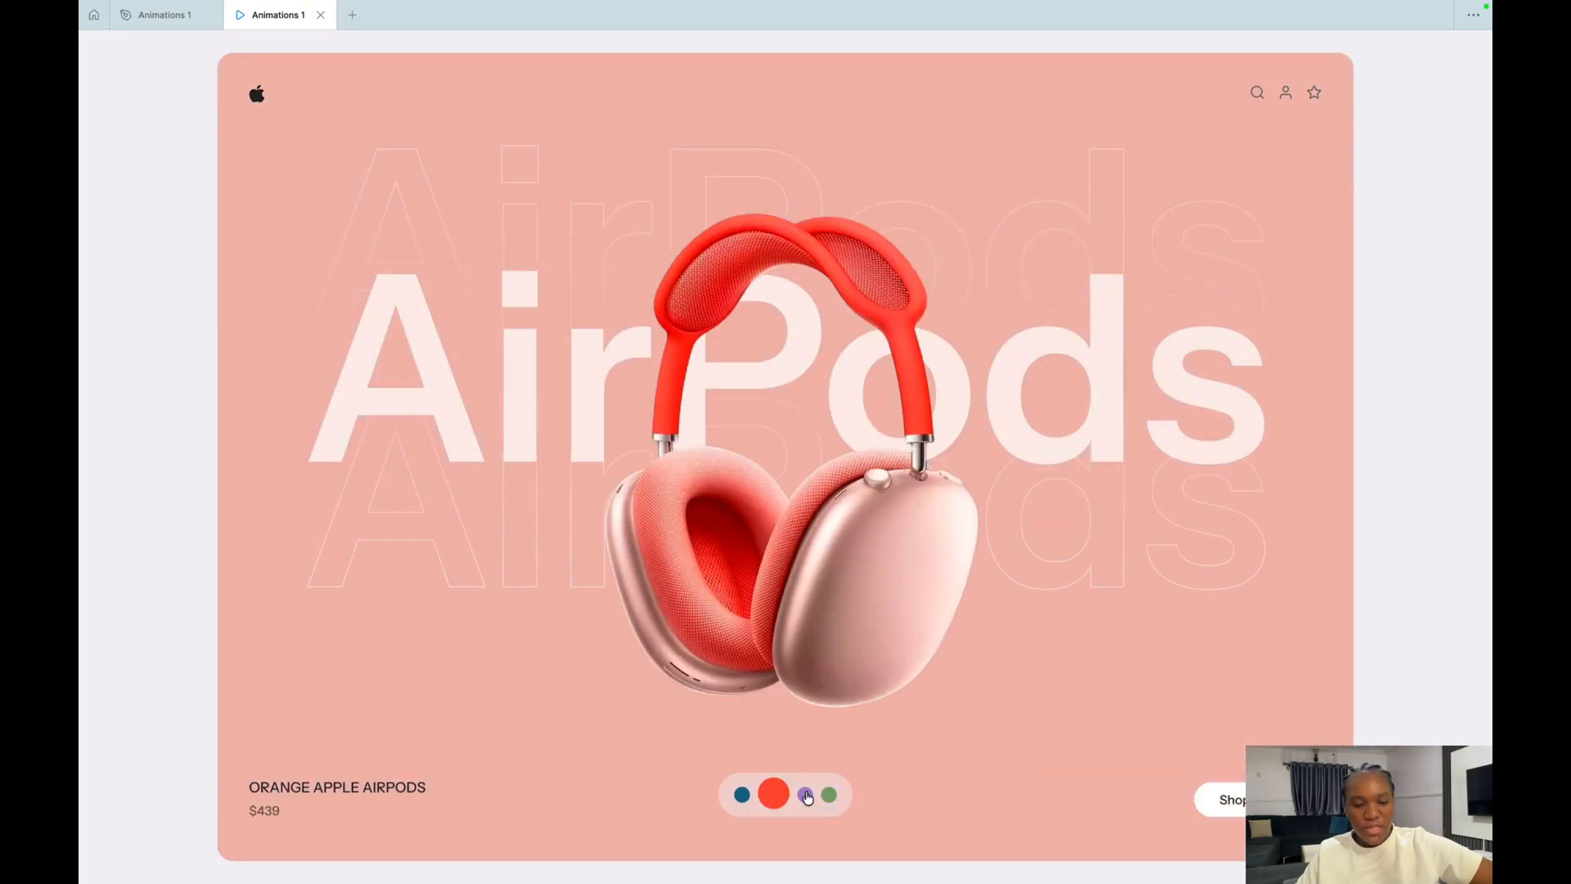
pyautogui.click(806, 795)
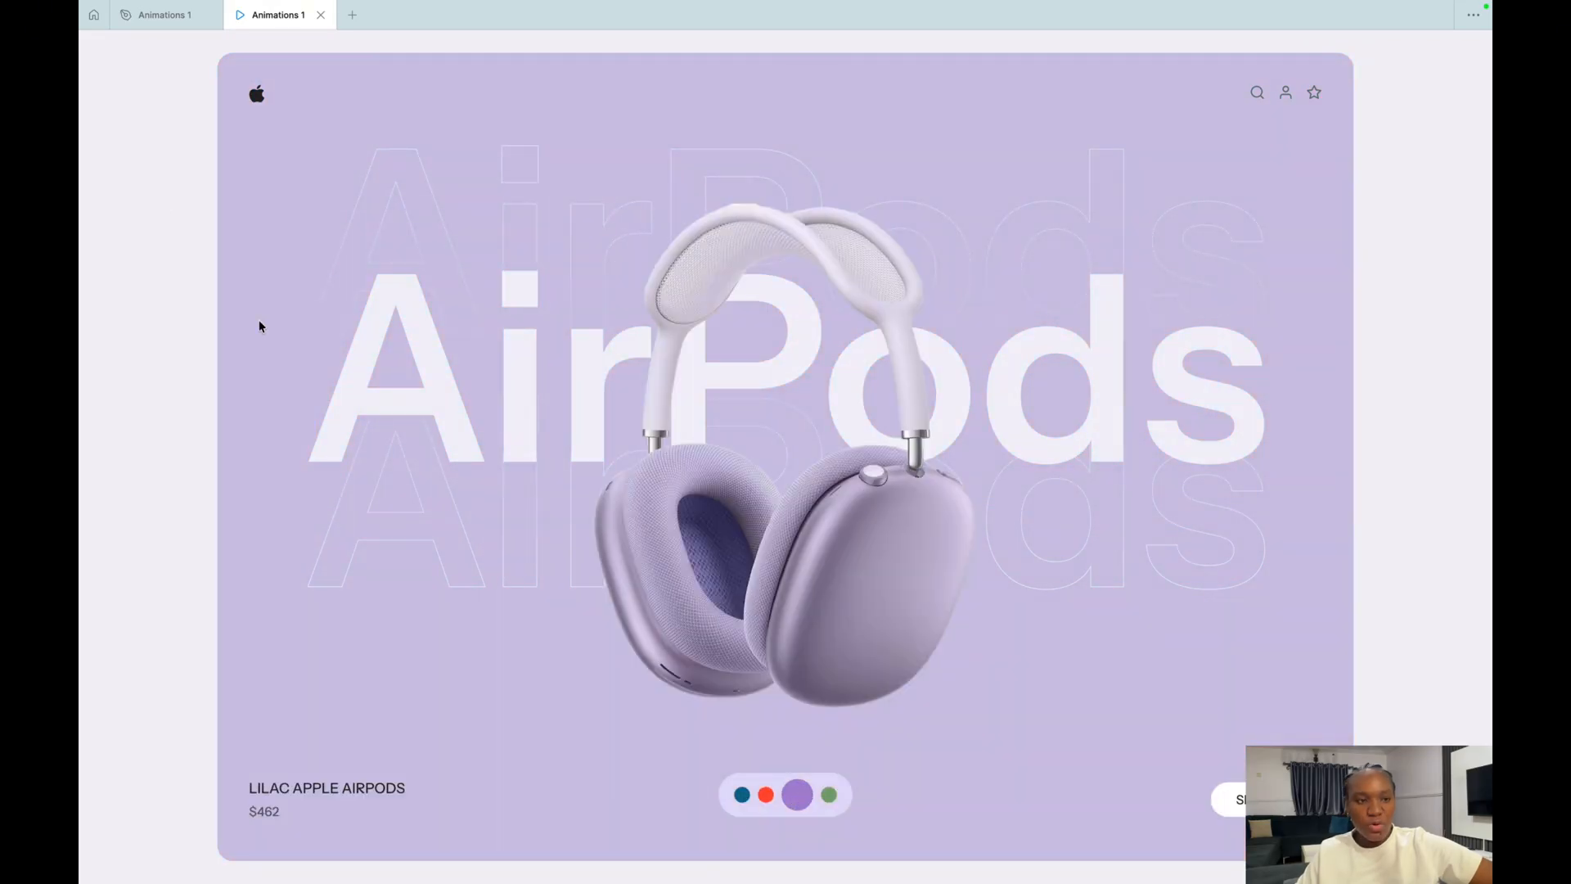
pyautogui.click(147, 22)
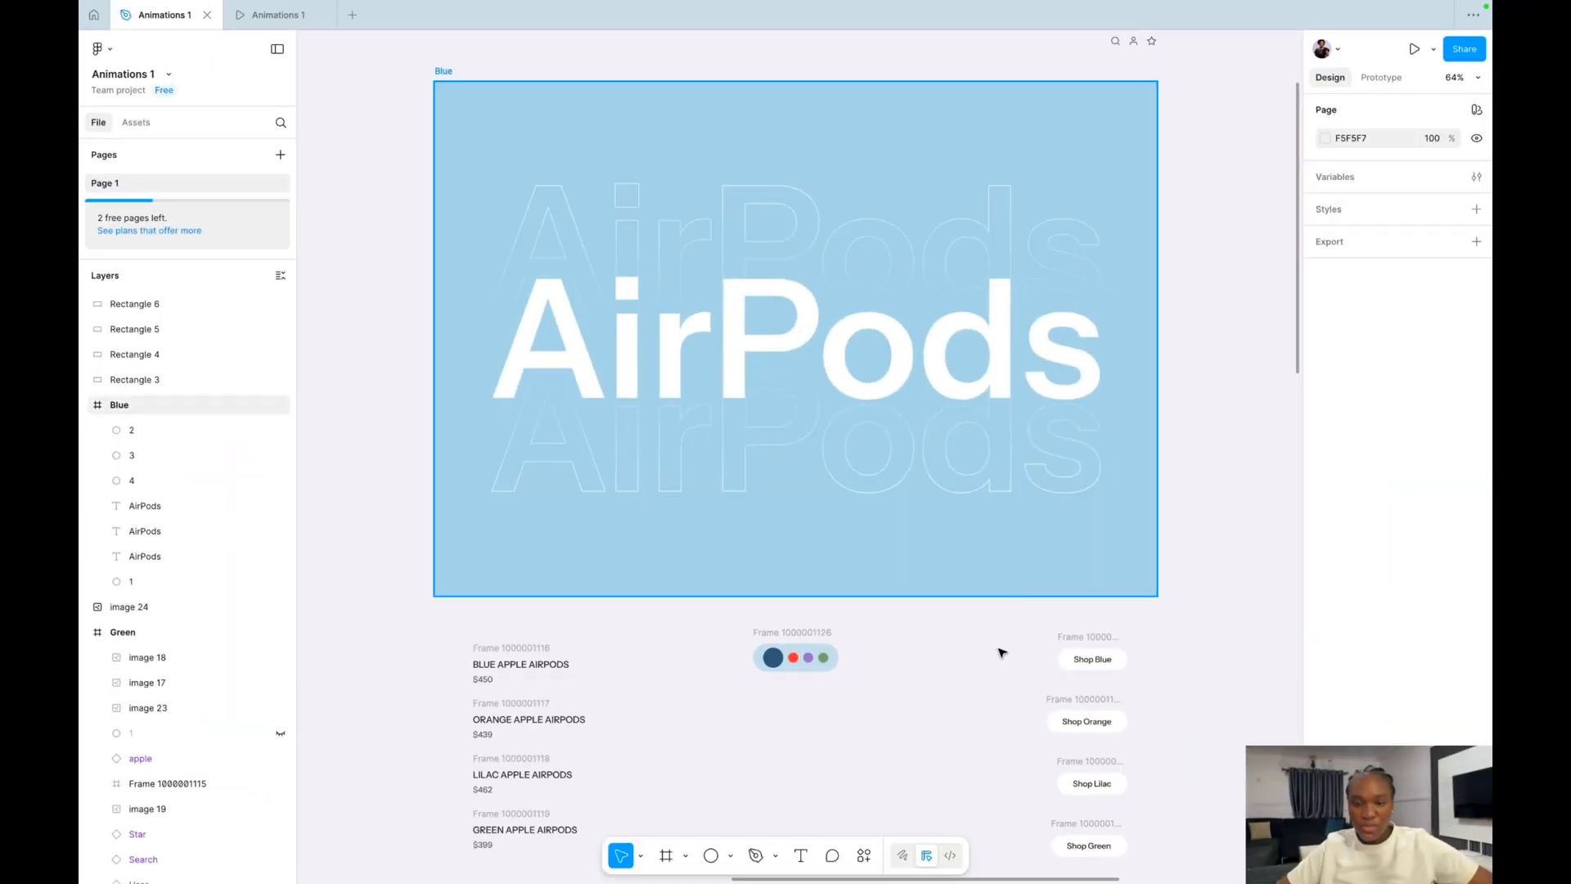
# Add the text "BLUE APPLE AIRPODS" in the empty area beside the product labels, with a copy beneath it reading "$450".
pyautogui.scroll(-2, 717, 657)
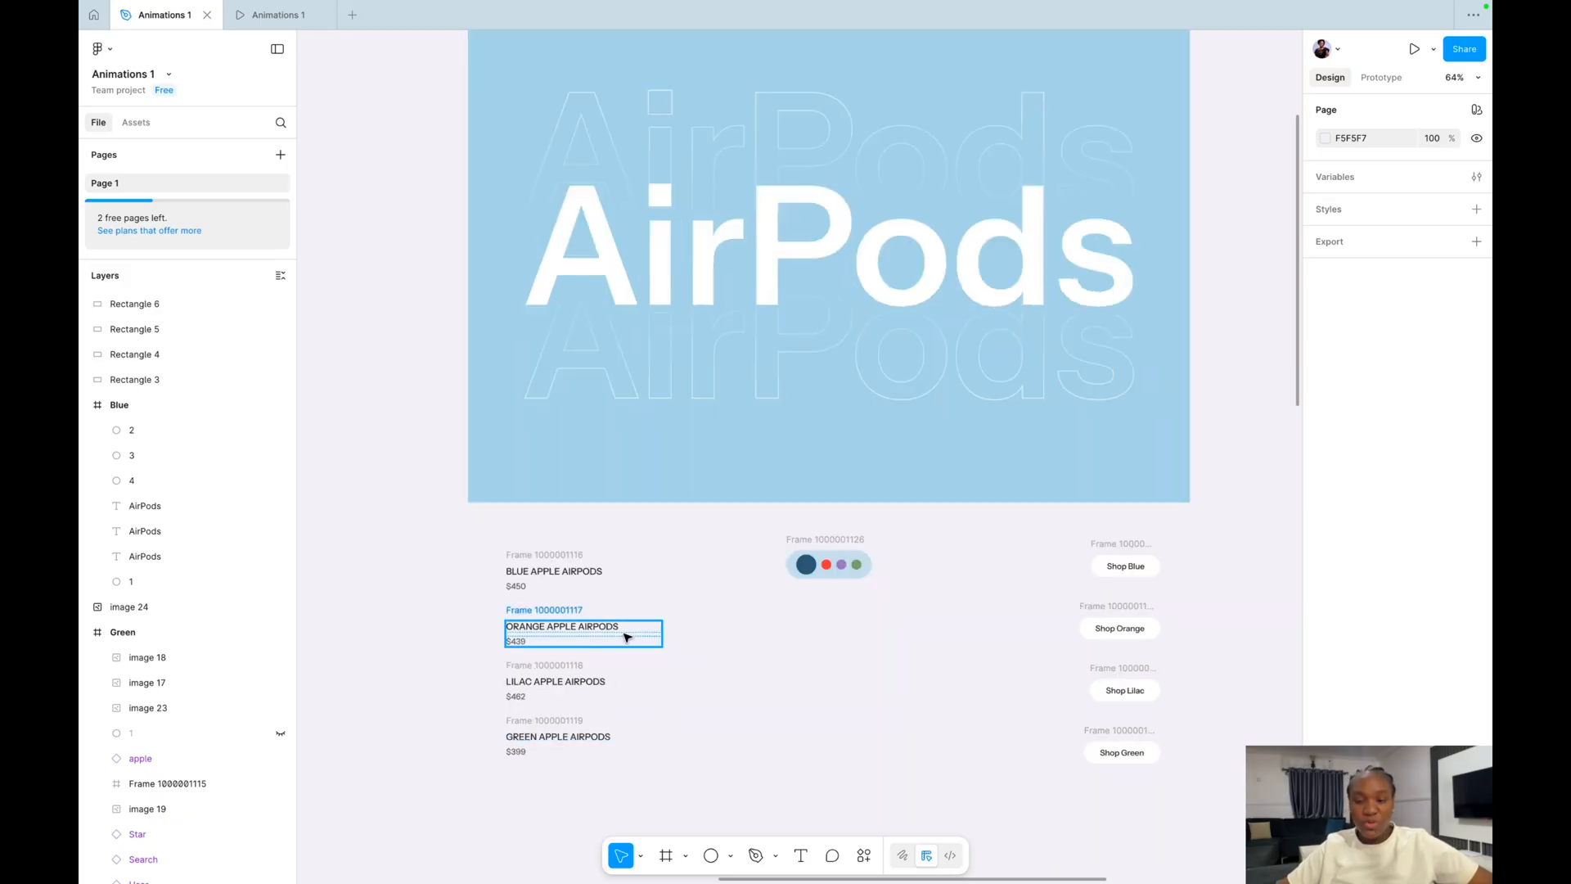
pyautogui.scroll(5, 537, 557)
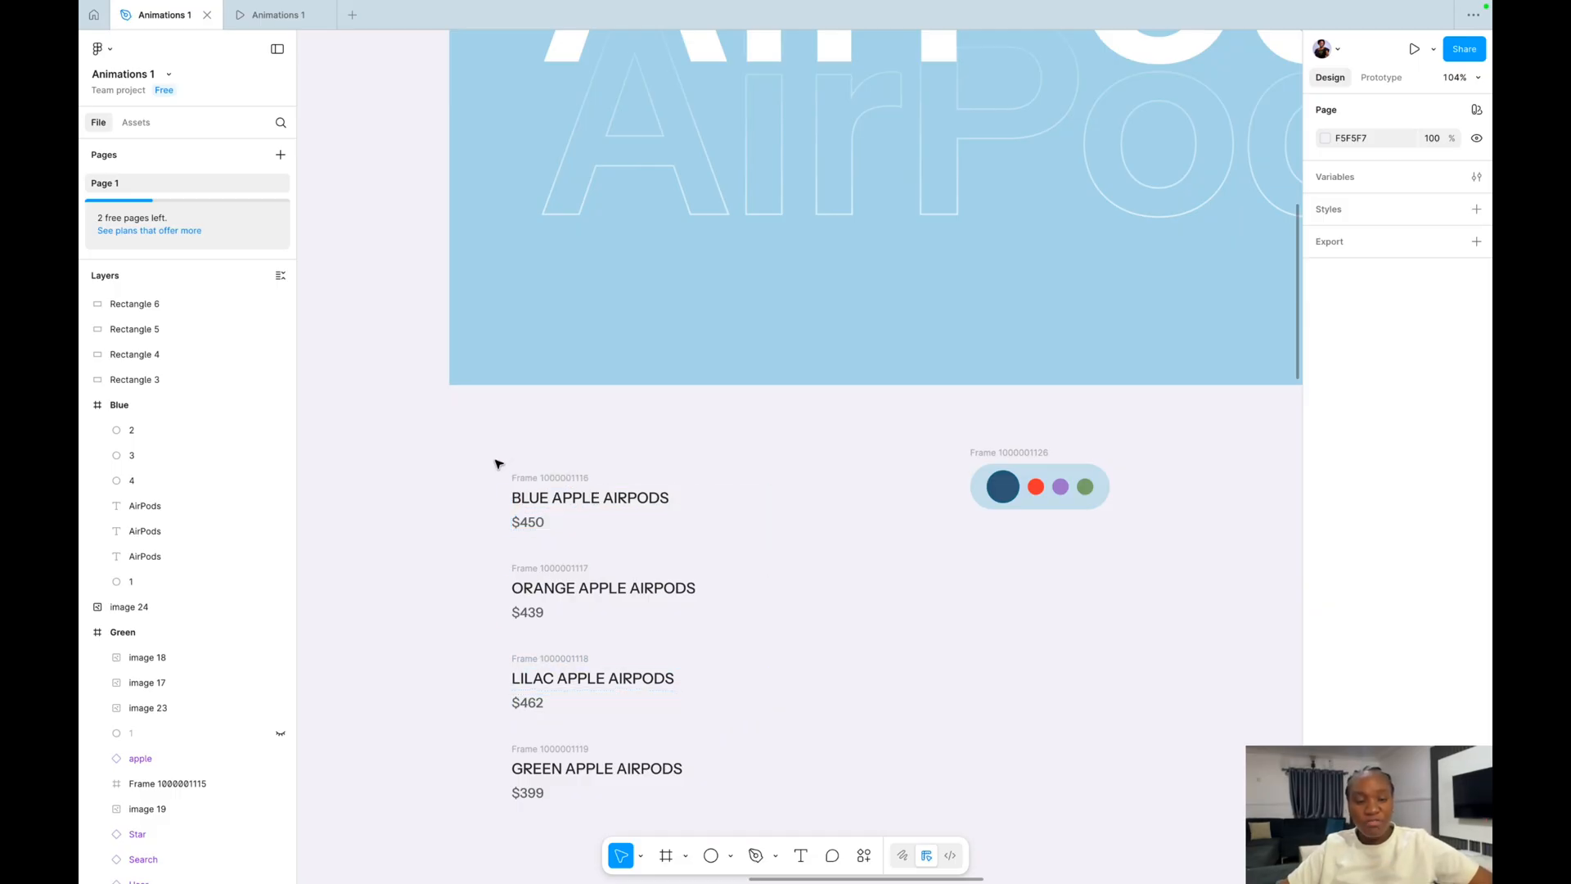
pyautogui.moveTo(486, 466); pyautogui.dragTo(789, 812)
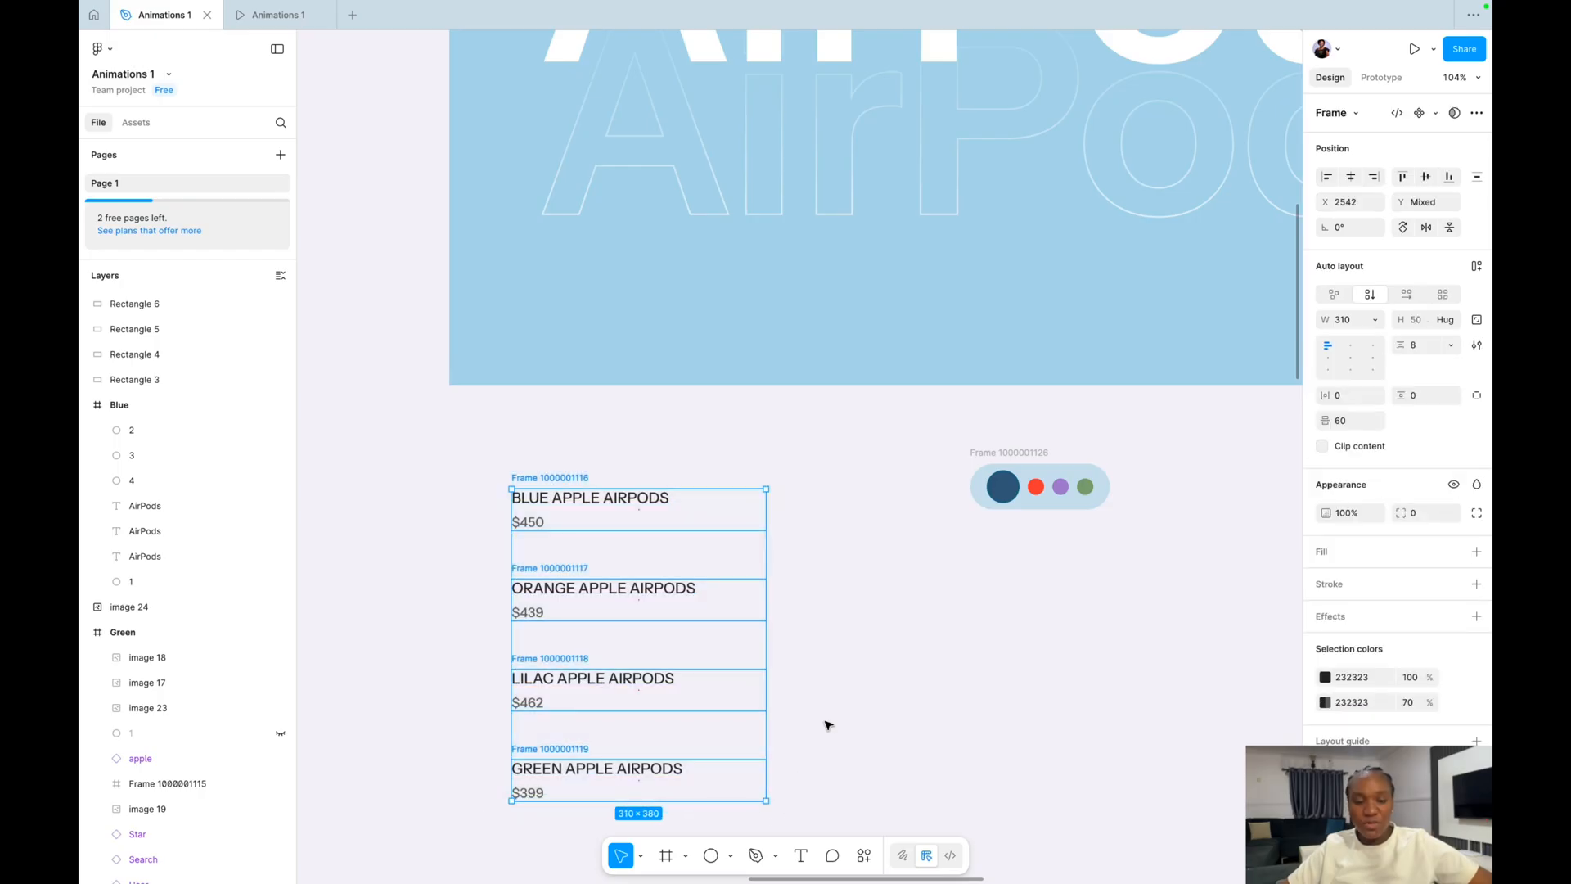
pyautogui.click(661, 626)
pyautogui.click(801, 856)
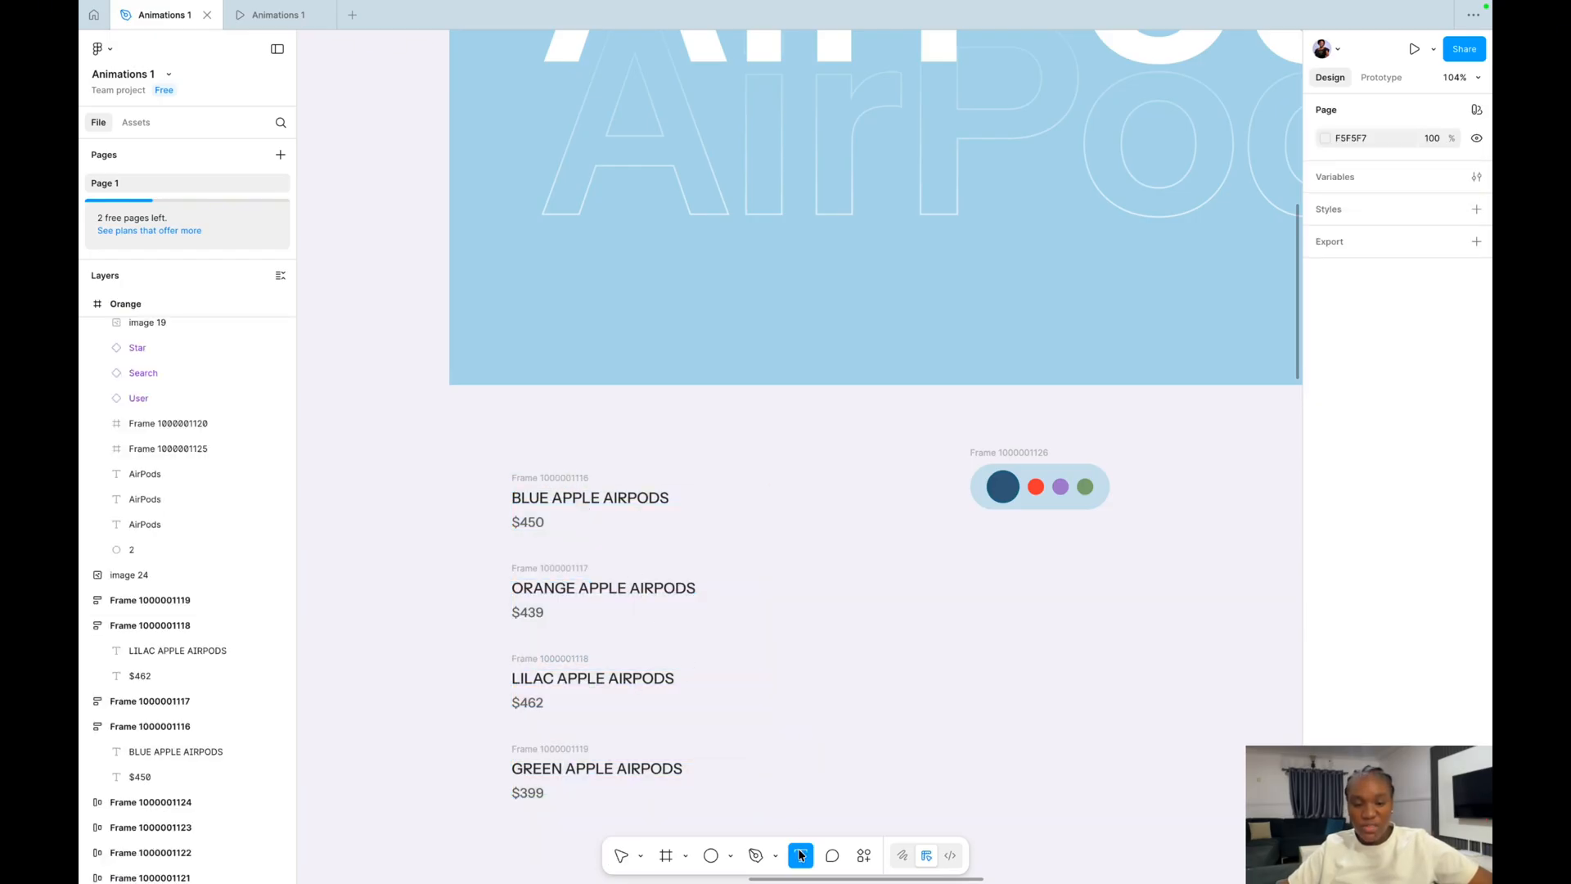
pyautogui.click(823, 651)
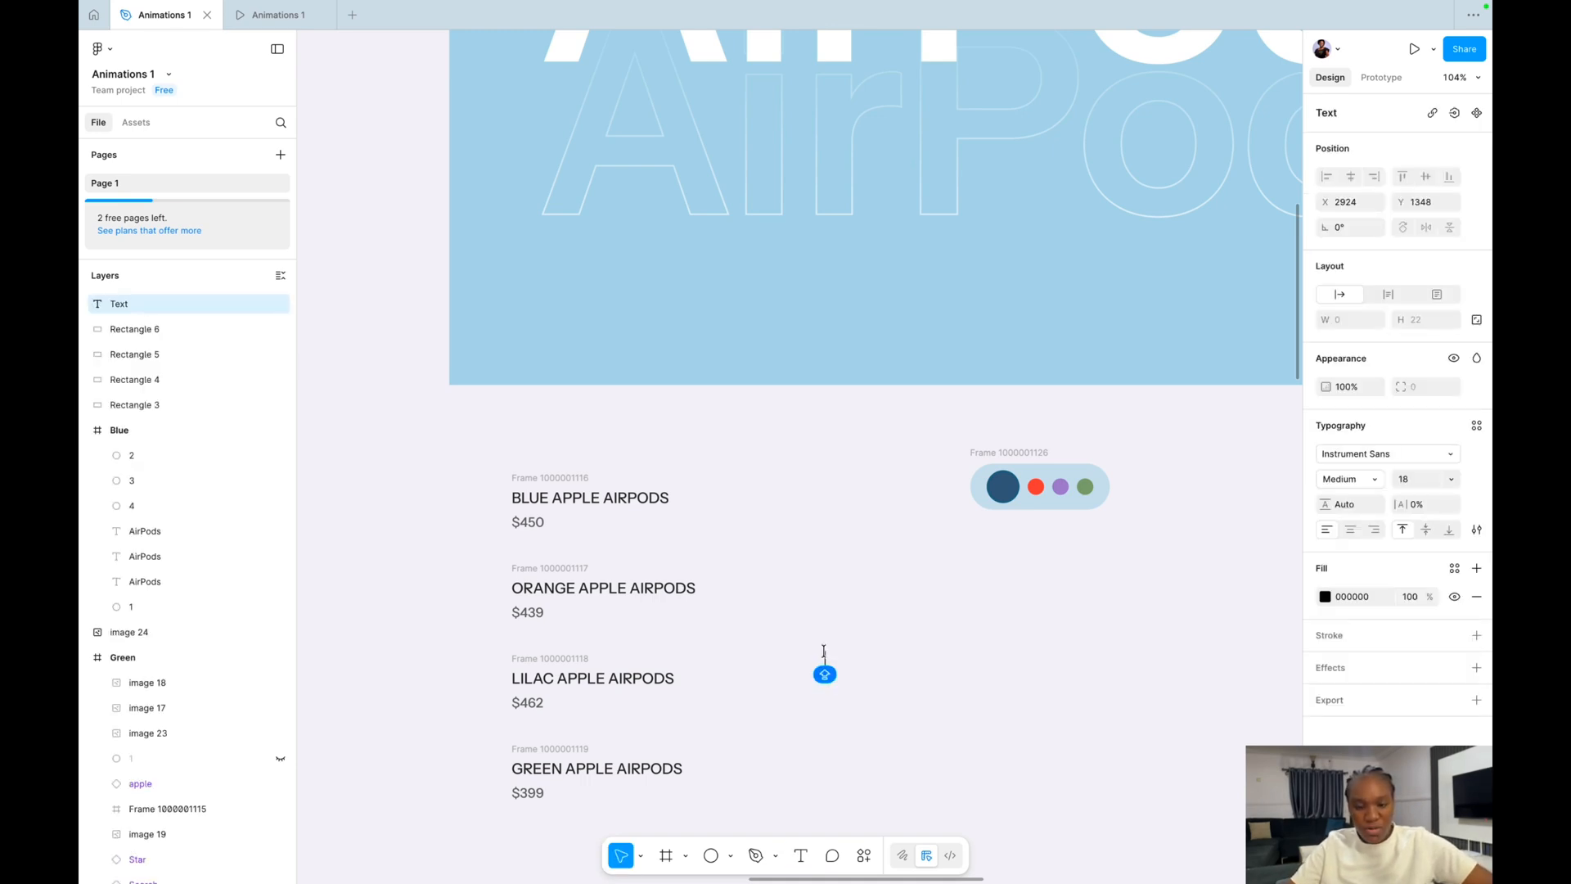
pyautogui.write('BLUE APPLE')
pyautogui.write('AIRPODS')
pyautogui.click(859, 601)
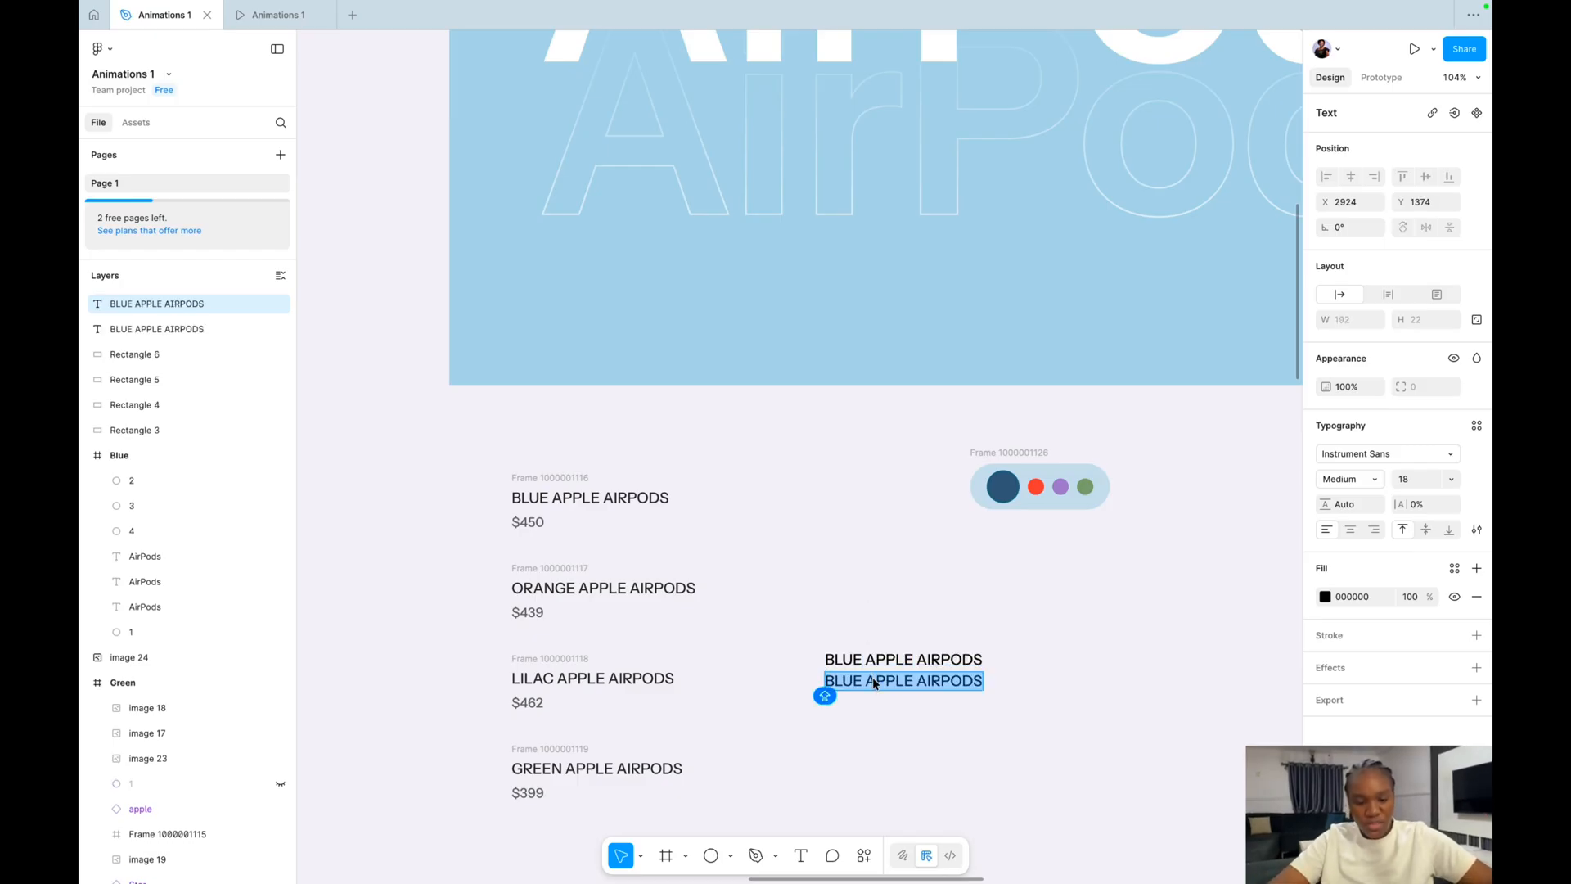
pyautogui.write('$450')
pyautogui.press('Escape')
# Set the new $450 text's font size to 16 and its fill to dark grey 4D4D4D, using 30 lightness.
pyautogui.click(1406, 481)
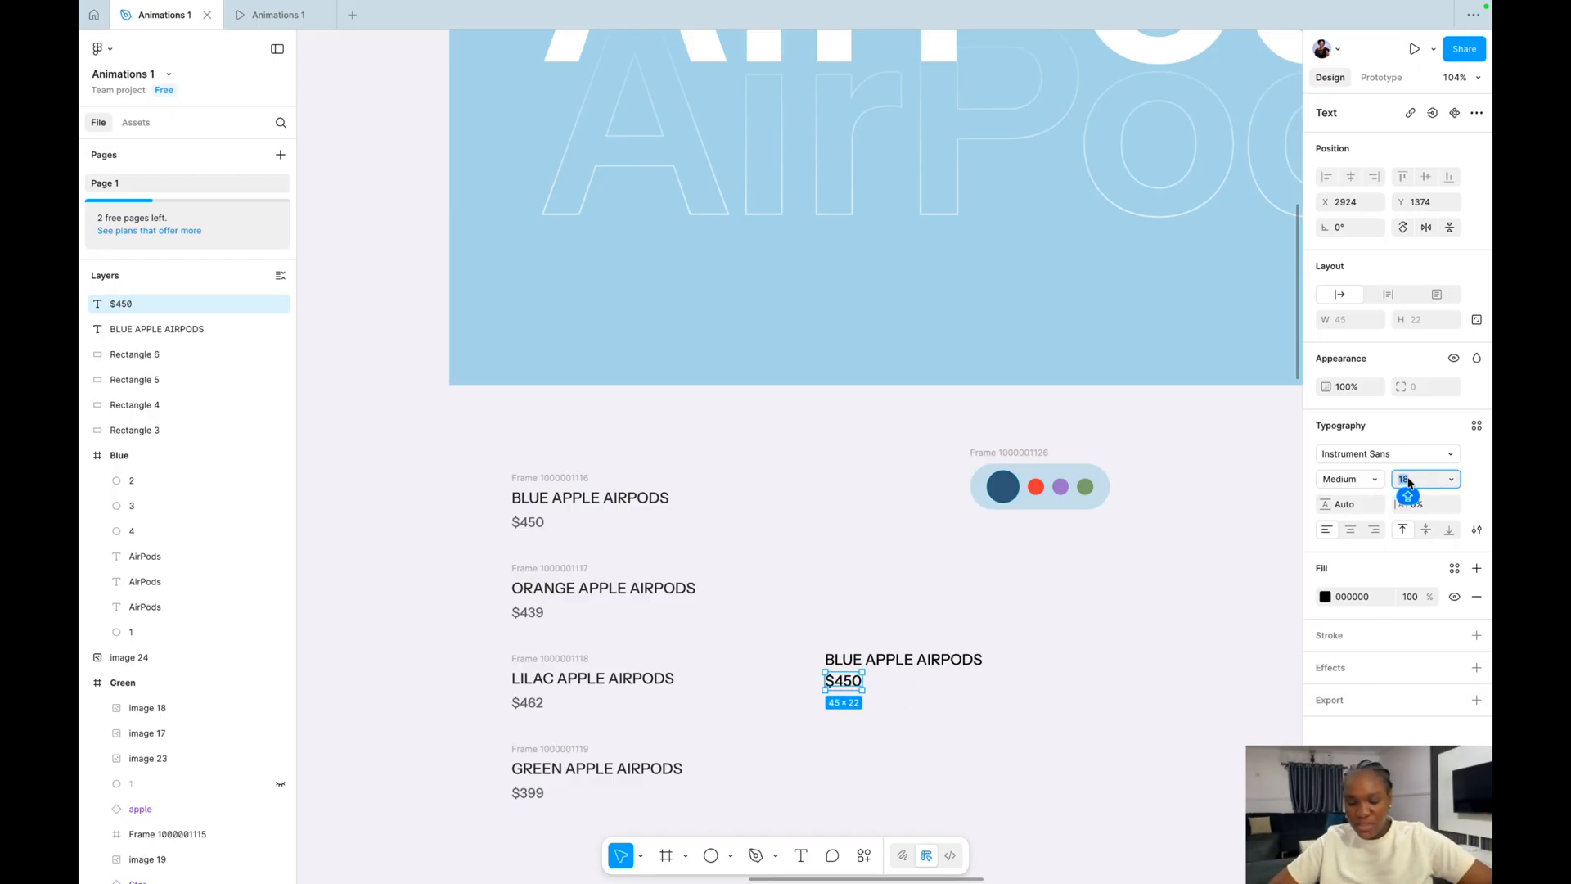
pyautogui.write('16')
pyautogui.press('Return')
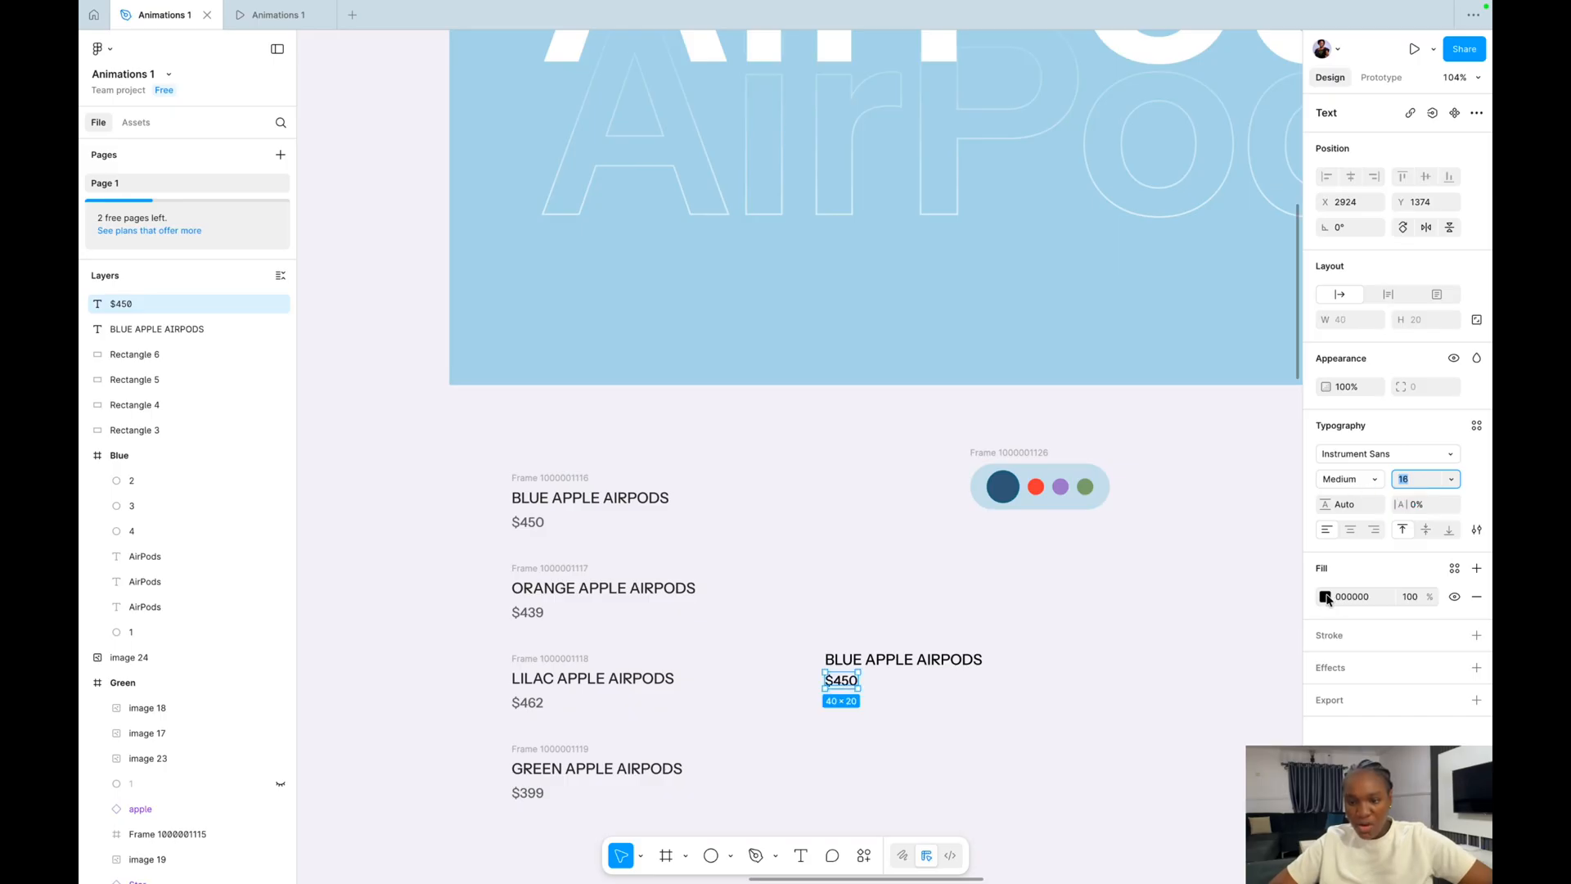
pyautogui.click(1325, 597)
pyautogui.click(1225, 754)
pyautogui.hotkey('shift', 'Up')
pyautogui.hotkey('shift', 'Up')
pyautogui.hotkey('shift', 'Up')
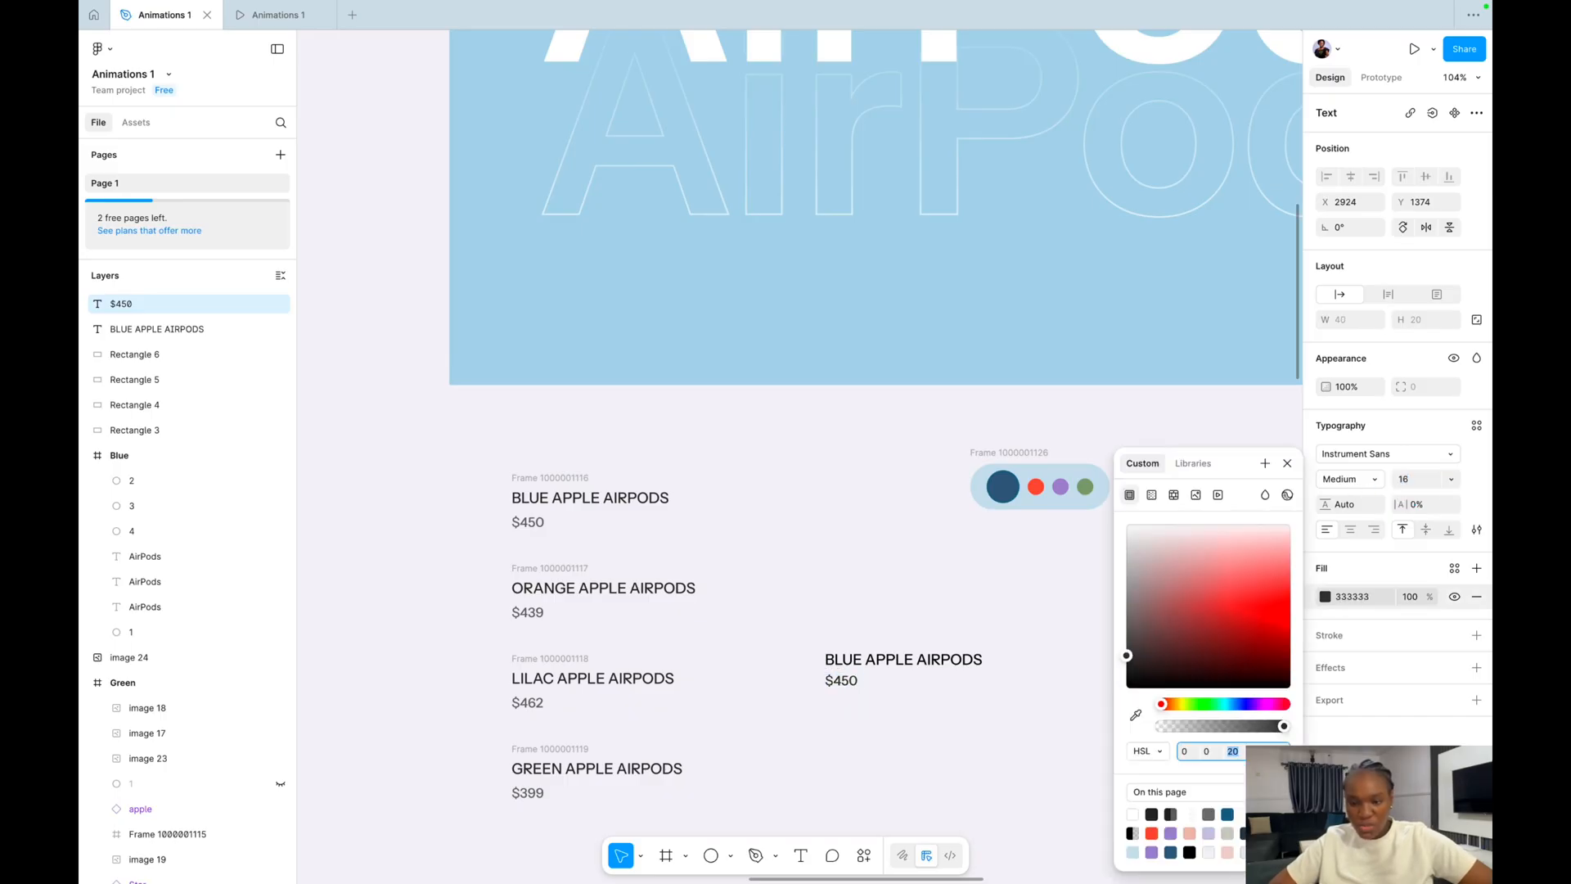
pyautogui.hotkey('shift', 'Up')
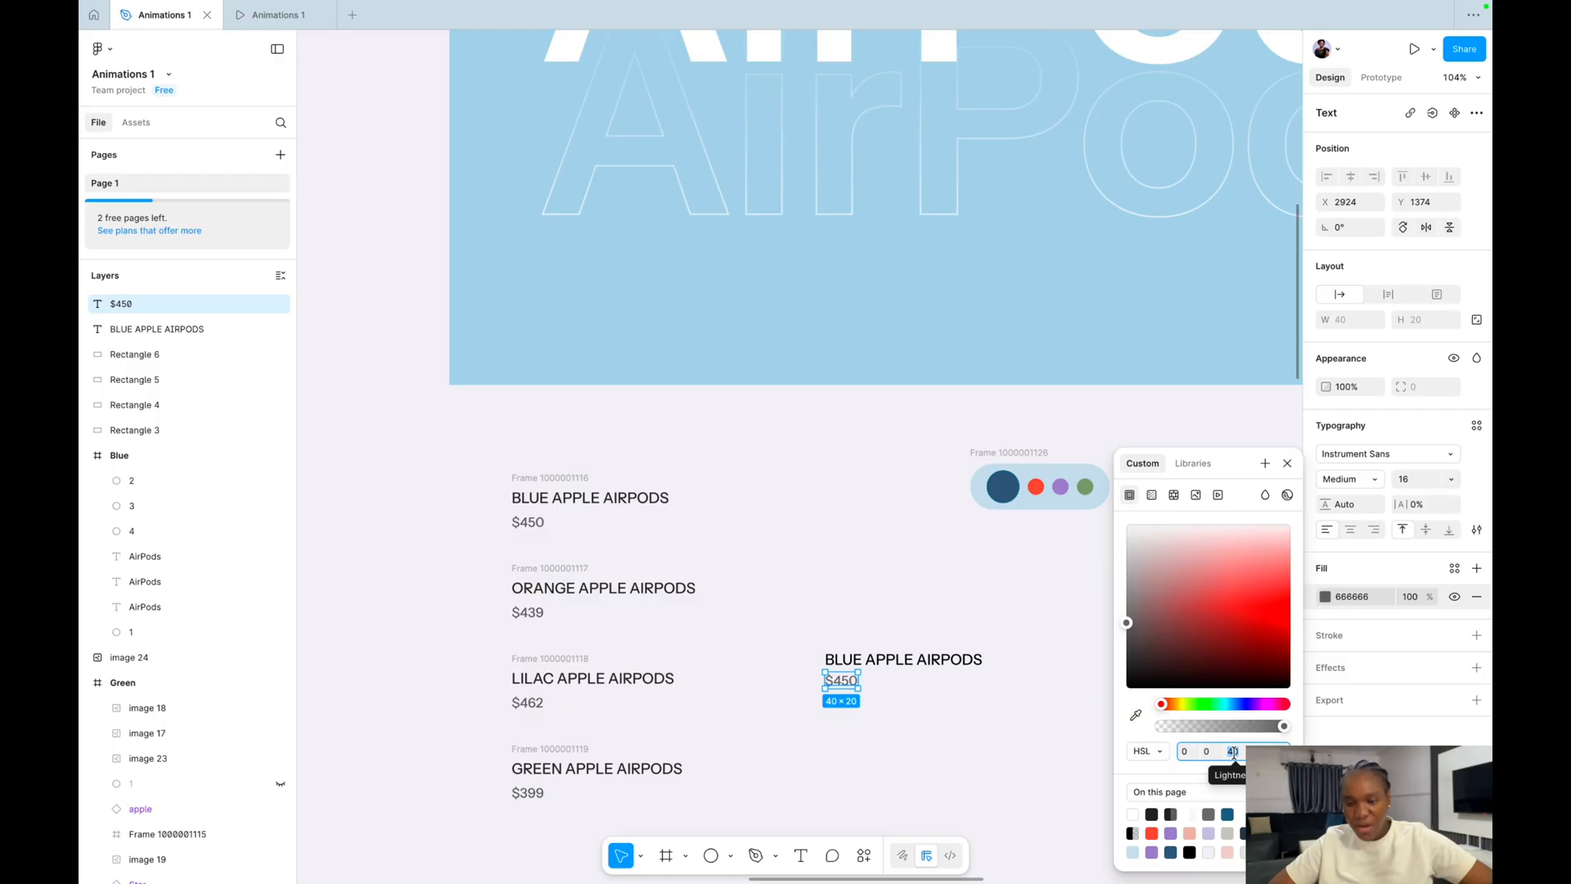
pyautogui.hotkey('shift', 'Down')
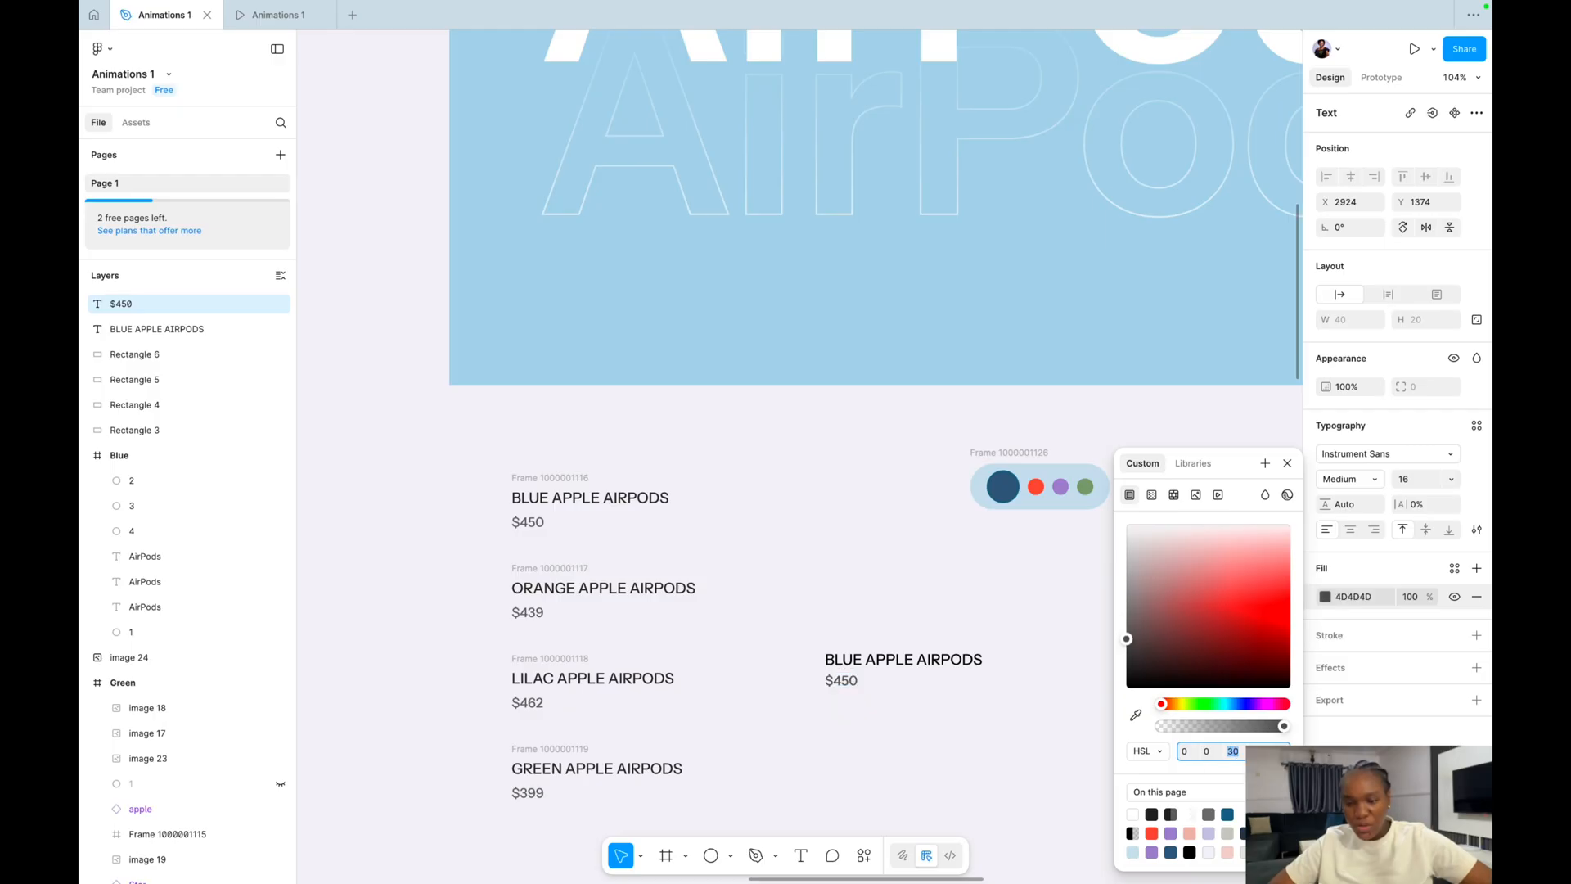
pyautogui.hotkey('shift', 'Up')
pyautogui.hotkey('shift', 'Down')
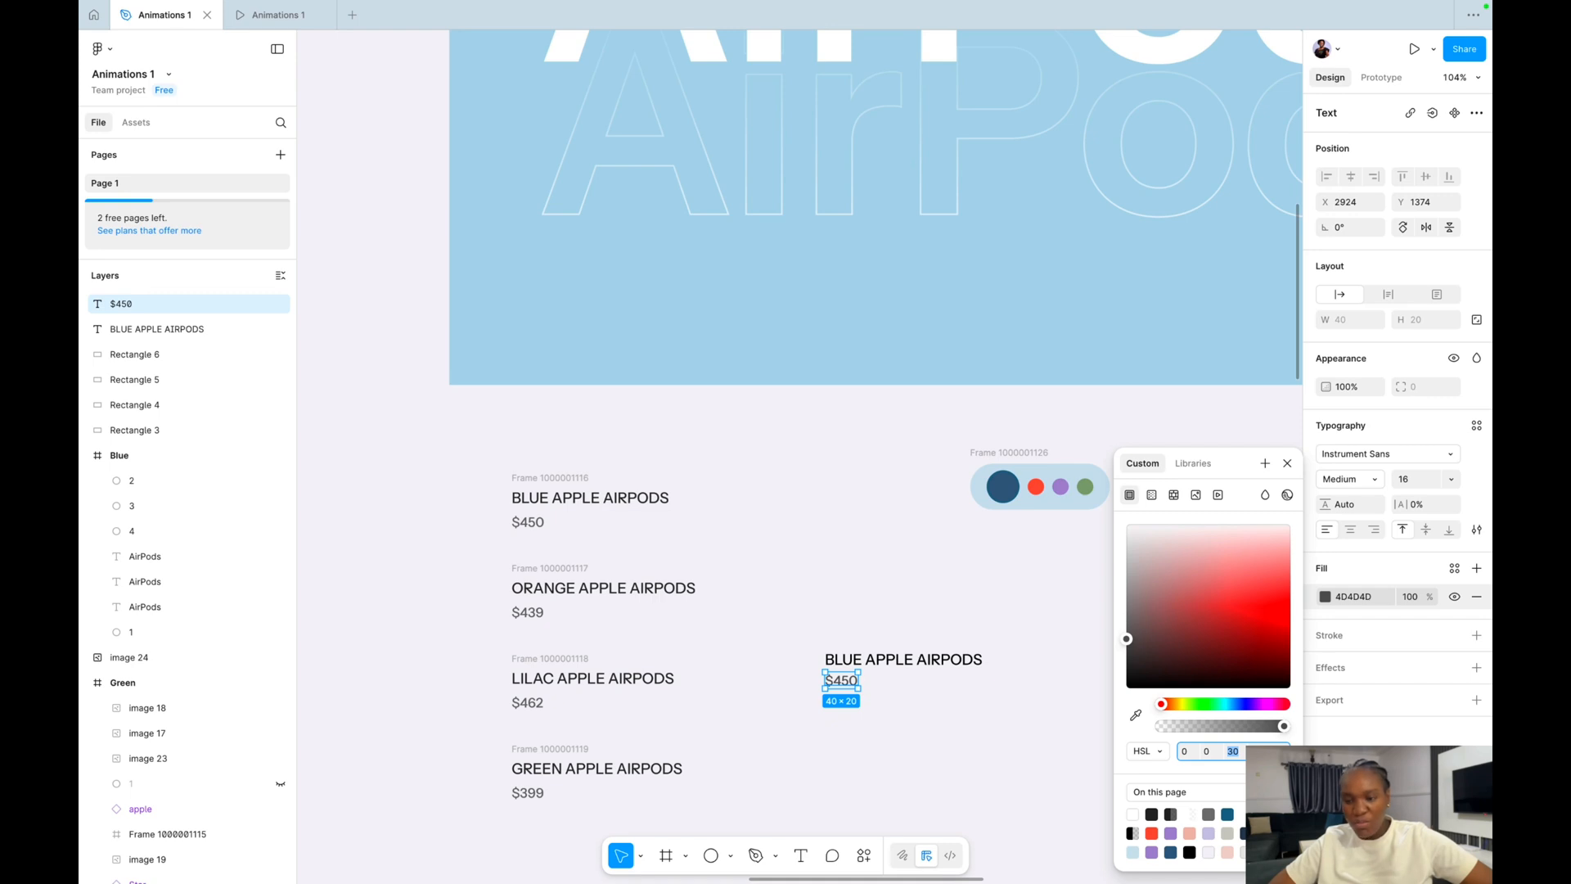
pyautogui.click(1080, 649)
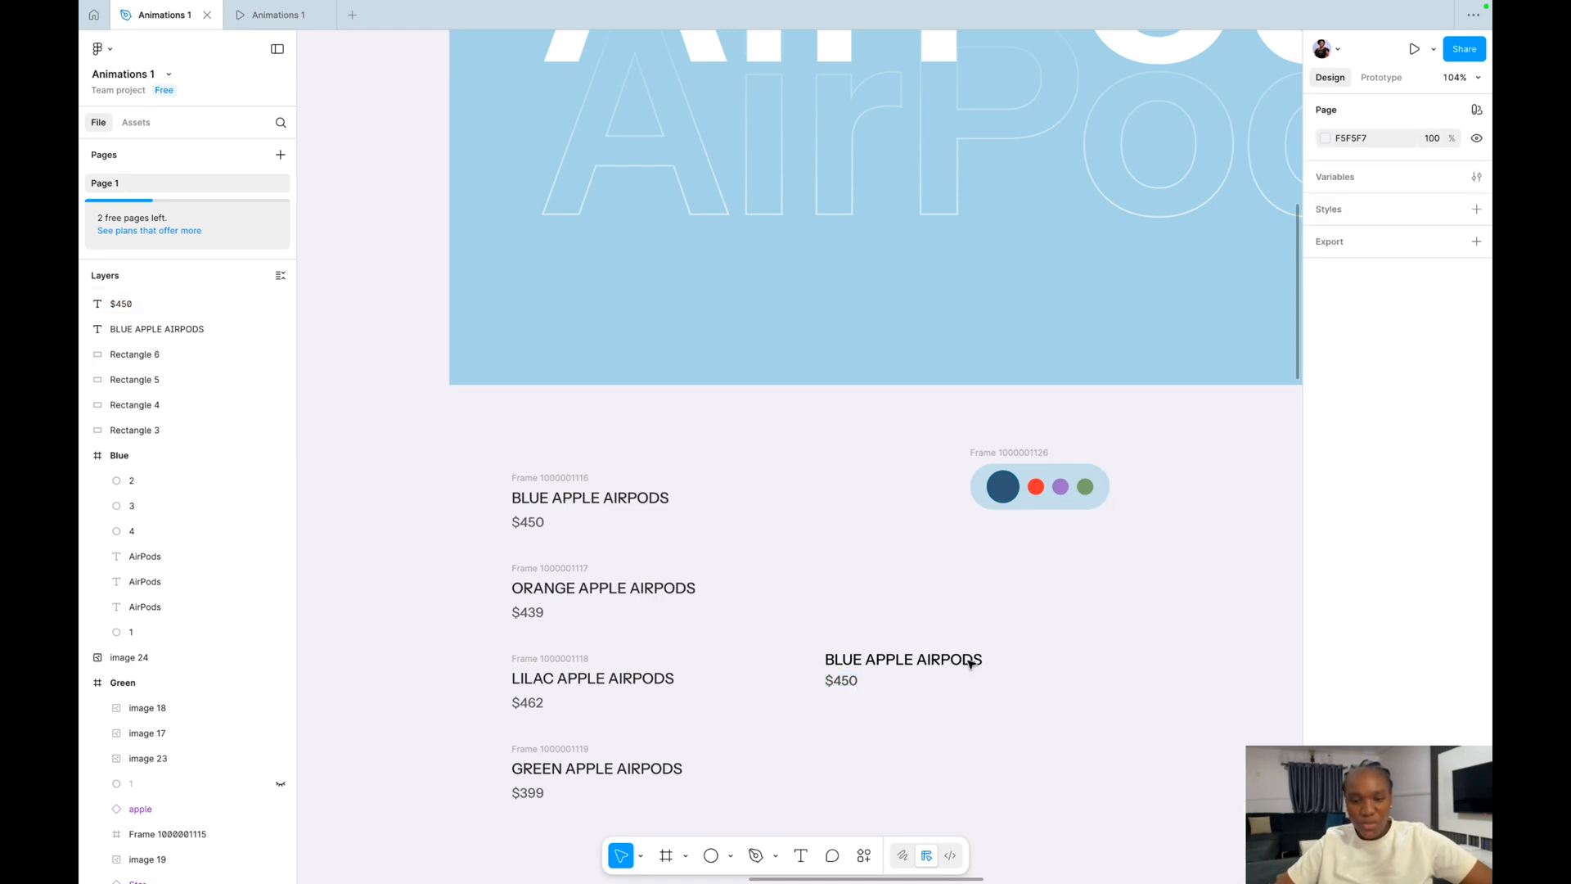
# Wrap the new product name and price in a vertical auto layout frame and move it aside to X 3046, Y 1338.
pyautogui.moveTo(819, 639); pyautogui.dragTo(934, 702)
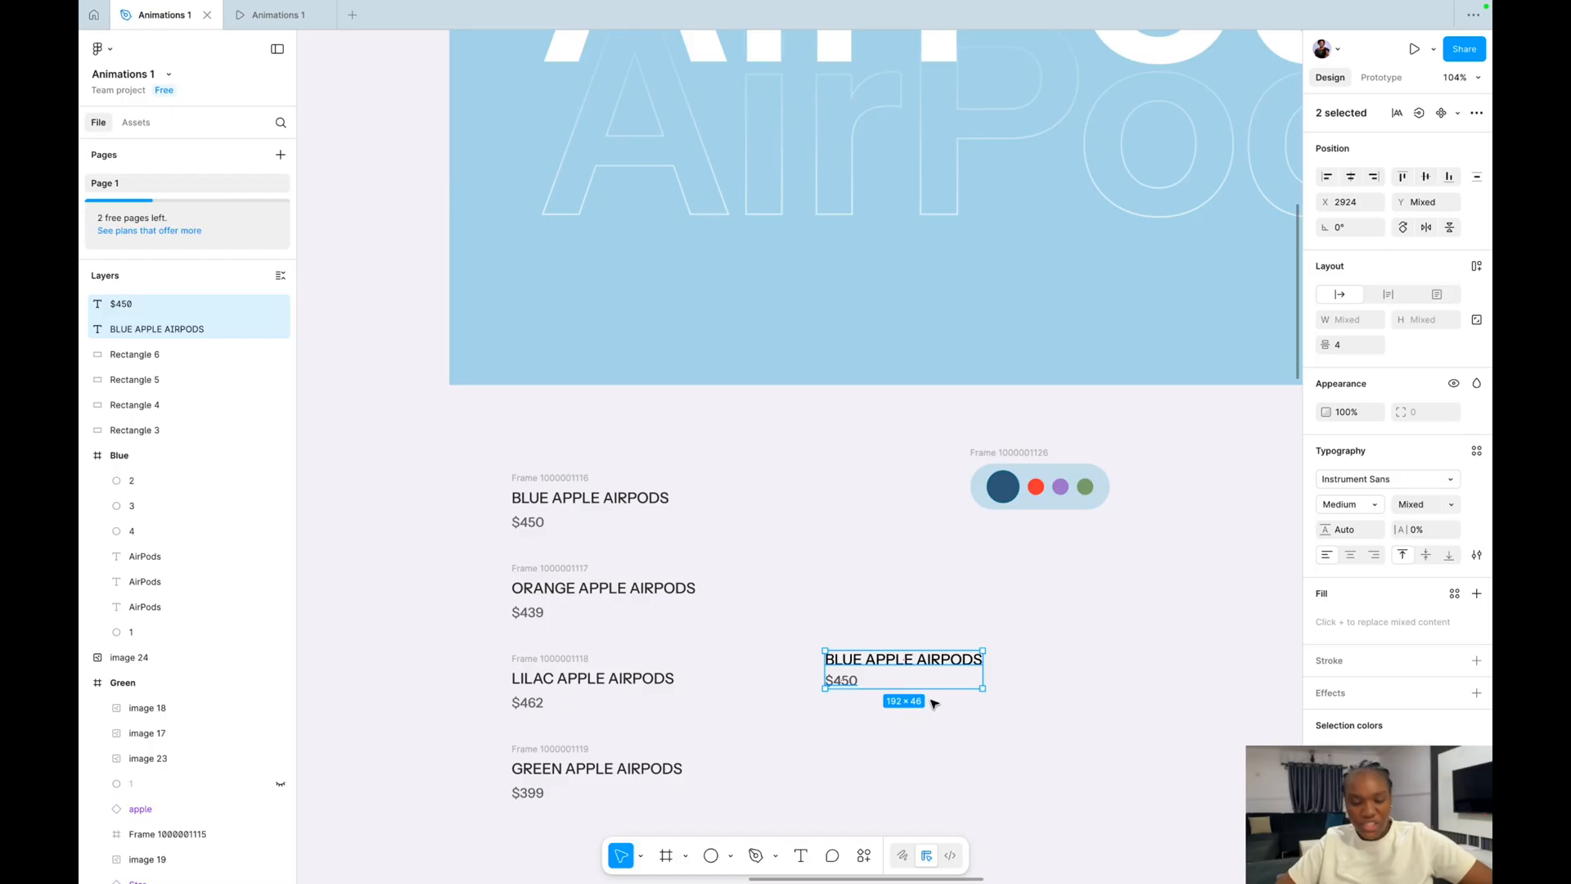
pyautogui.hotkey('shift', 'a')
pyautogui.moveTo(887, 641); pyautogui.dragTo(951, 631)
pyautogui.hscroll(-1, 490, 452)
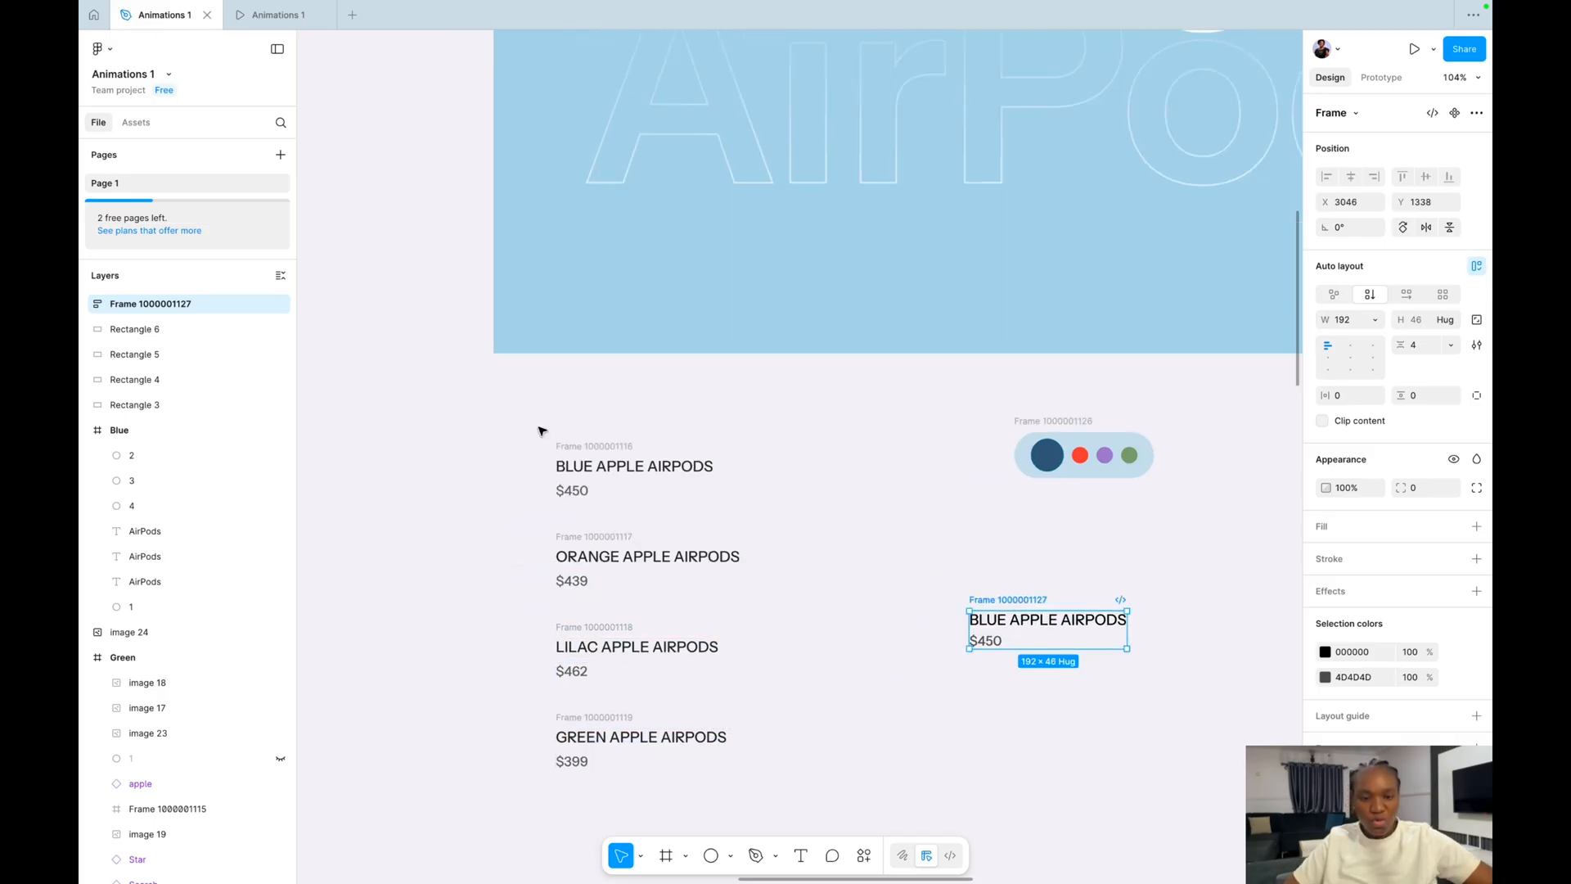
# Combine the four prepared product labels into one vertical auto layout frame, cropped to a height of 50 with its content clipped.
pyautogui.click(517, 418)
pyautogui.hscroll(-1, 517, 418)
pyautogui.moveTo(517, 394); pyautogui.dragTo(863, 795)
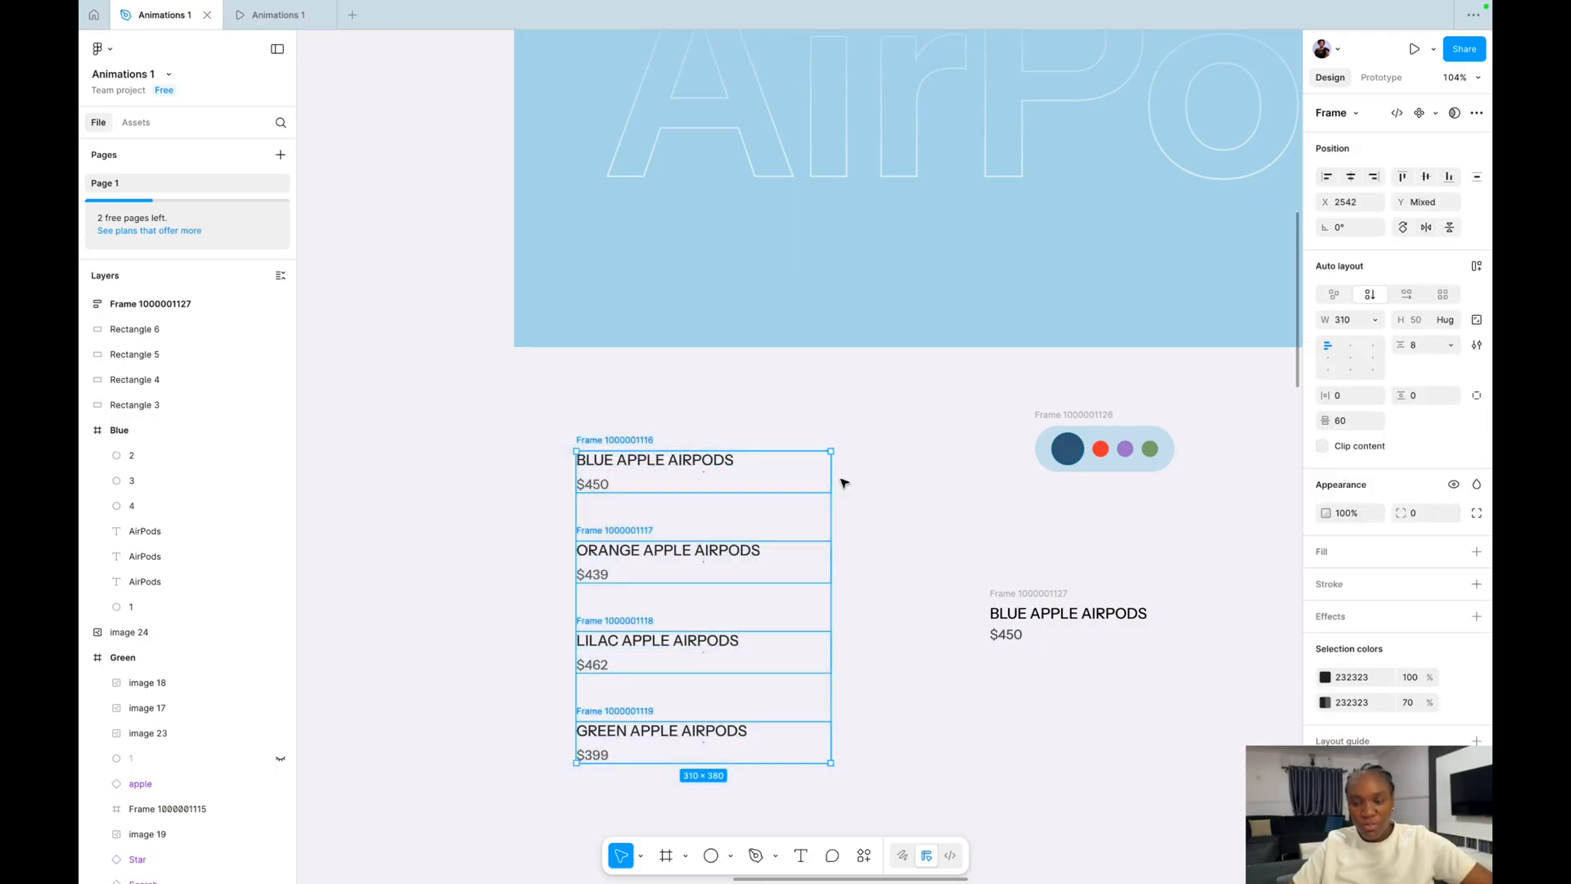
pyautogui.hotkey('shift', 'a')
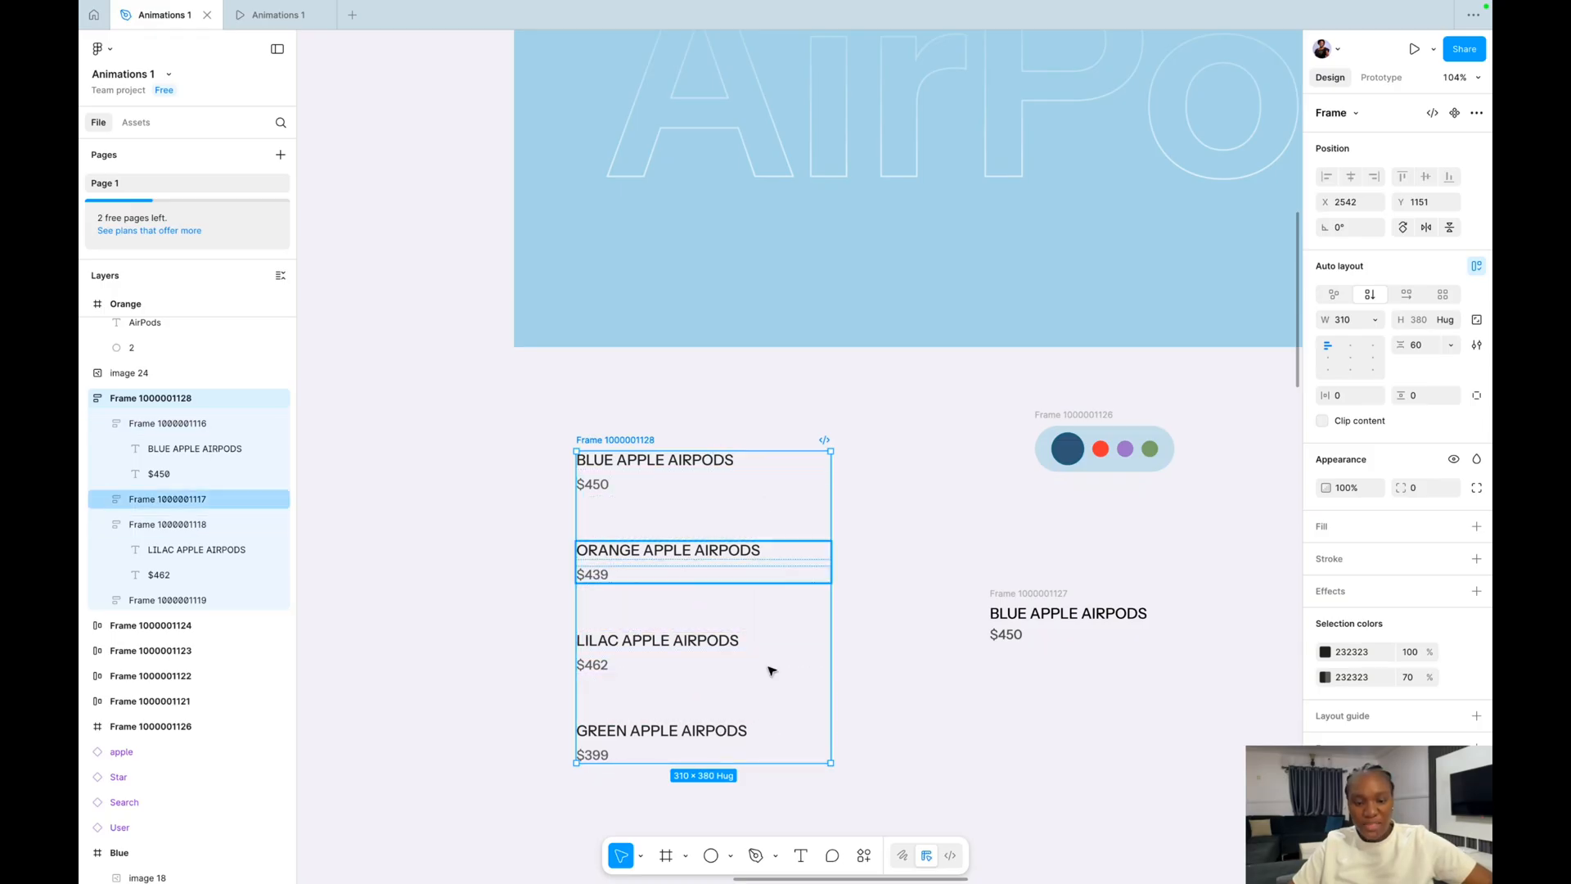
pyautogui.moveTo(760, 708); pyautogui.dragTo(772, 494)
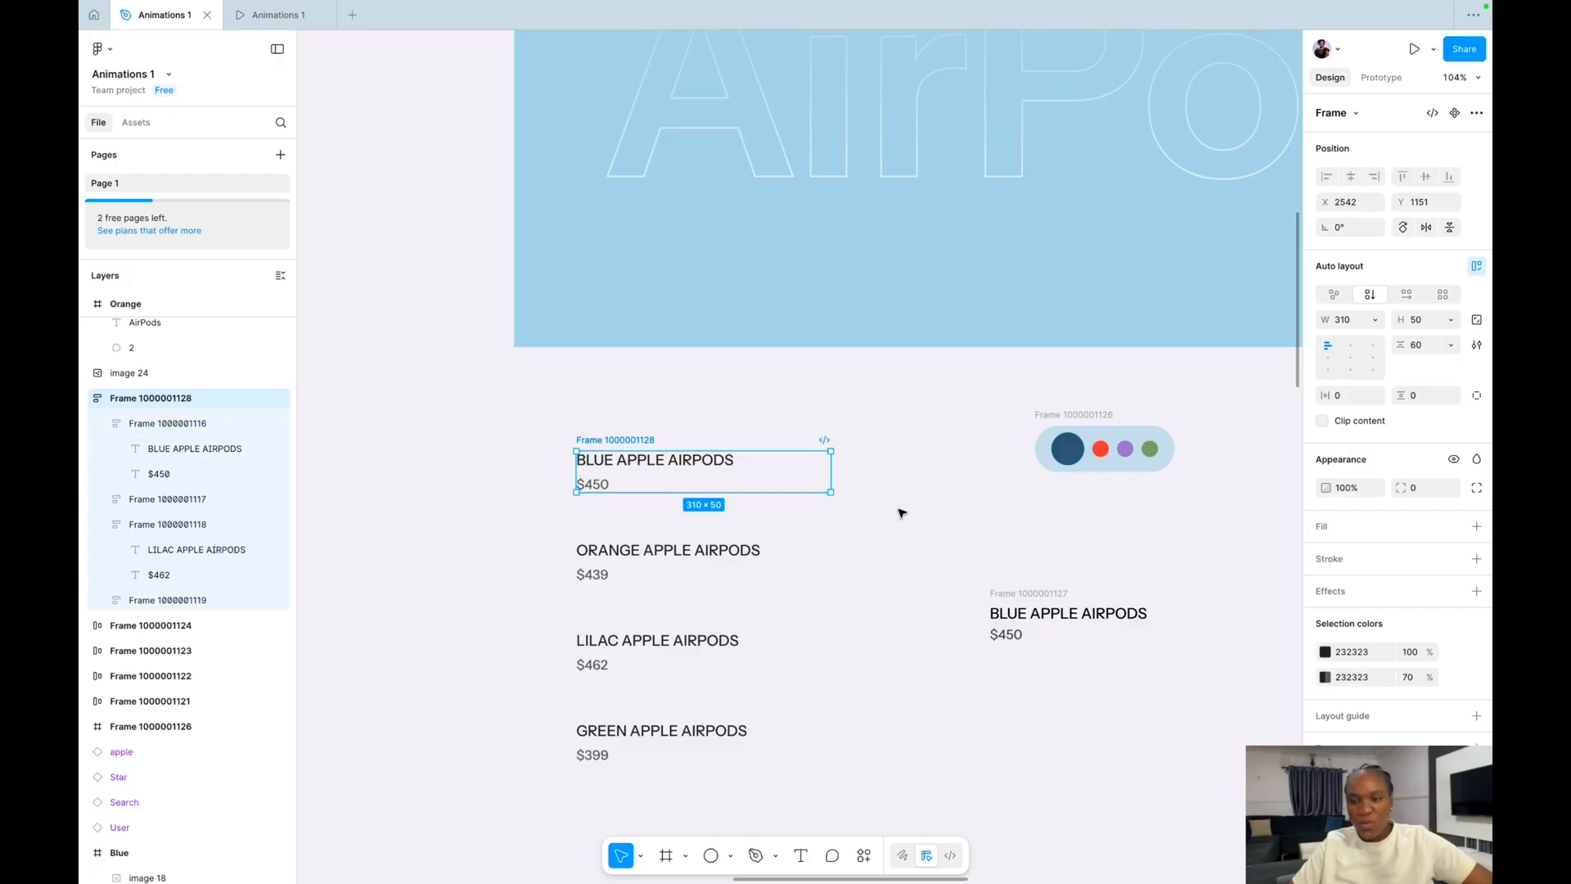
pyautogui.click(1322, 421)
# Move the clipped product label frame into the Blue frame's lower-left corner, at X 40 and Y 914.
pyautogui.scroll(2, 841, 482)
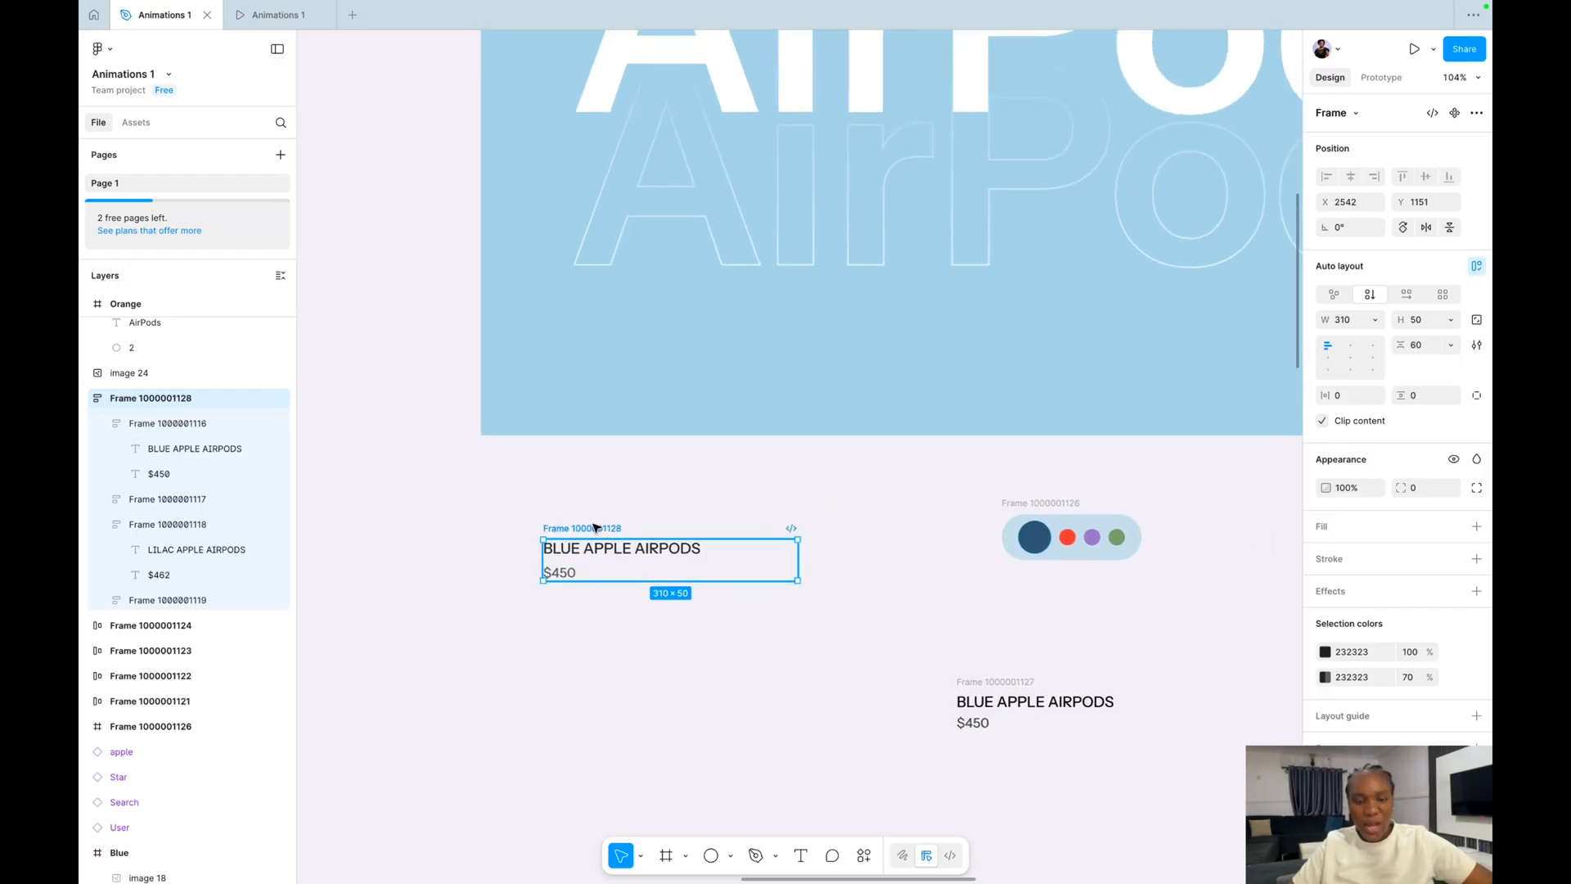
pyautogui.moveTo(598, 524); pyautogui.dragTo(584, 341)
pyautogui.hotkey('shift', 'Left')
pyautogui.hotkey('shift', 'Left')
pyautogui.press('Left')
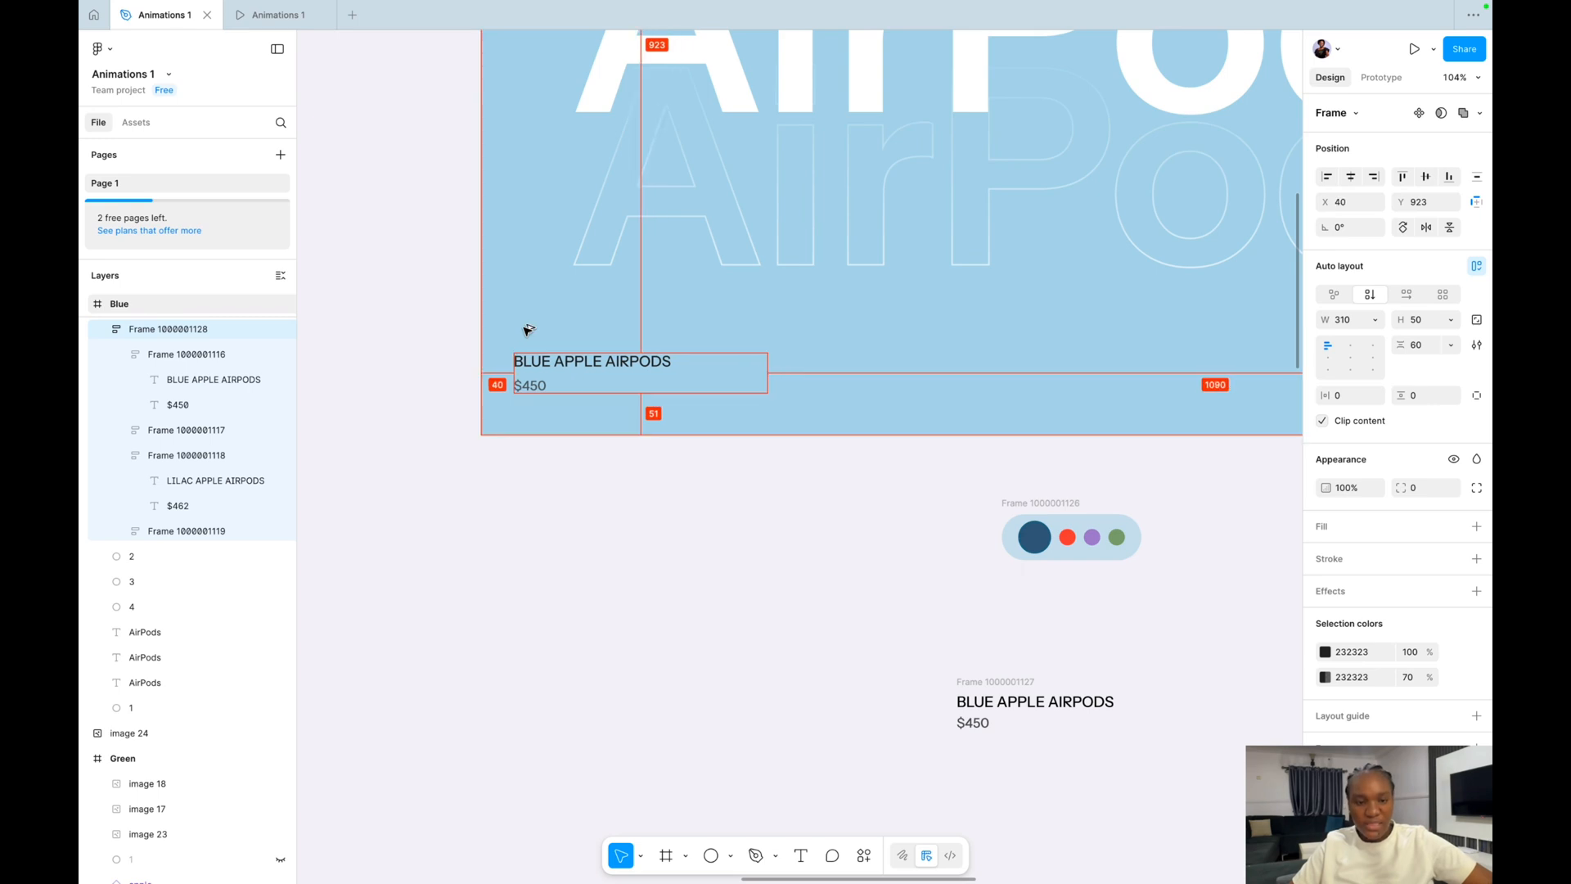
pyautogui.press('Down')
pyautogui.hotkey('shift', 'Down')
pyautogui.scroll(-4, 510, 344)
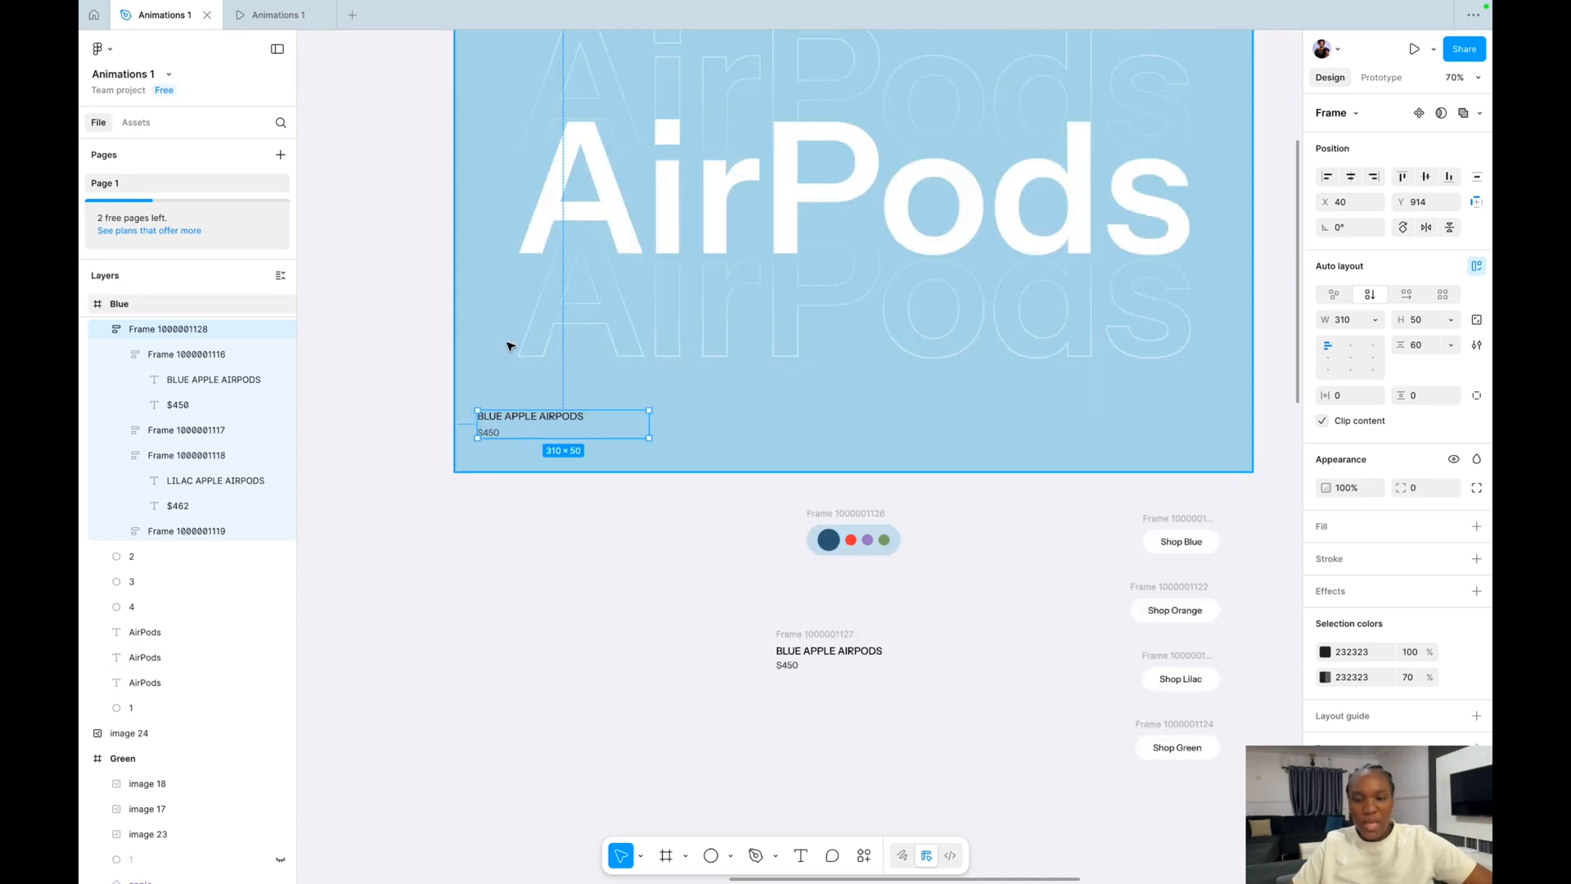
pyautogui.scroll(2, 532, 323)
pyautogui.scroll(-3, 1102, 645)
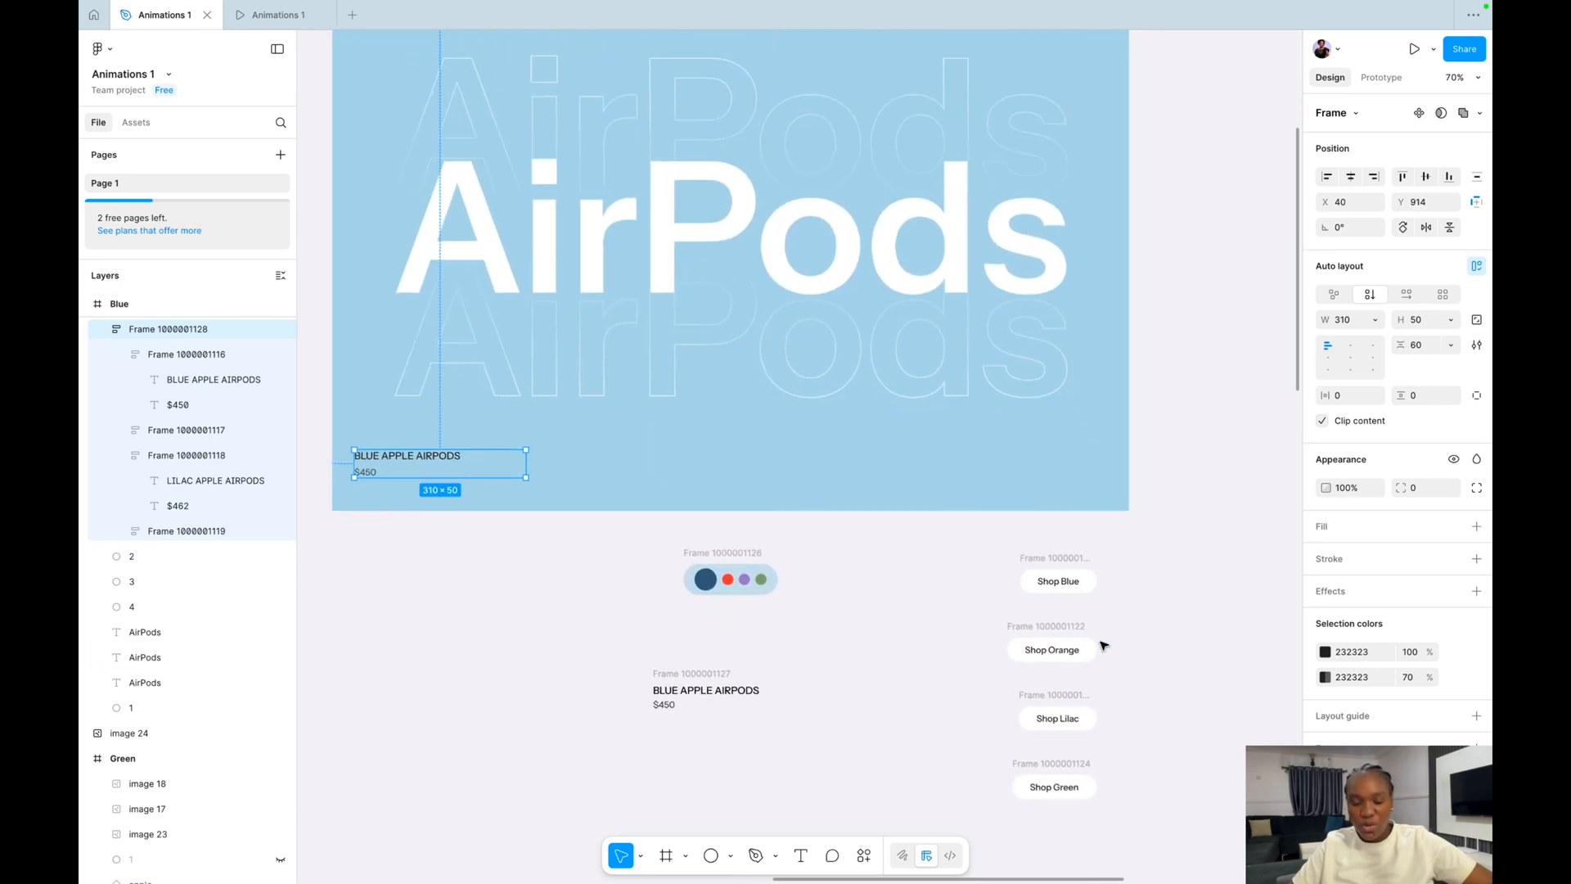
# Combine the four shop buttons into one vertical auto layout frame, cropped to a height of 47 with its content clipped.
pyautogui.click(977, 489)
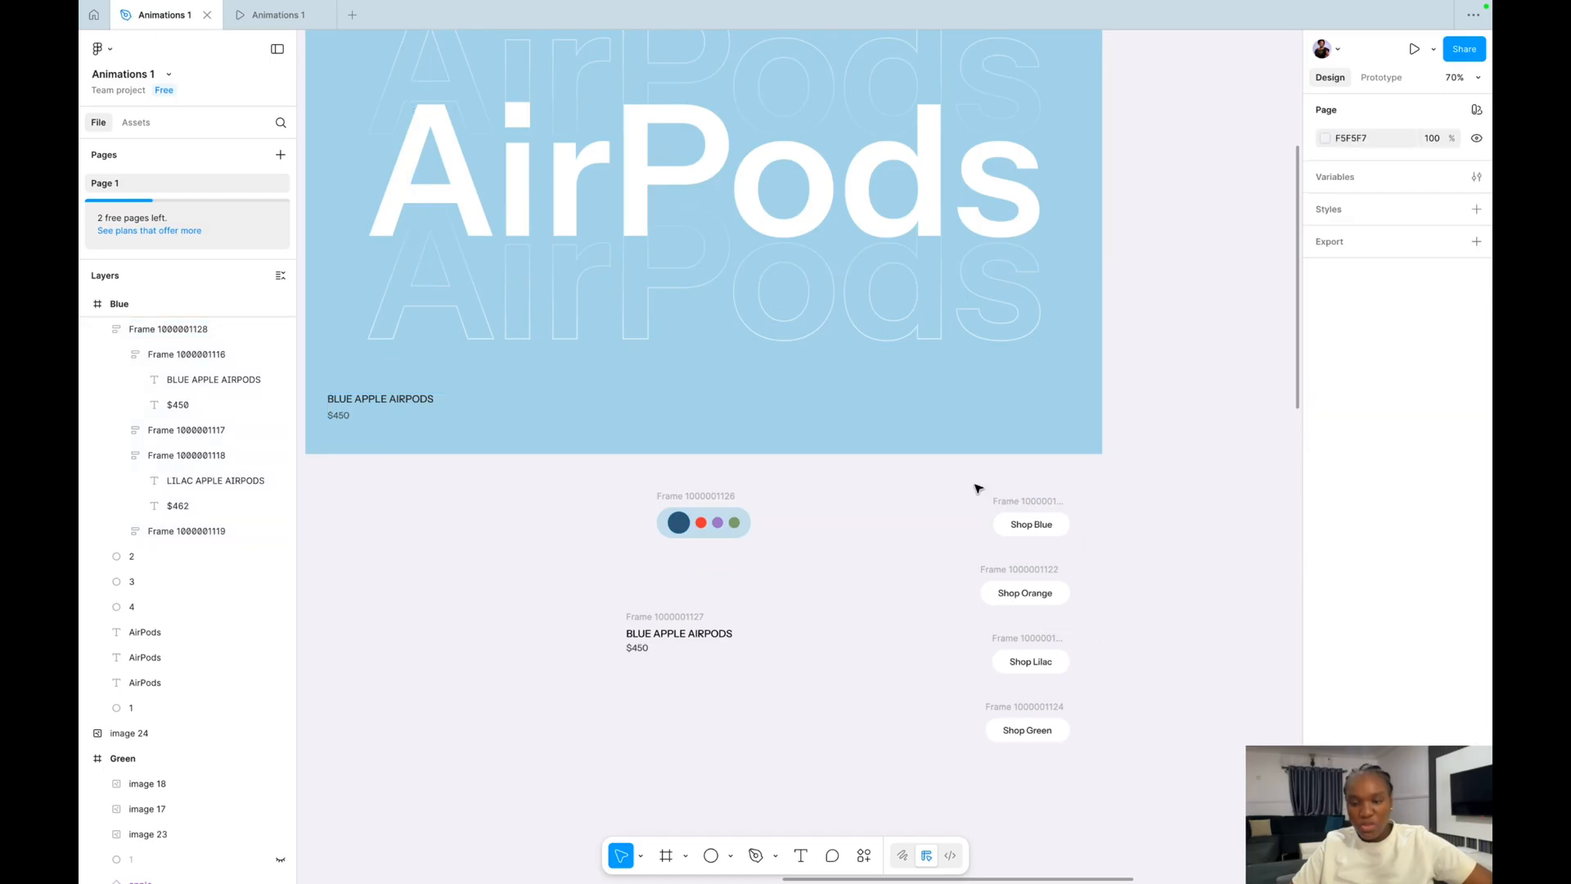
pyautogui.scroll(-2, 977, 489)
pyautogui.scroll(3, 974, 515)
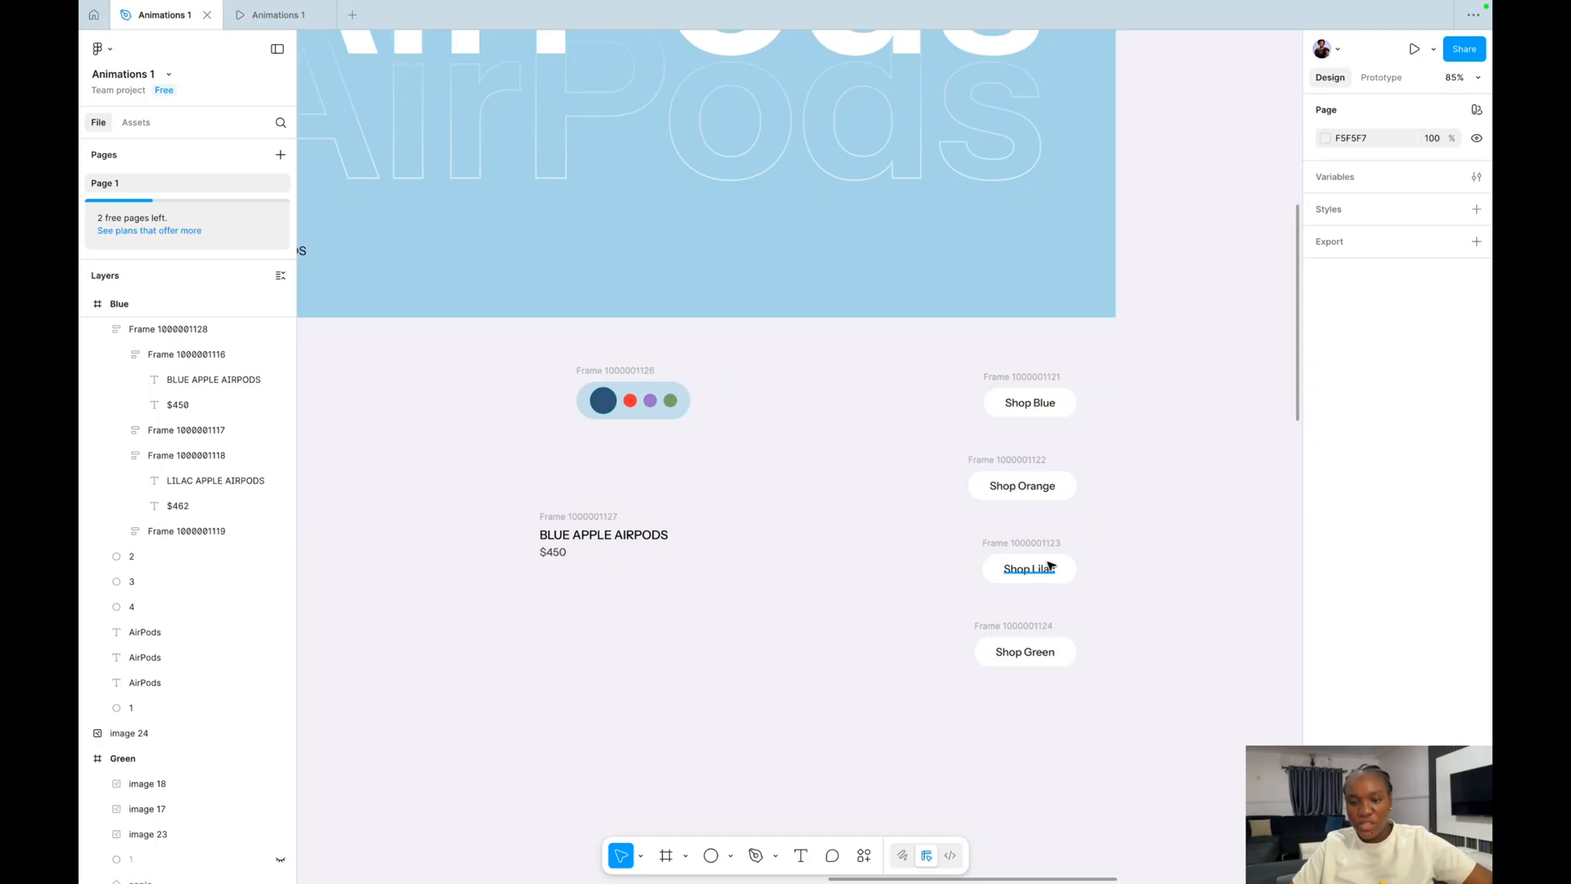
pyautogui.moveTo(900, 340); pyautogui.dragTo(1130, 755)
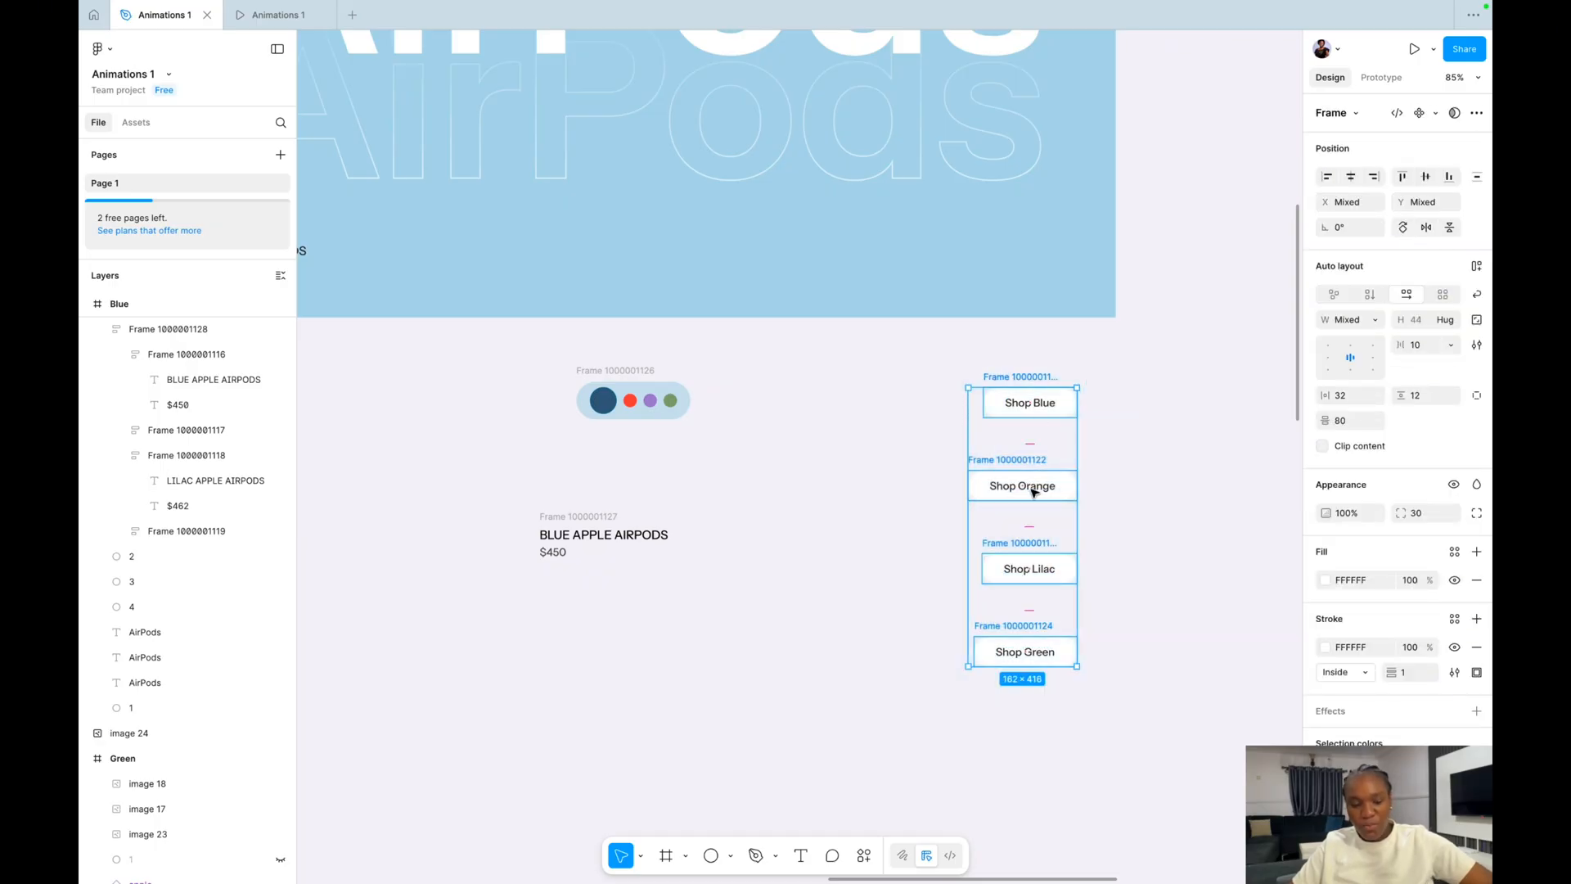
pyautogui.hotkey('shift', 'a')
pyautogui.moveTo(1044, 665); pyautogui.dragTo(1053, 420)
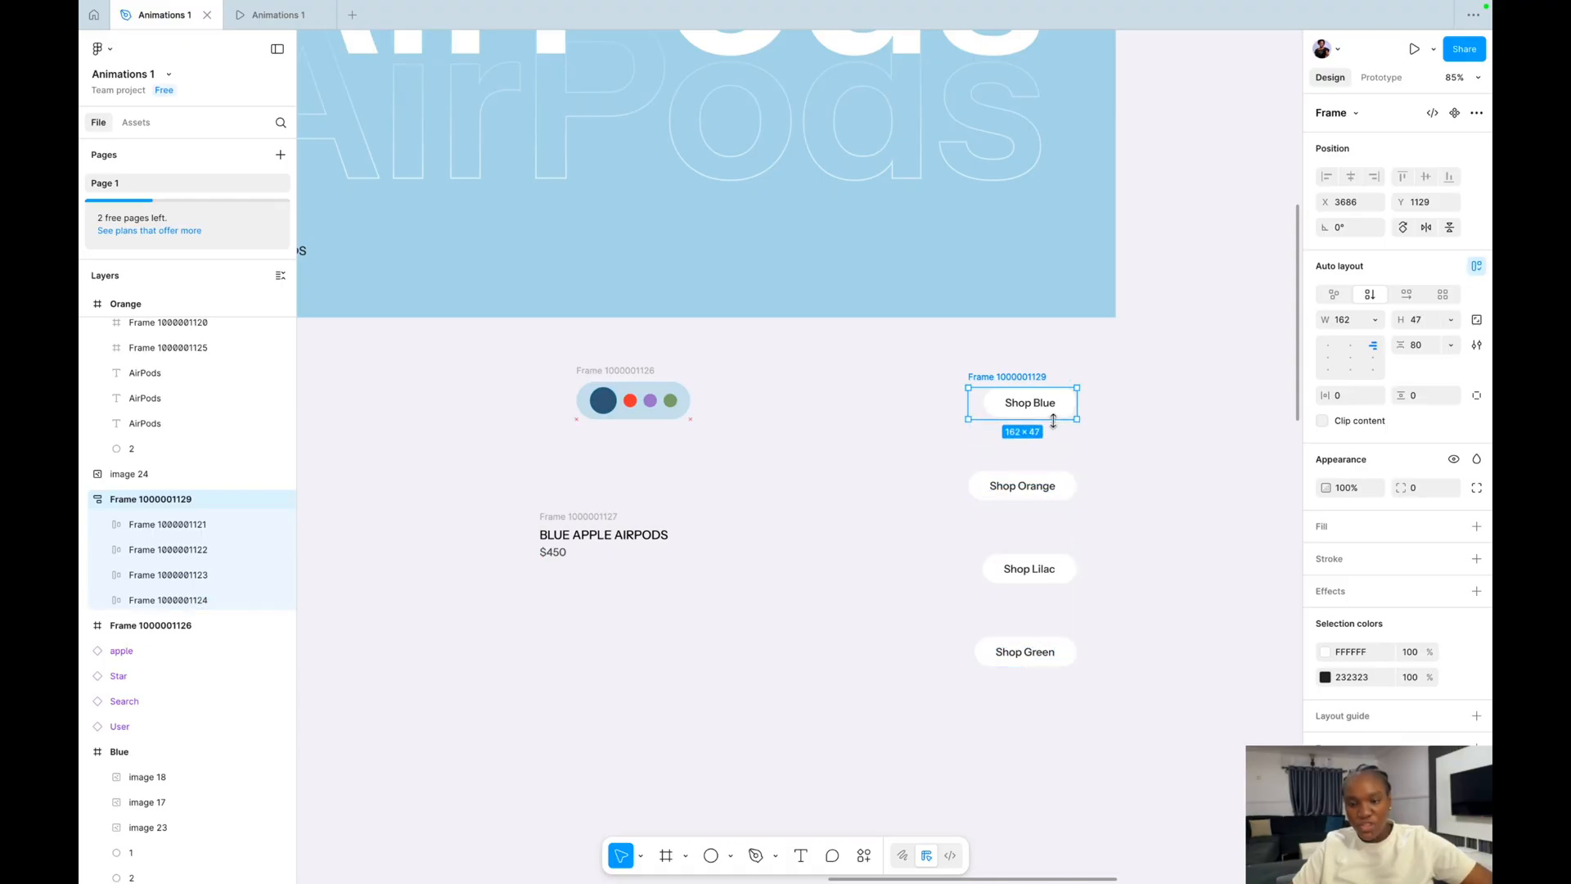
pyautogui.click(1321, 421)
# Move the clipped shop button frame into the Blue frame's lower-right corner, at X 1238 and Y 917.
pyautogui.scroll(2, 1030, 458)
pyautogui.moveTo(1031, 460); pyautogui.dragTo(1042, 329)
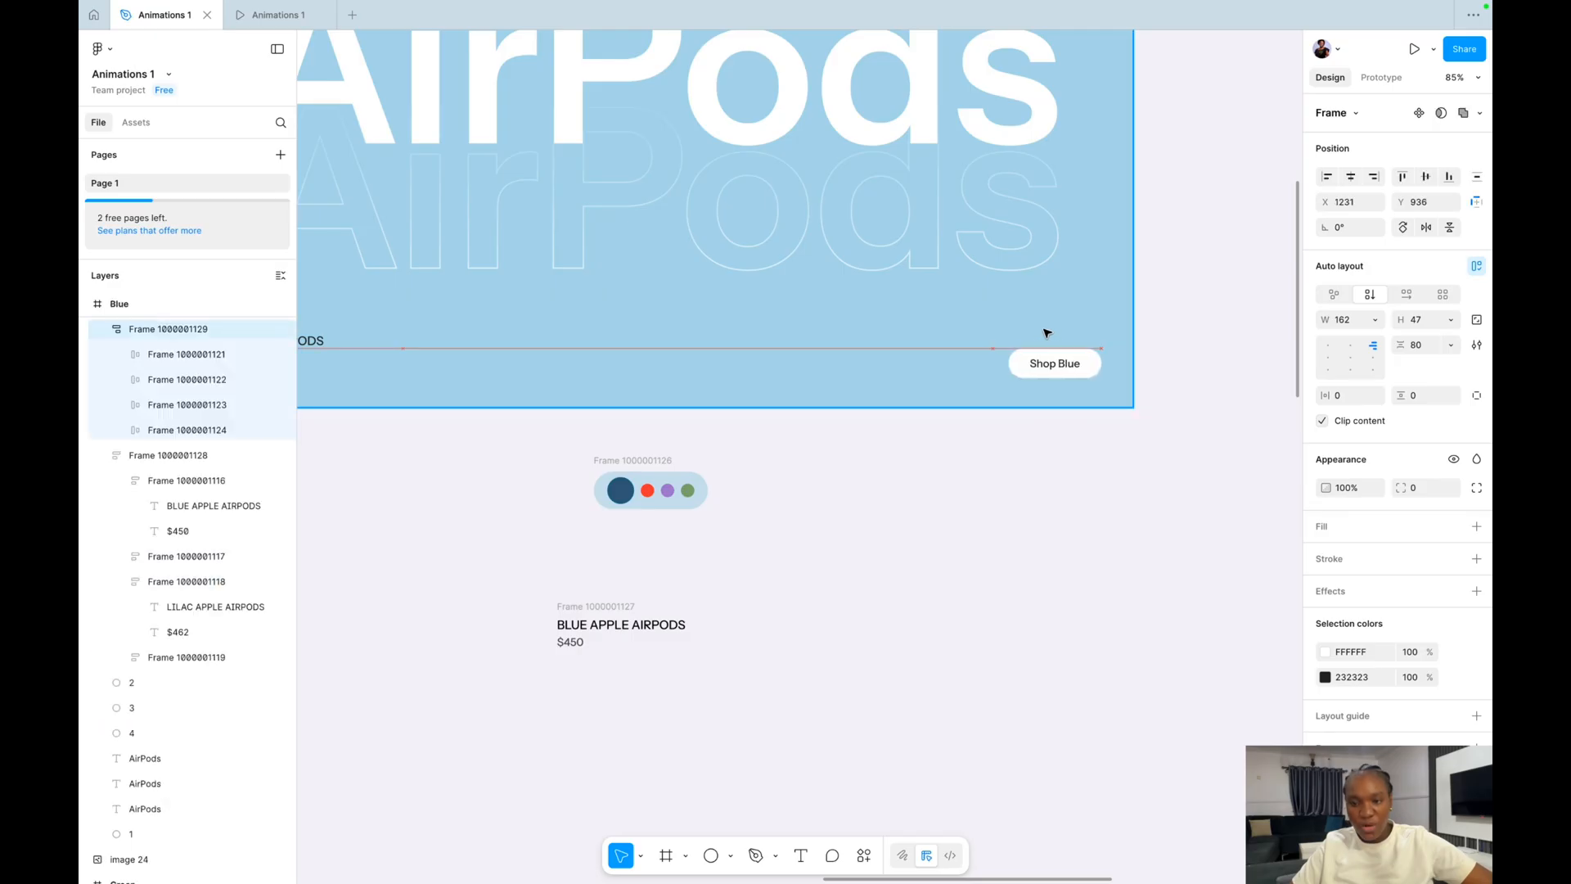
pyautogui.press('alt')
pyautogui.press('Right')
pyautogui.press('Right')
pyautogui.press('Right')
pyautogui.press('Right')
pyautogui.press('Right')
pyautogui.press('Right')
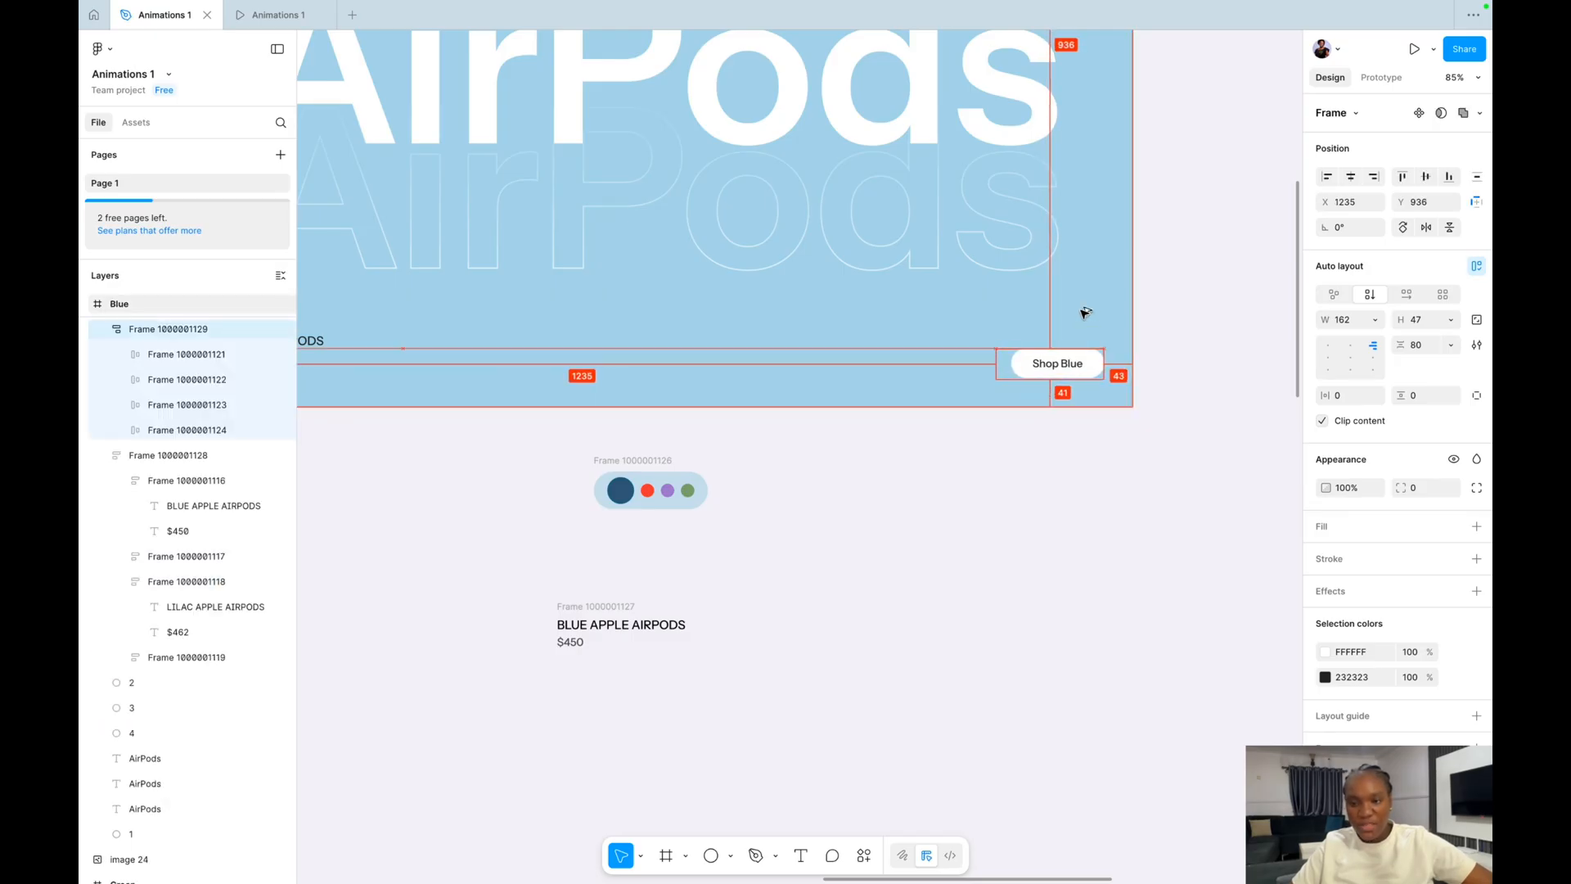
pyautogui.press('Right')
pyautogui.press('Down')
pyautogui.hotkey('shift', 'Up')
pyautogui.hotkey('shift', 'Up')
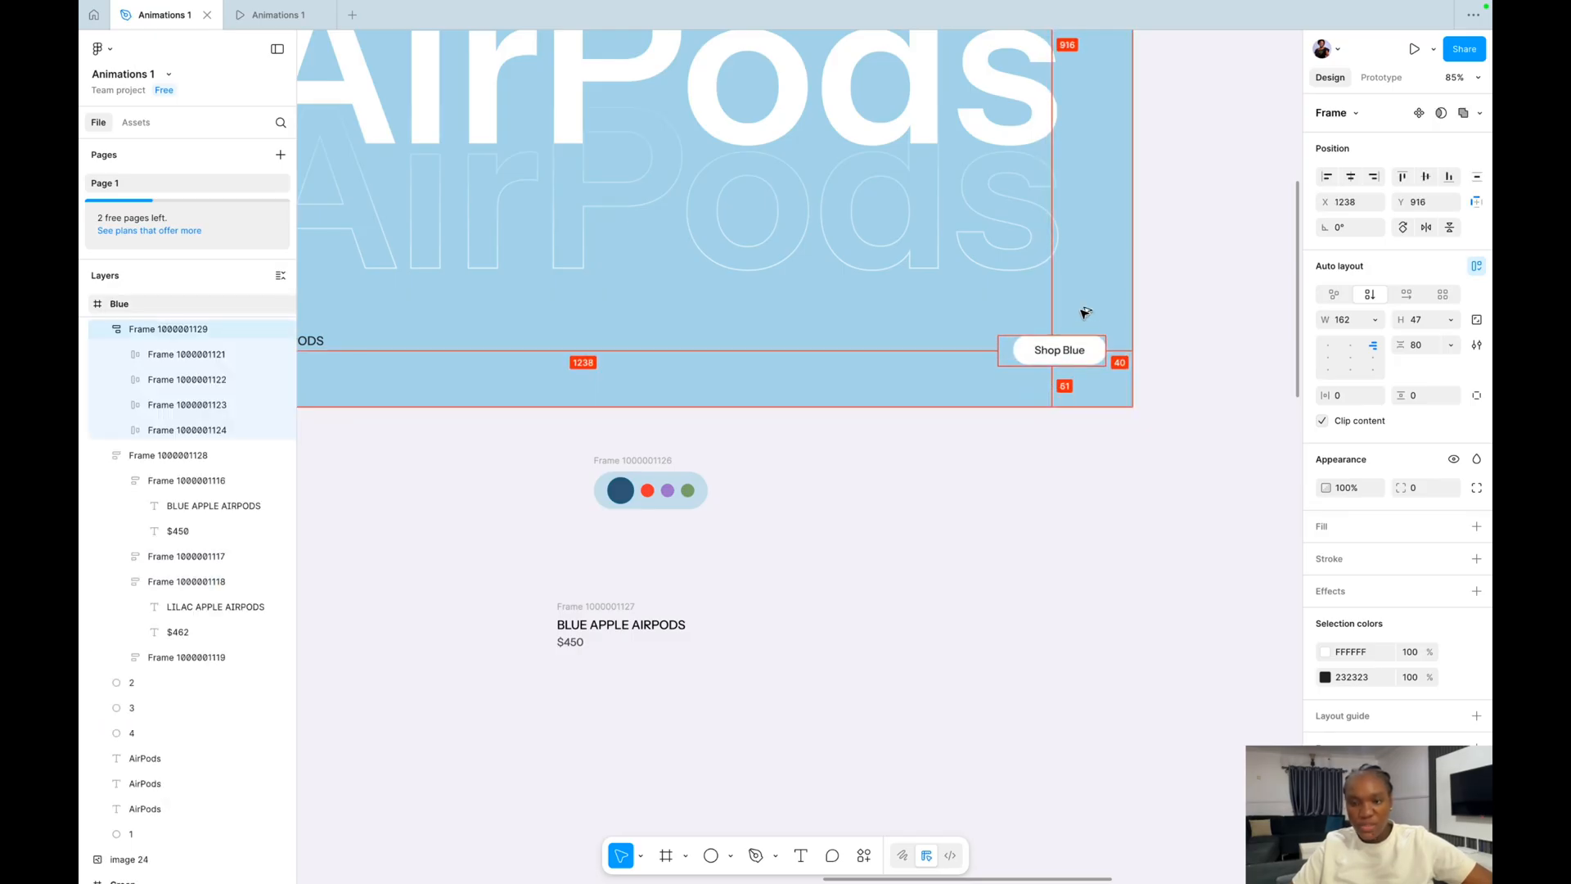
pyautogui.scroll(1, 1084, 314)
pyautogui.scroll(-3, 1083, 314)
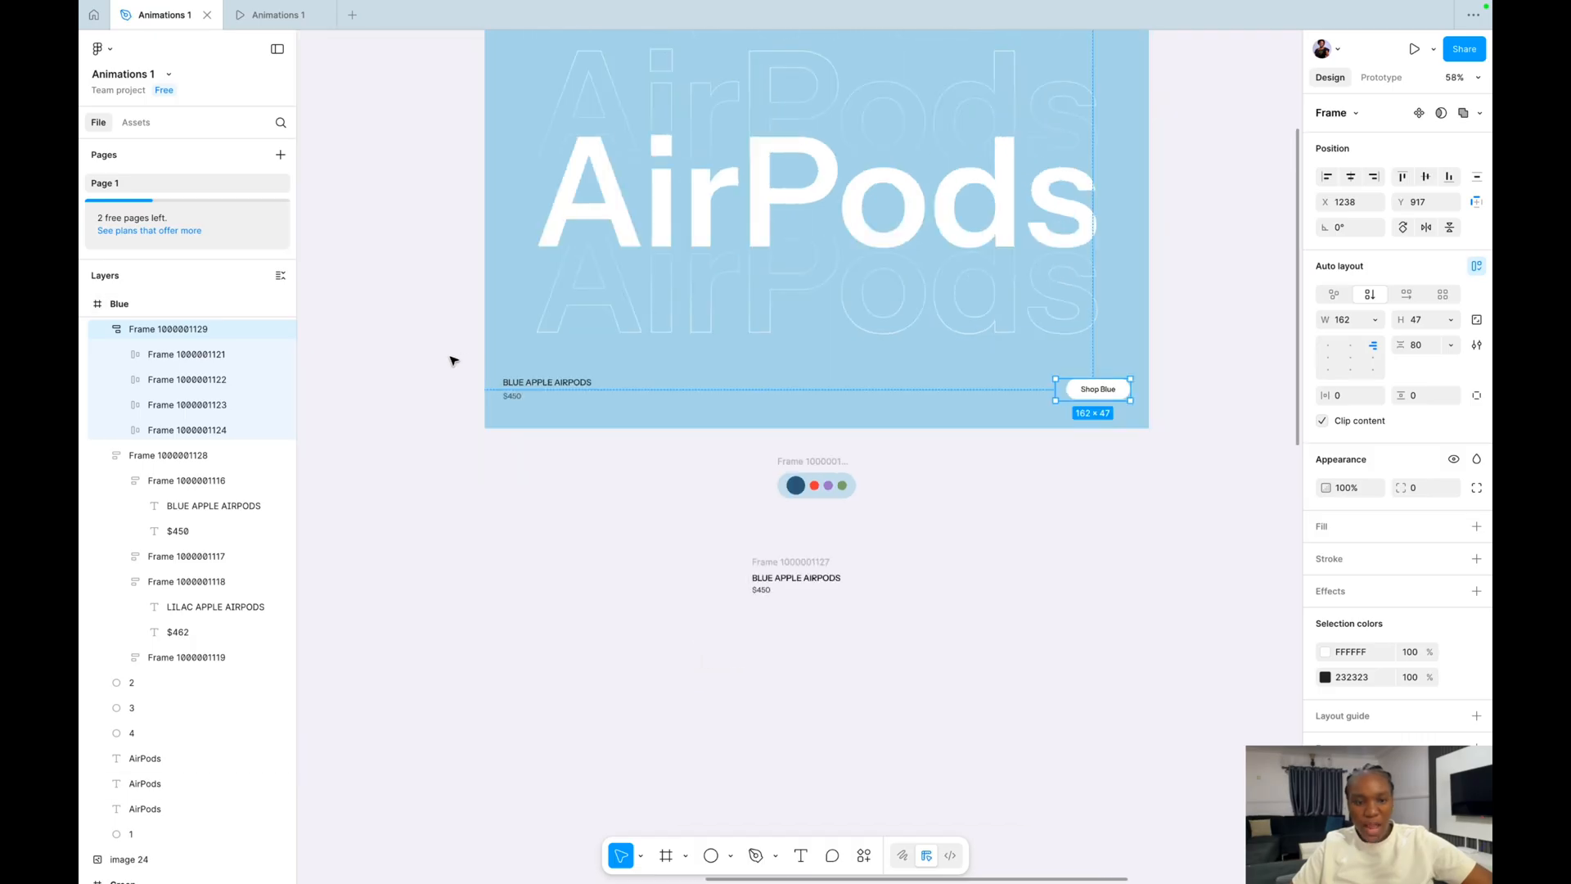
# Align the shop button frame and the blue product label on their vertical centres.
pyautogui.keyDown('shift'); pyautogui.click(543, 385); pyautogui.keyUp('shift')
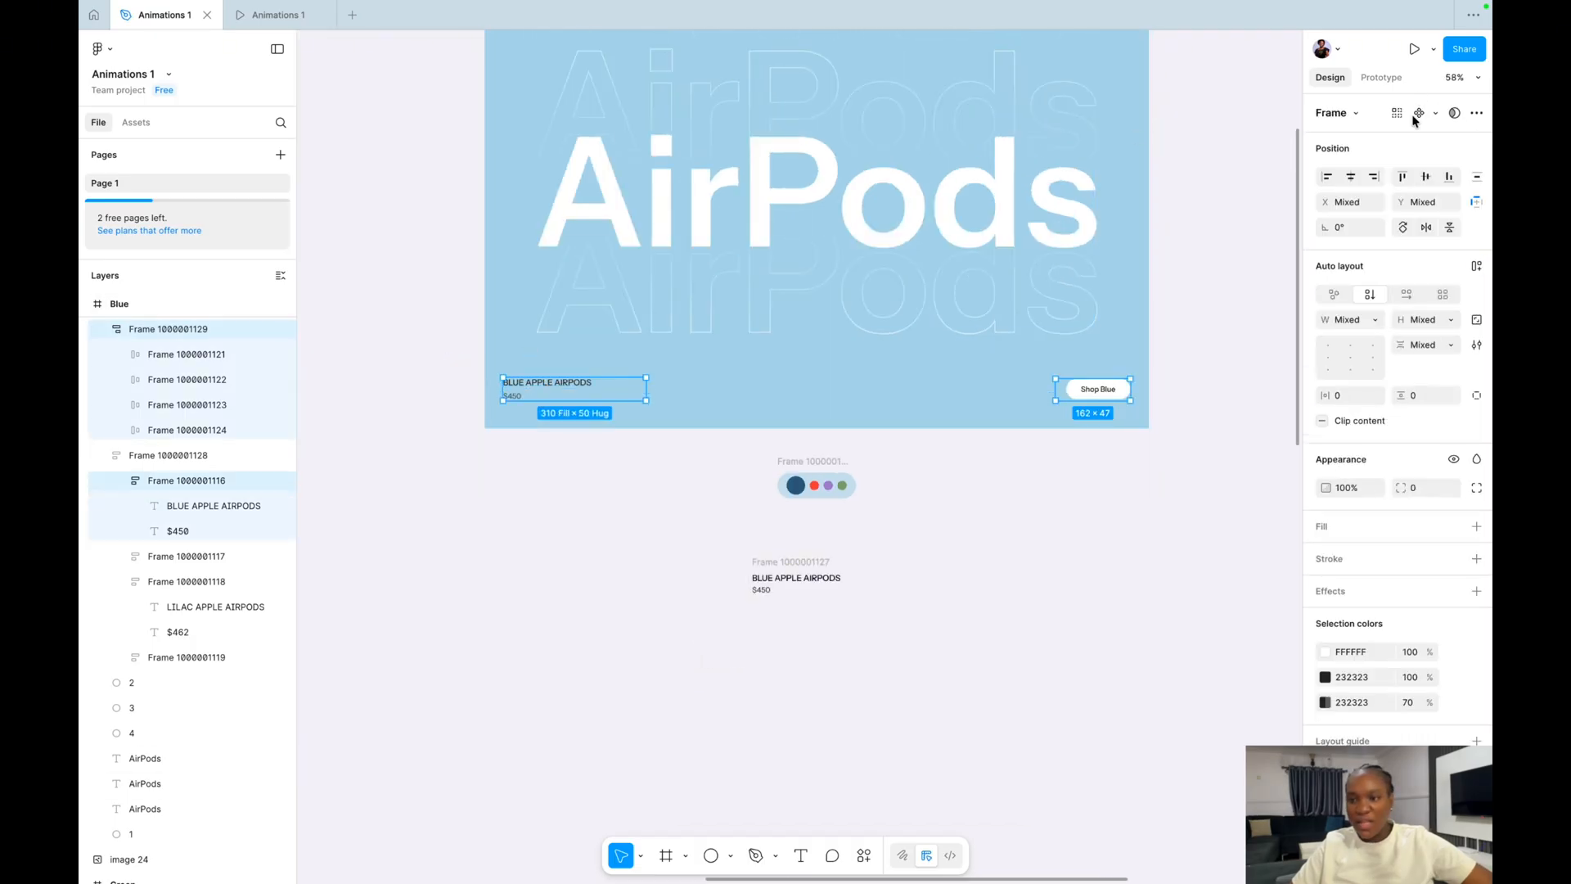
pyautogui.click(1424, 182)
pyautogui.press('alt')
pyautogui.click(1192, 361)
# Delete the leftover Blue Apple AirPods label frame below the Blue frame.
pyautogui.scroll(3, 1194, 363)
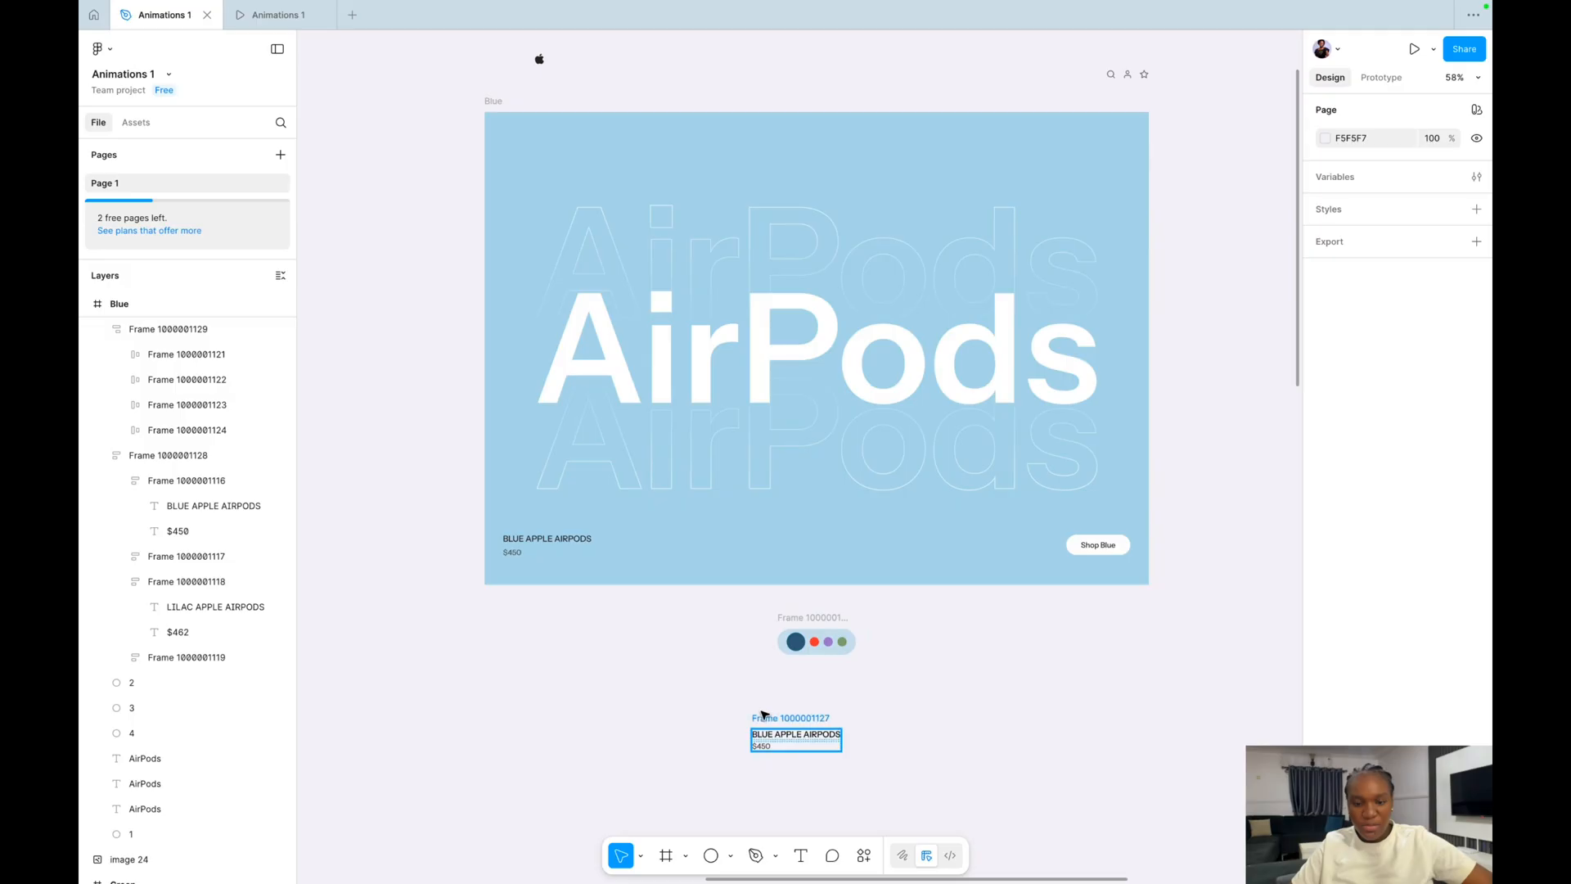
pyautogui.click(778, 720)
pyautogui.press('Delete')
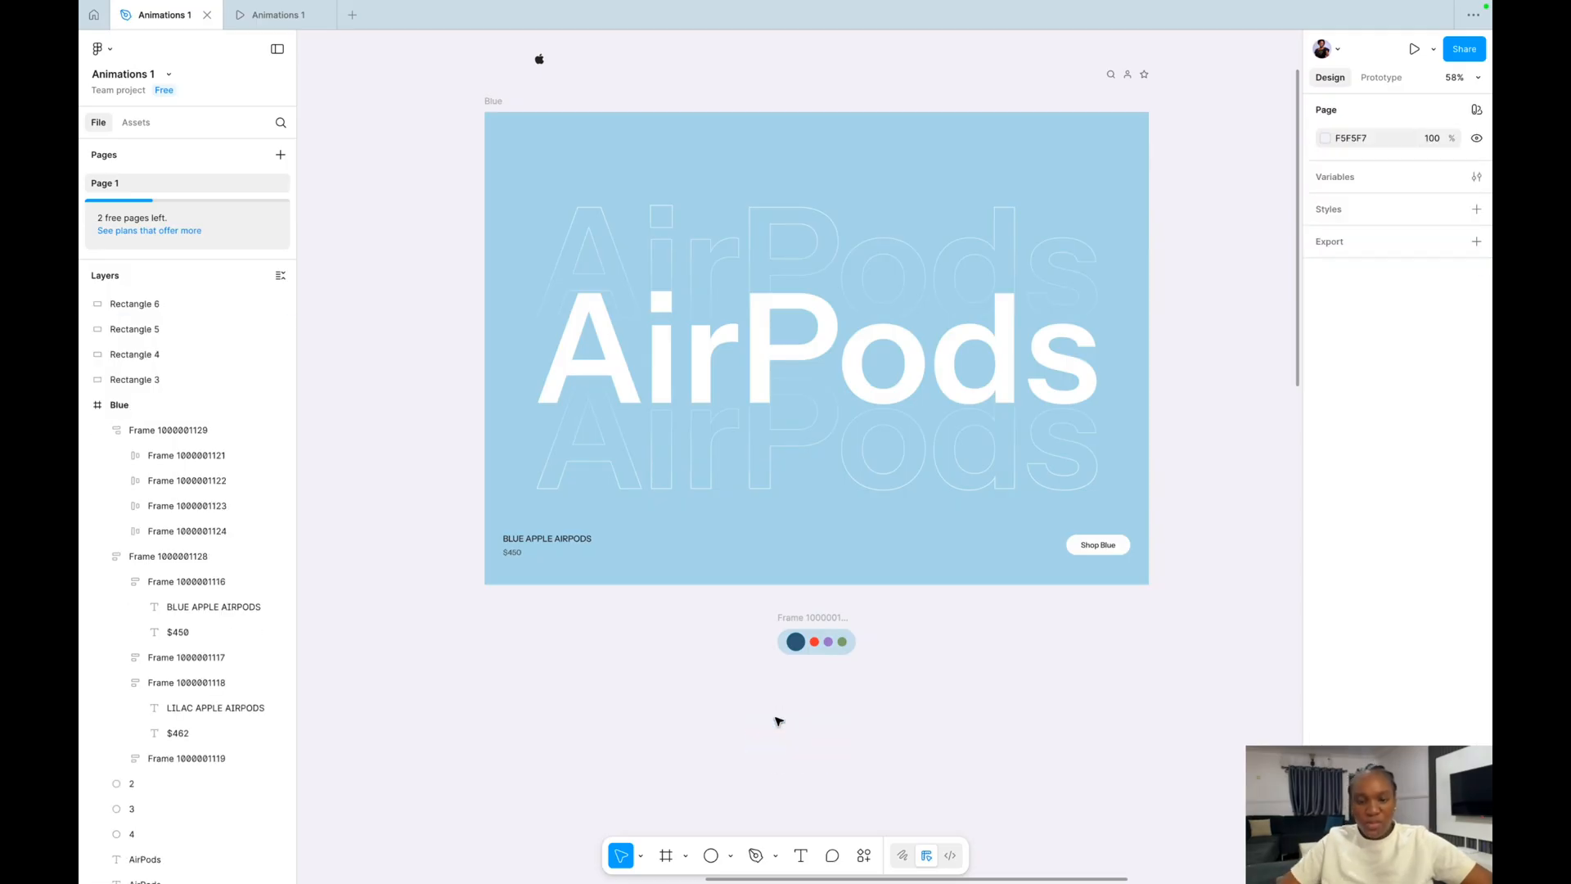
# Examine the sizes and fills of the small colour circles and the corner radius of the pill-shaped rectangle behind them.
pyautogui.scroll(5, 810, 638)
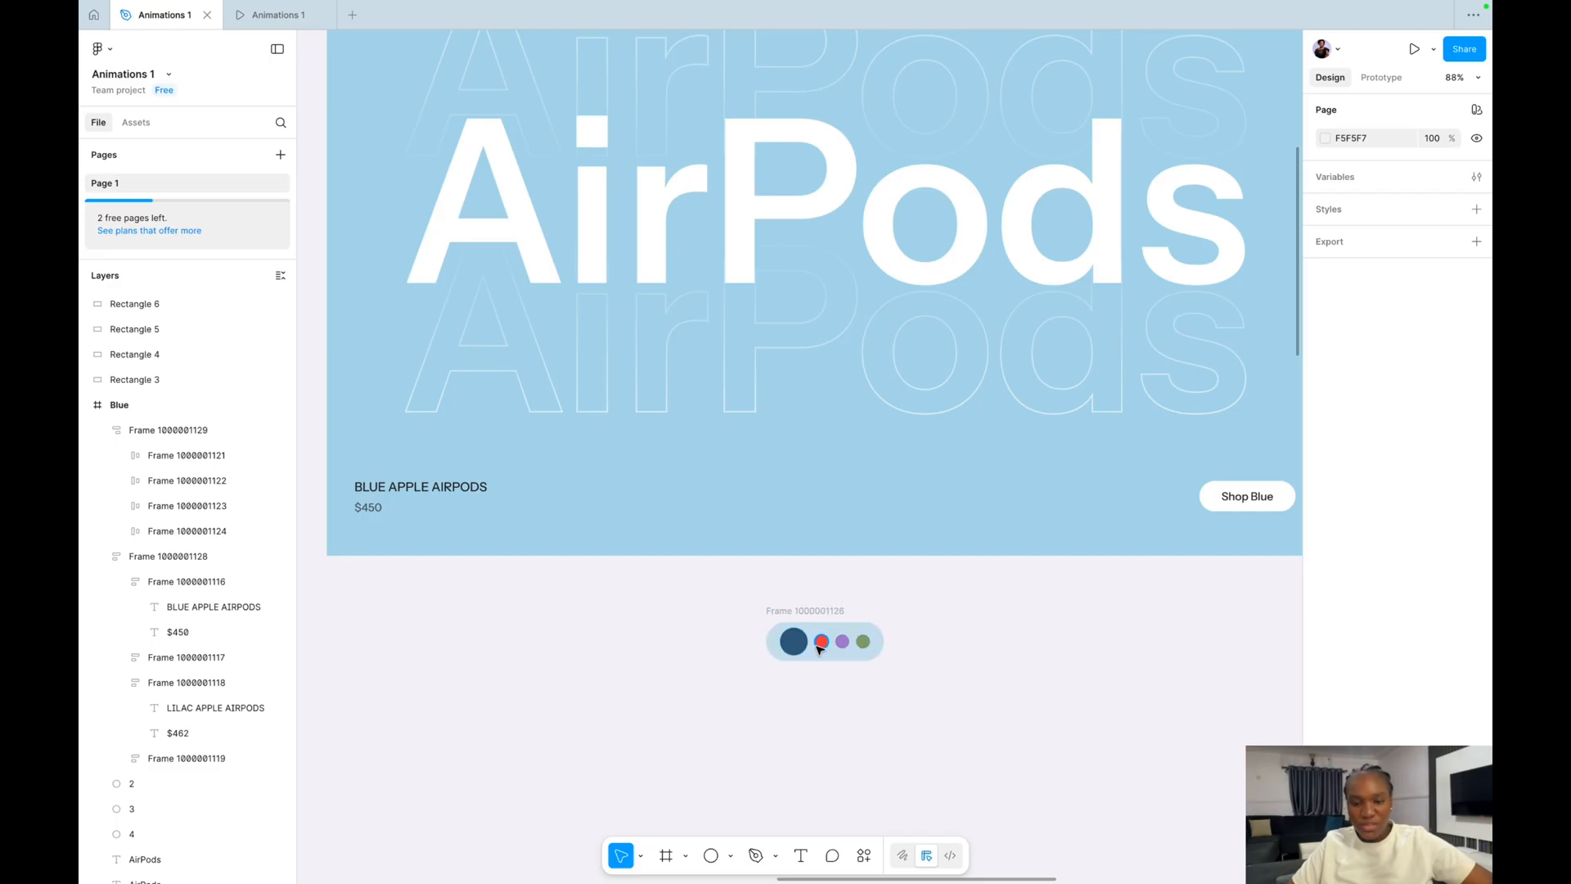
pyautogui.click(821, 642)
pyautogui.click(842, 641)
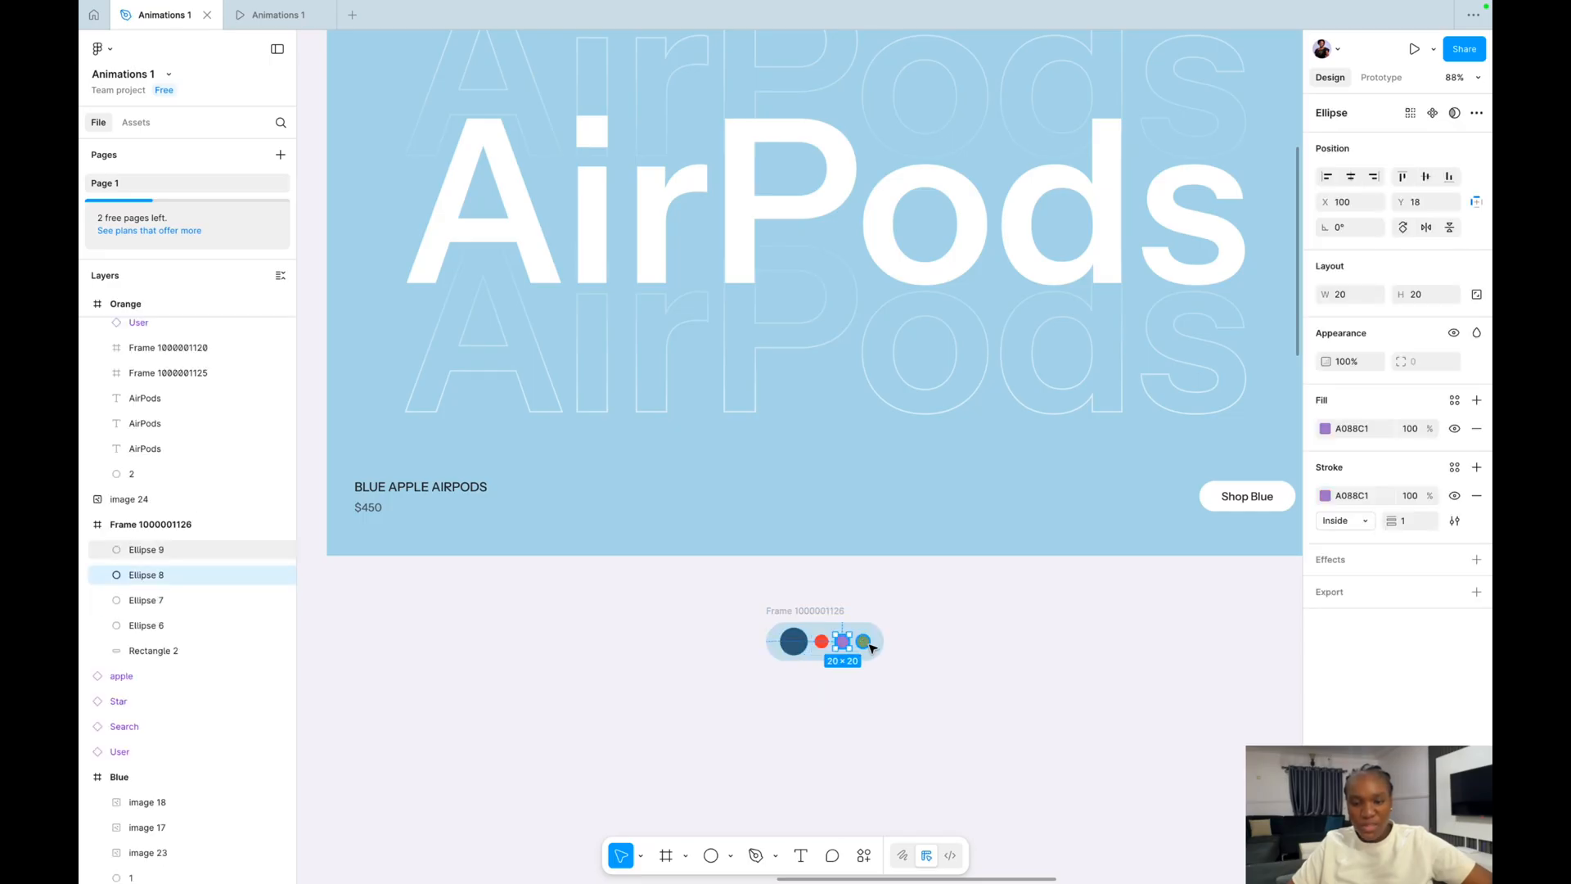
pyautogui.scroll(2, 885, 640)
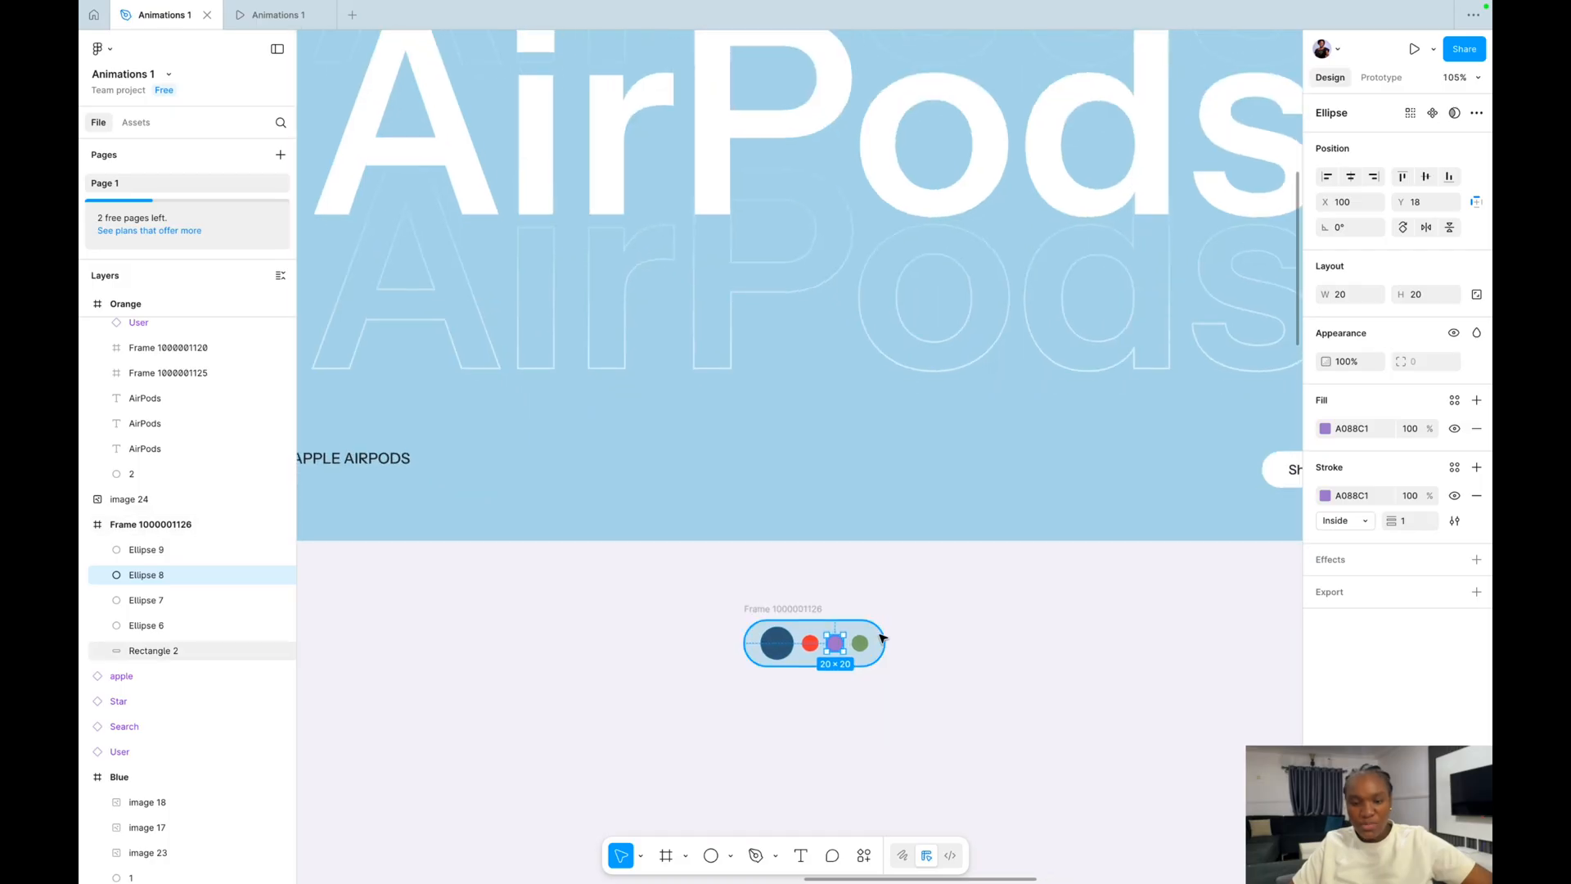
pyautogui.click(882, 638)
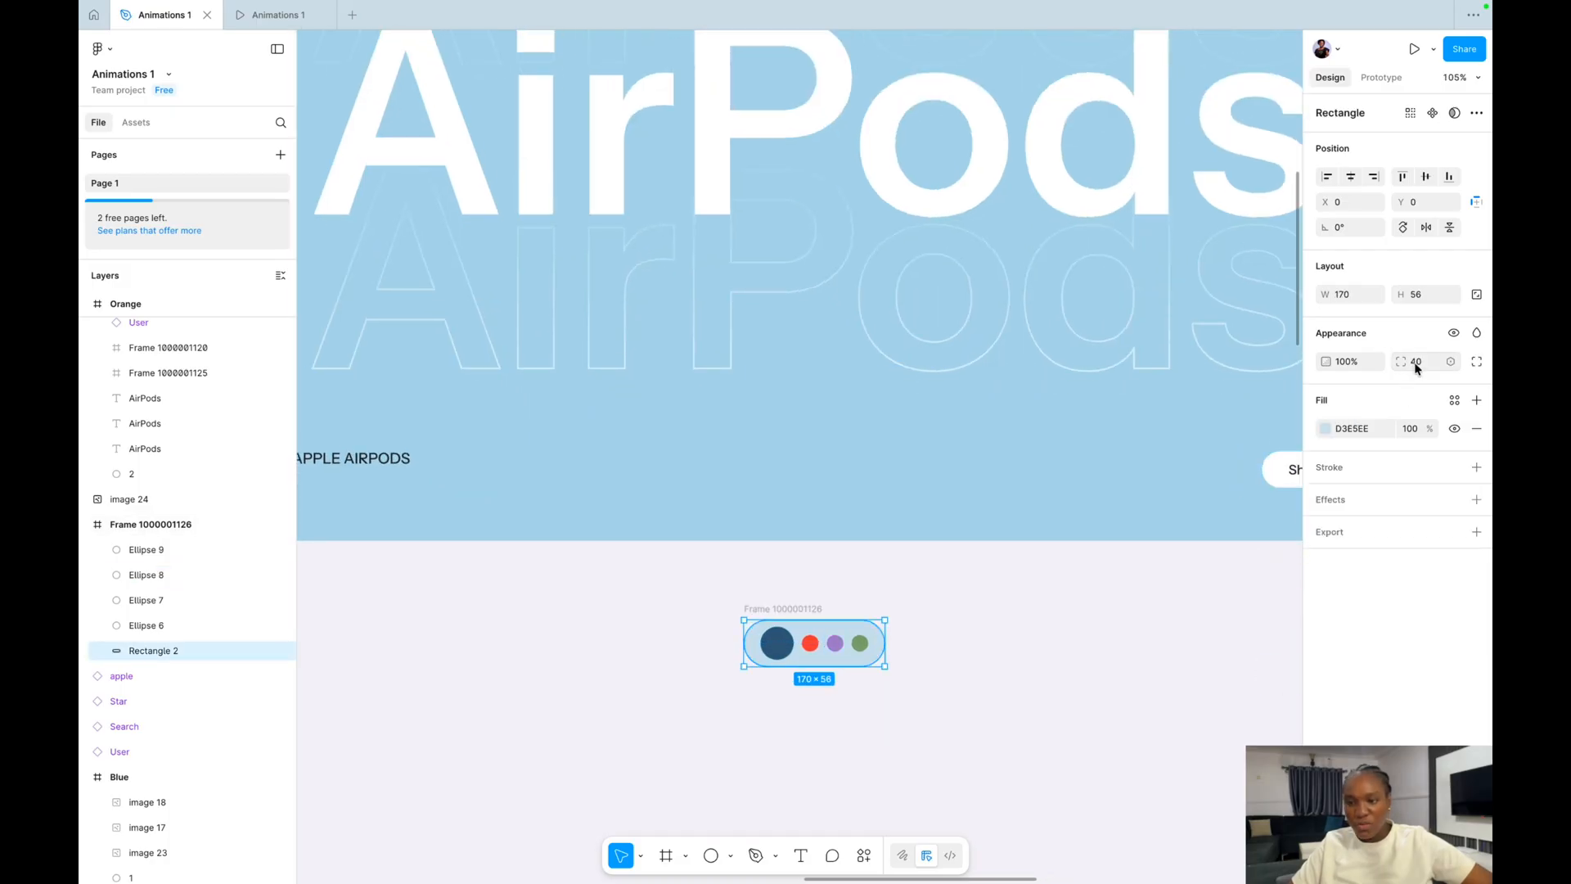
pyautogui.click(1068, 582)
pyautogui.scroll(-2, 1055, 582)
# Move the colour circle selector frame into the Blue frame, between the product label and the shop button.
pyautogui.click(894, 601)
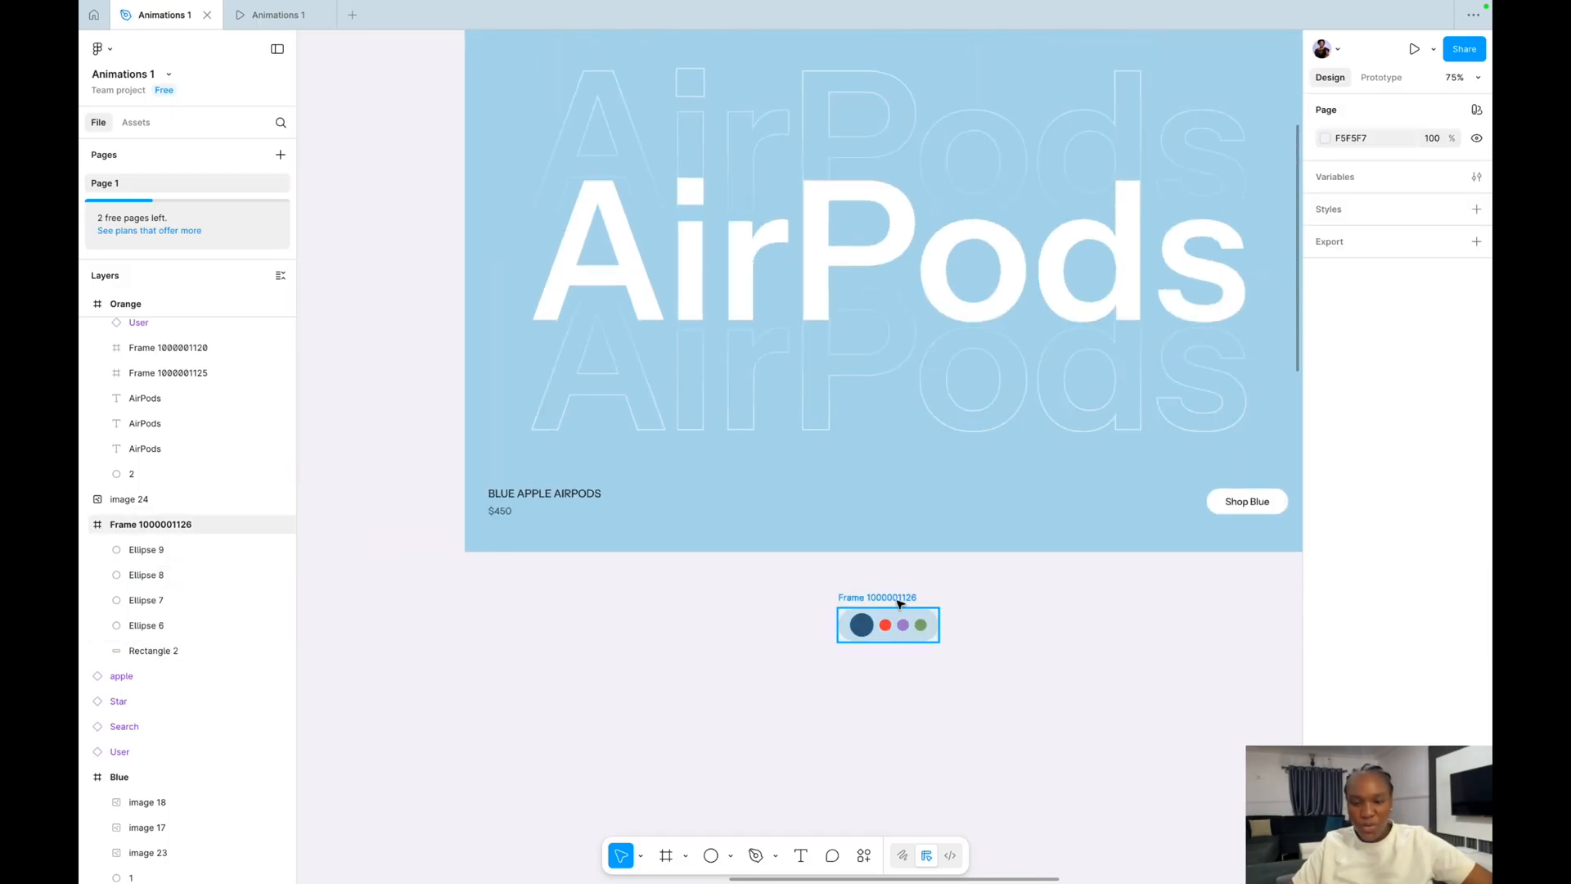
pyautogui.hscroll(2, 859, 617)
pyautogui.moveTo(805, 661); pyautogui.dragTo(816, 538)
# Align the product label frame, colour selector and Shop Blue button on their vertical centres.
pyautogui.keyDown('shift'); pyautogui.keyDown('super'); pyautogui.click(425, 555); pyautogui.keyUp('super'); pyautogui.keyUp('shift')
pyautogui.keyDown('super'); pyautogui.click(197, 632); pyautogui.keyUp('super')
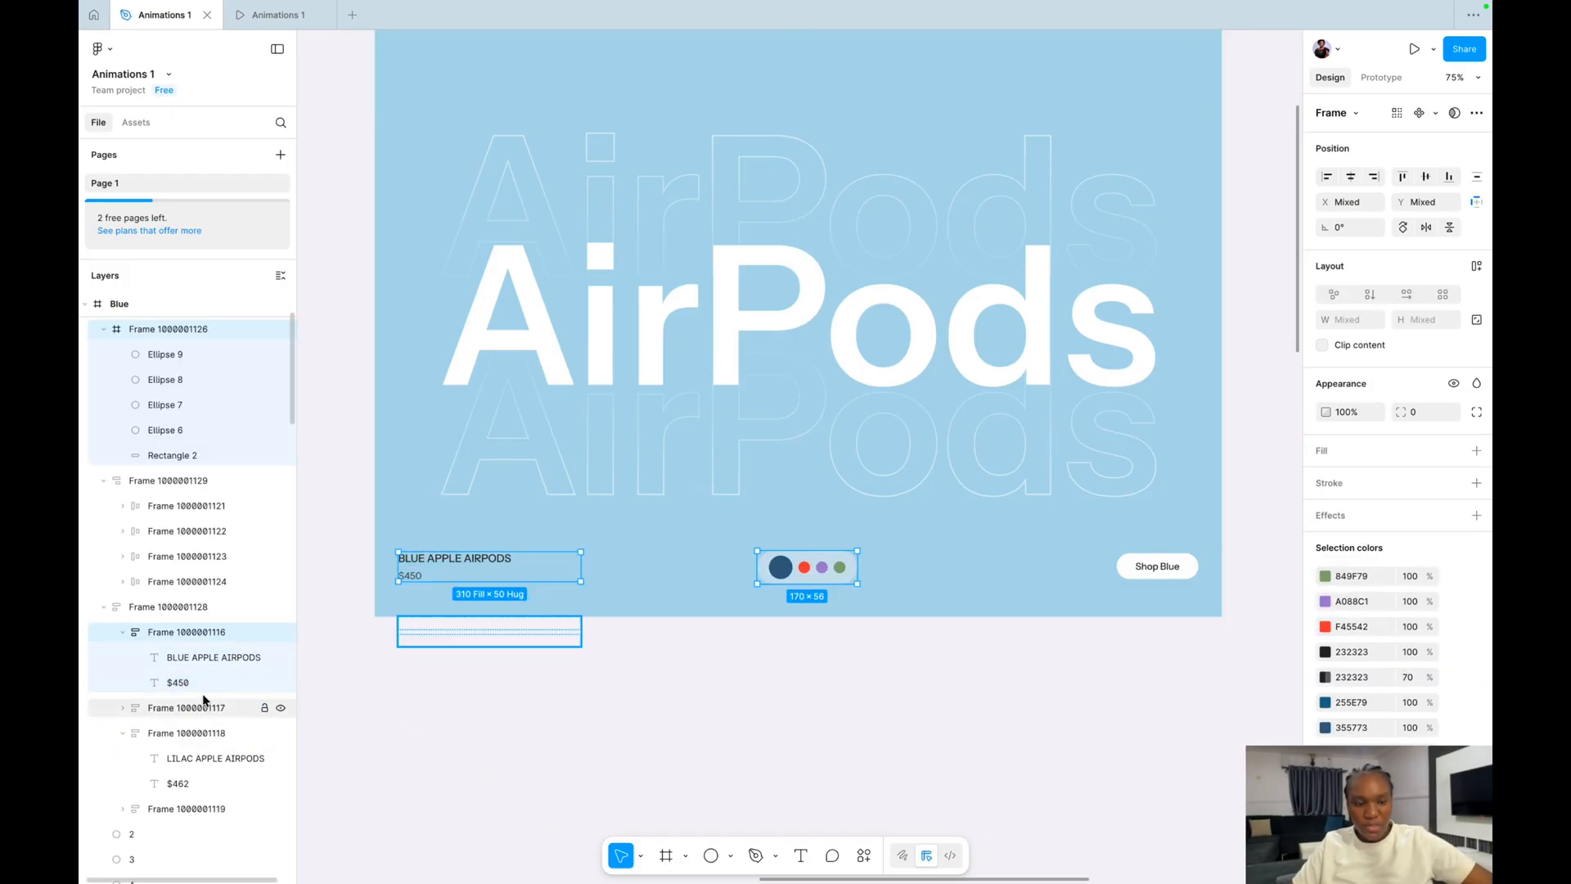
pyautogui.keyDown('super'); pyautogui.click(196, 607); pyautogui.keyUp('super')
pyautogui.keyDown('shift'); pyautogui.keyDown('super'); pyautogui.click(1124, 557); pyautogui.keyUp('super'); pyautogui.keyUp('shift')
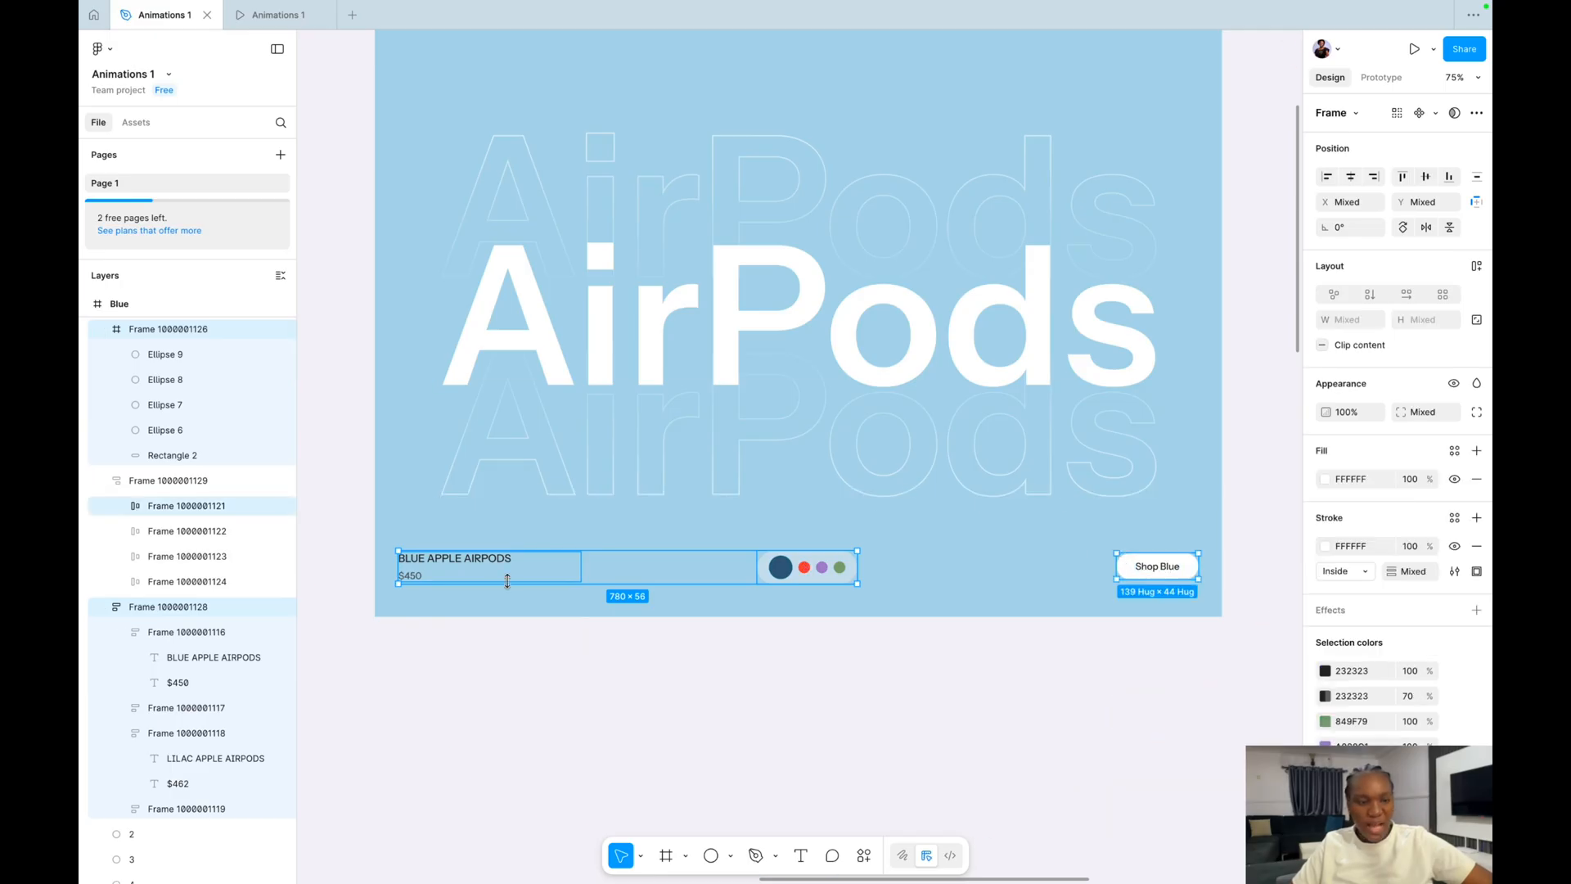
pyautogui.click(1424, 179)
pyautogui.press('alt')
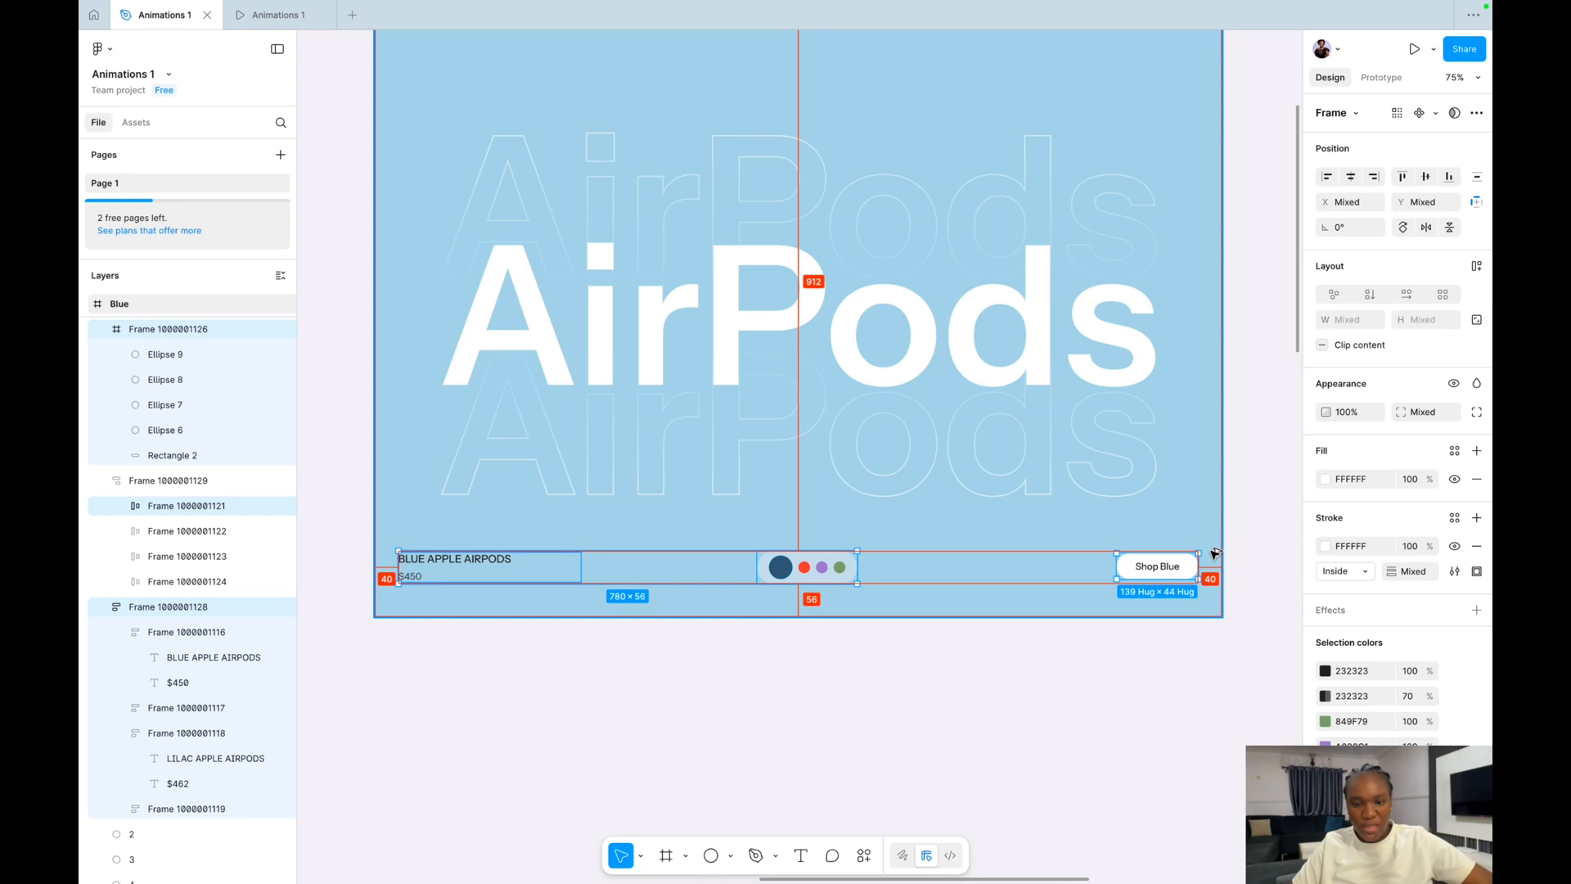
pyautogui.click(1238, 466)
# Move the small Search, User and Star icons together into the Blue frame's upper-right corner, at about Y 41.
pyautogui.scroll(5, 1238, 466)
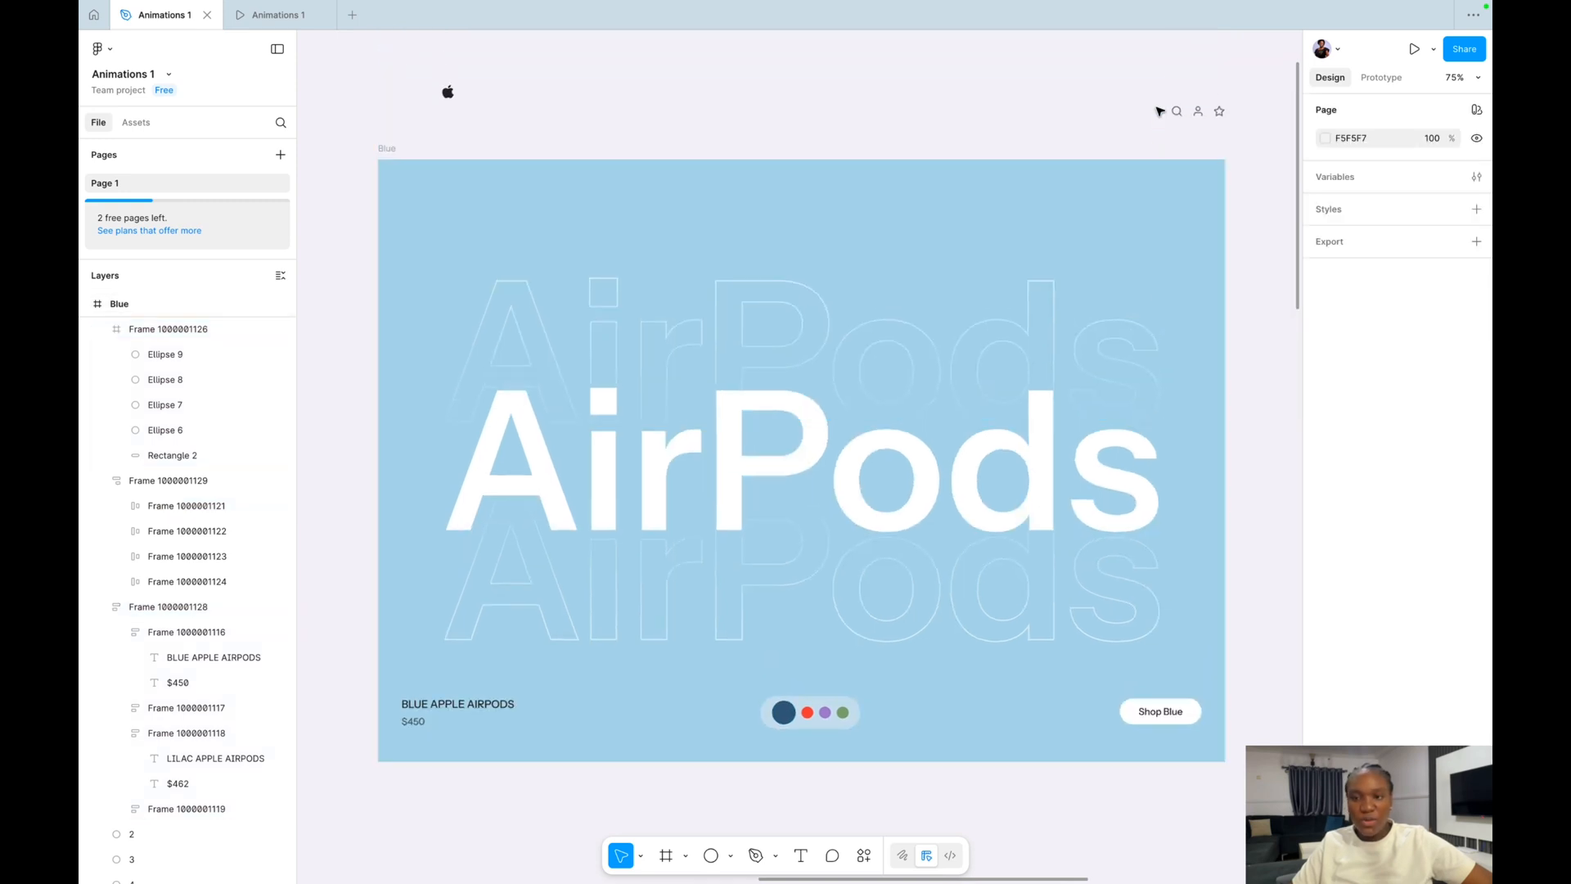
pyautogui.moveTo(1141, 85); pyautogui.dragTo(1184, 194)
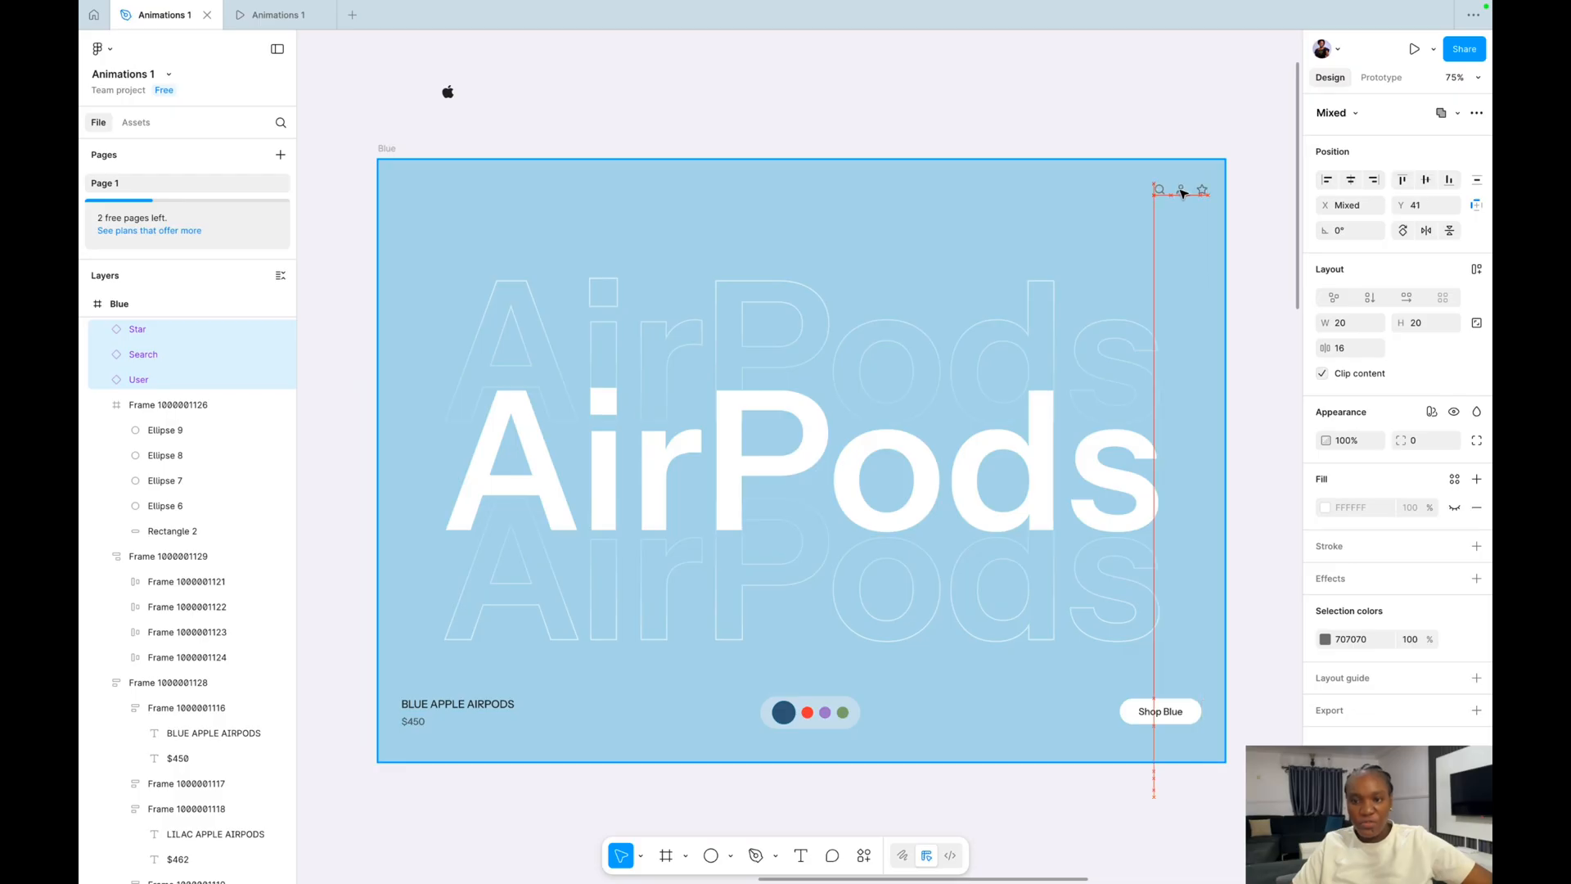
pyautogui.click(1202, 153)
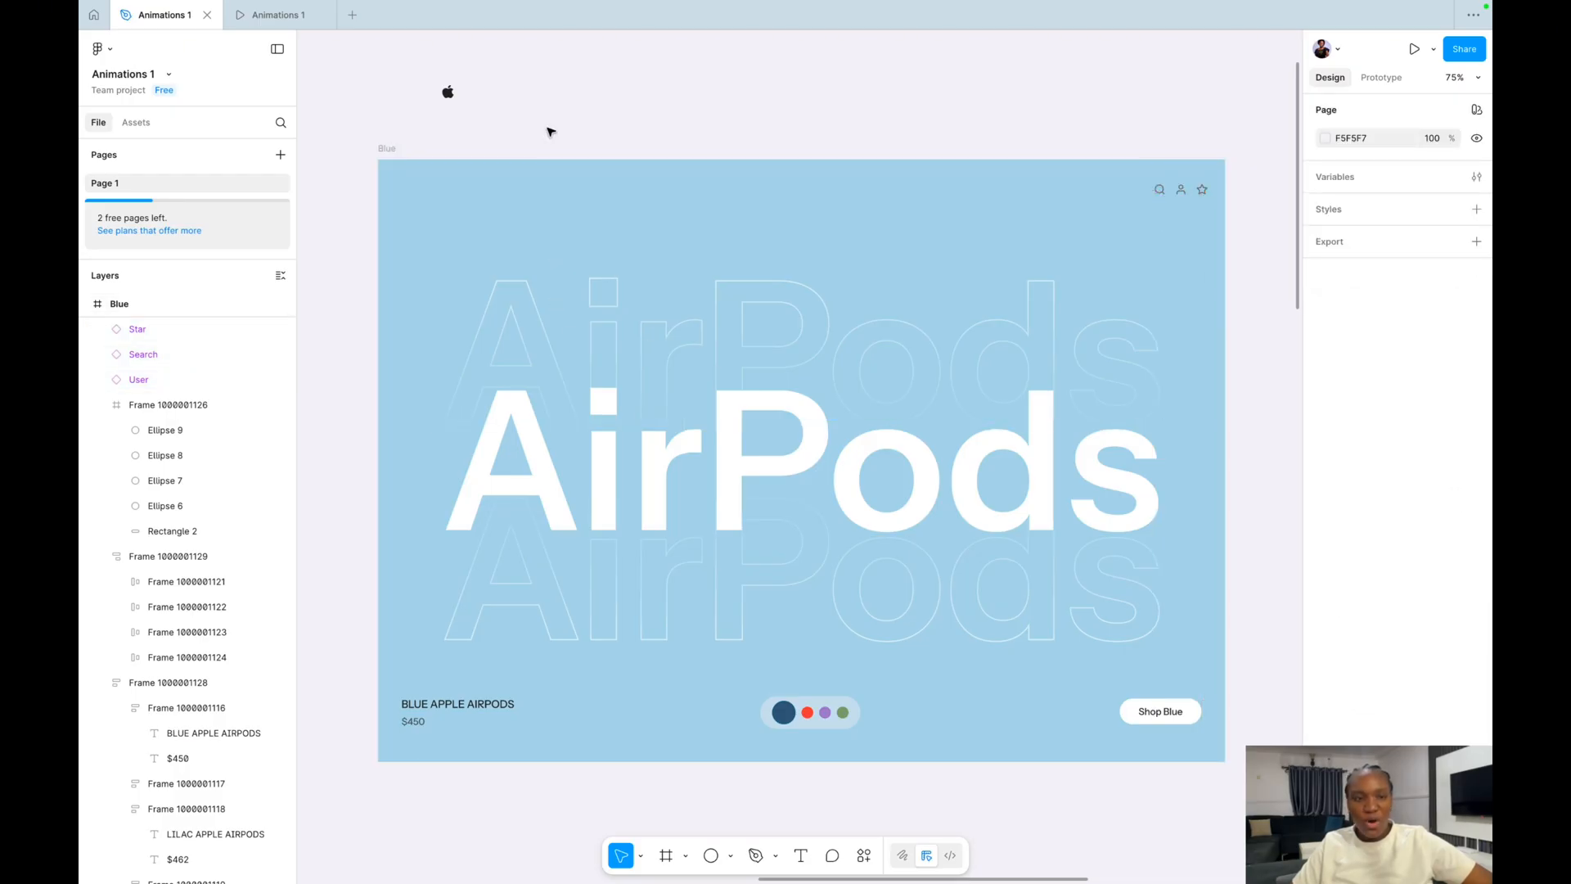
# Search the asset libraries for "search" and place the Simple Design System Search icon above the Blue frame.
pyautogui.click(133, 123)
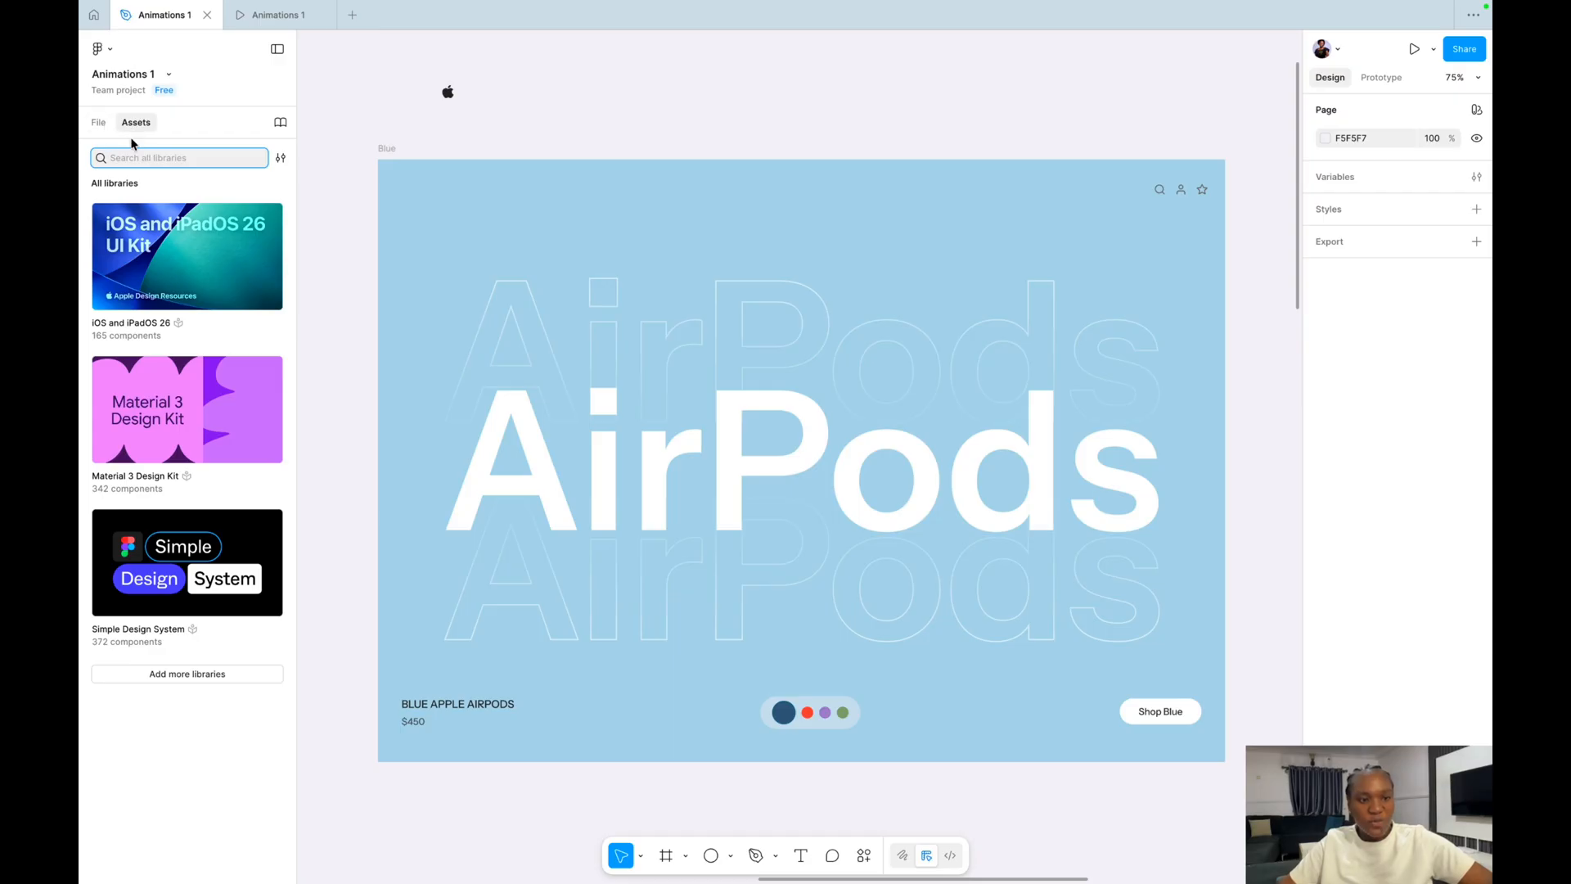
pyautogui.write('search')
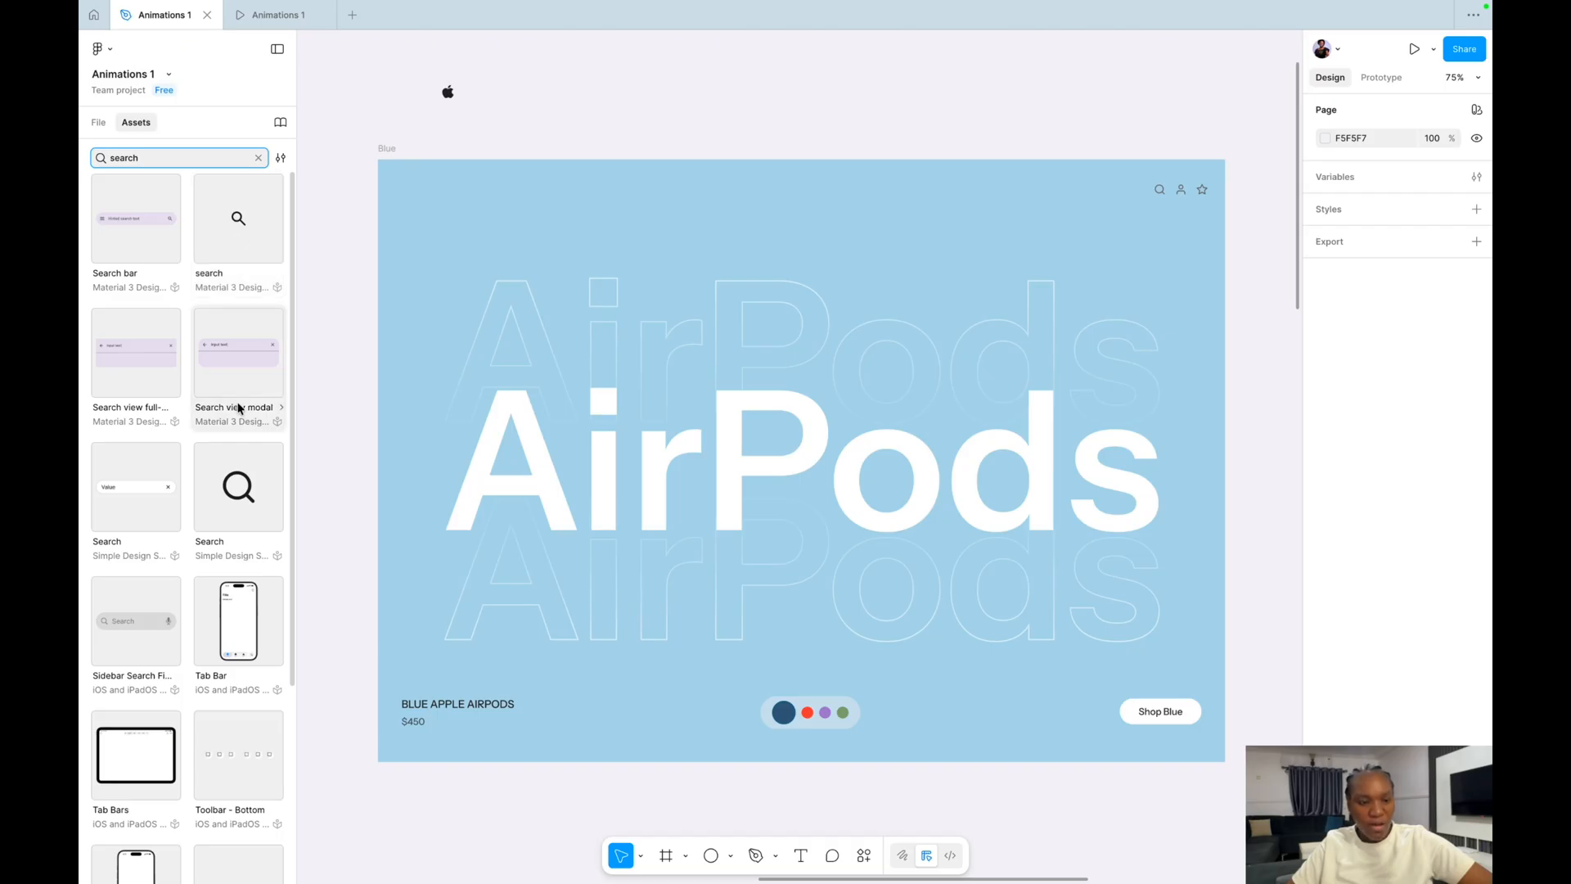
pyautogui.click(237, 497)
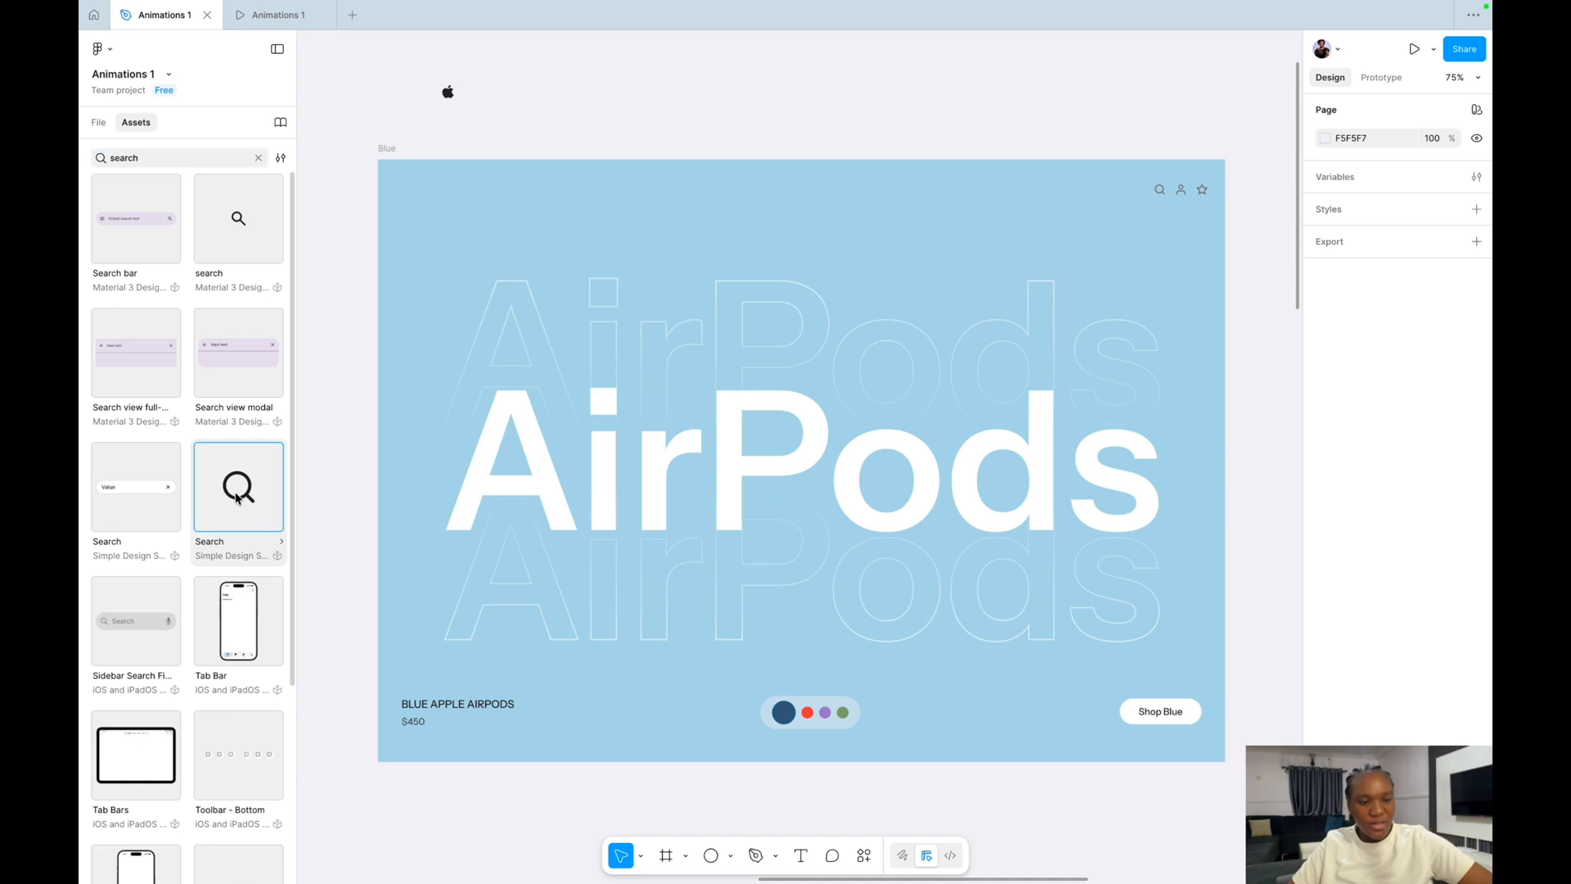
pyautogui.moveTo(238, 493); pyautogui.dragTo(1143, 135)
pyautogui.doubleClick(124, 157)
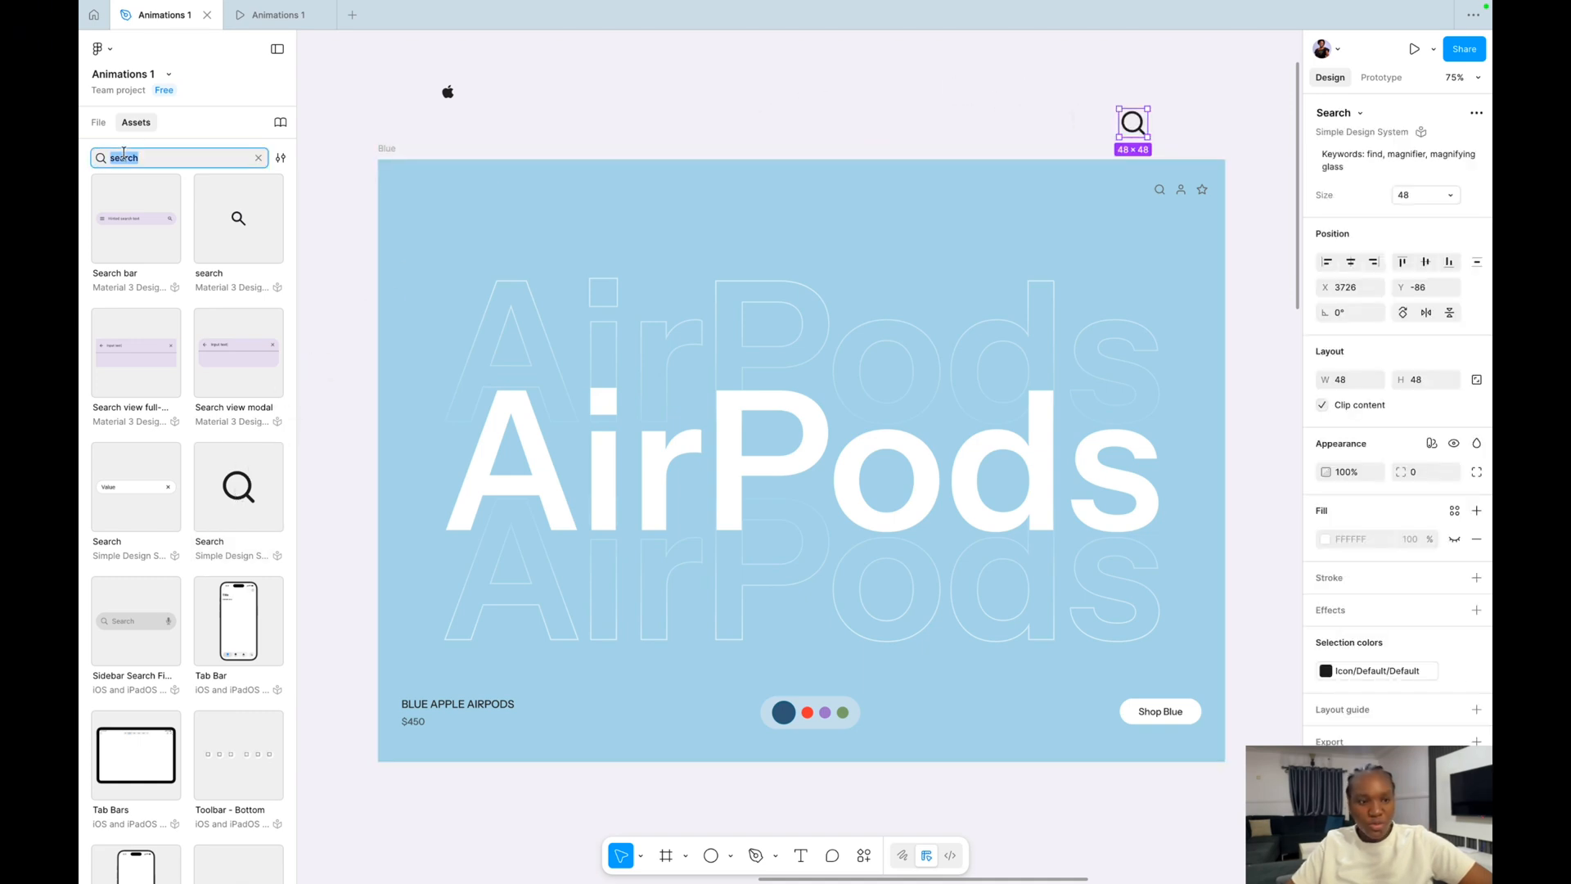
pyautogui.write('profile')
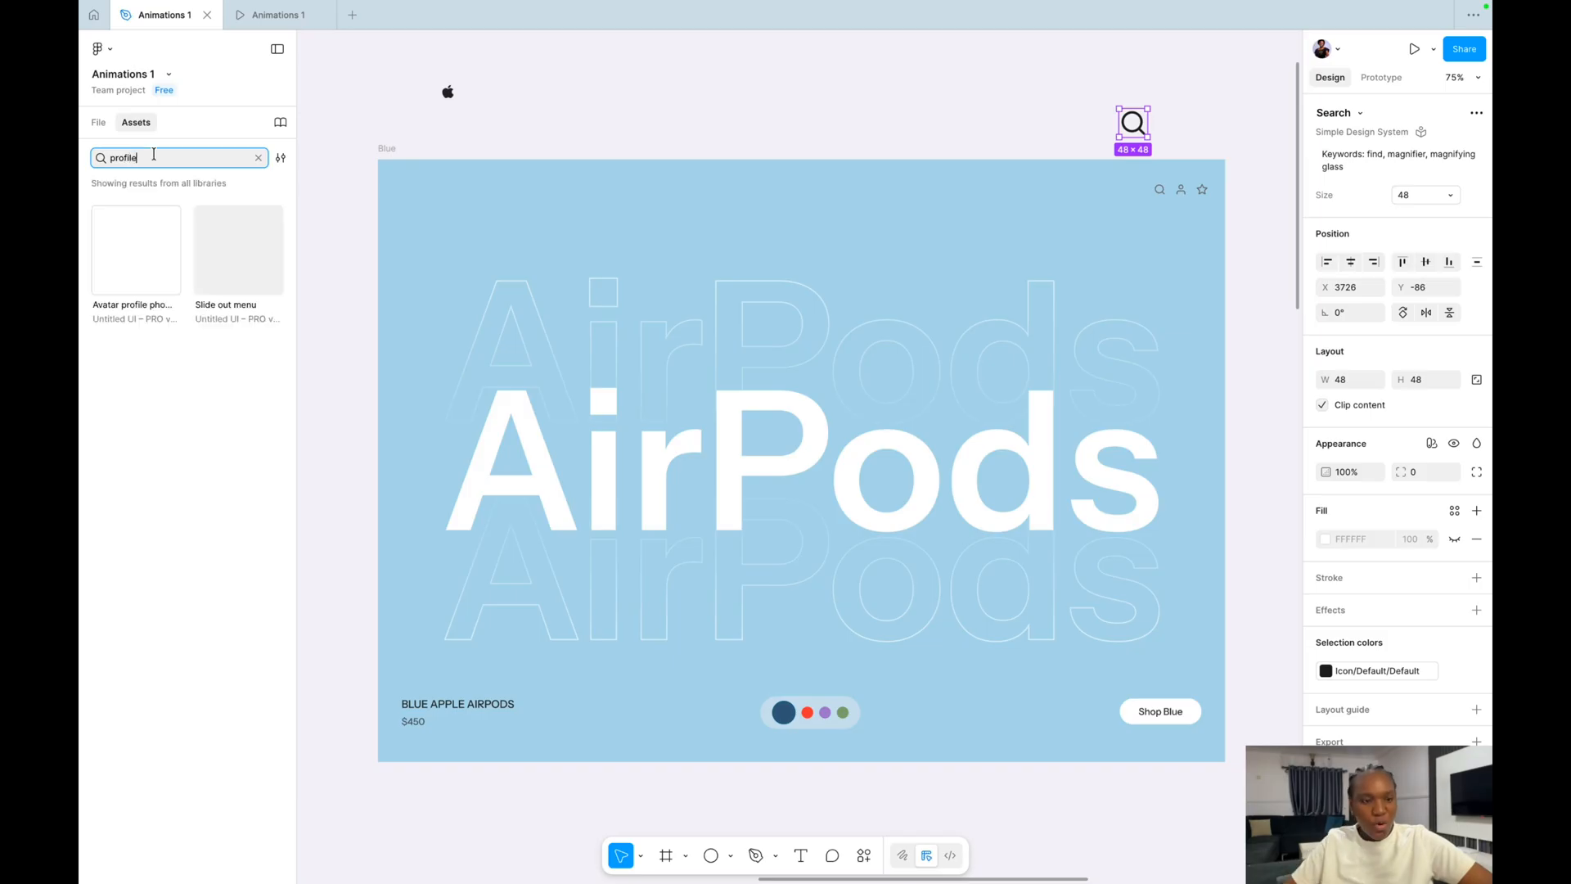
pyautogui.press('BackSpace')
pyautogui.press('BackSpace')
pyautogui.press('BackSpace')
pyautogui.press('BackSpace')
pyautogui.press('BackSpace')
pyautogui.press('BackSpace')
pyautogui.press('BackSpace')
# Find the Simple Design System User and Star icons and place them in a row beside the large Search icon.
pyautogui.write('user')
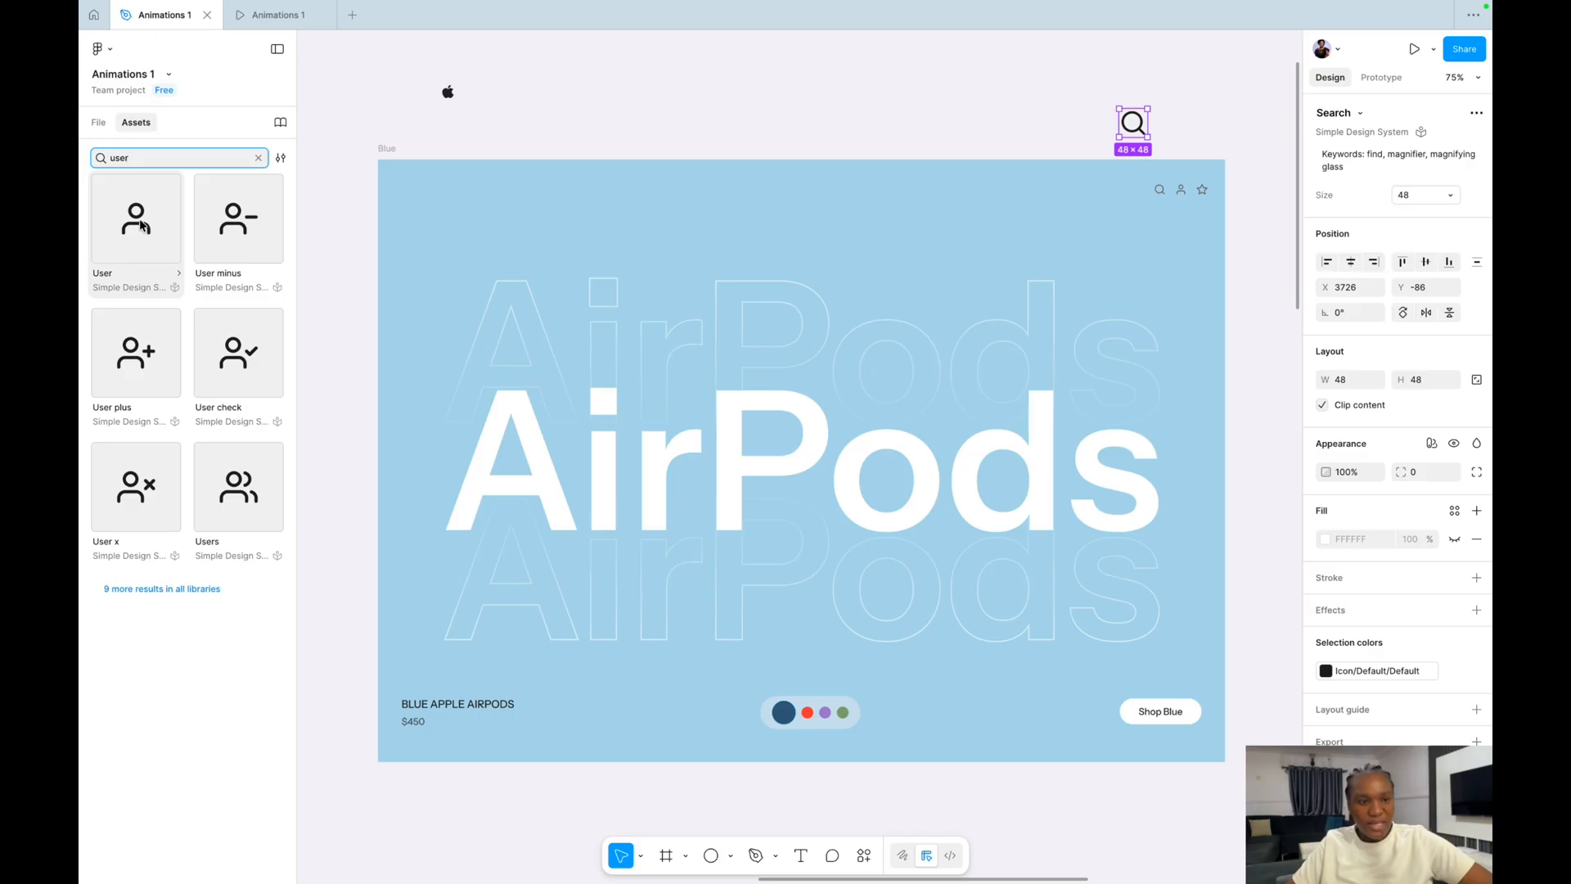
pyautogui.moveTo(131, 214); pyautogui.dragTo(1174, 124)
pyautogui.doubleClick(119, 158)
pyautogui.write('sta')
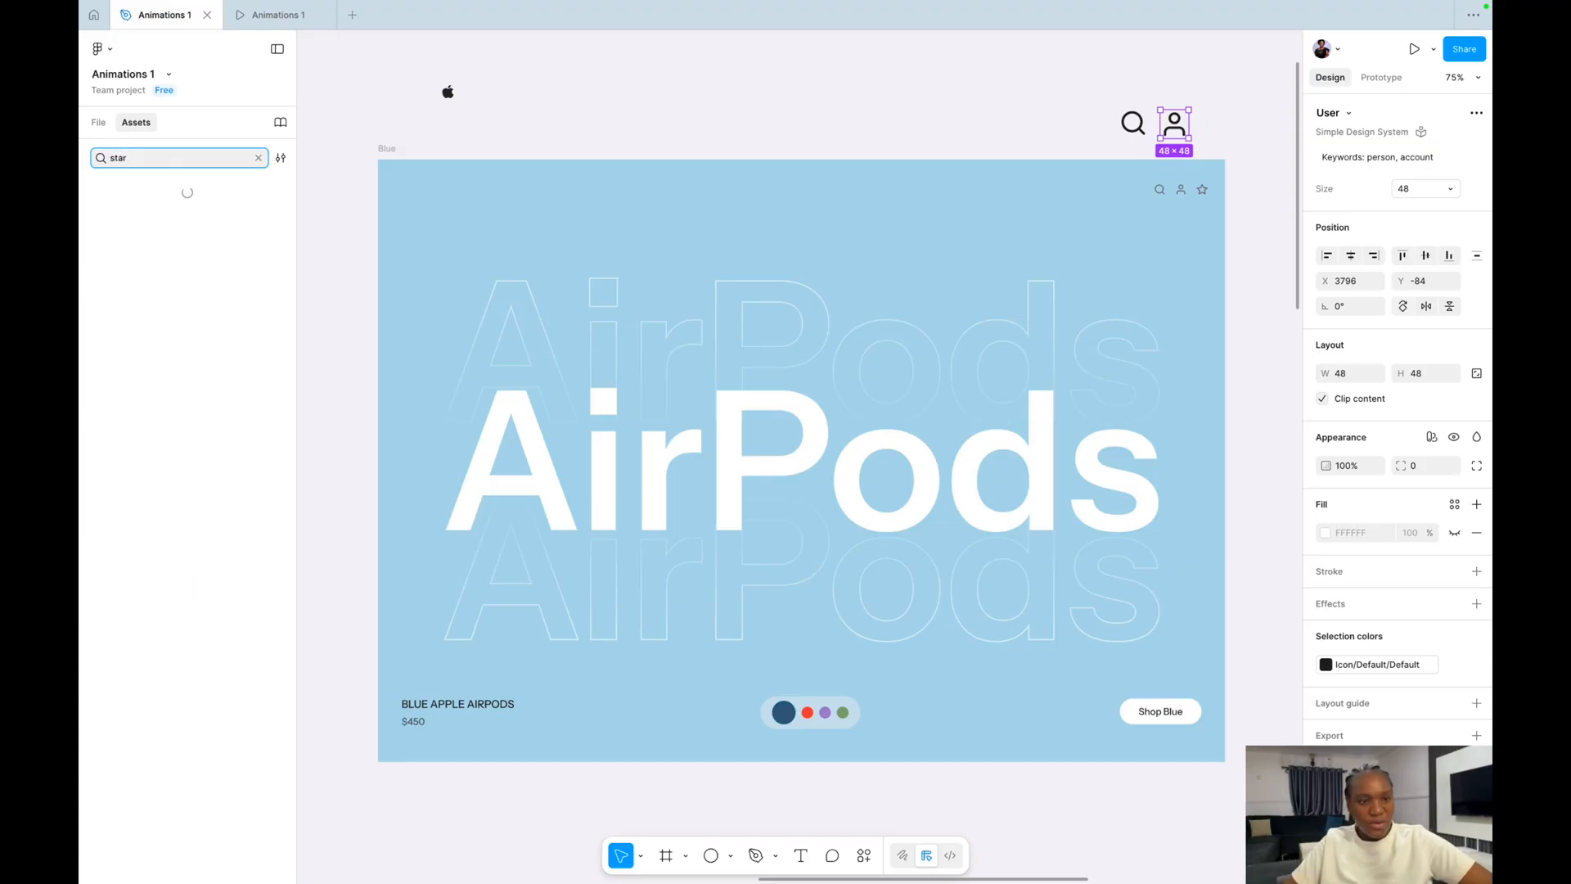
pyautogui.moveTo(237, 228); pyautogui.dragTo(1221, 126)
pyautogui.click(613, 142)
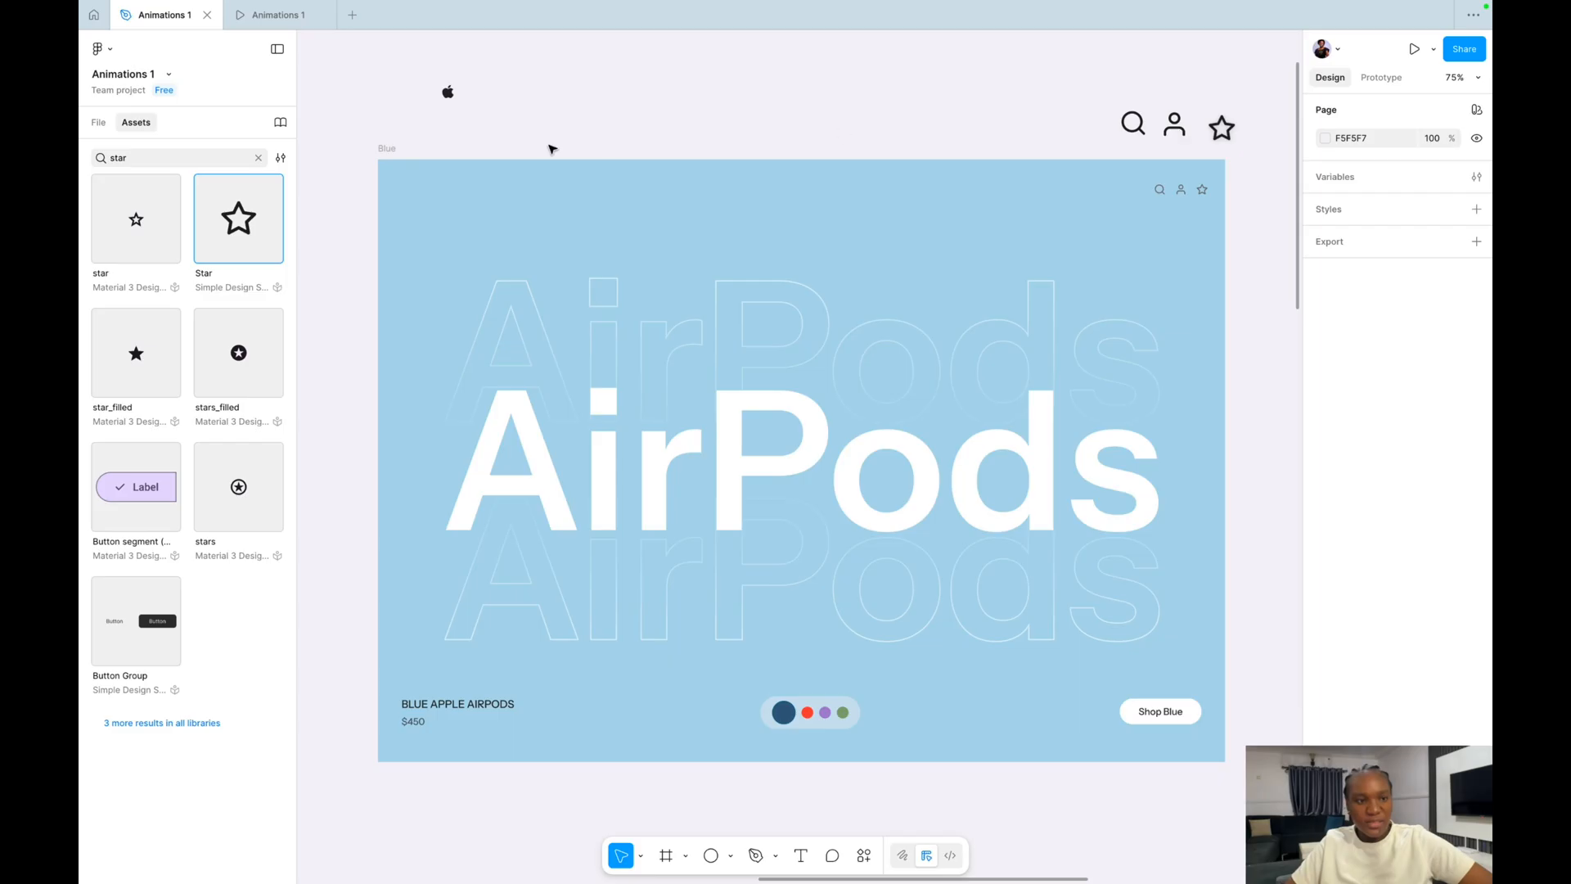
# Scale the large Search icon above the Blue frame down to about 20 × 20.
pyautogui.click(98, 122)
pyautogui.hscroll(2, 870, 126)
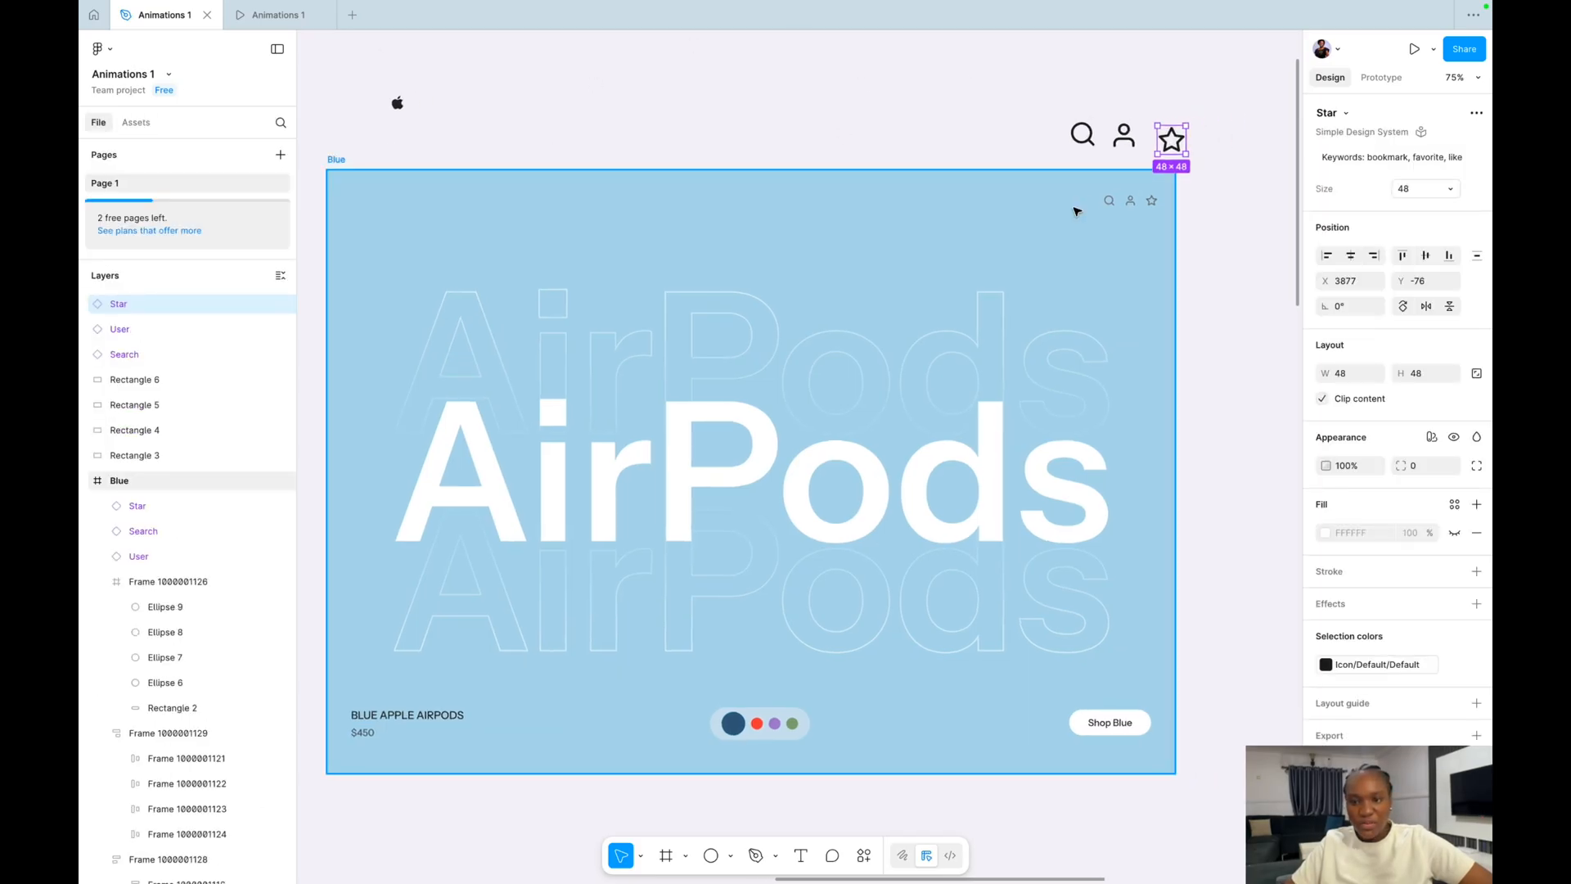
pyautogui.click(1107, 199)
pyautogui.click(1046, 121)
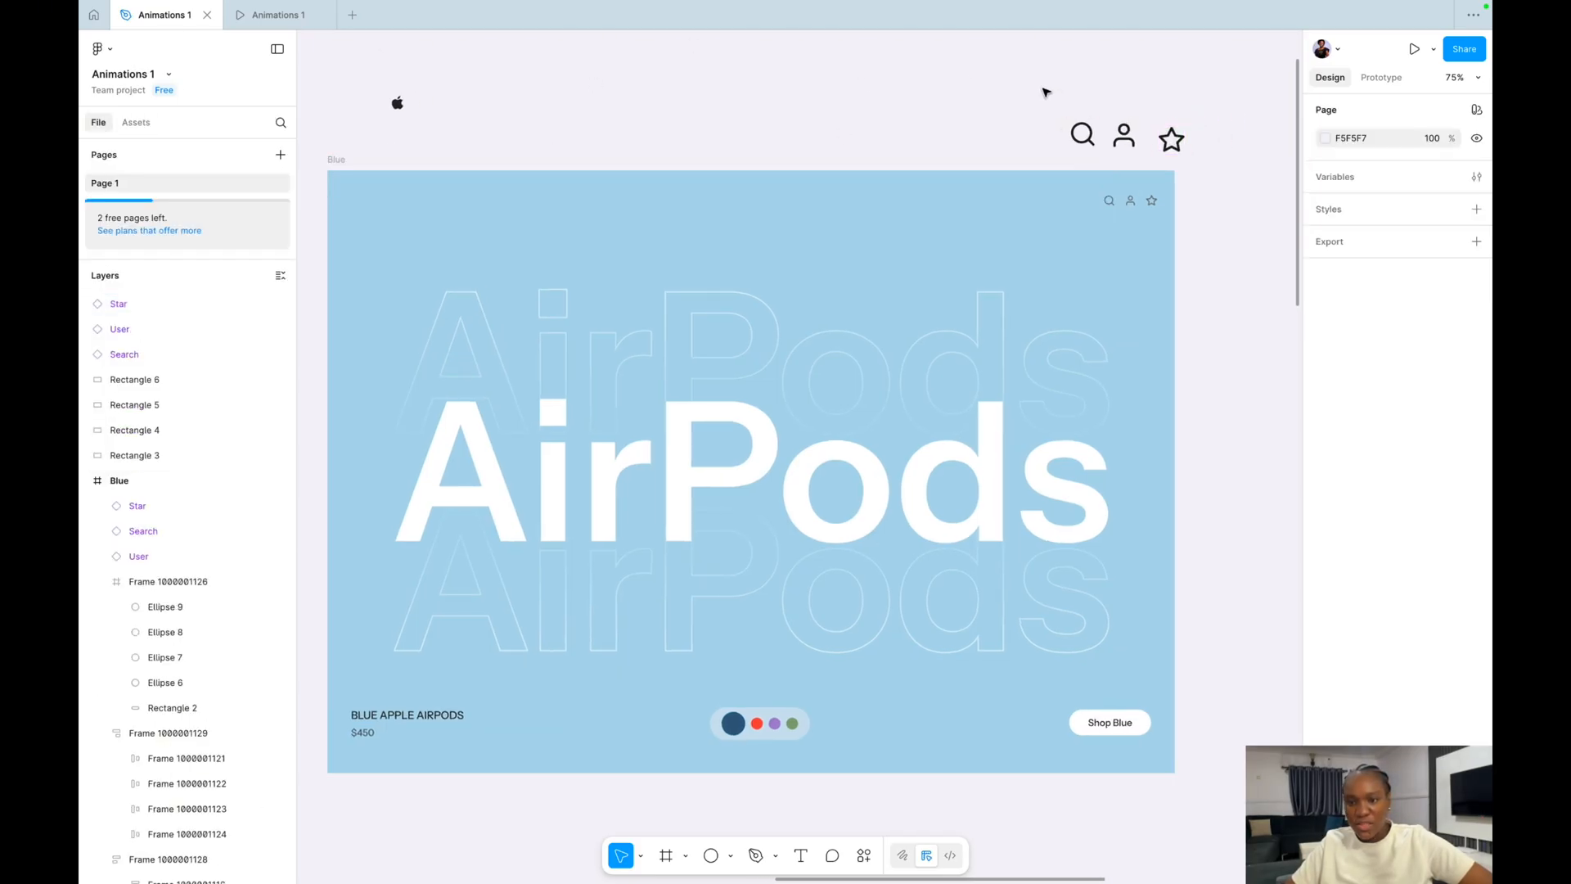
pyautogui.click(1086, 135)
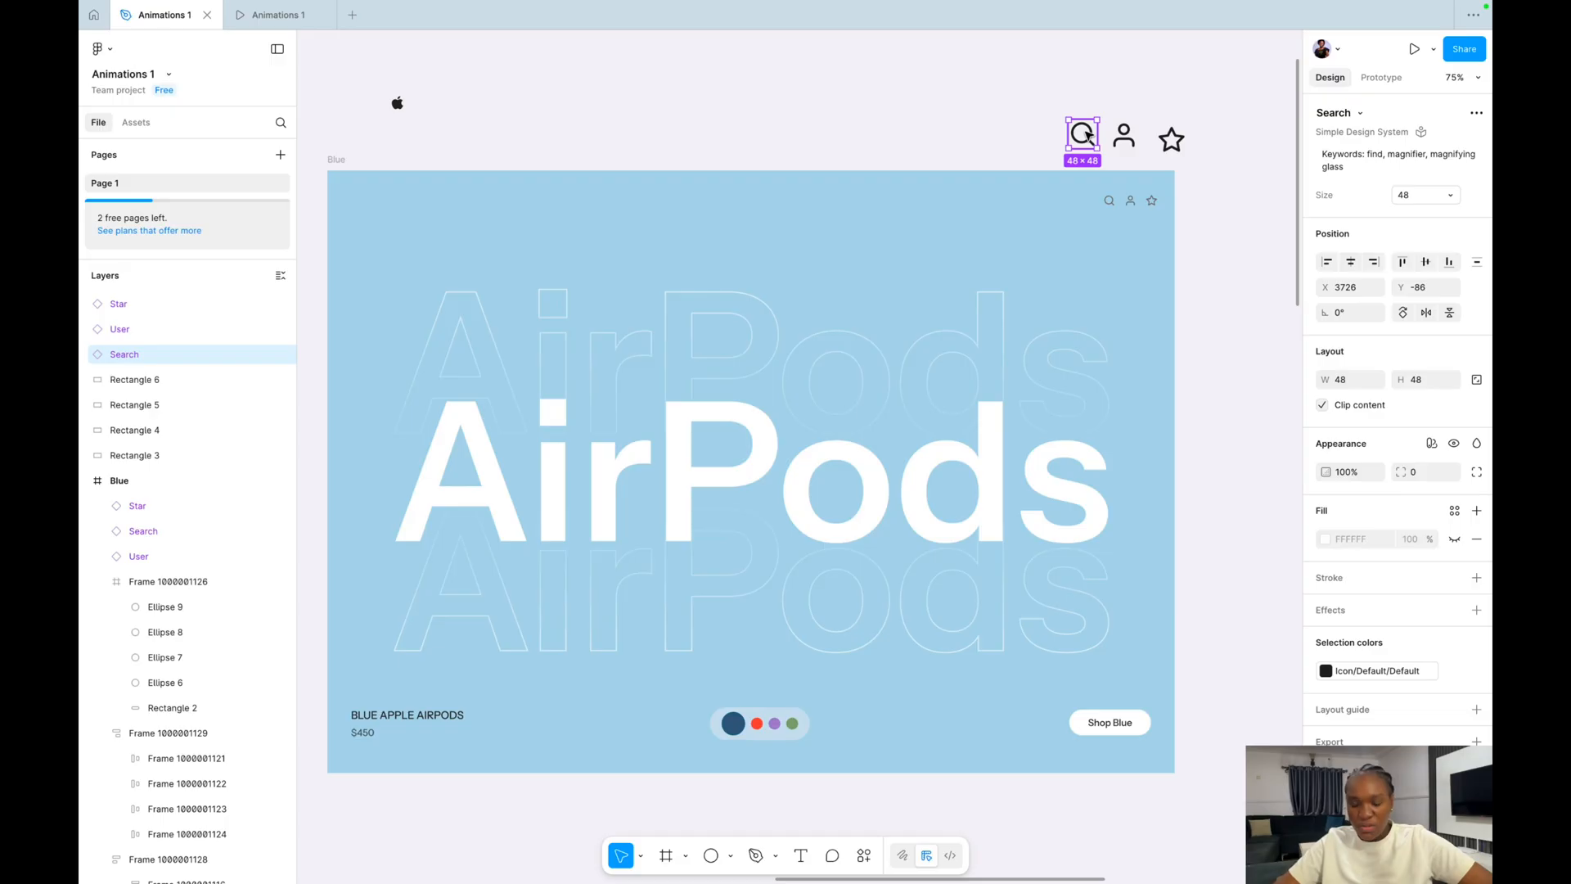
pyautogui.press('k')
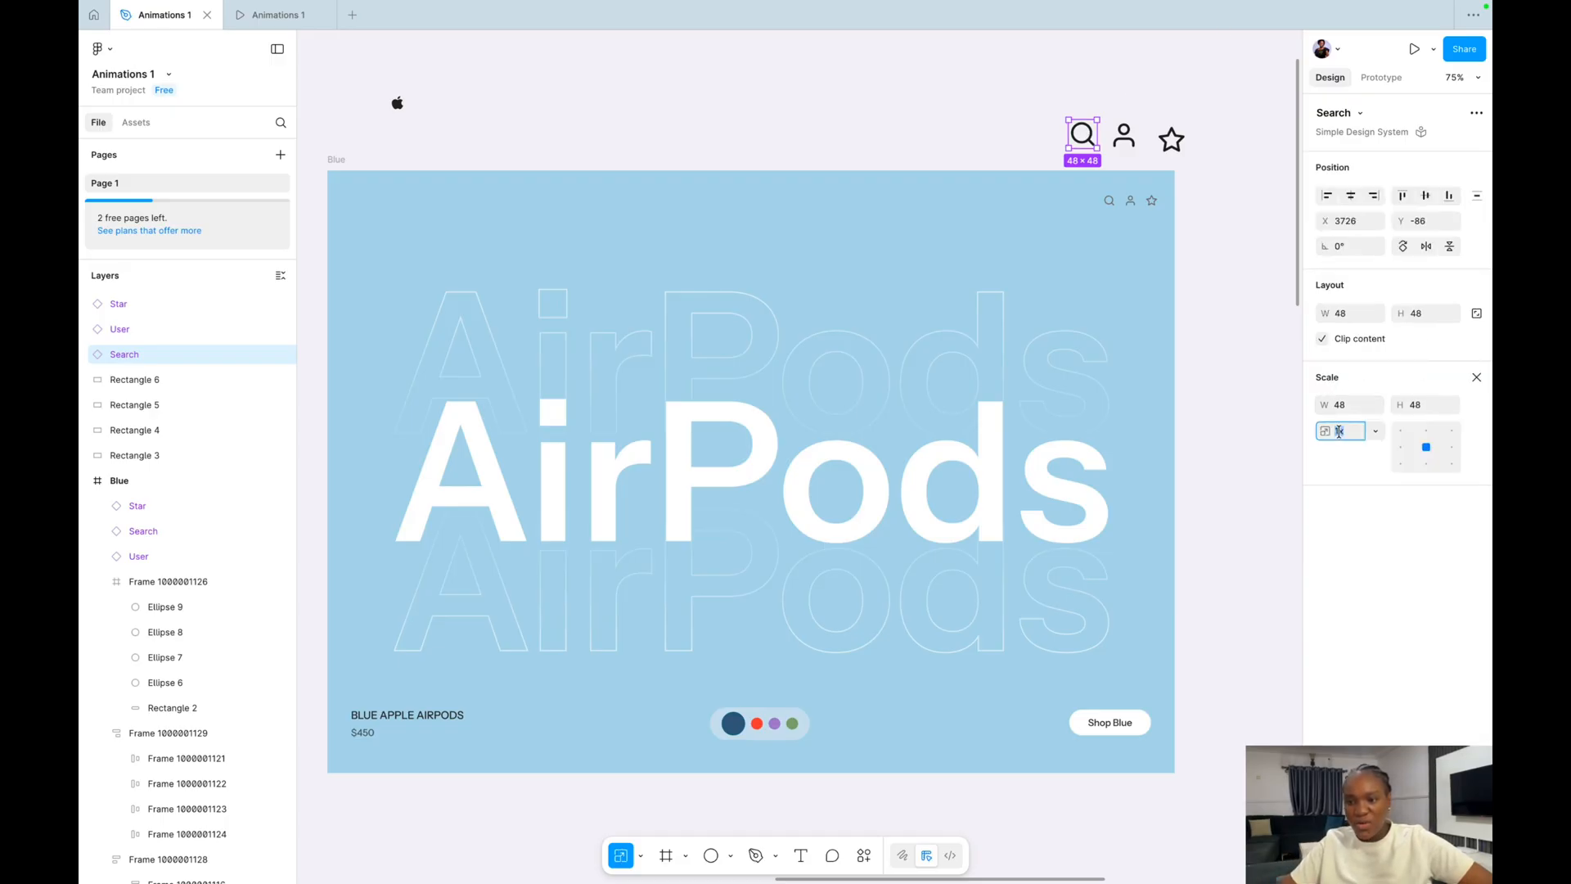
pyautogui.scroll(3, 1104, 156)
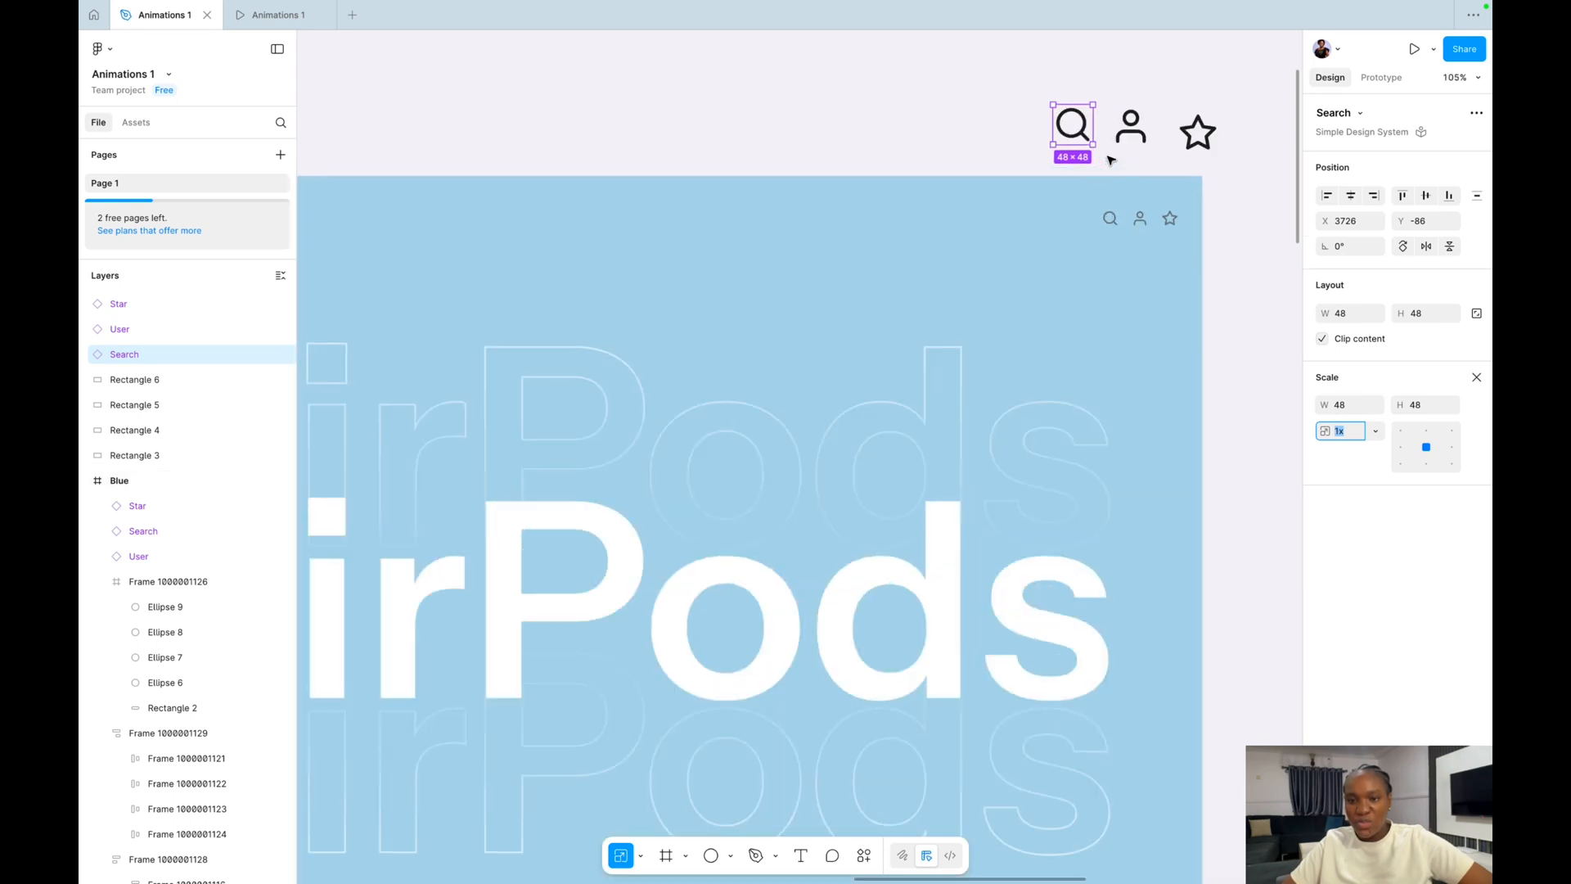
pyautogui.moveTo(1092, 144); pyautogui.dragTo(1080, 132)
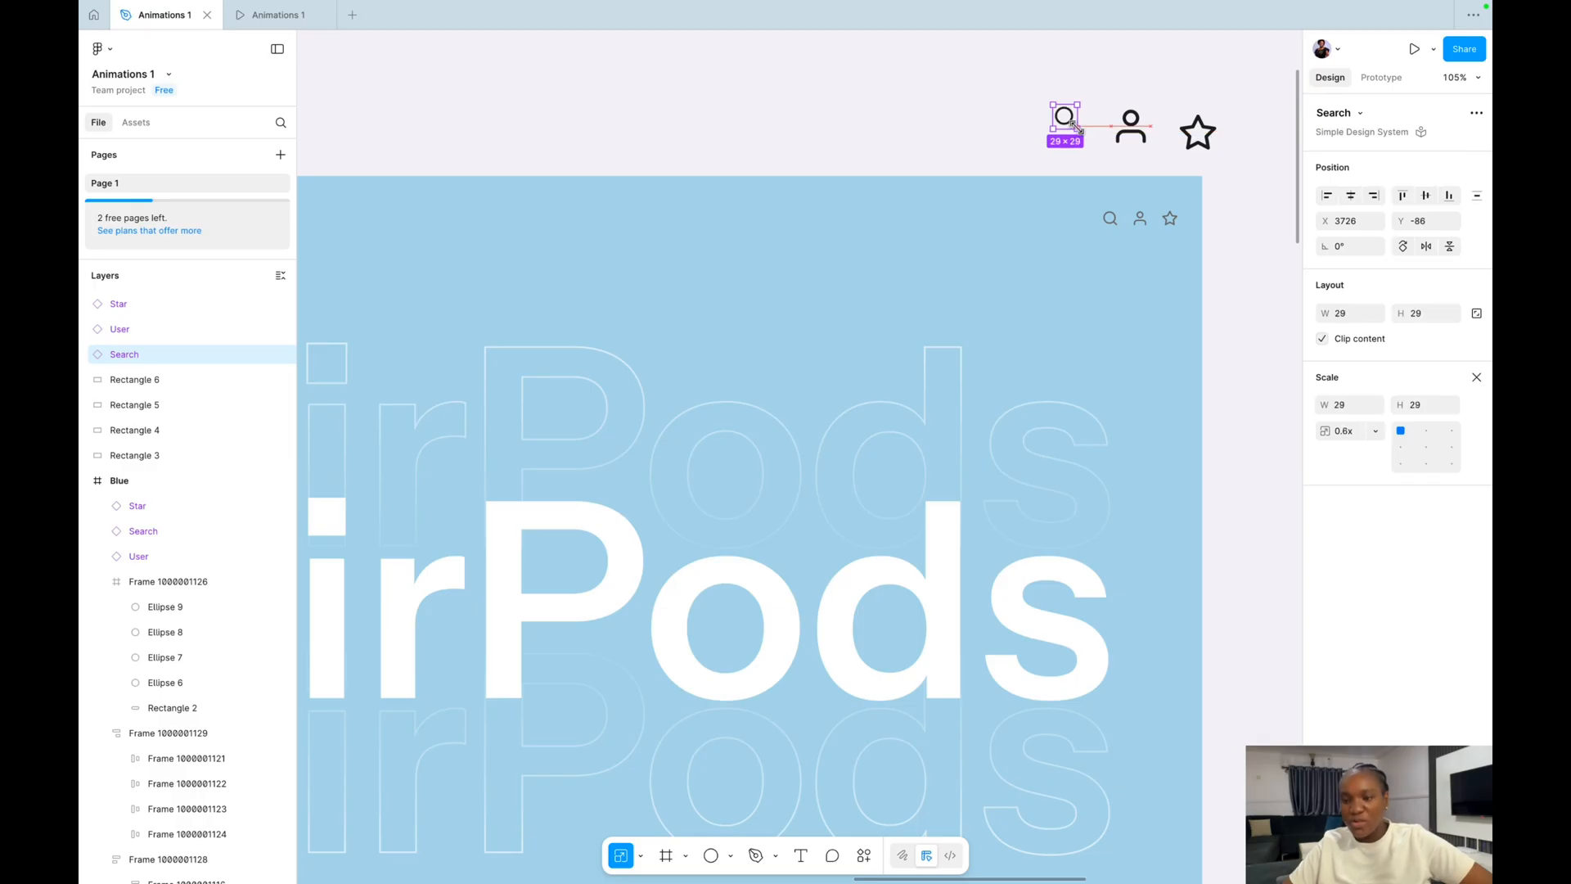
pyautogui.moveTo(1075, 126); pyautogui.dragTo(1104, 153)
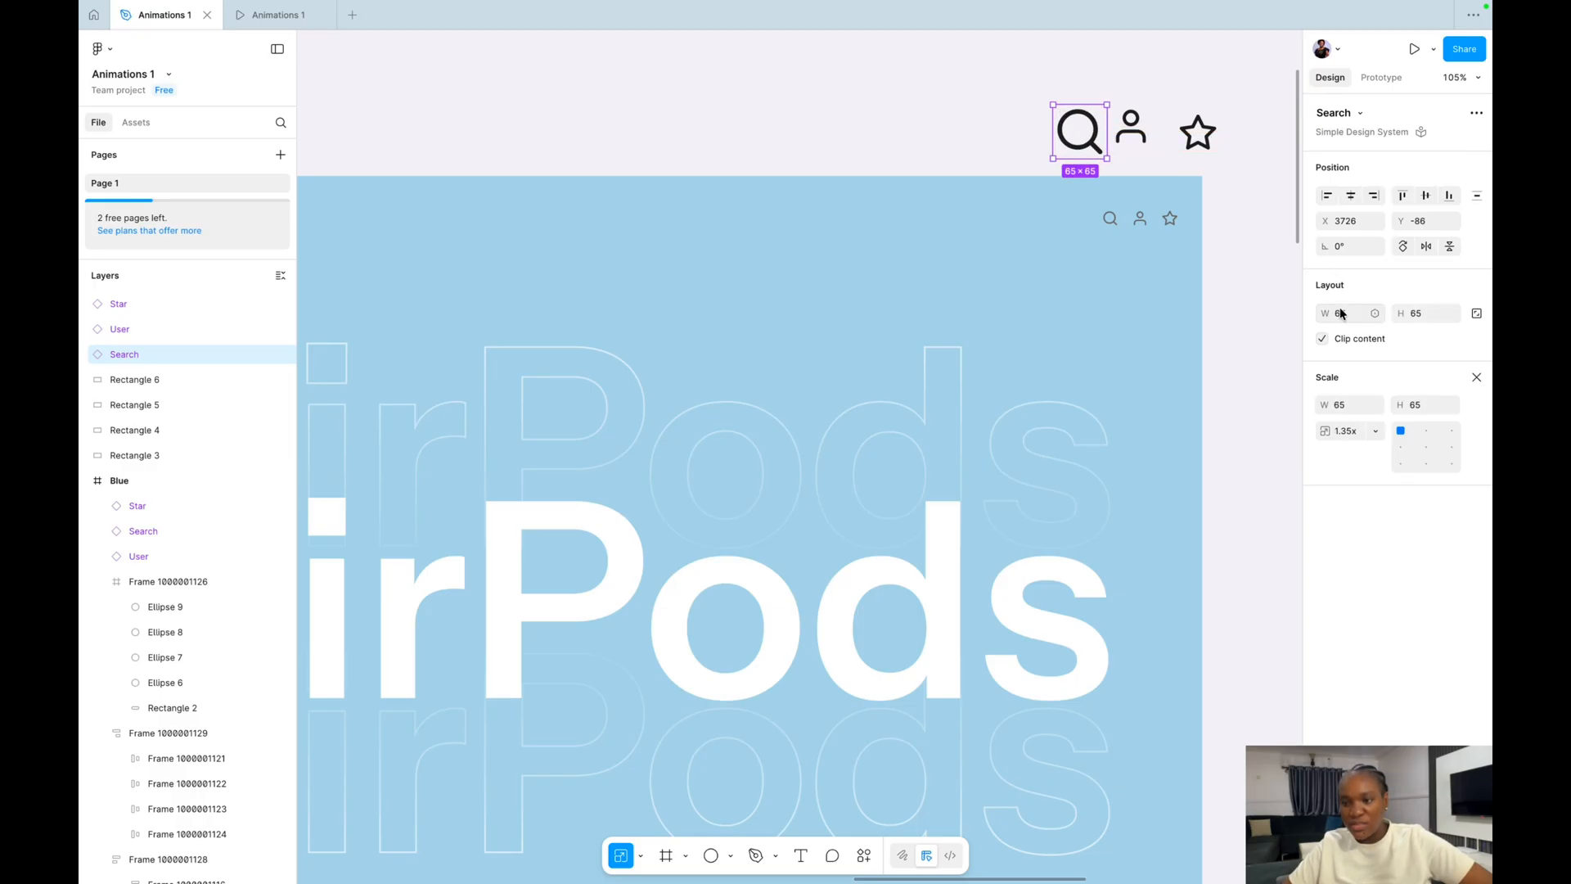
pyautogui.moveTo(1106, 157); pyautogui.dragTo(1080, 132)
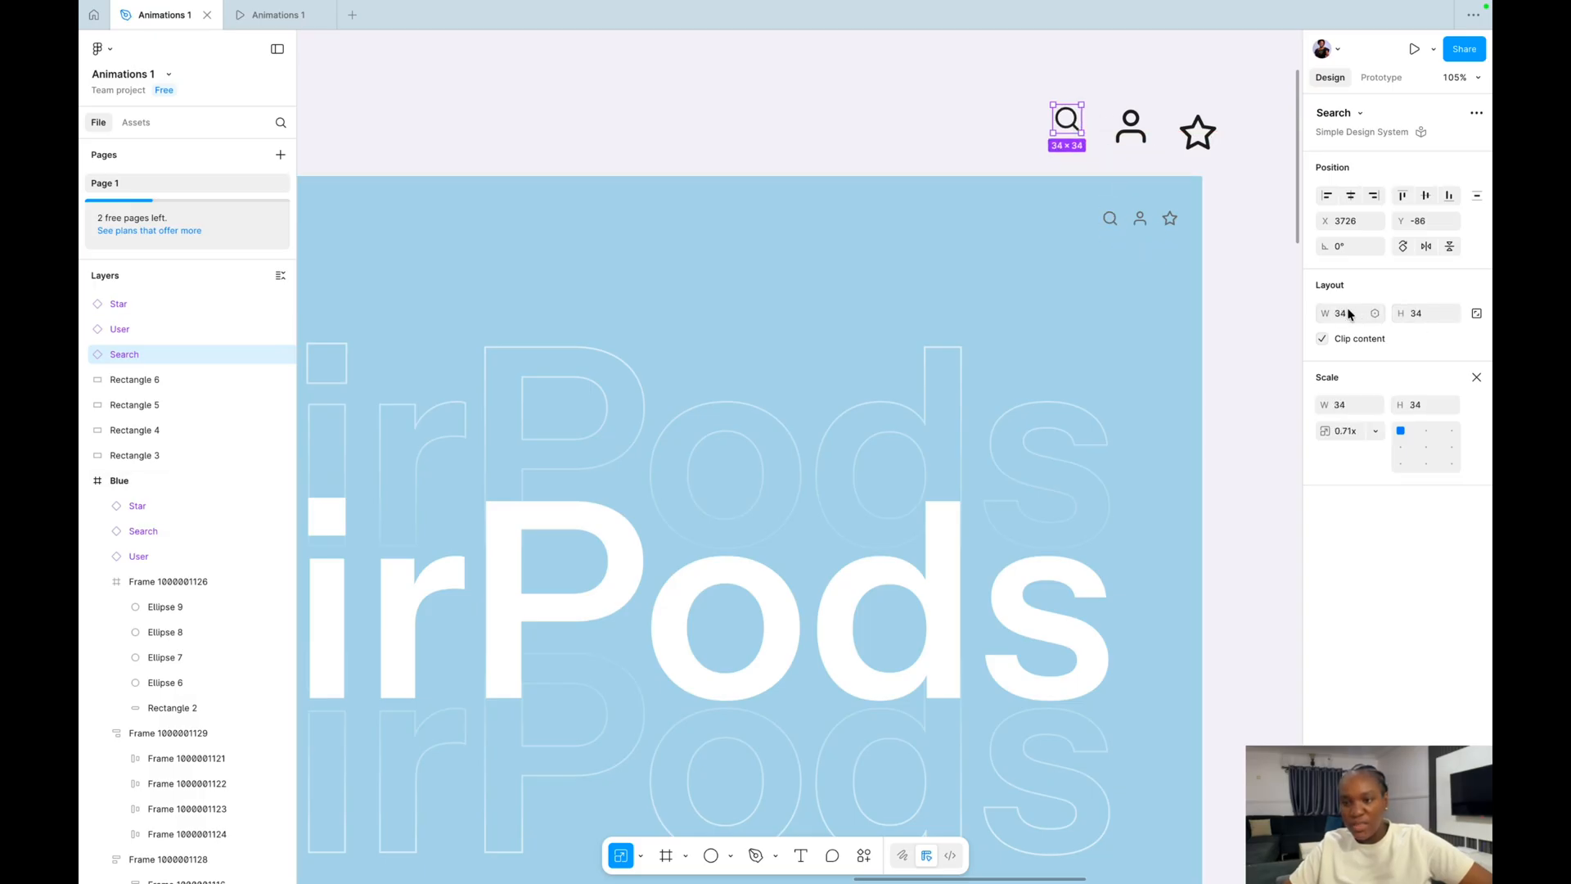
pyautogui.moveTo(1077, 129); pyautogui.dragTo(1065, 119)
# Scale the large User icon above the Blue frame down to about 18 × 18.
pyautogui.click(1148, 142)
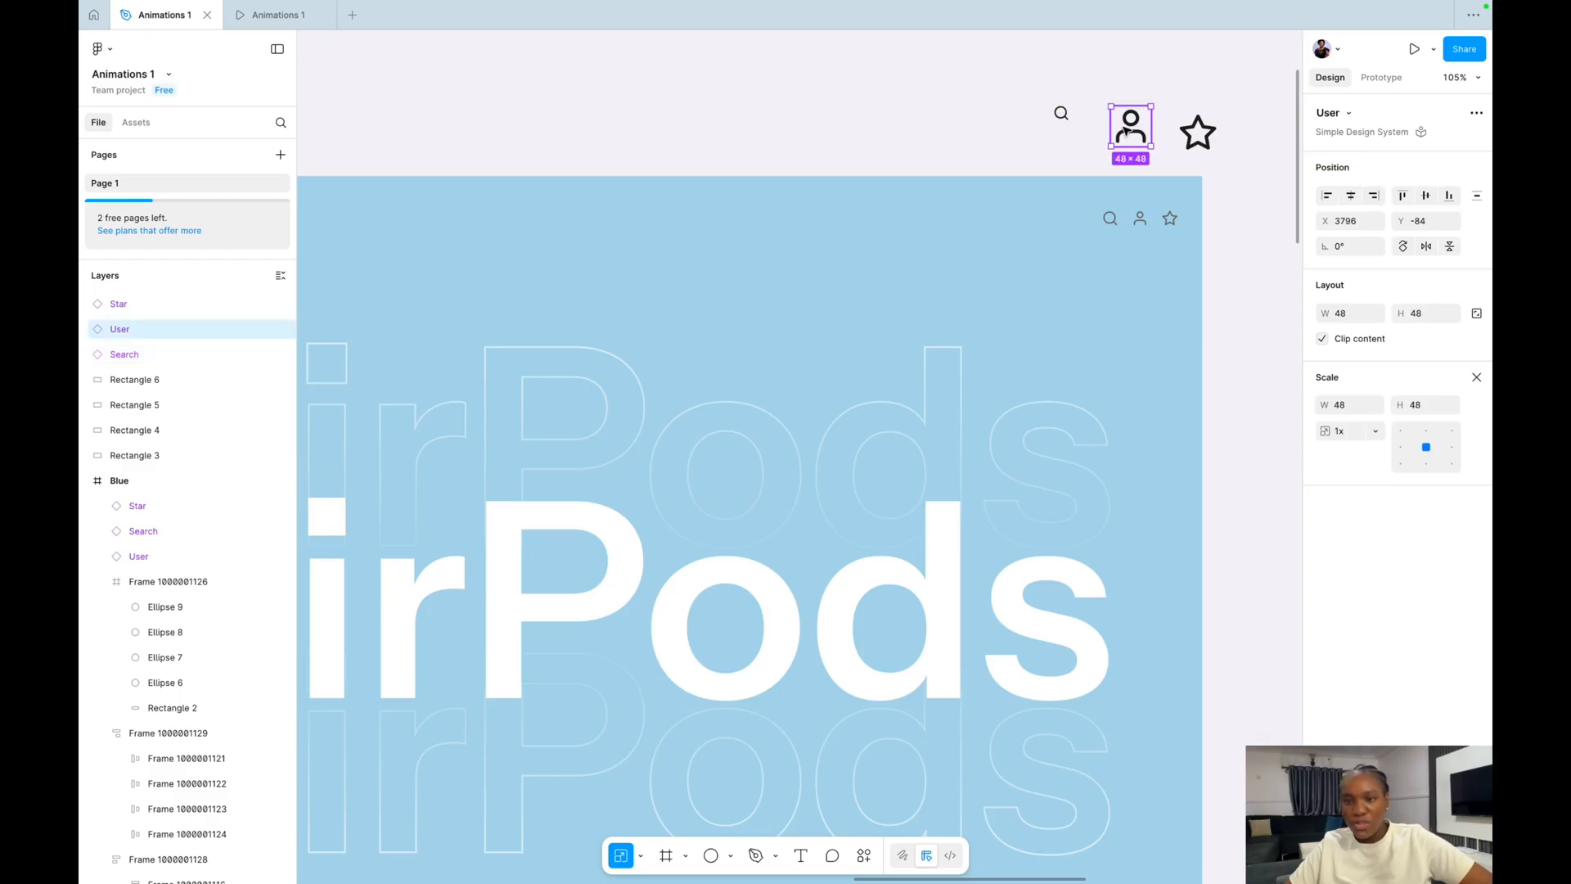
pyautogui.moveTo(1152, 146); pyautogui.dragTo(1124, 123)
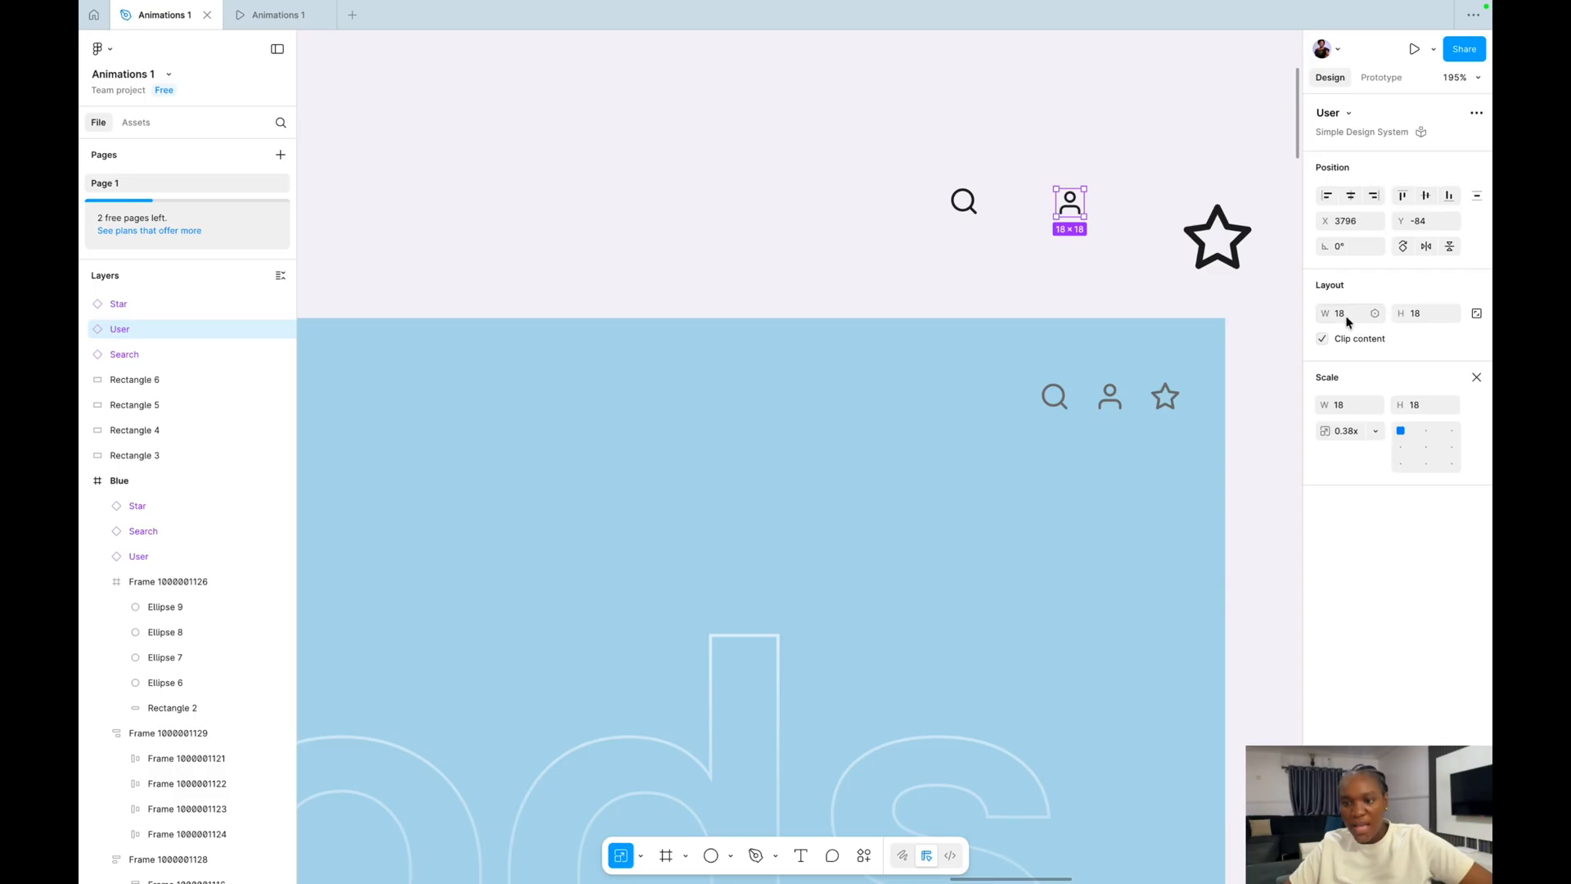
pyautogui.click(1346, 317)
pyautogui.write('20')
pyautogui.press('Return')
pyautogui.press('super+z')
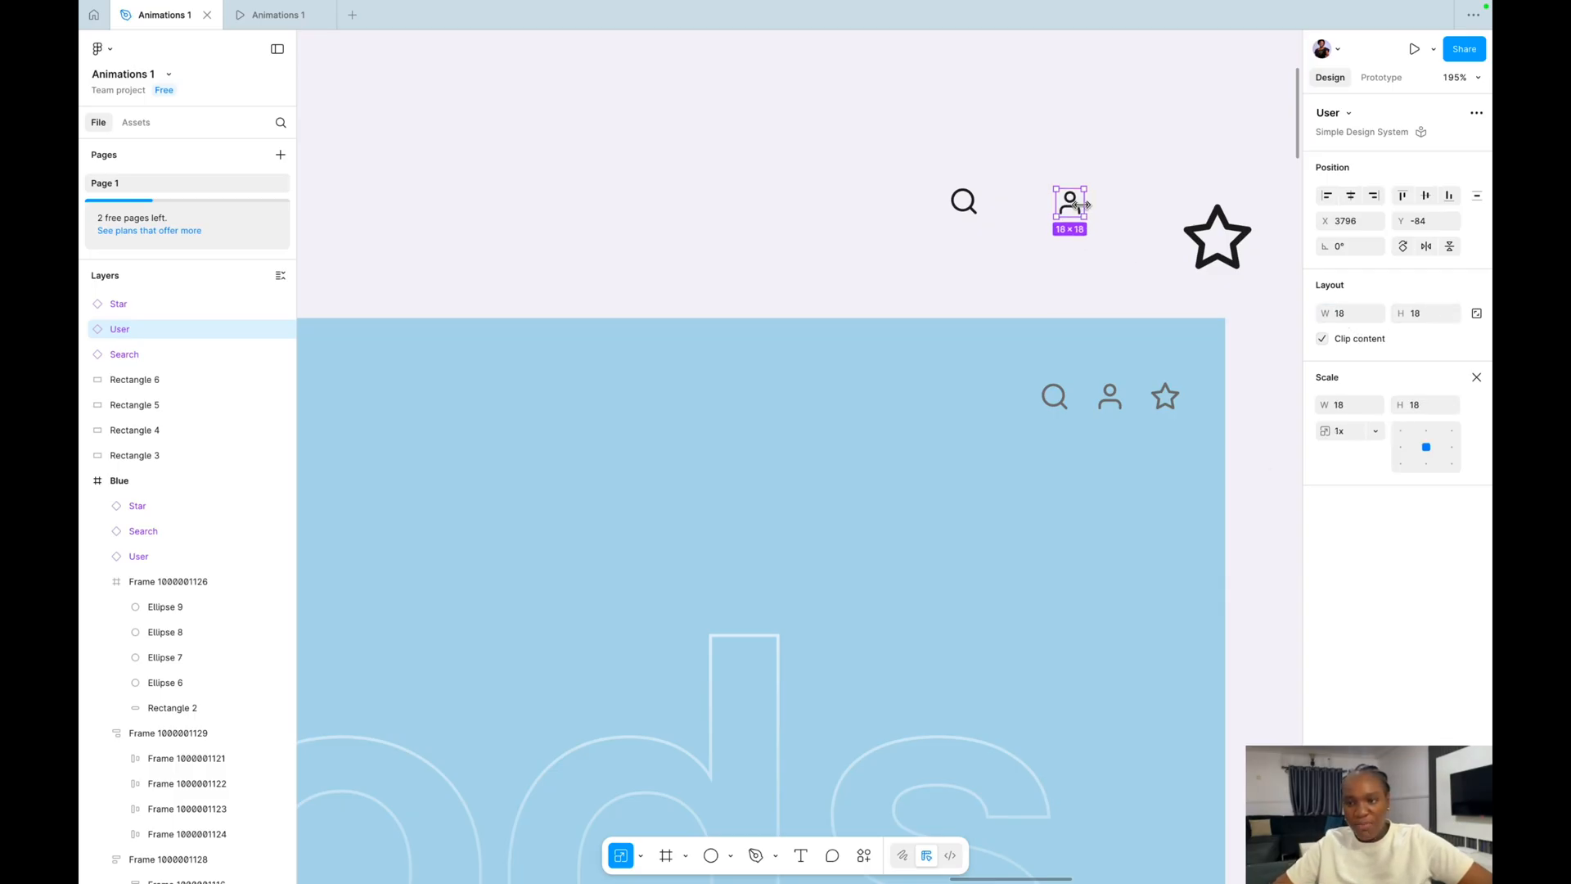
# Lock the User icon's aspect ratio and set its width to 20.
pyautogui.click(1478, 313)
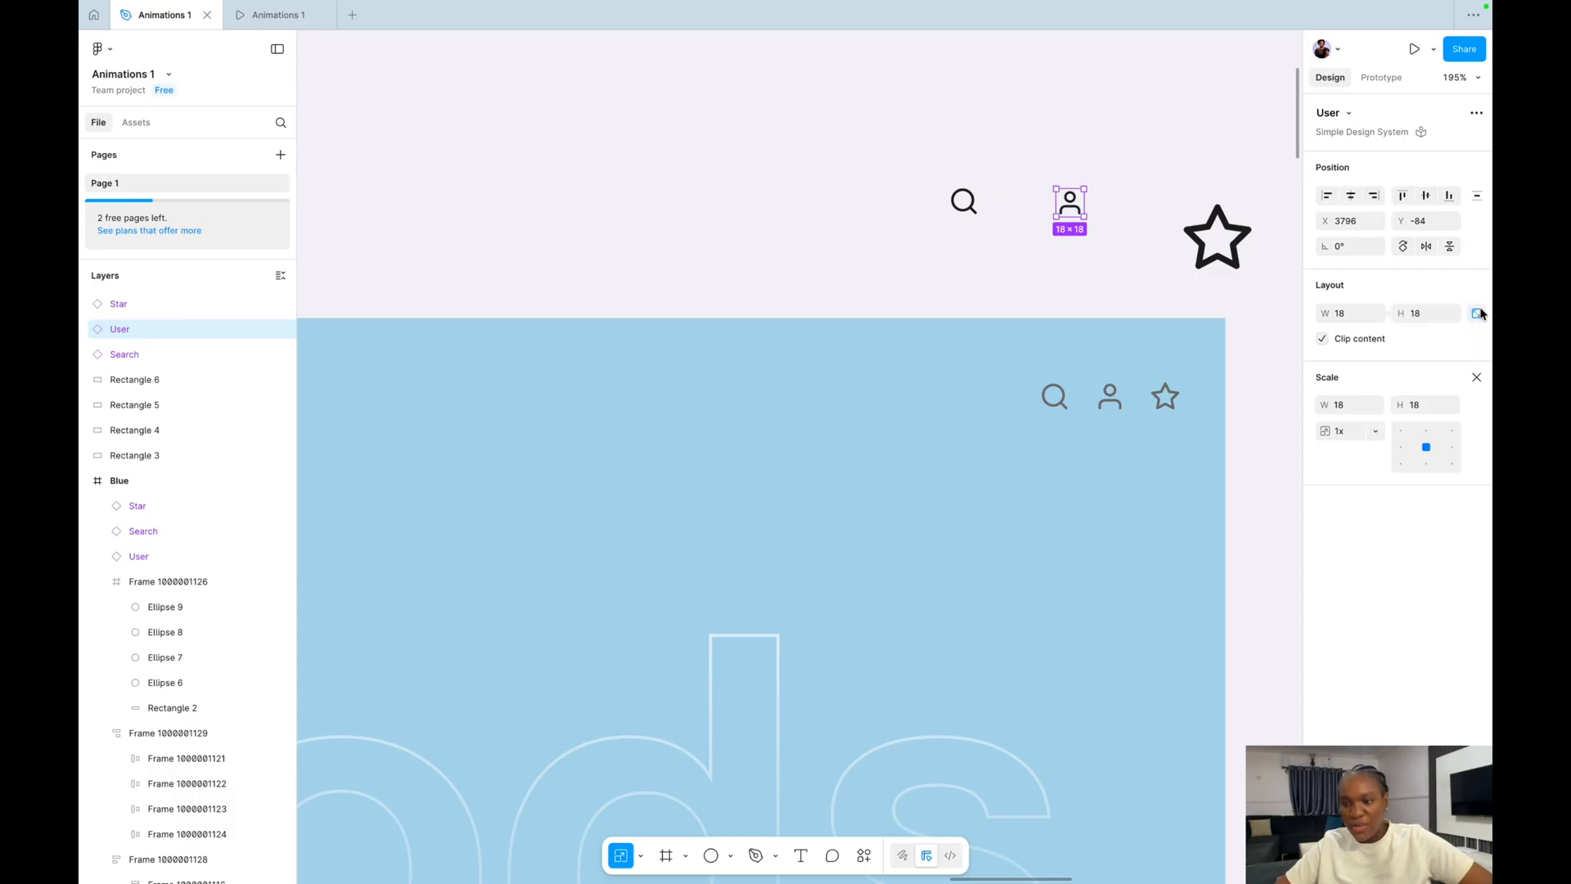
pyautogui.click(1348, 315)
pyautogui.press('Up')
pyautogui.press('Up')
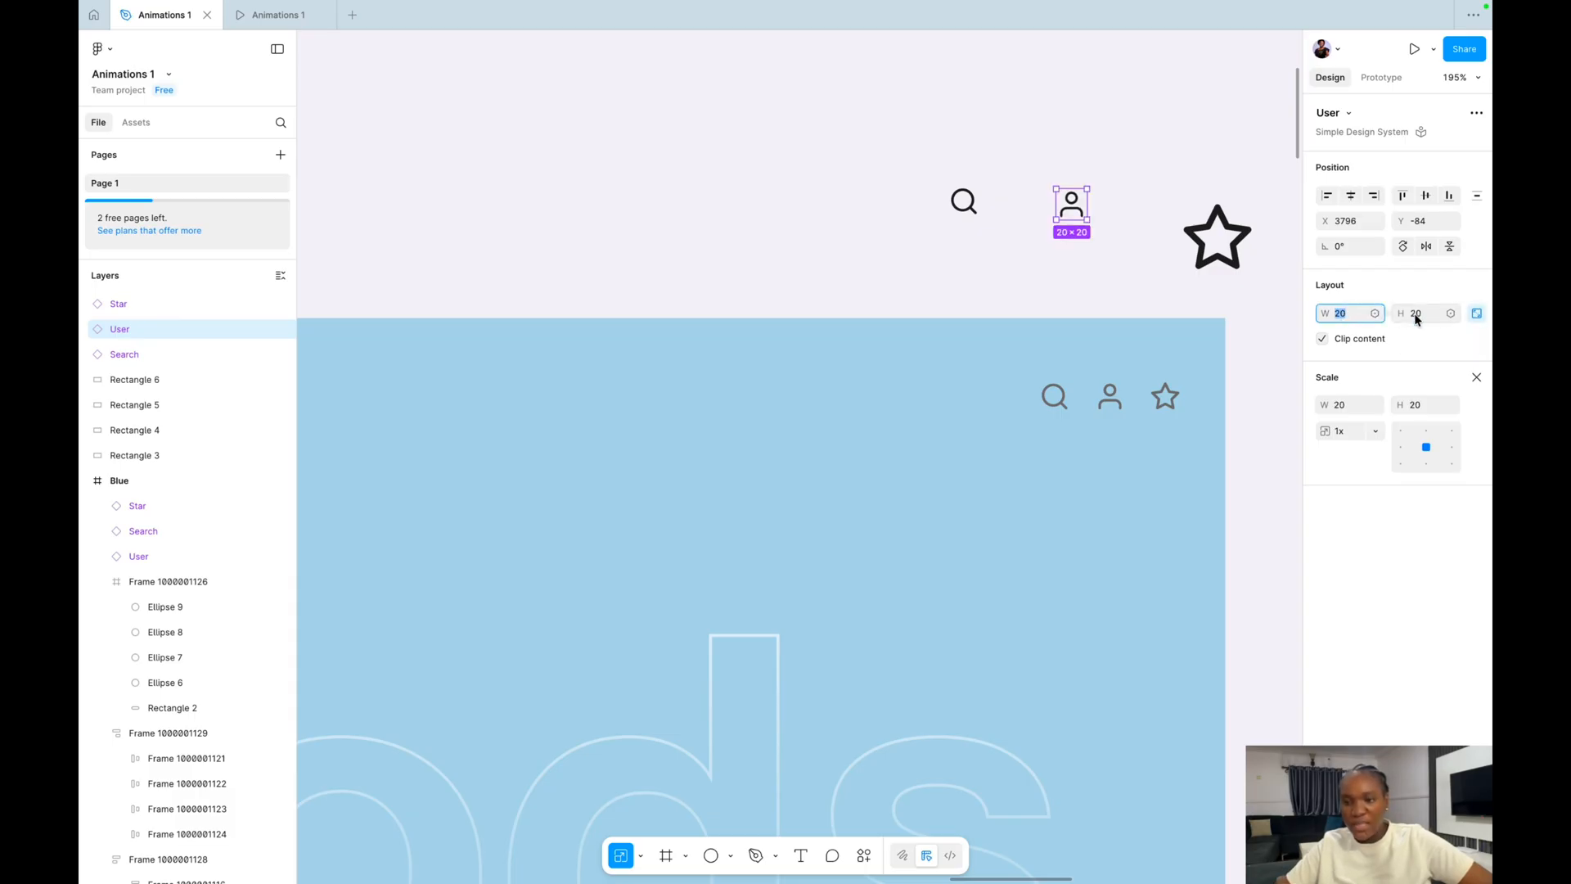
# Arrange the Search, User and Star icons above the Blue frame in a 20-pixel-high row and align their vertical centres.
pyautogui.moveTo(1071, 206); pyautogui.dragTo(1030, 206)
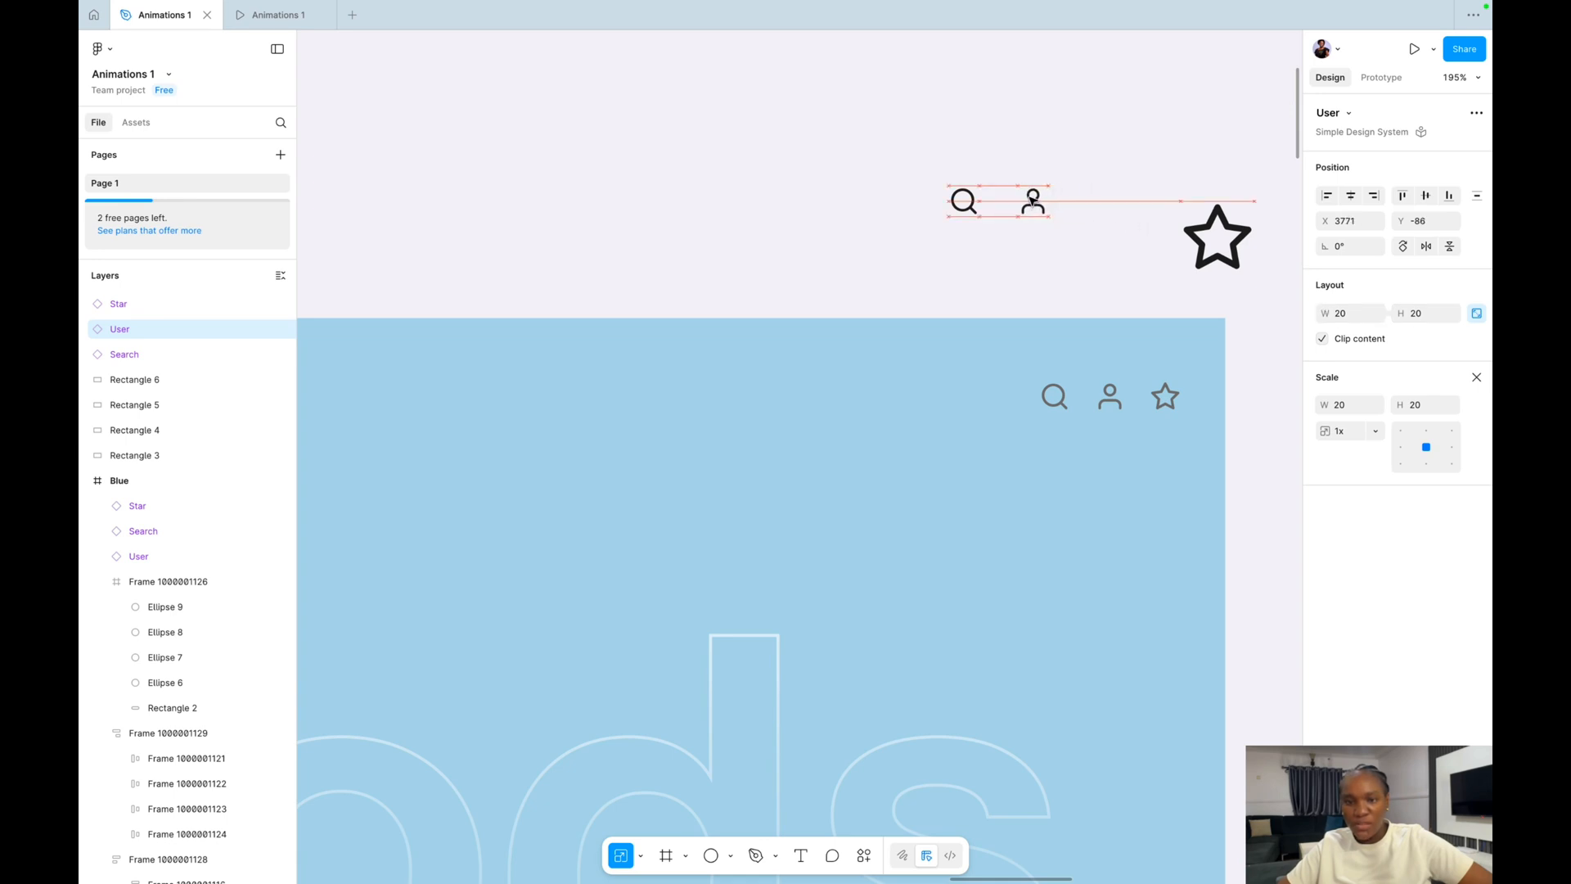
pyautogui.click(881, 151)
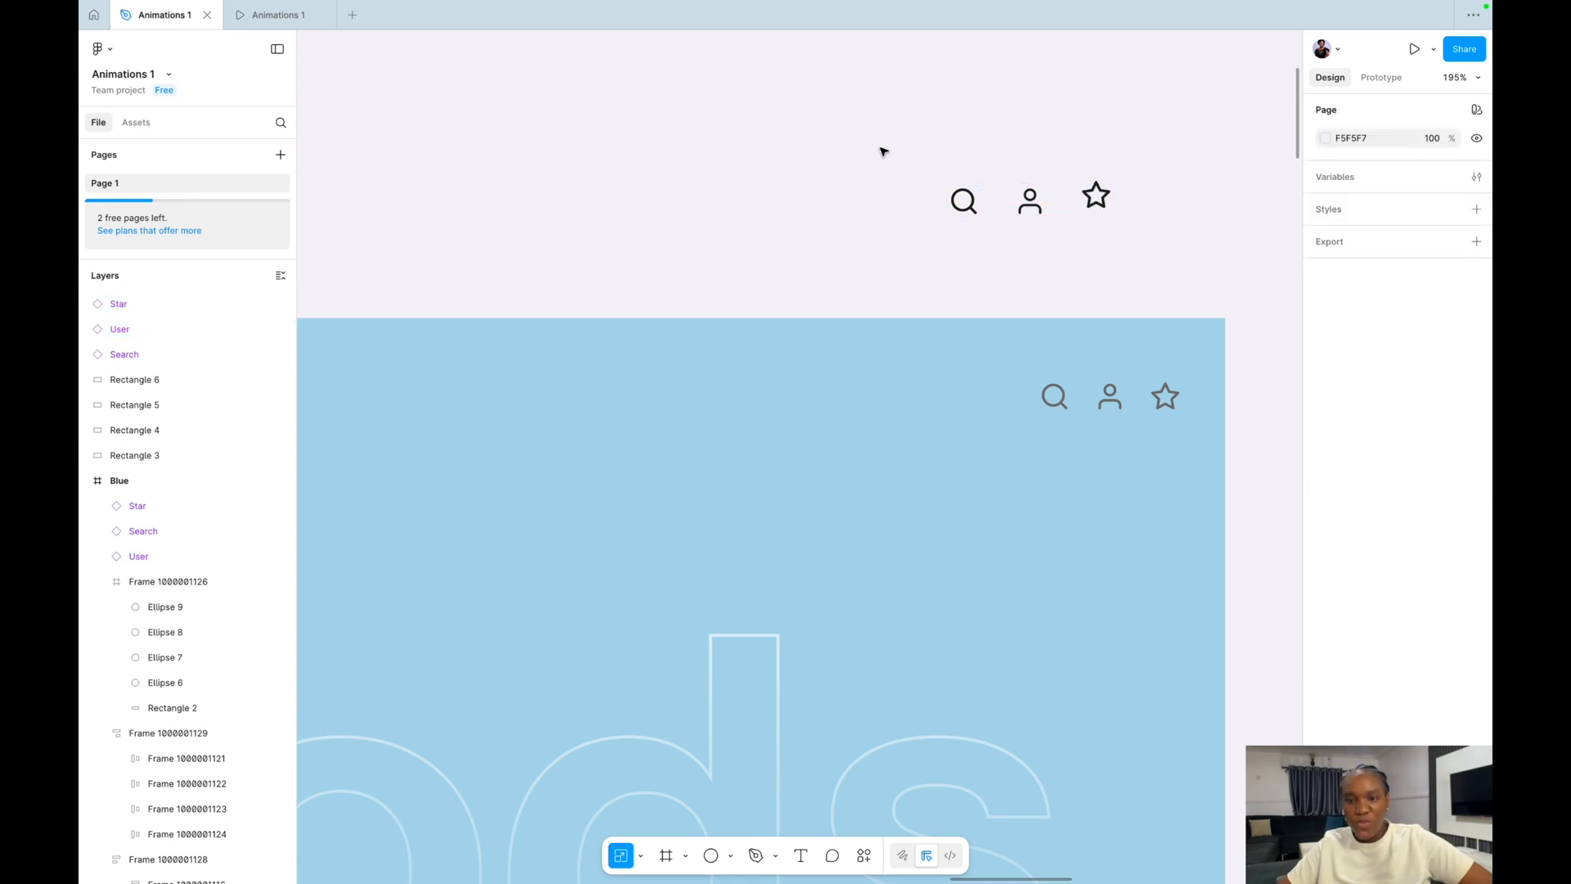
pyautogui.moveTo(857, 143); pyautogui.dragTo(1175, 256)
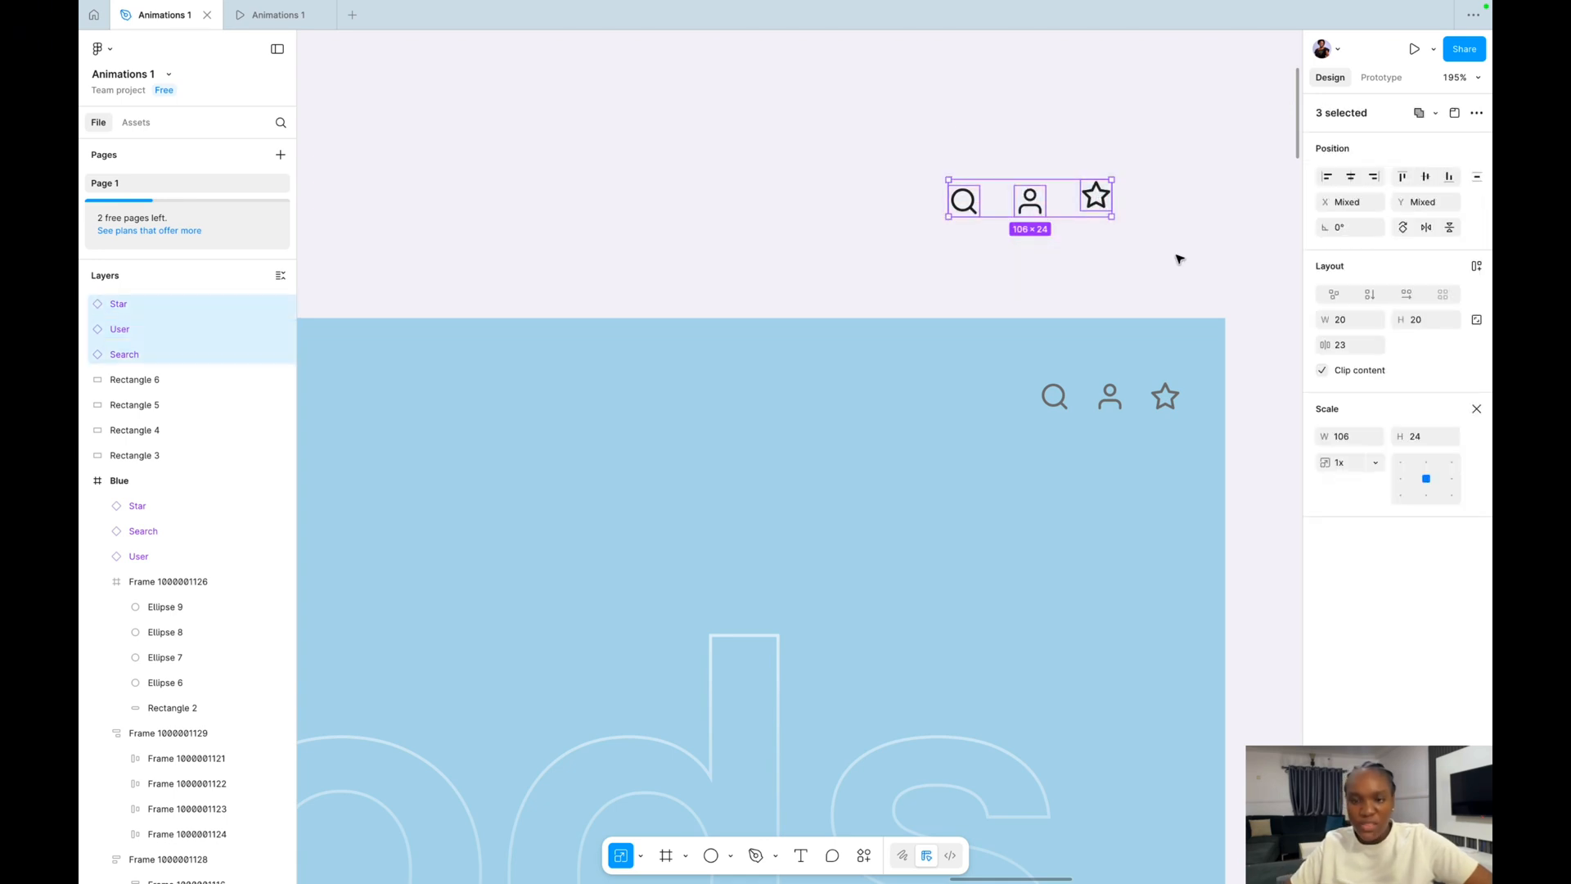
pyautogui.click(1424, 177)
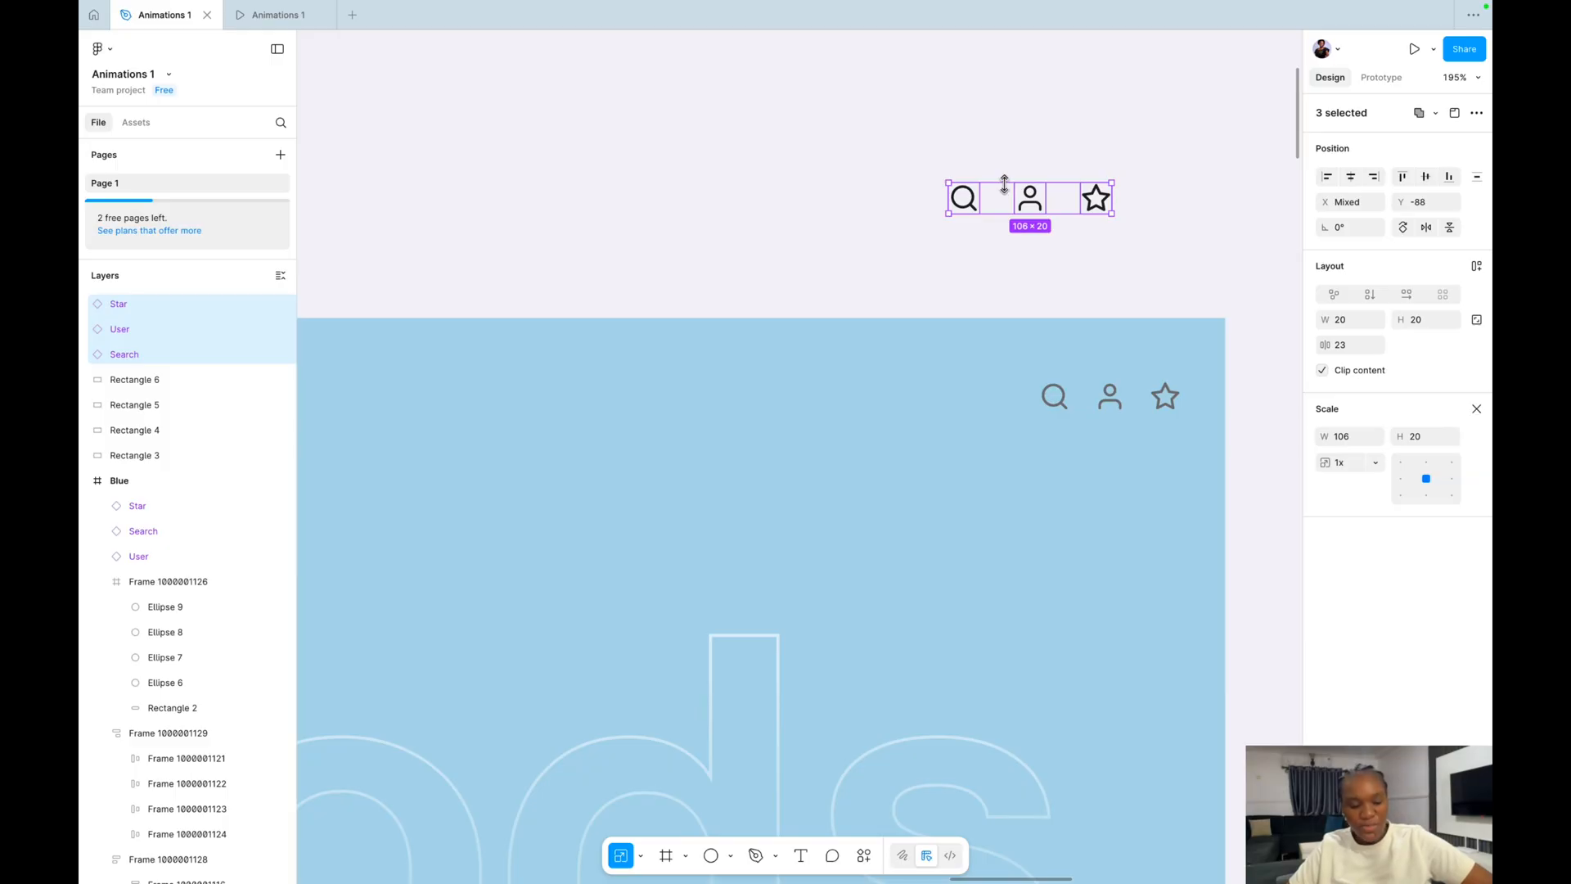
# Wrap the three icons in a horizontal auto layout frame with a gap of 16.
pyautogui.hotkey('shift', 'a')
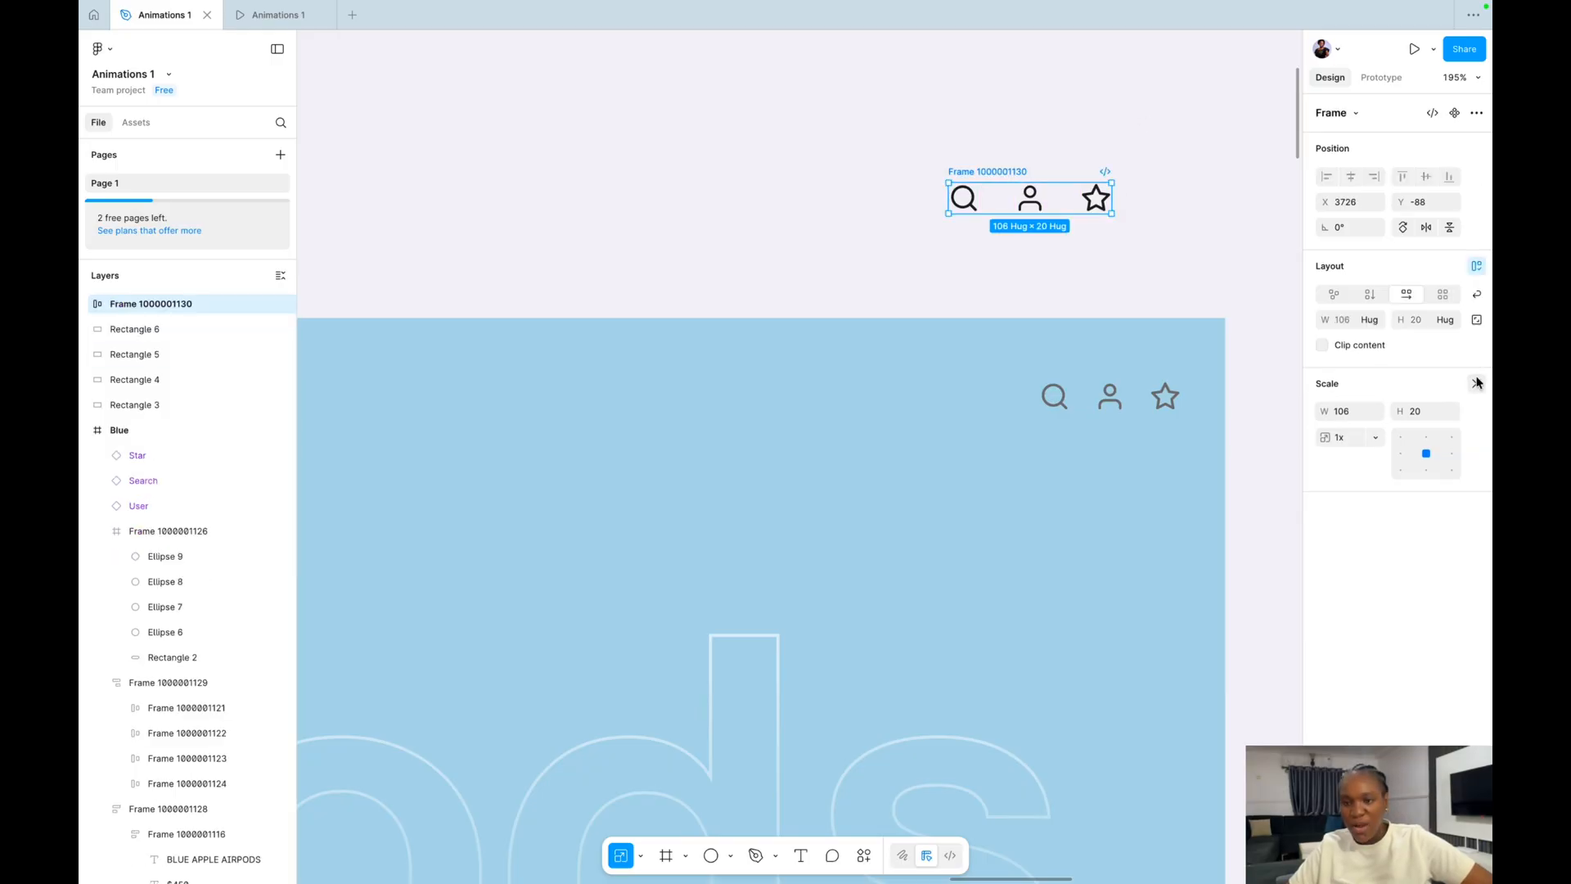
pyautogui.click(1477, 383)
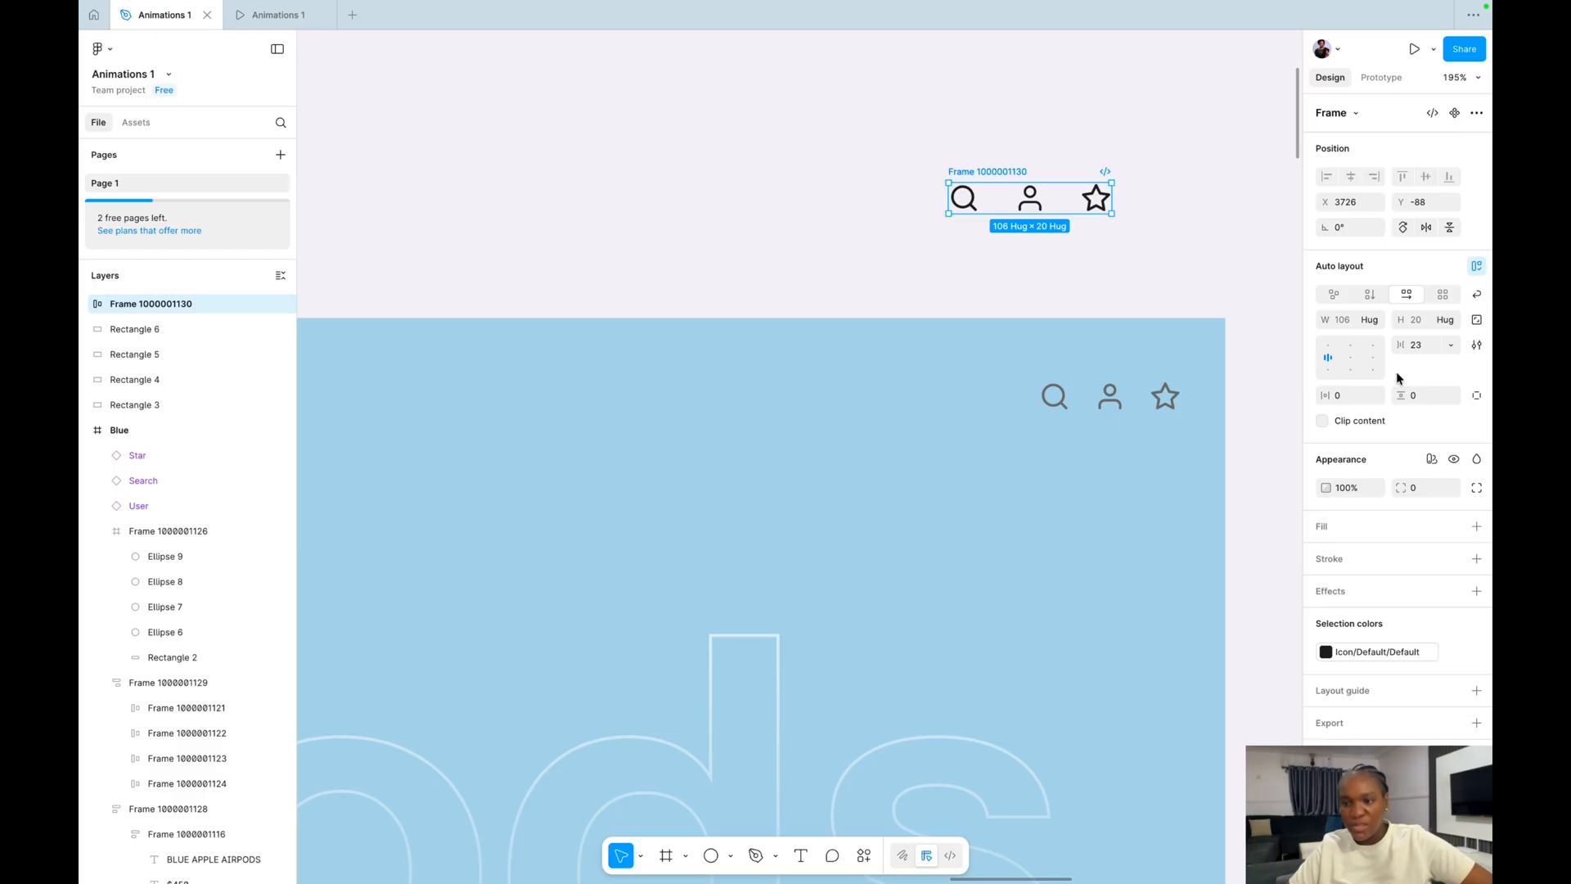
pyautogui.click(1416, 345)
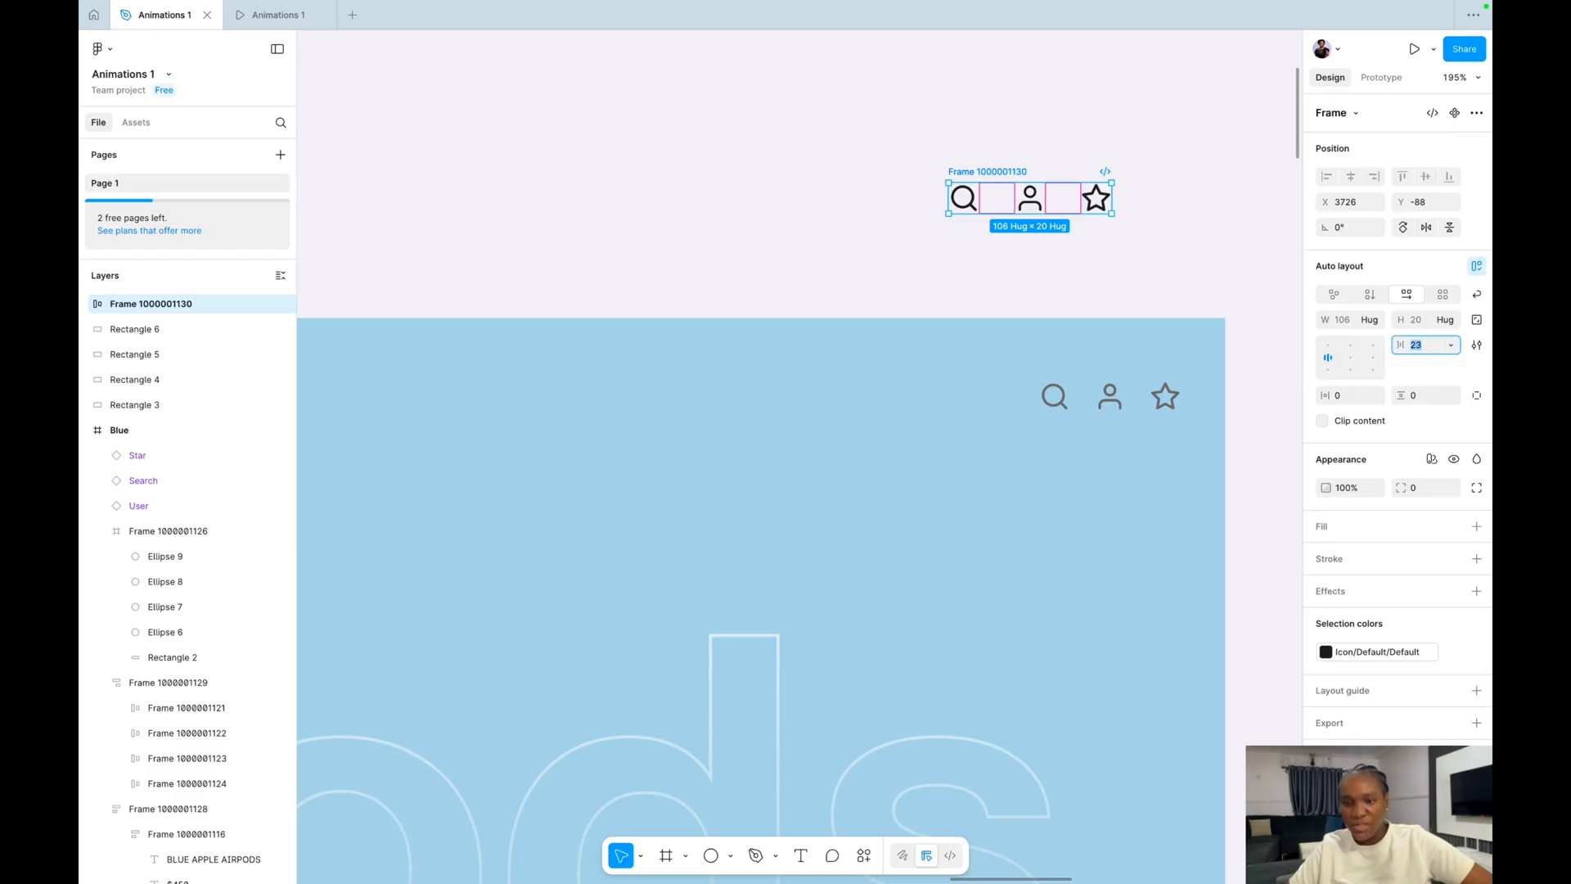
pyautogui.press('Down')
pyautogui.press('Down')
pyautogui.press('Down')
pyautogui.press('Down')
pyautogui.press('Down')
pyautogui.press('Down')
pyautogui.press('Down')
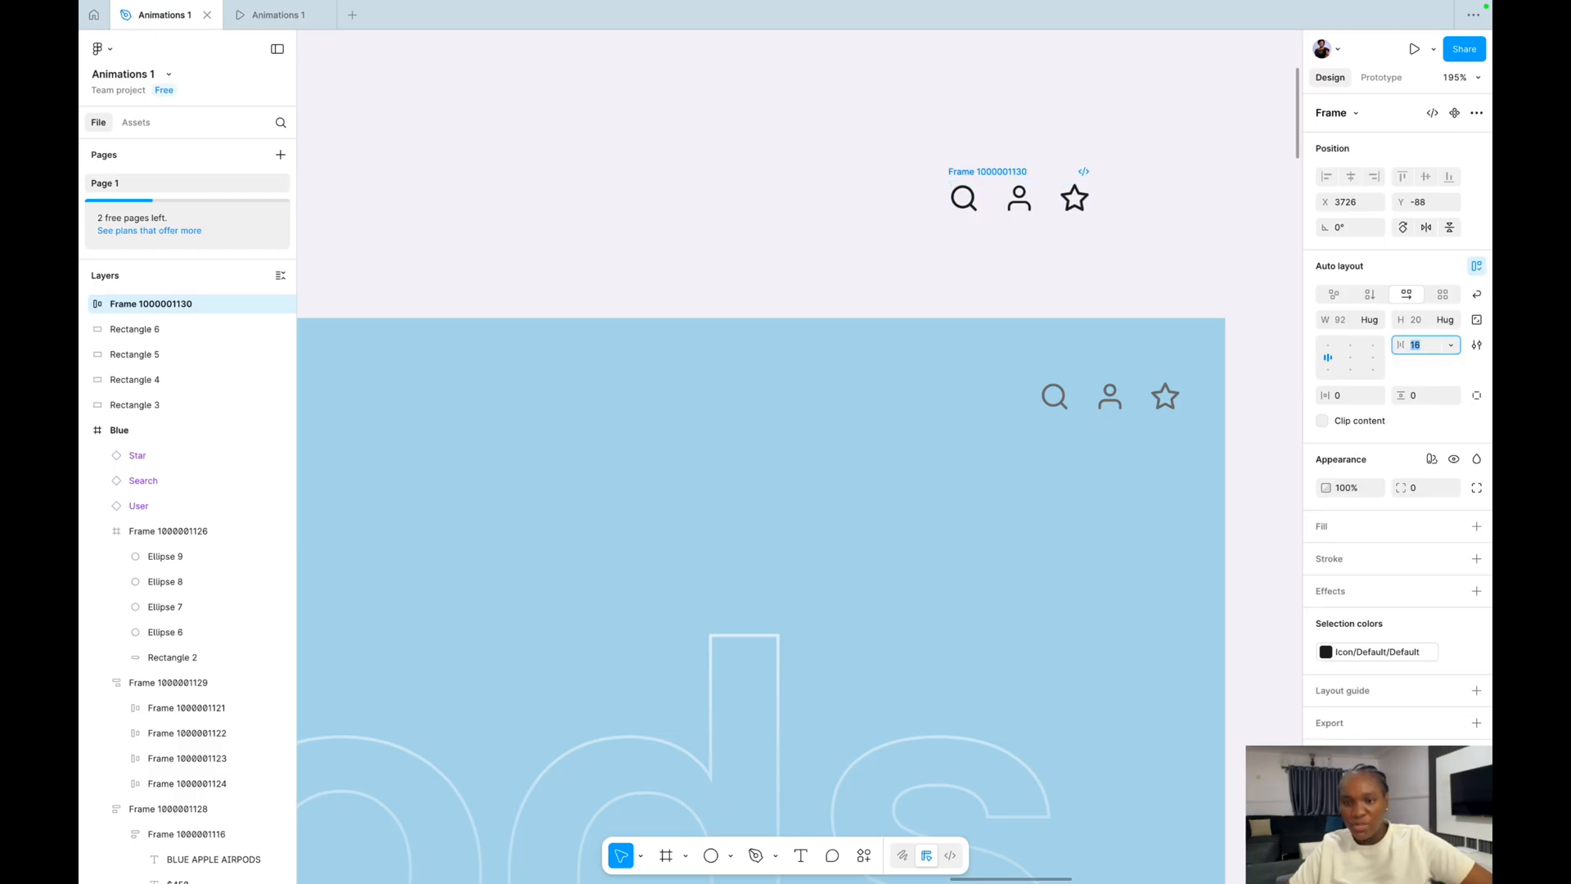
pyautogui.click(1087, 267)
# Move the icon frame above the Blue frame's upper-right corner and recolour its icons 707070.
pyautogui.click(987, 173)
pyautogui.moveTo(985, 174); pyautogui.dragTo(1106, 194)
pyautogui.click(1059, 347)
pyautogui.click(1122, 194)
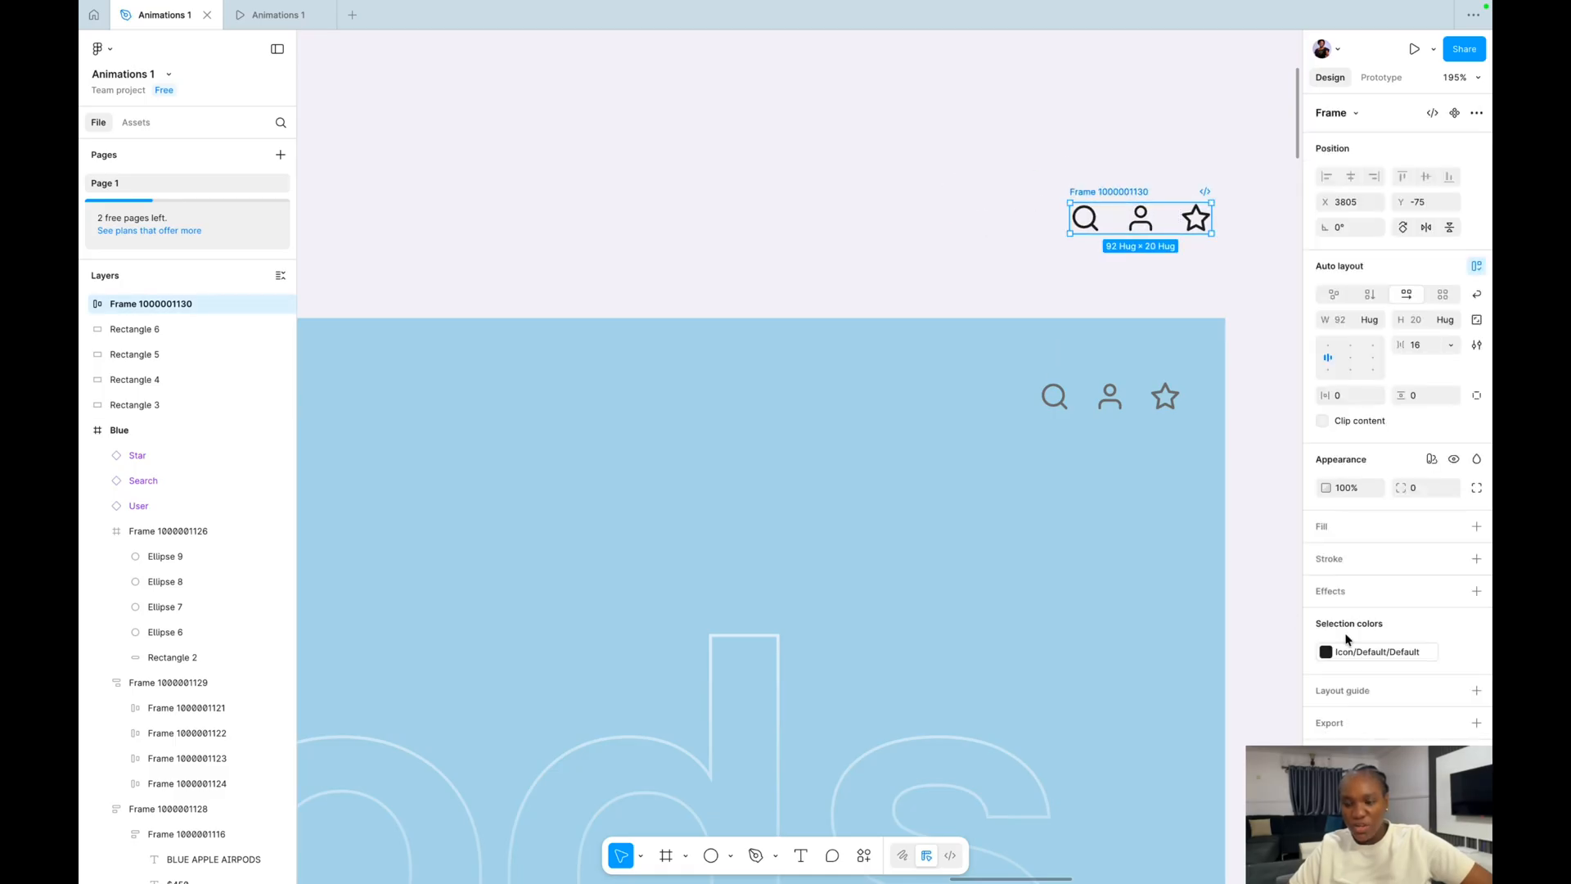
pyautogui.click(1258, 522)
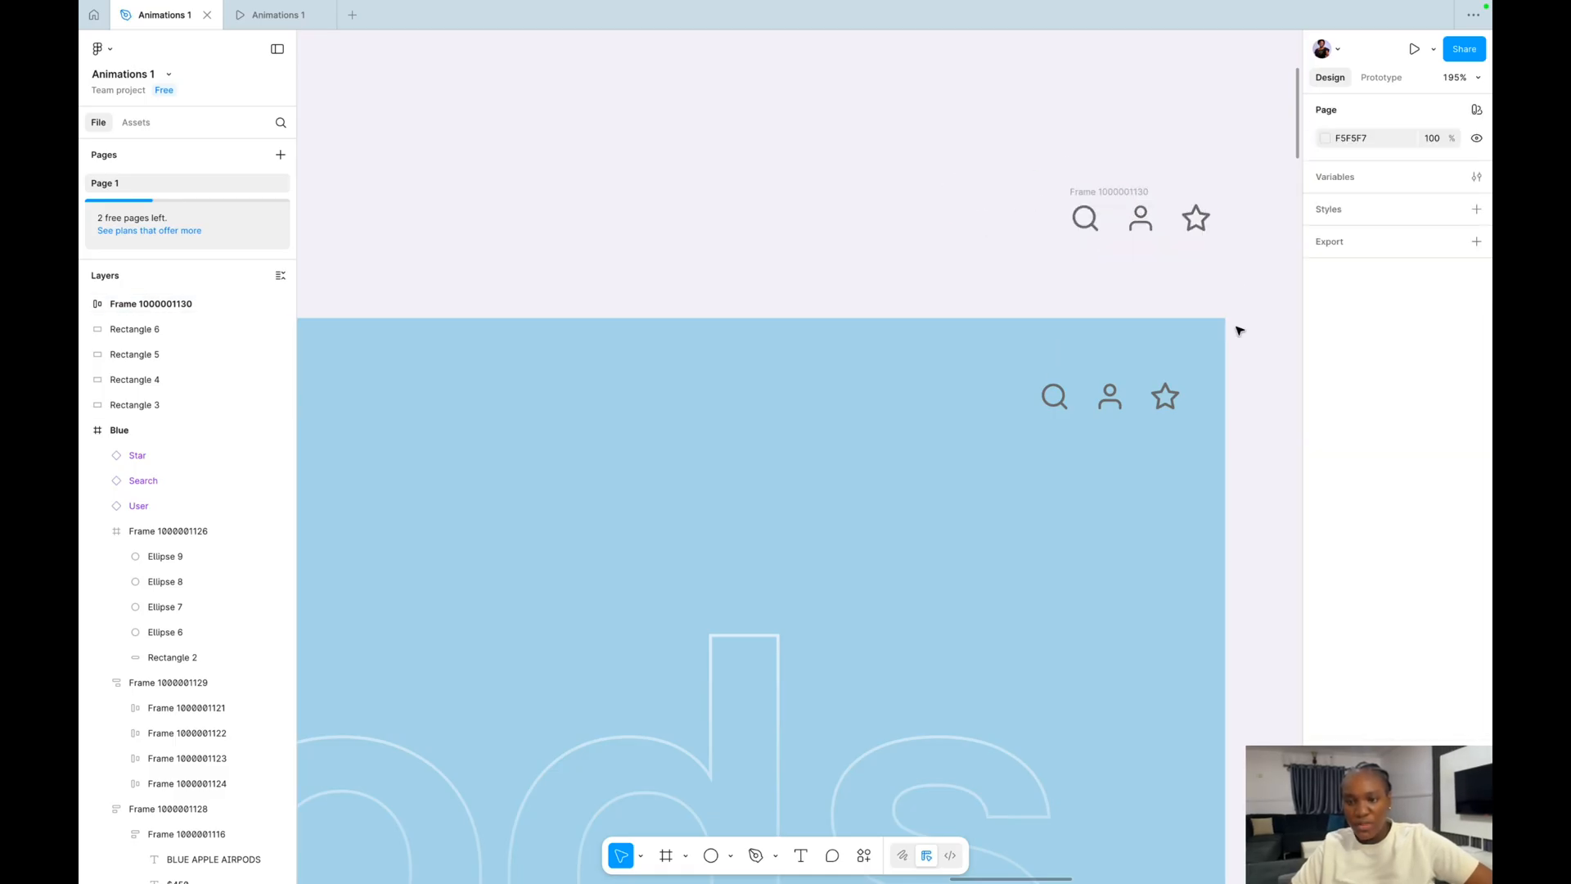
# Rename the auto layout frame holding the three icons as Icons.
pyautogui.scroll(-3, 1075, 241)
pyautogui.click(1095, 203)
pyautogui.click(1097, 204)
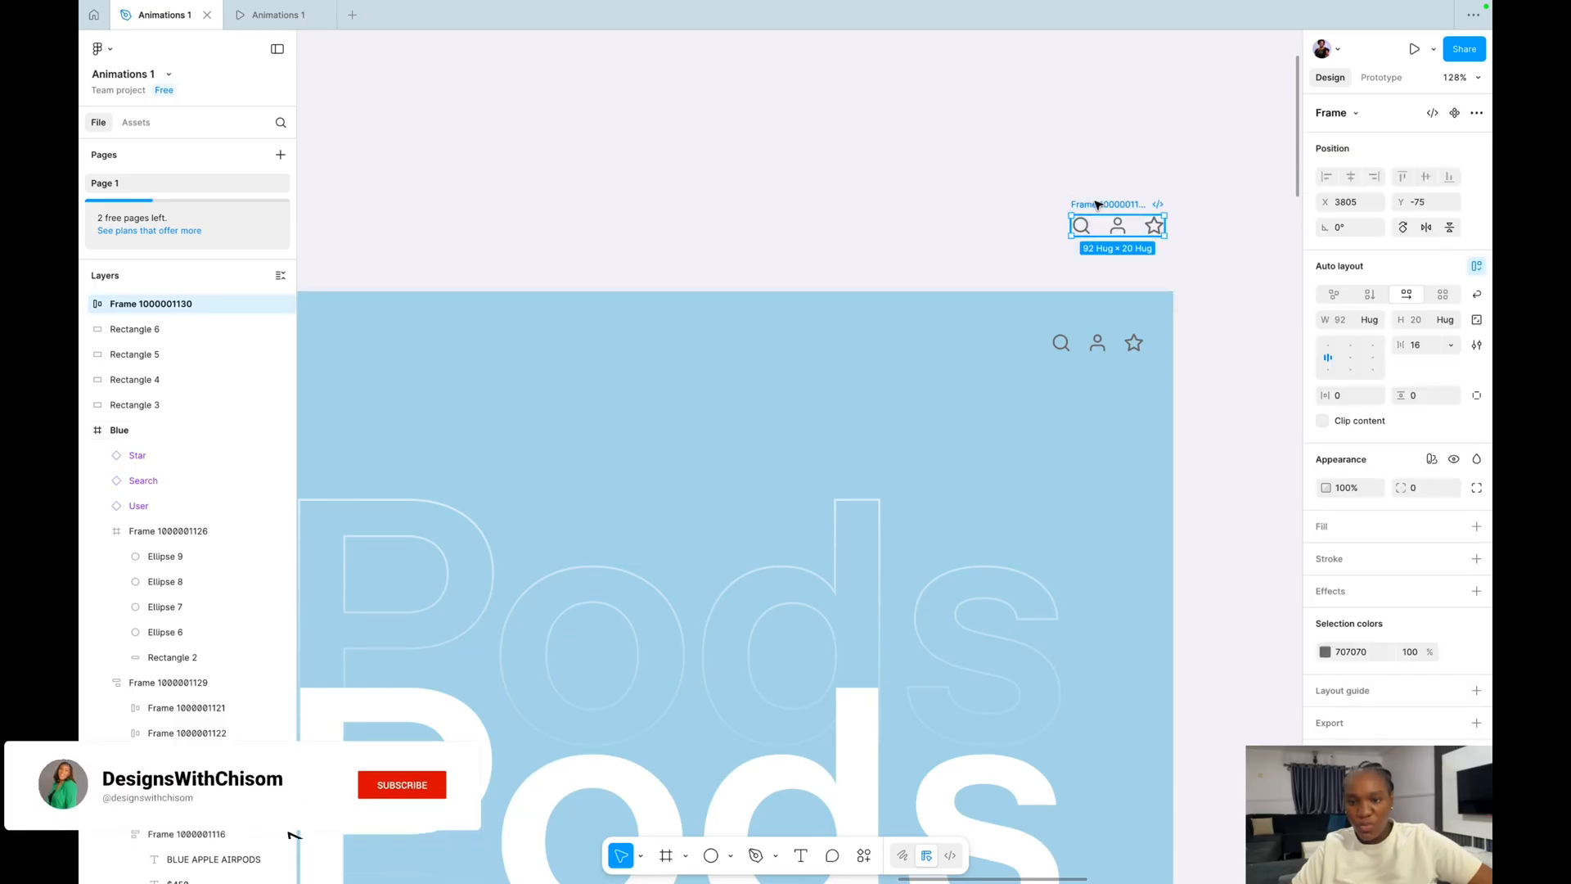
pyautogui.write('Ic')
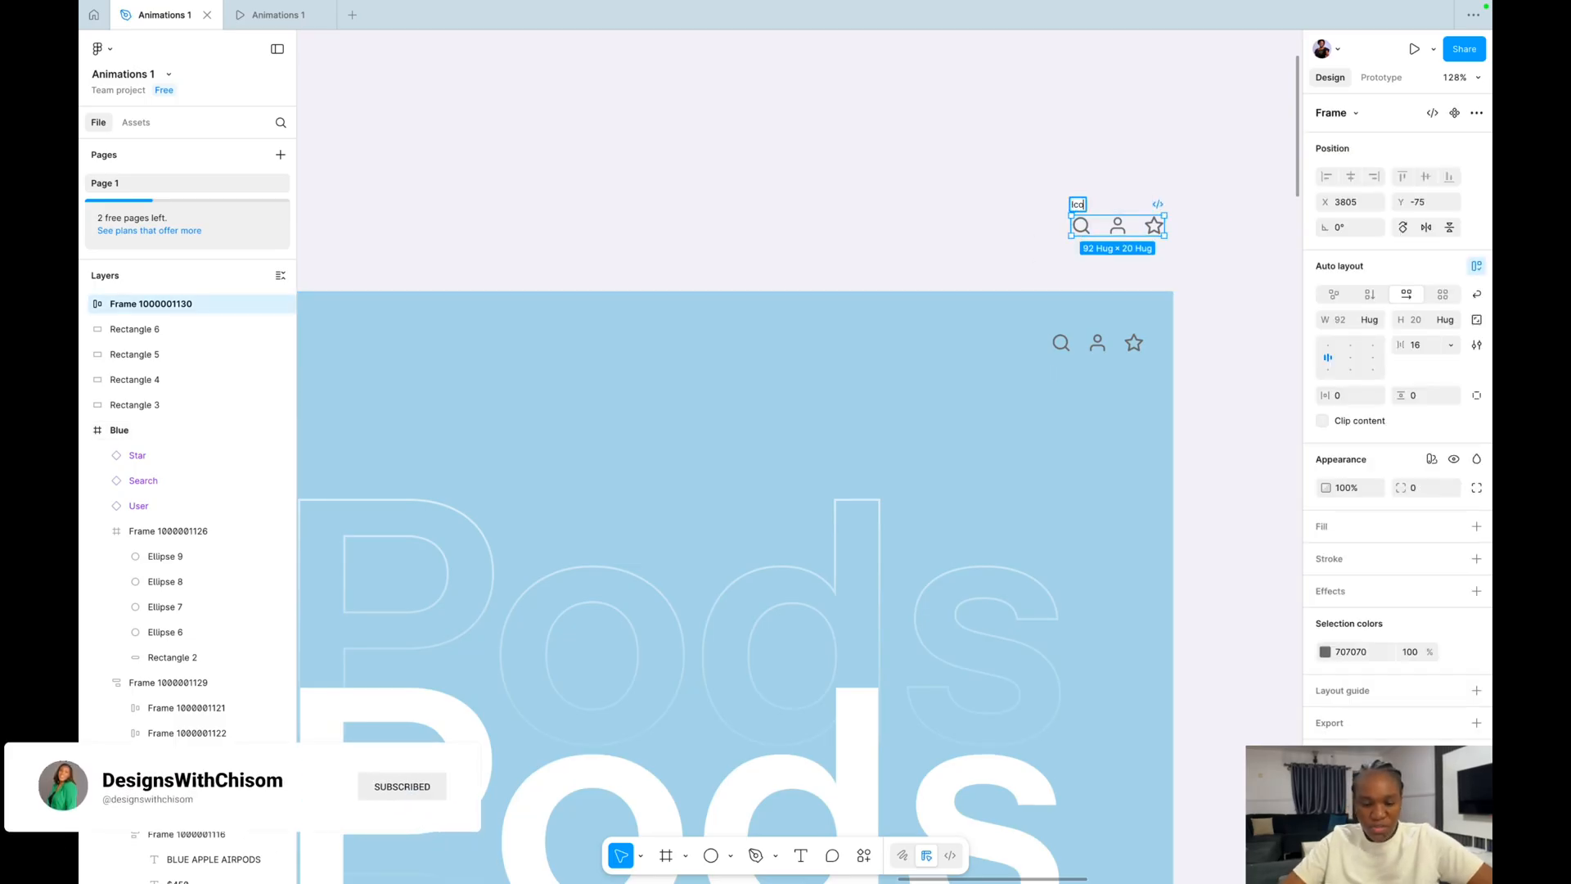
pyautogui.write('ons')
pyautogui.click(1108, 167)
pyautogui.click(1083, 204)
pyautogui.moveTo(1061, 332); pyautogui.dragTo(1077, 209)
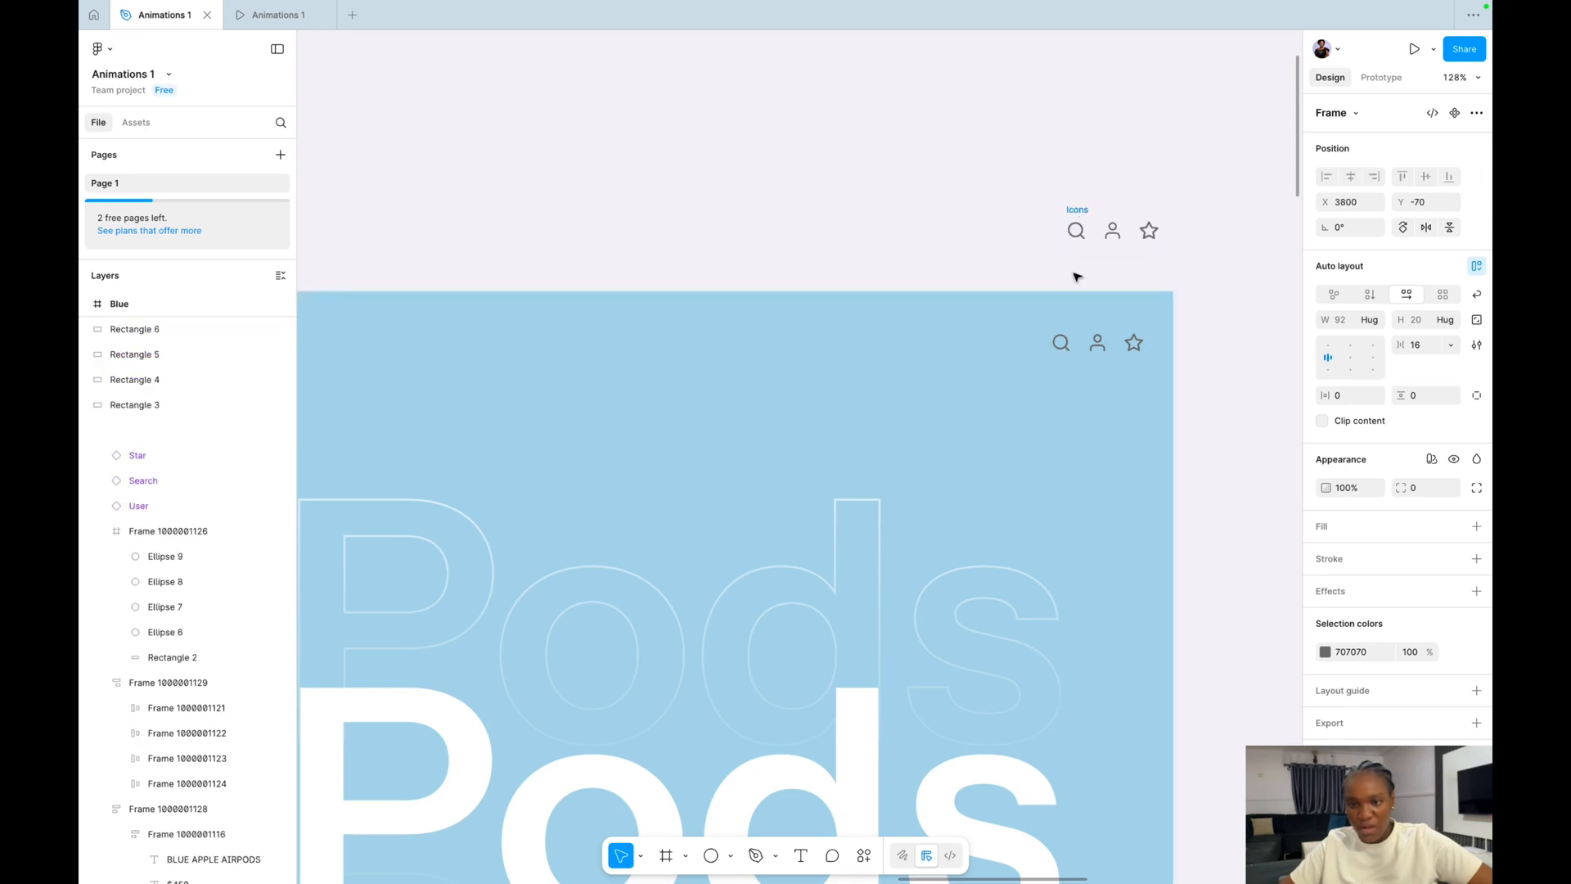
# Delete the old loose Search, User and Star icons from the Blue frame.
pyautogui.click(1035, 314)
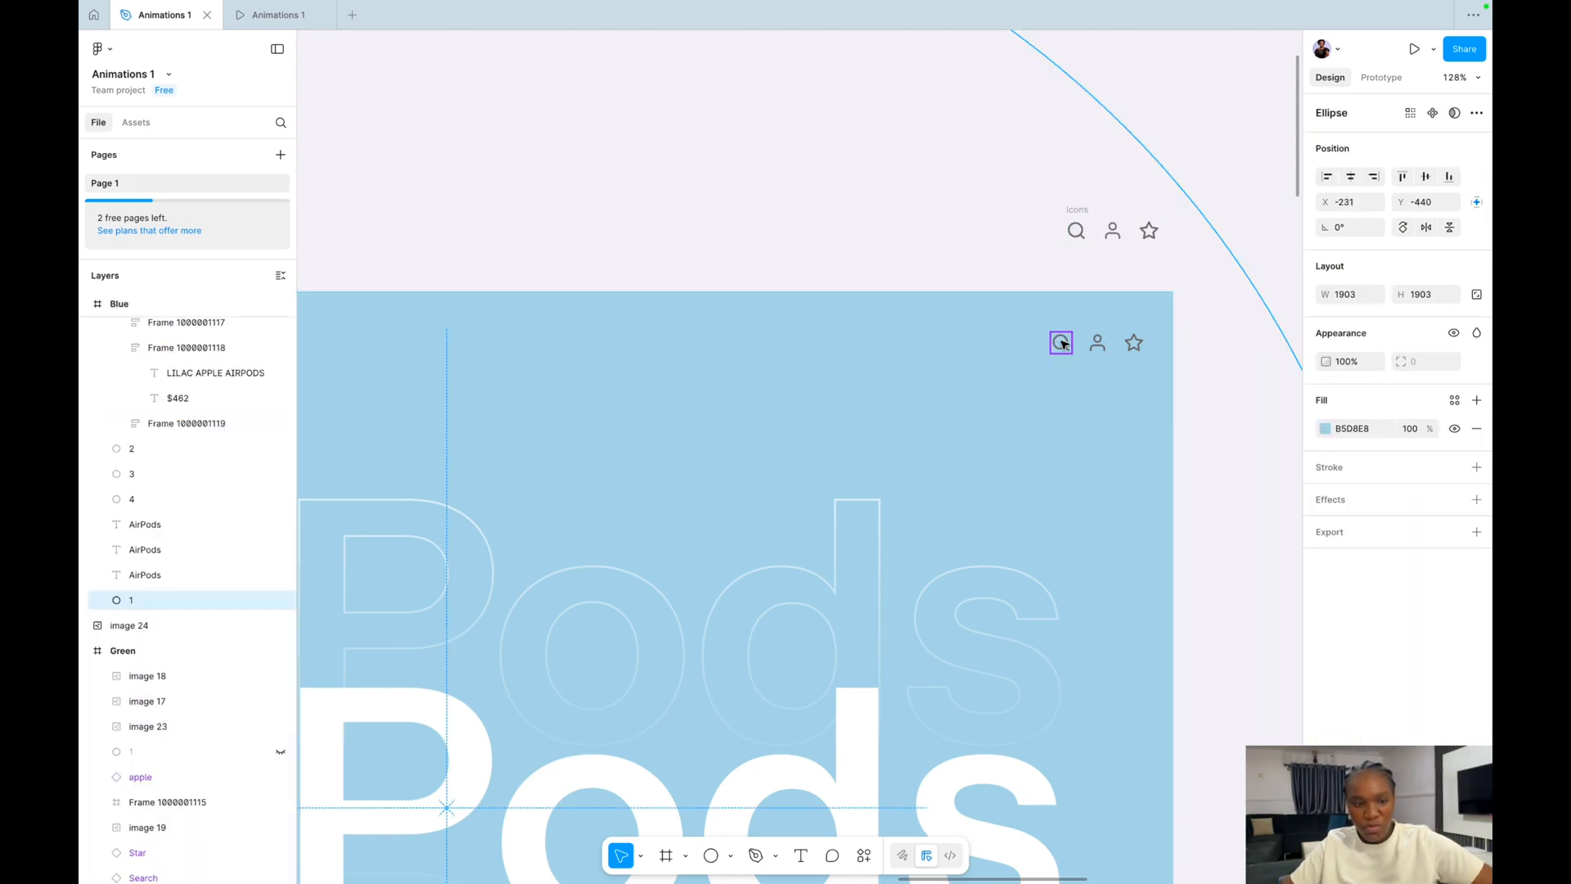
pyautogui.click(1063, 344)
pyautogui.keyDown('super'); pyautogui.click(170, 386); pyautogui.keyUp('super')
pyautogui.keyDown('super'); pyautogui.click(171, 341); pyautogui.keyUp('super')
pyautogui.press('Delete')
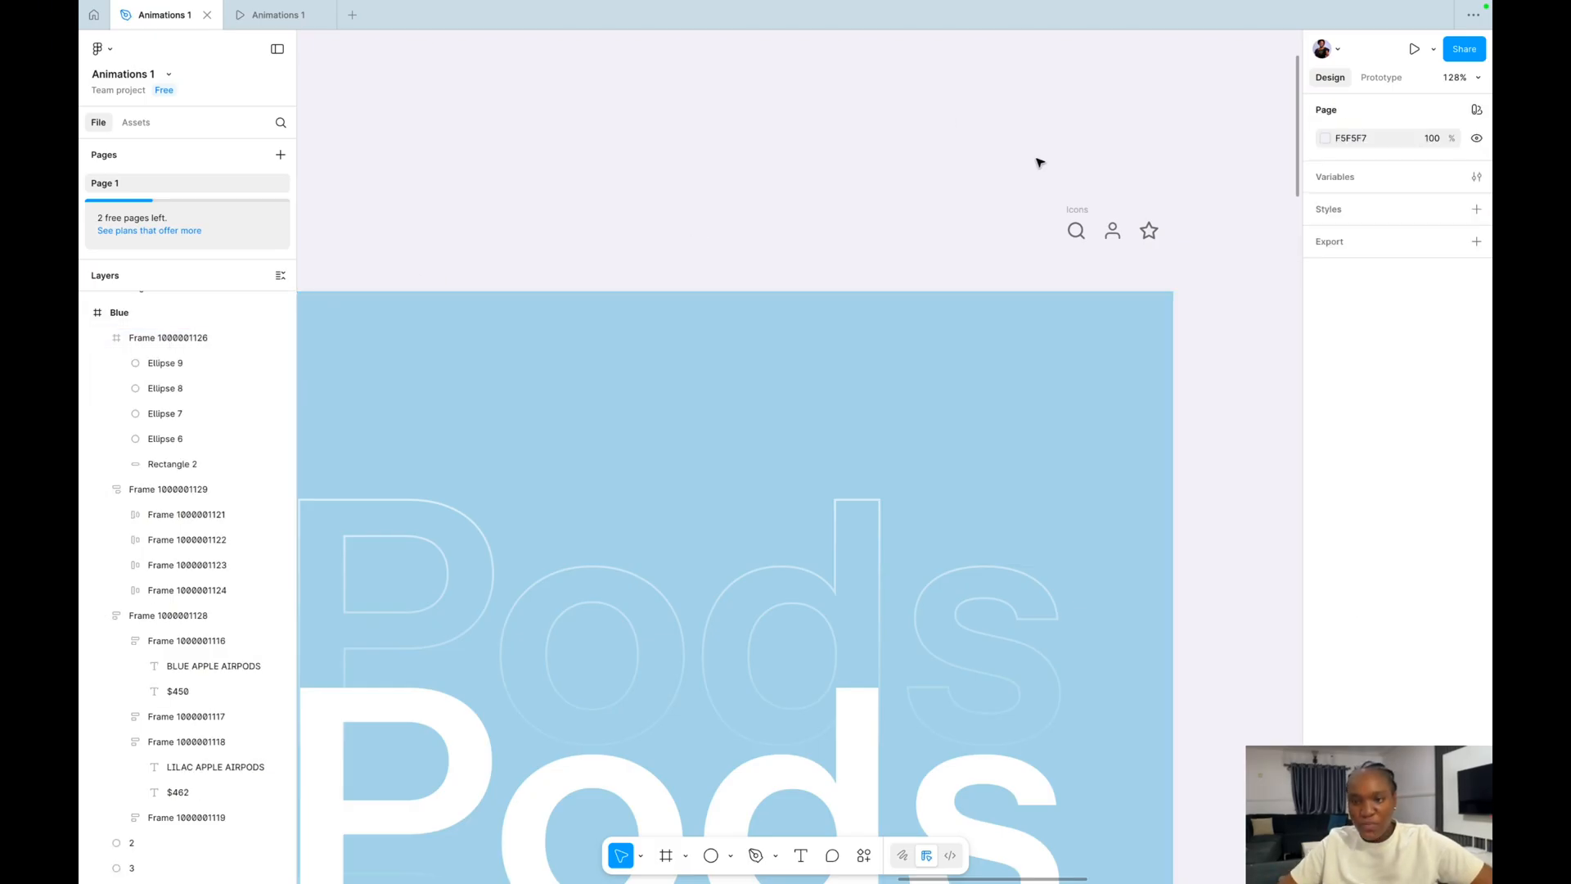
# Move the Icons frame into the Blue frame's upper-right corner at Y 34 and the apple logo into its upper-left corner at X 30, Y 24.
pyautogui.moveTo(1081, 216); pyautogui.dragTo(1070, 322)
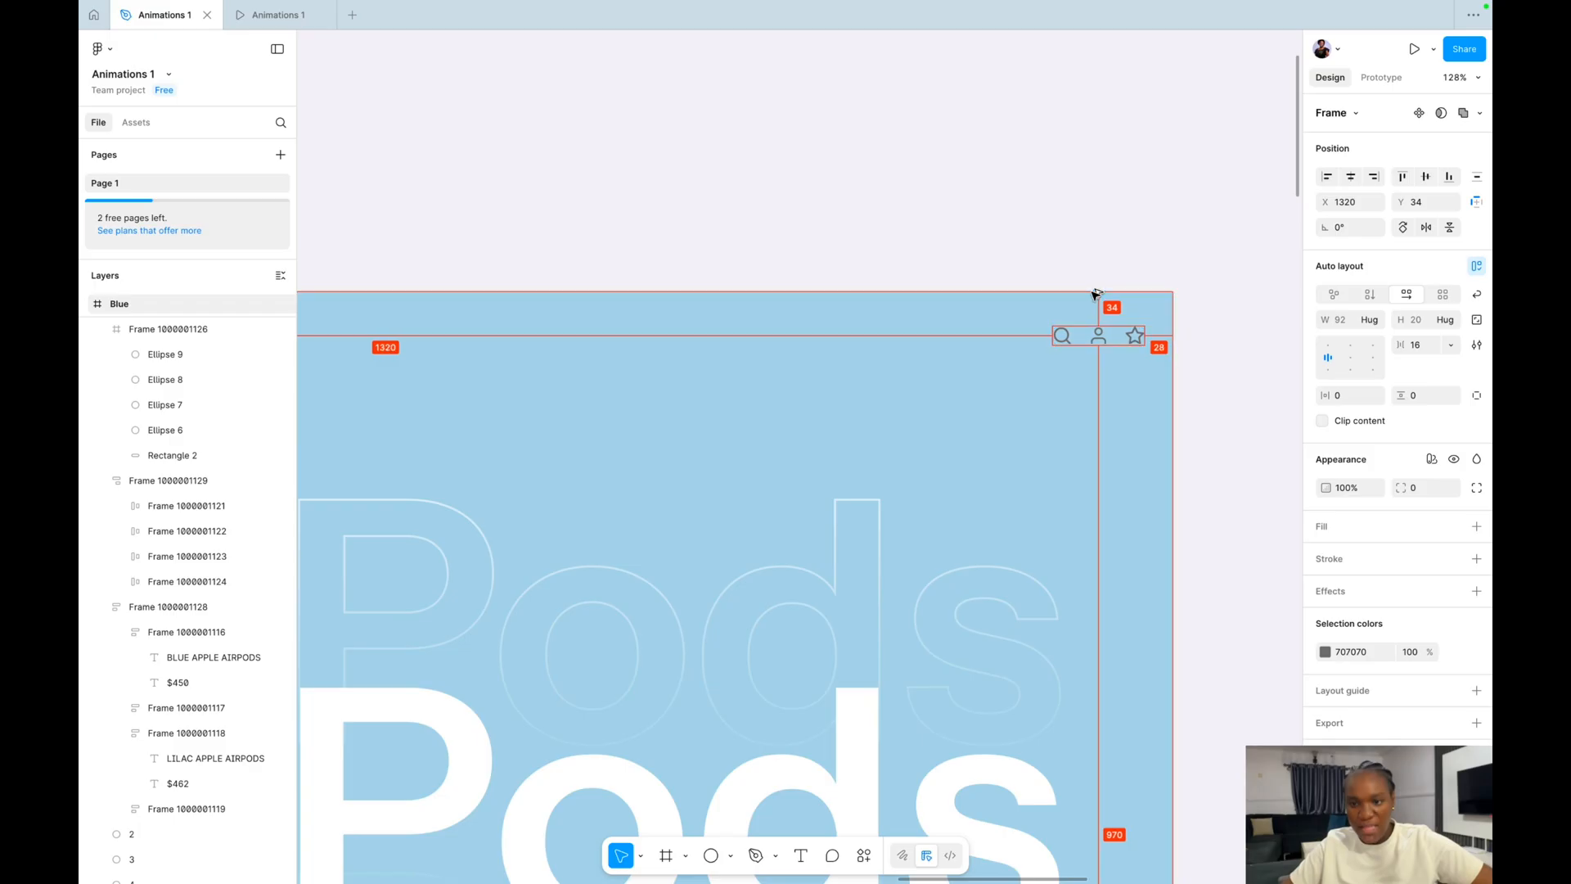
pyautogui.click(989, 258)
pyautogui.scroll(-4, 990, 259)
pyautogui.hscroll(-4, 990, 258)
pyautogui.moveTo(545, 270); pyautogui.dragTo(493, 373)
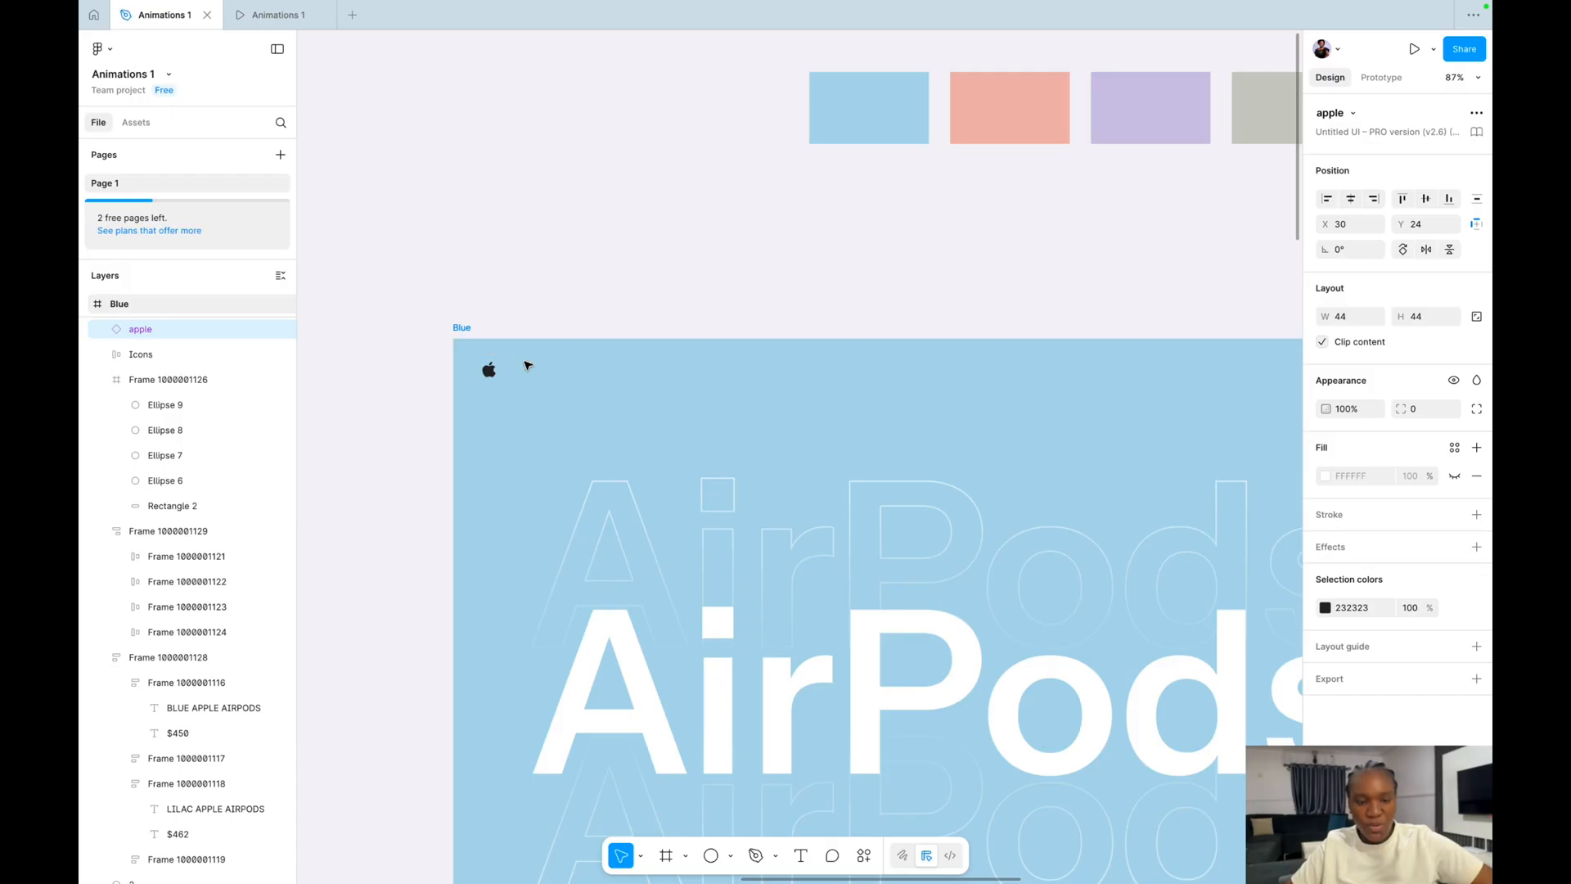
pyautogui.scroll(-3, 528, 362)
pyautogui.click(427, 334)
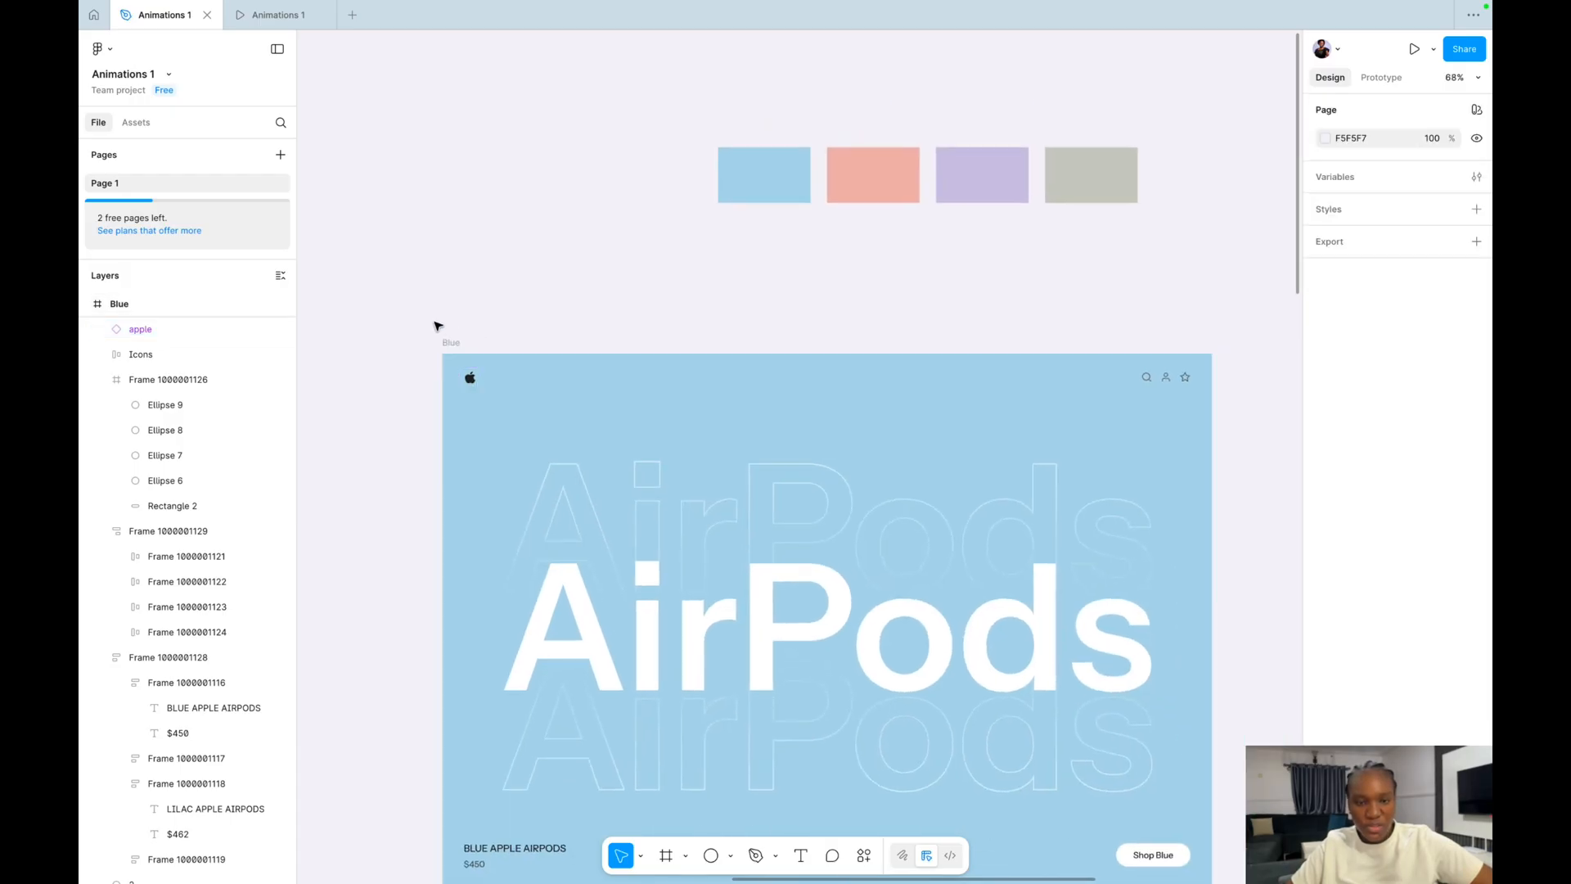
# Align the apple logo and the Icons frame in the new Blue frame on their vertical centres.
pyautogui.click(668, 391)
pyautogui.click(1164, 377)
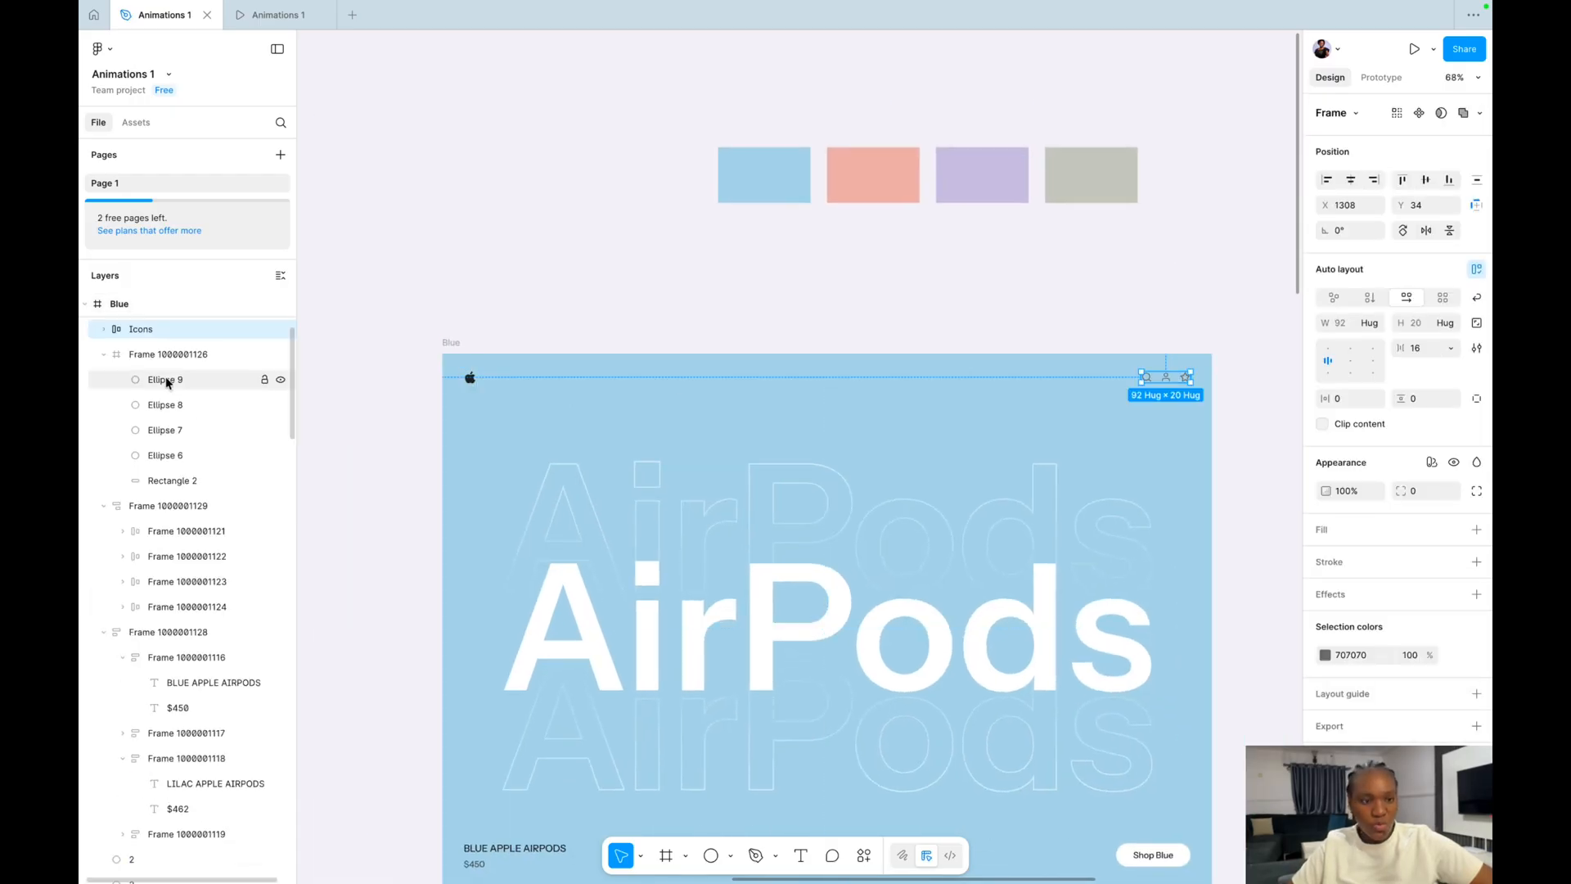
pyautogui.scroll(1, 168, 373)
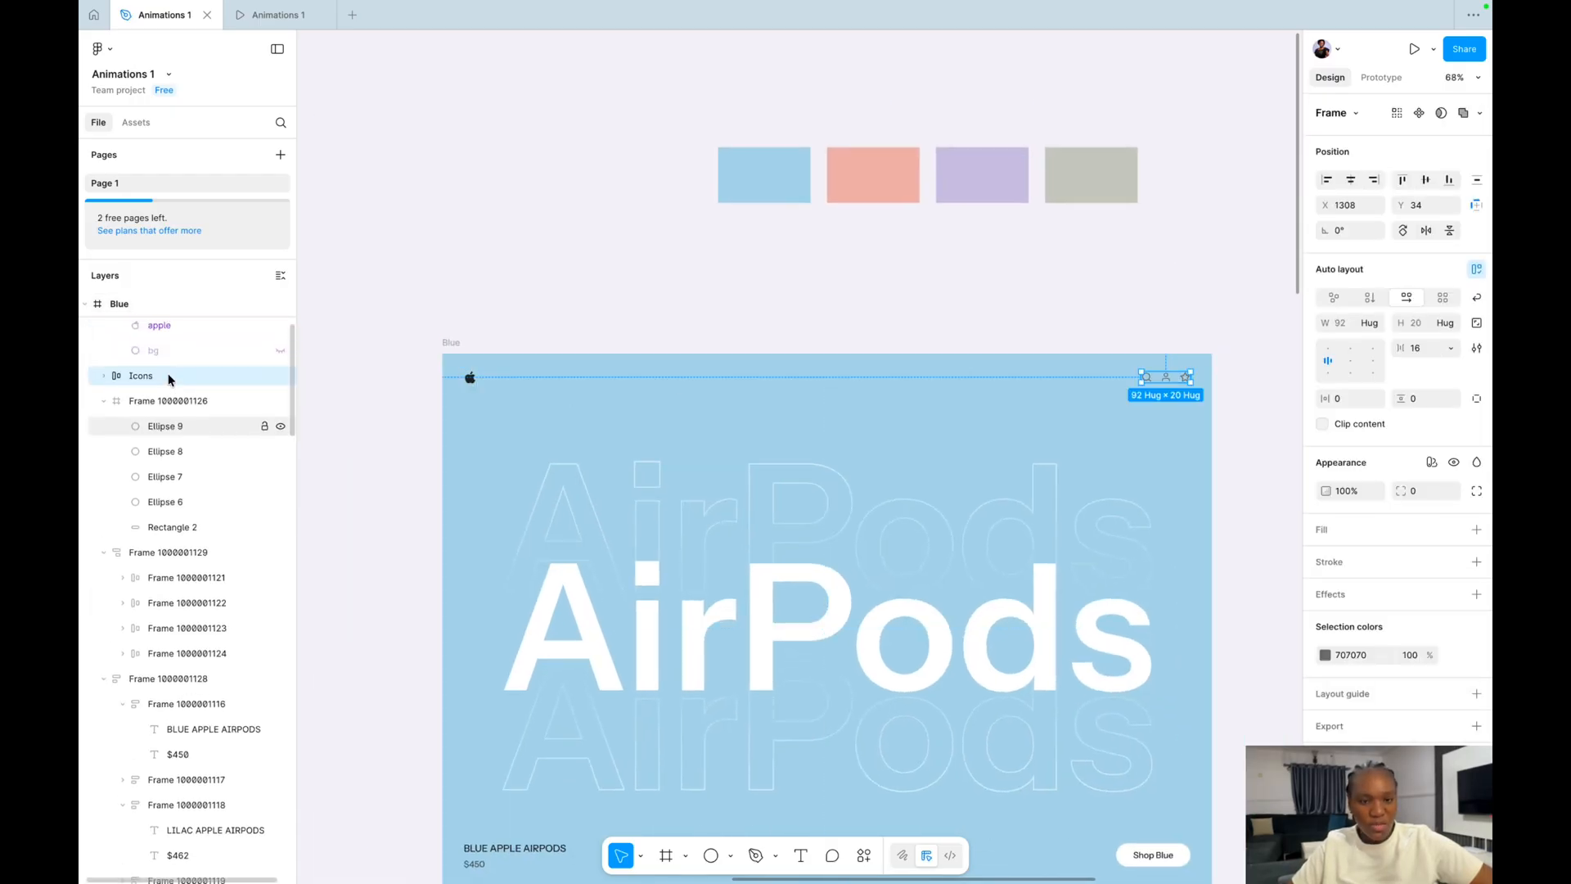
pyautogui.click(474, 380)
pyautogui.scroll(2, 169, 404)
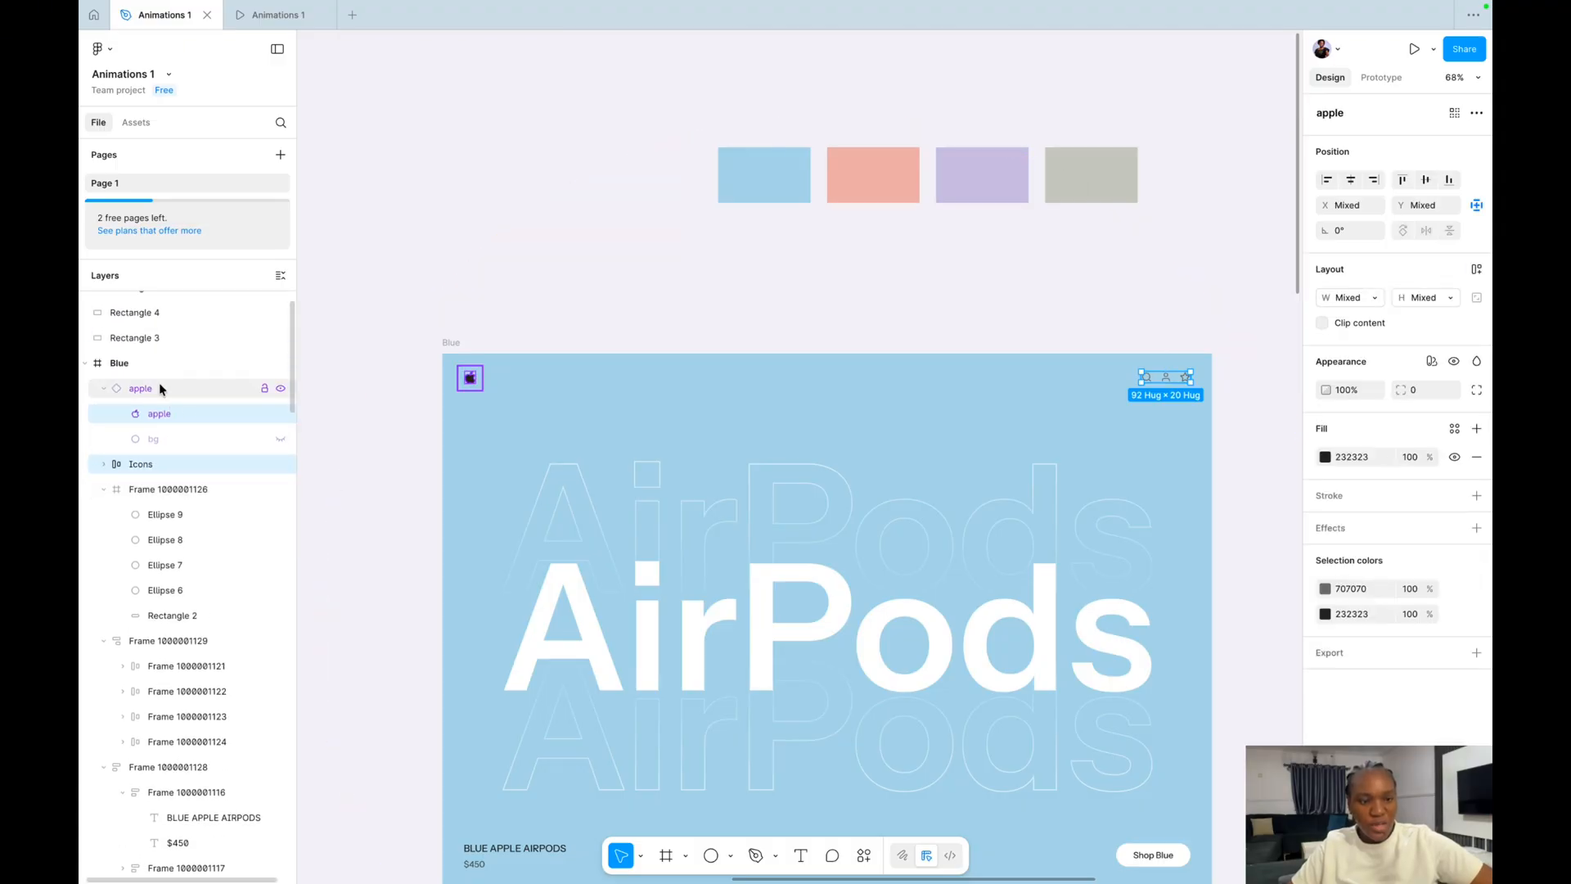
pyautogui.keyDown('shift'); pyautogui.click(159, 385); pyautogui.keyUp('shift')
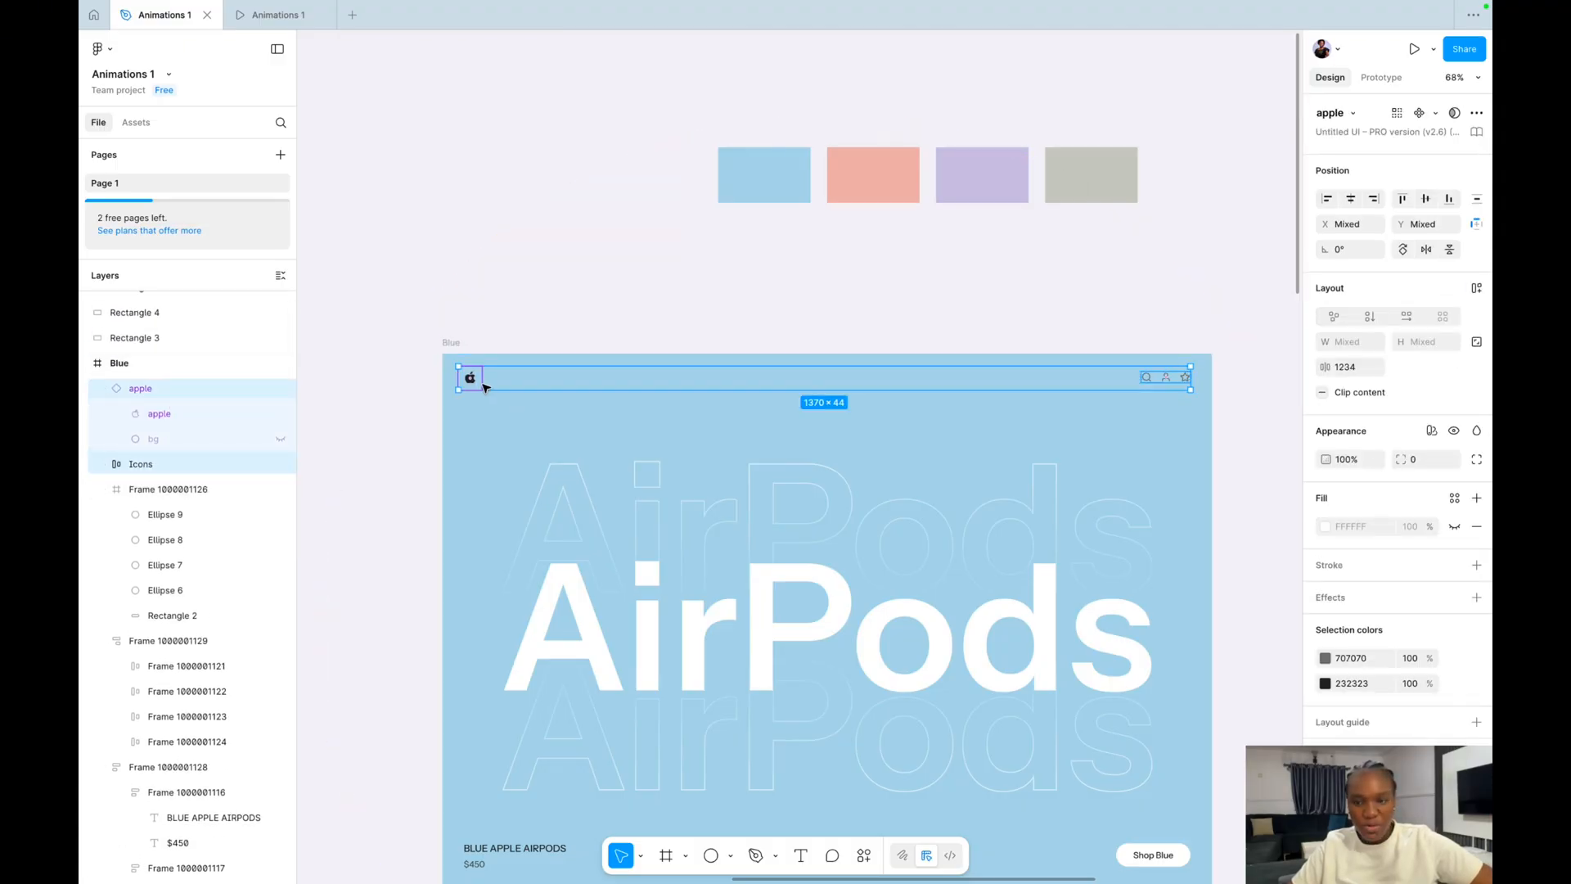
pyautogui.click(1427, 199)
# Move the apple logo and Icons frame up together by 4 px, putting the logo at Y 20.
pyautogui.press('alt')
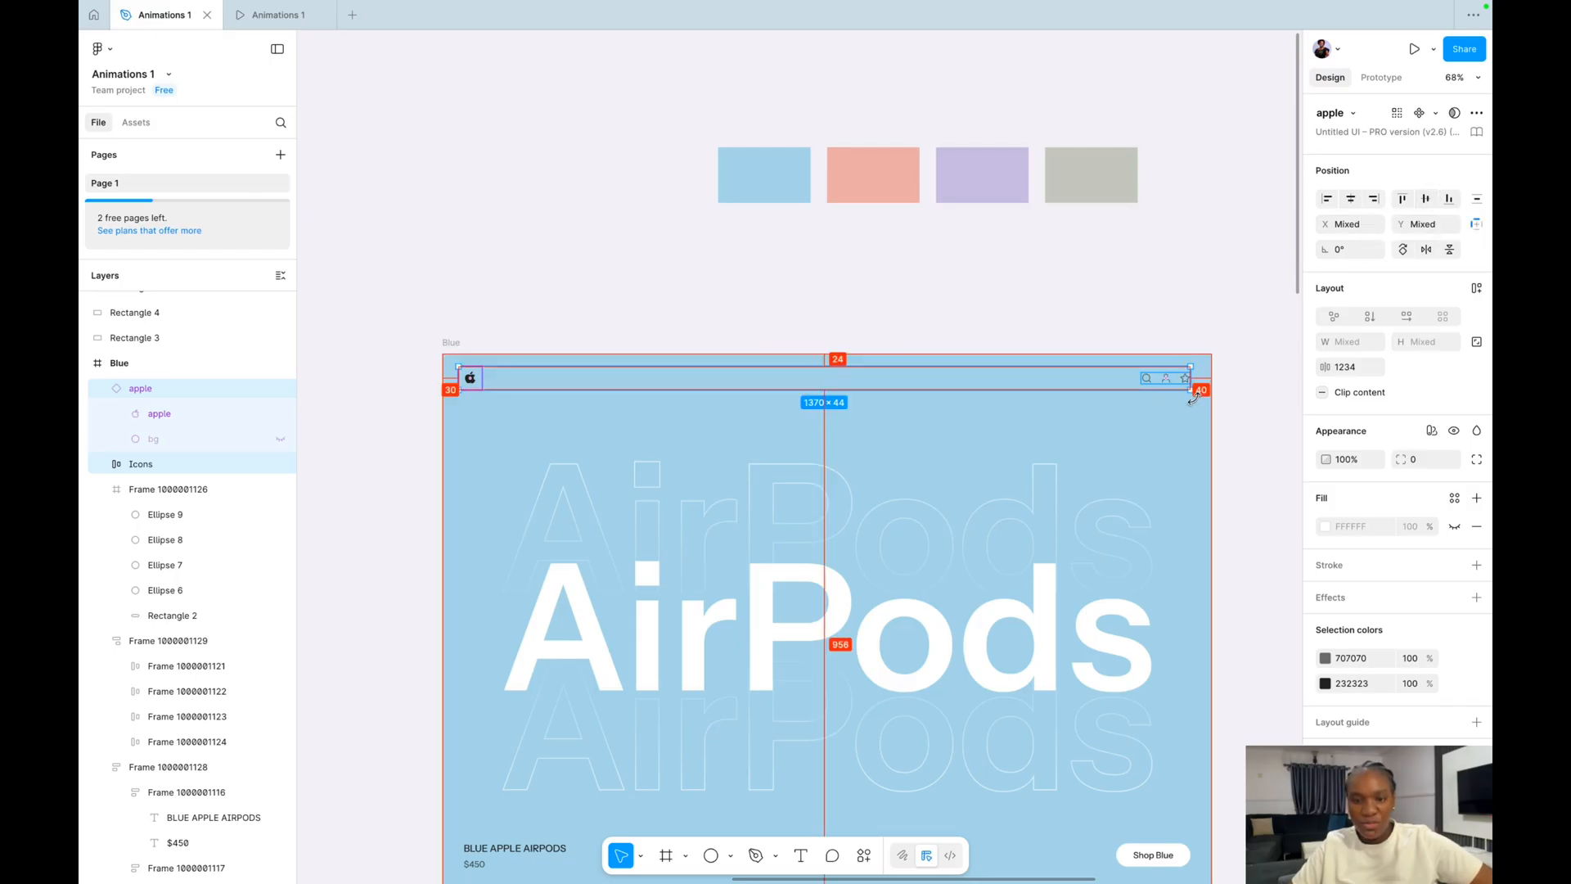
pyautogui.press('Up')
pyautogui.press('Up')
pyautogui.press('Up')
pyautogui.press('Up')
pyautogui.click(1178, 411)
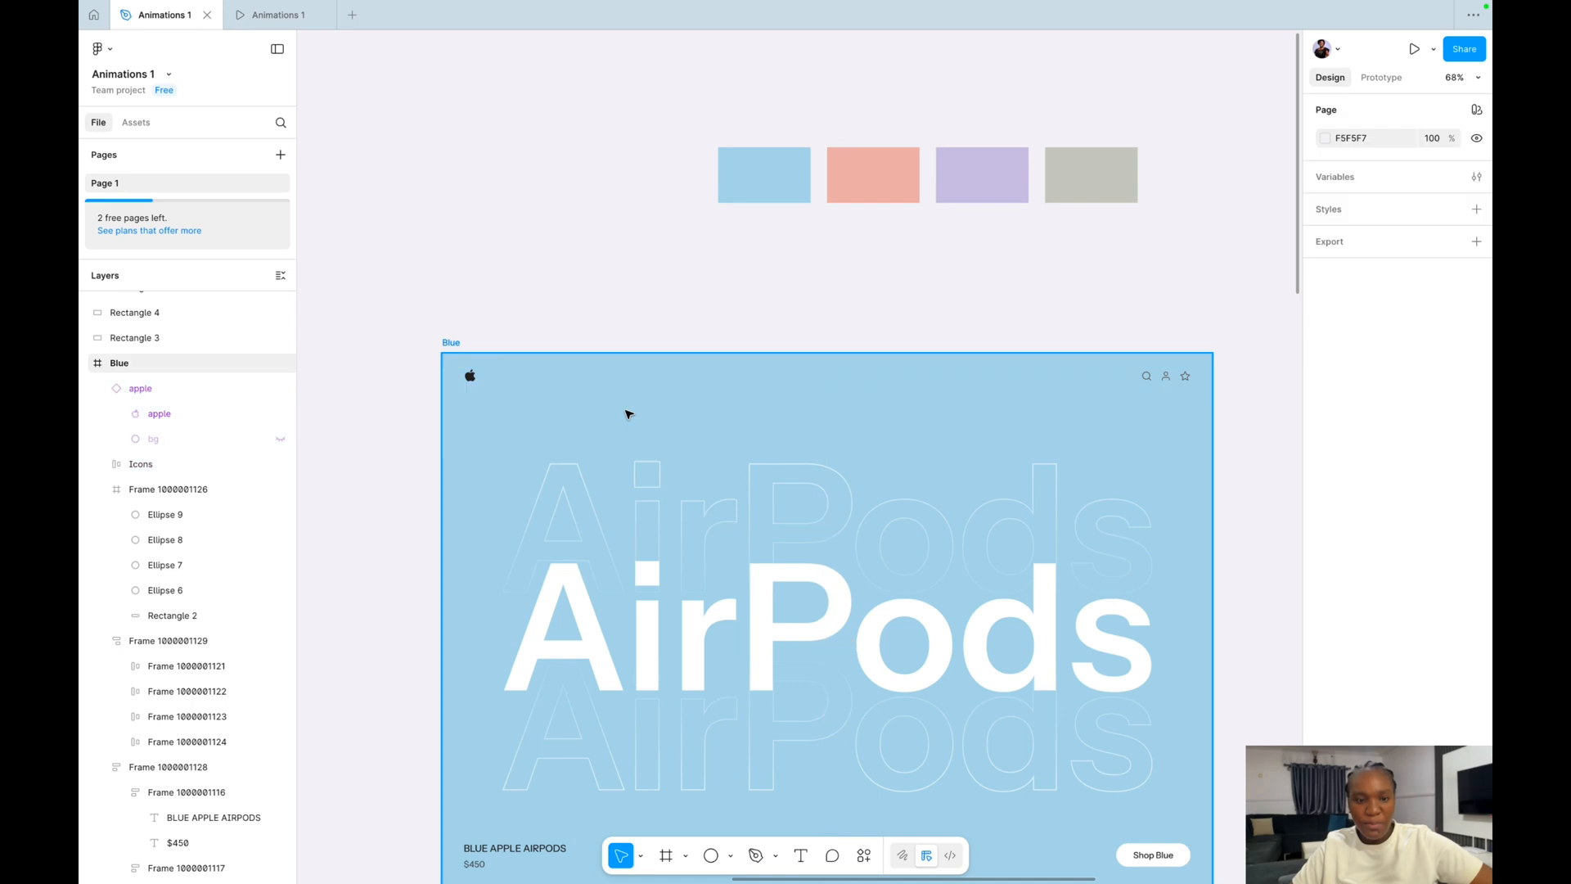
# Move the apple logo to X 20 and check the Icons frame's distances to the Blue frame's edges.
pyautogui.click(471, 377)
pyautogui.press('alt')
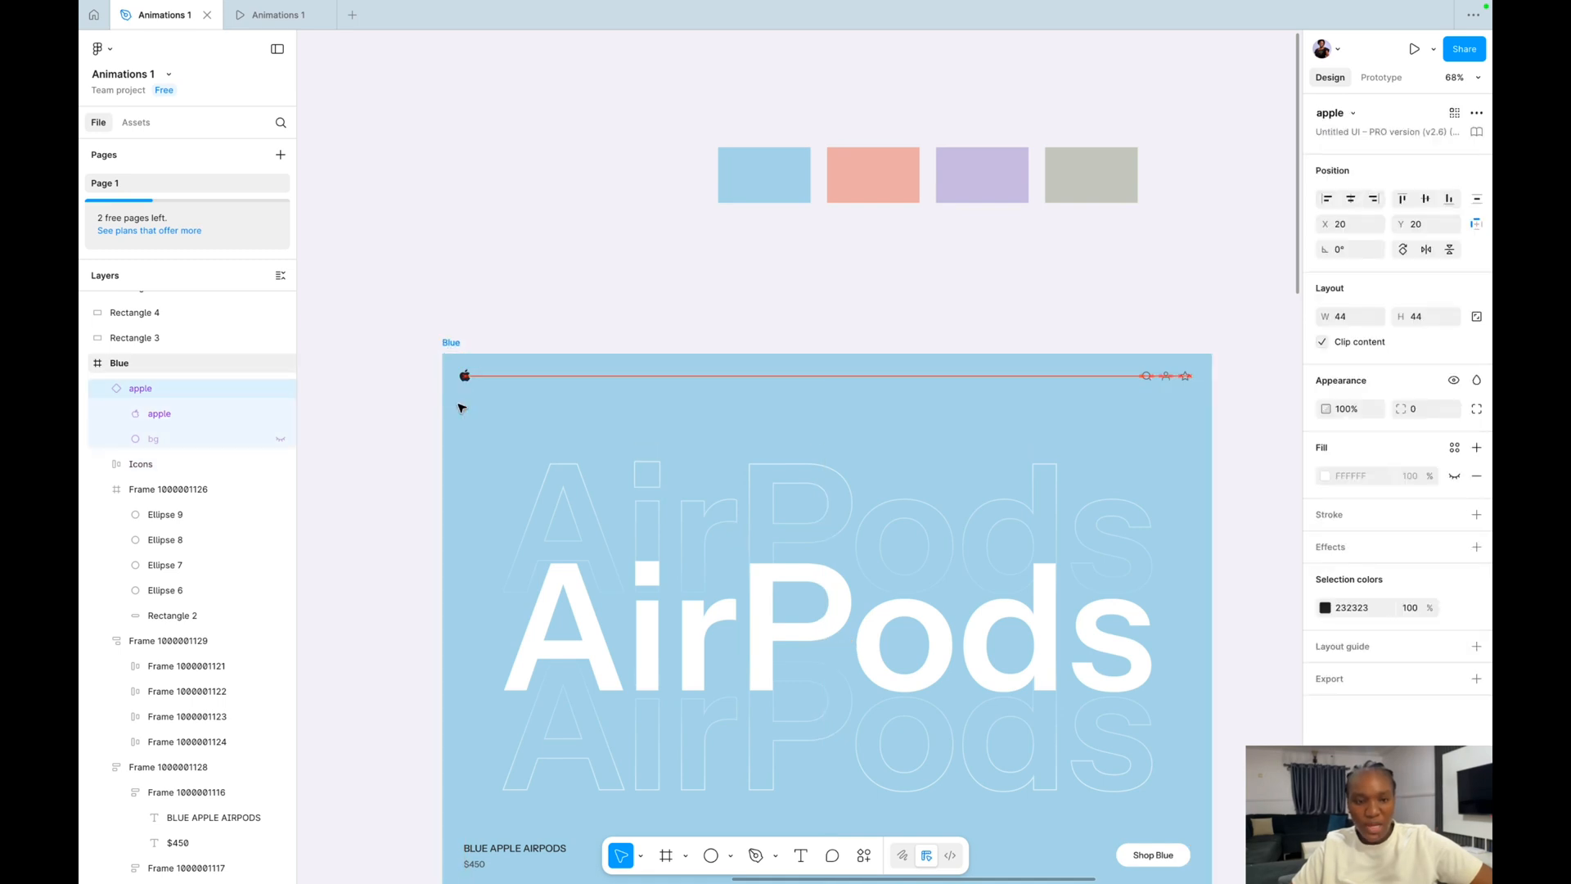
pyautogui.click(1185, 377)
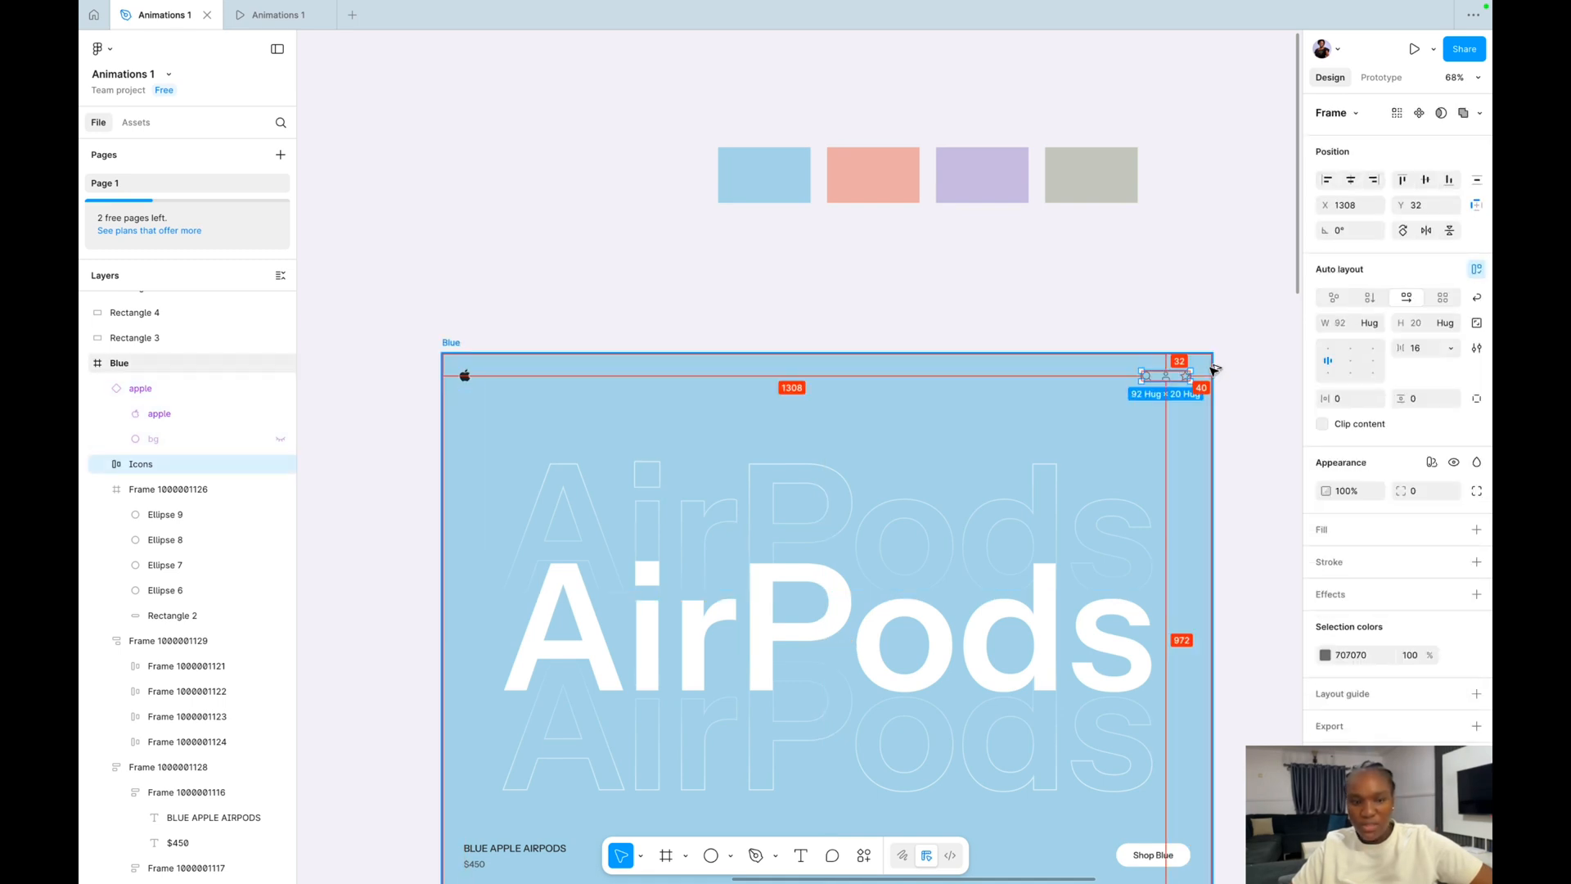
pyautogui.click(1178, 301)
# Set the fill opacity of the solid white AirPods title in the new Blue frame to 70%.
pyautogui.scroll(-2, 1176, 302)
pyautogui.hscroll(-2, 1176, 303)
pyautogui.scroll(1, 1176, 303)
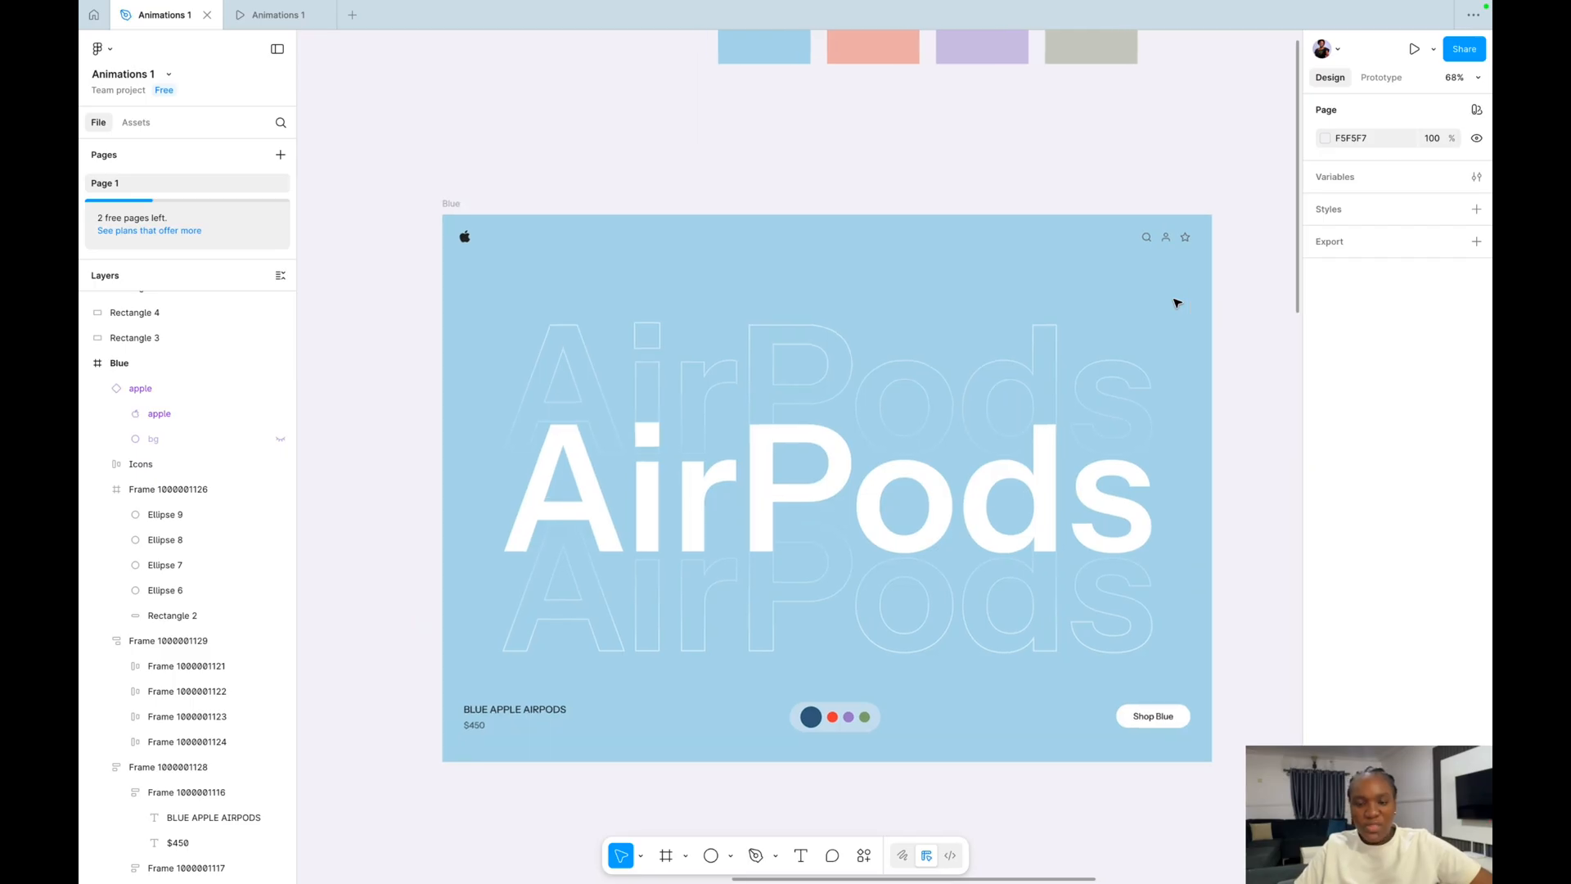
pyautogui.click(892, 478)
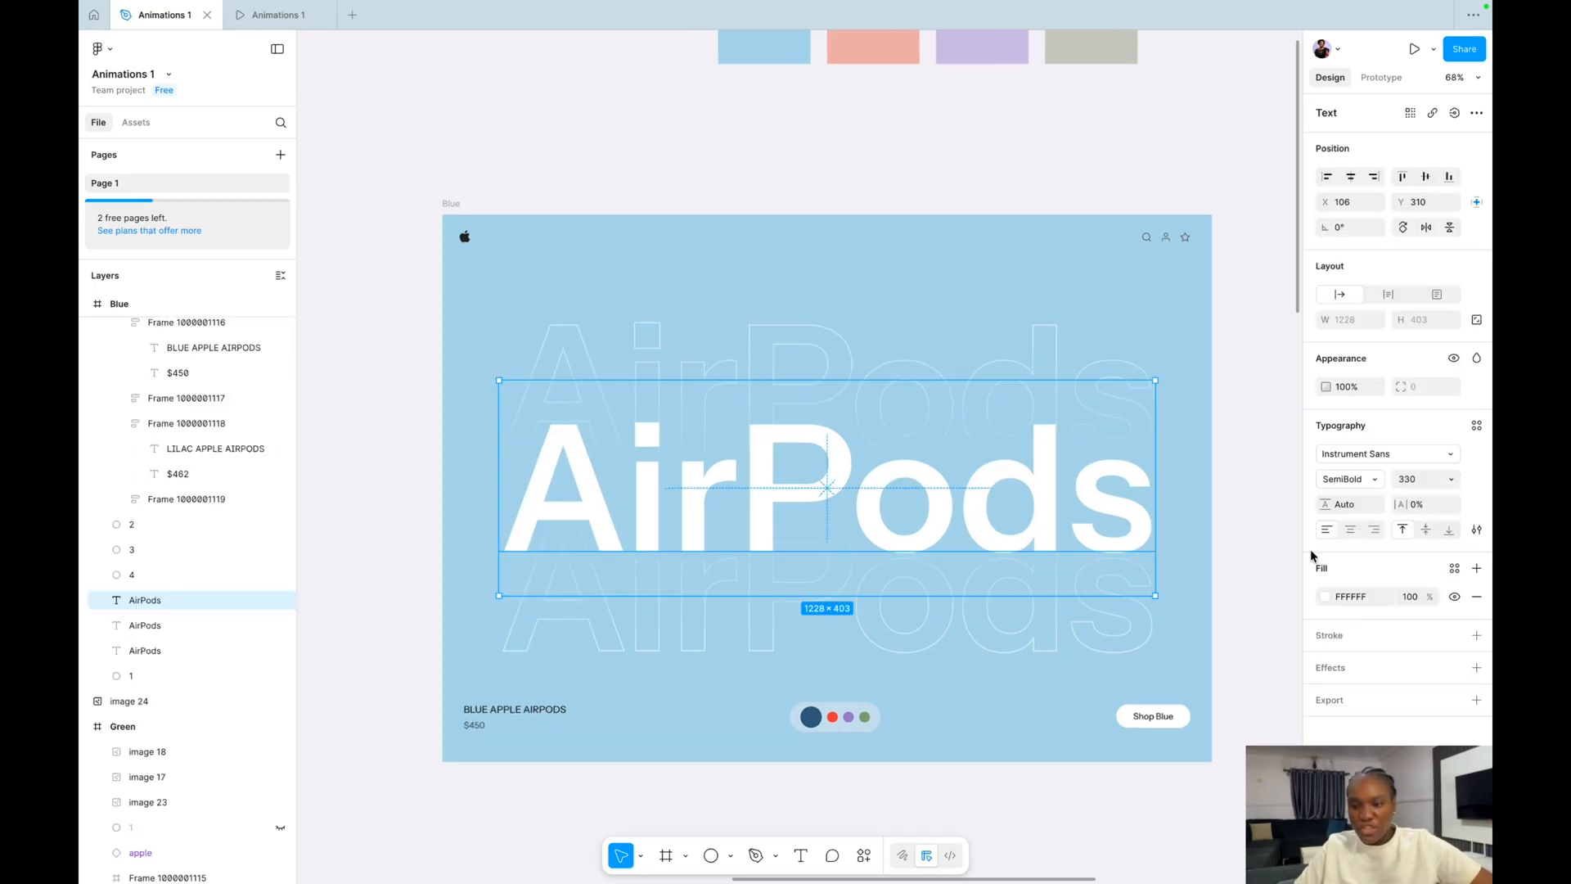
pyautogui.click(1409, 597)
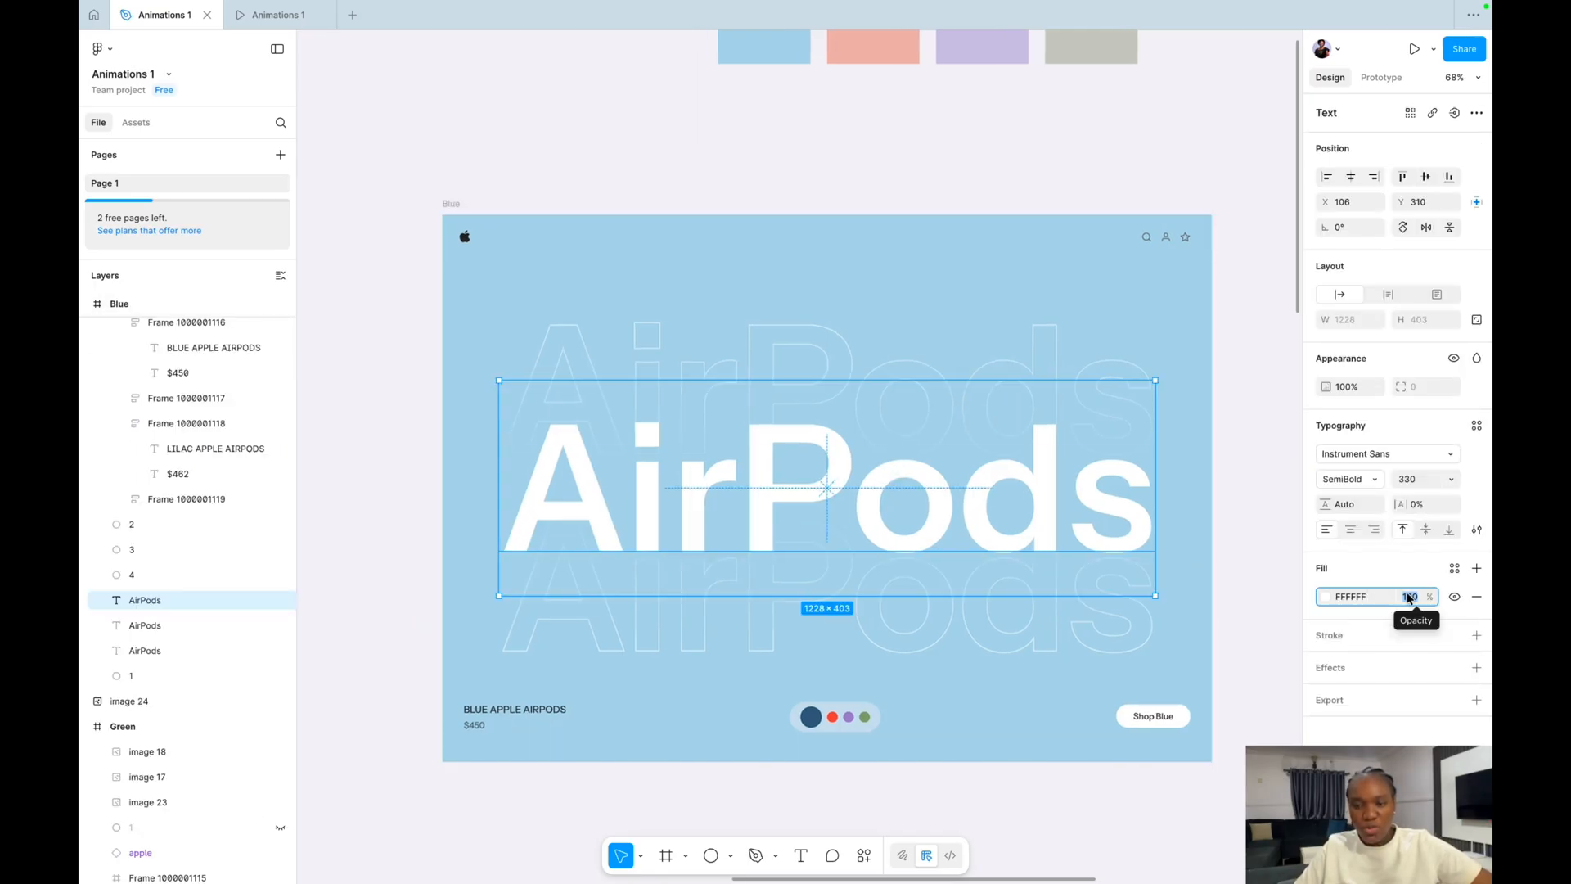
pyautogui.write('70')
pyautogui.press('Return')
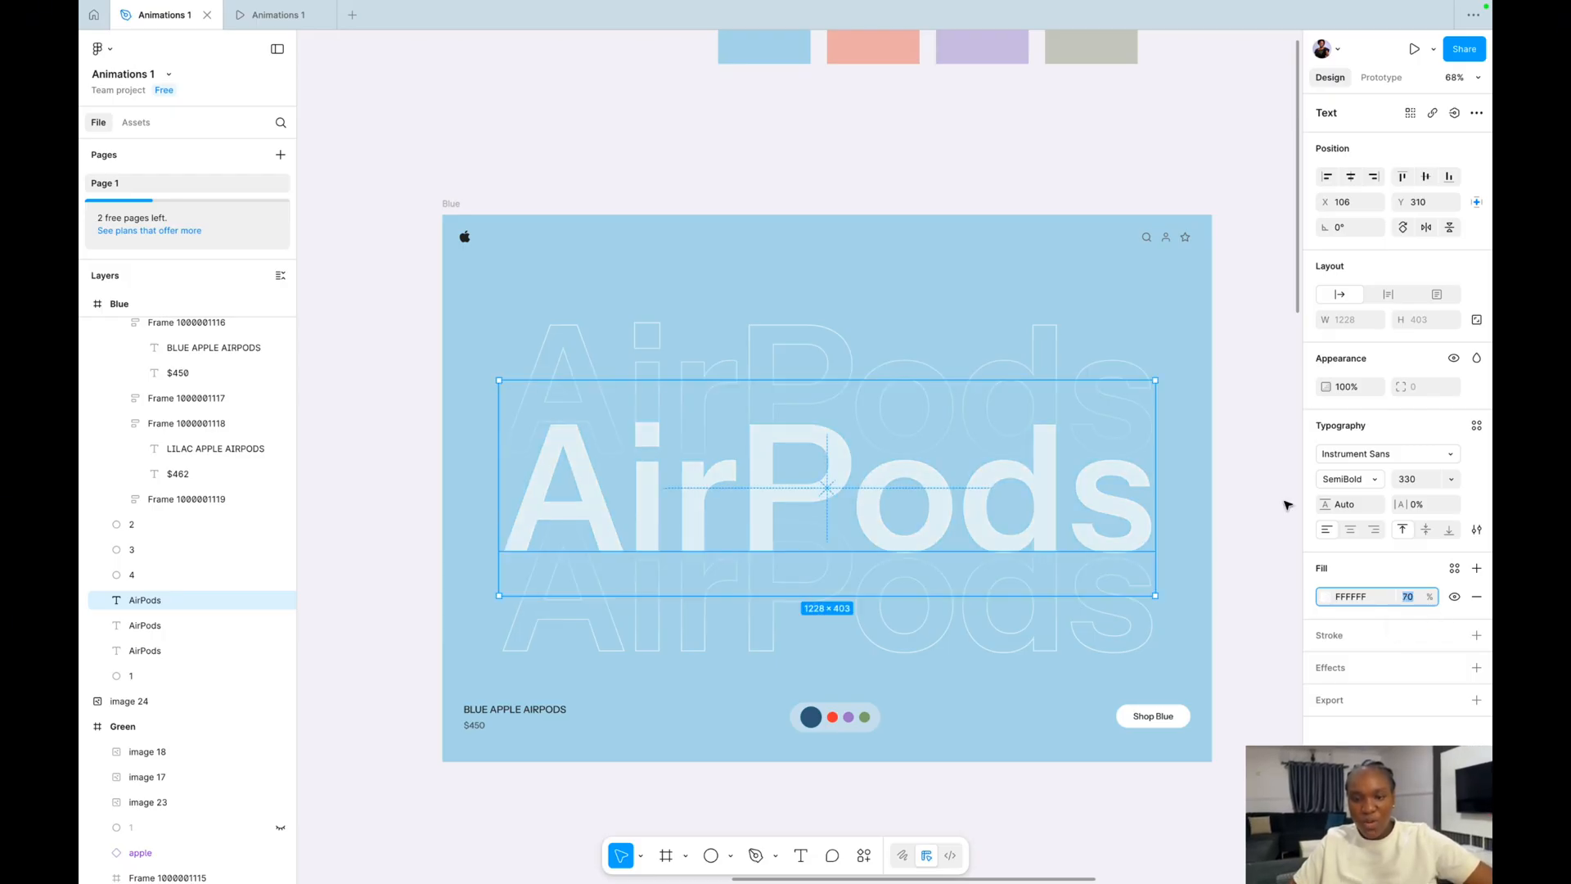
pyautogui.click(1195, 460)
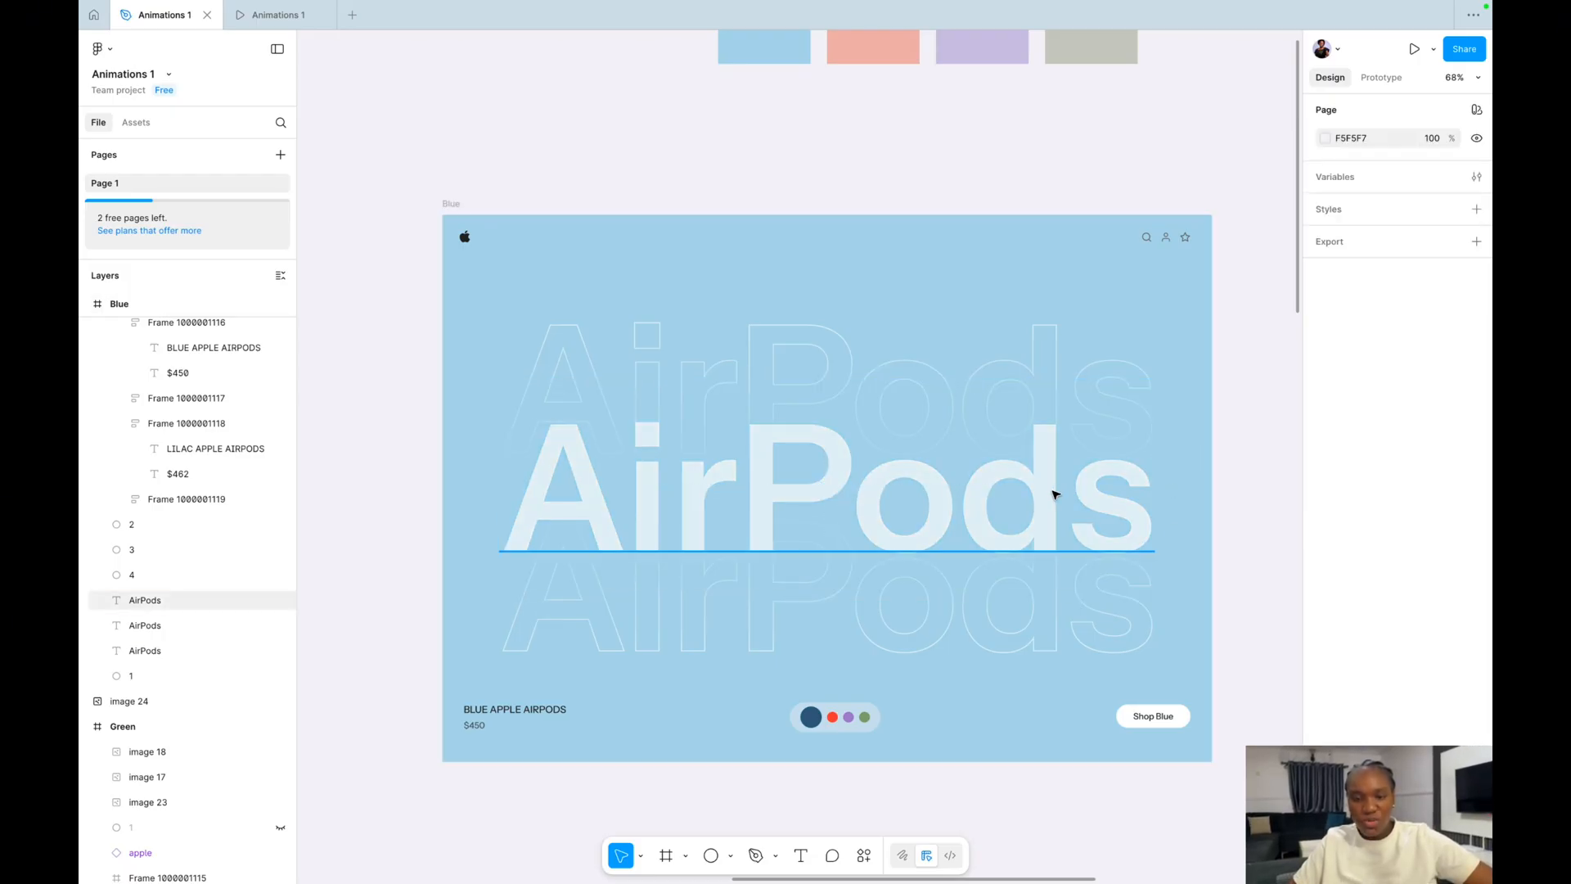
# Preview the finished prototype from the original Blue frame, switching to the orange and lilac variants, and return to the design file.
pyautogui.scroll(-5, 1054, 494)
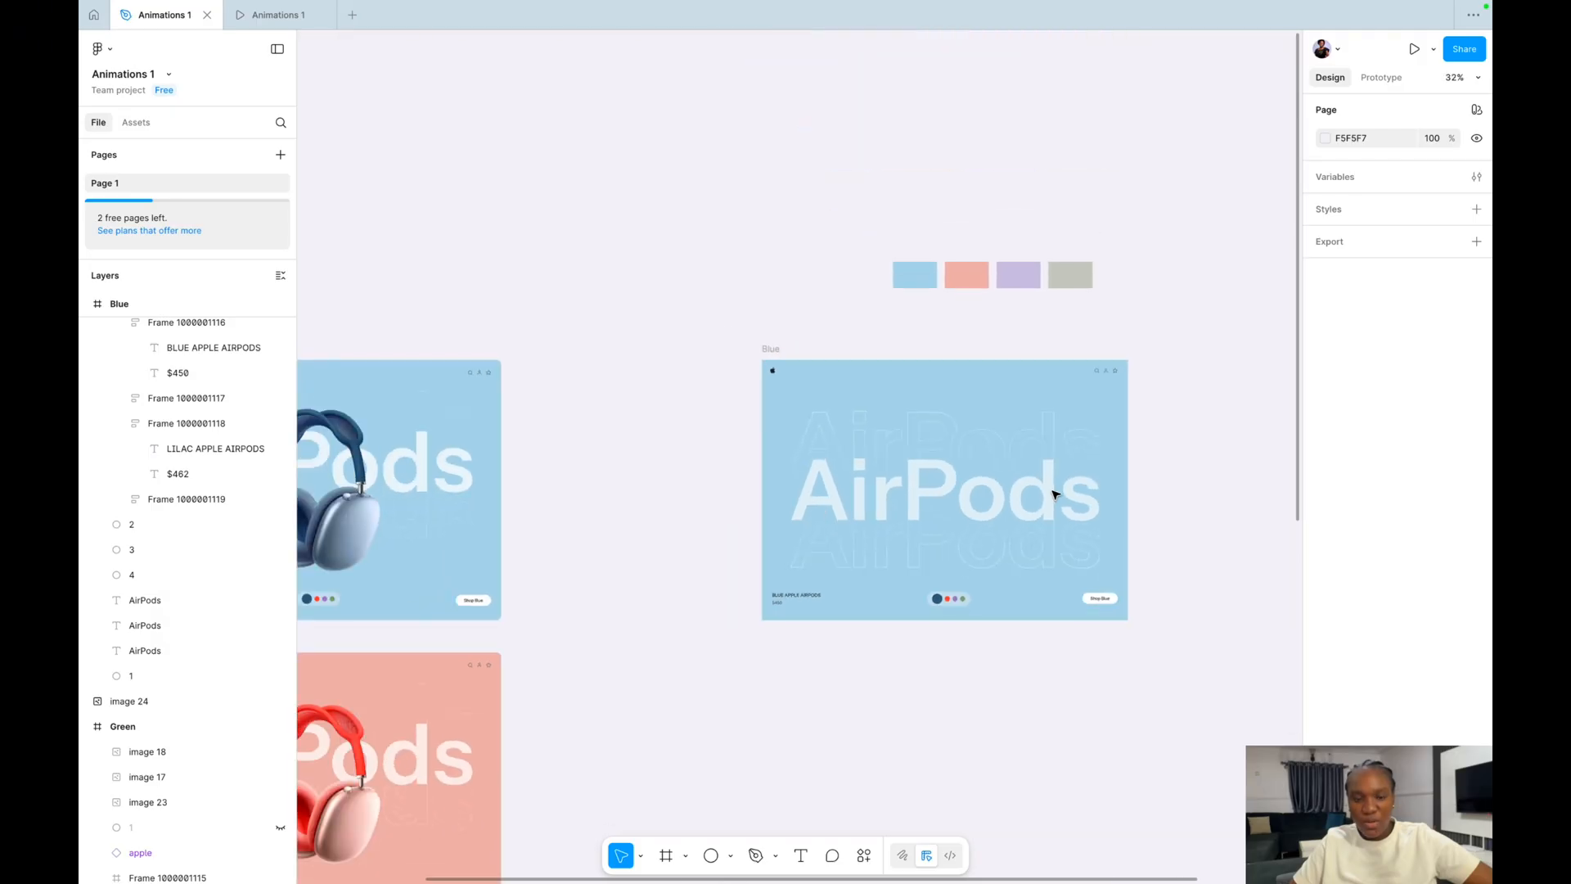
pyautogui.hscroll(4, 1054, 494)
pyautogui.scroll(-4, 1054, 494)
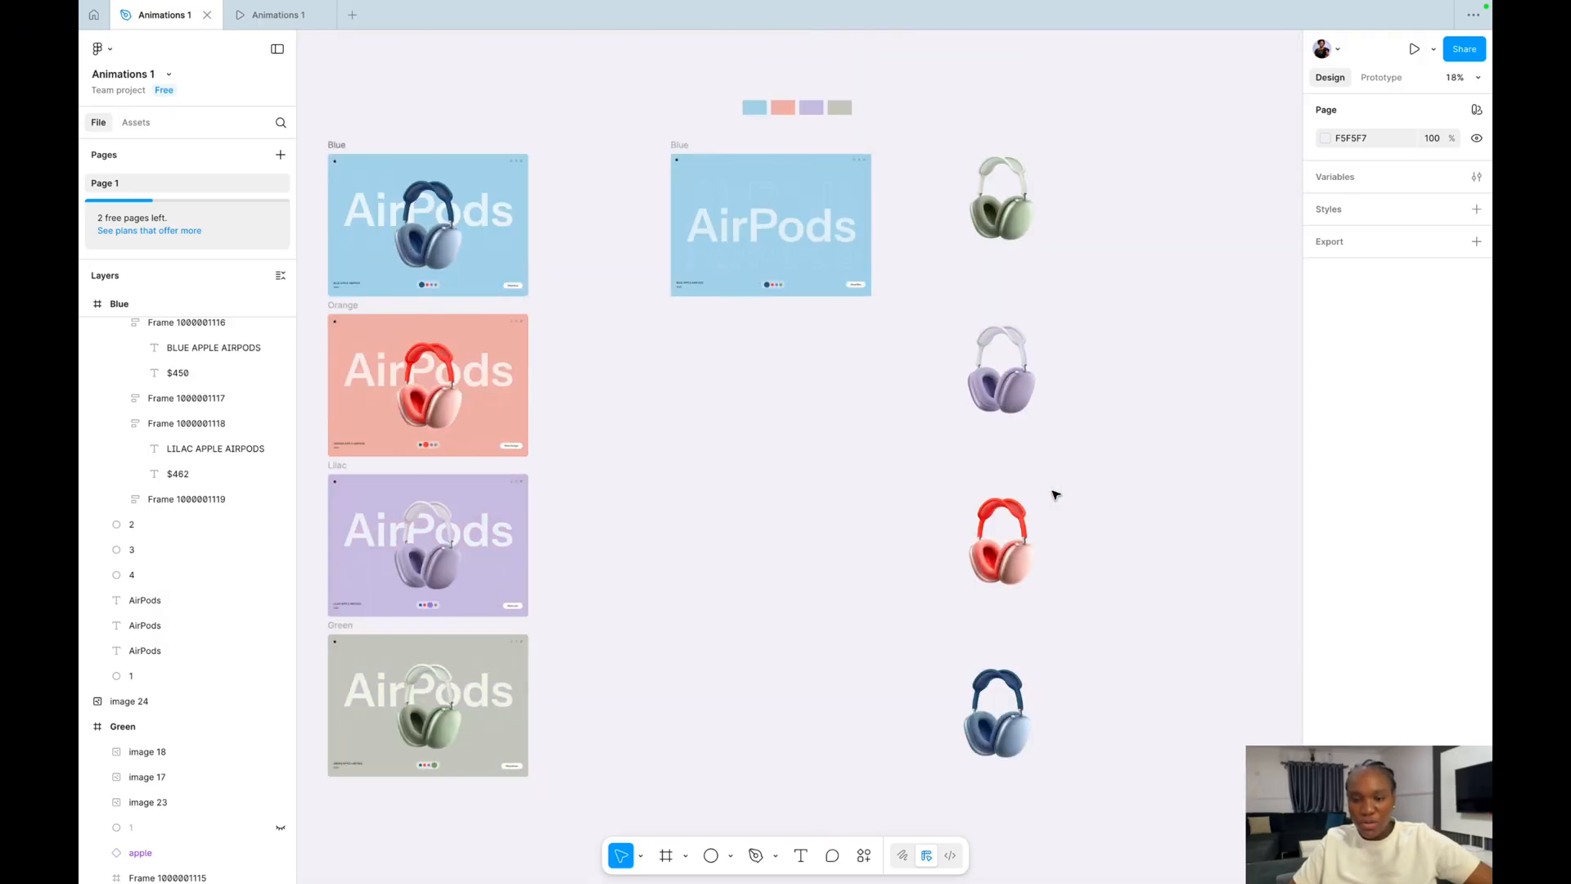
pyautogui.click(324, 169)
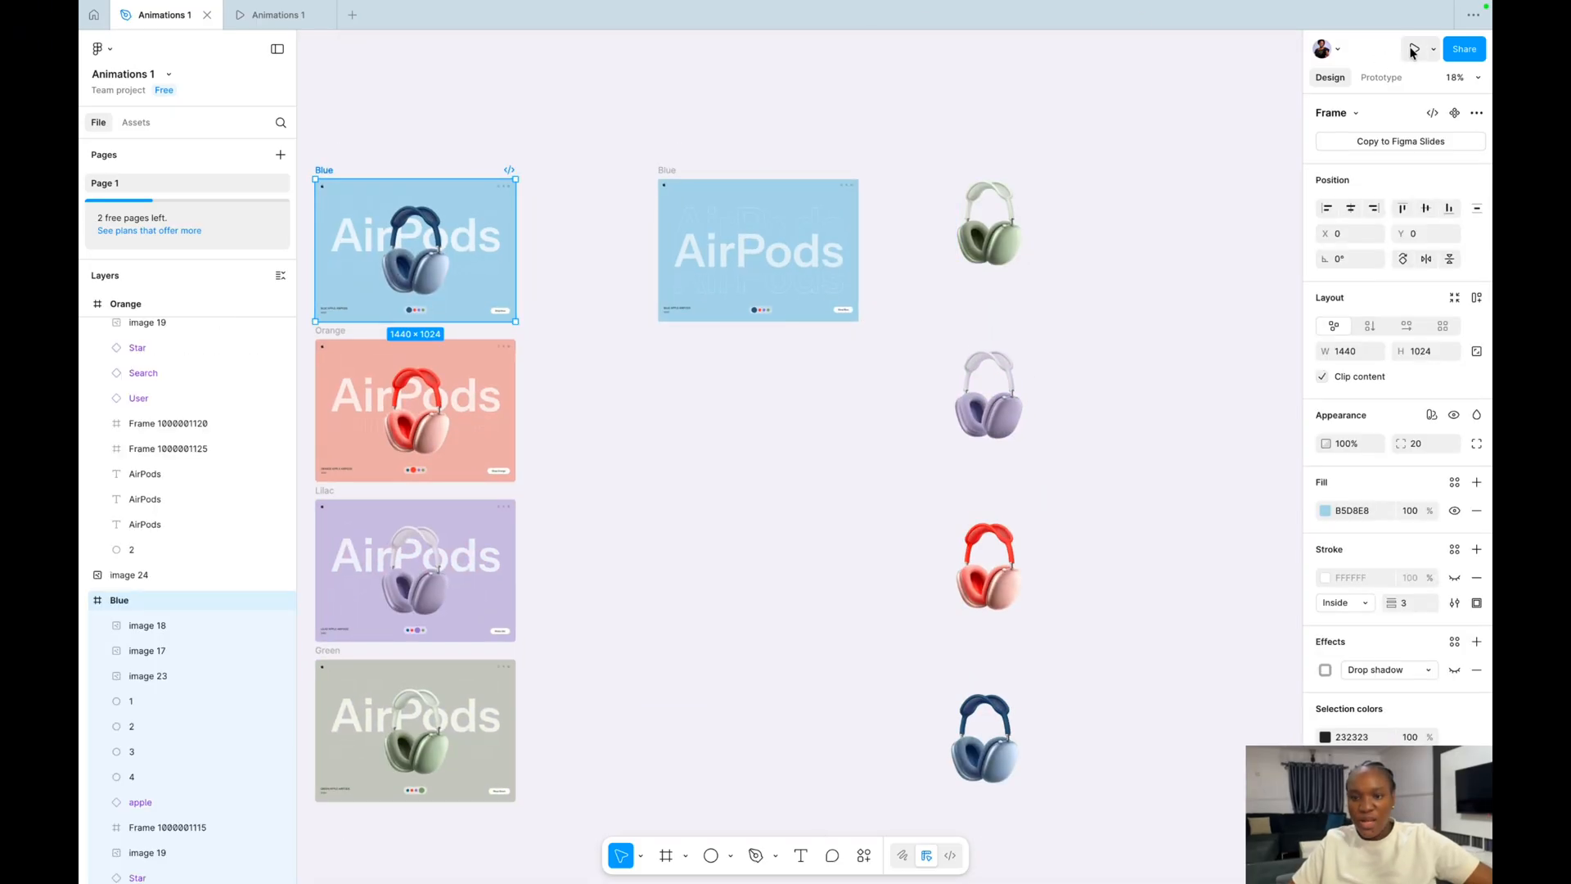
pyautogui.click(1413, 49)
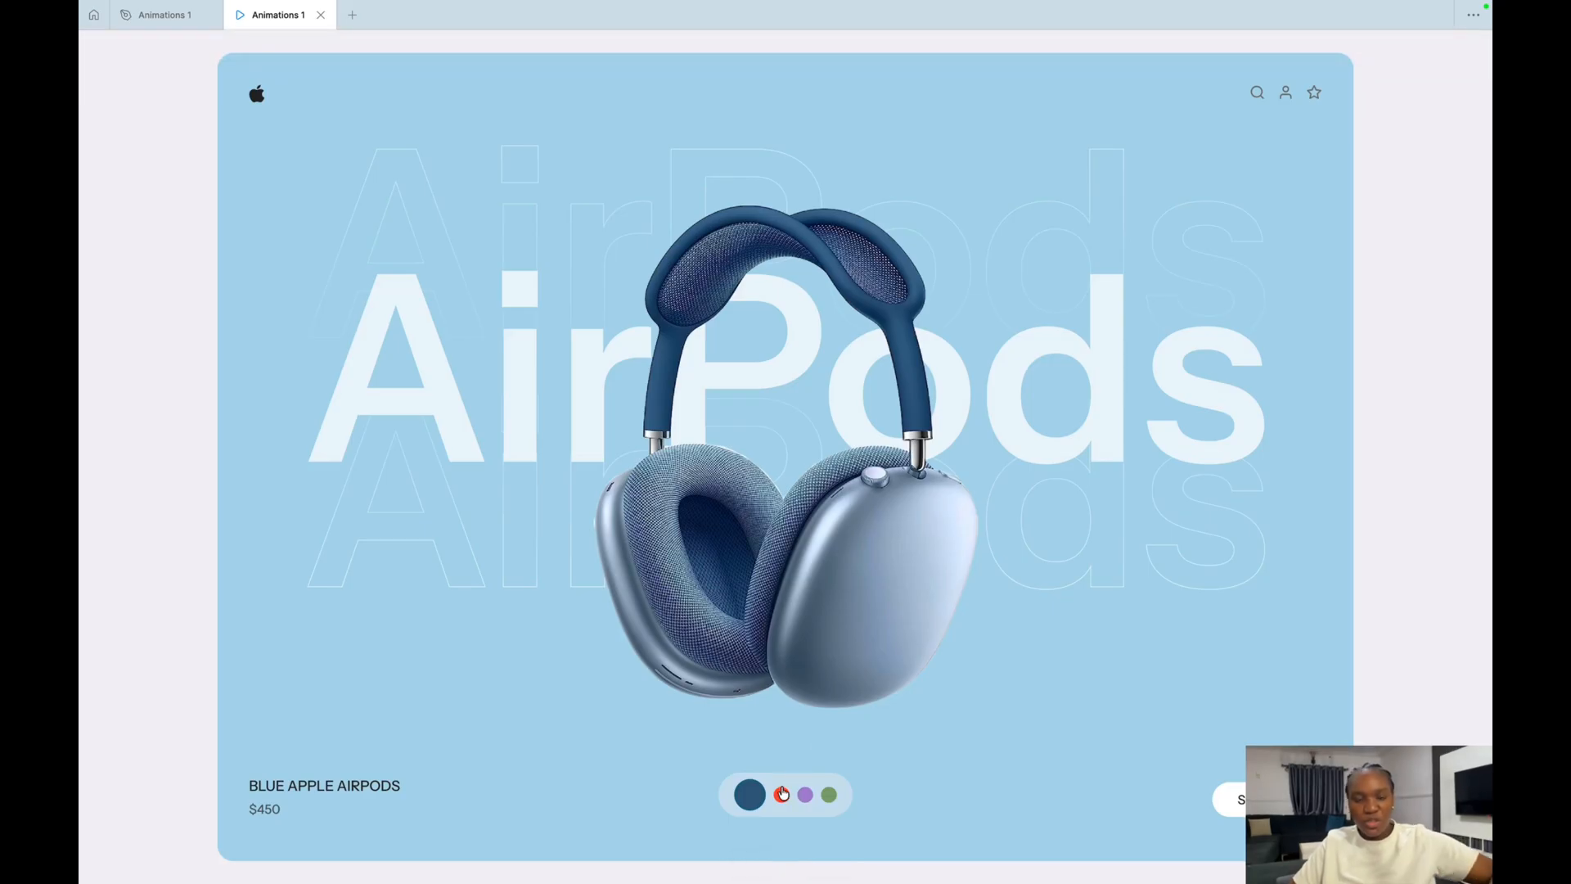
pyautogui.click(783, 793)
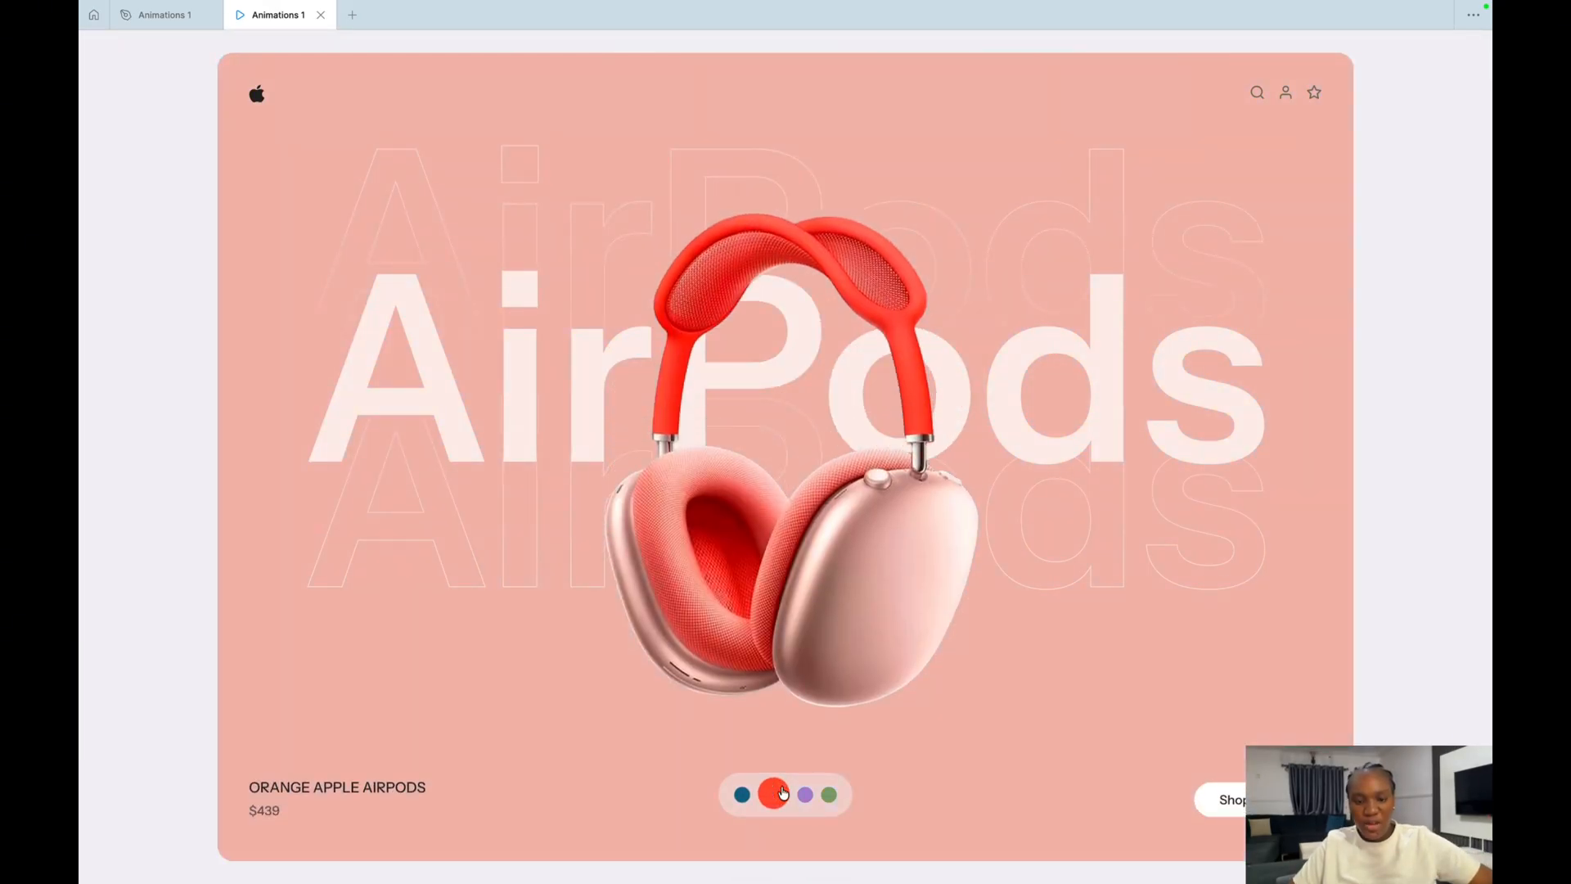
pyautogui.click(804, 796)
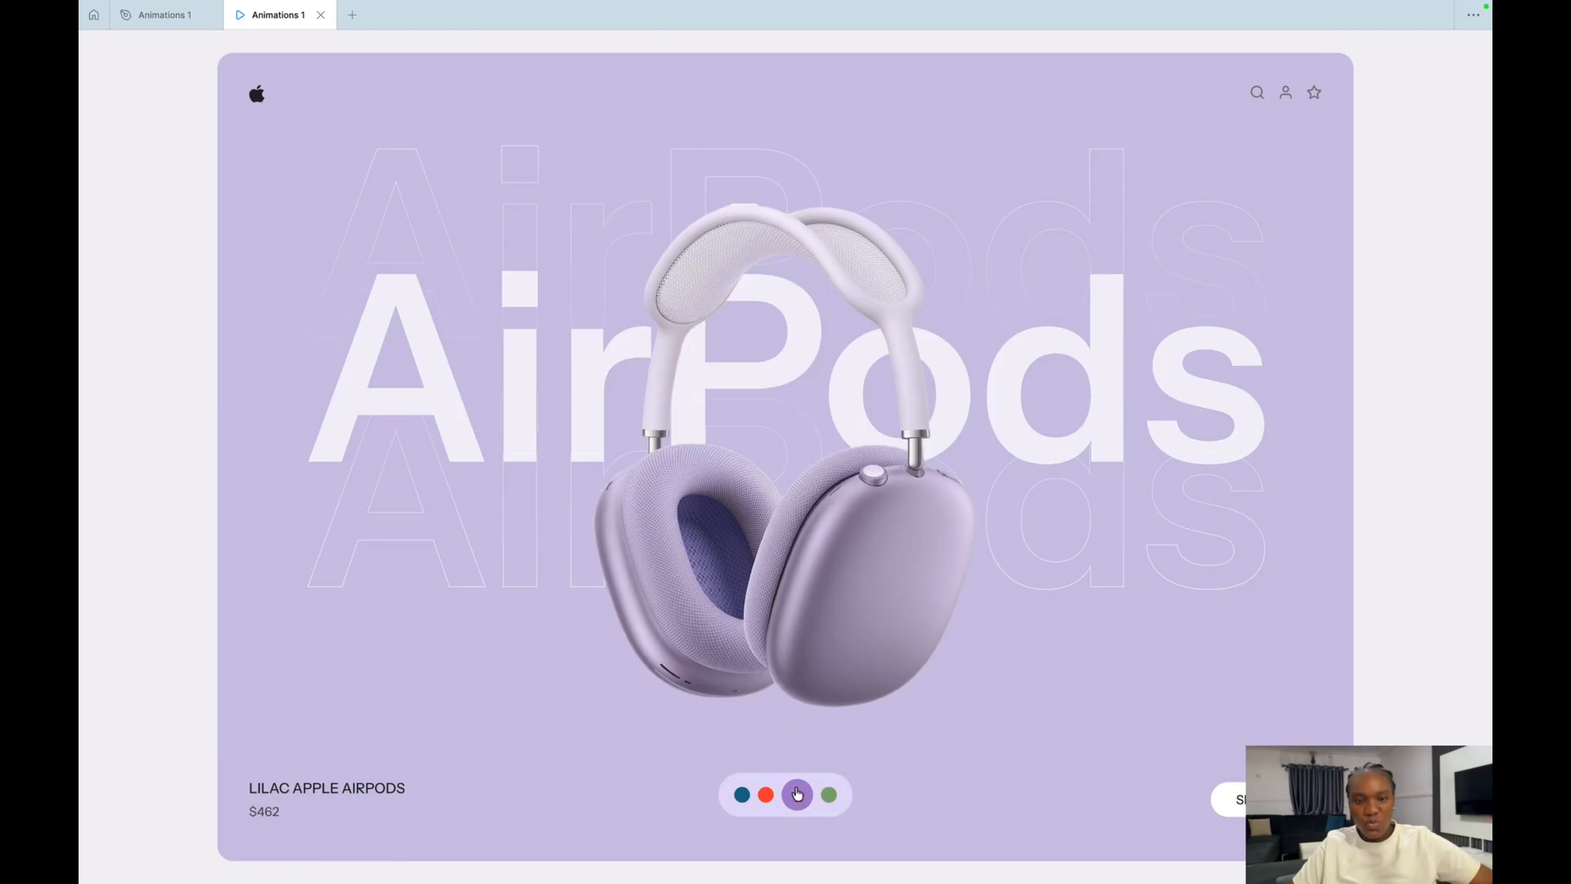
pyautogui.click(160, 14)
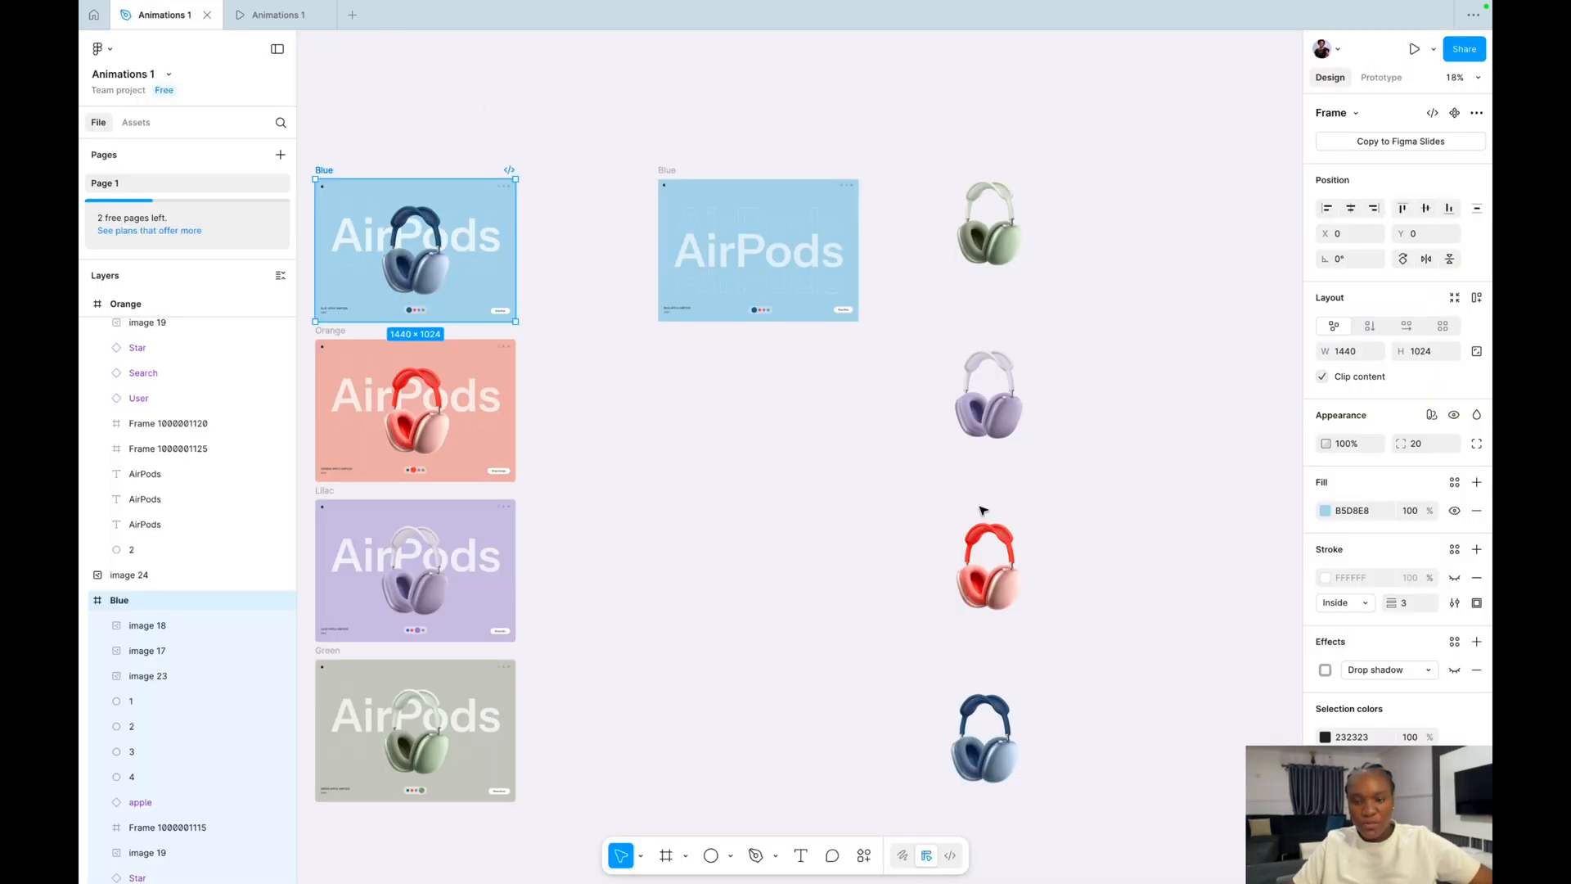
pyautogui.click(992, 746)
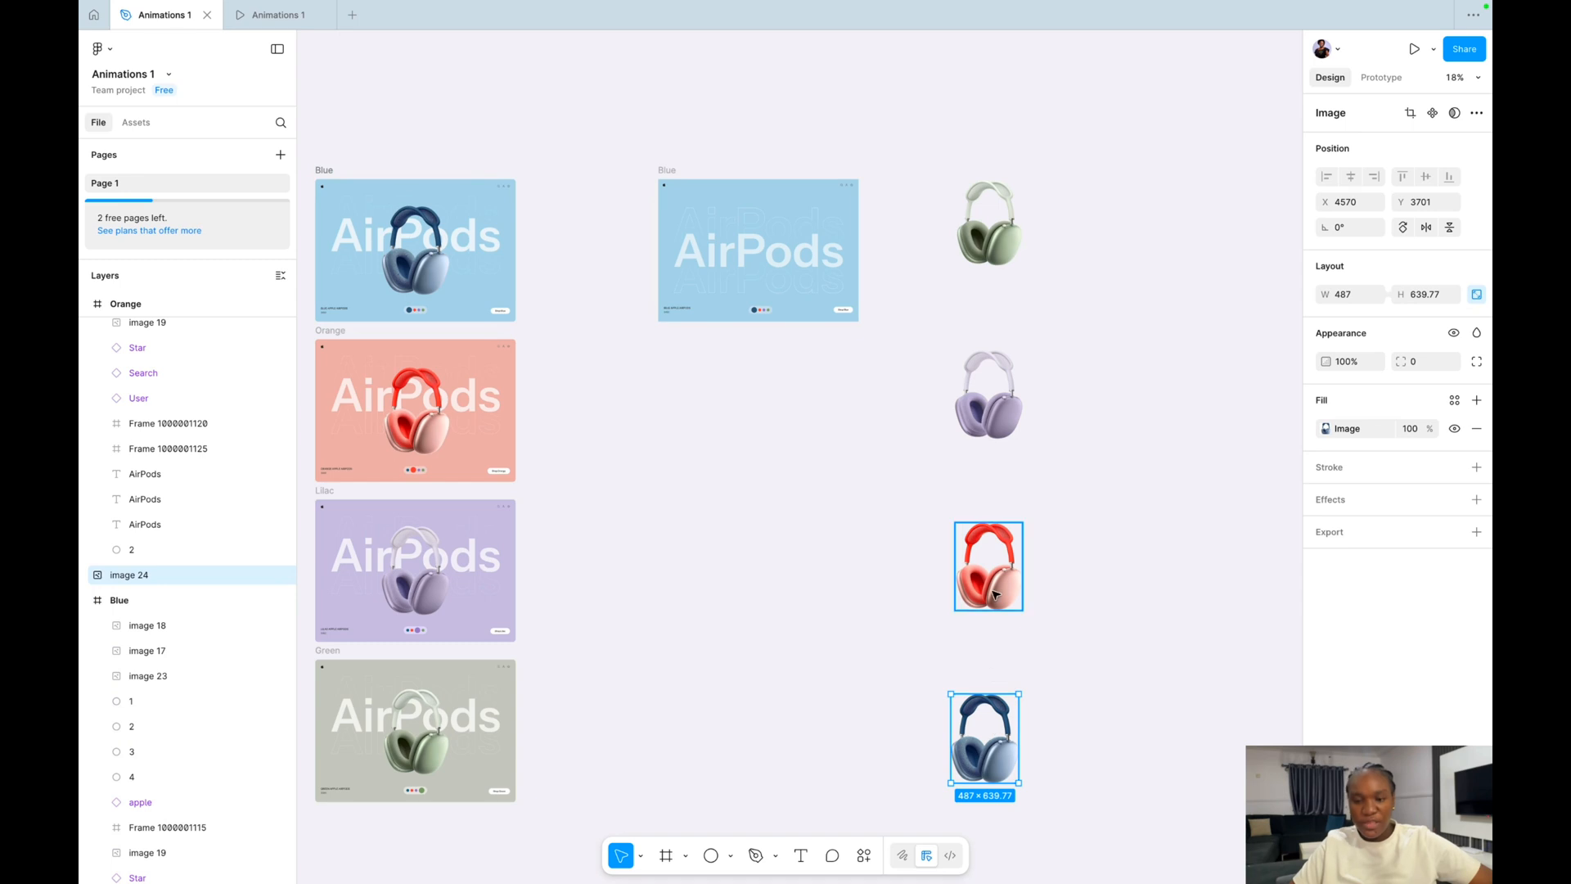
pyautogui.click(994, 563)
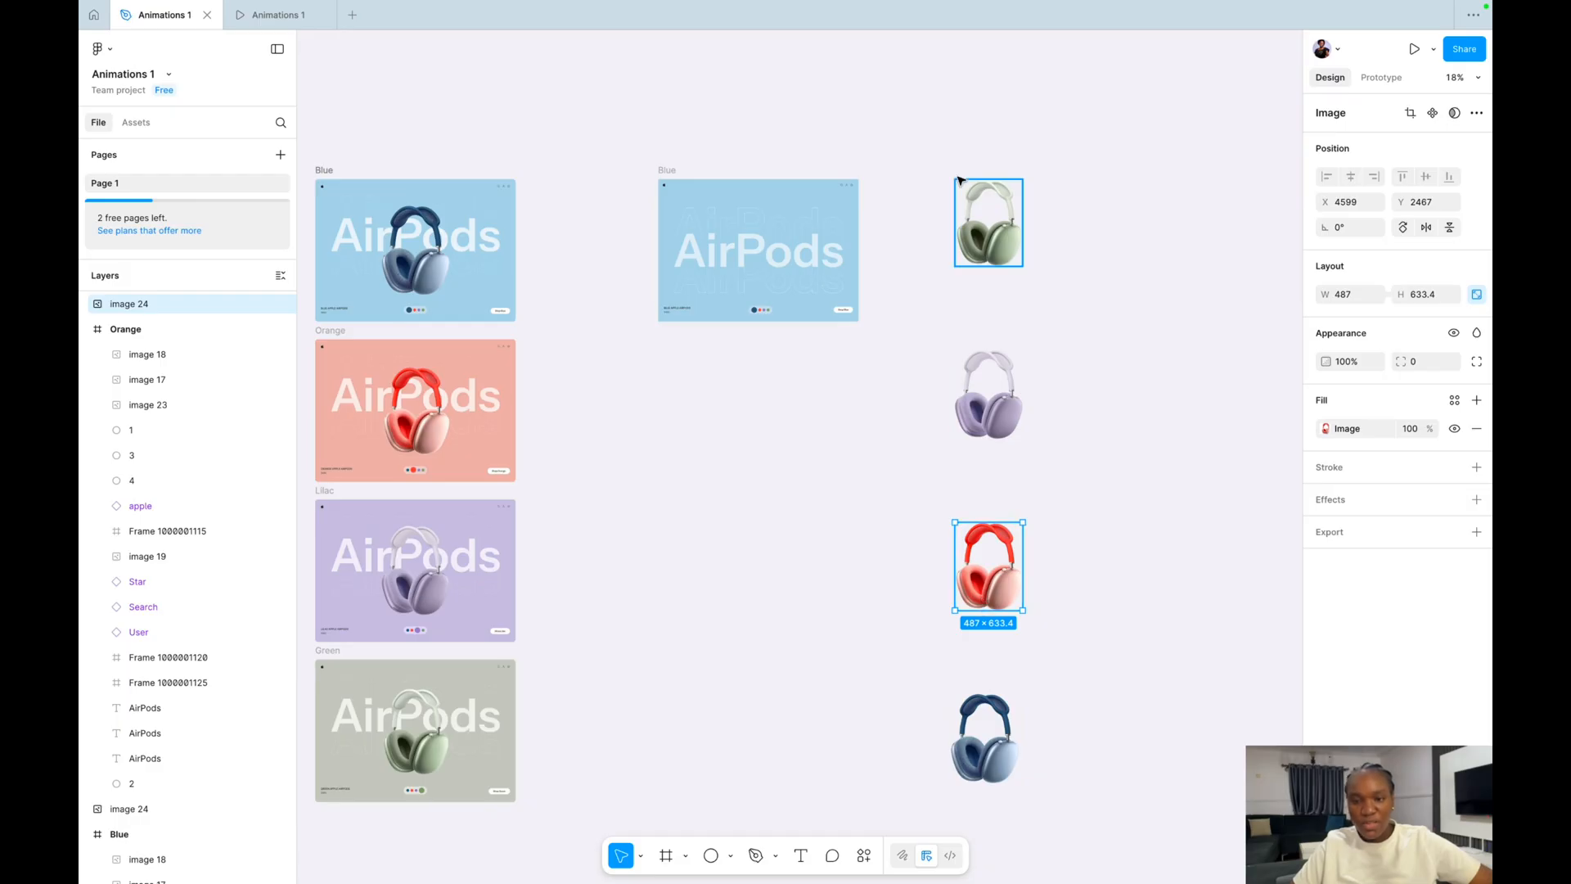
pyautogui.moveTo(921, 115); pyautogui.dragTo(1080, 842)
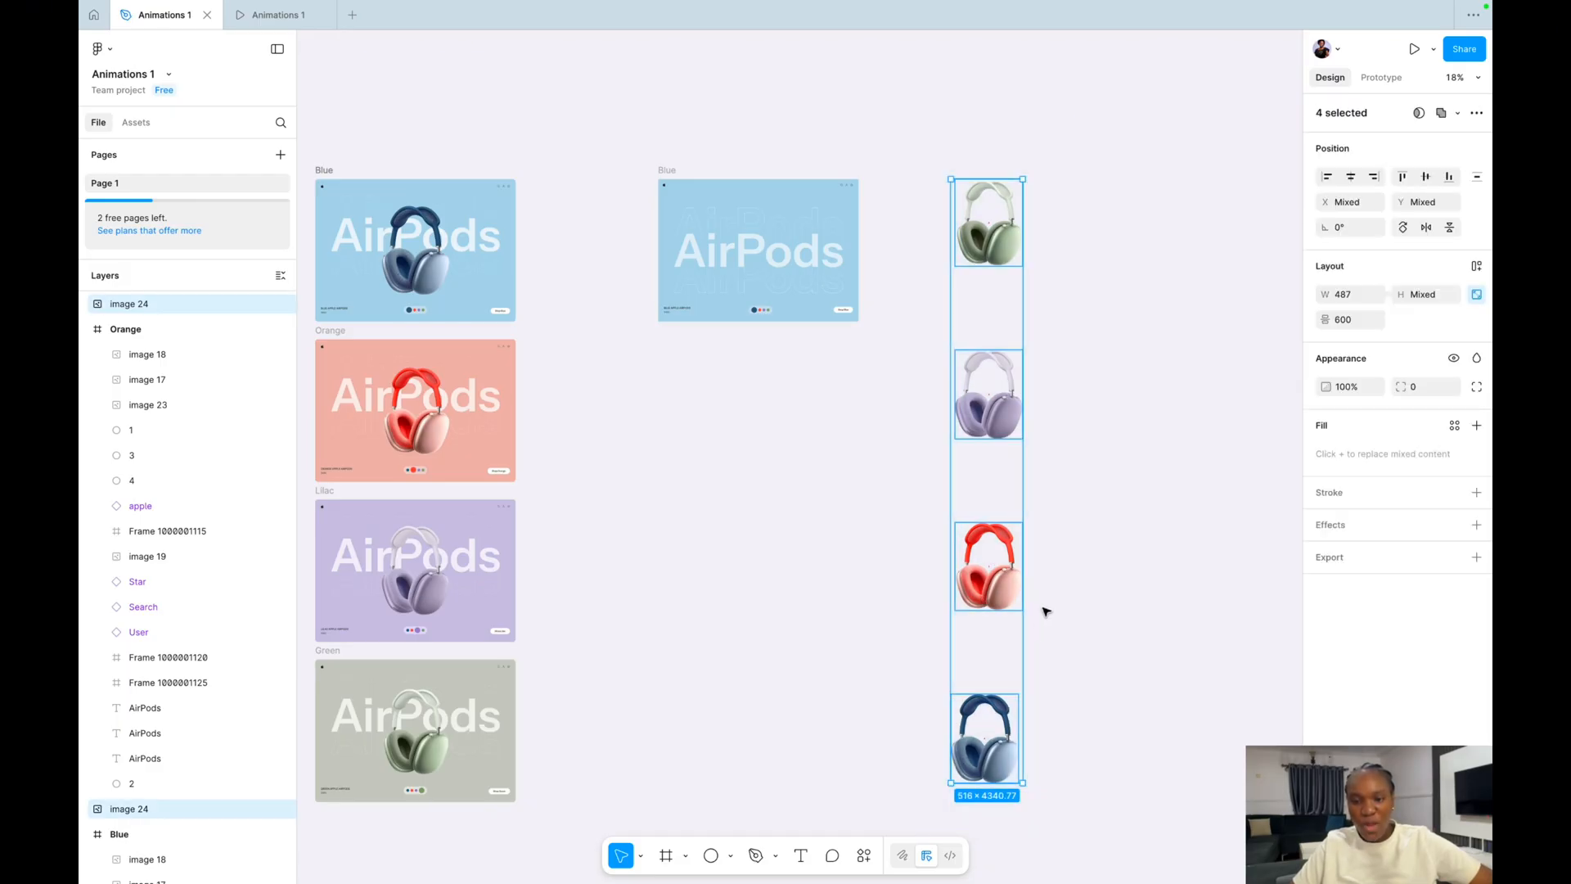
pyautogui.scroll(-3, 1045, 612)
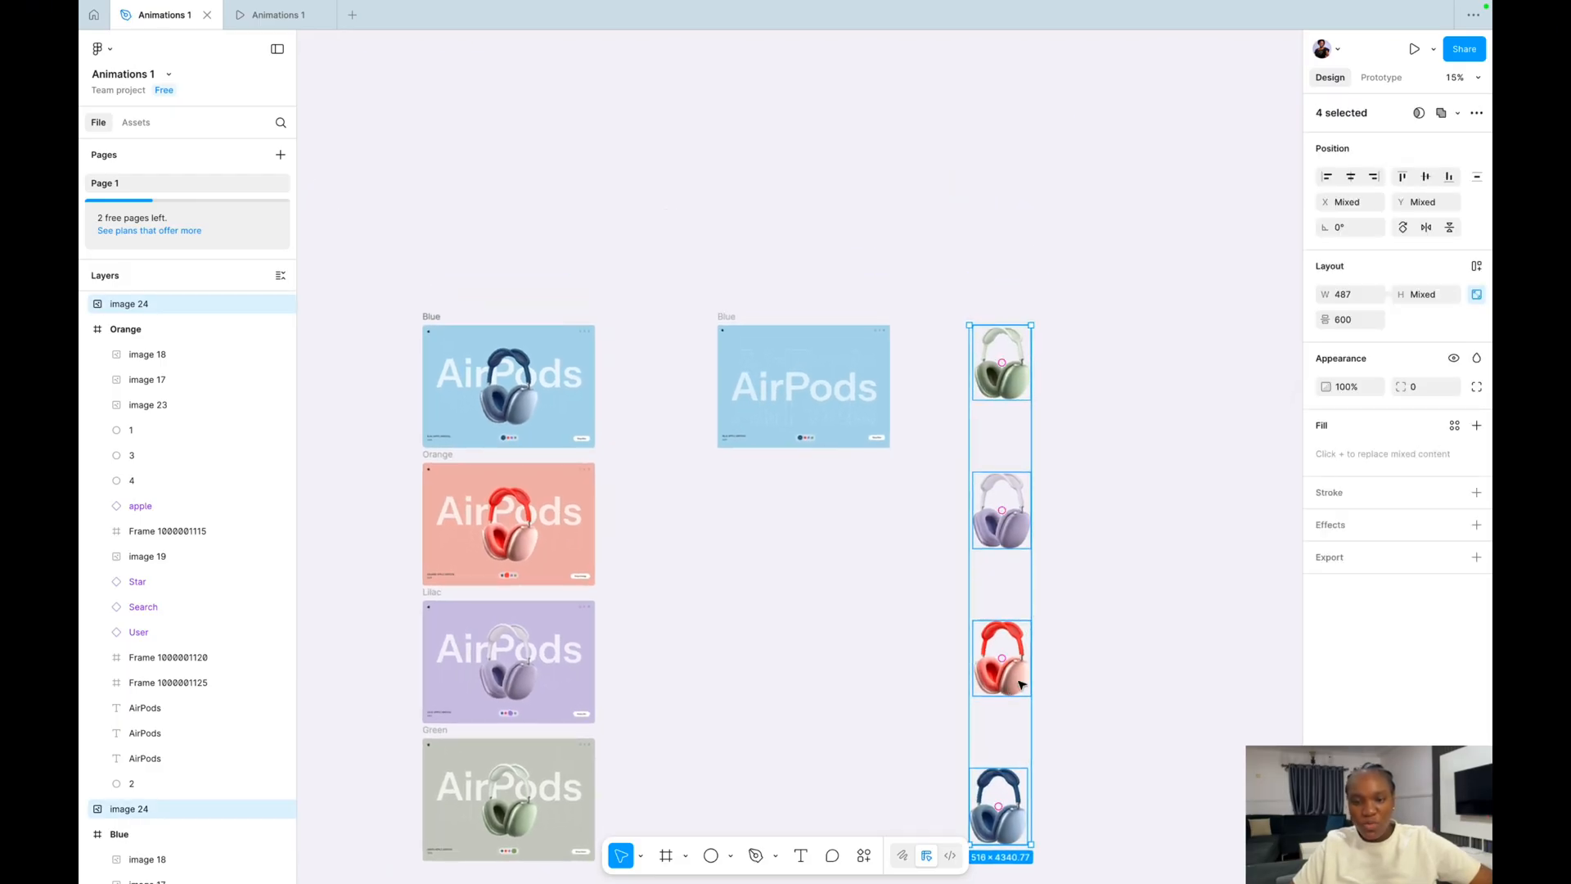
pyautogui.moveTo(1021, 683); pyautogui.dragTo(838, 239)
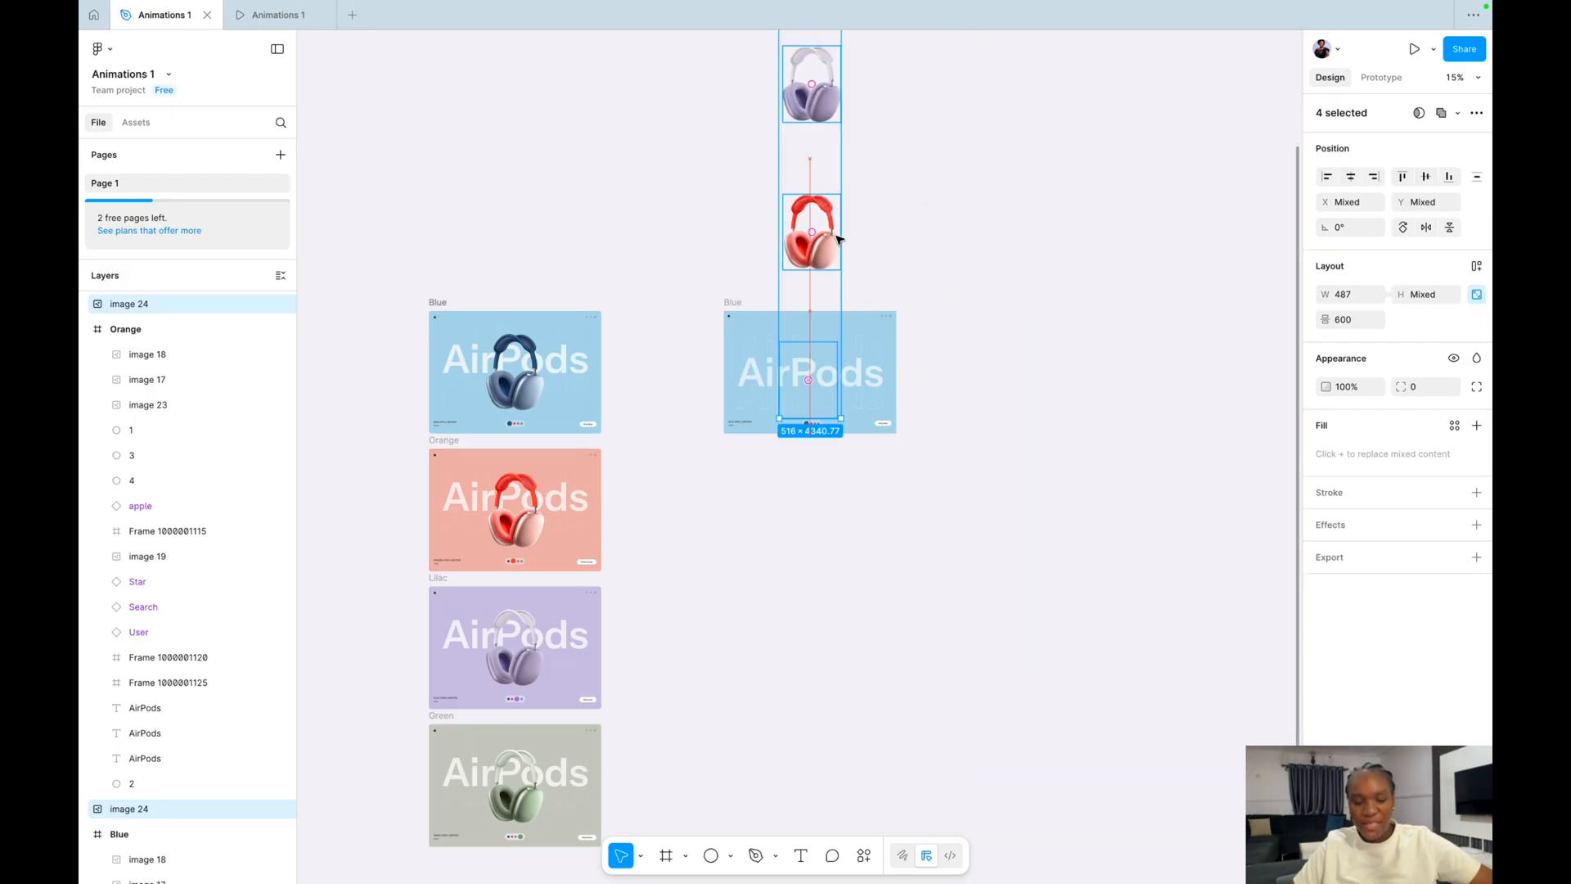
pyautogui.press('super+z')
pyautogui.click(908, 304)
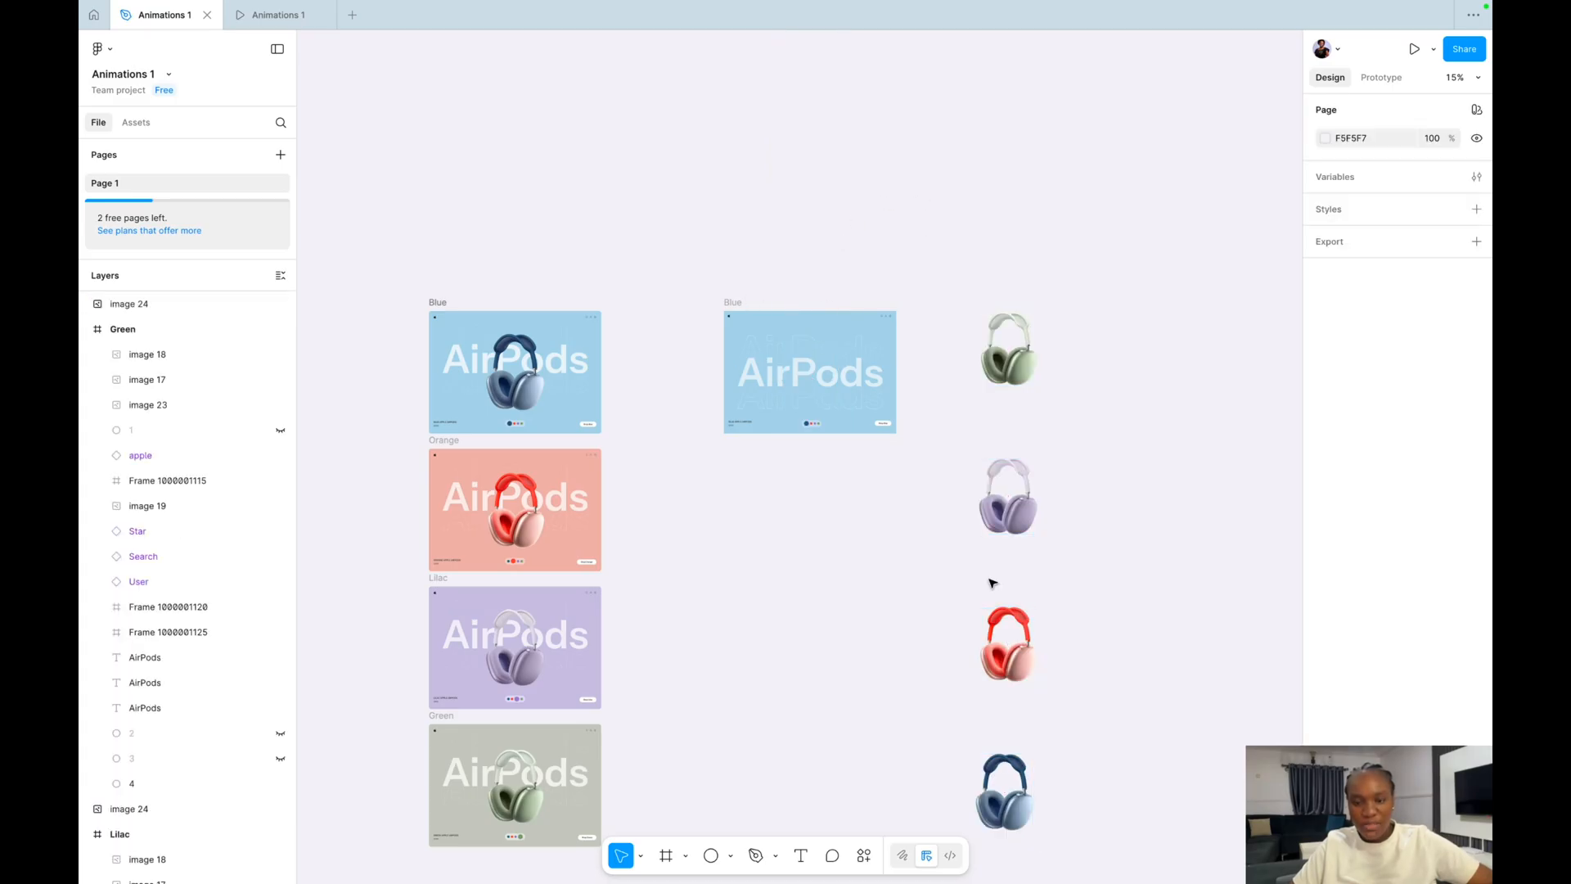
# Place the blue headphones image in the new Blue frame and centre it horizontally and vertically.
pyautogui.moveTo(1011, 765); pyautogui.dragTo(810, 343)
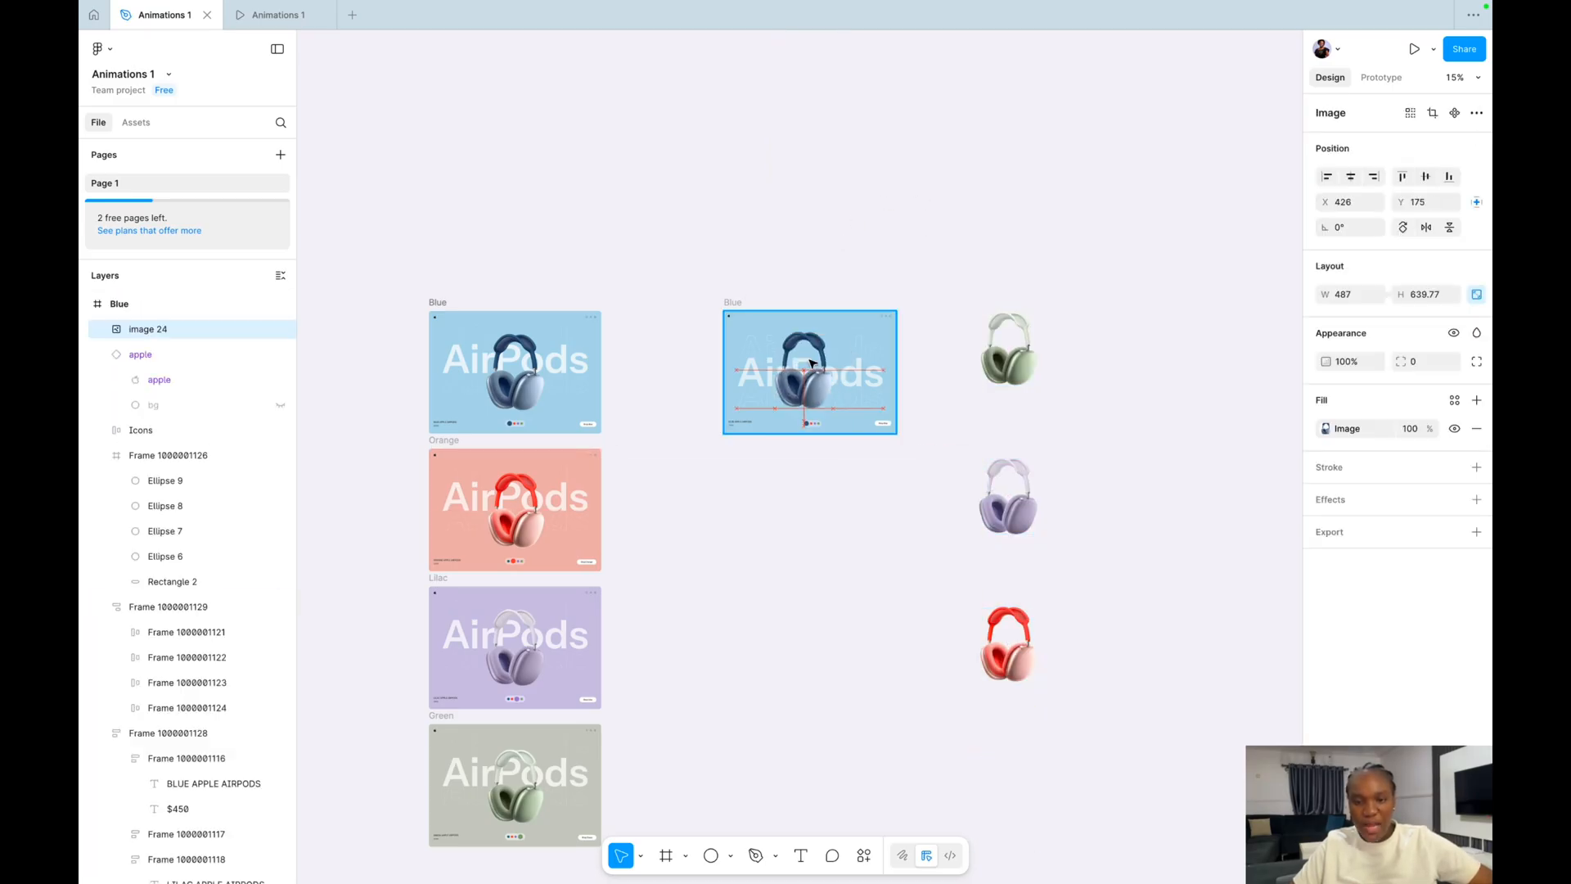
pyautogui.click(1355, 181)
pyautogui.click(1424, 180)
pyautogui.scroll(5, 855, 356)
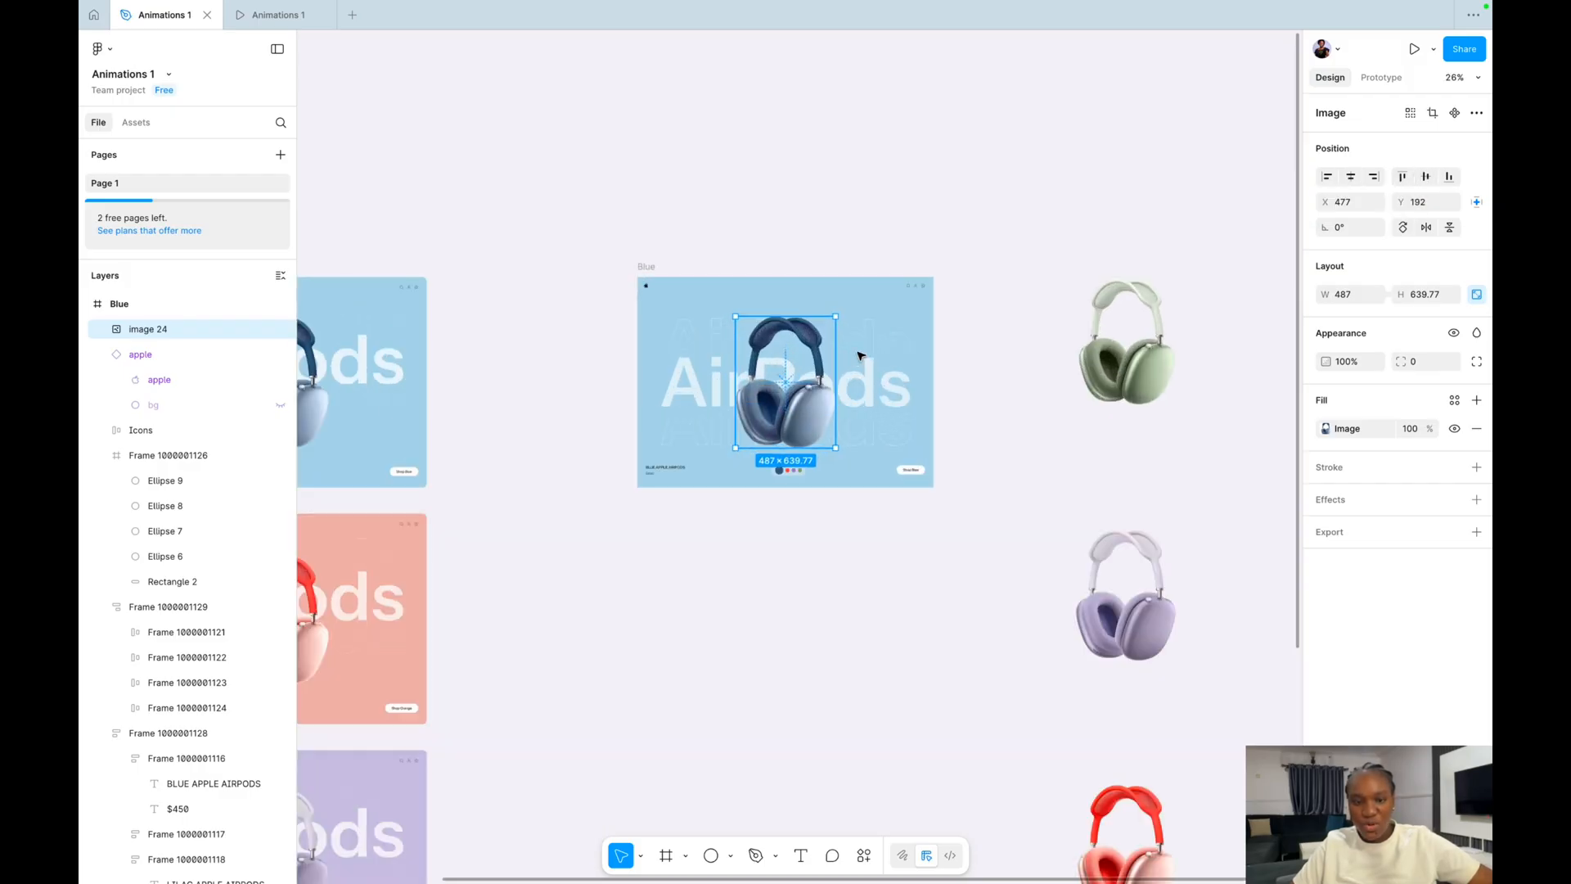
# Move the blue headphones up by 40 px to Y 152.
pyautogui.press('alt')
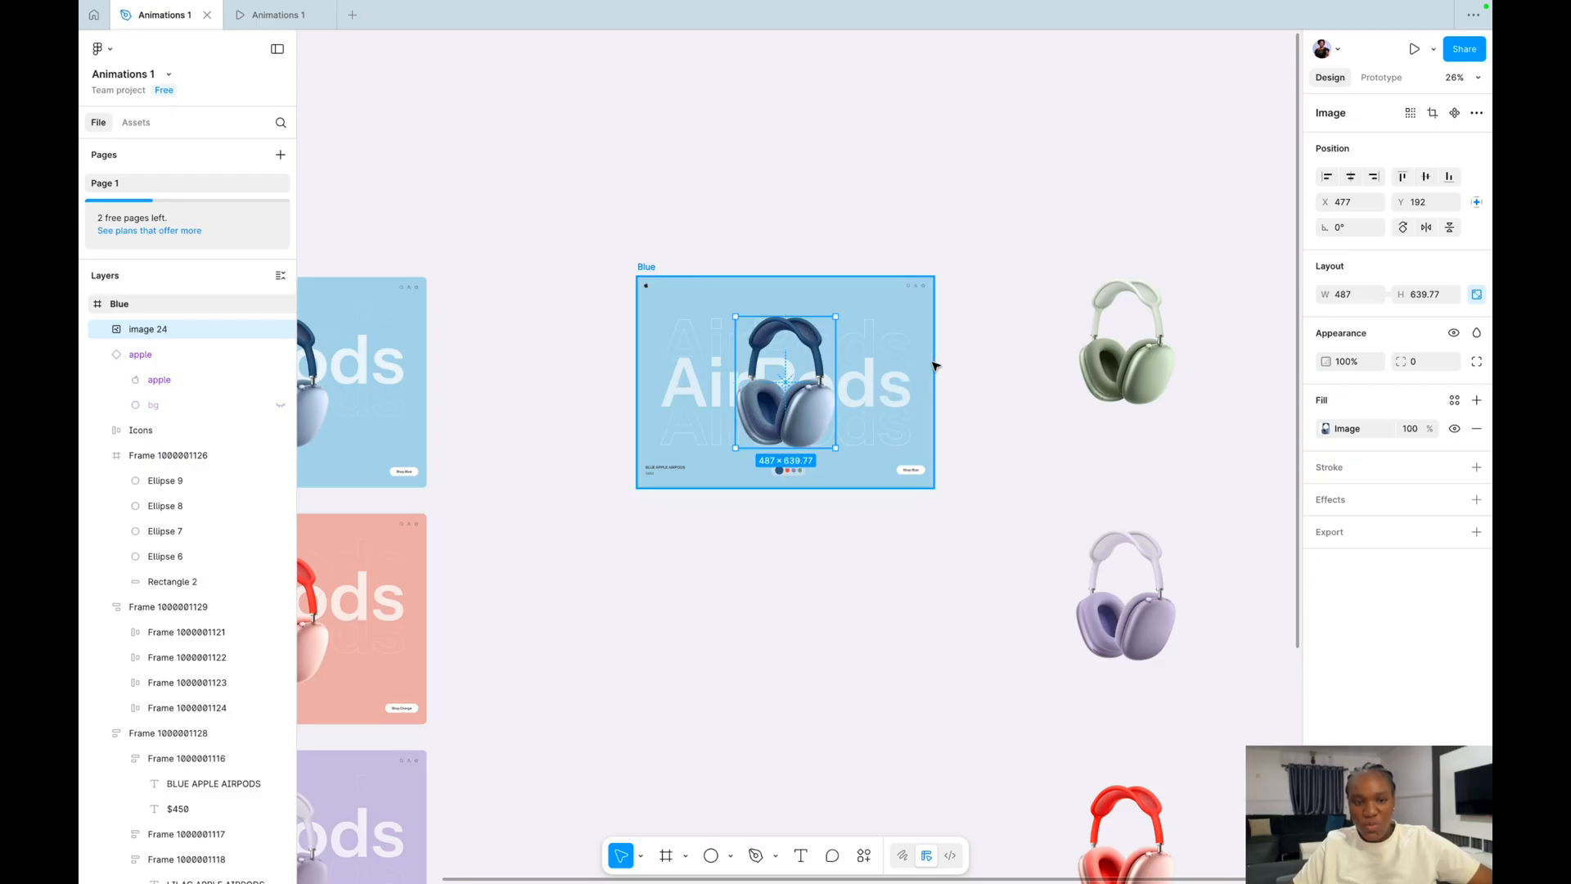
pyautogui.hotkey('shift', 'Up')
pyautogui.hotkey('shift', 'Up')
pyautogui.hotkey('shift', 'Up')
pyautogui.hotkey('shift', 'Up')
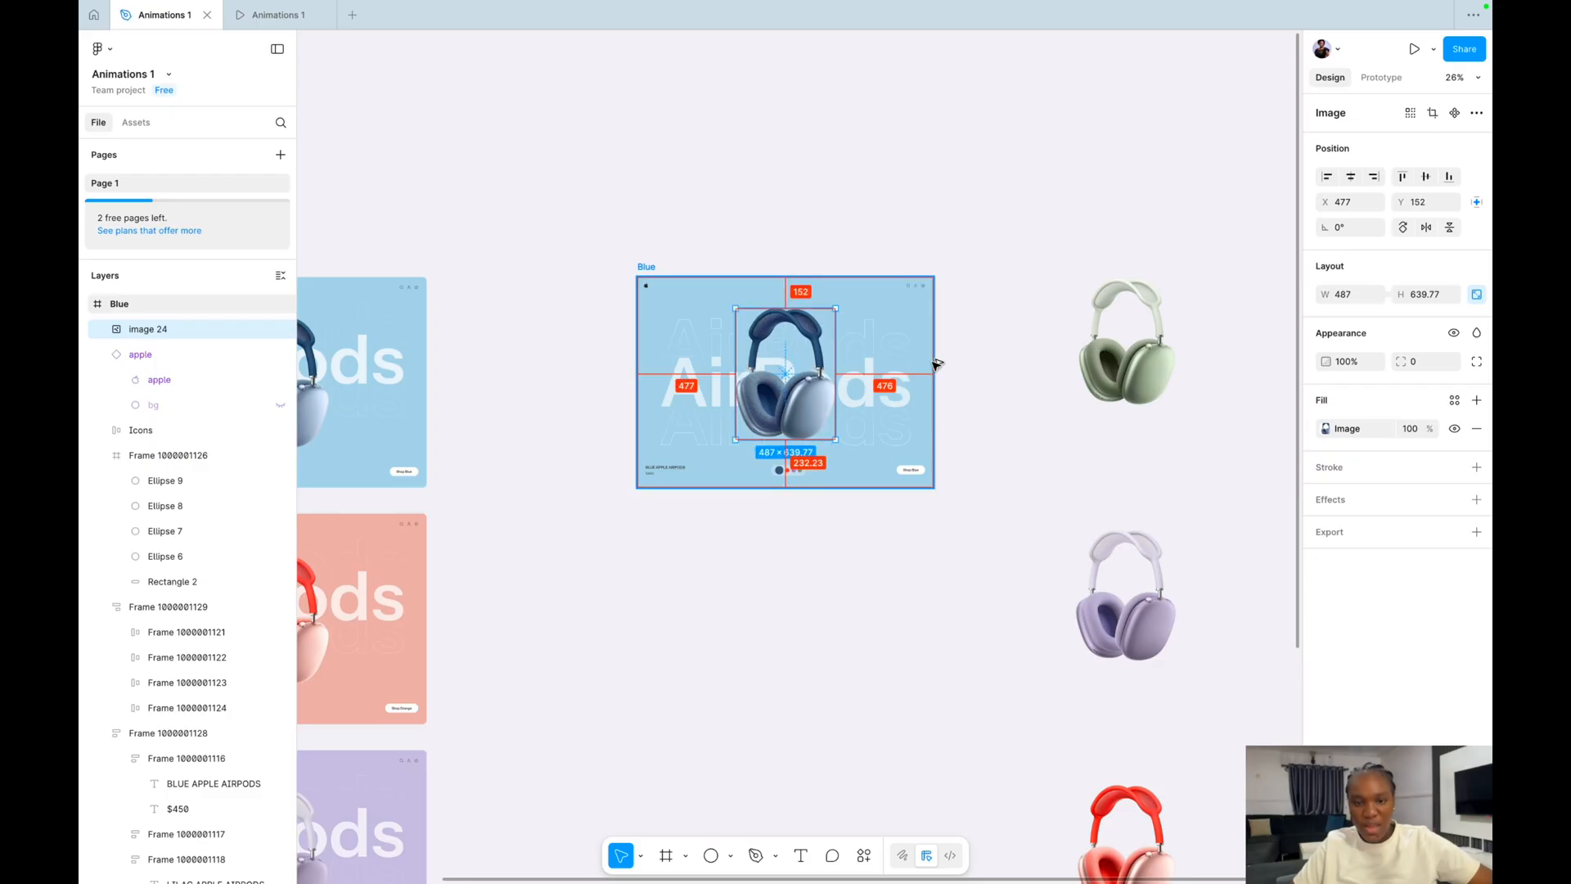
pyautogui.click(999, 366)
# Place the red headphones image over the blue one in the new Blue frame, centred horizontally at Y 152.
pyautogui.scroll(-3, 999, 366)
pyautogui.click(1072, 648)
pyautogui.scroll(1, 1084, 675)
pyautogui.moveTo(1084, 675); pyautogui.dragTo(858, 378)
pyautogui.click(1350, 177)
pyautogui.scroll(2, 963, 372)
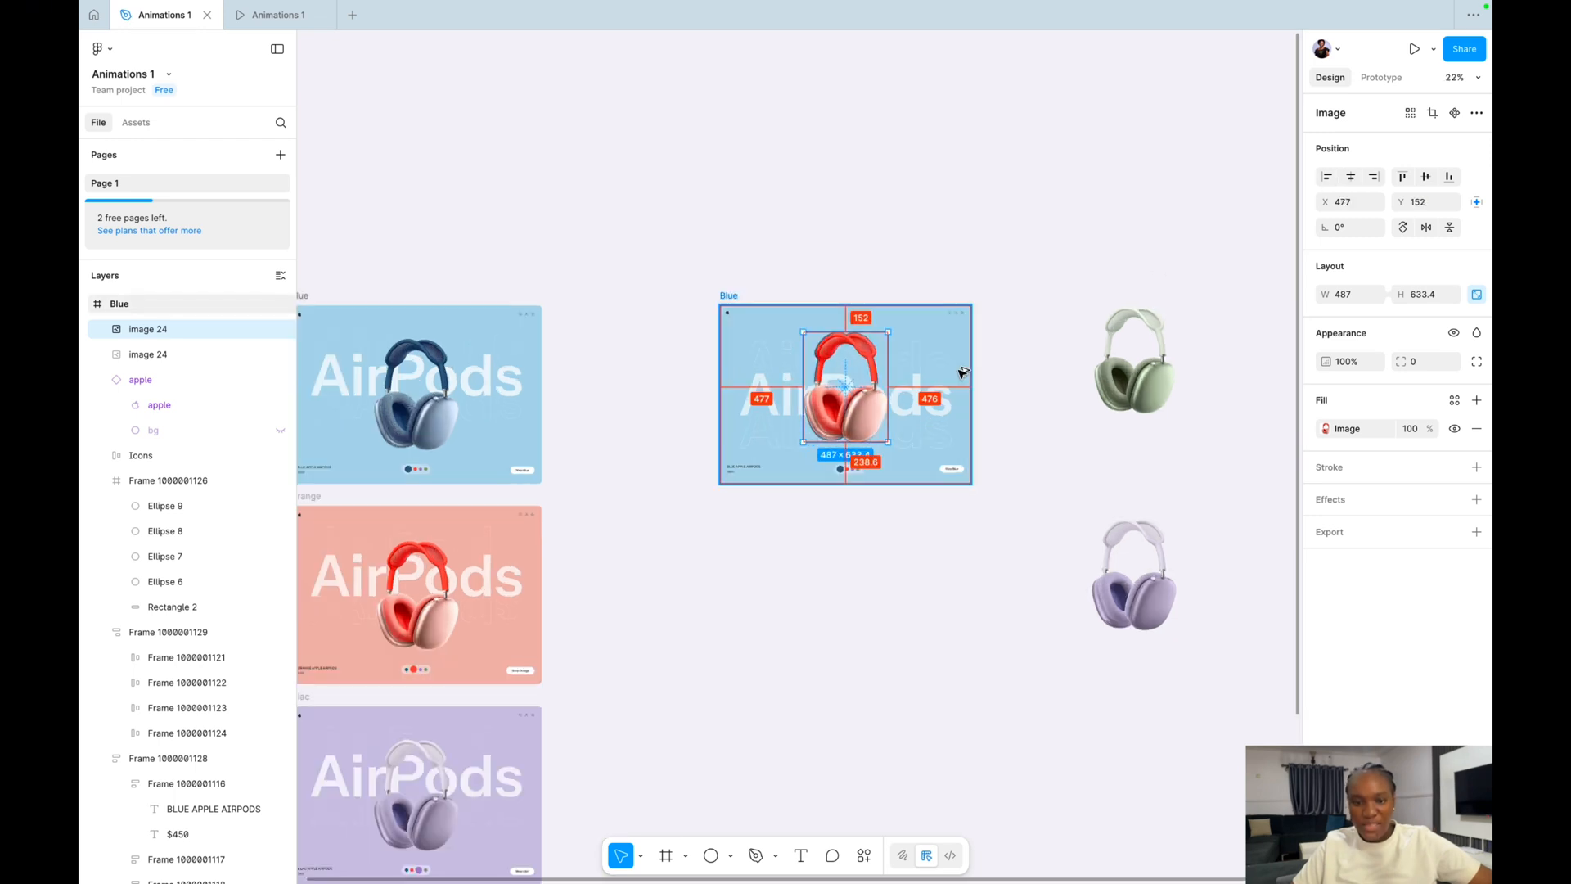
# Move the red headphones straight up to Y -838, above the new Blue frame, and turn off the frame's content clipping.
pyautogui.hotkey('shift', 'Up')
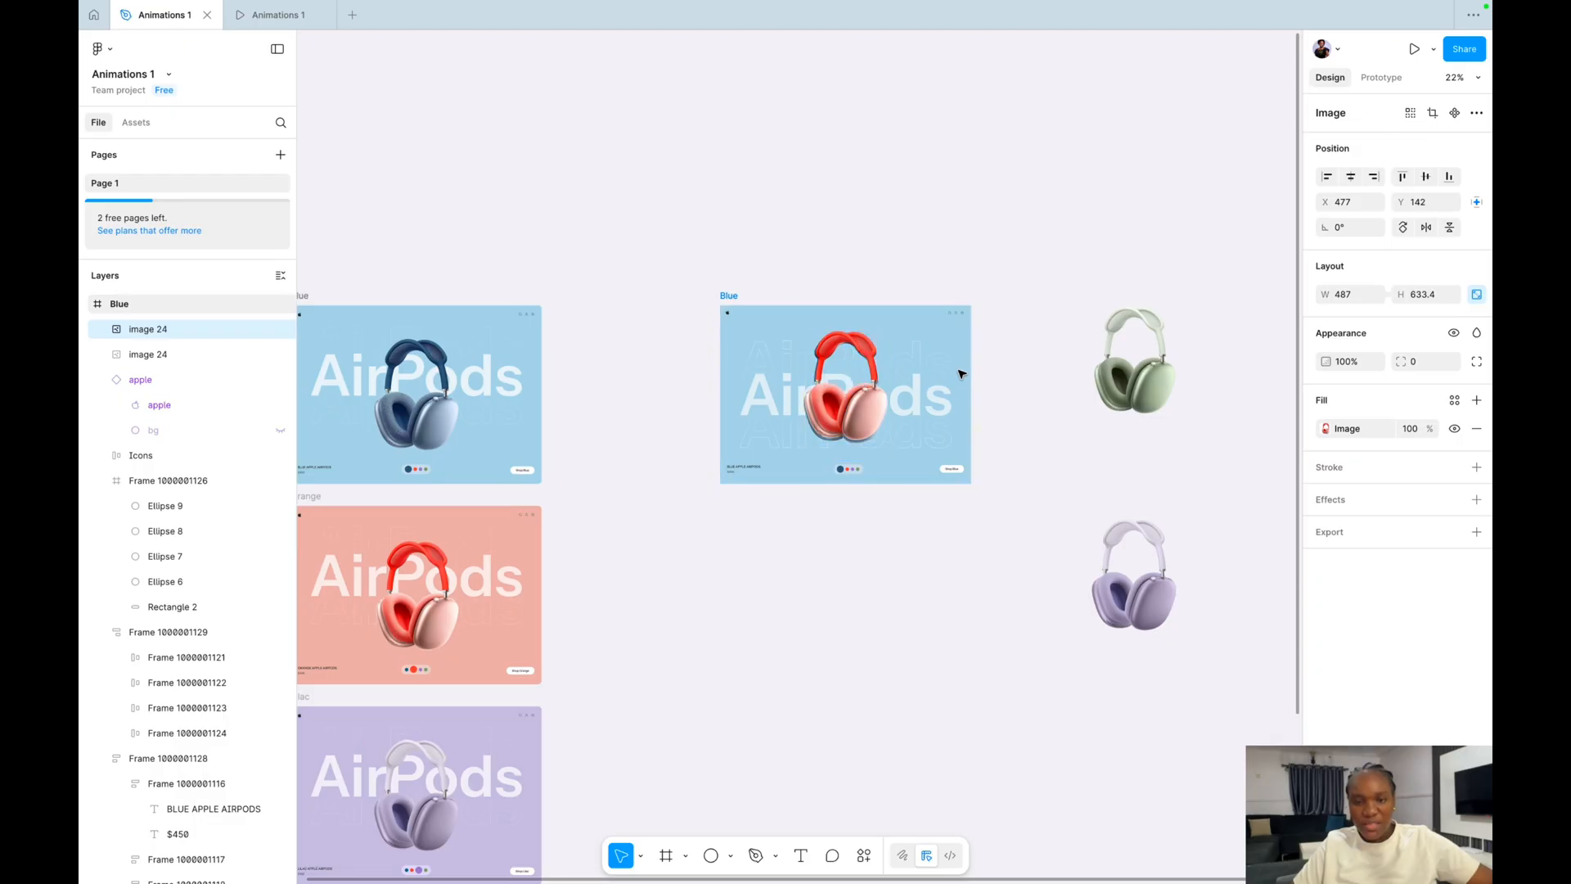
pyautogui.hotkey('shift', 'Up')
pyautogui.hotkey('shift', 'Up')
pyautogui.hotkey('shift', 'Up')
pyautogui.hotkey('shift', 'Up')
pyautogui.hotkey('shift', 'Up')
pyautogui.hotkey('shift', 'Up')
pyautogui.hotkey('shift', 'Up')
pyautogui.hotkey('shift', 'Up')
pyautogui.hotkey('shift', 'Up')
pyautogui.hotkey('shift', 'Up')
pyautogui.hotkey('shift', 'Up')
pyautogui.hotkey('shift', 'Up')
pyautogui.hotkey('shift', 'Up')
pyautogui.hotkey('shift', 'Up')
pyautogui.hotkey('shift', 'Up')
pyautogui.hotkey('shift', 'Up')
pyautogui.hotkey('shift', 'Up')
pyautogui.hotkey('shift', 'Up')
pyautogui.hotkey('shift', 'Up')
pyautogui.hotkey('shift', 'Up')
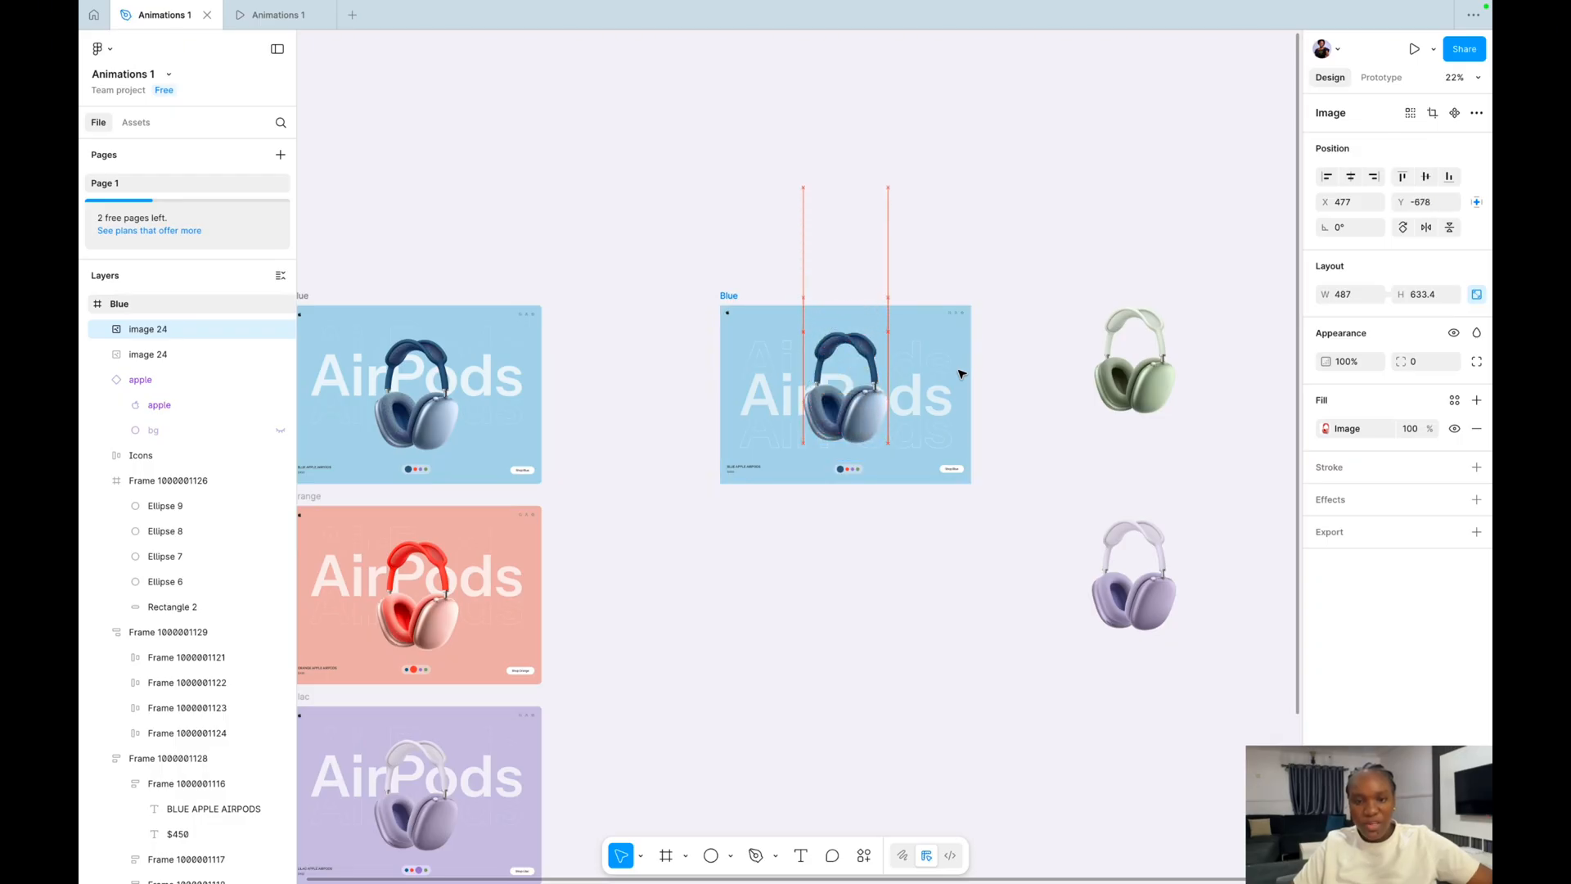
pyautogui.hotkey('shift', 'Up')
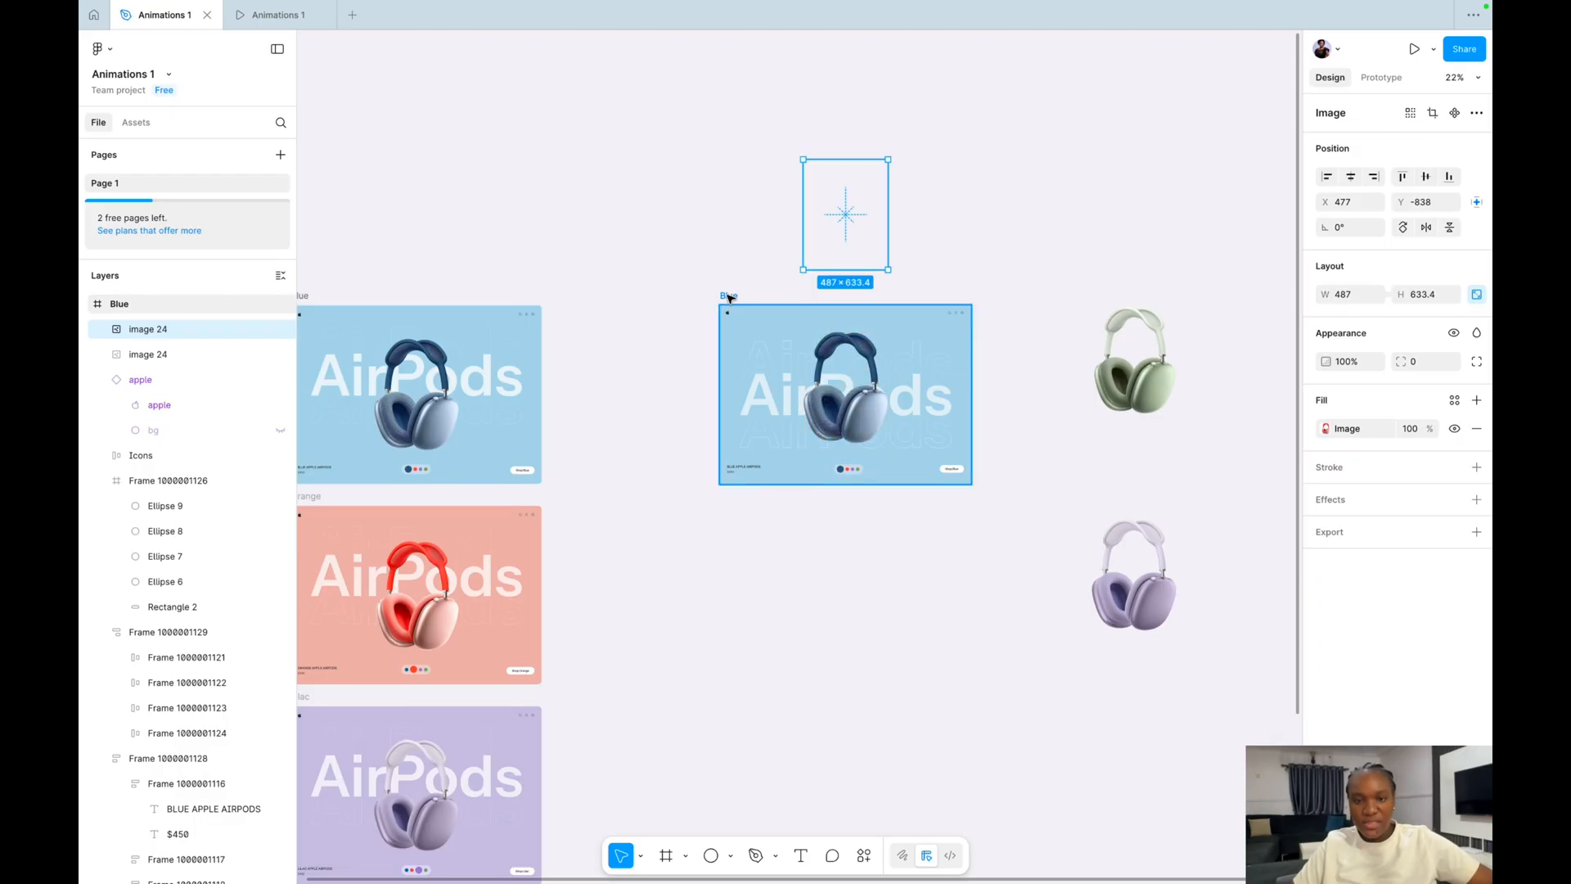
pyautogui.click(728, 296)
pyautogui.click(1323, 377)
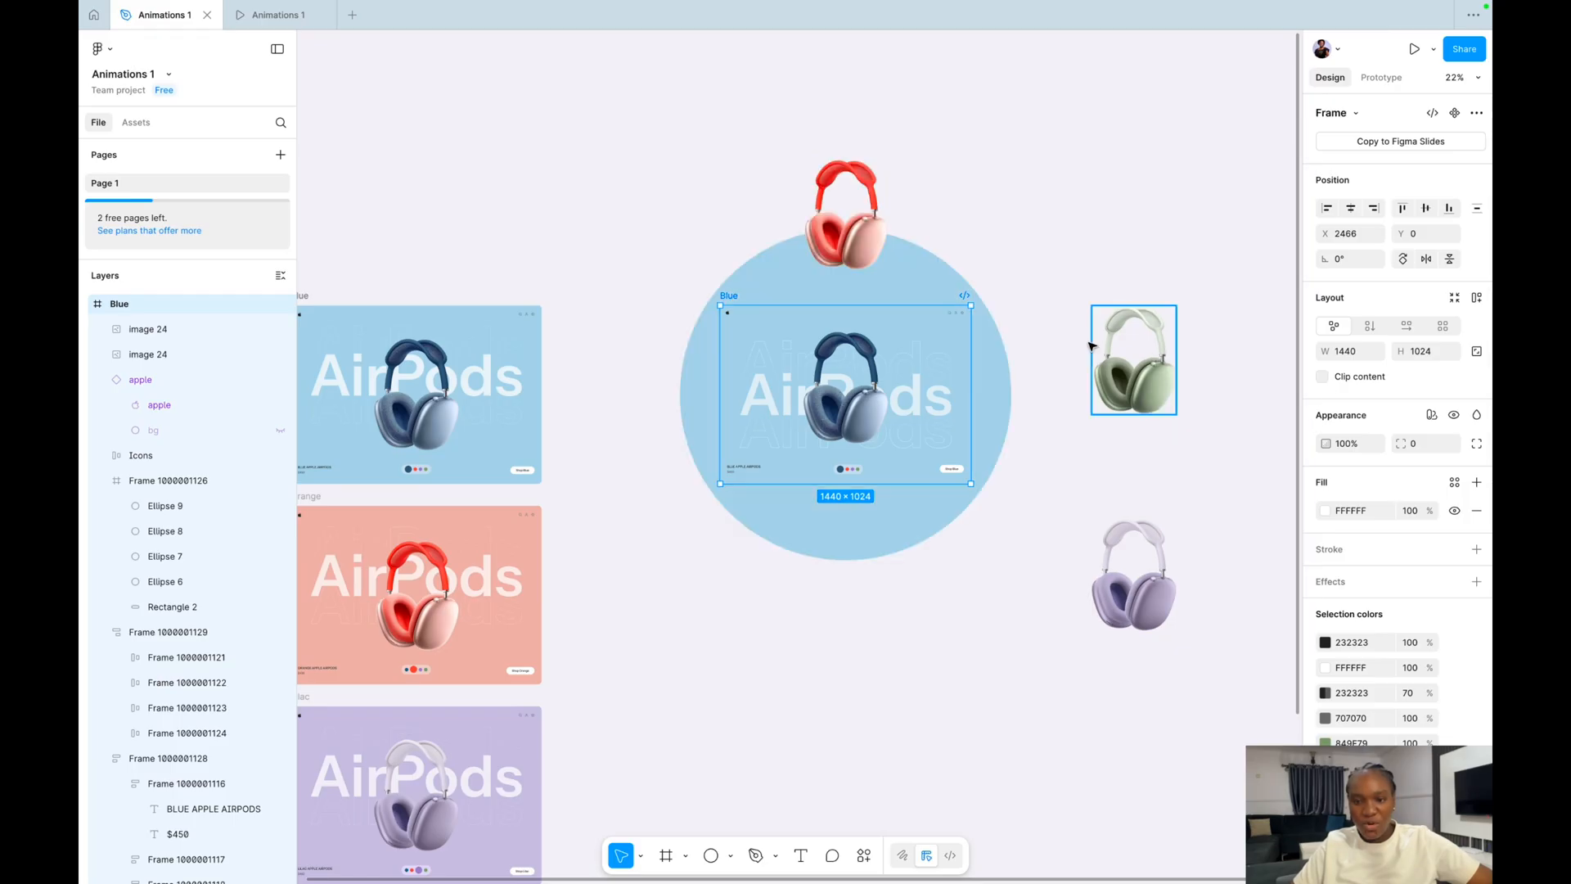
# Move the red headphones further straight up so they sit just above the blue circle of the new Blue frame.
pyautogui.scroll(1, 1087, 343)
pyautogui.click(842, 274)
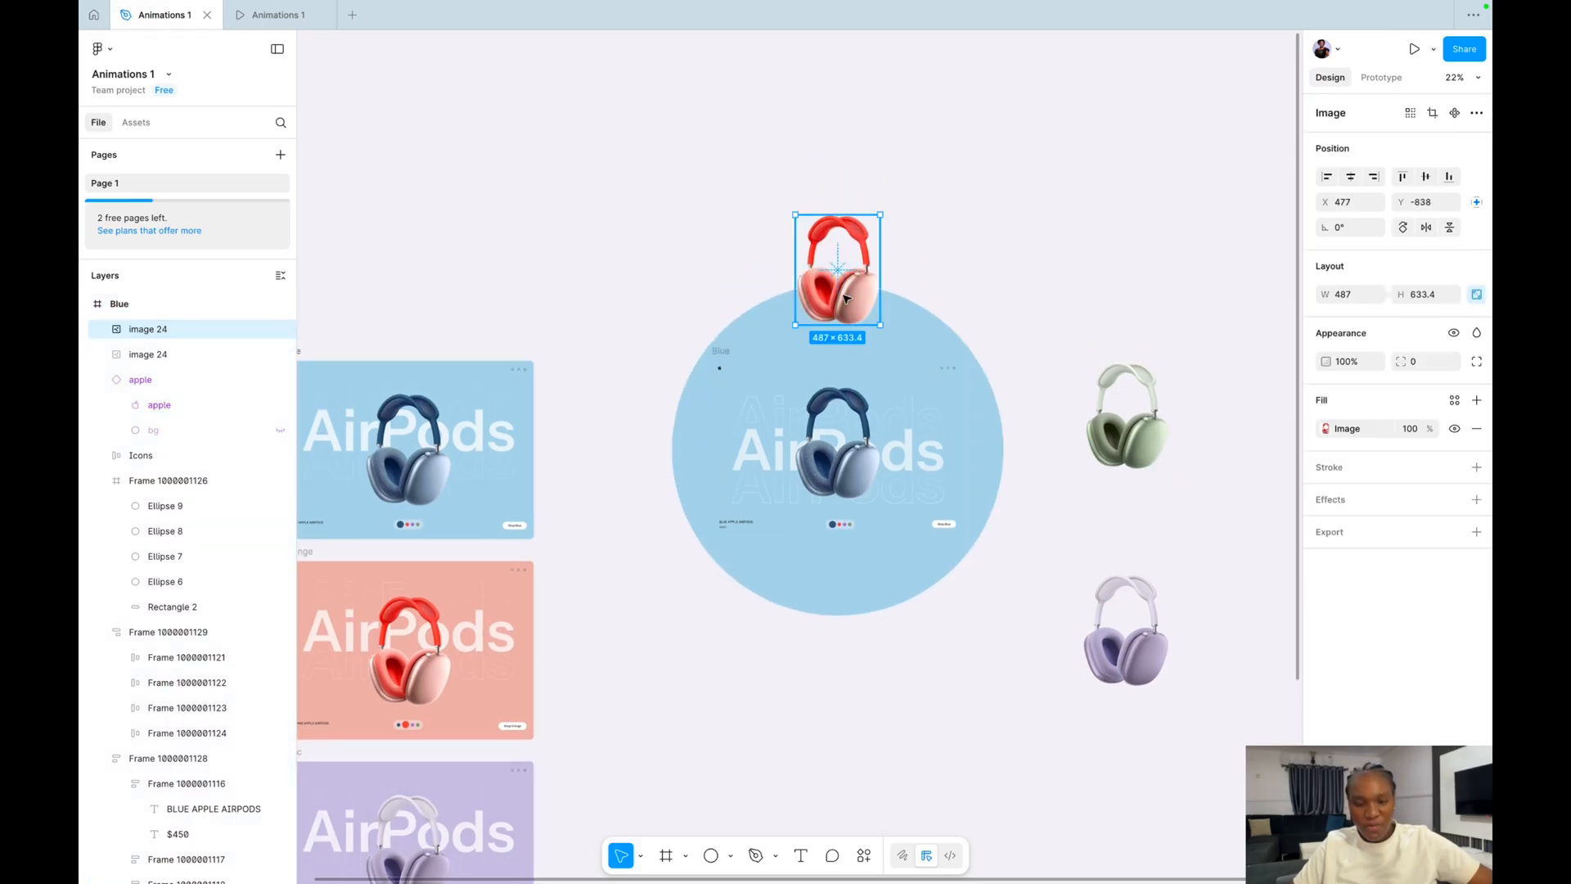
pyautogui.press('Up')
pyautogui.press('Up')
pyautogui.press('Up')
pyautogui.press('Up')
pyautogui.press('Up')
pyautogui.press('Up')
pyautogui.press('Up')
pyautogui.press('Up')
pyautogui.press('Up')
pyautogui.hotkey('shift', 'Up')
pyautogui.hotkey('shift', 'Up')
pyautogui.hotkey('shift', 'Up')
pyautogui.hotkey('shift', 'Up')
pyautogui.hotkey('shift', 'Up')
pyautogui.hotkey('shift', 'Up')
pyautogui.hotkey('shift', 'Up')
pyautogui.hotkey('shift', 'Up')
pyautogui.hotkey('shift', 'Up')
pyautogui.hotkey('shift', 'Up')
pyautogui.hotkey('shift', 'Up')
pyautogui.hotkey('shift', 'Up')
pyautogui.hotkey('shift', 'Up')
pyautogui.hotkey('shift', 'Up')
pyautogui.hotkey('shift', 'Up')
pyautogui.hotkey('shift', 'Up')
pyautogui.hotkey('shift', 'Up')
pyautogui.hotkey('shift', 'Up')
pyautogui.hotkey('shift', 'Up')
pyautogui.hotkey('shift', 'Up')
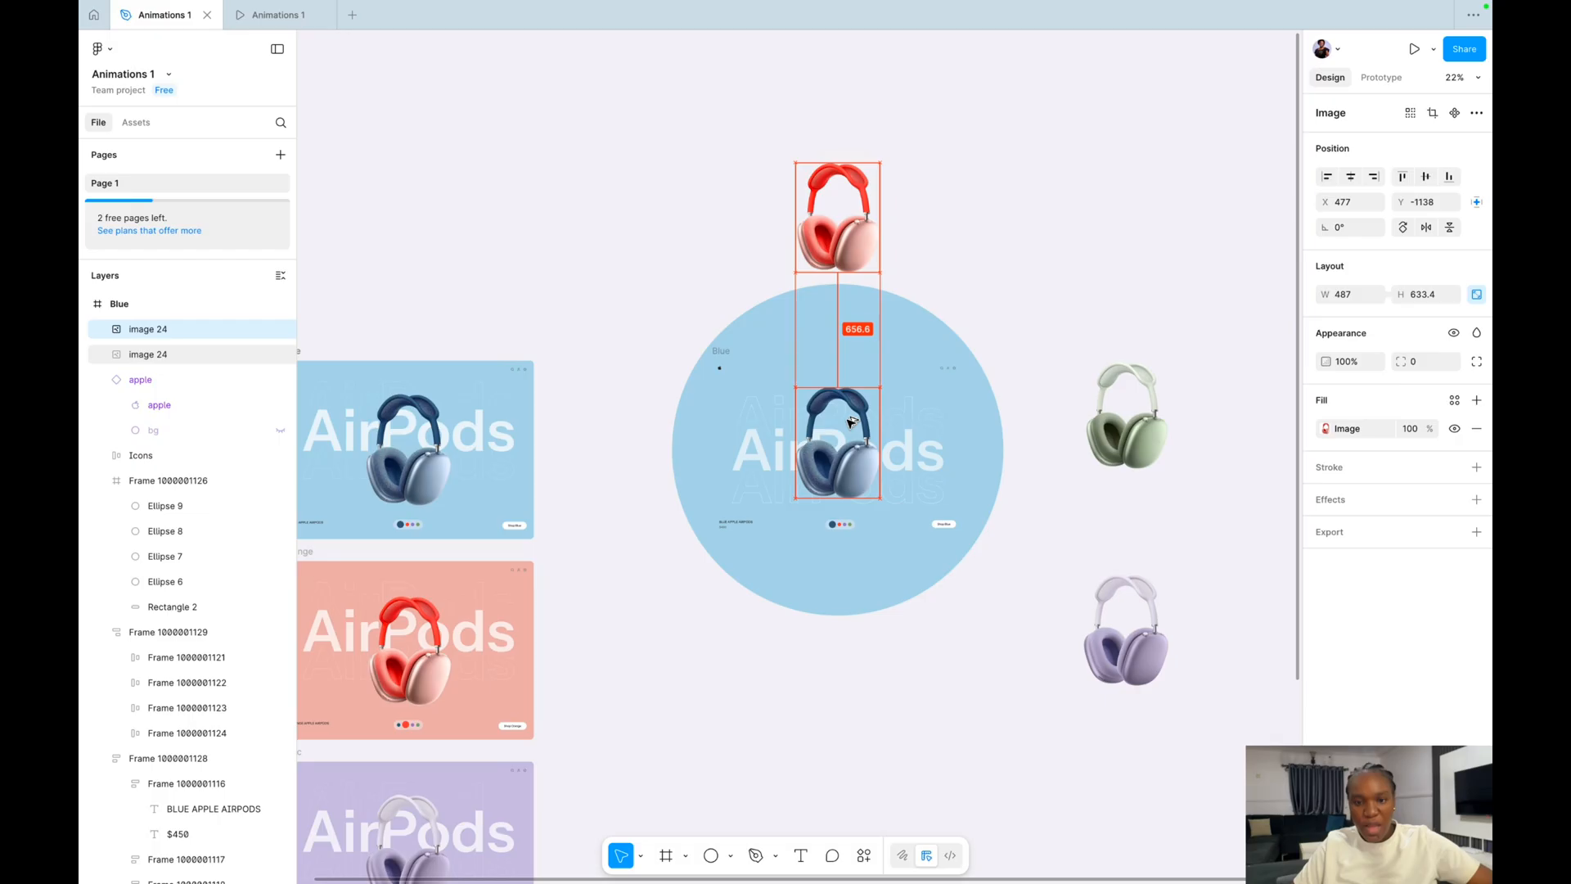
pyautogui.press('Up')
pyautogui.press('Up')
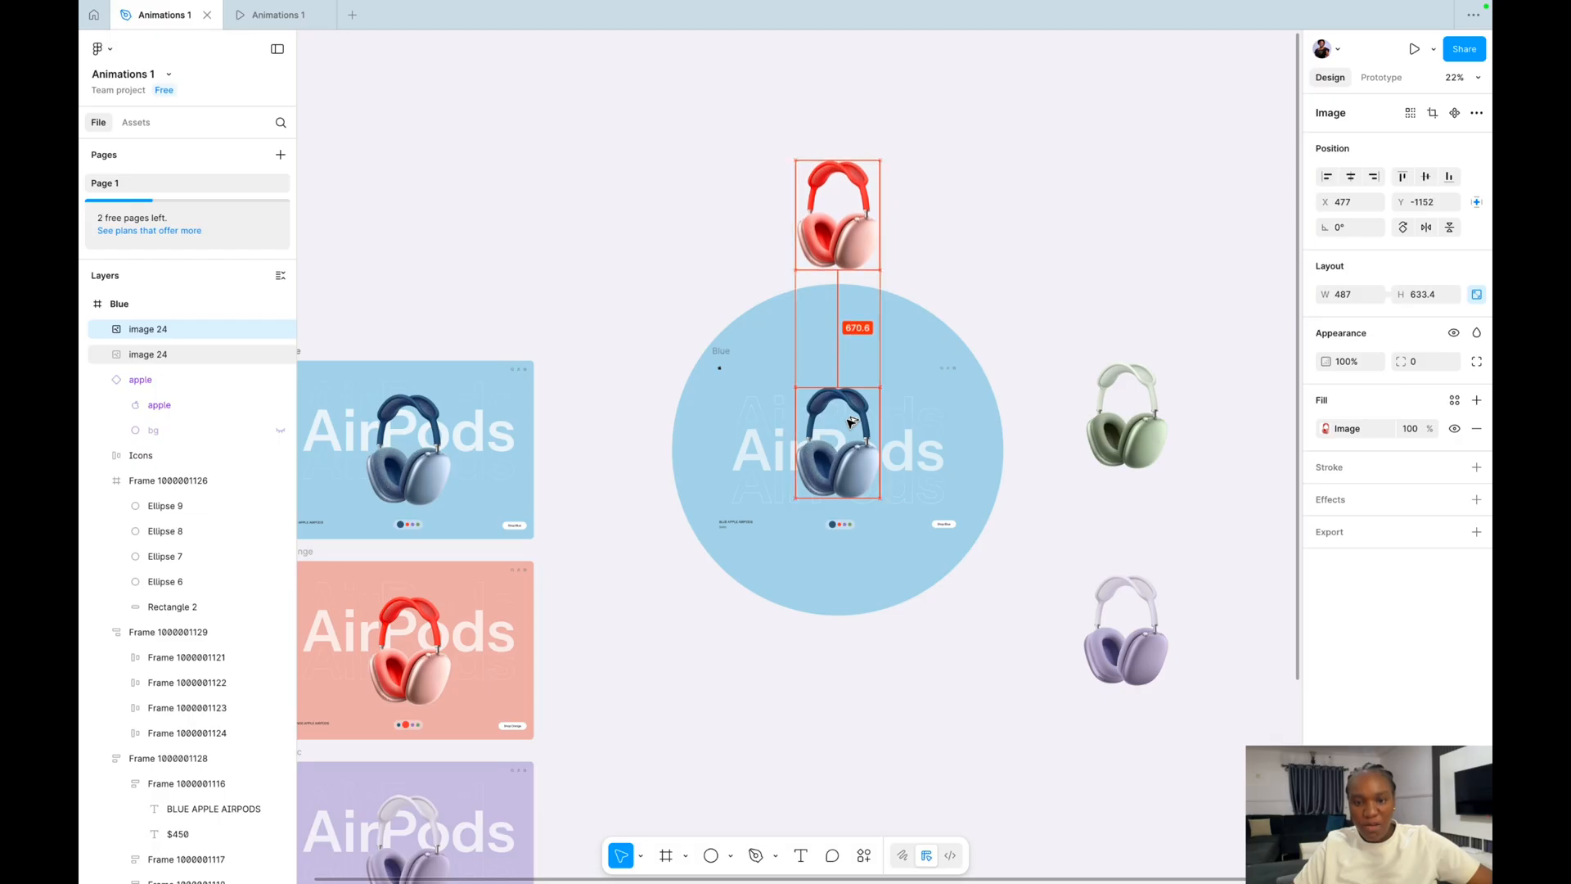
pyautogui.hotkey('shift', 'Down')
pyautogui.hotkey('shift', 'Down')
pyautogui.hotkey('shift', 'Down')
pyautogui.hotkey('shift', 'Down')
pyautogui.hotkey('shift', 'Down')
pyautogui.hotkey('shift', 'Down')
pyautogui.hotkey('shift', 'Down')
# Cut the lilac headphones image from the canvas, paste it into the new Blue frame and centre it horizontally.
pyautogui.click(1137, 647)
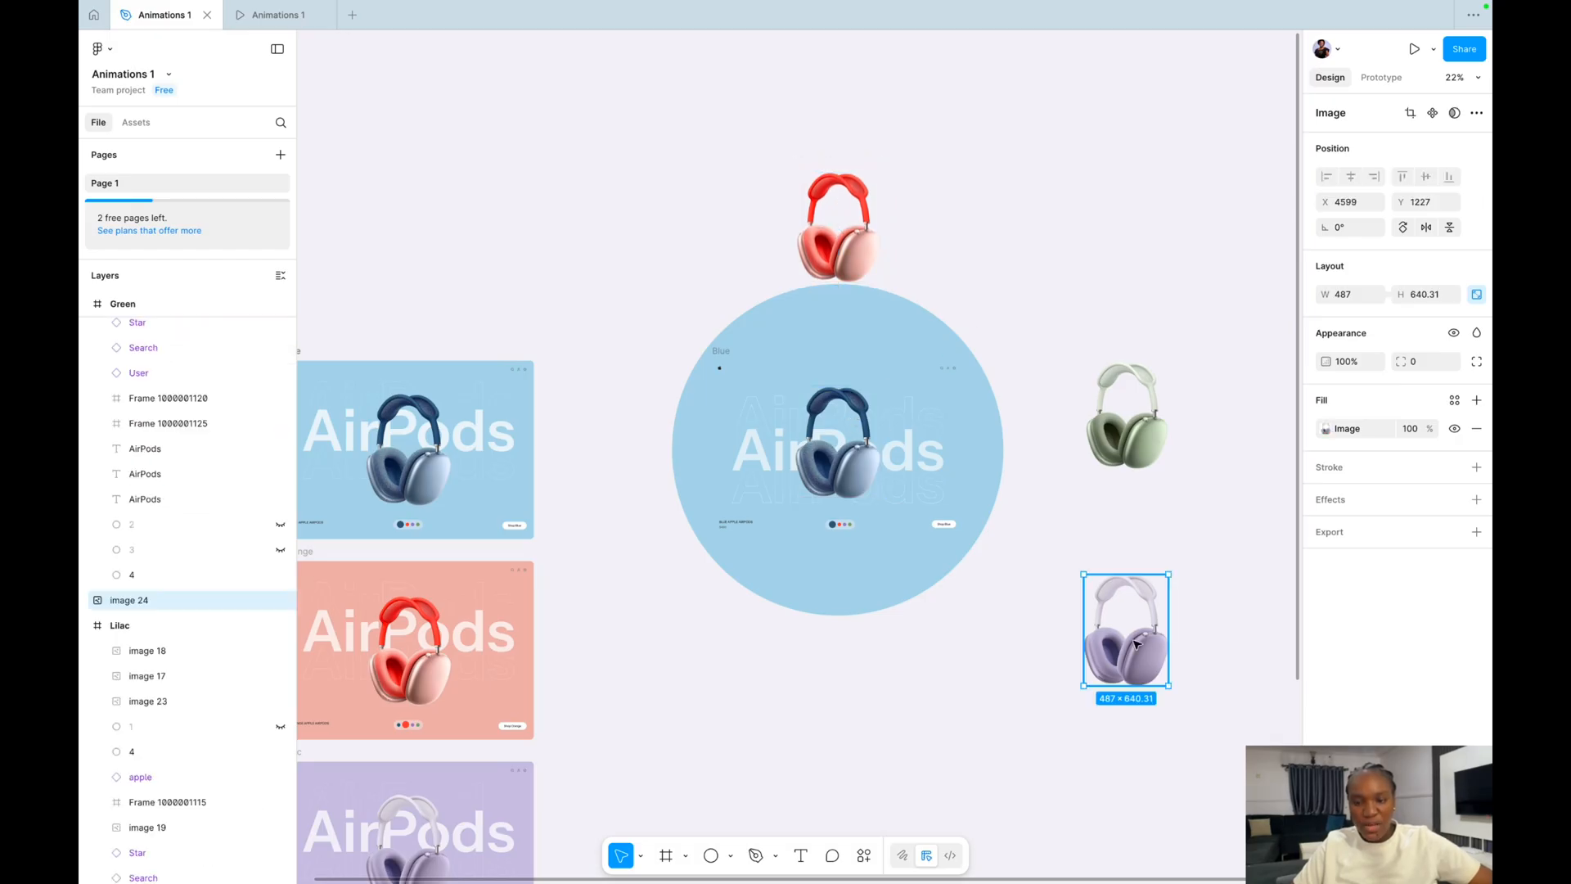
pyautogui.hotkey('ctrl', 'x')
pyautogui.click(984, 486)
pyautogui.hotkey('ctrl', 'v')
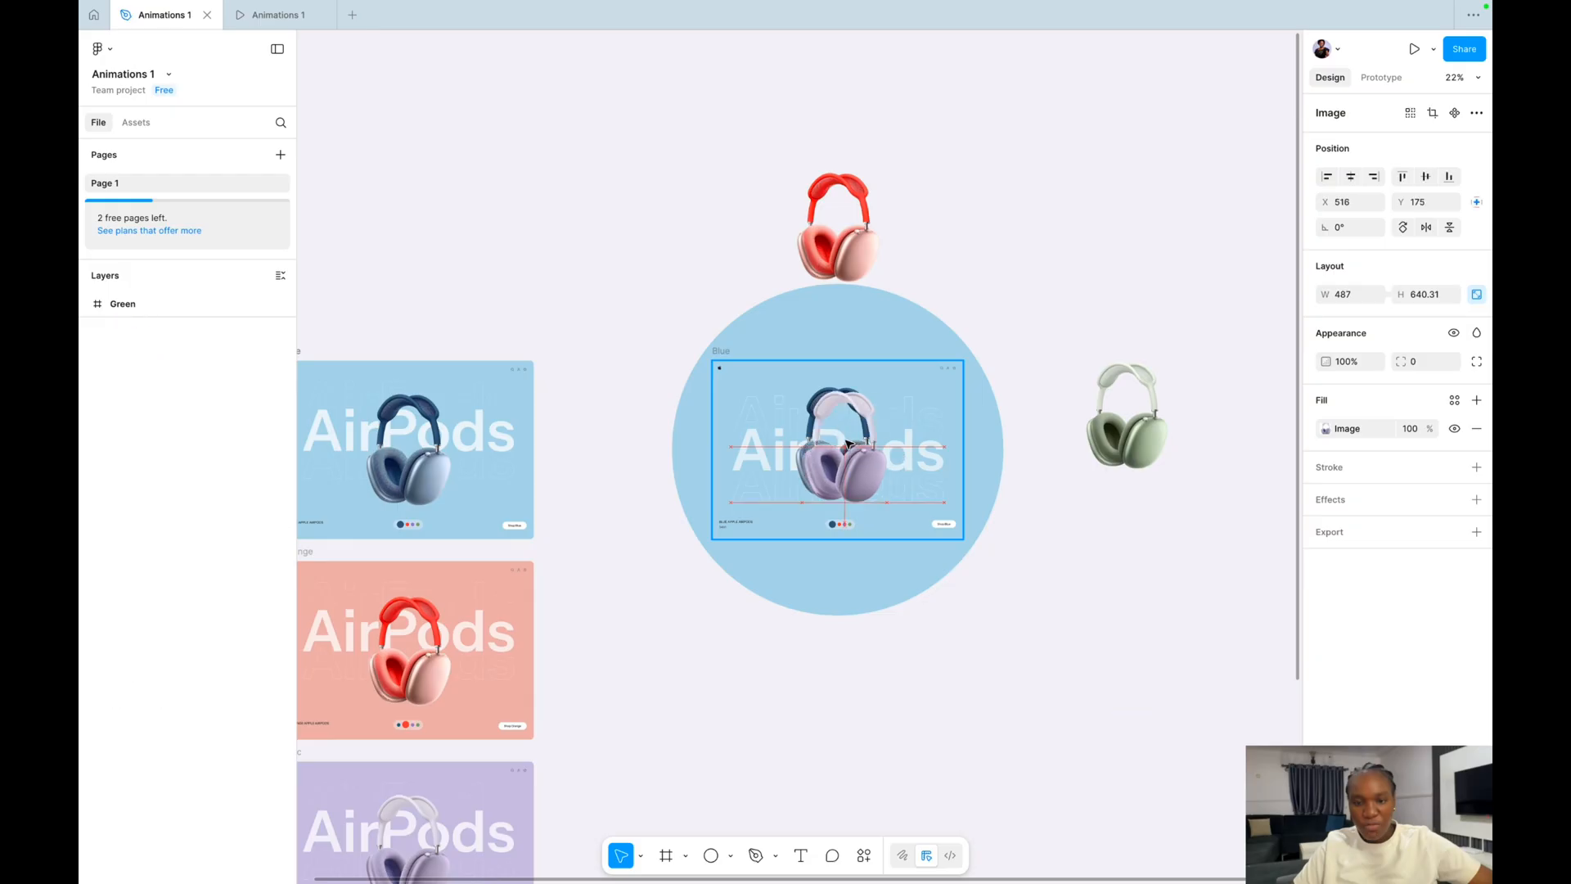
pyautogui.click(1351, 179)
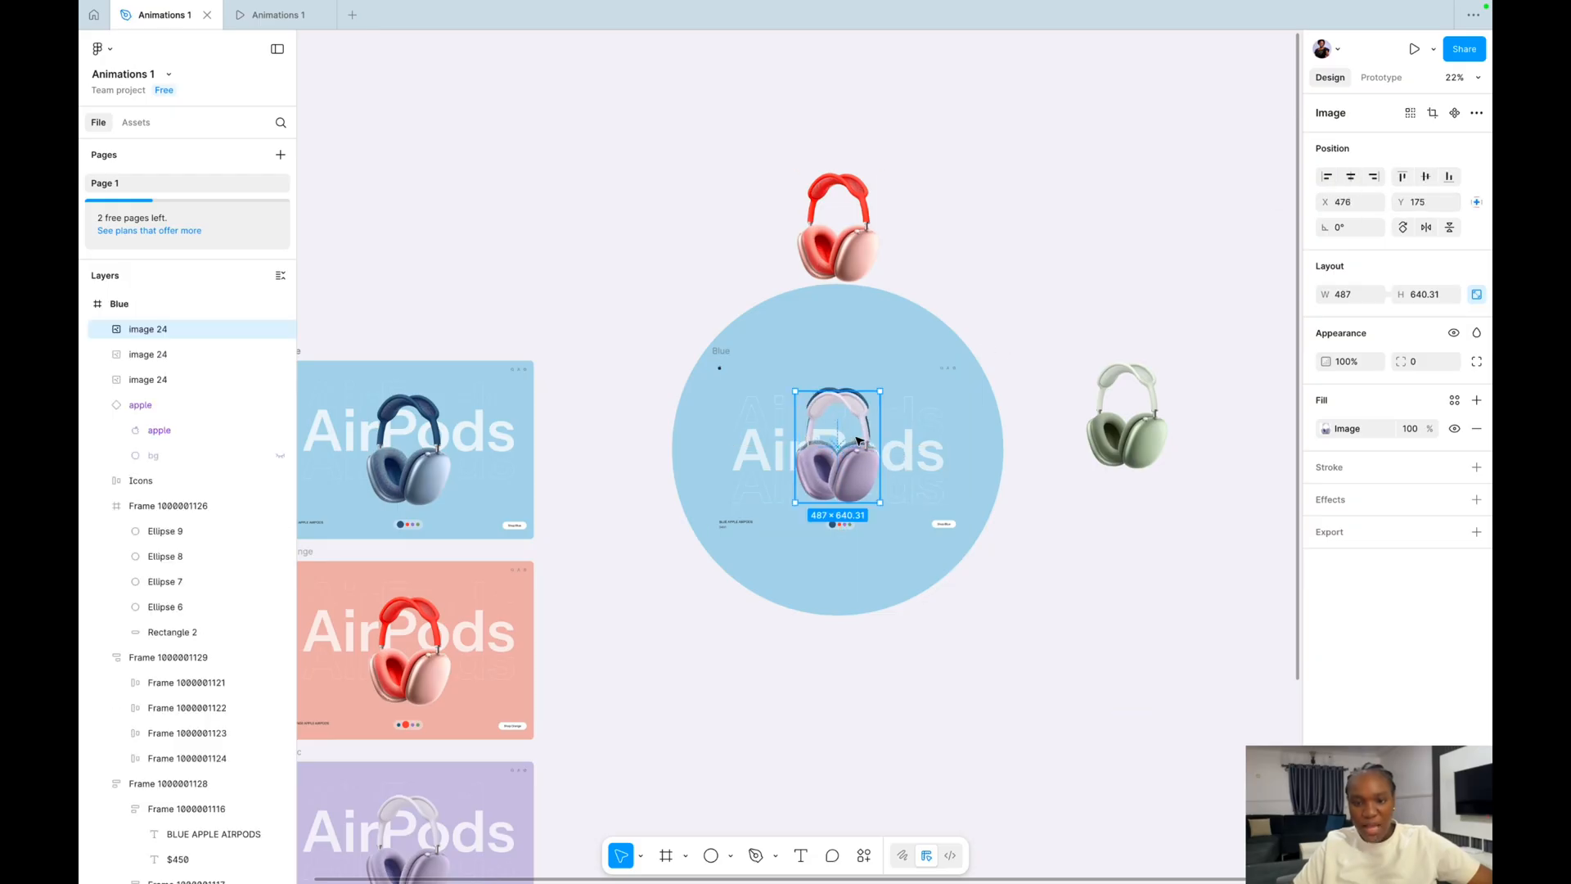
# Move the lilac headphones straight up to Y -2323, above the red headphones.
pyautogui.moveTo(853, 443); pyautogui.dragTo(838, 393)
pyautogui.hotkey('shift', 'Up')
pyautogui.hotkey('shift', 'Up')
pyautogui.hotkey('shift', 'Up')
pyautogui.hotkey('shift', 'Up')
pyautogui.hotkey('shift', 'Up')
pyautogui.hotkey('shift', 'Up')
pyautogui.hotkey('shift', 'Up')
pyautogui.hotkey('shift', 'Up')
pyautogui.hotkey('shift', 'Up')
pyautogui.hotkey('shift', 'Up')
pyautogui.hotkey('shift', 'Up')
pyautogui.hotkey('shift', 'Up')
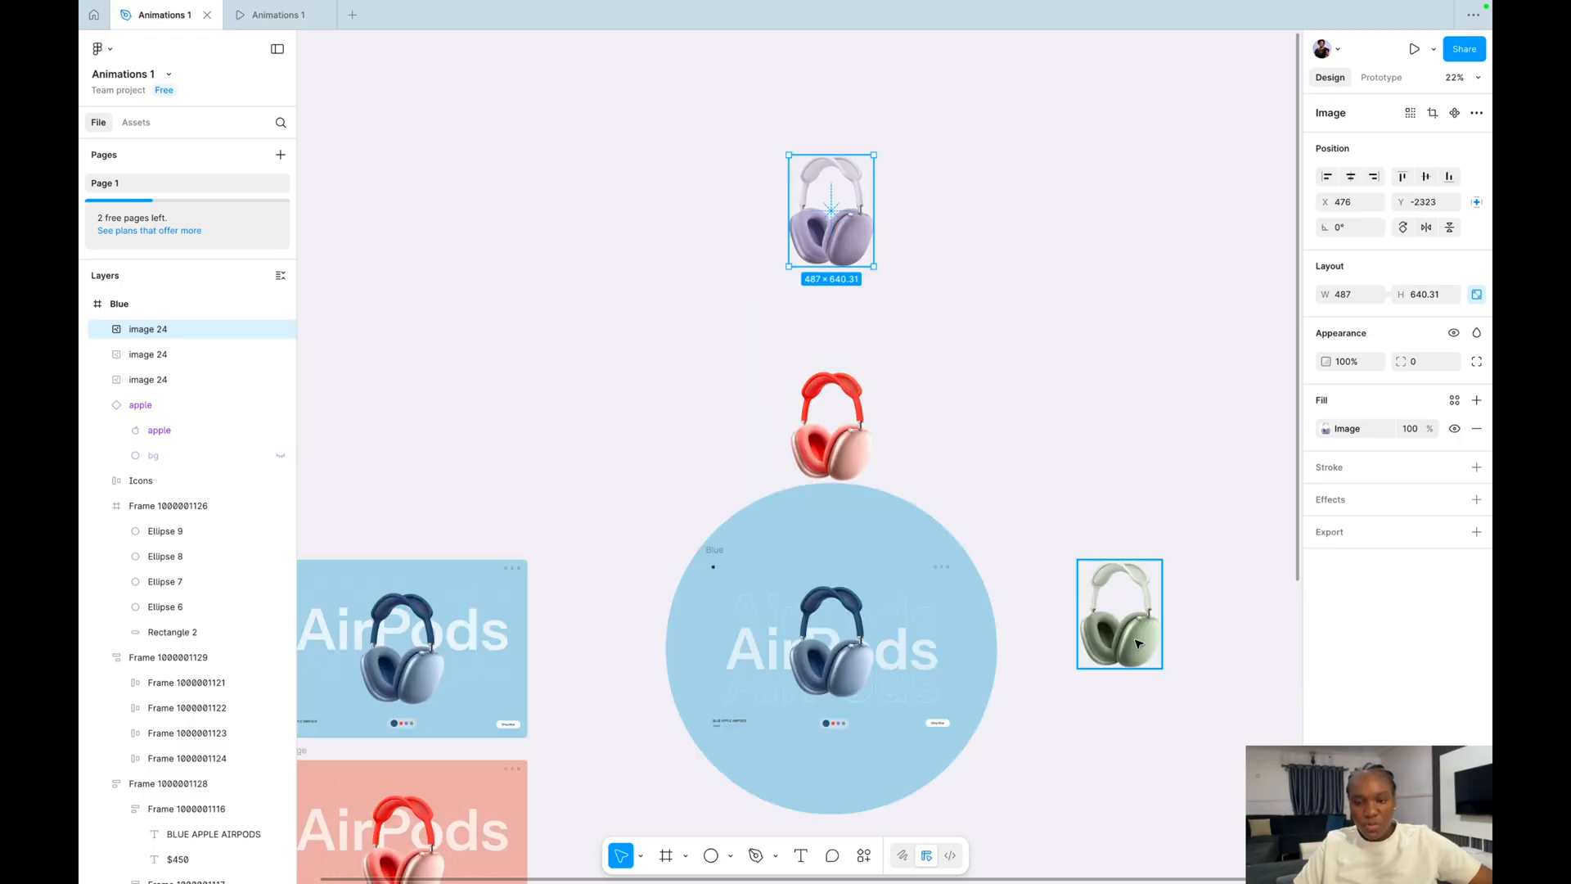
# Place the green headphones in the new Blue frame at X 477 and move them straight up above the lilac headphones.
pyautogui.click(1140, 638)
pyautogui.moveTo(1140, 637); pyautogui.dragTo(851, 665)
pyautogui.hotkey('shift', 'Up')
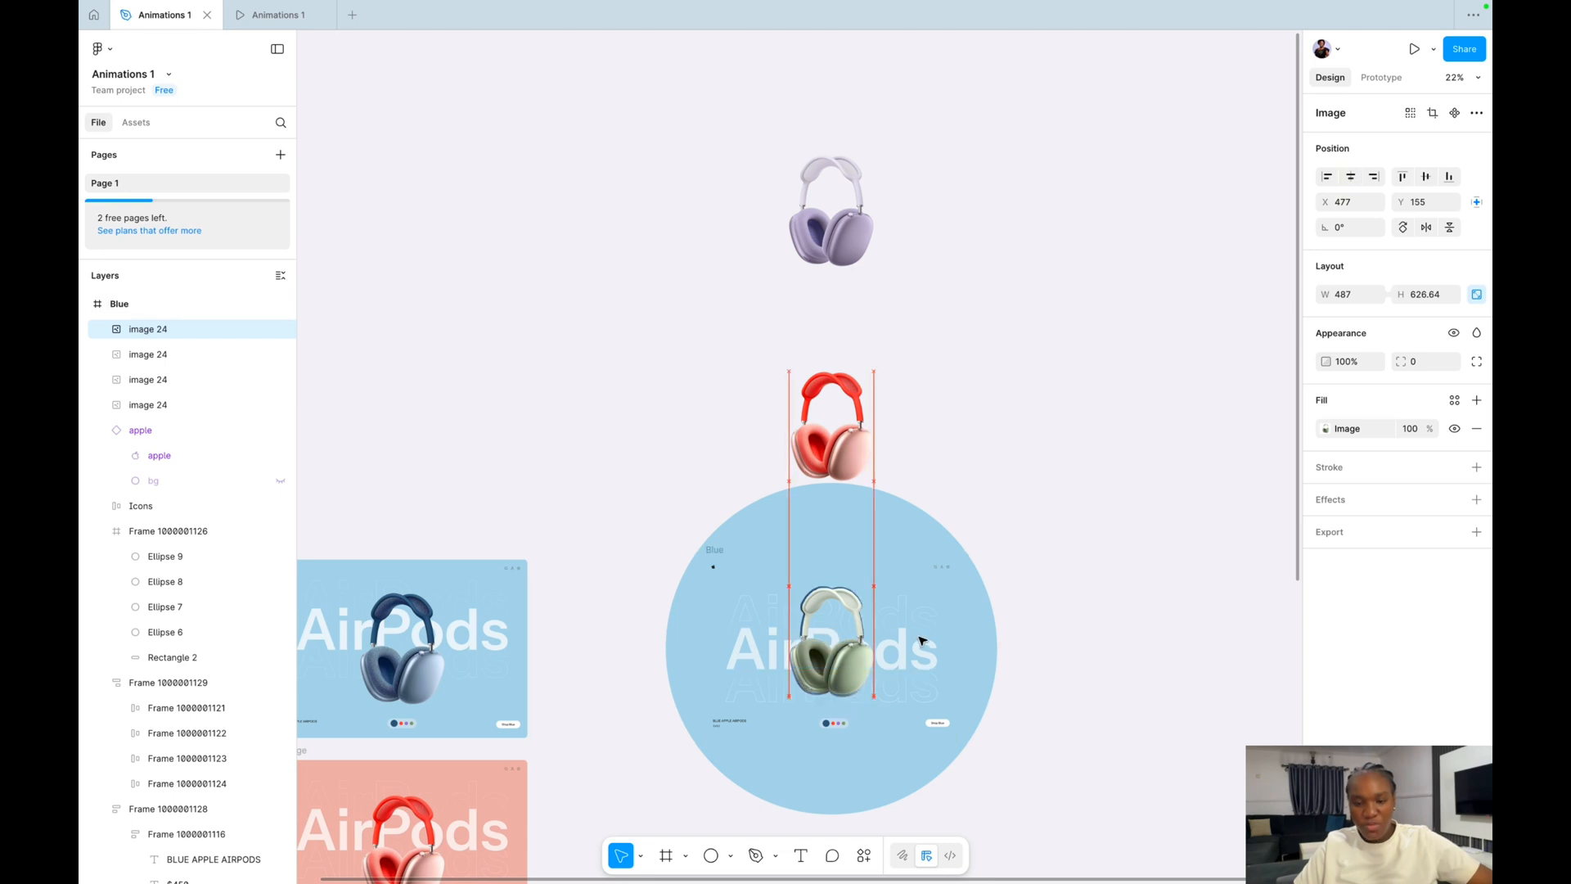
pyautogui.hotkey('shift', 'Up')
pyautogui.hotkey('shift', 'Up')
pyautogui.hotkey('shift', 'Up')
pyautogui.hotkey('shift', 'Up')
pyautogui.hotkey('shift', 'Up')
pyautogui.hotkey('shift', 'Up')
pyautogui.hotkey('shift', 'Up')
pyautogui.hotkey('shift', 'Up')
pyautogui.hotkey('shift', 'Up')
pyautogui.hotkey('shift', 'Up')
pyautogui.hotkey('shift', 'Up')
pyautogui.hotkey('shift', 'Up')
pyautogui.hotkey('shift', 'Up')
pyautogui.hotkey('shift', 'Up')
pyautogui.hotkey('shift', 'Up')
pyautogui.hotkey('shift', 'Up')
pyautogui.hotkey('shift', 'Up')
pyautogui.hotkey('shift', 'Up')
pyautogui.hotkey('shift', 'Up')
pyautogui.hotkey('shift', 'Up')
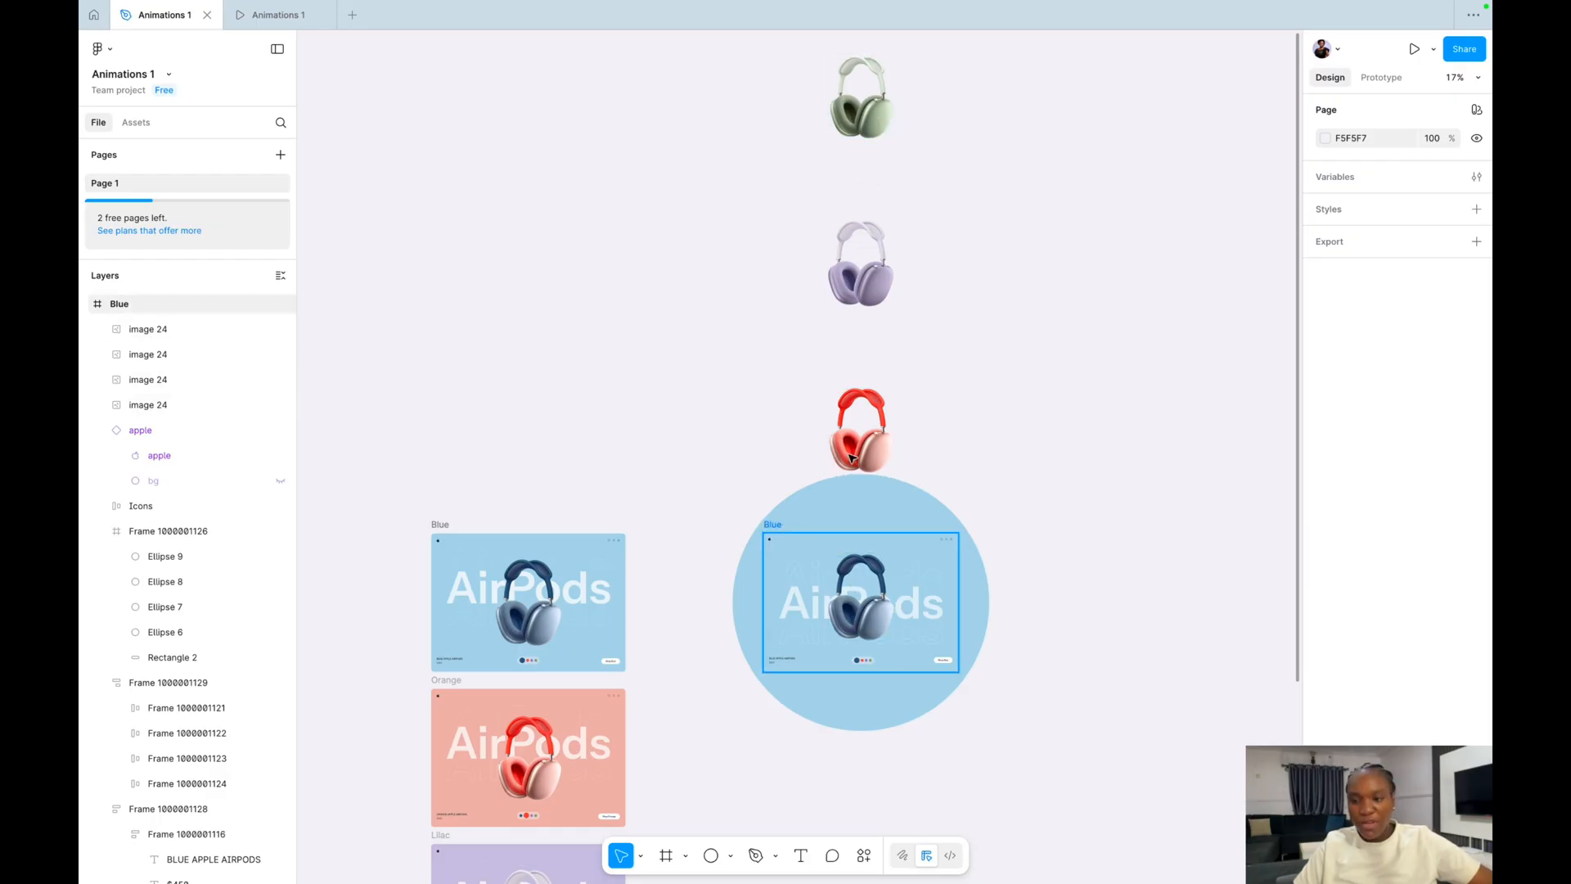
# Turn content clipping back on for the new Blue frame to hide the stacked headphones outside it.
pyautogui.click(782, 520)
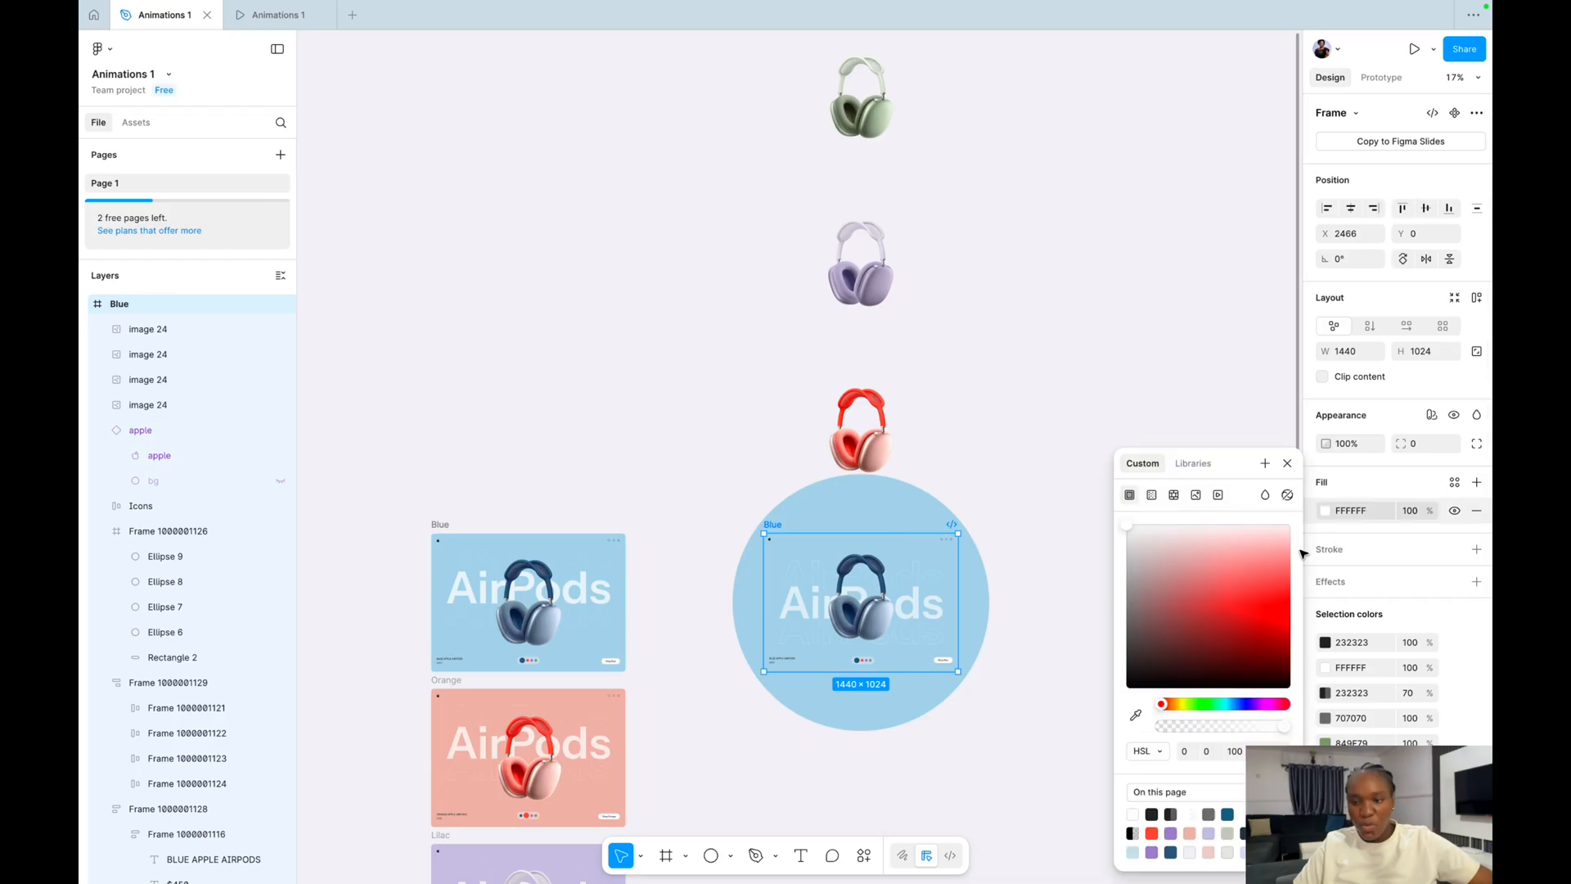
pyautogui.click(1323, 377)
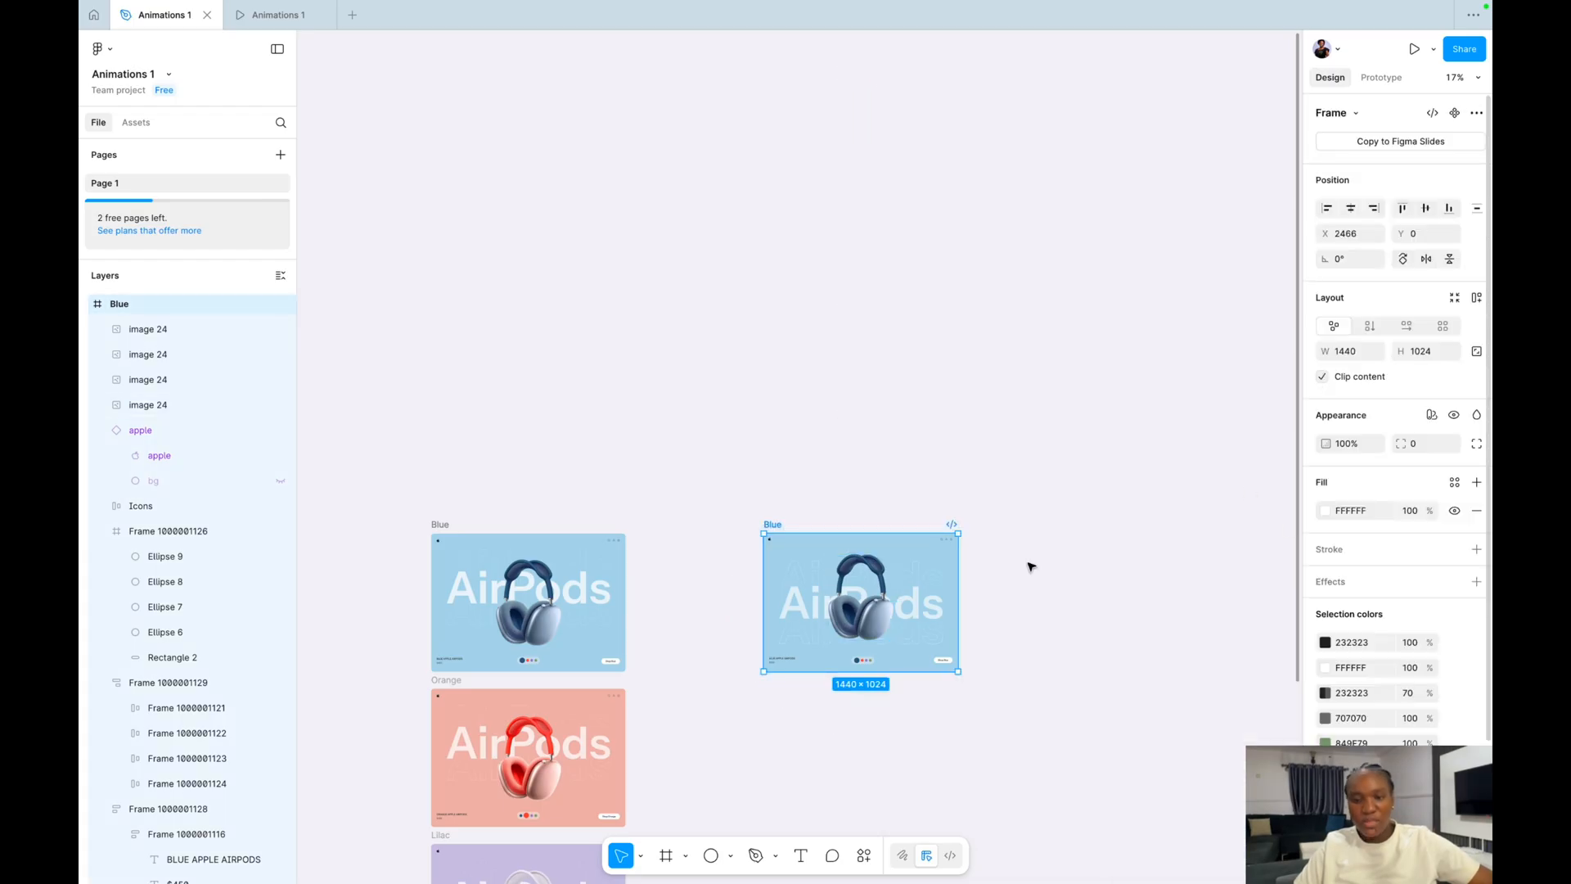
pyautogui.scroll(5, 878, 525)
pyautogui.scroll(-3, 878, 525)
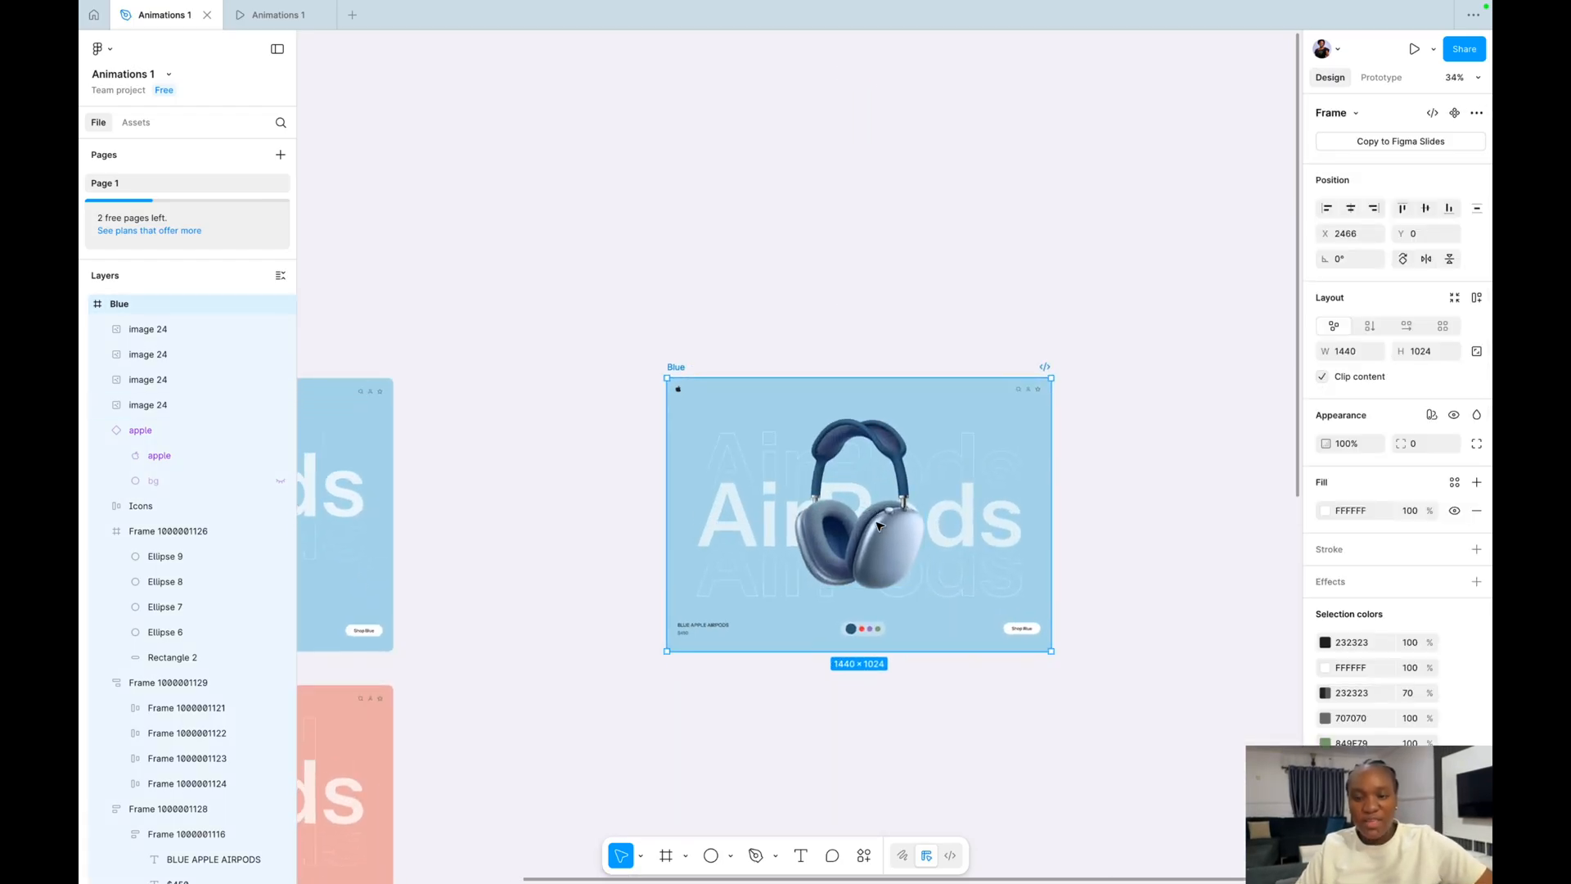
pyautogui.press('Escape')
pyautogui.scroll(2, 870, 416)
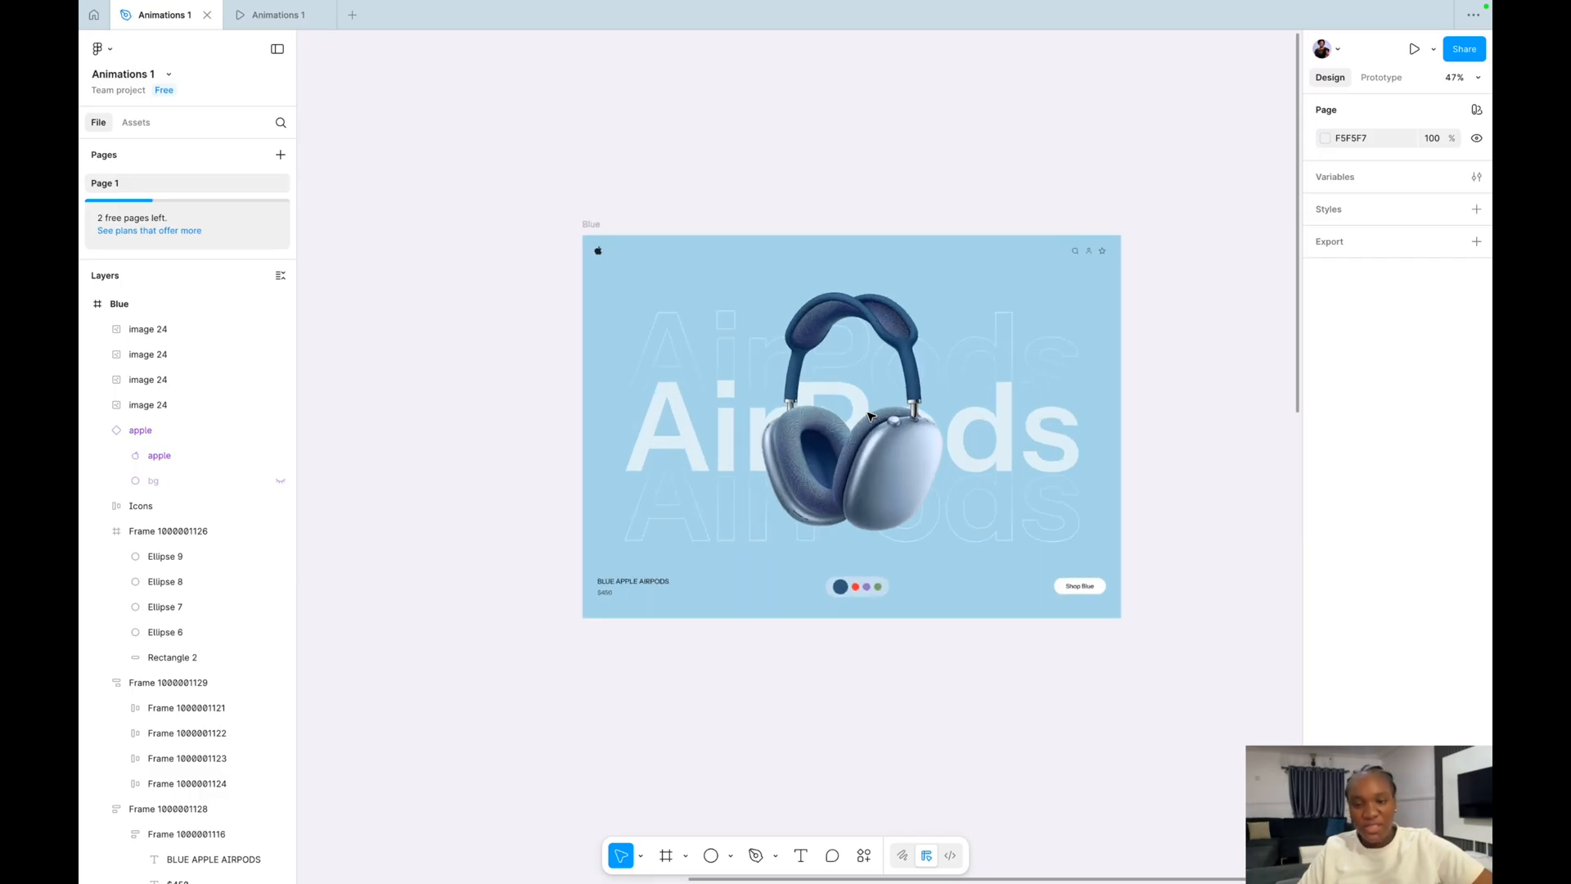
pyautogui.scroll(-2, 870, 416)
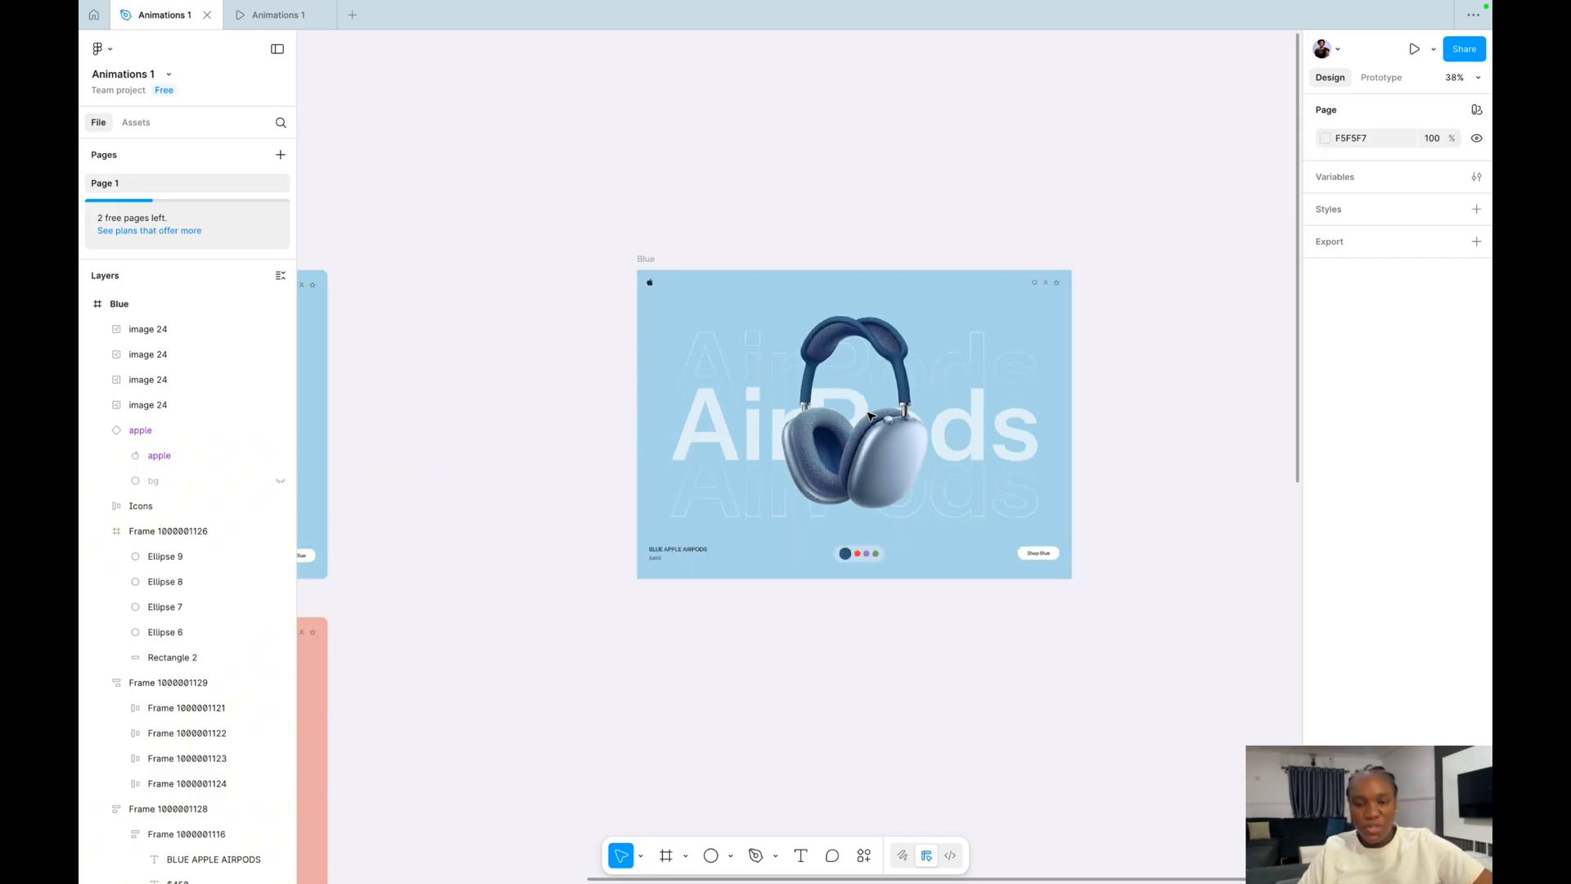
# Duplicate the new Blue frame and place the copy directly below it at X 2466, Y 1153.
pyautogui.click(646, 259)
pyautogui.click(645, 260)
pyautogui.scroll(-1, 646, 261)
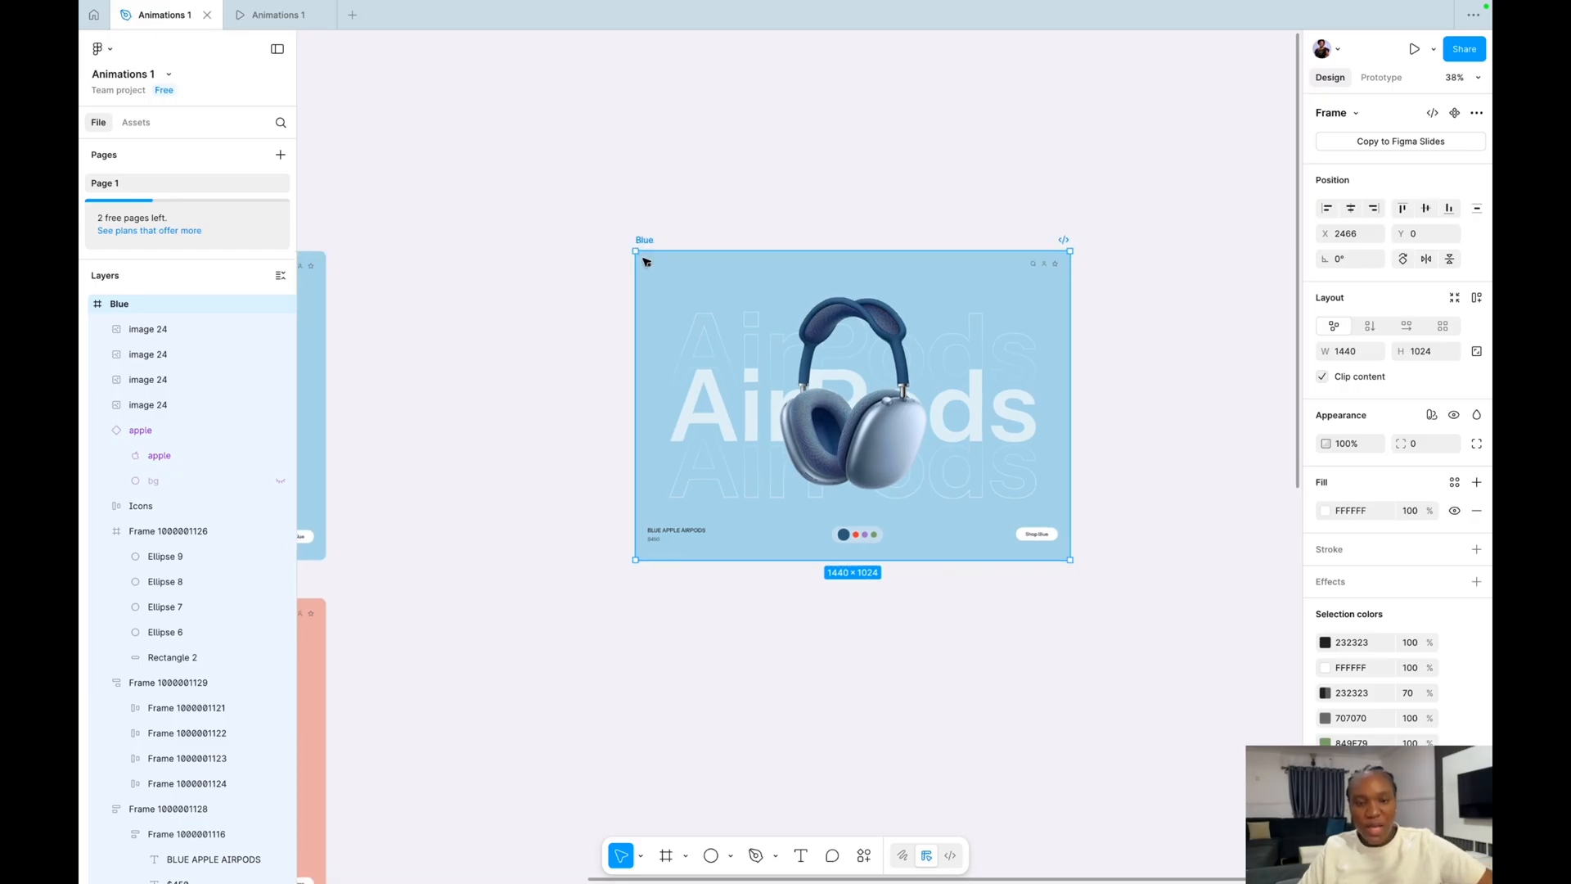
pyautogui.scroll(2, 646, 262)
pyautogui.scroll(1, 646, 262)
pyautogui.hscroll(1, 645, 262)
pyautogui.scroll(-1, 646, 262)
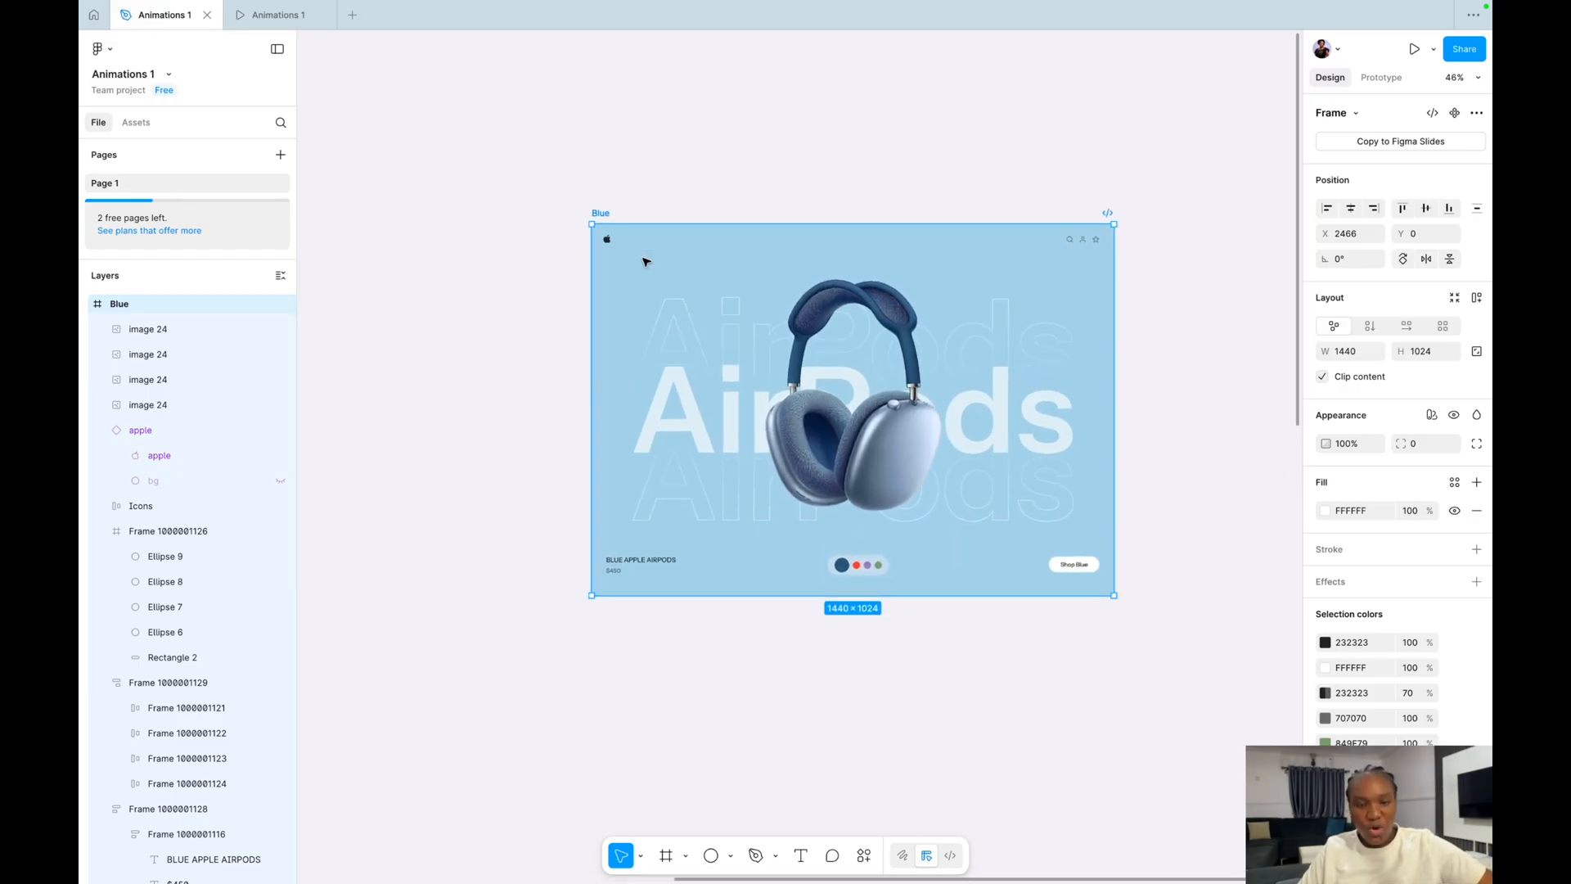
pyautogui.hotkey('ctrl', 'd')
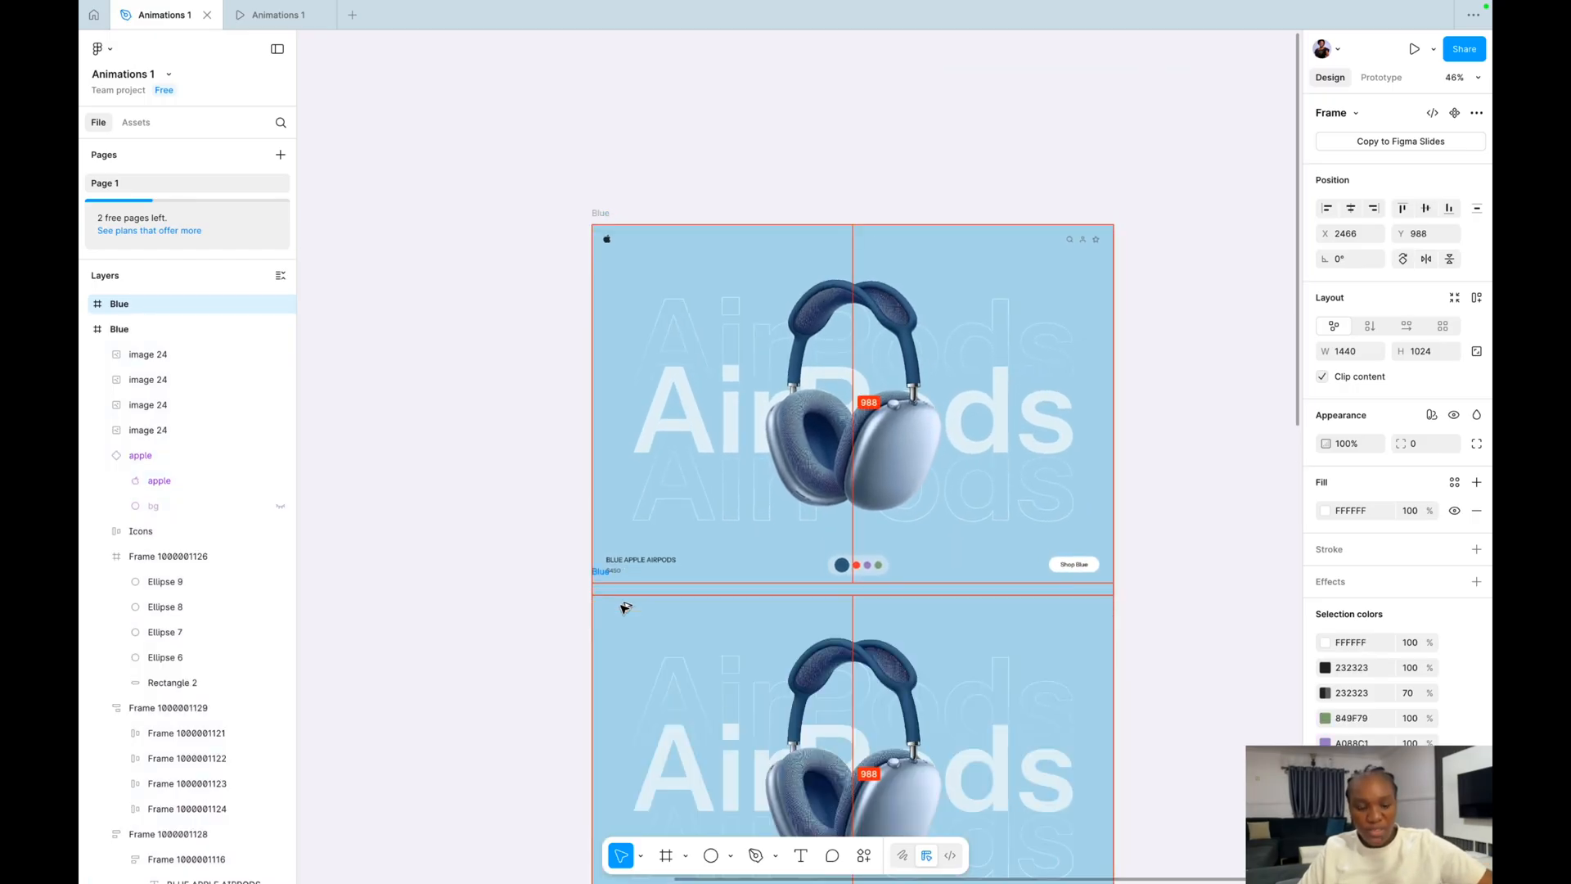
pyautogui.scroll(-3, 624, 629)
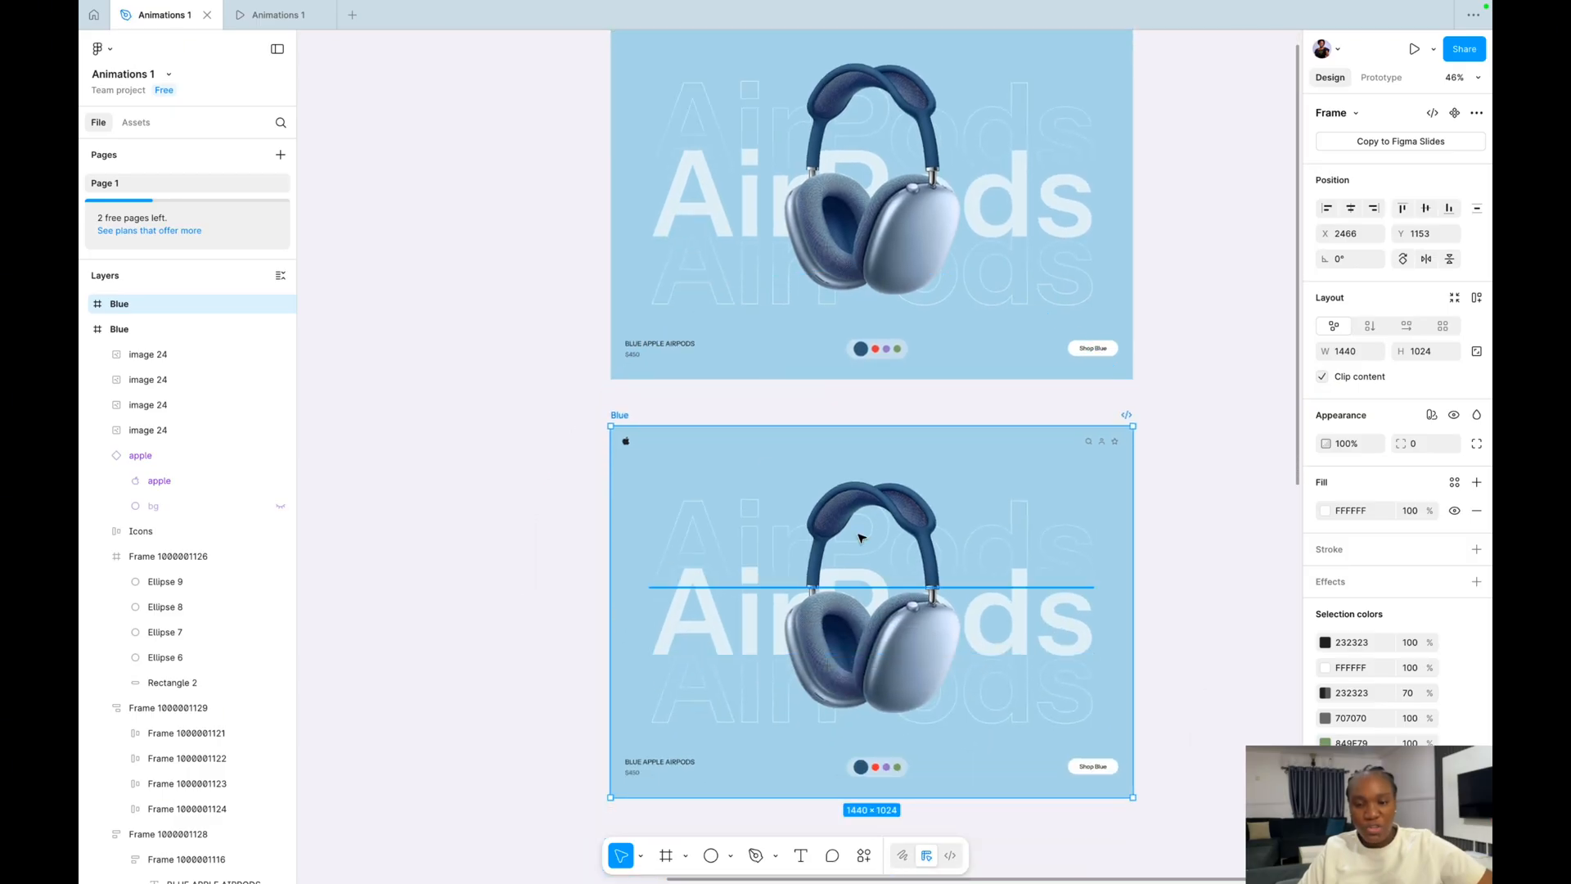
pyautogui.scroll(-1, 1077, 380)
pyautogui.hscroll(1, 1077, 380)
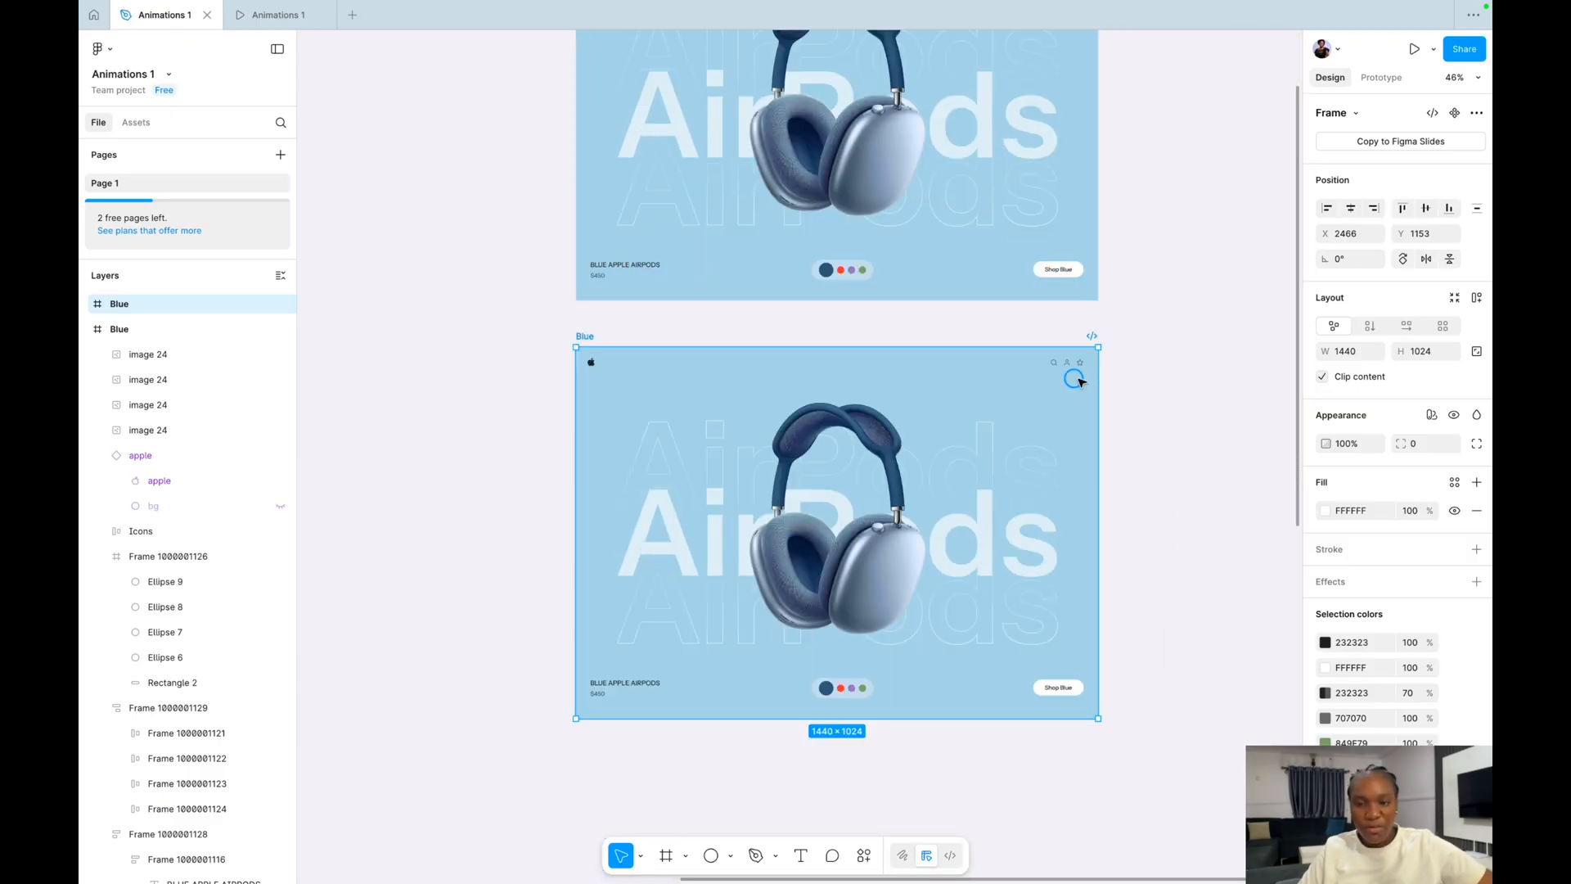
# Set the opacity of the hidden ellipse 2 near the duplicate frame's header icons to 100%.
pyautogui.click(1077, 381)
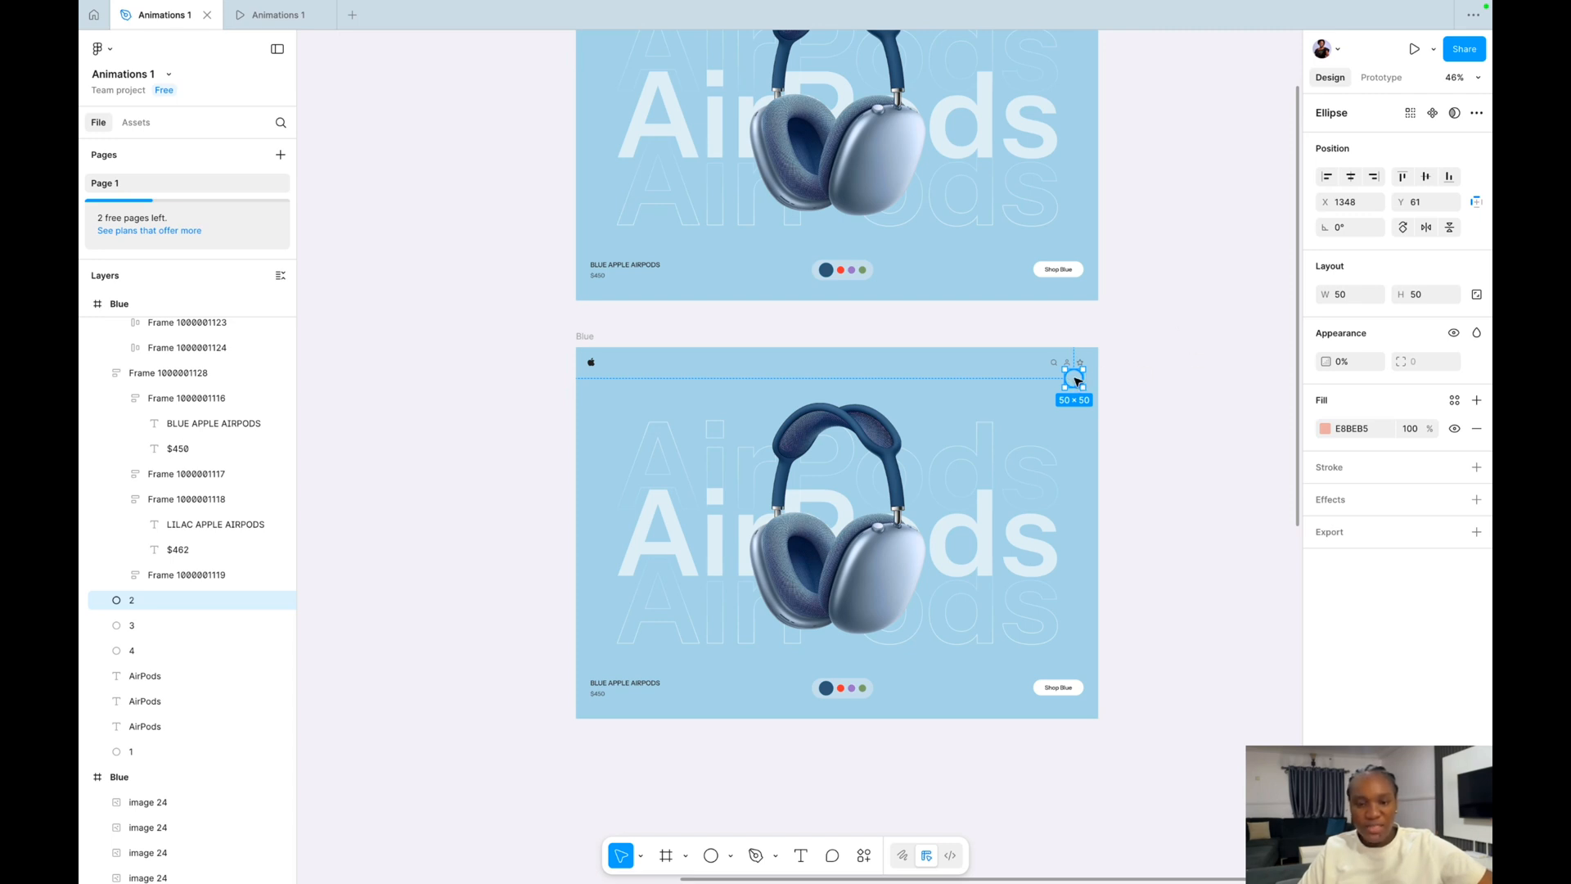
pyautogui.click(1342, 364)
pyautogui.write('100')
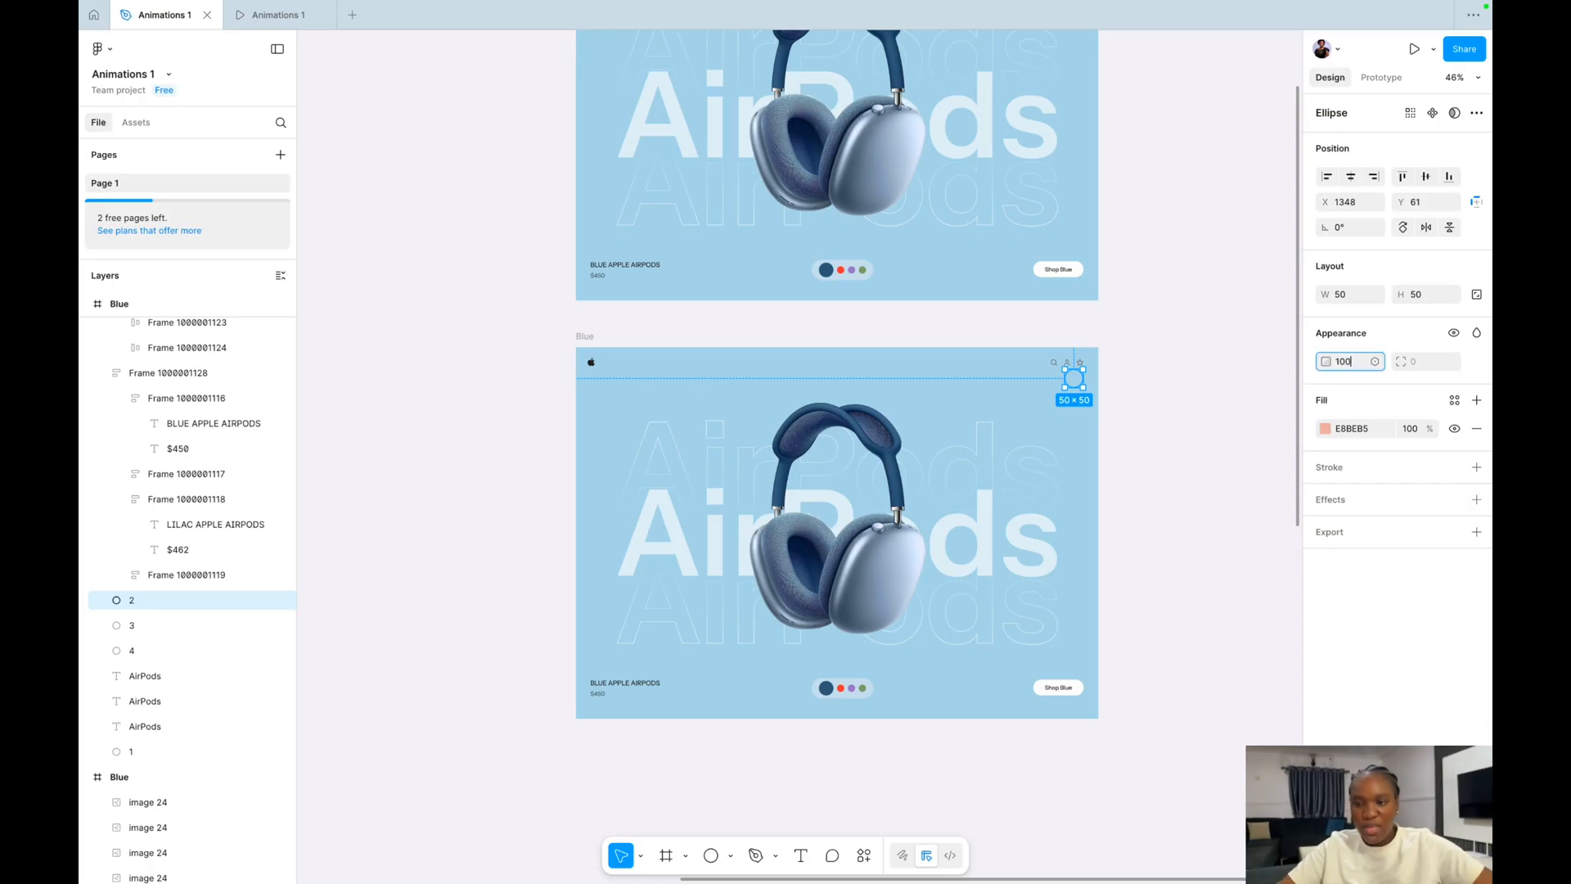
pyautogui.press('Return')
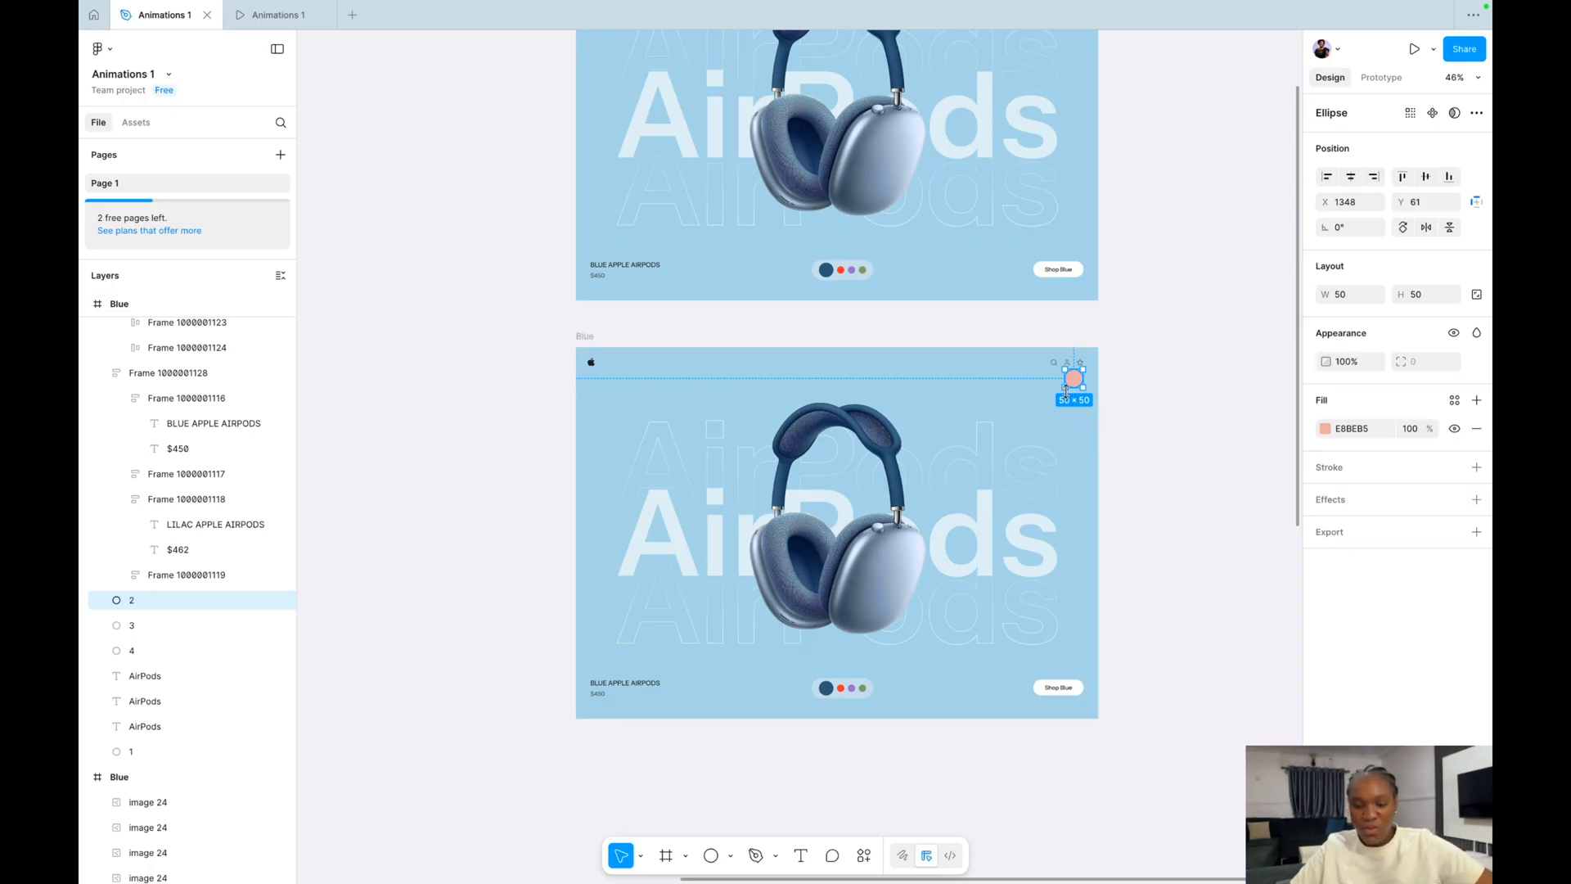
# Scale ellipse 2 up to 1729 × 1729 and centre it horizontally and vertically in the duplicate frame.
pyautogui.scroll(-2, 1067, 380)
pyautogui.press('k')
pyautogui.moveTo(1063, 384); pyautogui.dragTo(562, 848)
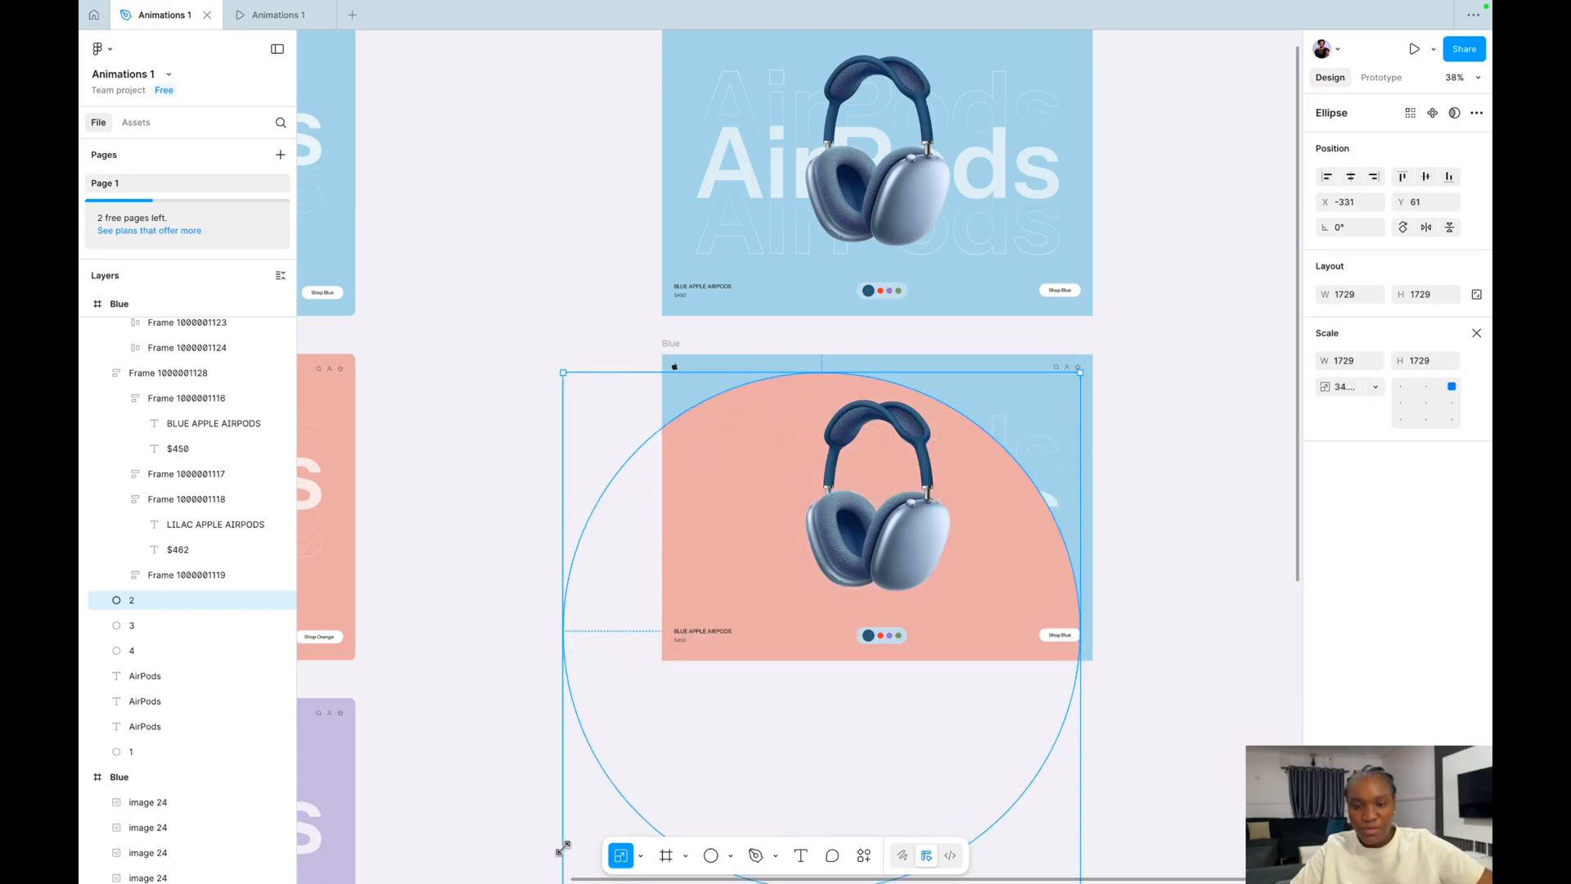
pyautogui.click(1351, 176)
pyautogui.click(1425, 177)
# Send the enlarged orange ellipse 2 to the back of the duplicate frame and deselect it.
pyautogui.rightClick(1028, 450)
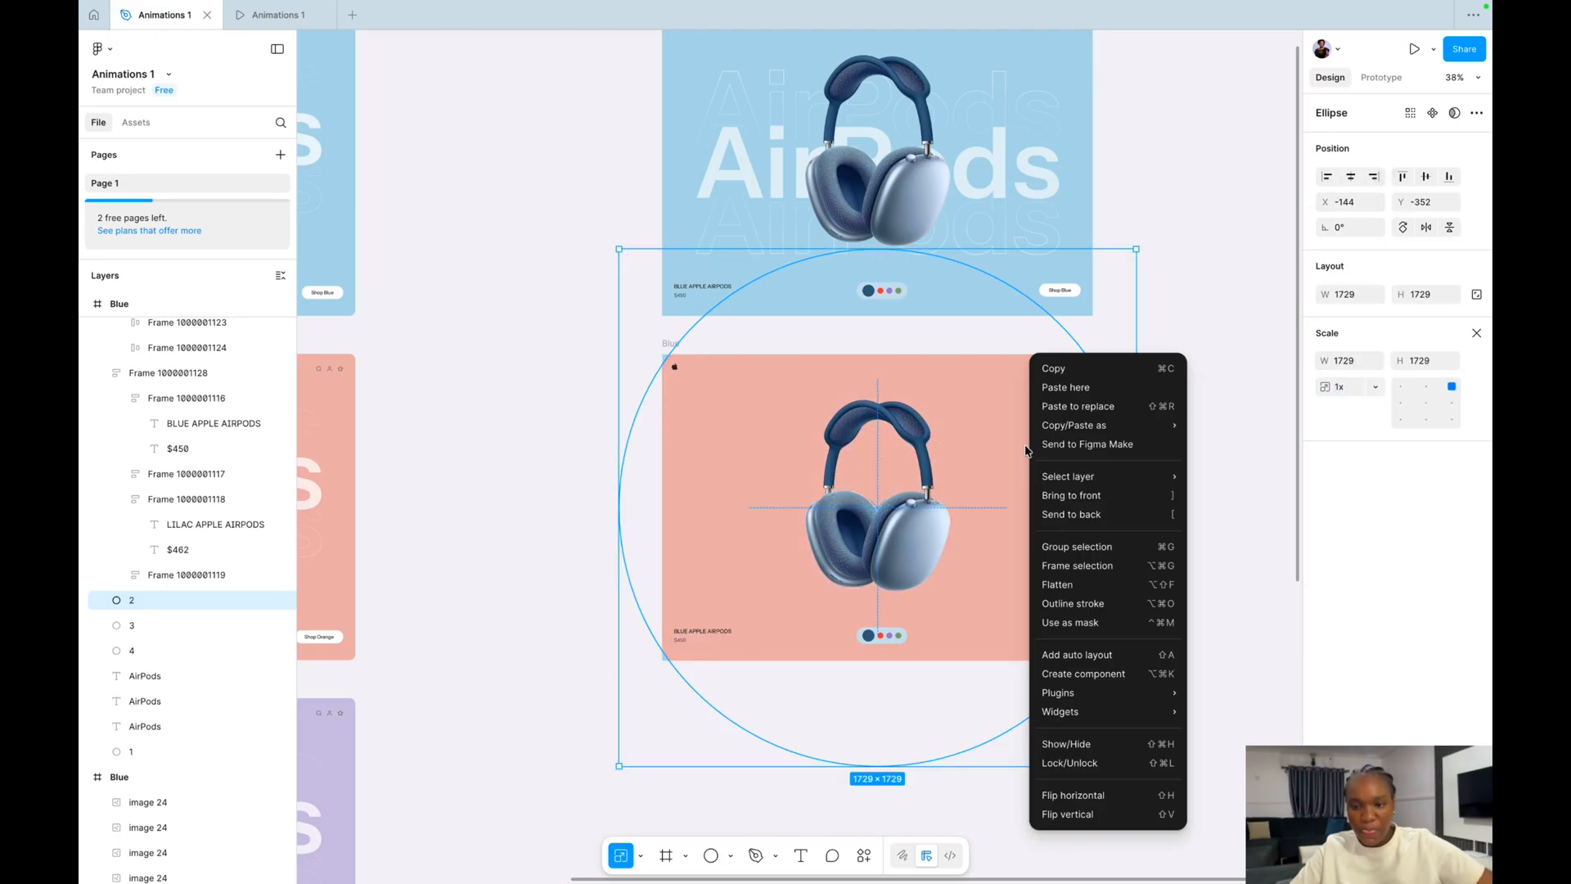
pyautogui.click(1071, 518)
pyautogui.scroll(-2, 957, 494)
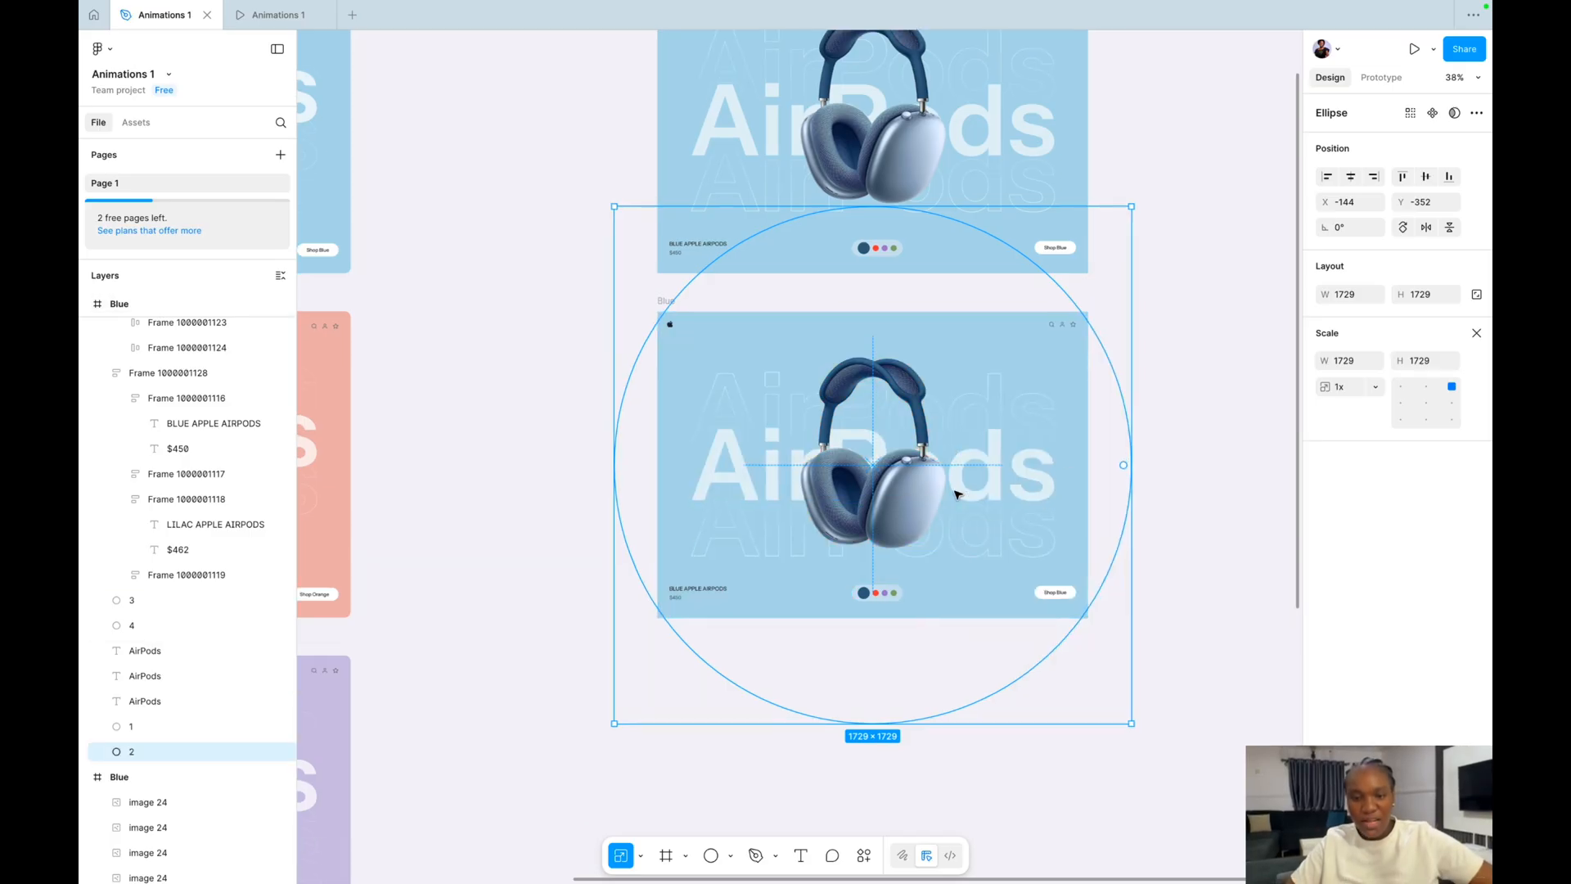
pyautogui.press('Escape')
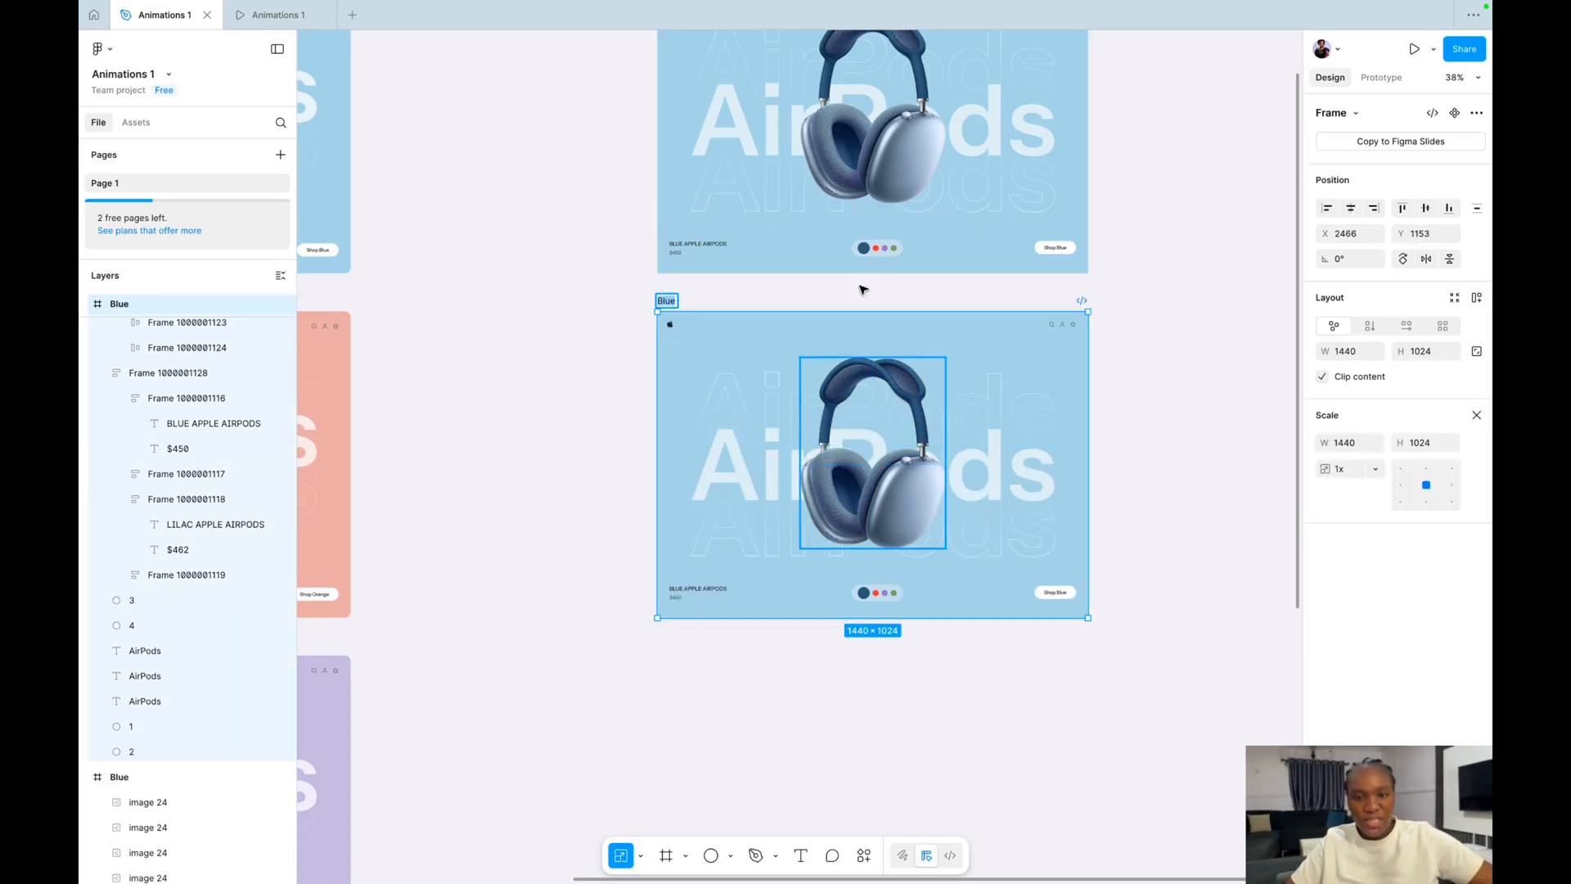
pyautogui.press('Escape')
# Set the opacity of the large blue ellipse 1 in the duplicate frame to 0%.
pyautogui.click(669, 303)
pyautogui.click(152, 726)
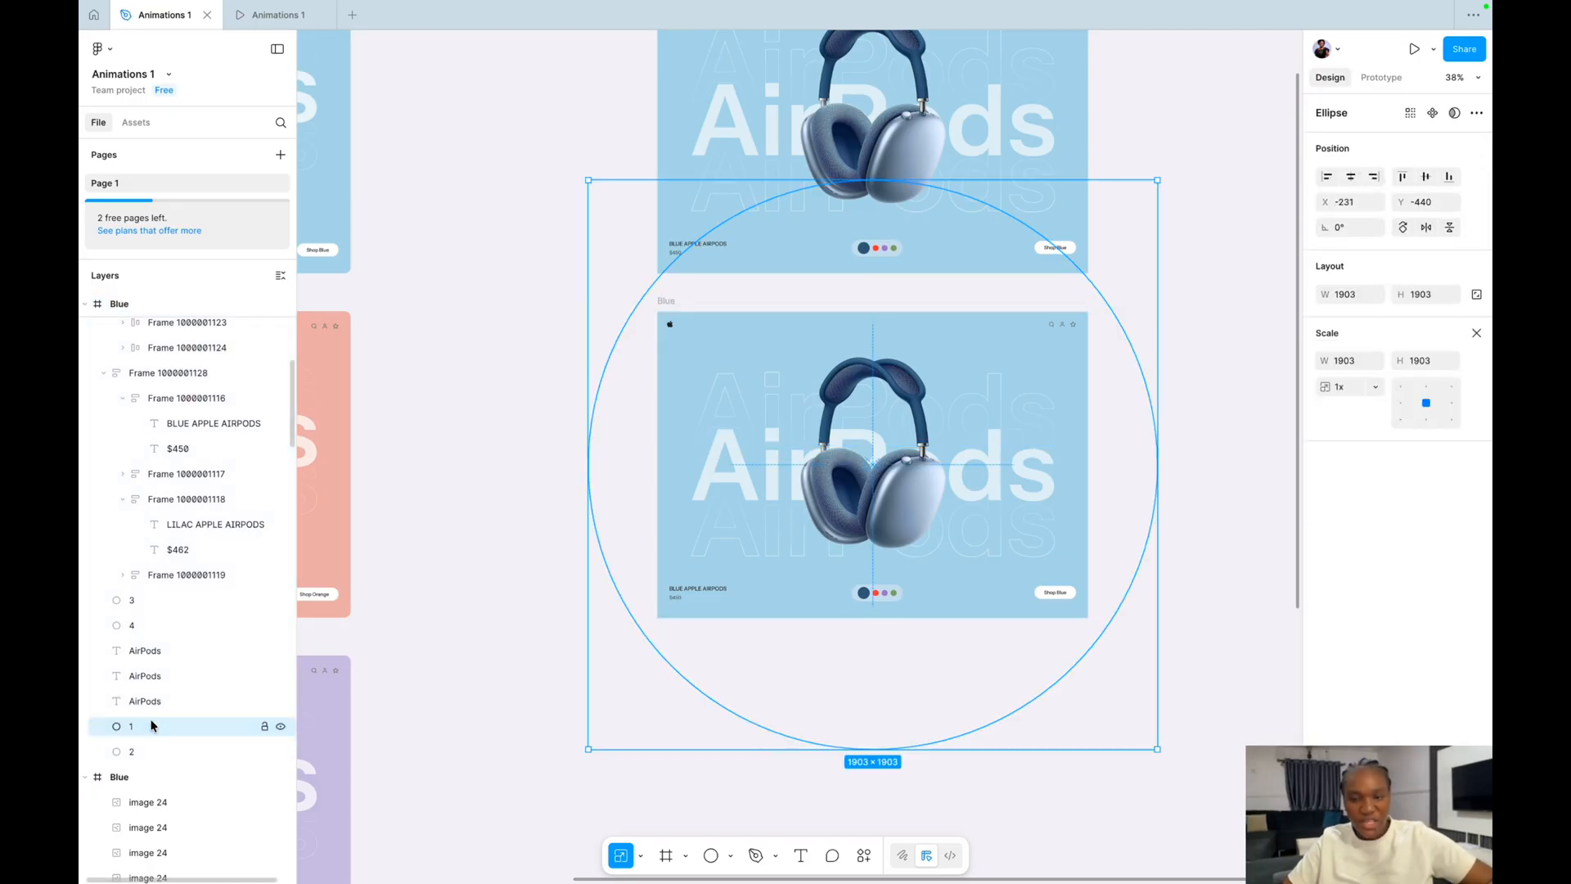
pyautogui.click(1476, 334)
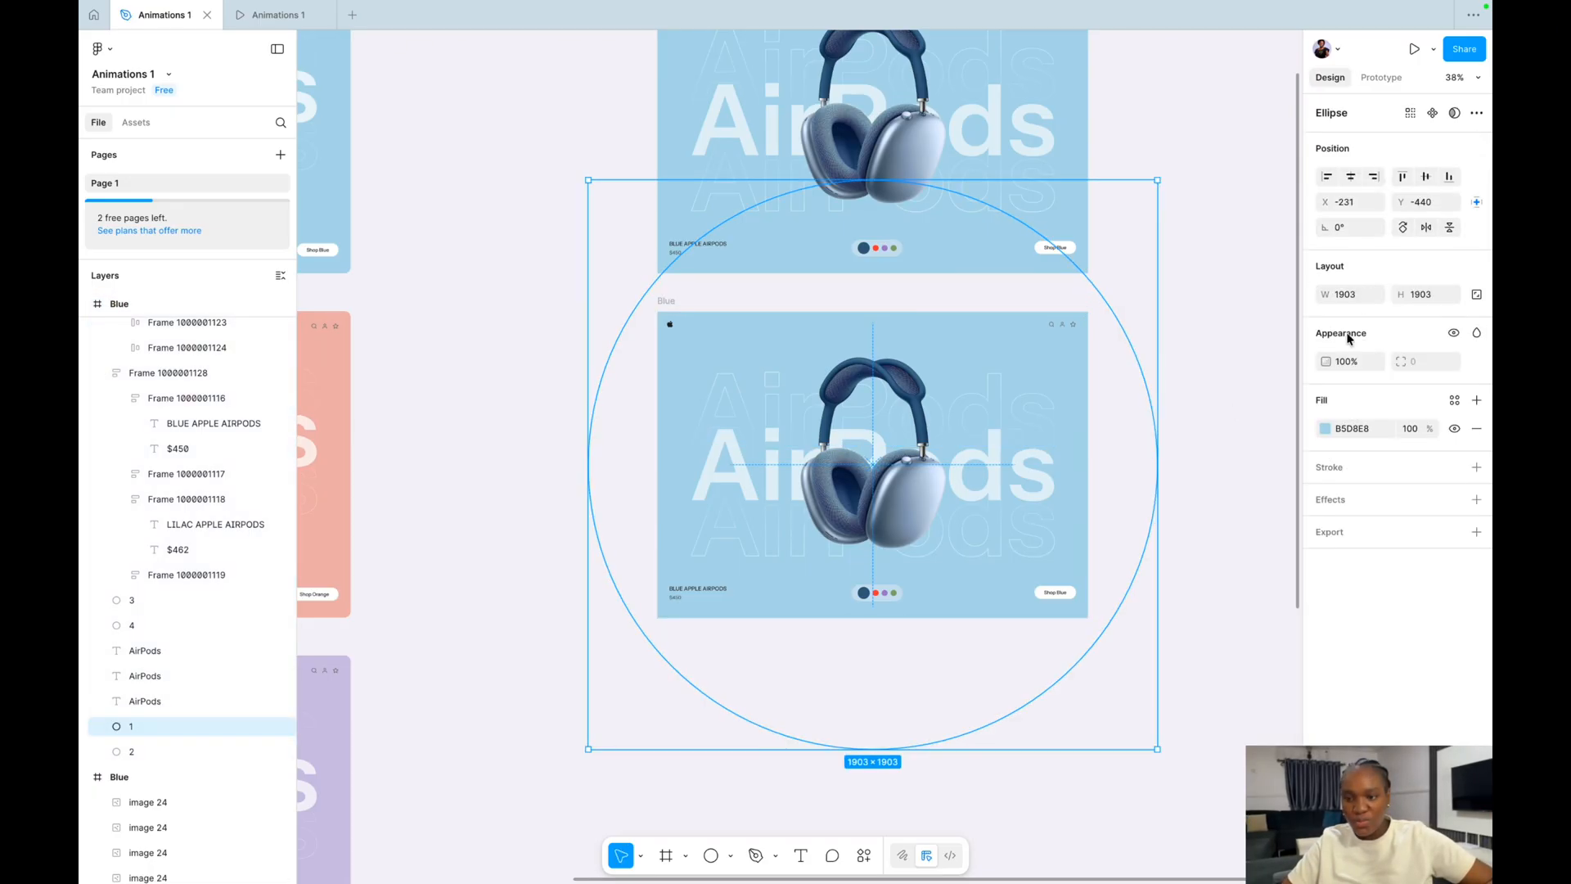
pyautogui.click(1350, 362)
pyautogui.write('0')
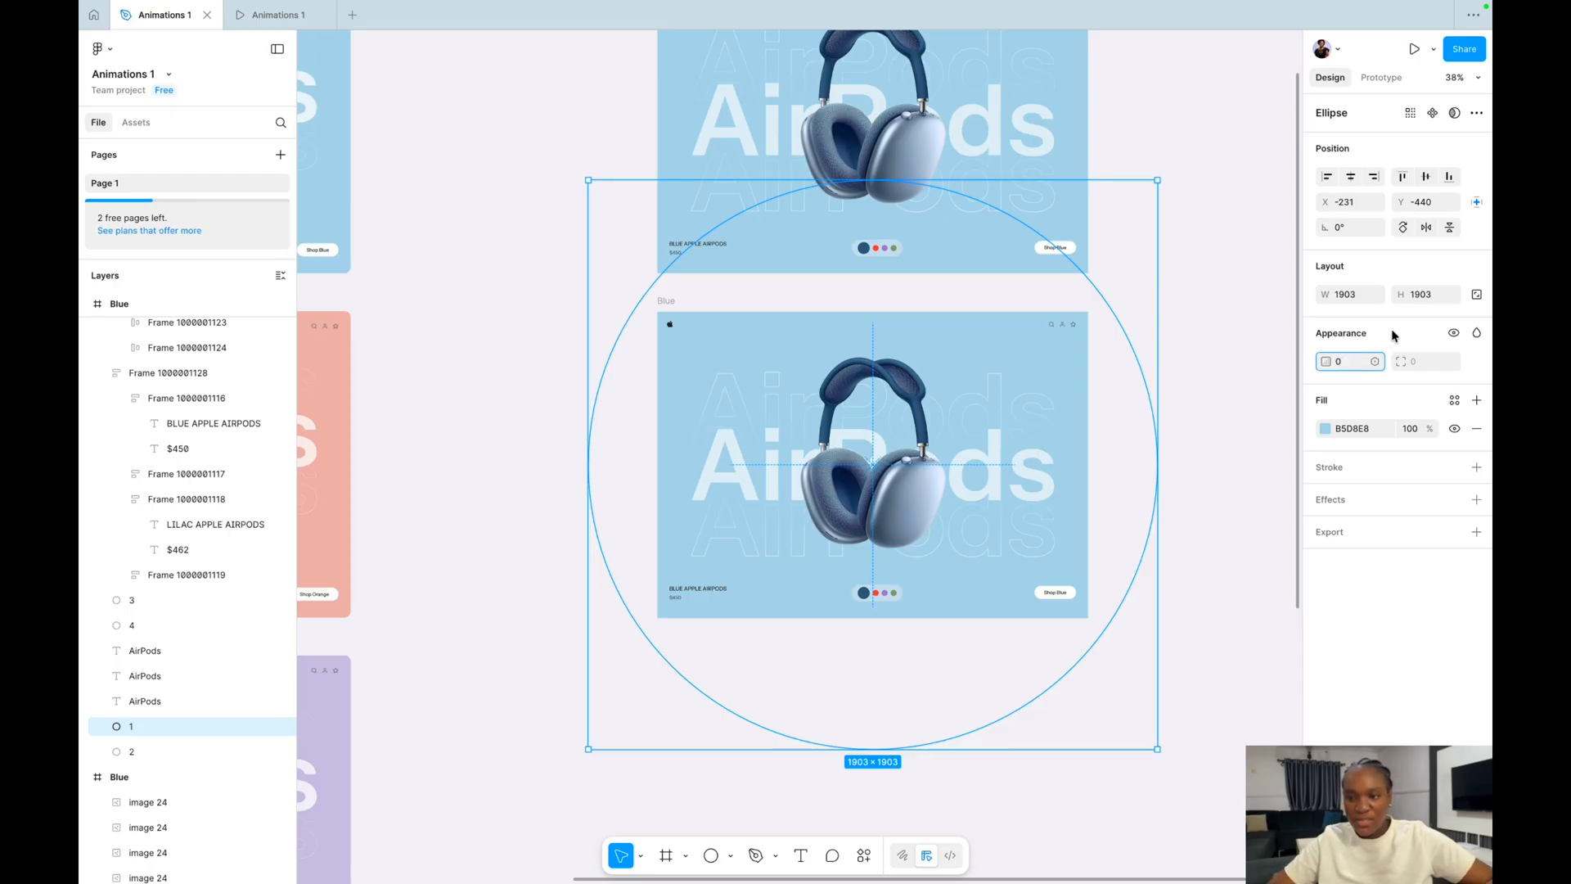
pyautogui.press('Return')
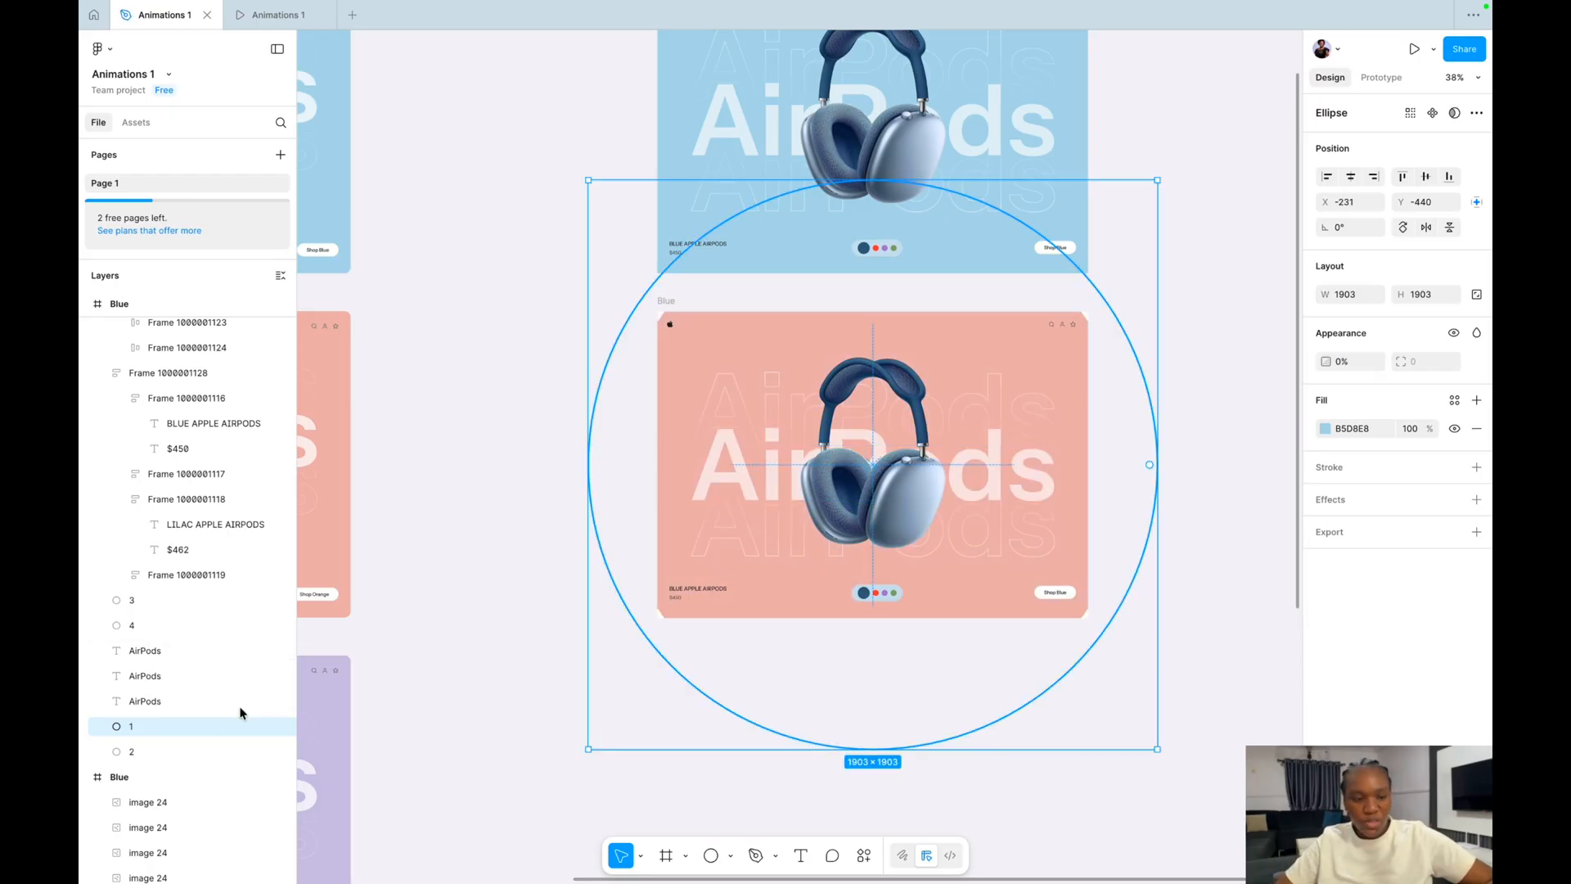
# Scale the orange ellipse 2 to 1903 × 1903 and centre it horizontally and vertically in the duplicate frame.
pyautogui.click(197, 751)
pyautogui.press('k')
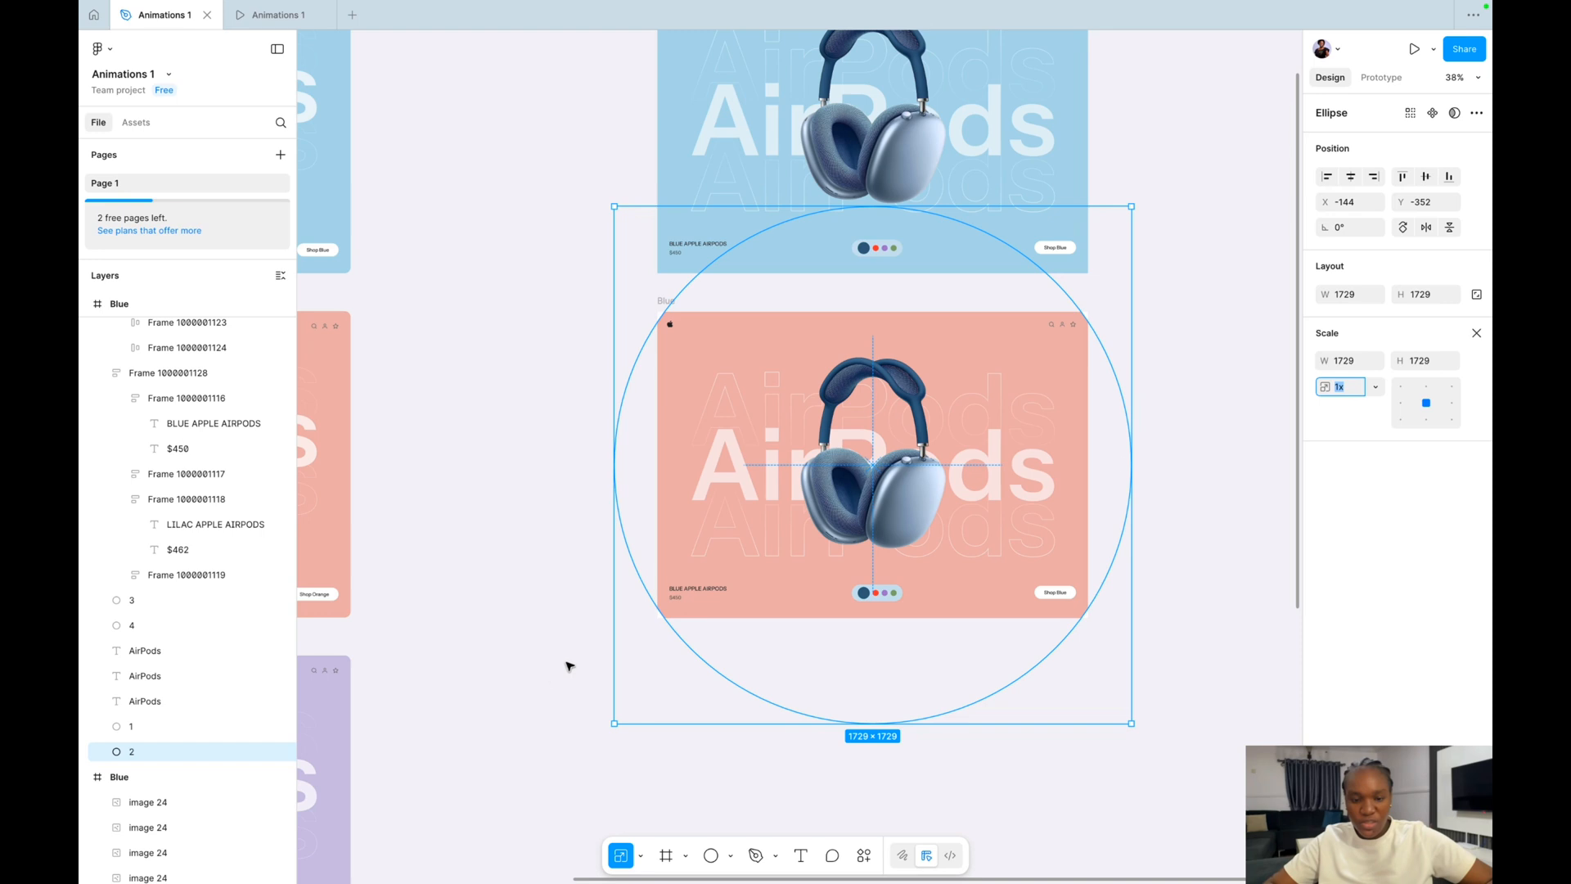
pyautogui.moveTo(615, 722); pyautogui.dragTo(563, 778)
pyautogui.click(1351, 176)
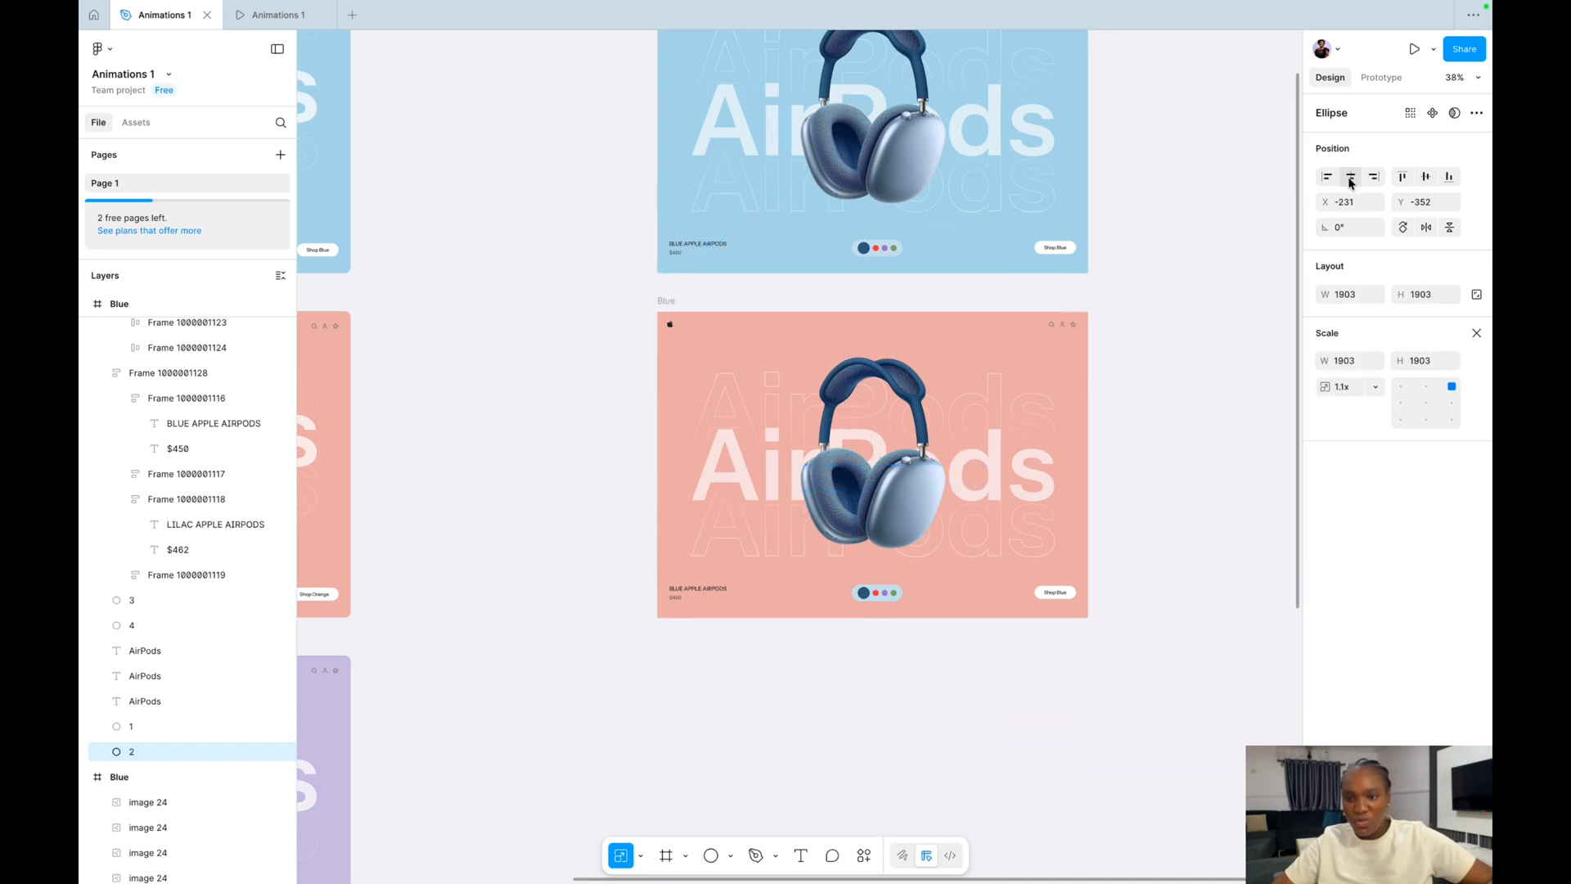
pyautogui.click(1427, 179)
pyautogui.scroll(2, 1045, 483)
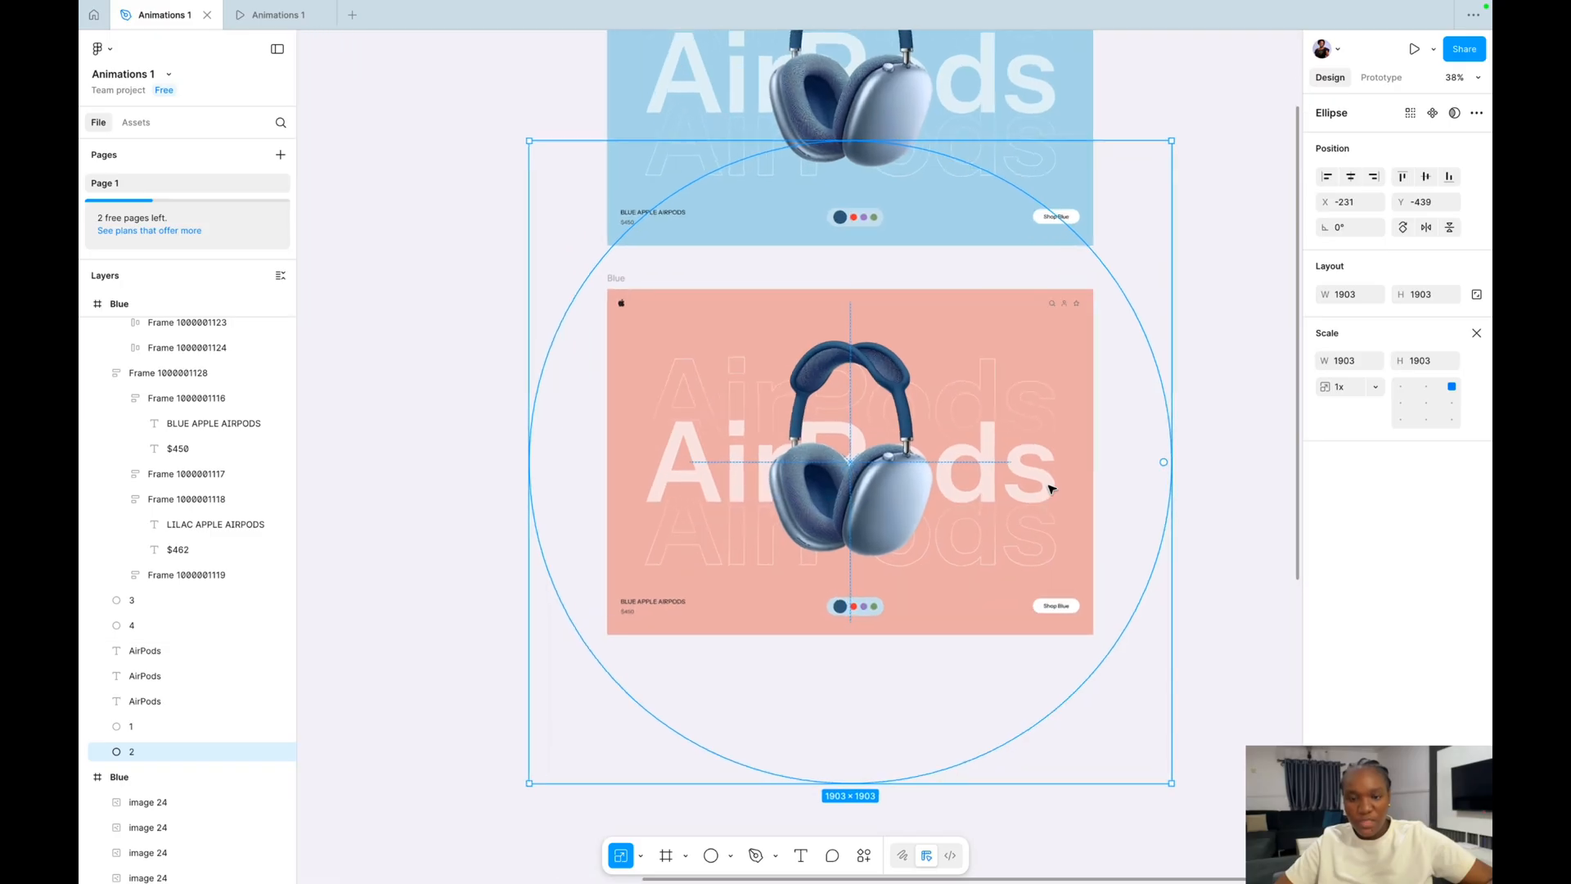
pyautogui.click(1223, 328)
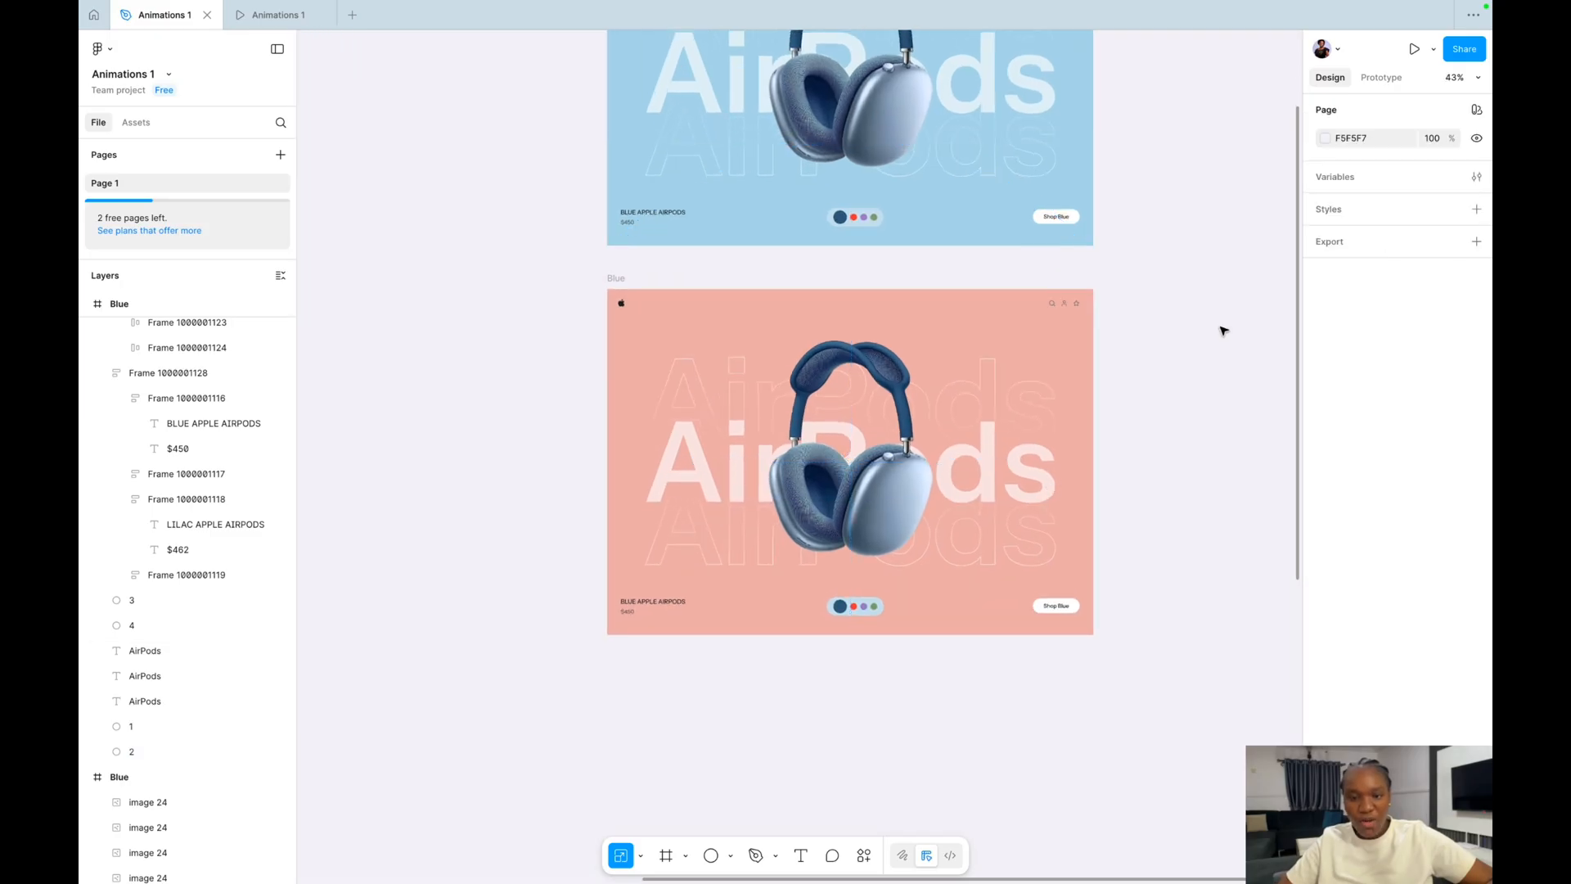
# Turn off content clipping for the orange duplicate frame below the Blue frame to expose its overflowing elements.
pyautogui.click(886, 396)
pyautogui.press('Escape')
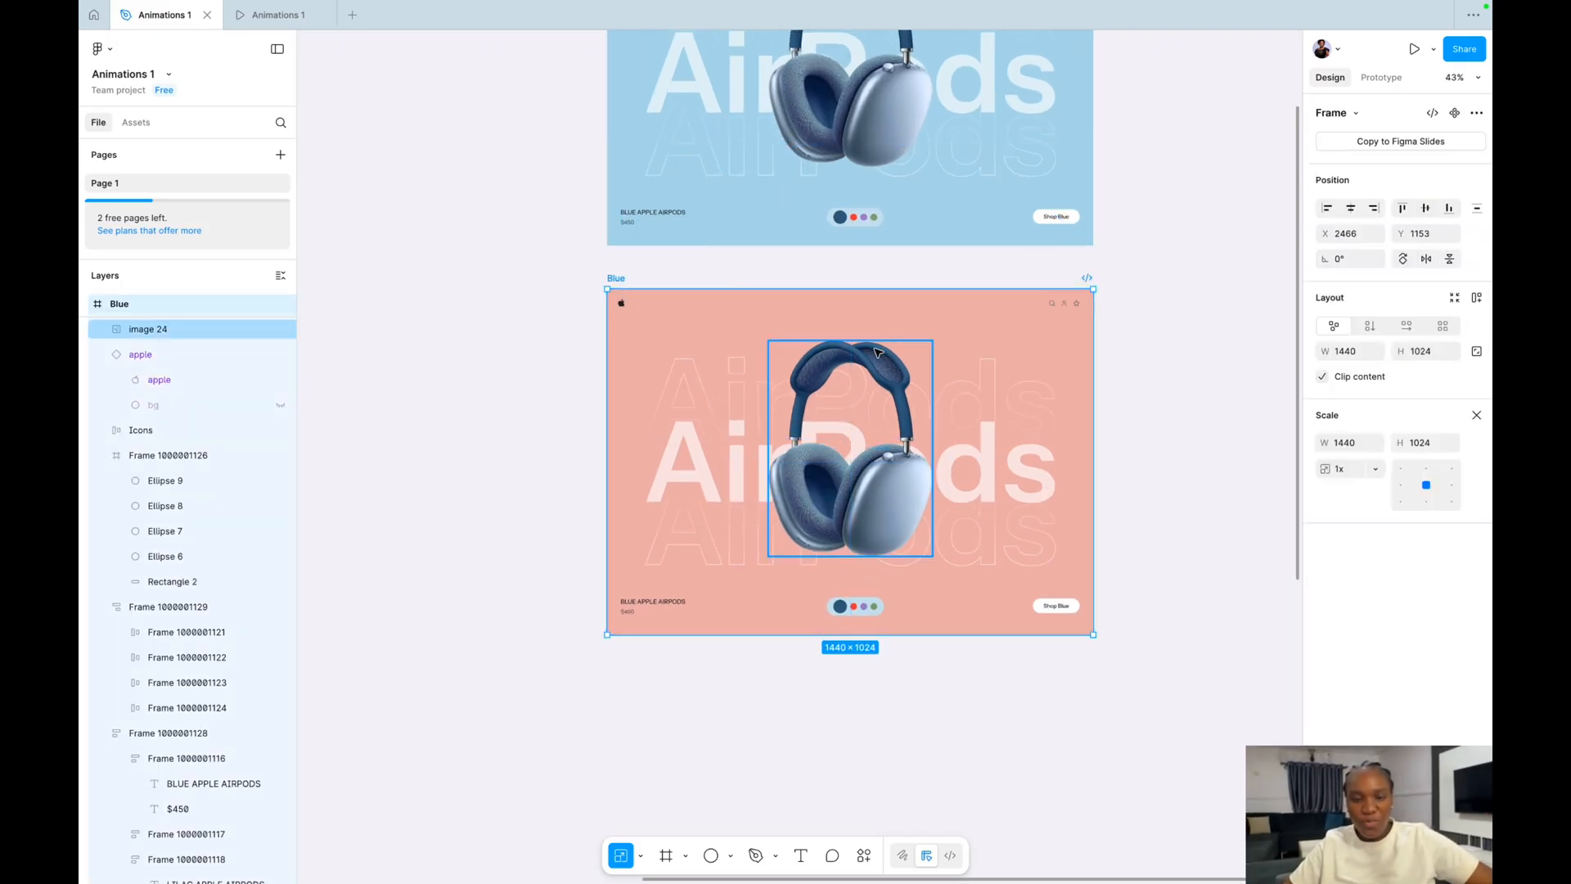
pyautogui.scroll(-3, 877, 351)
pyautogui.click(1322, 376)
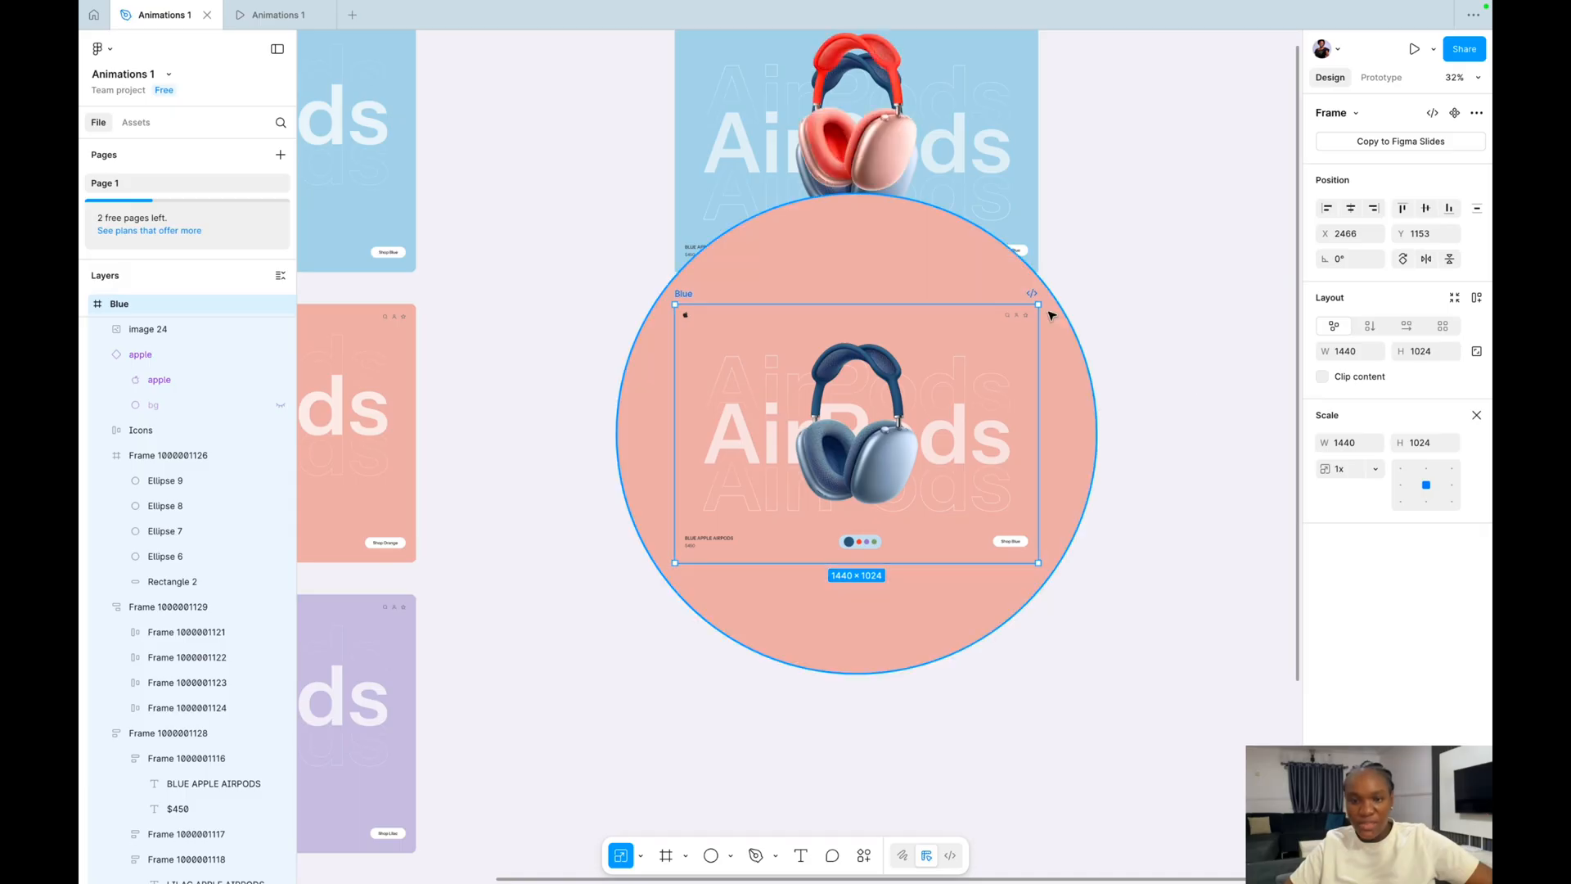
pyautogui.click(859, 376)
pyautogui.scroll(-3, 867, 507)
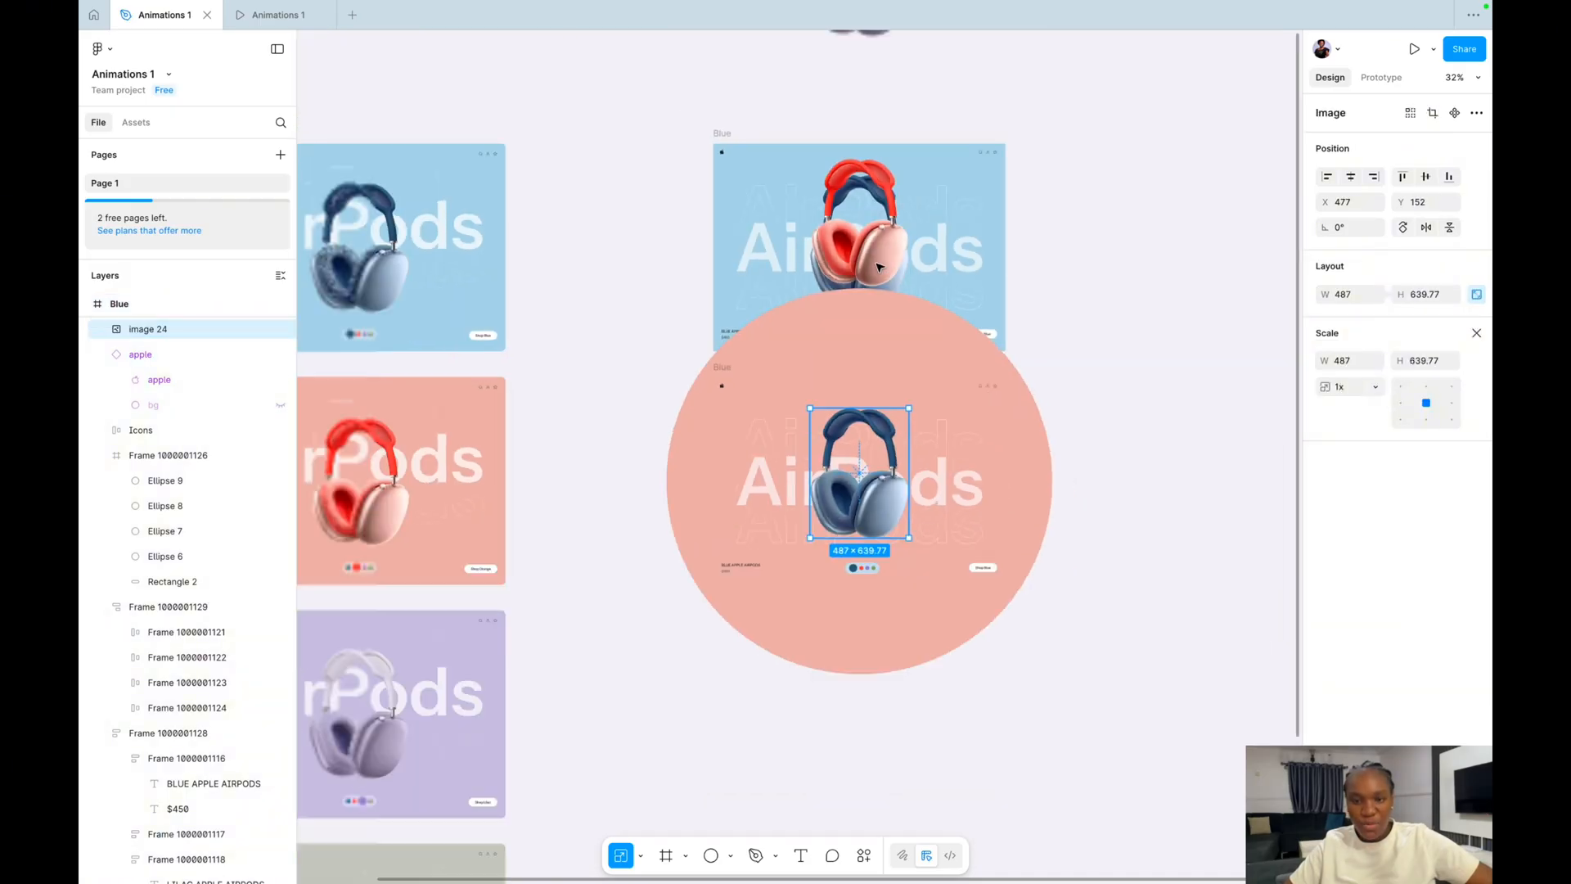
# Move the orange duplicate frame up beside the original Blue frame at X 4227, Y 0.
pyautogui.click(735, 359)
pyautogui.scroll(2, 735, 358)
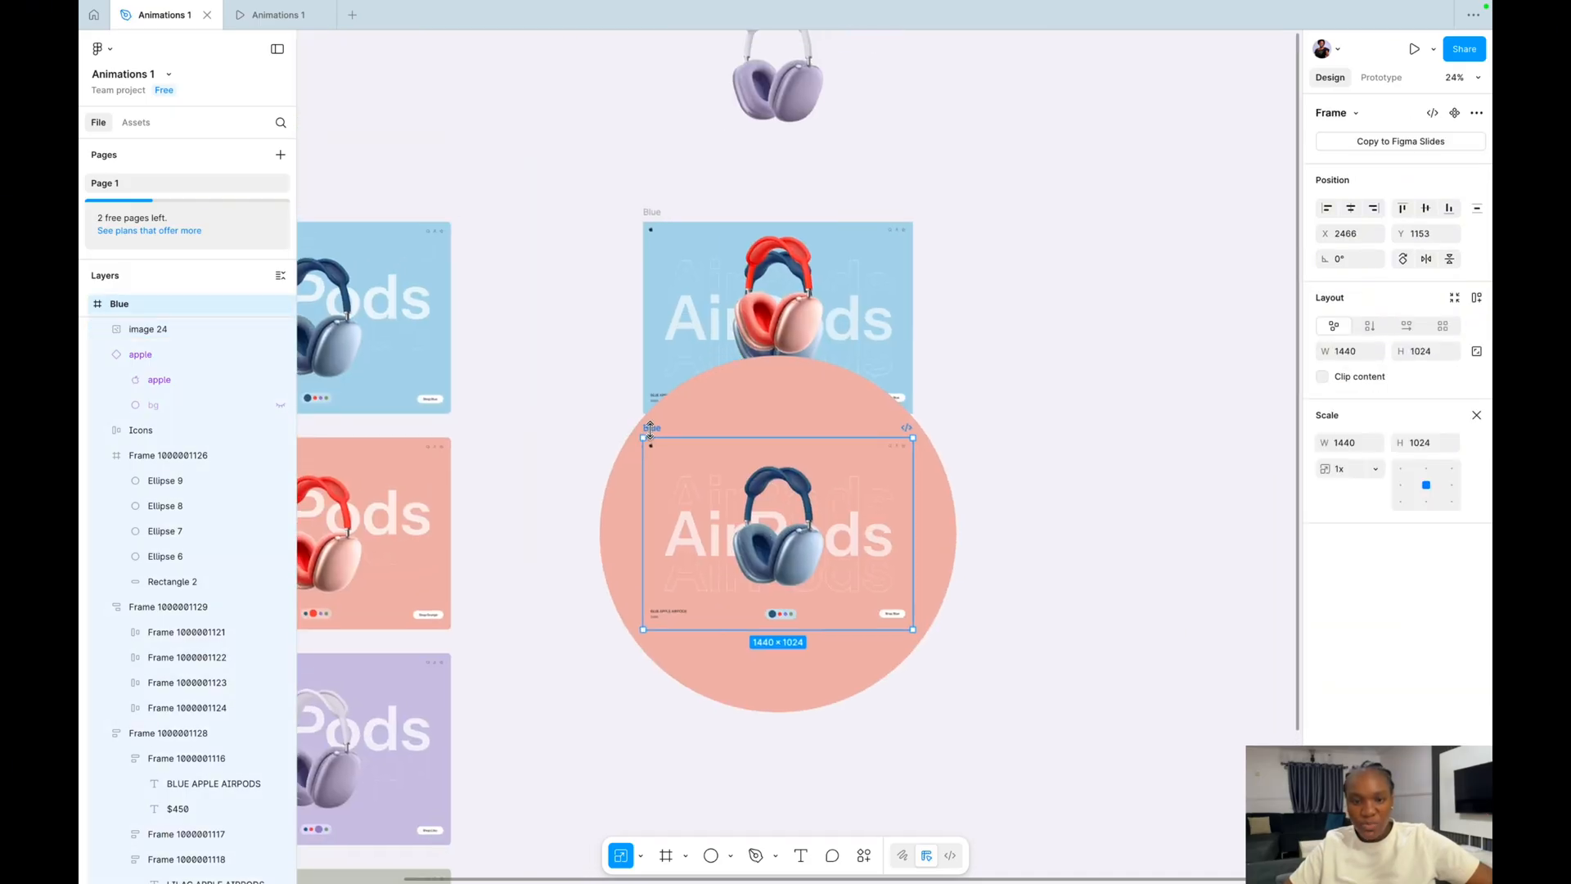
pyautogui.moveTo(653, 427); pyautogui.dragTo(983, 211)
pyautogui.scroll(-3, 941, 344)
pyautogui.scroll(3, 924, 380)
# Move all four stacked headphone images down together until the red pair sits centred in the duplicate frame at Y 164.
pyautogui.click(870, 546)
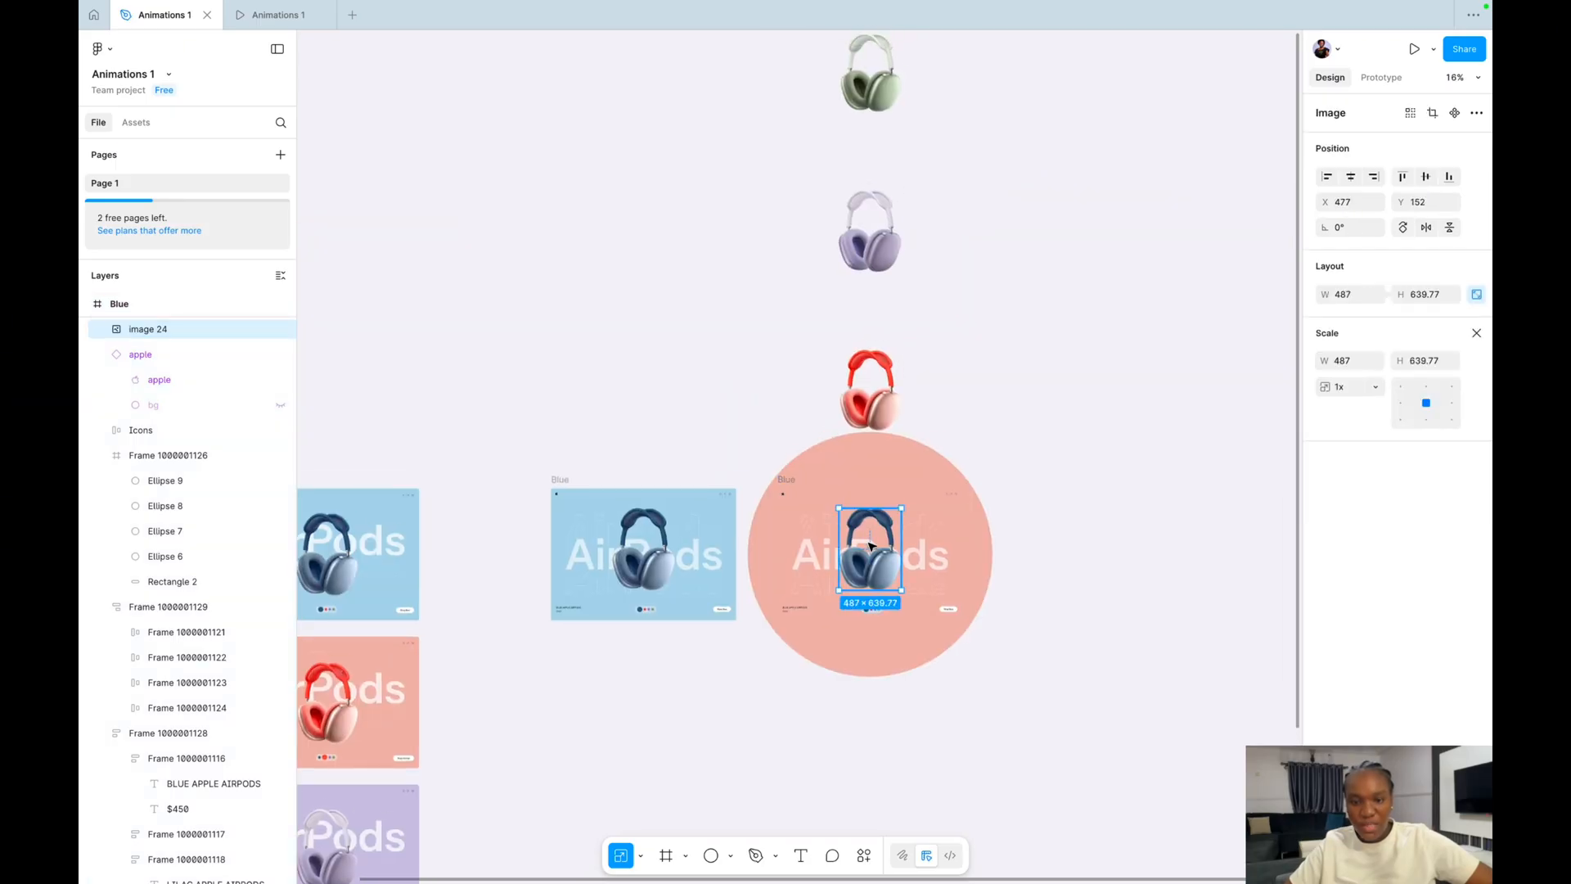
pyautogui.keyDown('shift'); pyautogui.click(888, 418); pyautogui.keyUp('shift')
pyautogui.keyDown('shift'); pyautogui.click(872, 246); pyautogui.keyUp('shift')
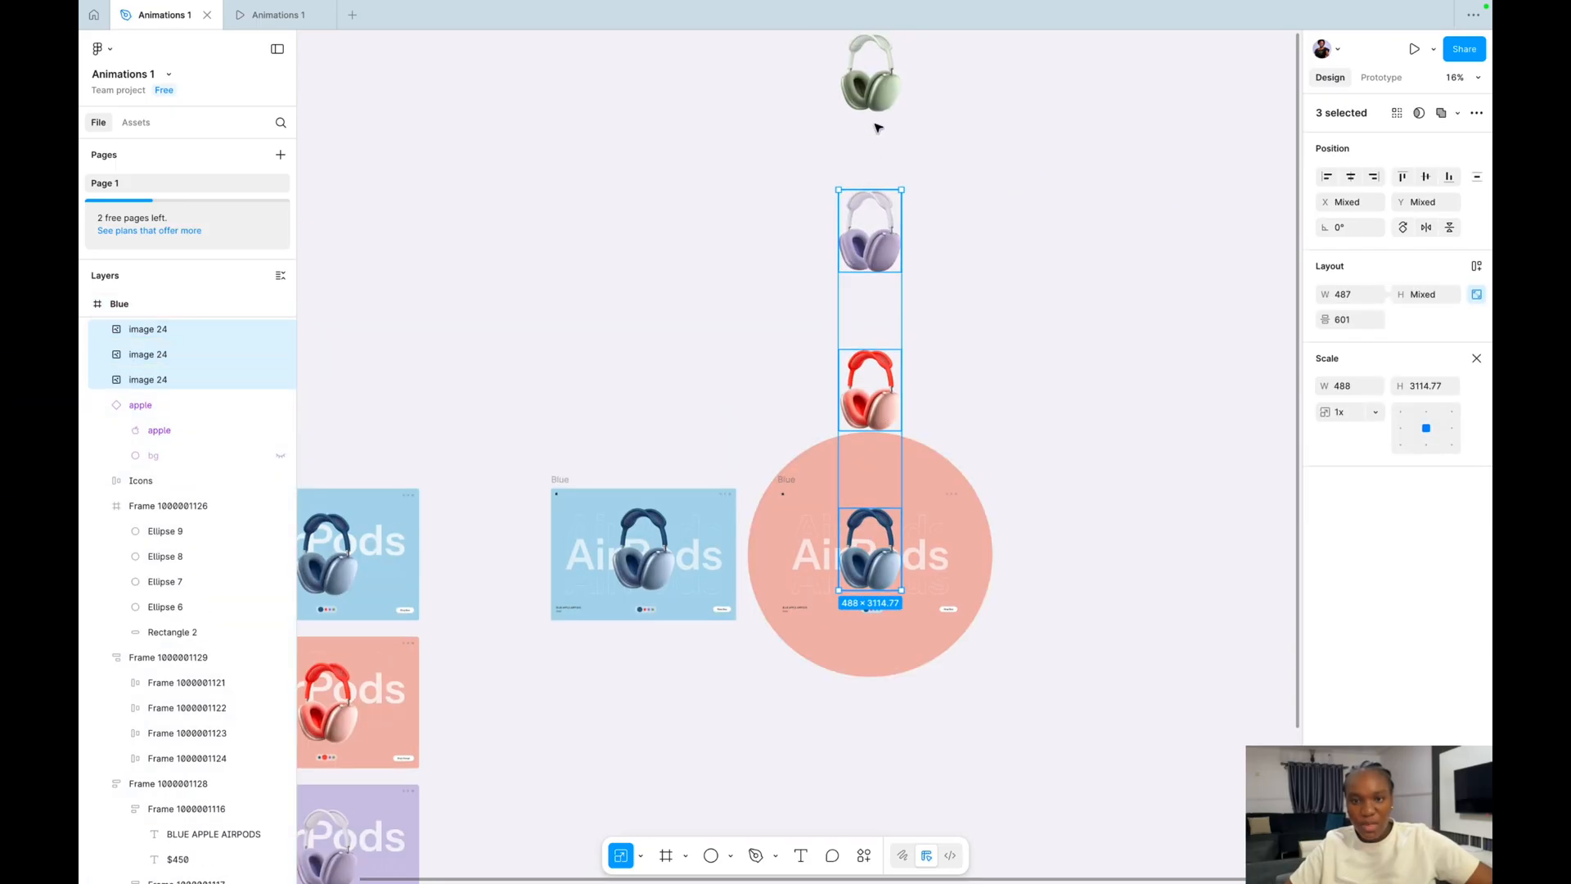
pyautogui.keyDown('shift'); pyautogui.click(882, 87); pyautogui.keyUp('shift')
pyautogui.hotkey('shift', 'Down')
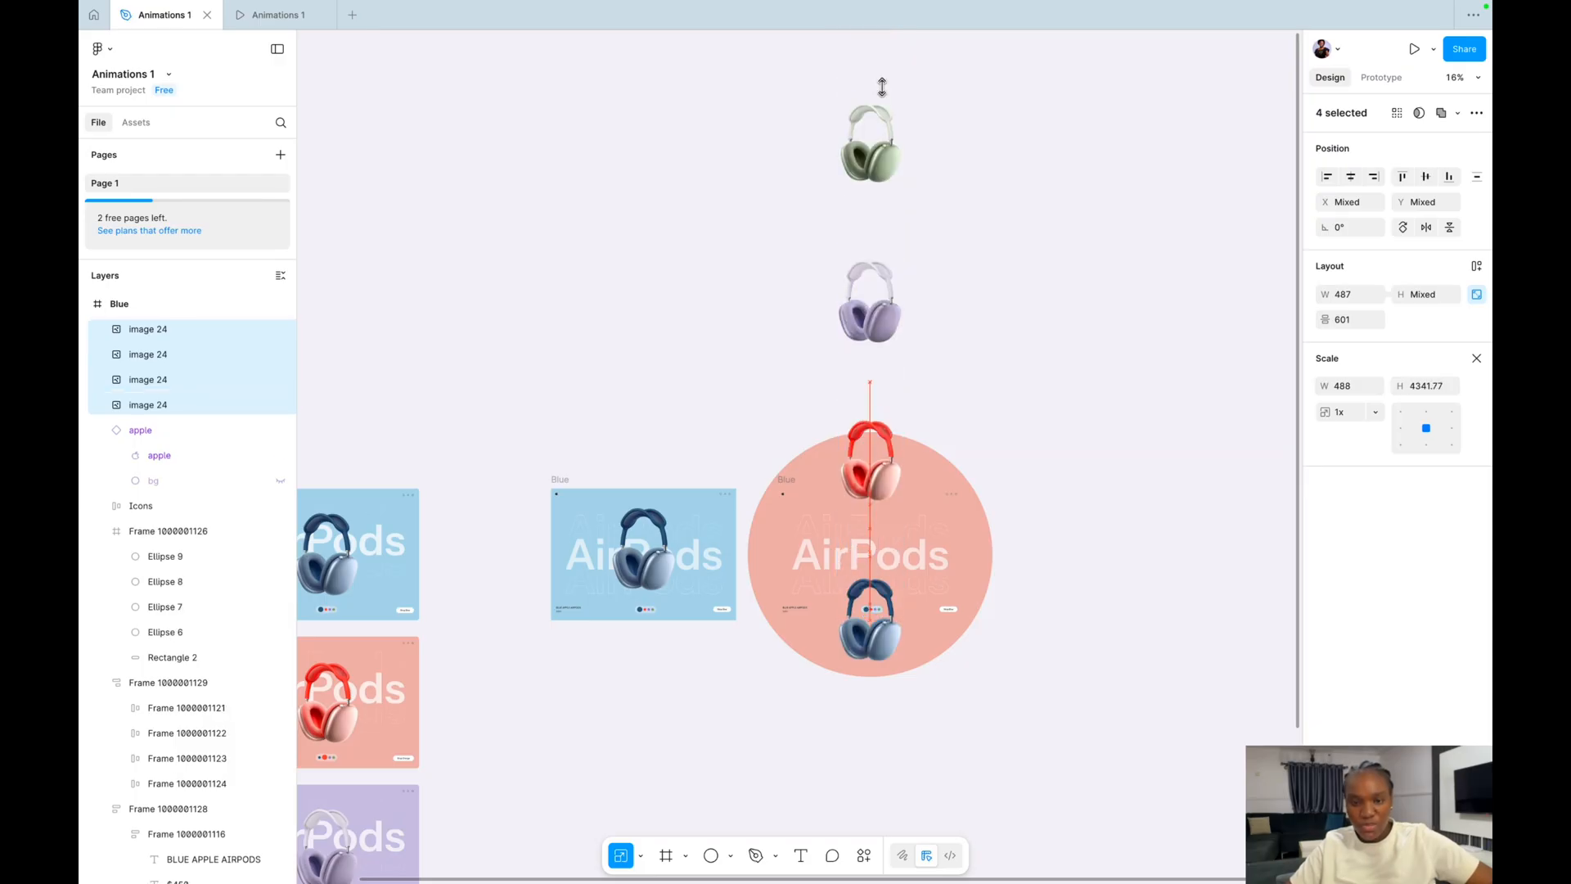
pyautogui.hotkey('shift', 'Down')
pyautogui.hotkey('shift', 'Down')
pyautogui.hotkey('shift', 'Down')
pyautogui.hotkey('shift', 'Down')
pyautogui.hotkey('shift', 'Down')
pyautogui.hotkey('shift', 'Down')
pyautogui.hotkey('shift', 'Down')
pyautogui.hotkey('shift', 'Down')
pyautogui.hotkey('shift', 'Down')
pyautogui.hotkey('shift', 'Down')
pyautogui.hotkey('shift', 'Down')
pyautogui.hotkey('shift', 'Down')
pyautogui.hotkey('shift', 'Down')
pyautogui.hotkey('shift', 'Down')
pyautogui.hotkey('shift', 'Down')
pyautogui.hotkey('shift', 'Down')
pyautogui.hotkey('shift', 'Down')
pyautogui.hotkey('shift', 'Down')
pyautogui.hotkey('shift', 'Down')
pyautogui.hotkey('shift', 'Down')
pyautogui.hotkey('shift', 'Down')
pyautogui.hotkey('shift', 'Down')
pyautogui.hotkey('shift', 'Down')
pyautogui.hotkey('shift', 'Down')
pyautogui.hotkey('shift', 'Down')
pyautogui.hotkey('shift', 'Down')
pyautogui.hotkey('shift', 'Down')
pyautogui.hotkey('shift', 'Down')
pyautogui.hotkey('shift', 'Down')
pyautogui.hotkey('shift', 'Down')
pyautogui.hotkey('shift', 'Down')
pyautogui.hotkey('shift', 'Down')
pyautogui.hotkey('shift', 'Down')
pyautogui.hotkey('shift', 'Down')
pyautogui.hotkey('shift', 'Down')
pyautogui.hotkey('shift', 'Down')
pyautogui.hotkey('shift', 'Down')
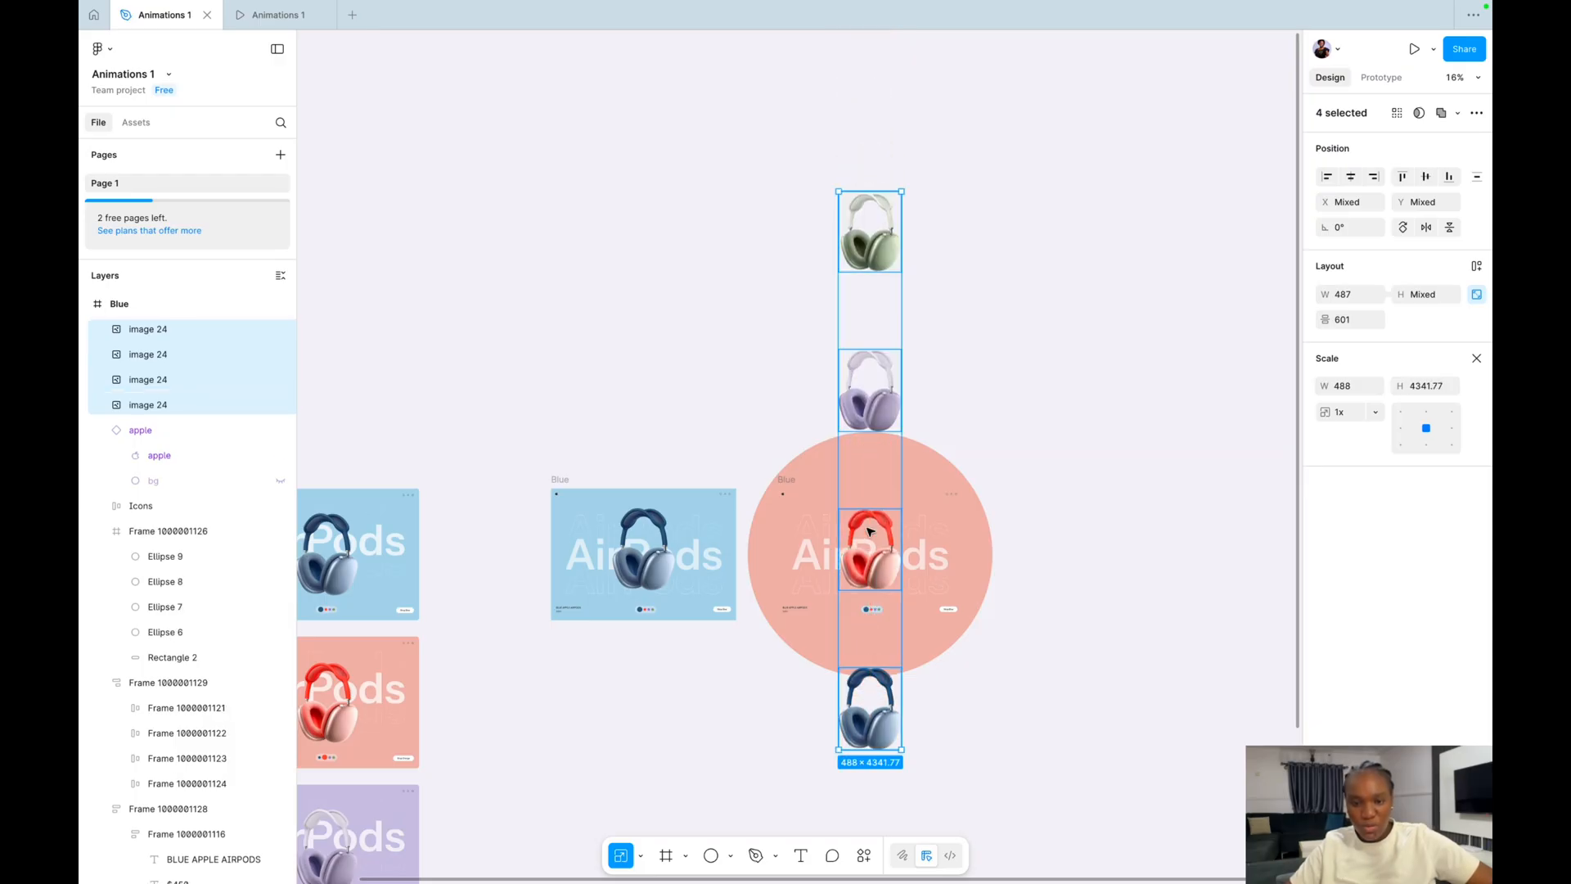
pyautogui.click(870, 552)
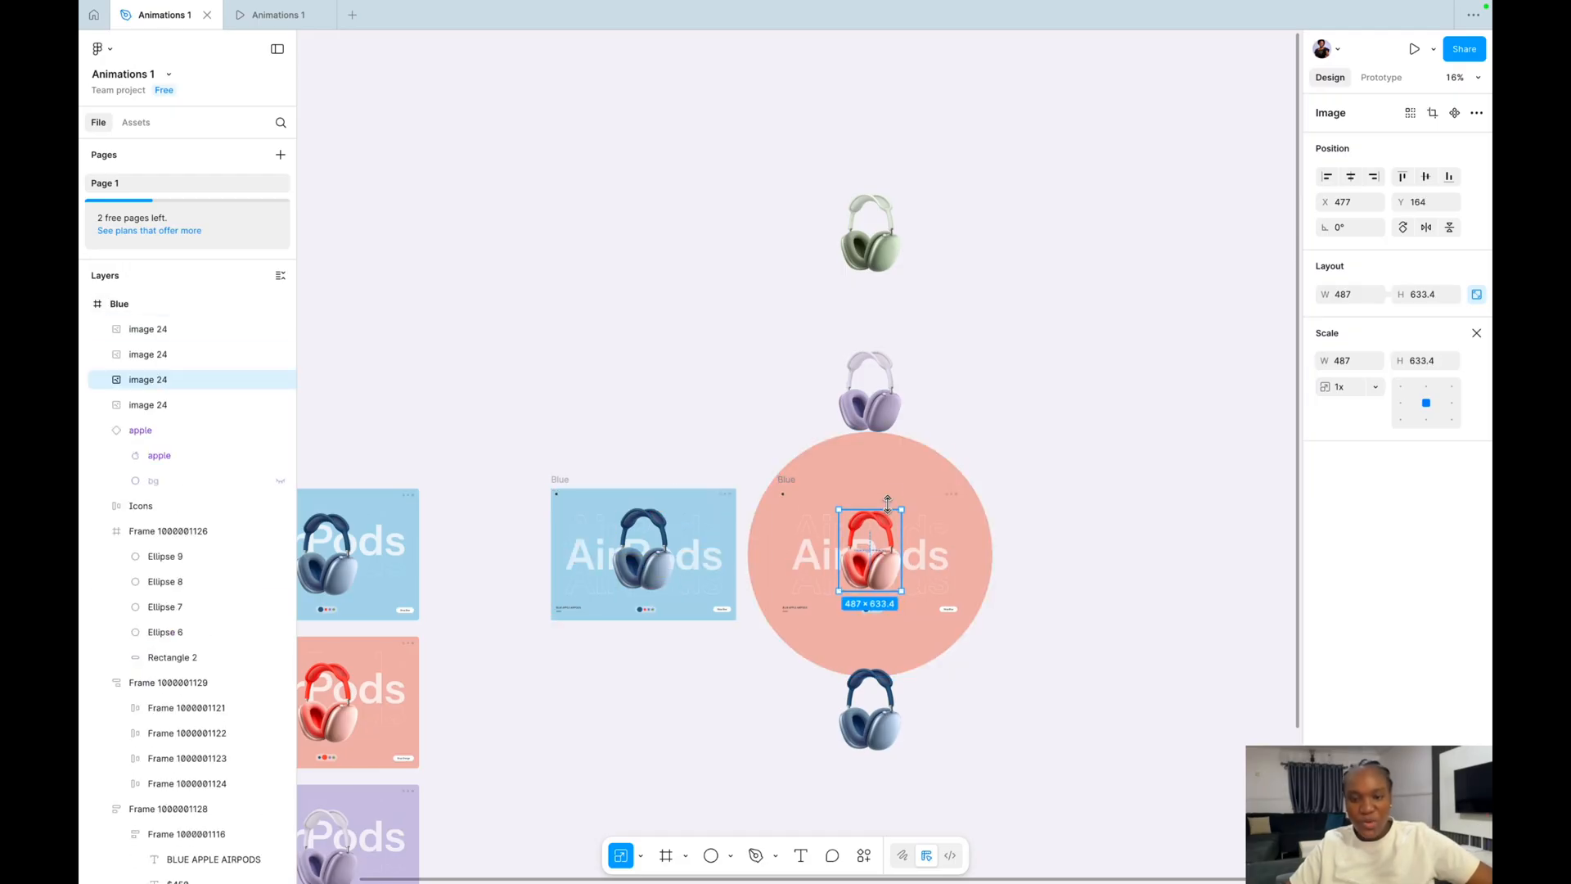
# Turn content clipping back on for the orange duplicate frame.
pyautogui.click(783, 479)
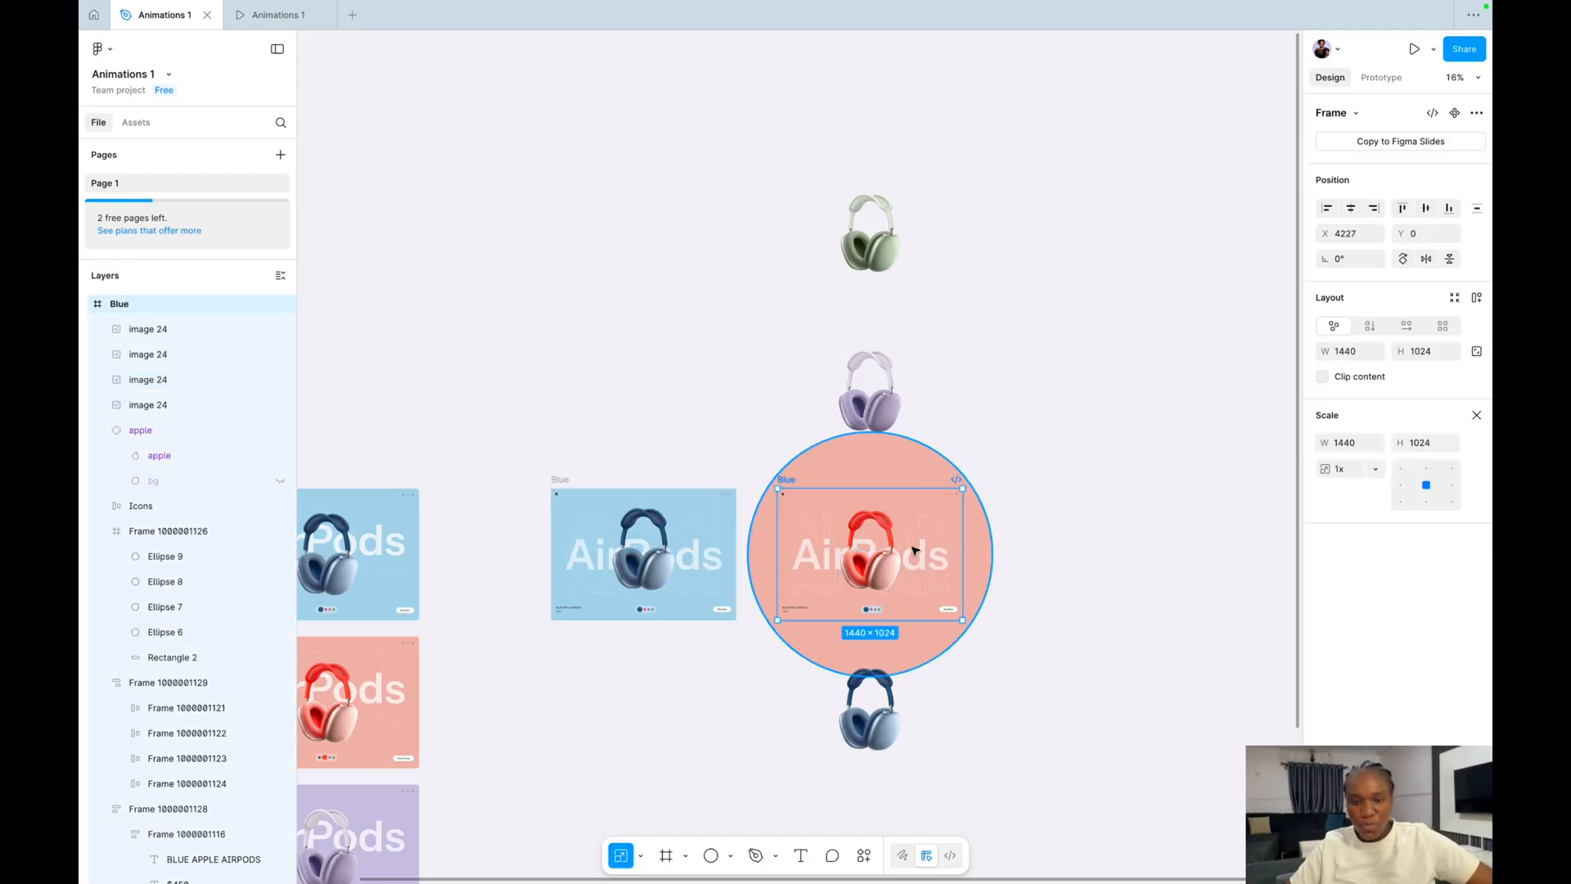
pyautogui.click(1322, 376)
pyautogui.scroll(5, 883, 557)
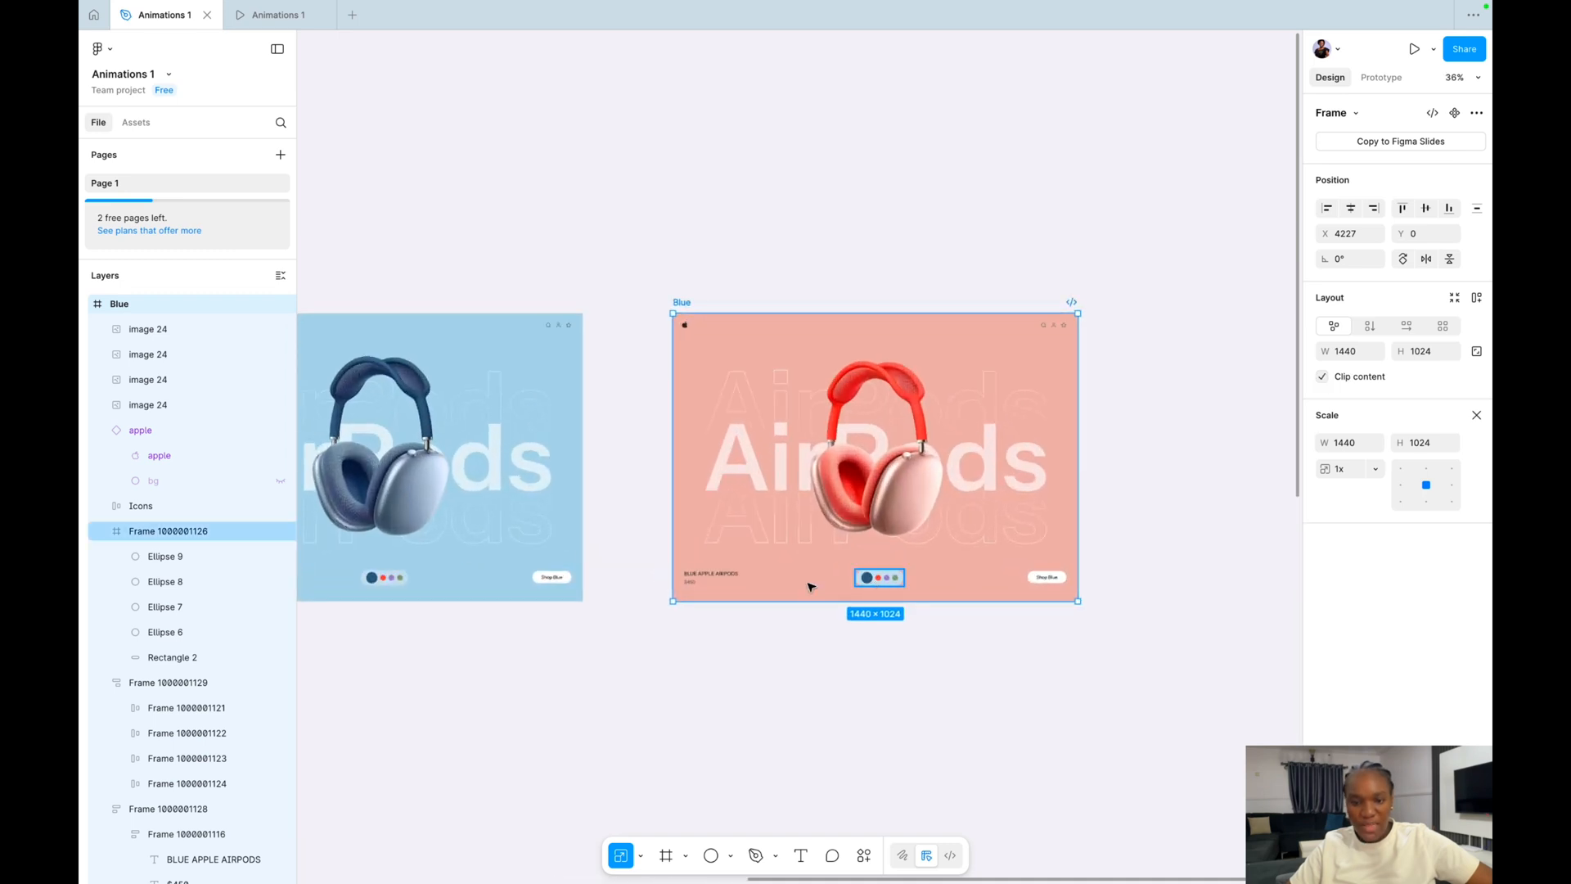
# Remove auto layout from the product name and price frame in the duplicate and select its four label groups.
pyautogui.click(692, 581)
pyautogui.scroll(3, 768, 542)
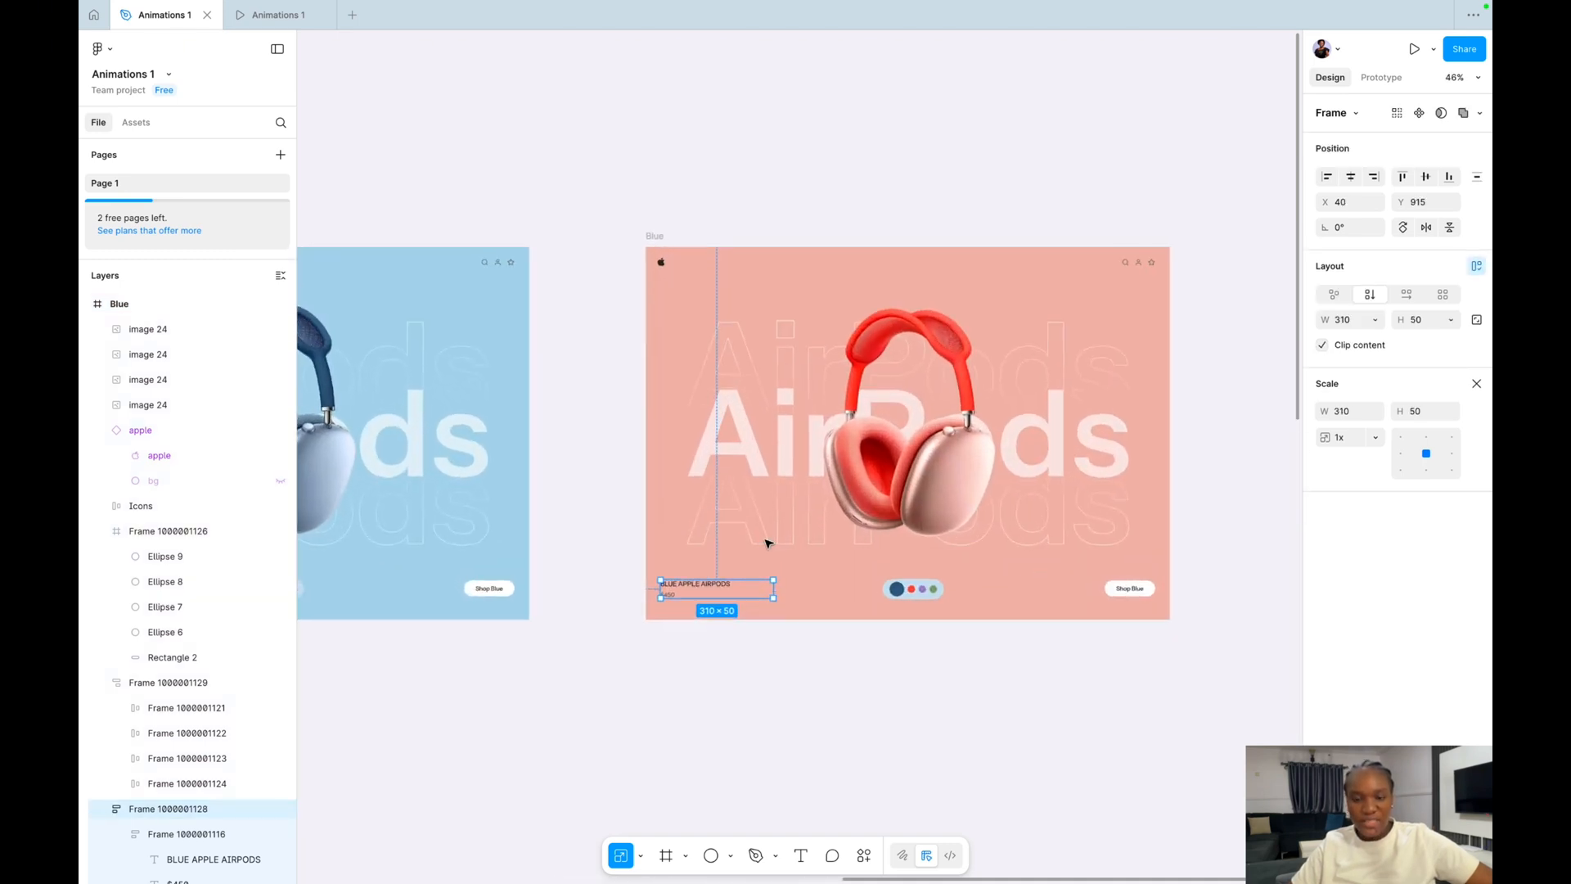
pyautogui.scroll(5, 703, 594)
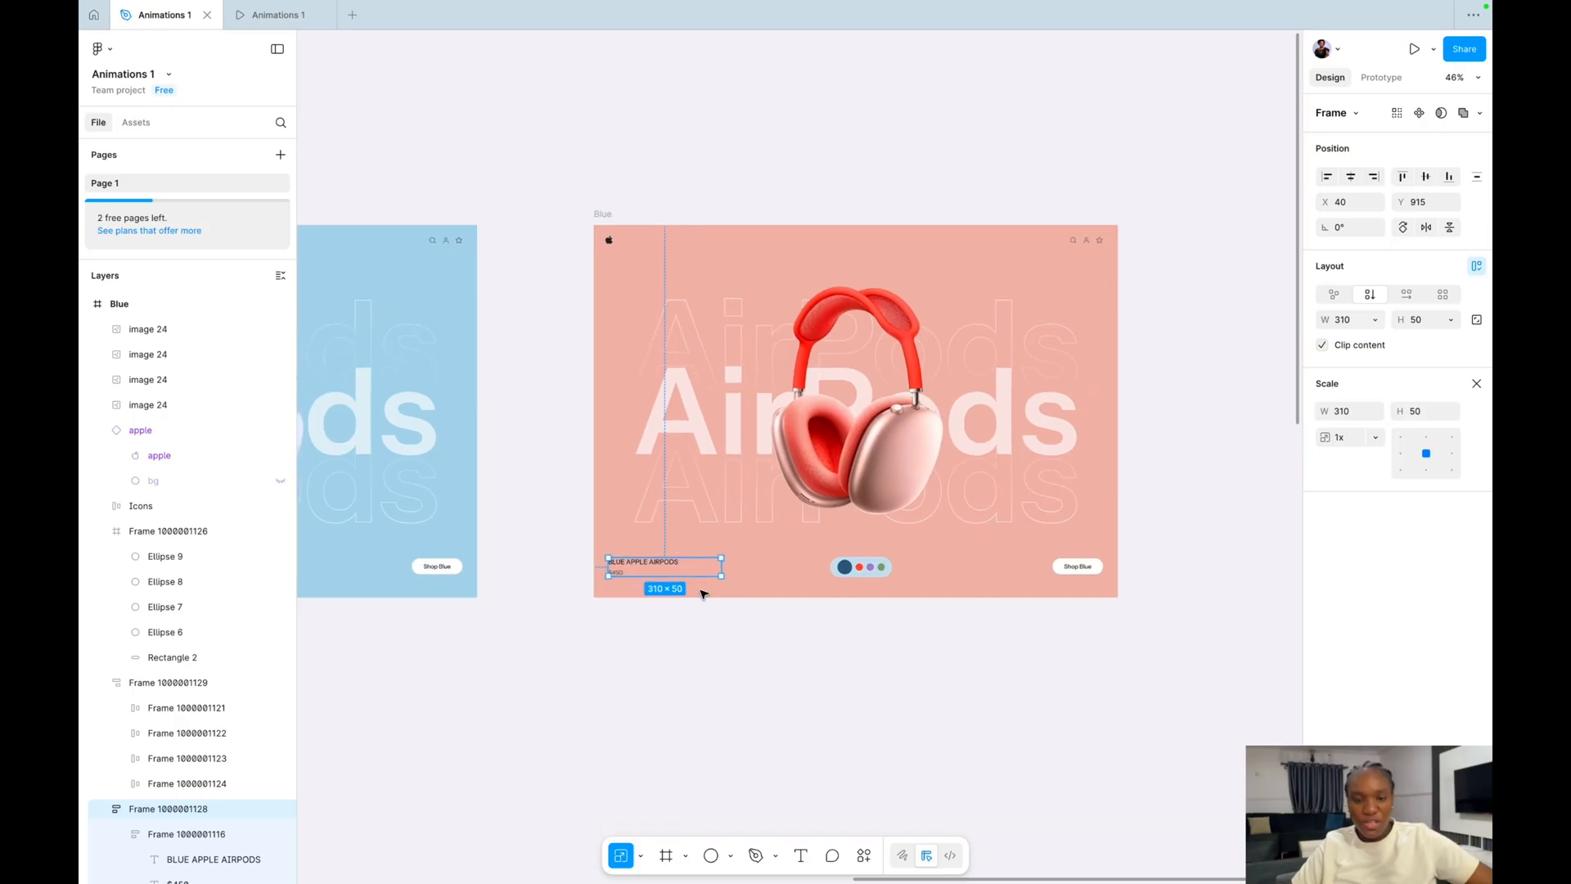
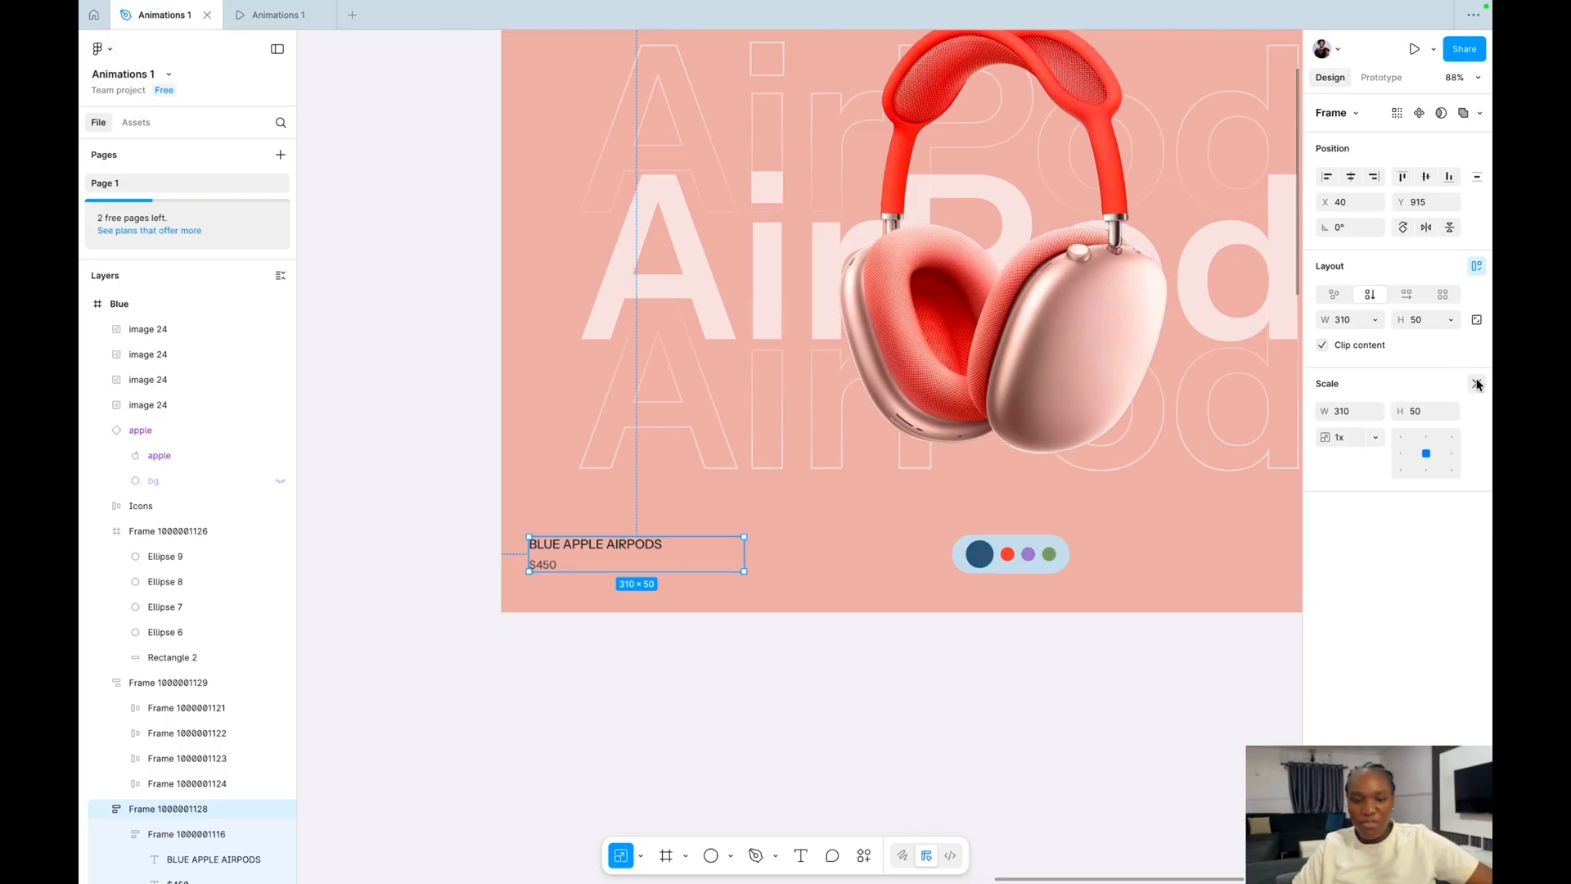
pyautogui.click(1476, 382)
pyautogui.press('v')
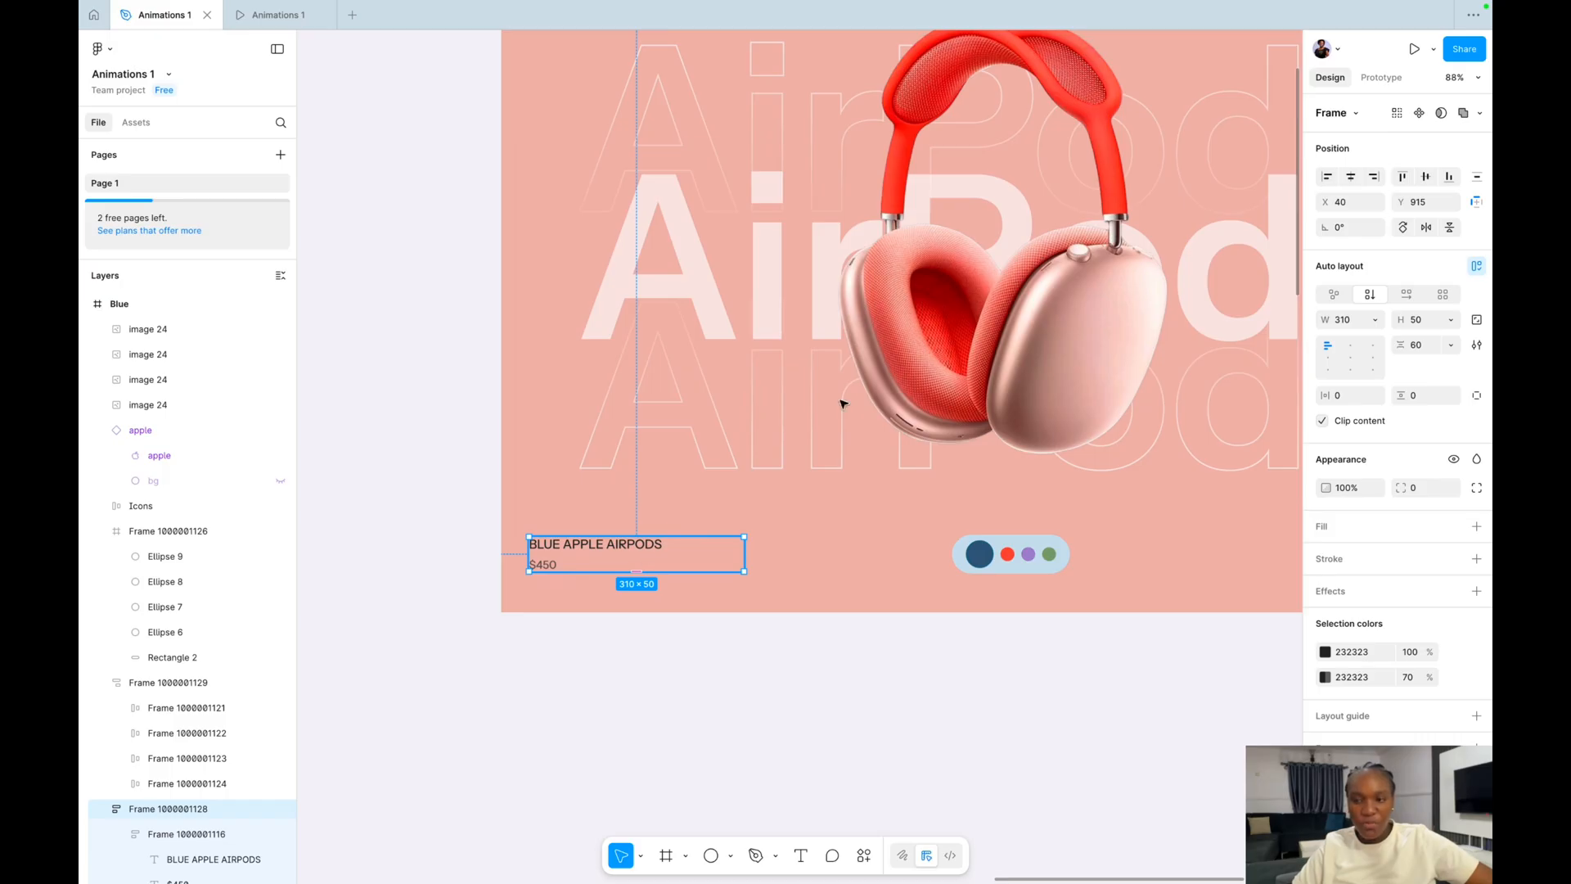
pyautogui.click(1477, 268)
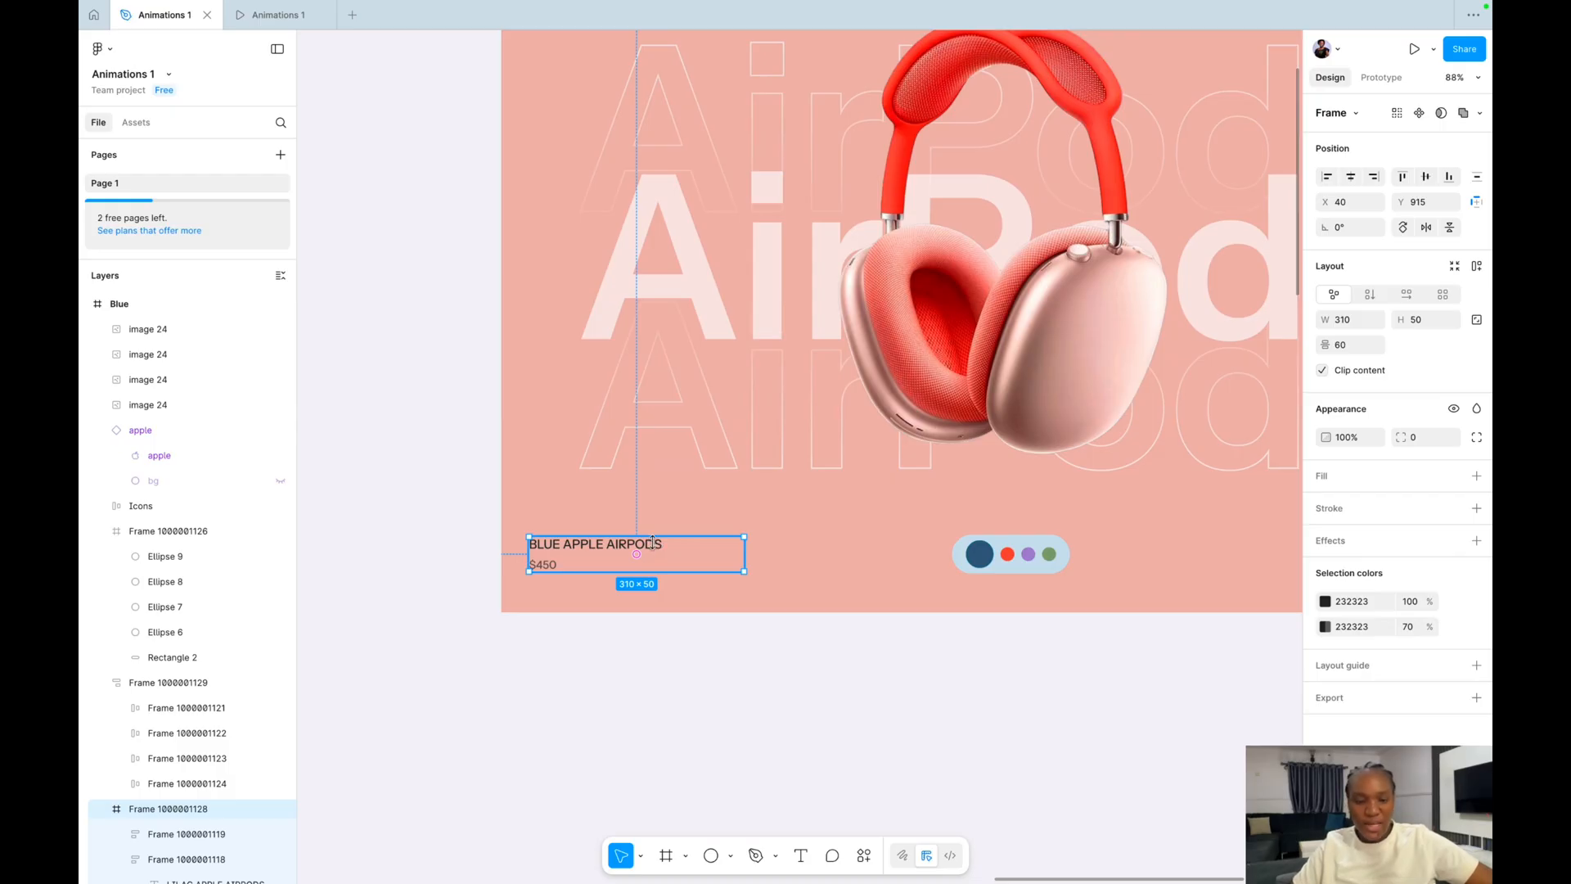
pyautogui.hotkey('ctrl', 'z')
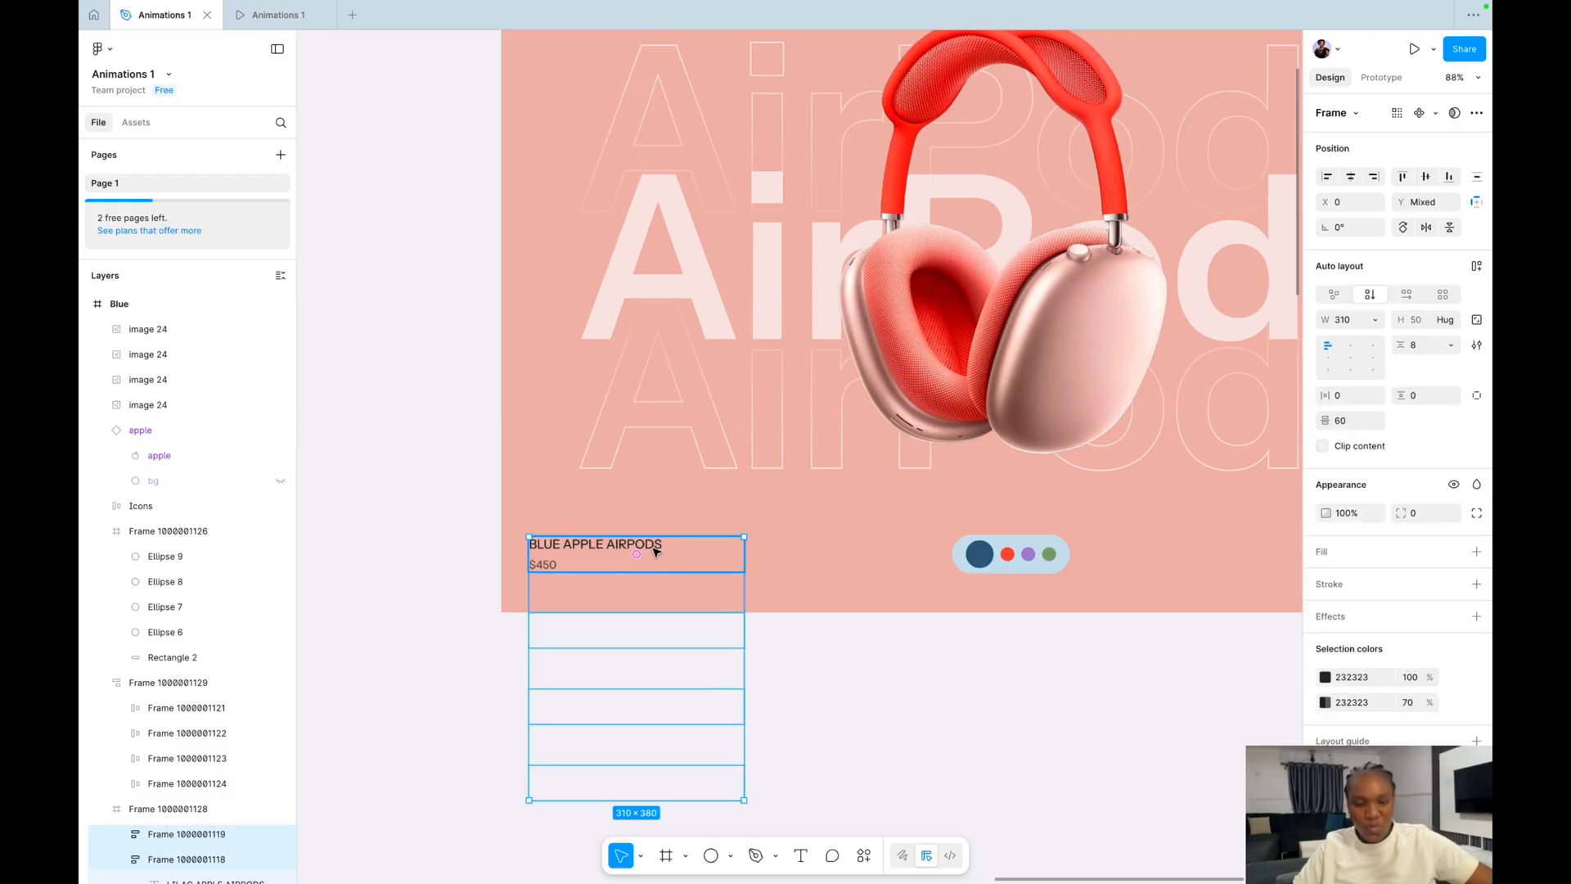
# Shift the four label groups up so ORANGE APPLE AIRPODS with $439 replaces the blue label in the clipped area.
pyautogui.hotkey('shift', 'Up')
pyautogui.hotkey('shift', 'Up')
pyautogui.moveTo(657, 560); pyautogui.dragTo(660, 547)
pyautogui.hotkey('shift', 'Up')
pyautogui.moveTo(658, 553); pyautogui.dragTo(659, 543)
pyautogui.hotkey('shift', 'Up')
pyautogui.hotkey('shift', 'Up')
pyautogui.hotkey('shift', 'Up')
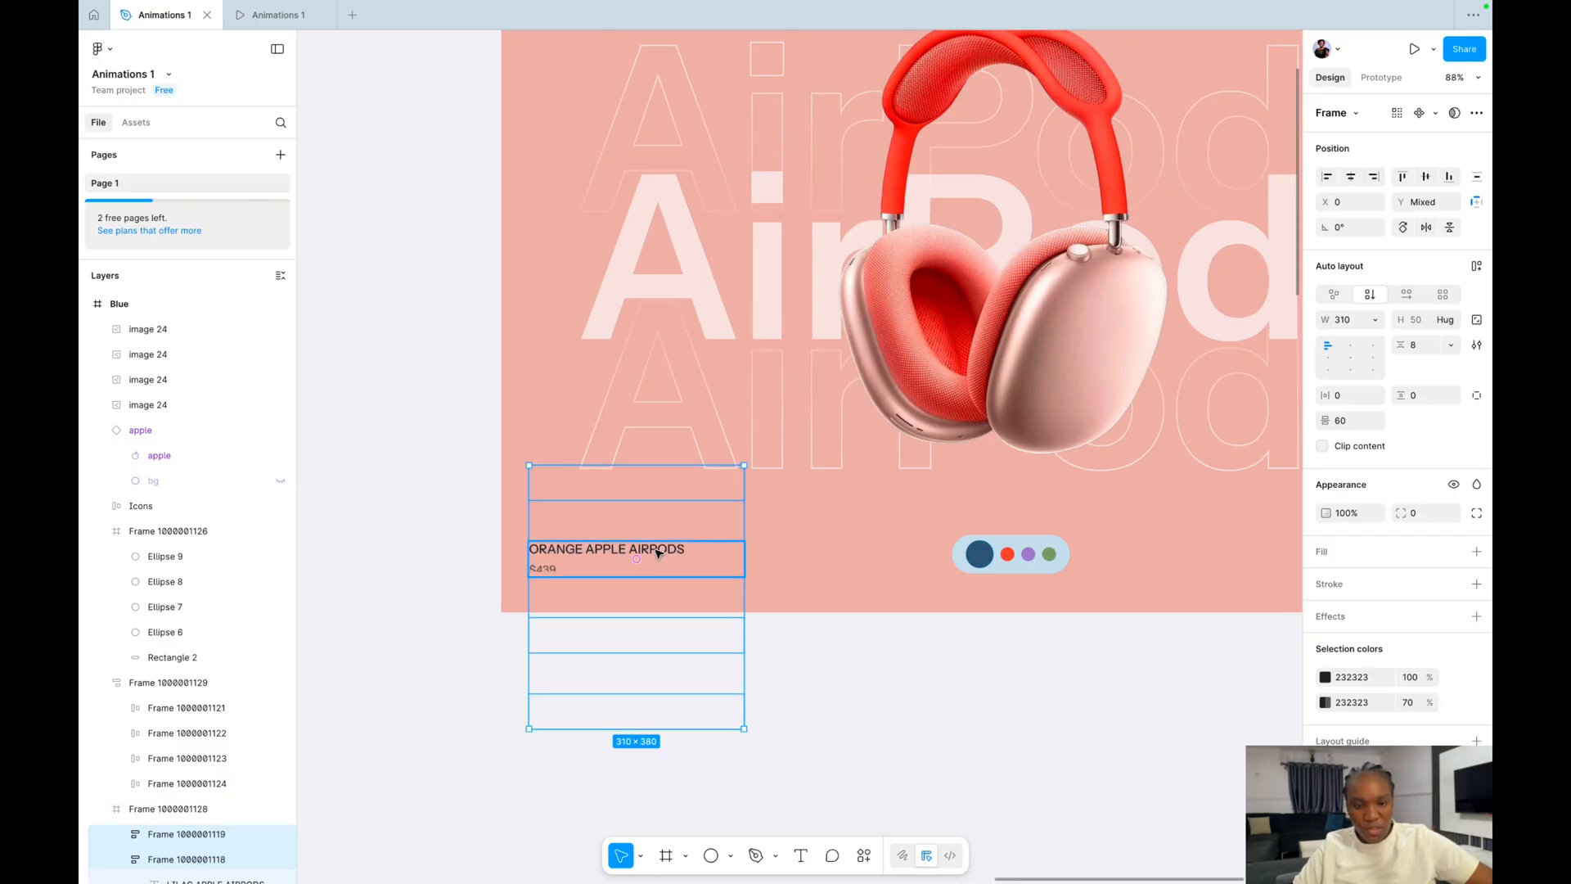
pyautogui.hotkey('shift', 'Up')
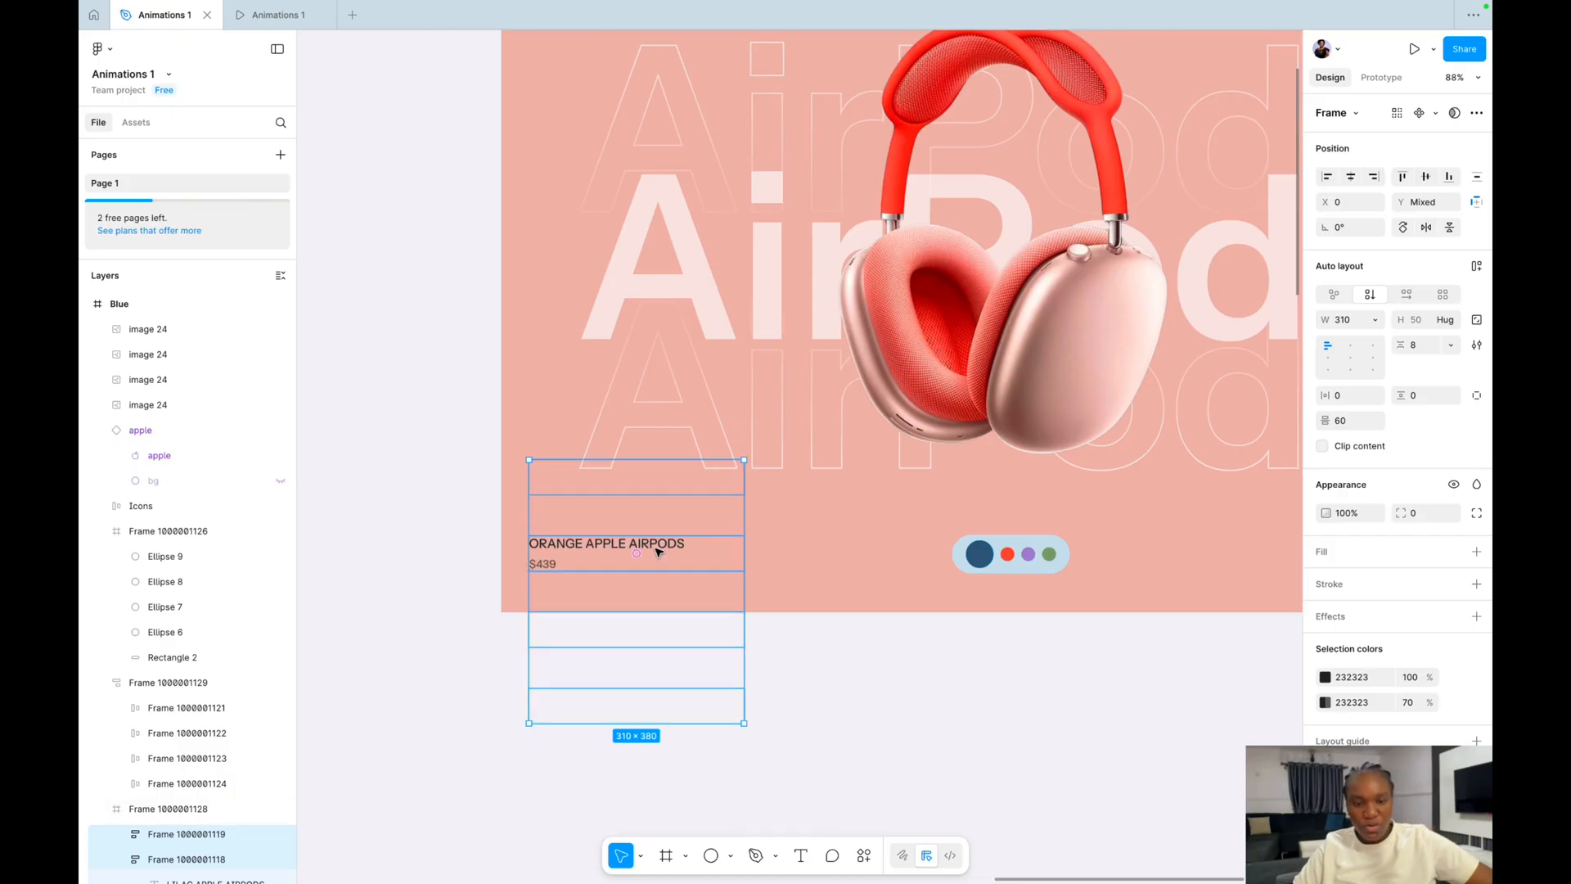
pyautogui.click(792, 660)
# Remove auto layout from the frame holding the Shop buttons in the duplicate.
pyautogui.hscroll(5, 792, 659)
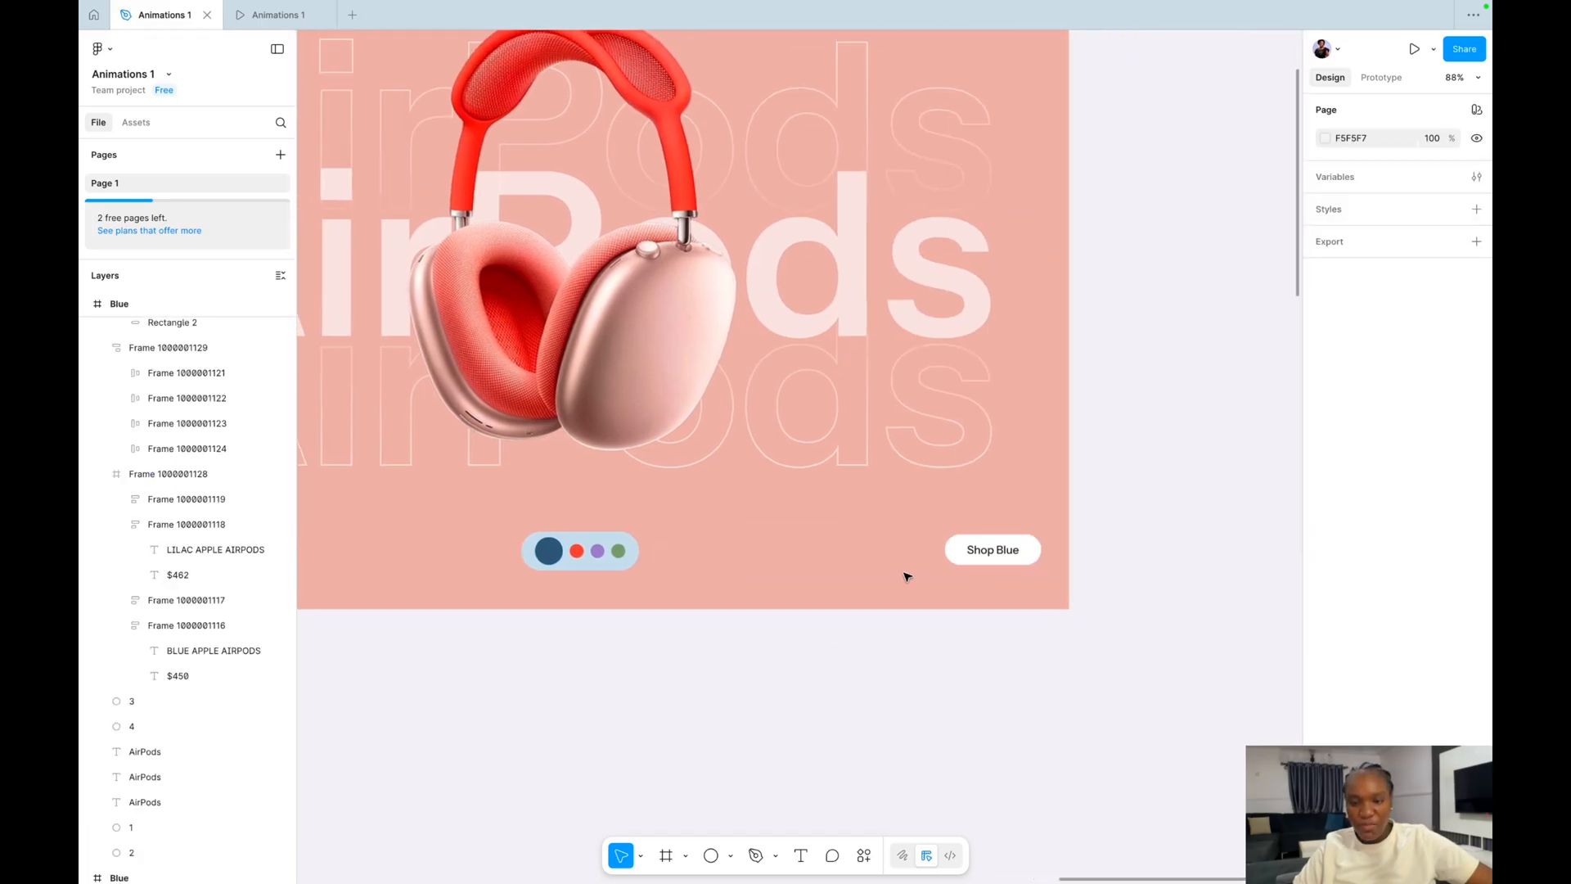
pyautogui.click(970, 555)
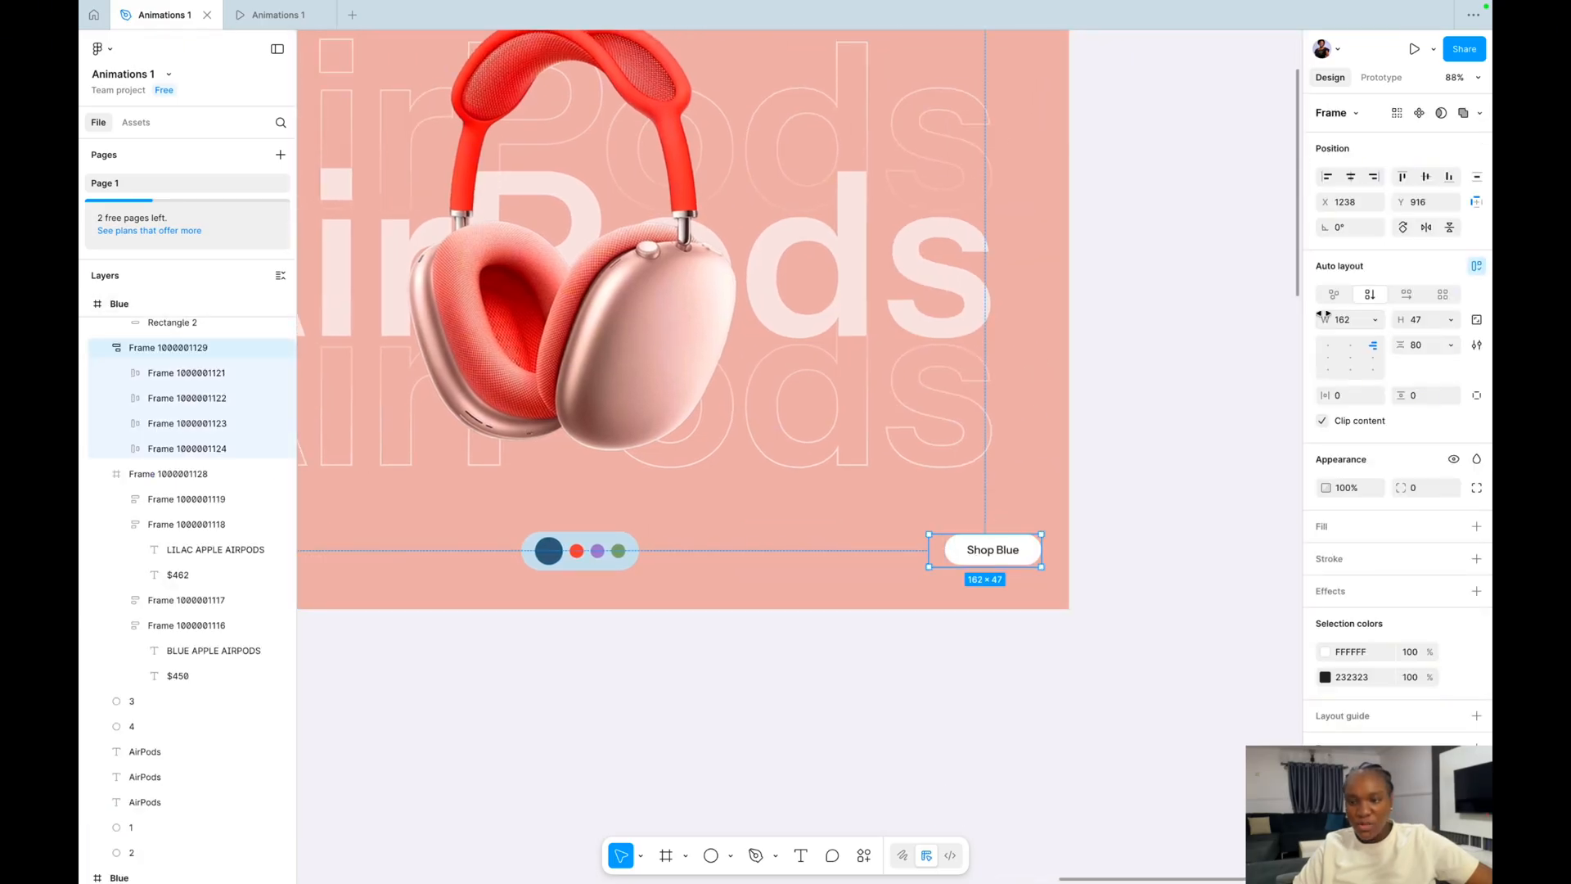
pyautogui.click(1477, 266)
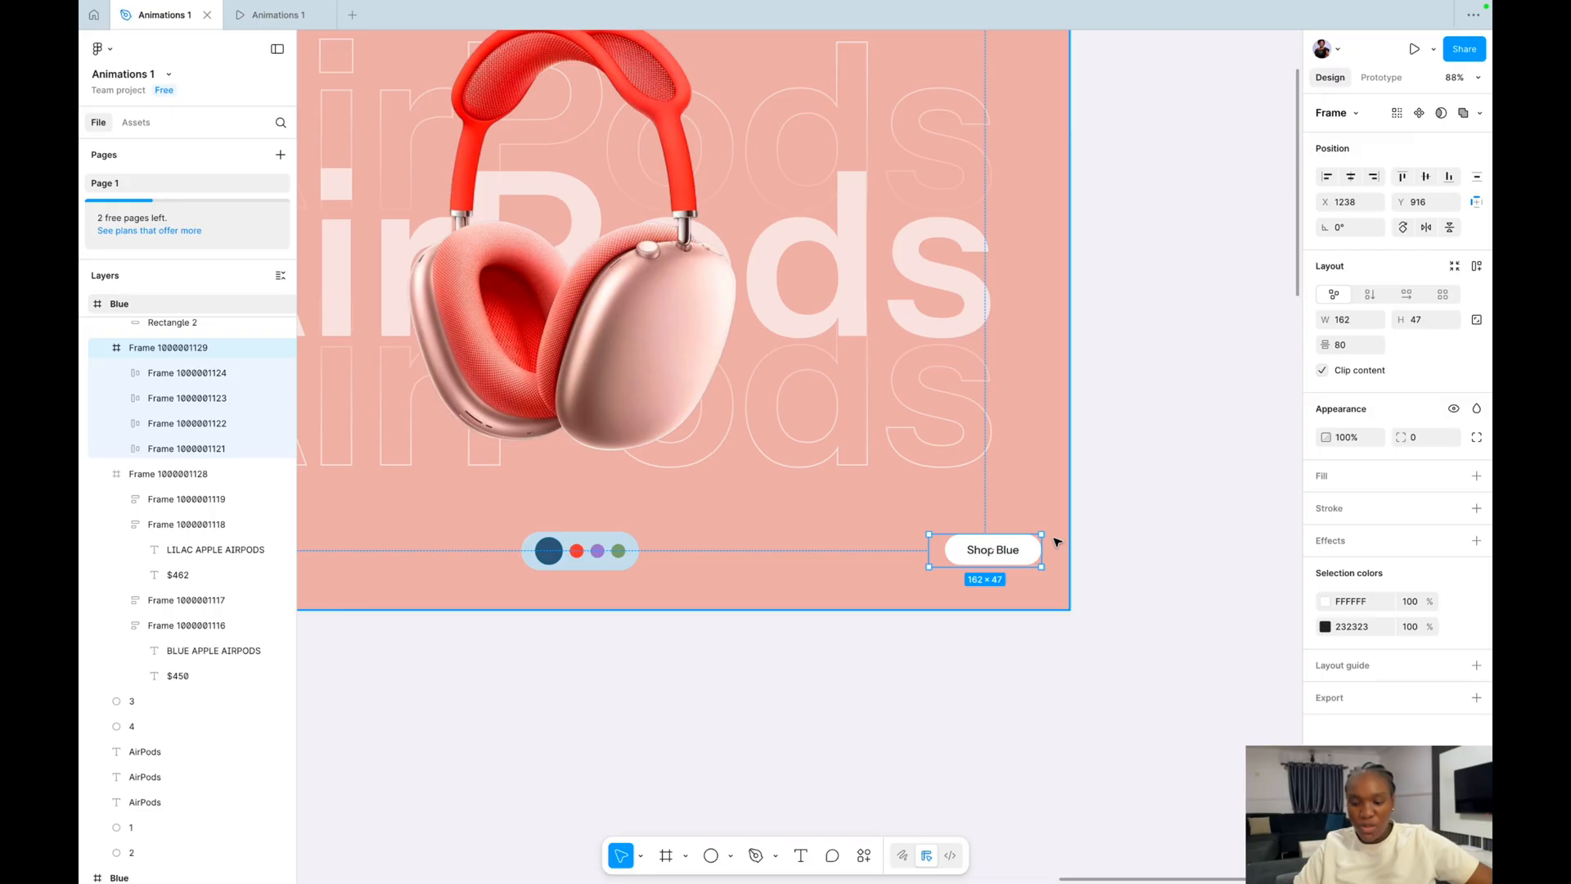
# Shift the four Shop buttons up inside their clipped frame so Shop Orange takes the place of Shop Blue.
pyautogui.press('Return')
pyautogui.moveTo(1014, 557); pyautogui.dragTo(1016, 547)
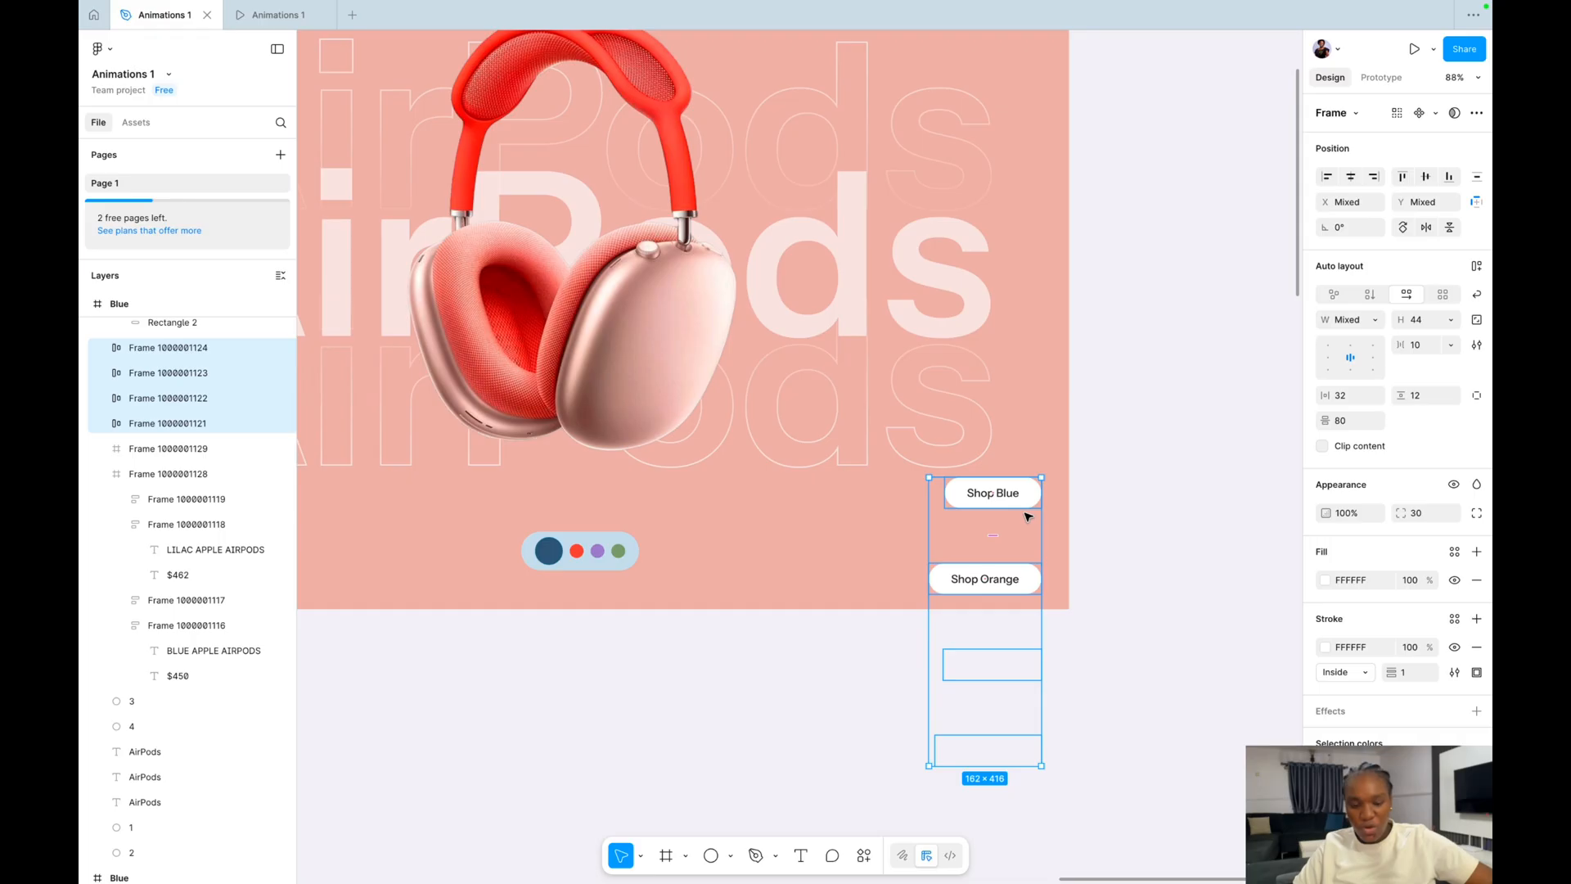
pyautogui.press('super+z')
pyautogui.moveTo(1017, 545)
pyautogui.mouseDown()
pyautogui.moveTo(1017, 562)
pyautogui.moveTo(1017, 548)
pyautogui.mouseUp()
pyautogui.click(808, 639)
pyautogui.hscroll(-5, 808, 638)
pyautogui.scroll(2, 808, 638)
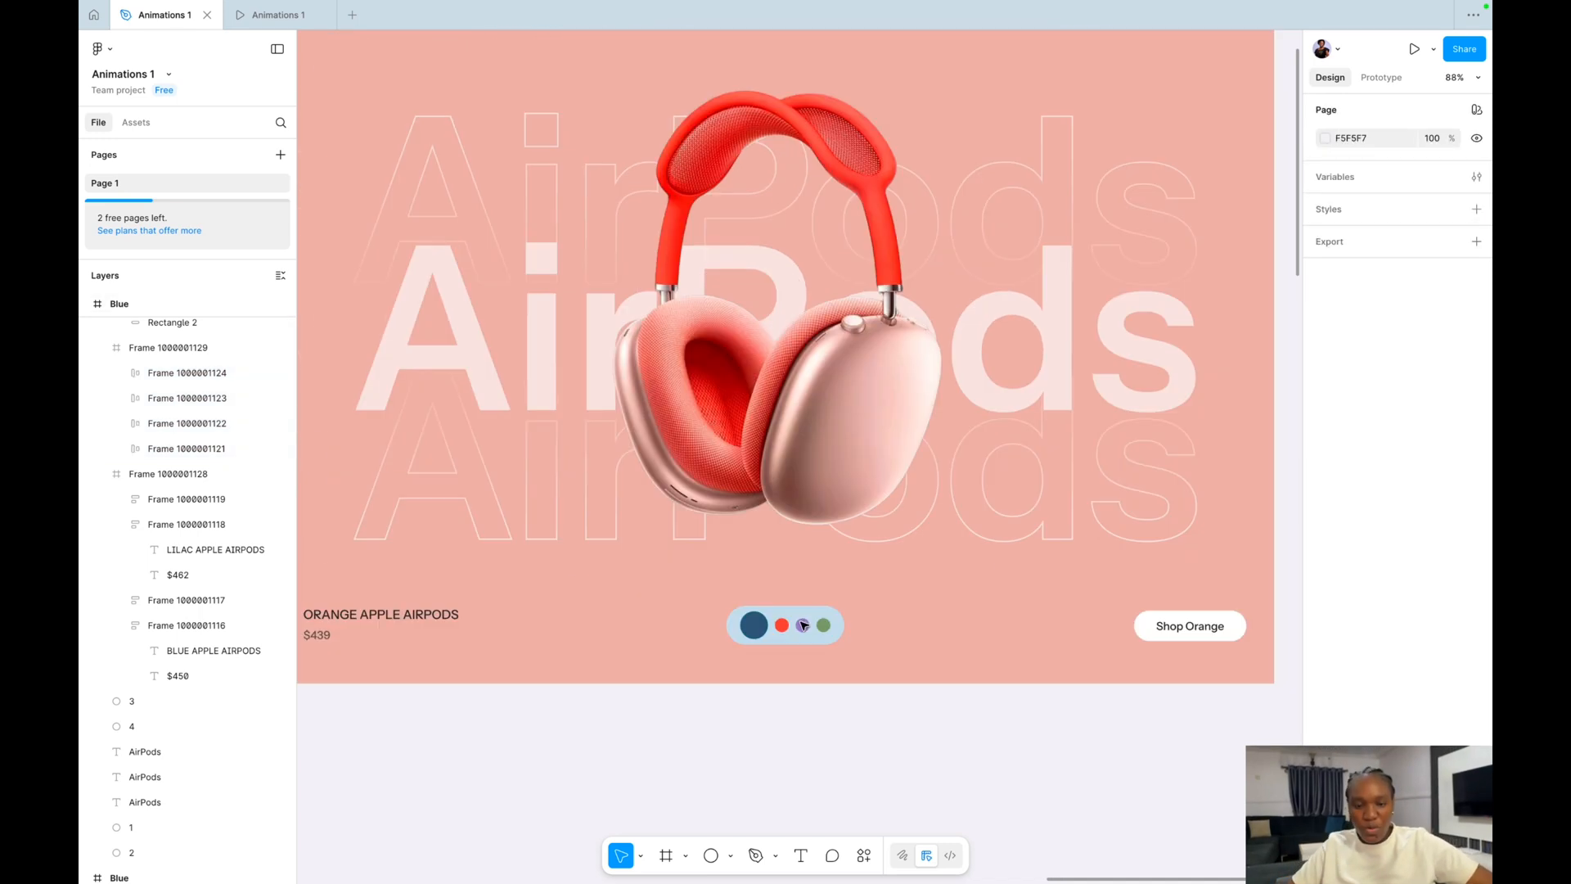
# Scale the blue colour dot down to a small swatch and enlarge the red dot to 41 × 41.
pyautogui.click(782, 626)
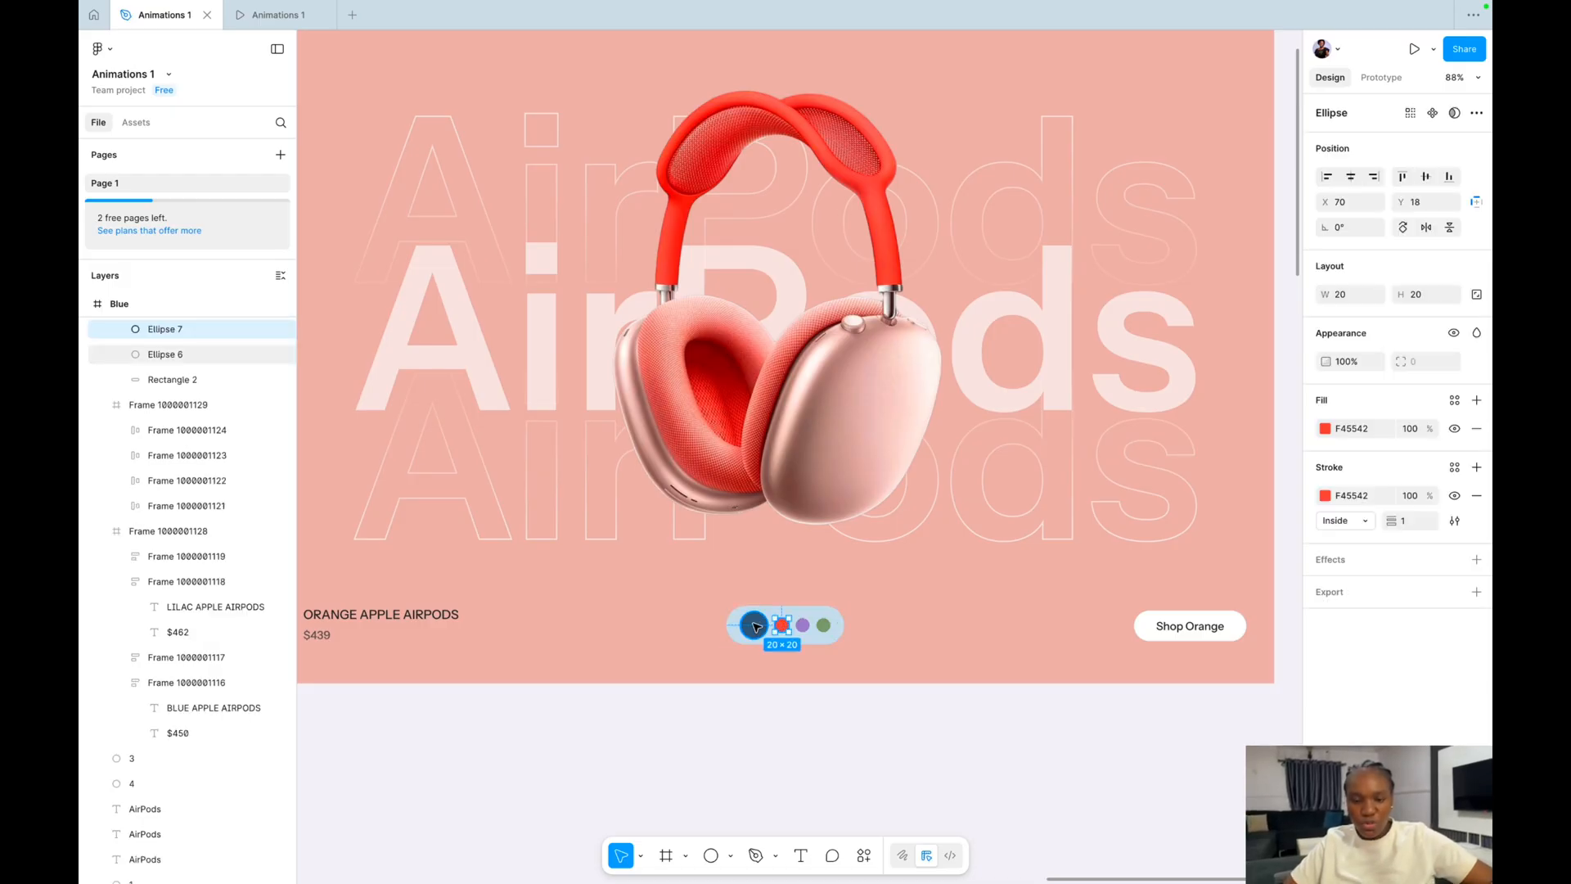
pyautogui.click(754, 626)
pyautogui.scroll(5, 755, 627)
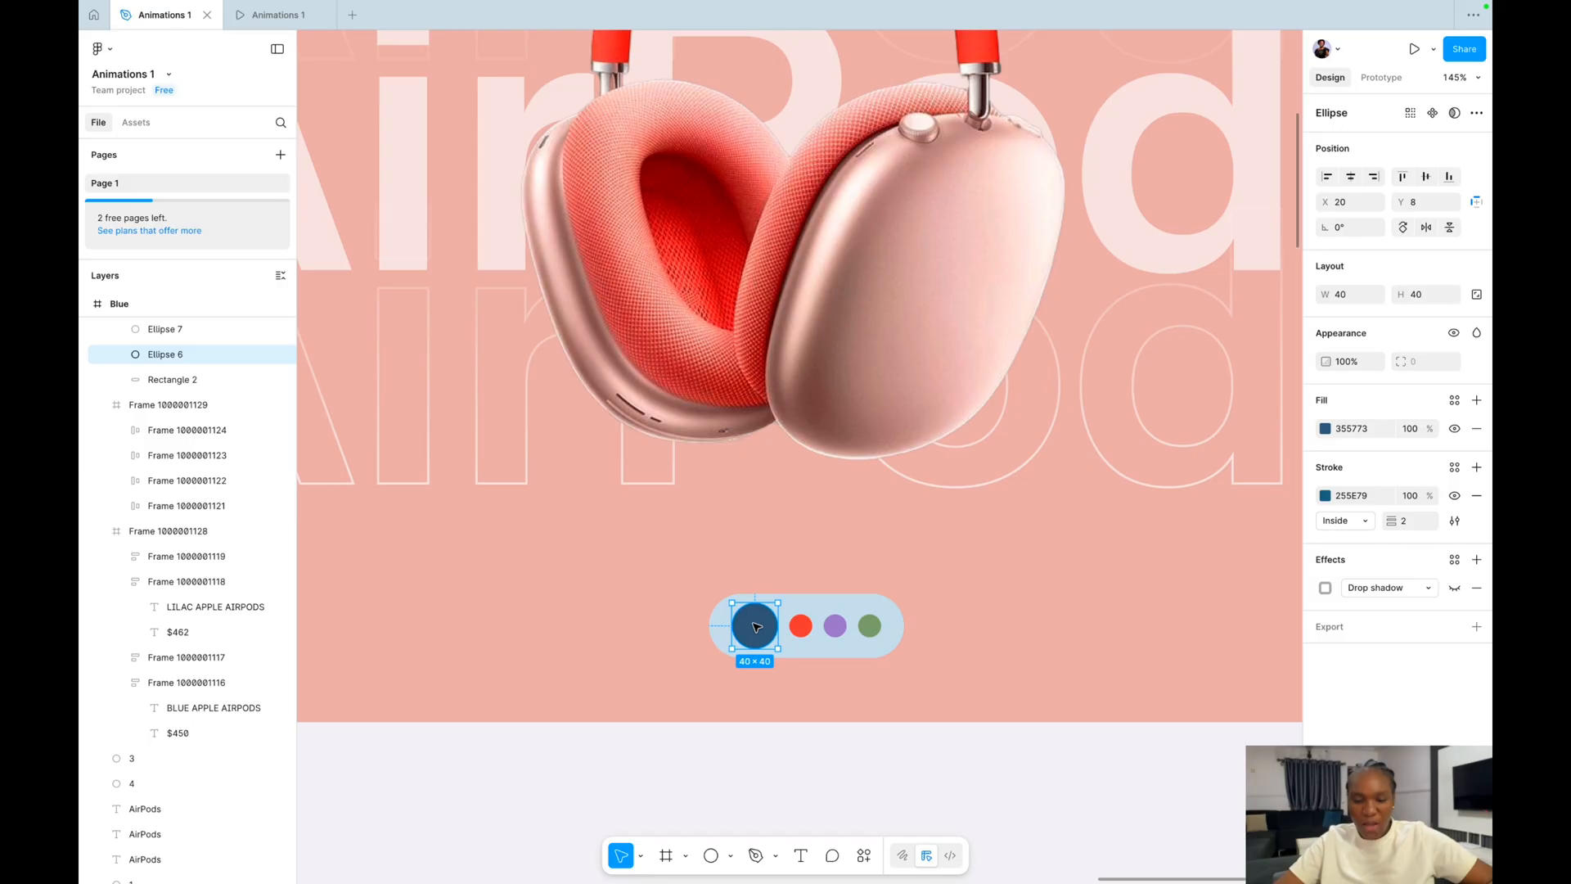
pyautogui.press('k')
pyautogui.moveTo(798, 586); pyautogui.dragTo(768, 602)
pyautogui.moveTo(769, 655); pyautogui.dragTo(797, 589)
# Set the fill hue of the rounded rectangle behind the colour dots to 6, matching the red dot's hue.
pyautogui.click(840, 630)
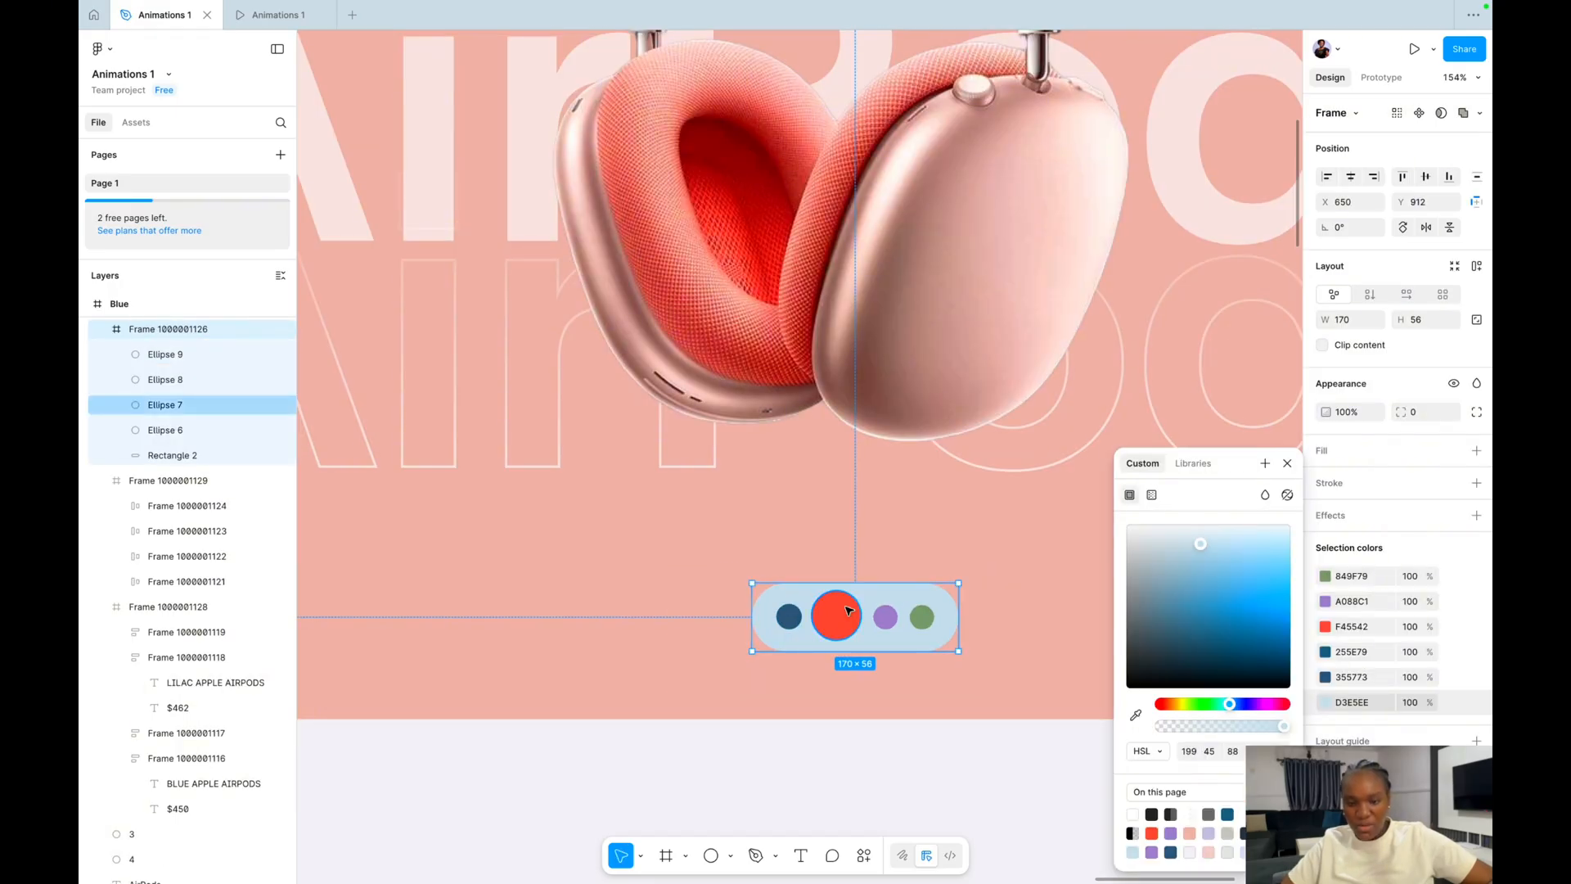
pyautogui.click(848, 610)
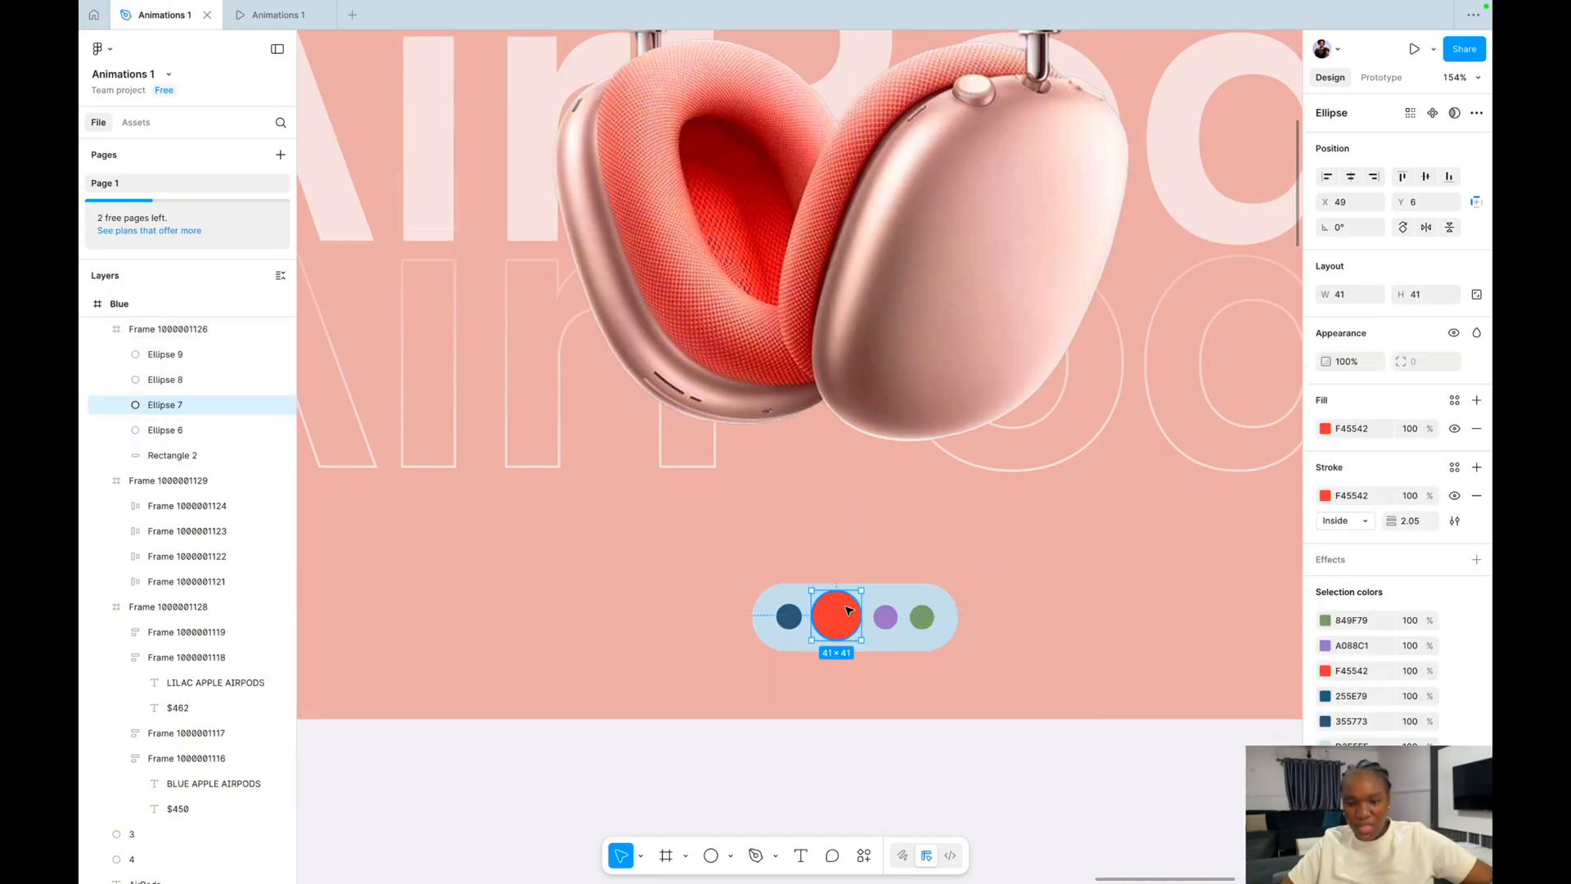
pyautogui.click(1323, 496)
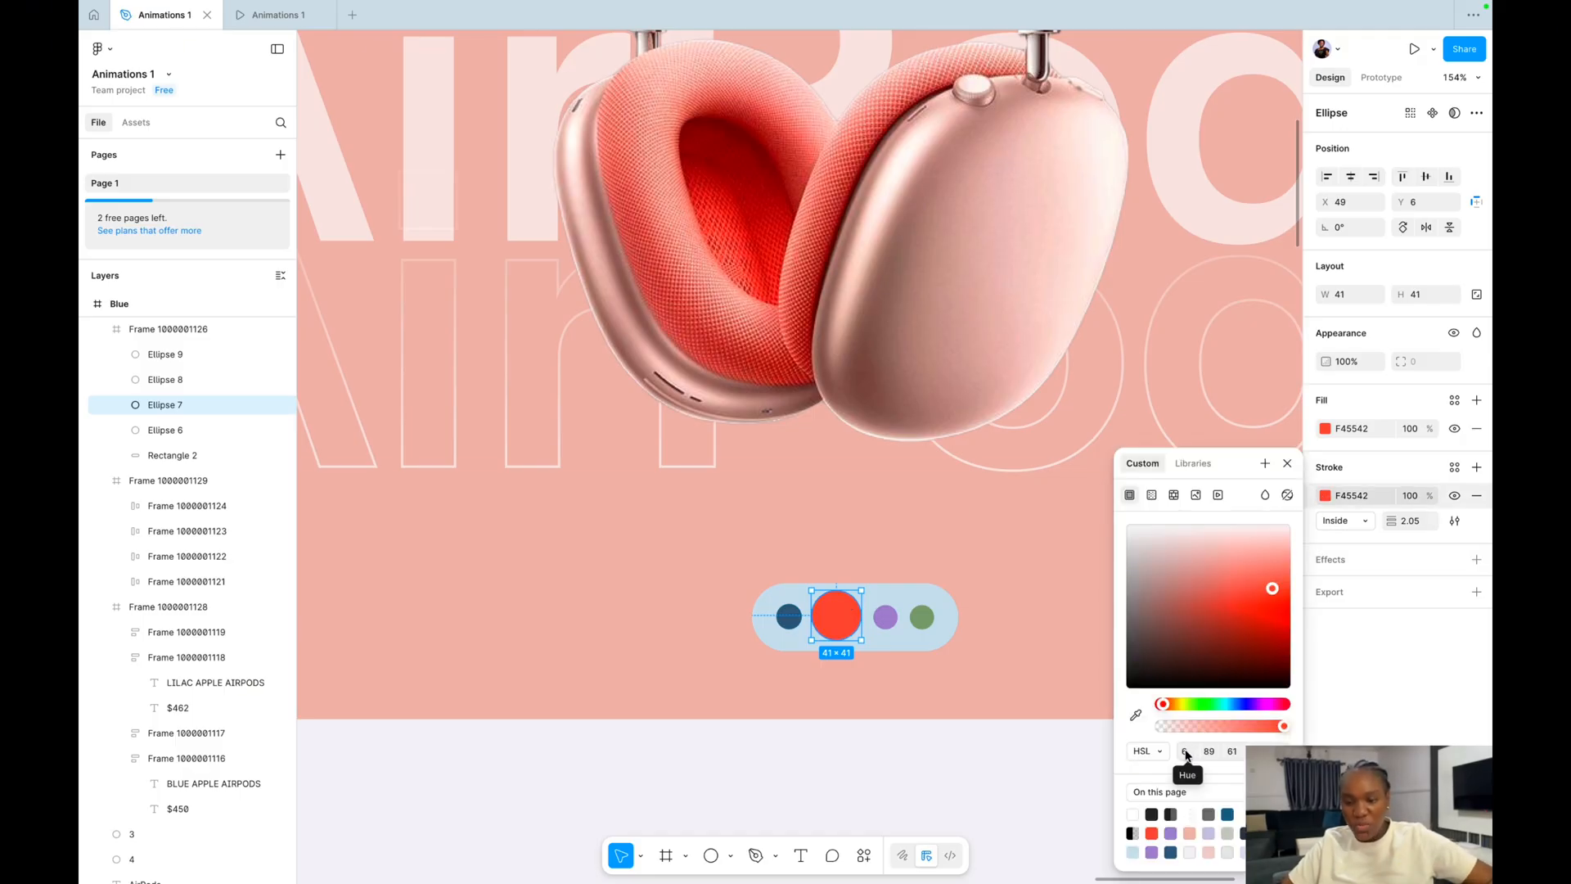
pyautogui.click(951, 630)
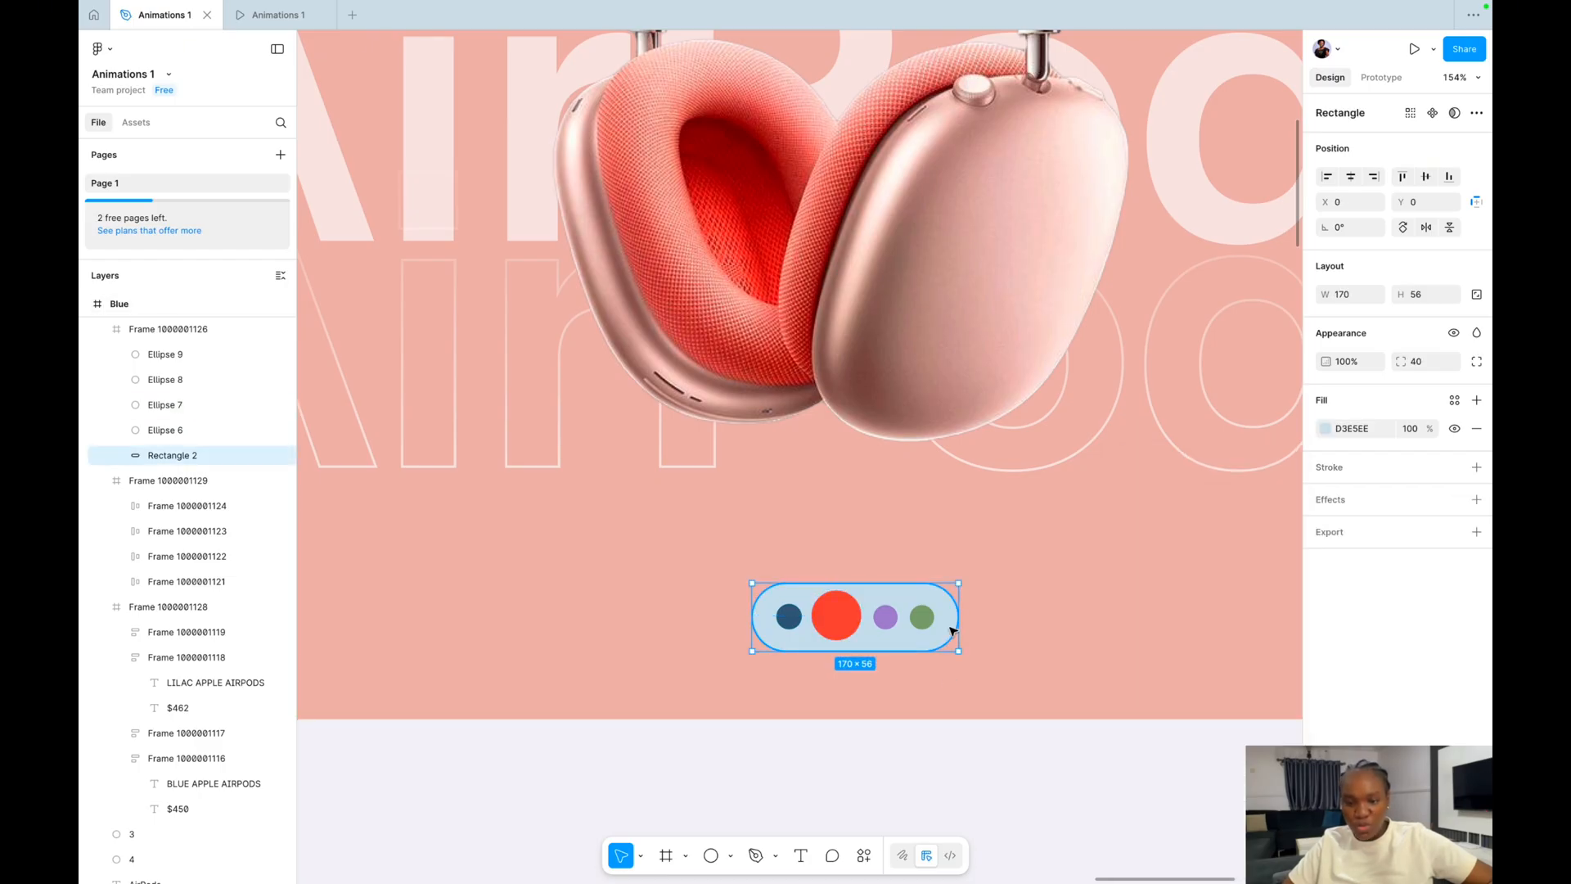
pyautogui.click(1324, 433)
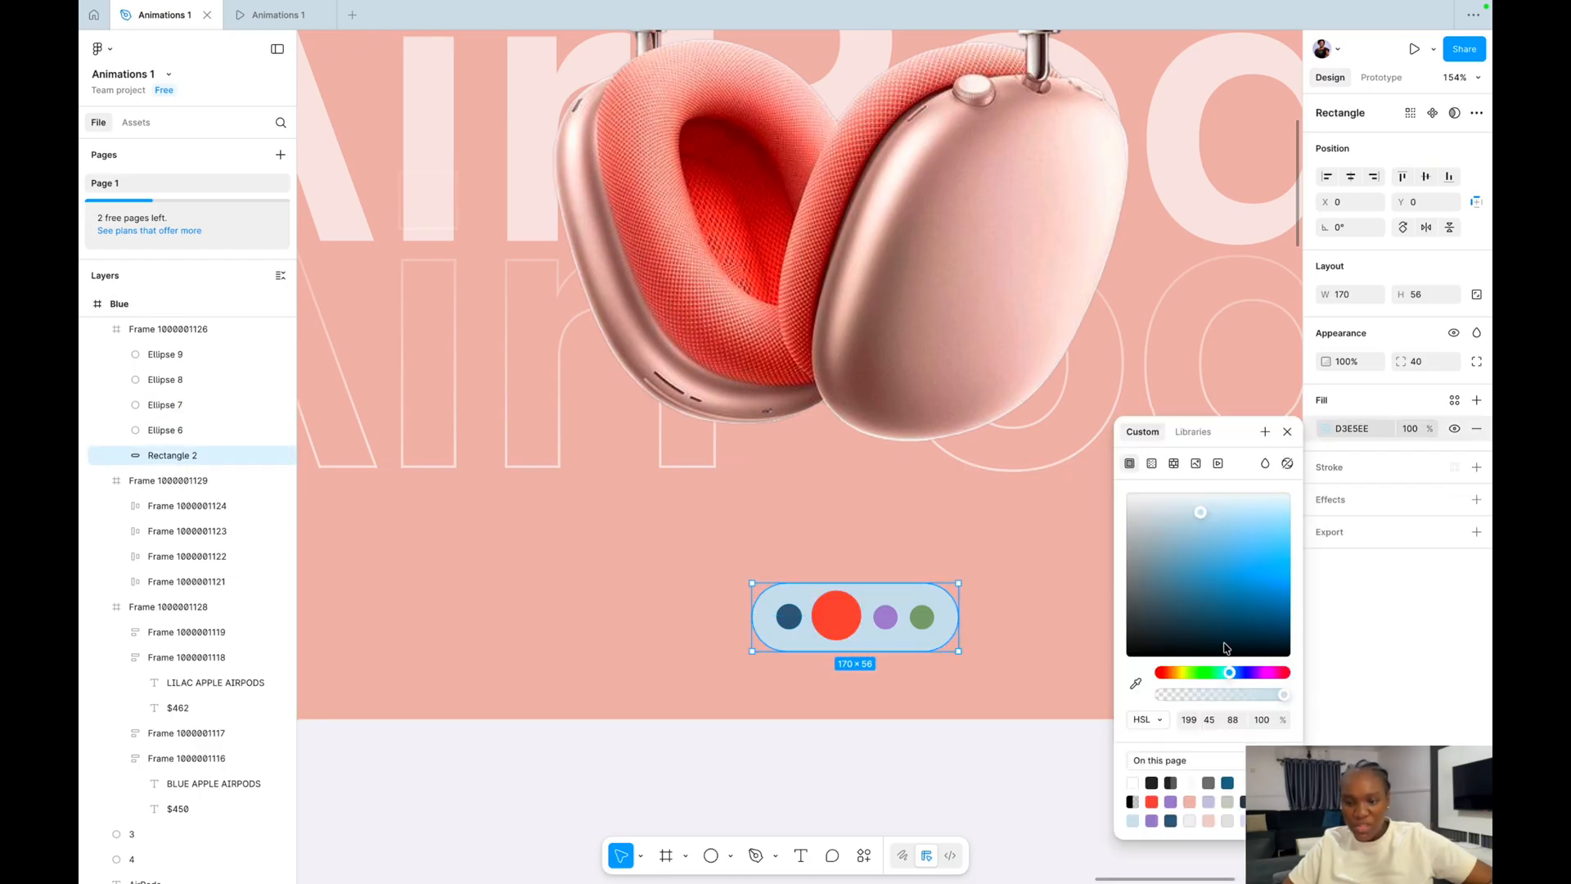
pyautogui.click(1195, 716)
pyautogui.write('6')
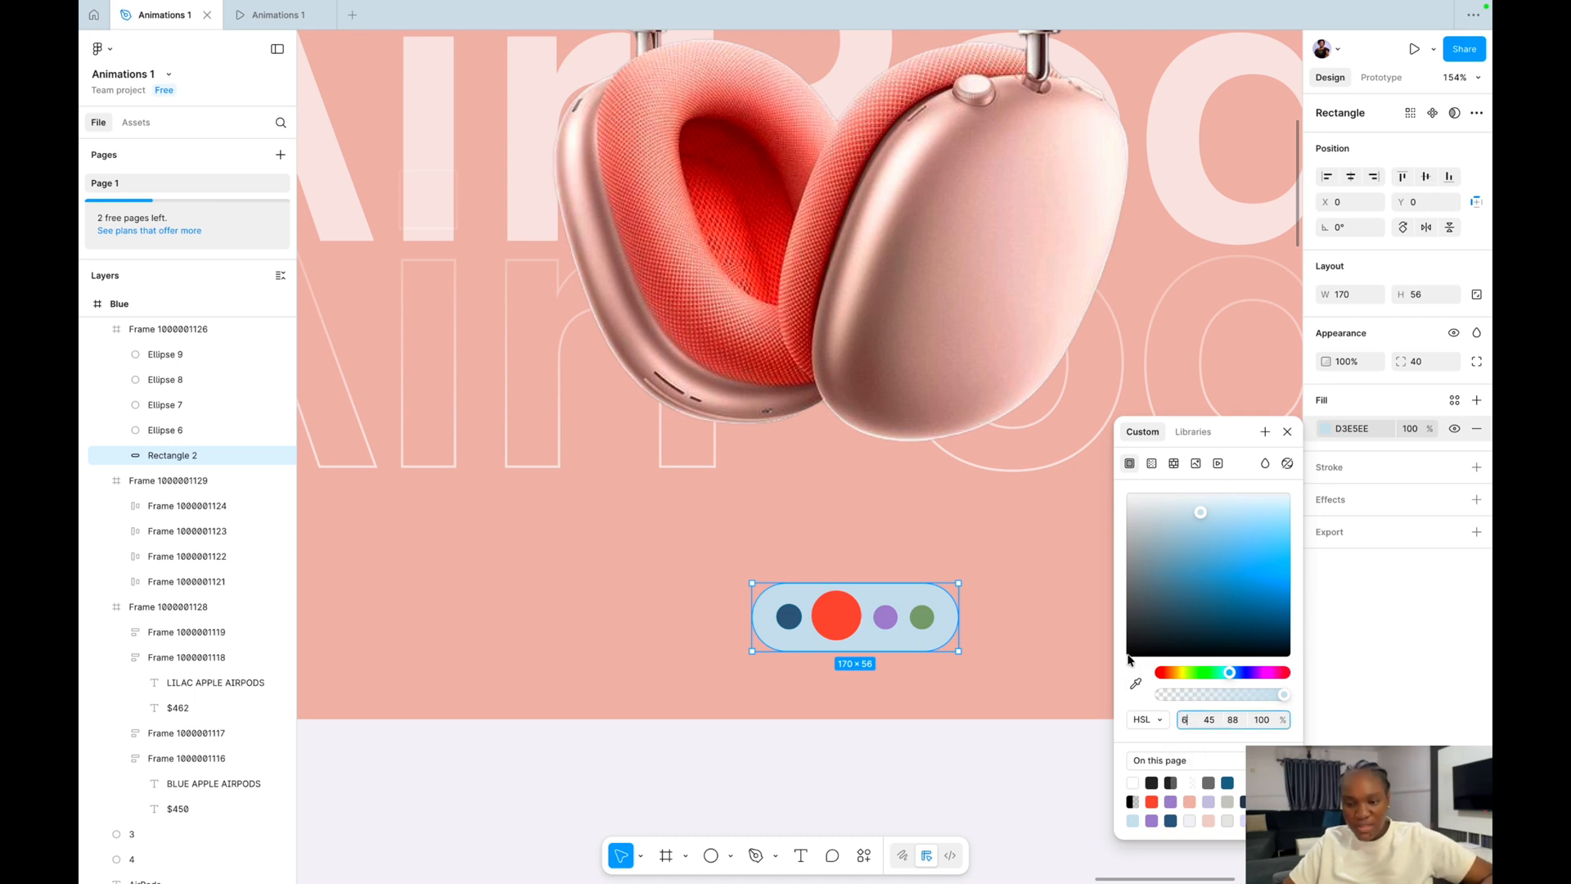
pyautogui.press('Return')
pyautogui.click(921, 673)
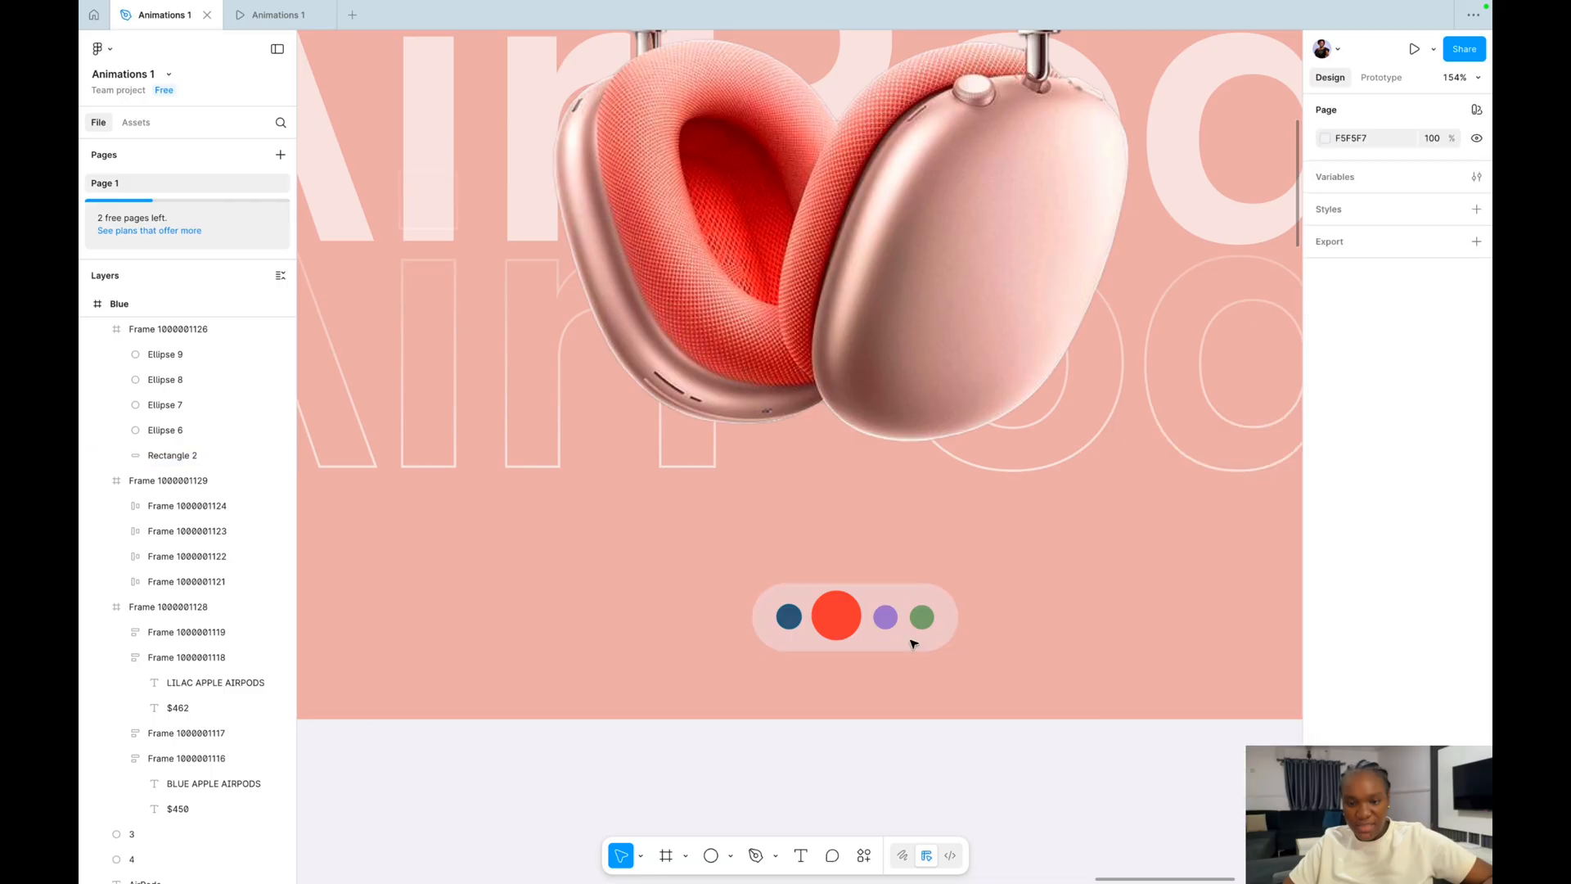
pyautogui.scroll(-10, 906, 597)
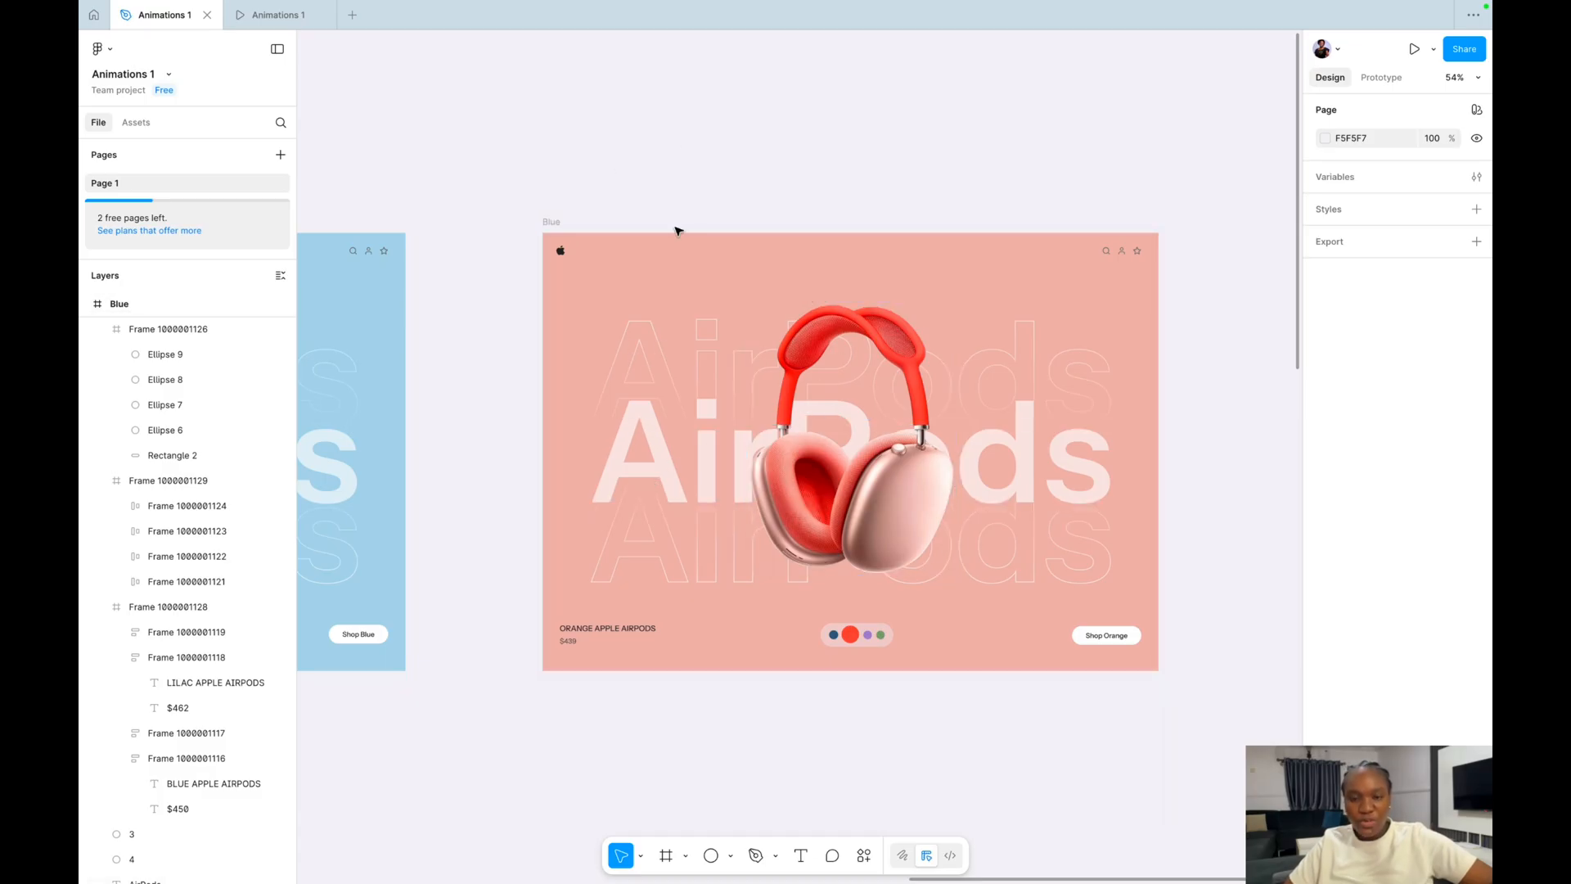
pyautogui.scroll(-5, 556, 221)
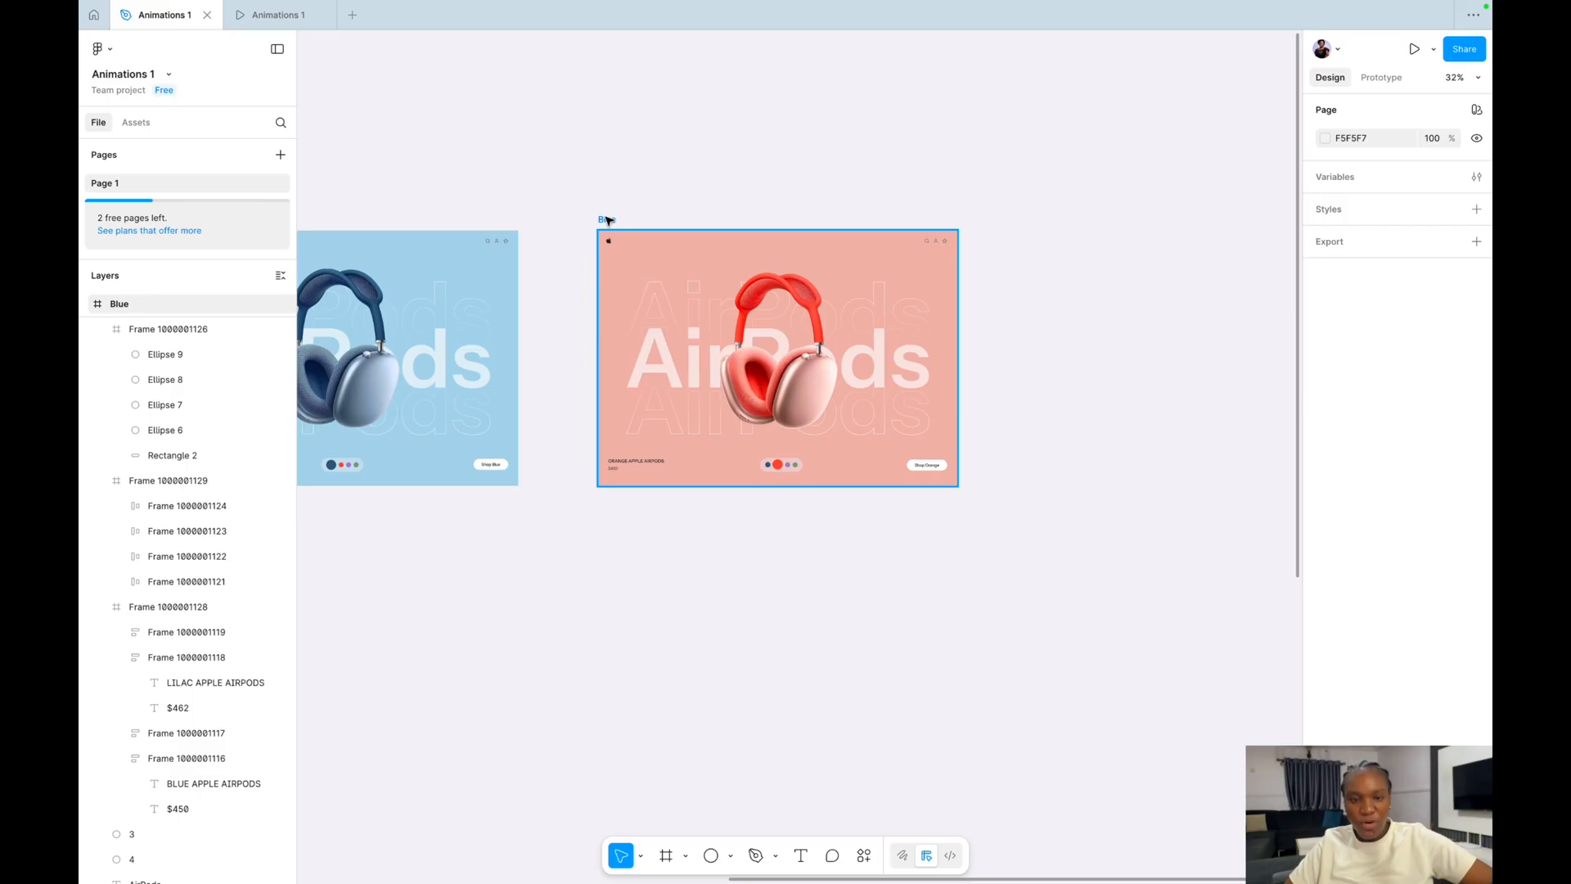
# Duplicate the orange variant frame into the empty space beside it and rename the original frame Orange.
pyautogui.click(607, 220)
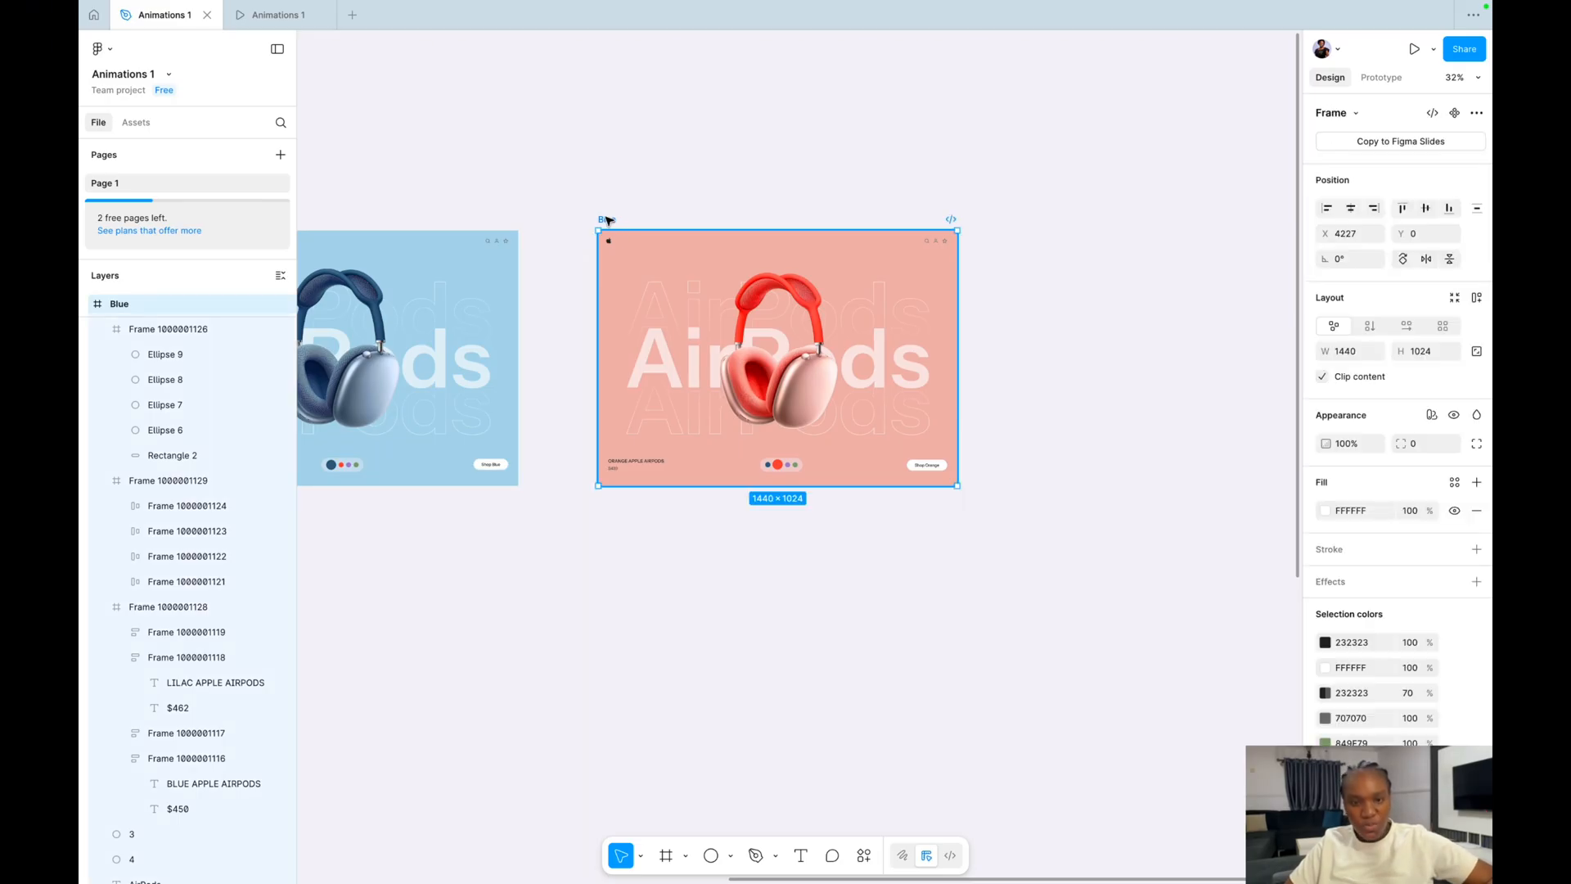
pyautogui.moveTo(609, 220); pyautogui.dragTo(1015, 221)
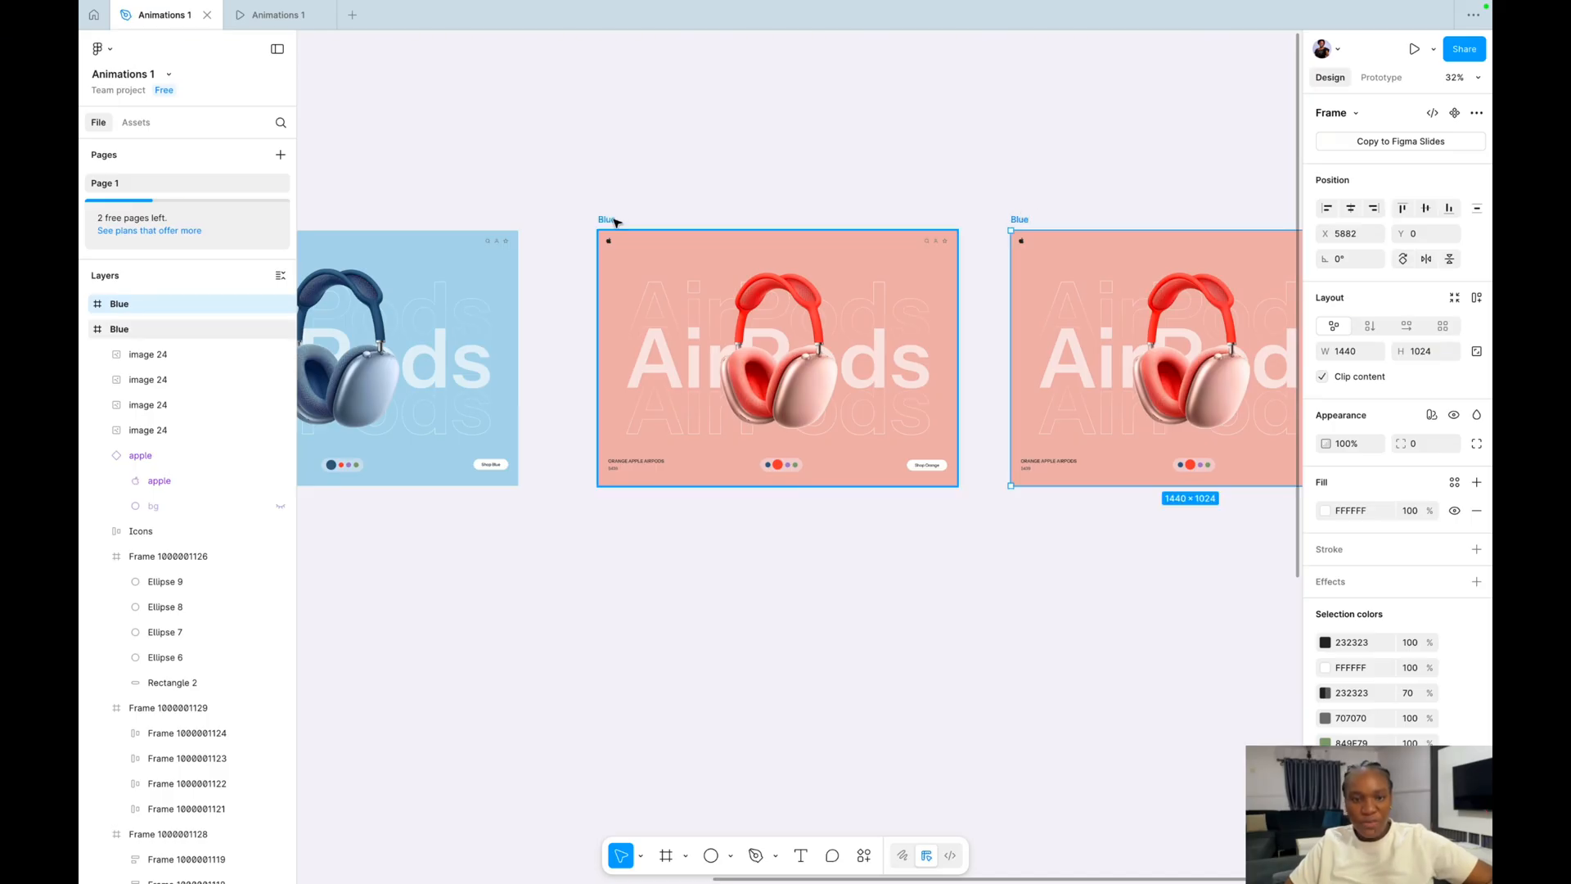
pyautogui.click(616, 221)
pyautogui.doubleClick(615, 221)
pyautogui.write('Orange')
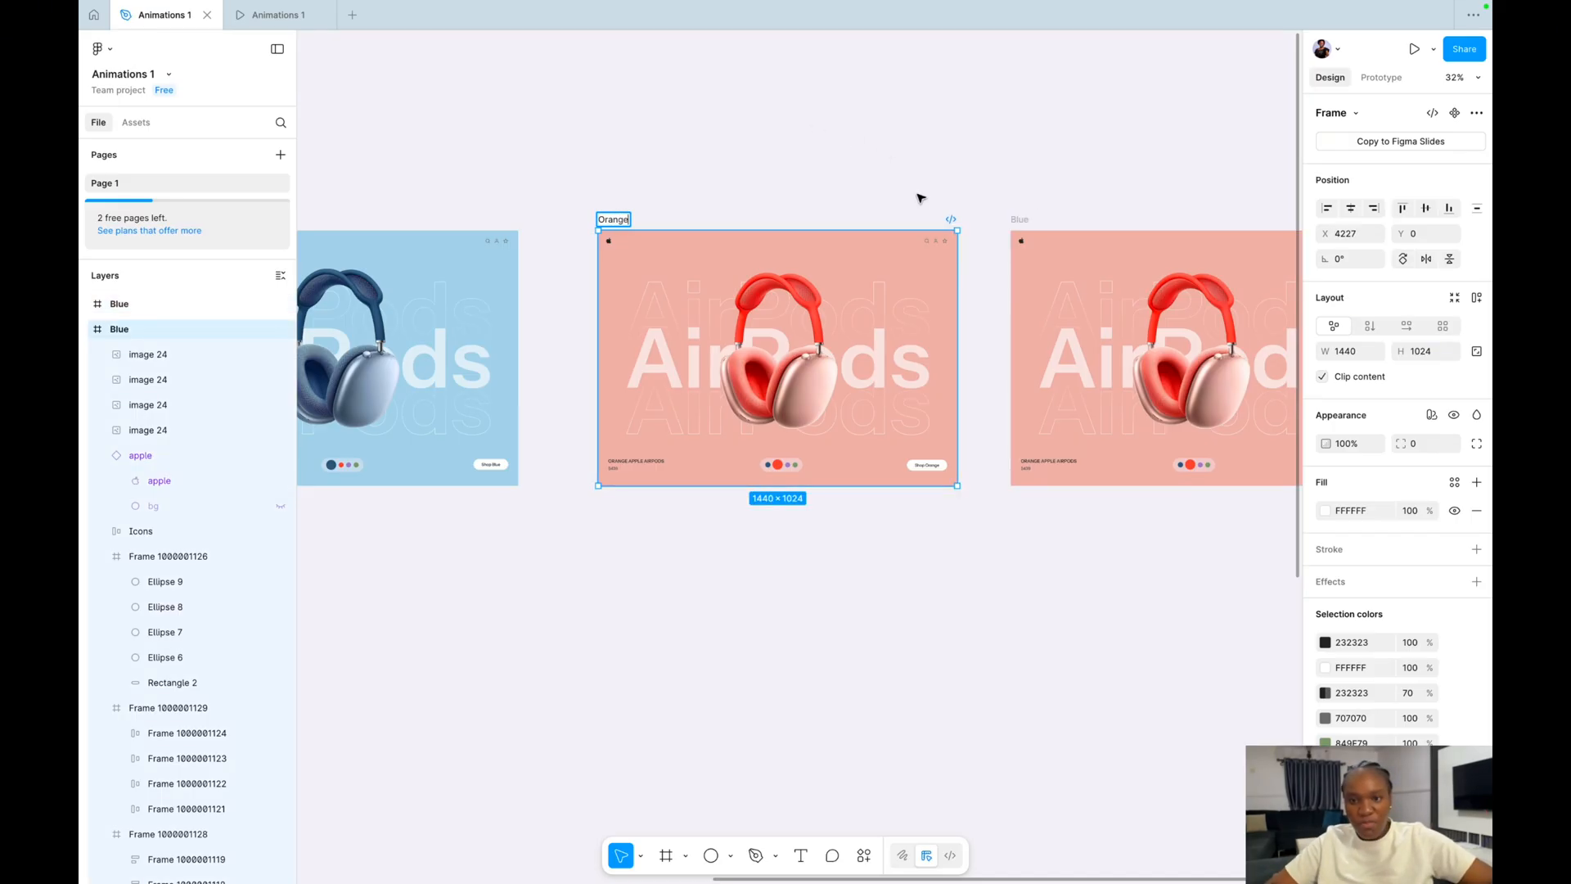
pyautogui.click(1022, 204)
# Rename the duplicated frame as Lilac.
pyautogui.click(1018, 221)
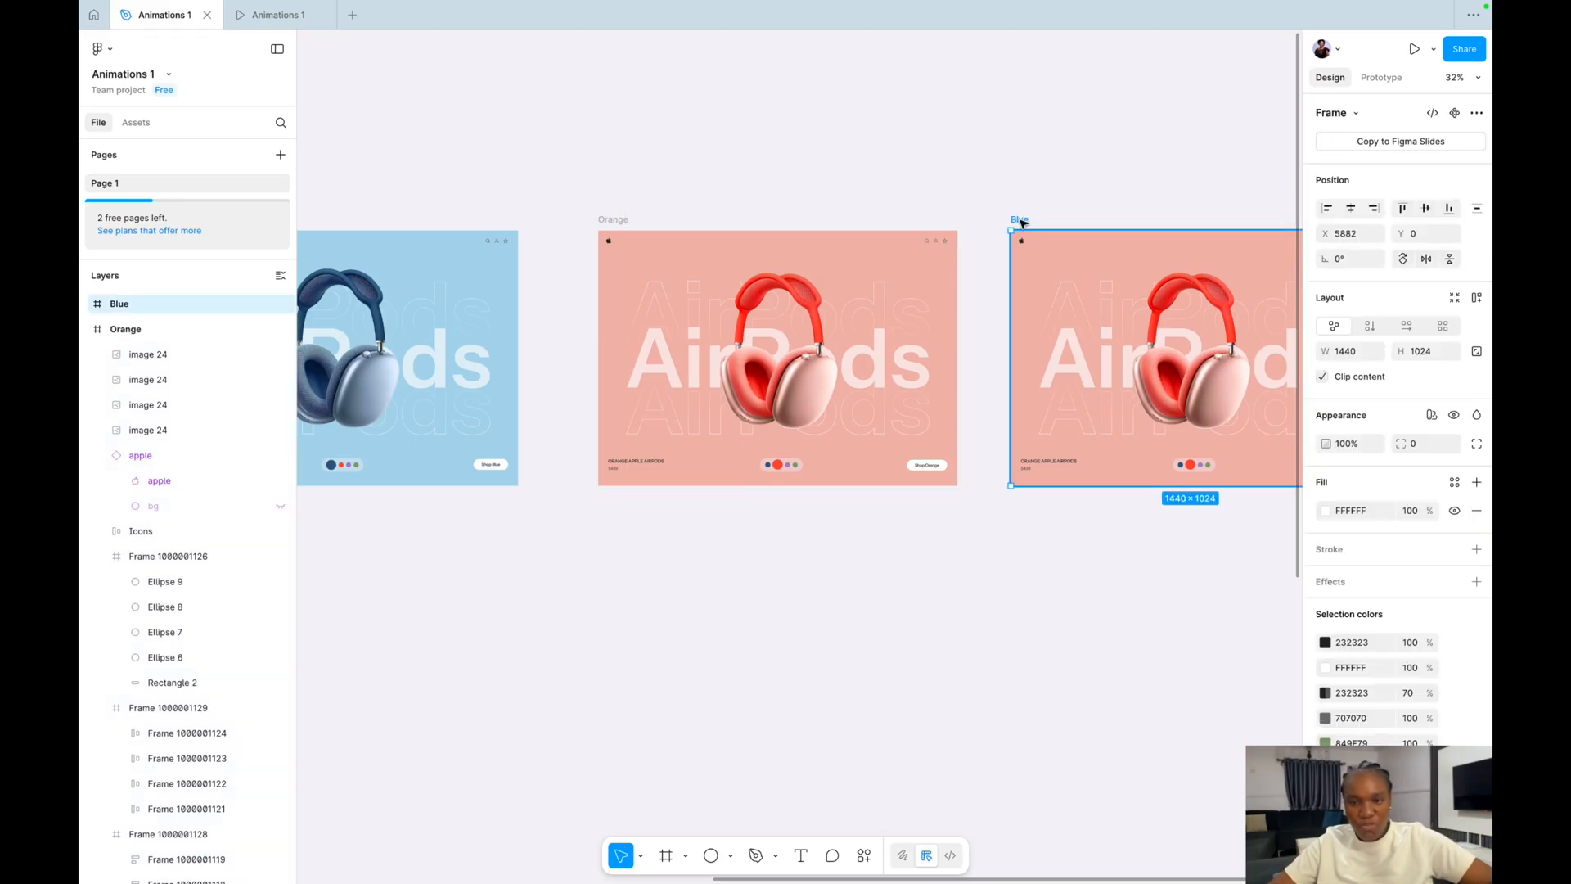
pyautogui.doubleClick(1021, 223)
pyautogui.write('Lilac')
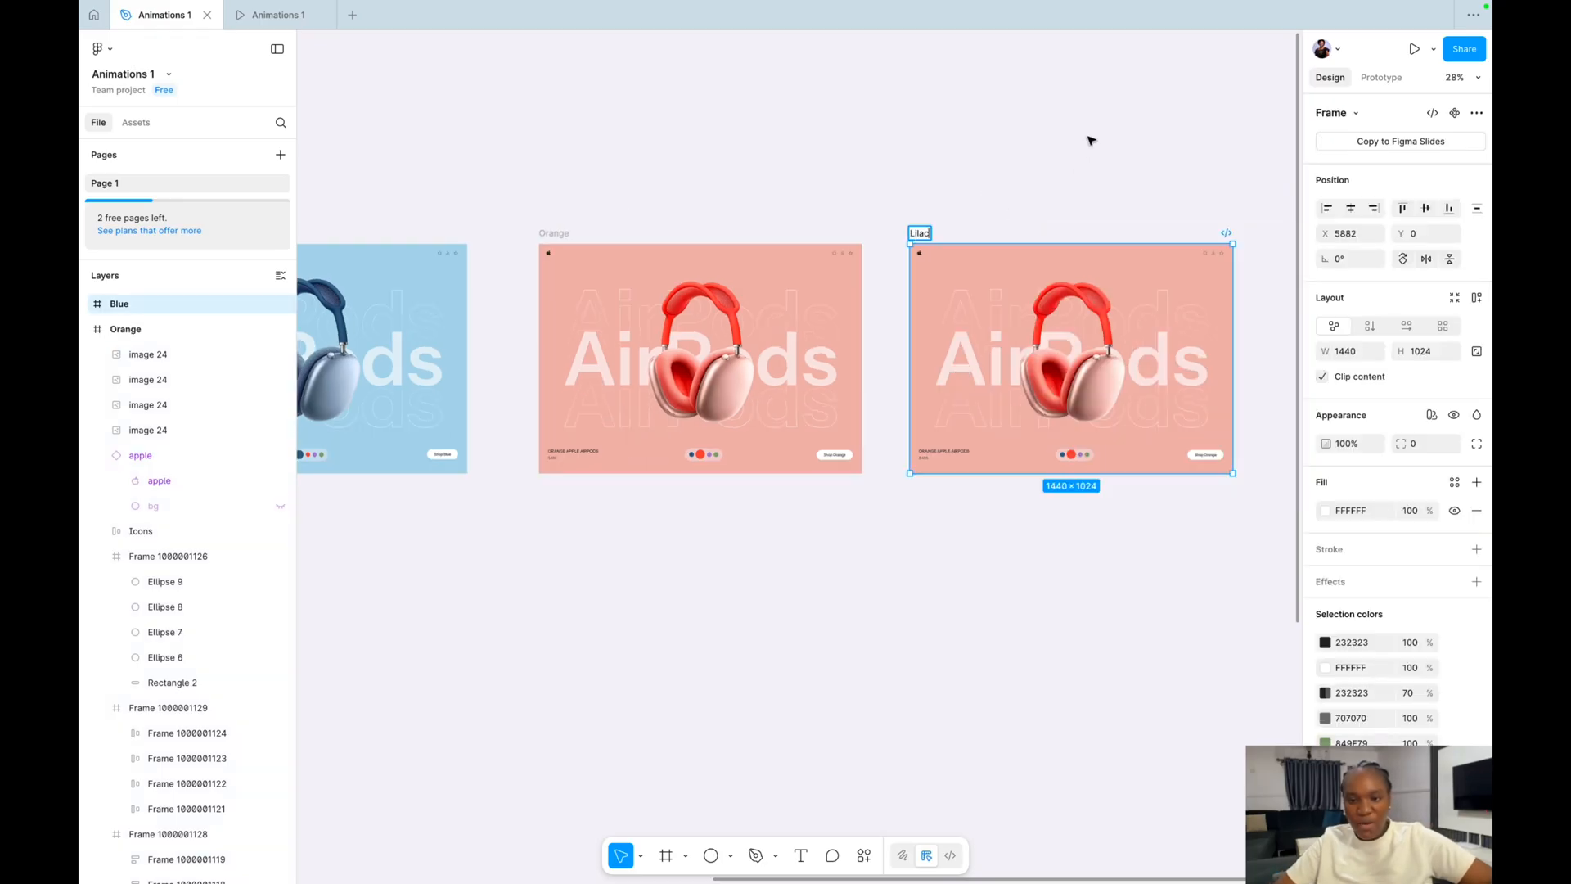
pyautogui.click(1091, 141)
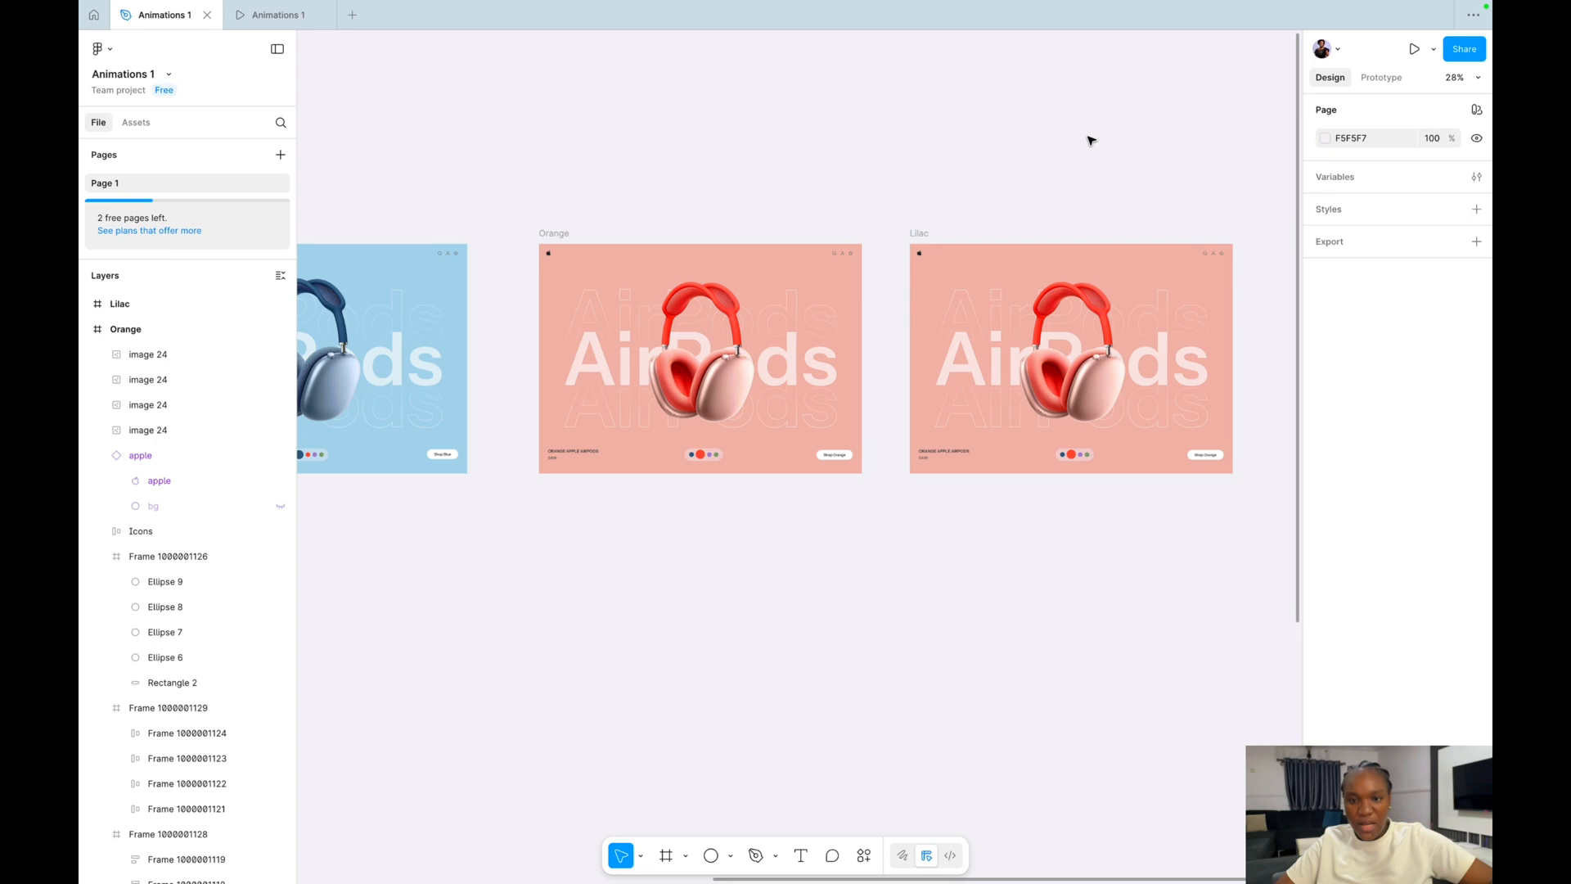
# Scale the transparent lilac circle (layer 3) below the Lilac frame's header icons up to 2085 × 2085.
pyautogui.hscroll(5, 891, 246)
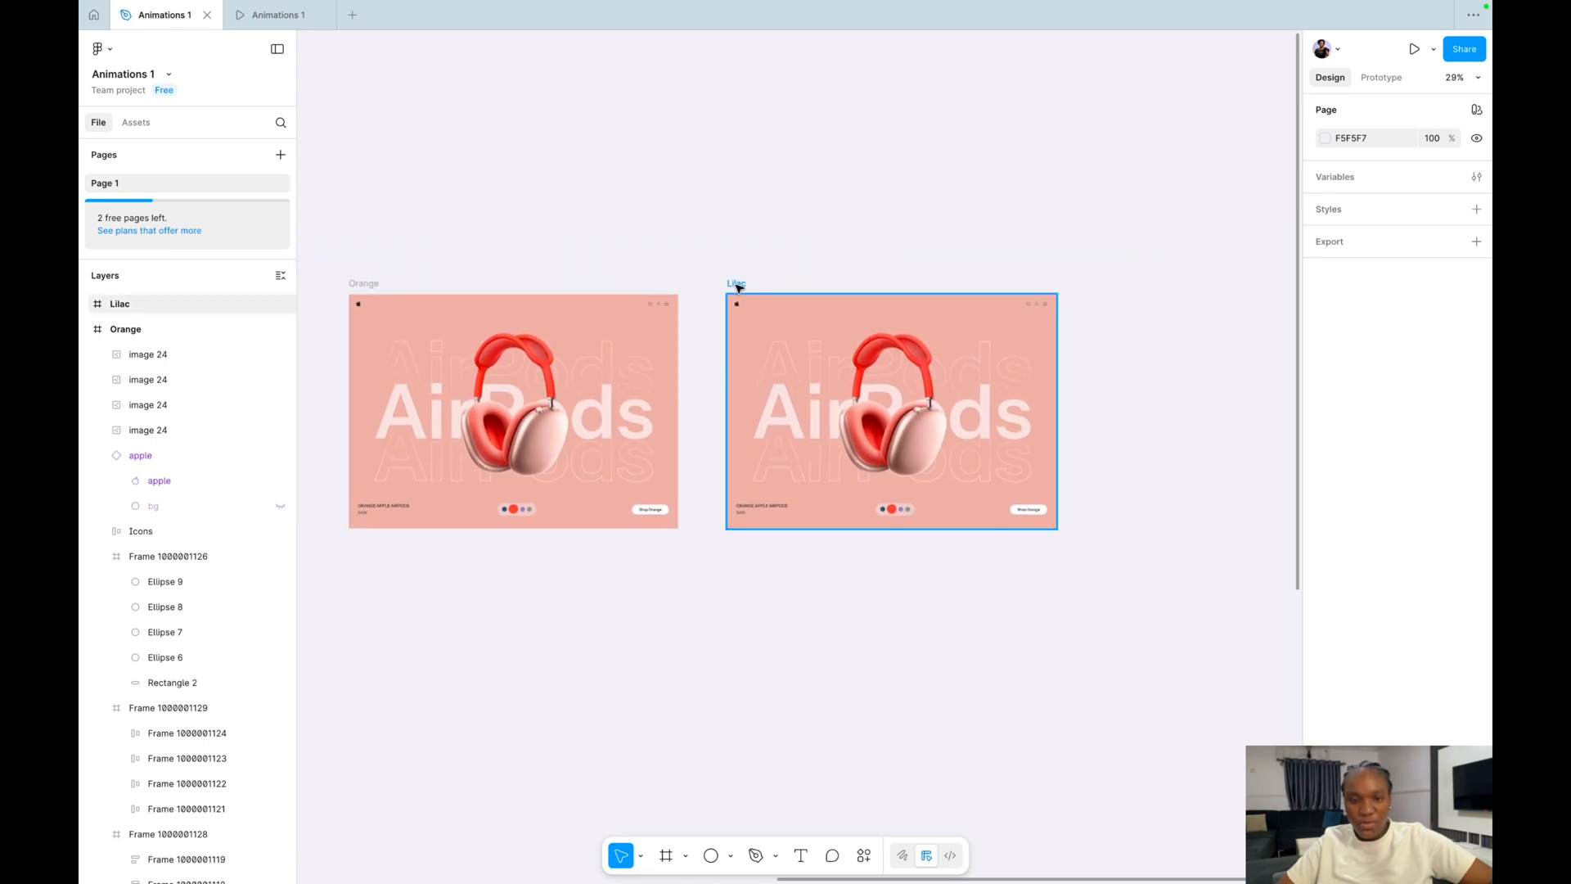
pyautogui.click(737, 287)
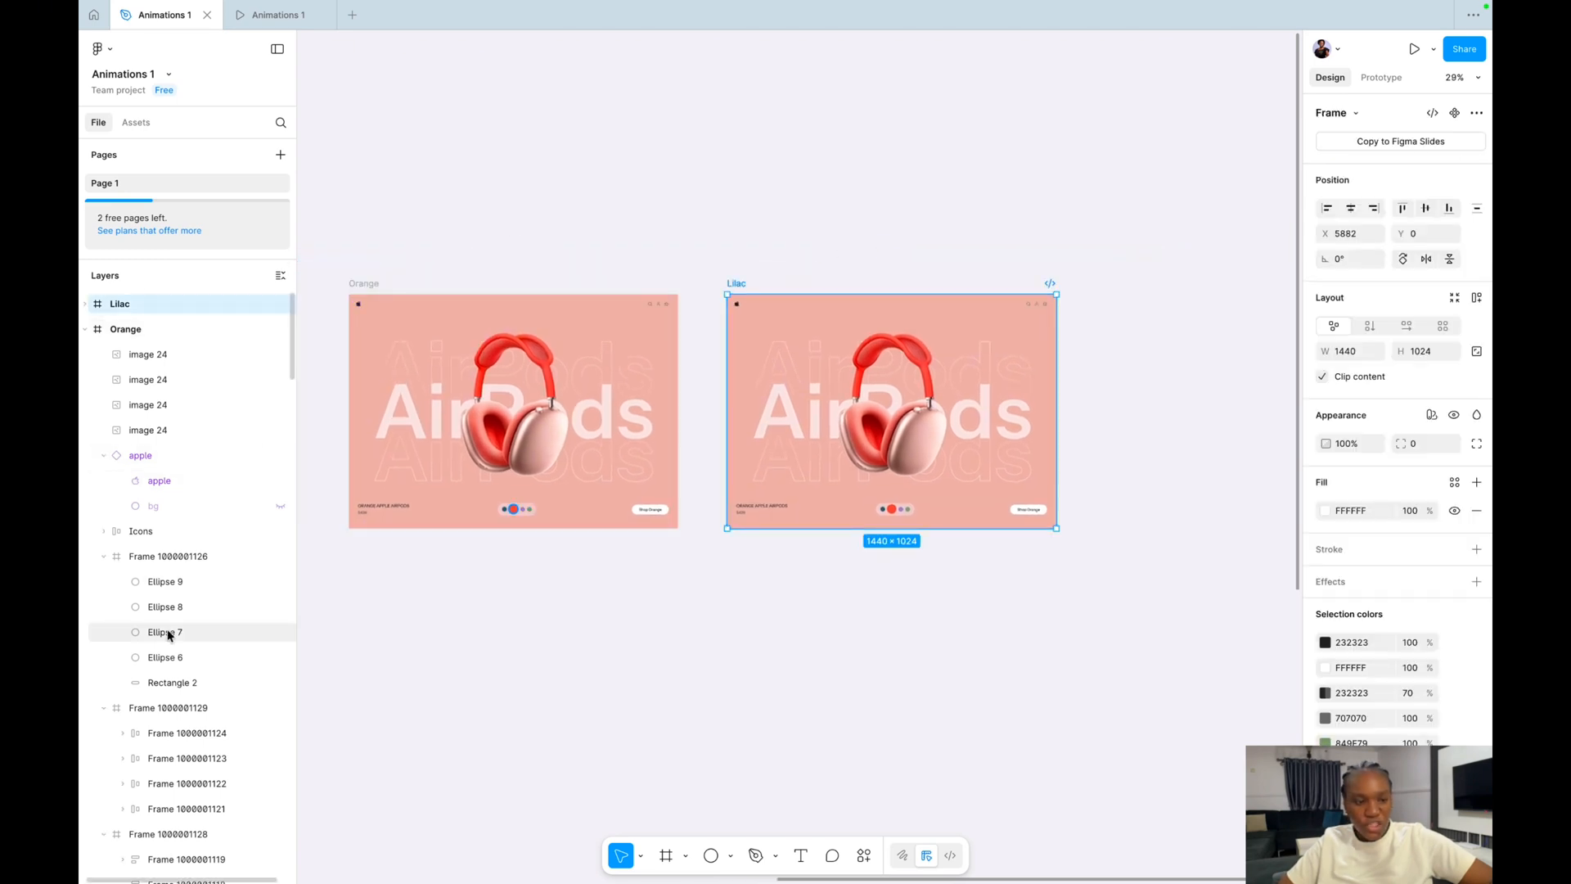
pyautogui.scroll(-3, 209, 647)
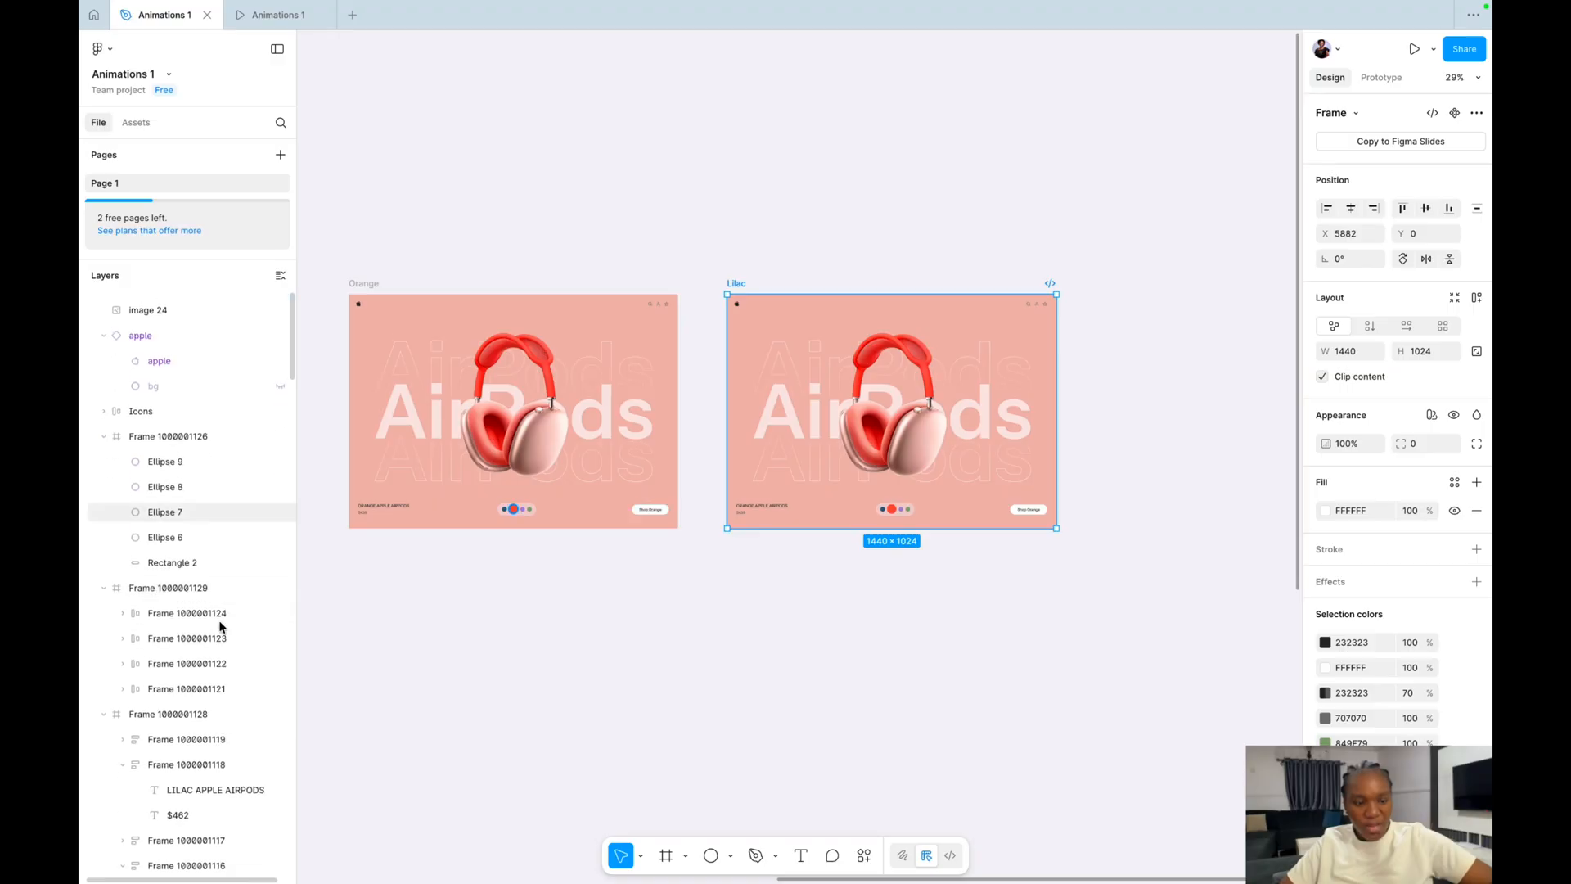
pyautogui.scroll(-4, 204, 784)
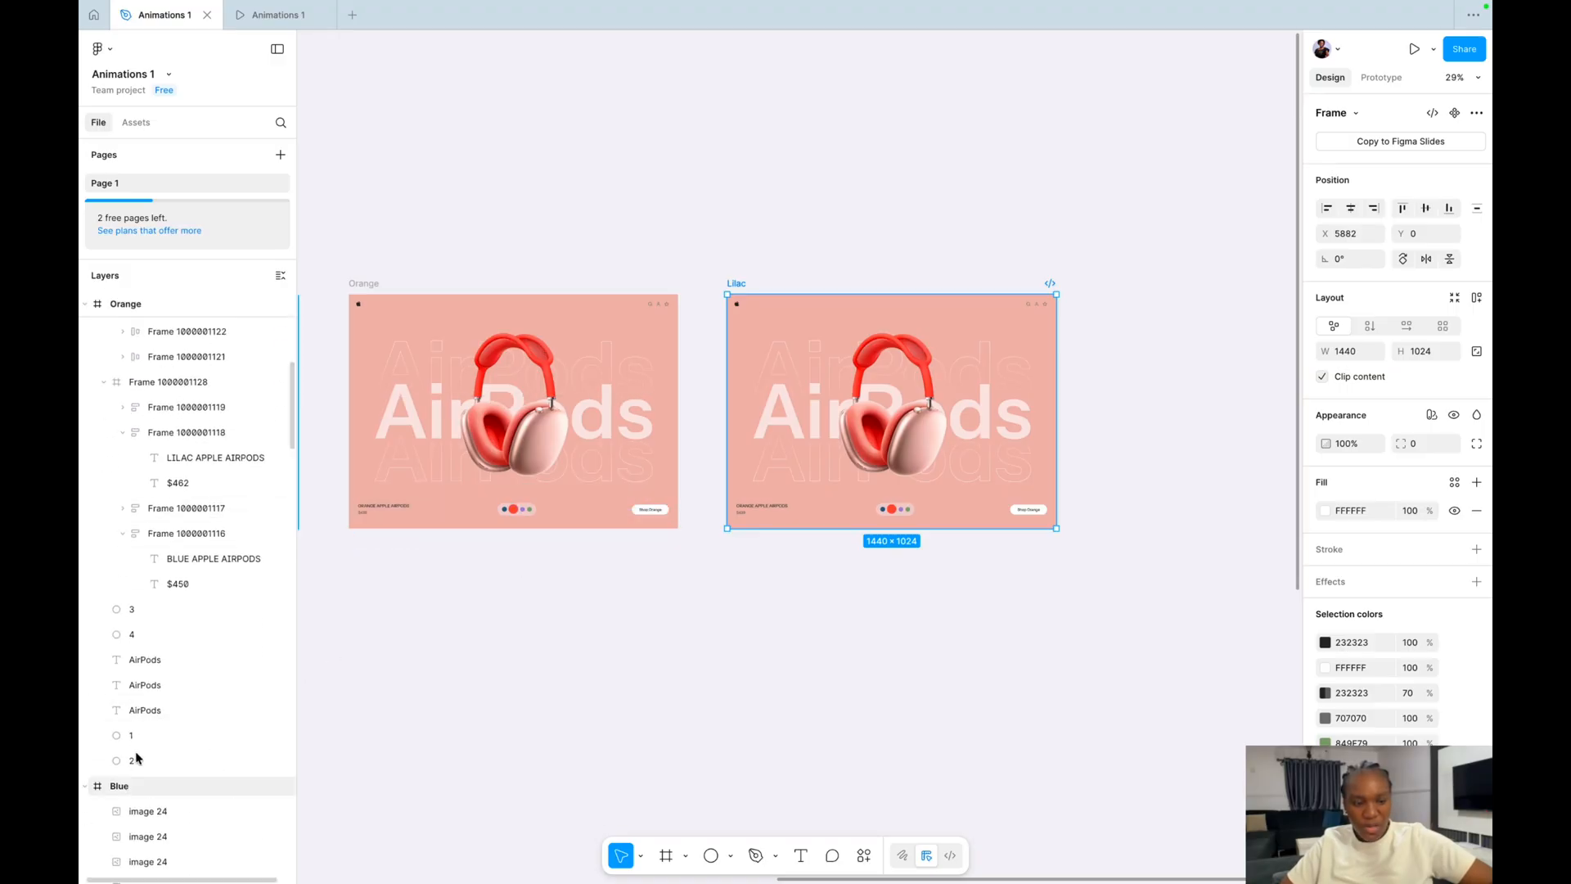
pyautogui.scroll(3, 1043, 319)
pyautogui.click(1043, 319)
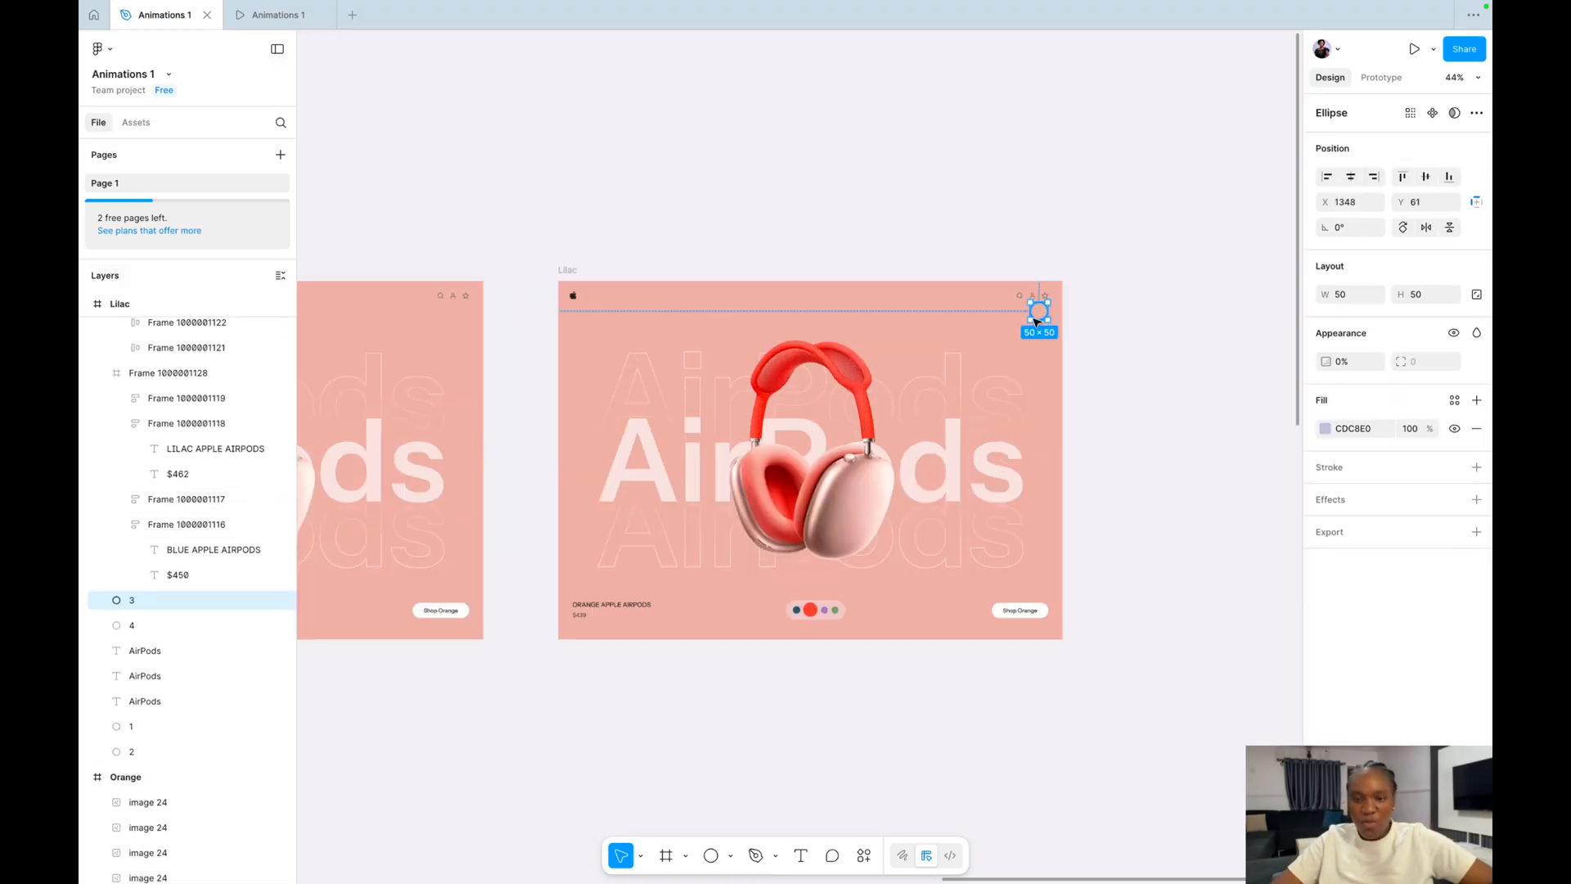
pyautogui.scroll(-3, 1035, 321)
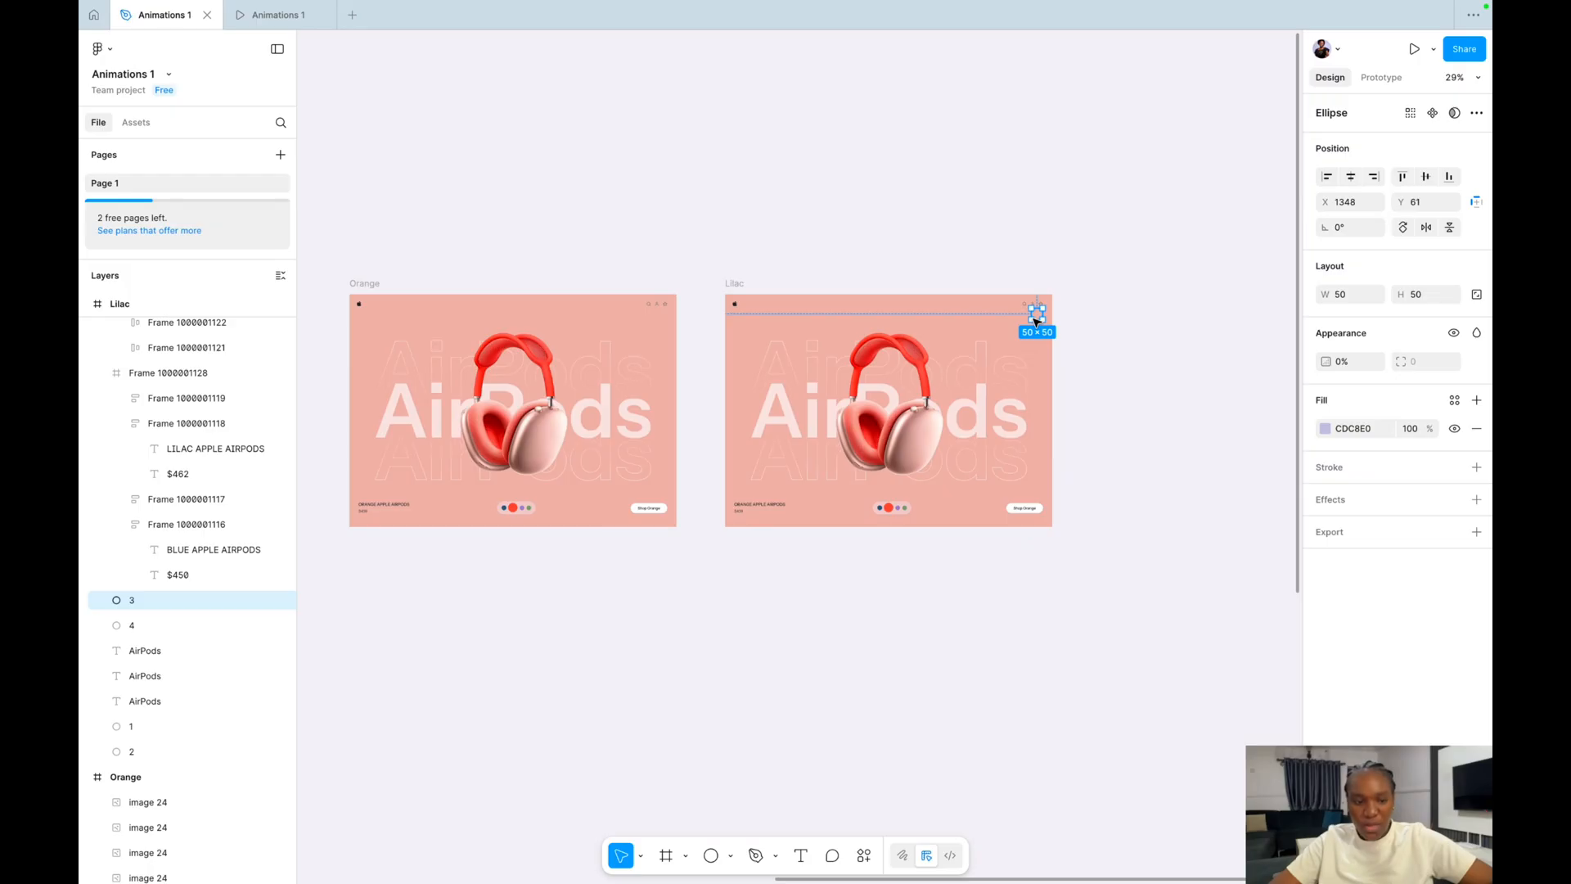
pyautogui.press('k')
pyautogui.moveTo(1031, 319); pyautogui.dragTo(546, 777)
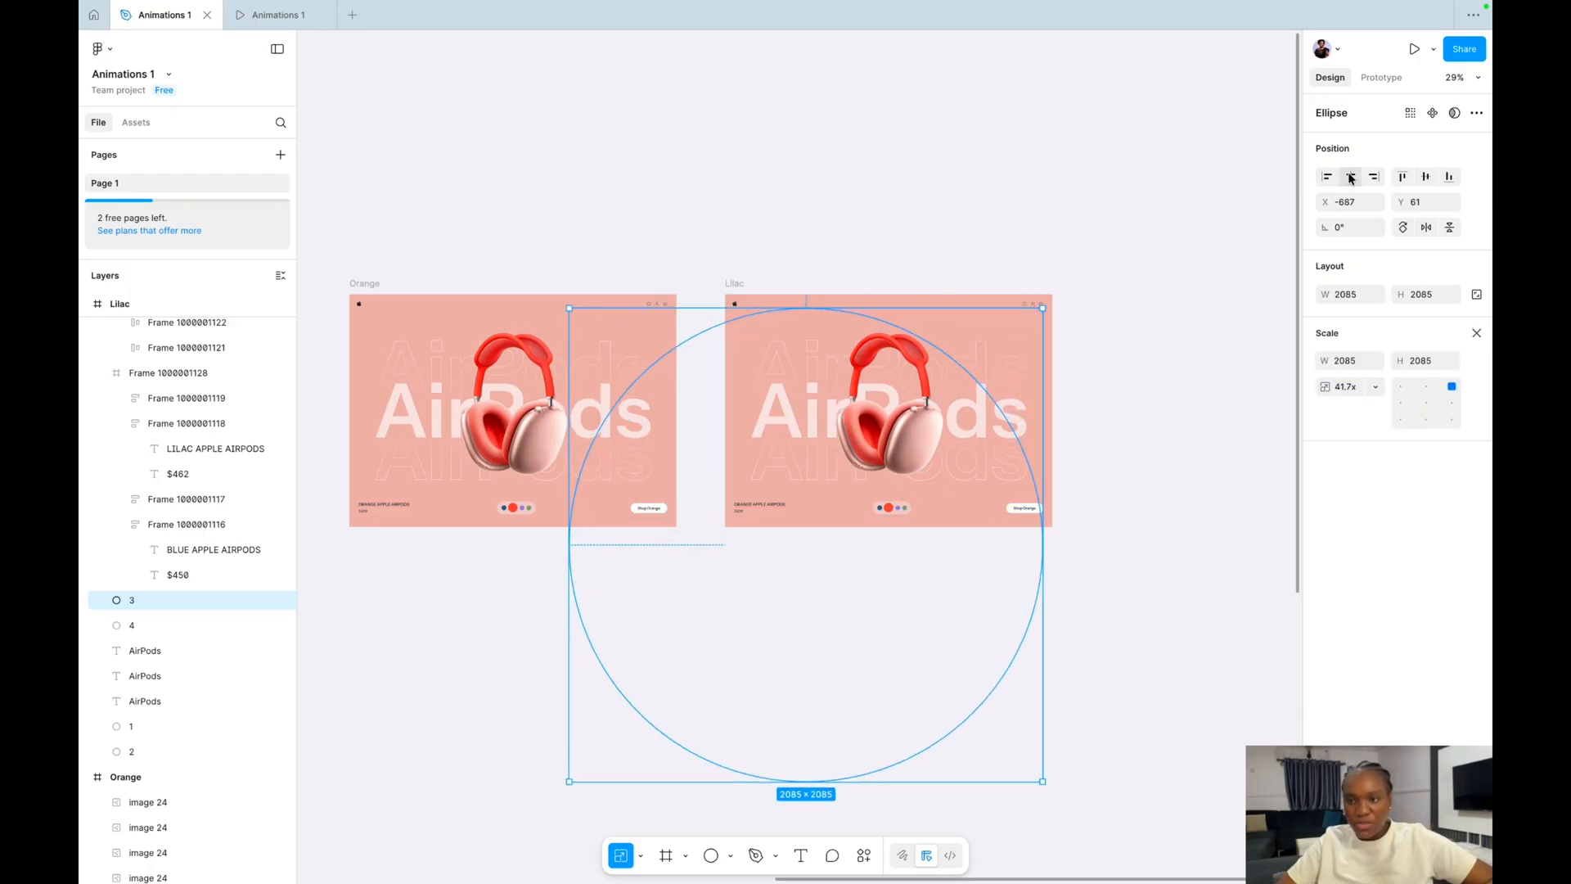
# Centre the lilac circle horizontally and vertically in the Lilac frame and set its opacity to 100%.
pyautogui.click(1350, 177)
pyautogui.click(1425, 177)
pyautogui.click(1476, 333)
pyautogui.click(1346, 364)
pyautogui.write('100')
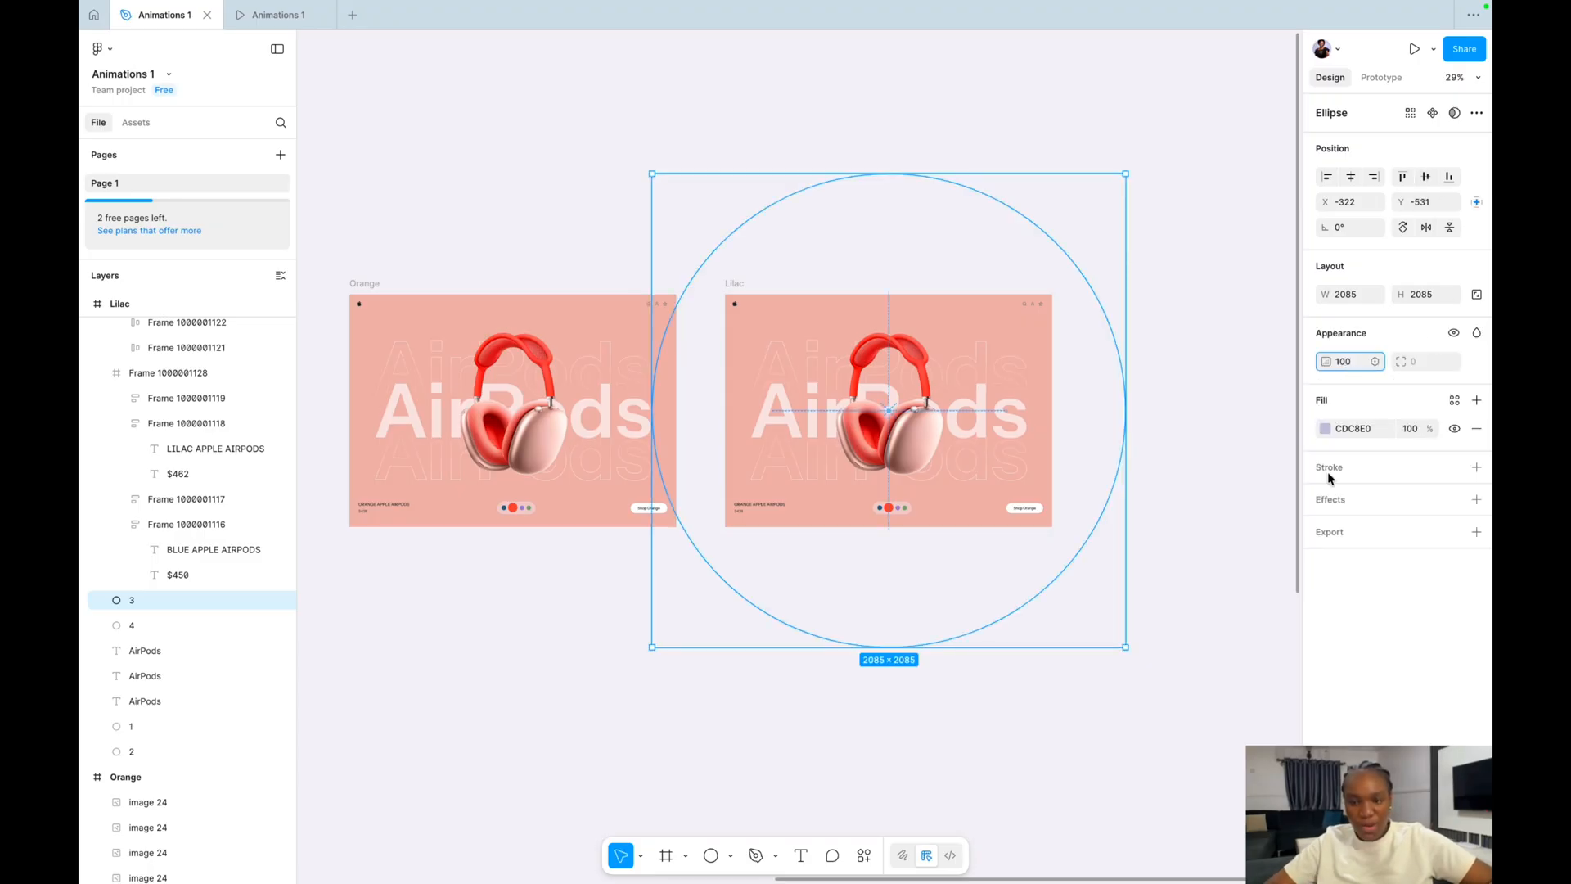
pyautogui.press('Return')
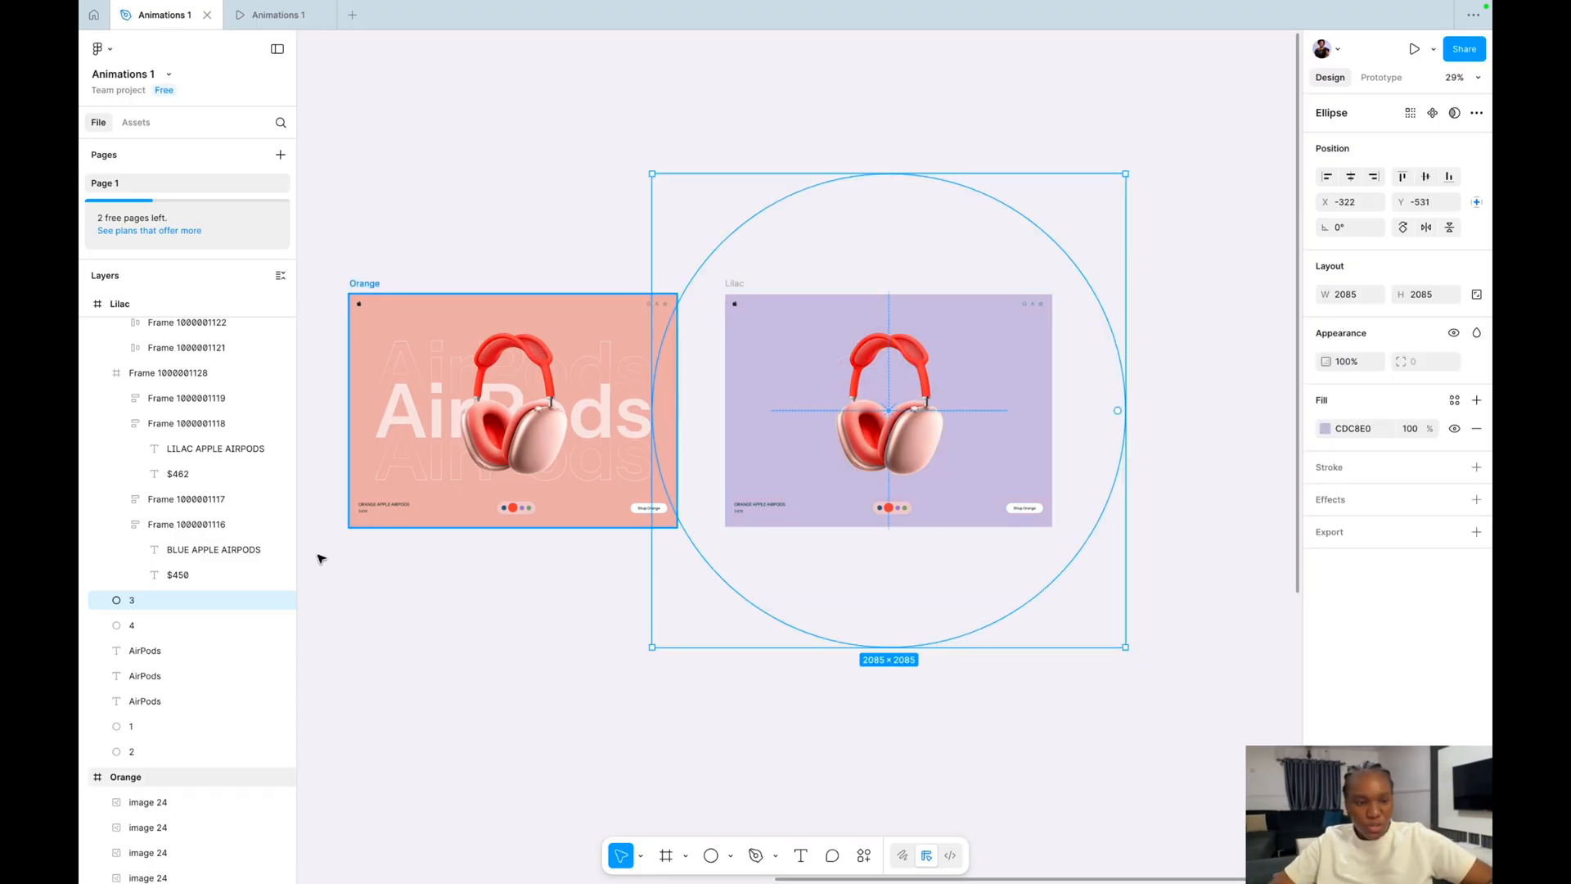
# Set the opacity of the large orange background circle (layer 2) in the Lilac frame to 0%.
pyautogui.click(174, 752)
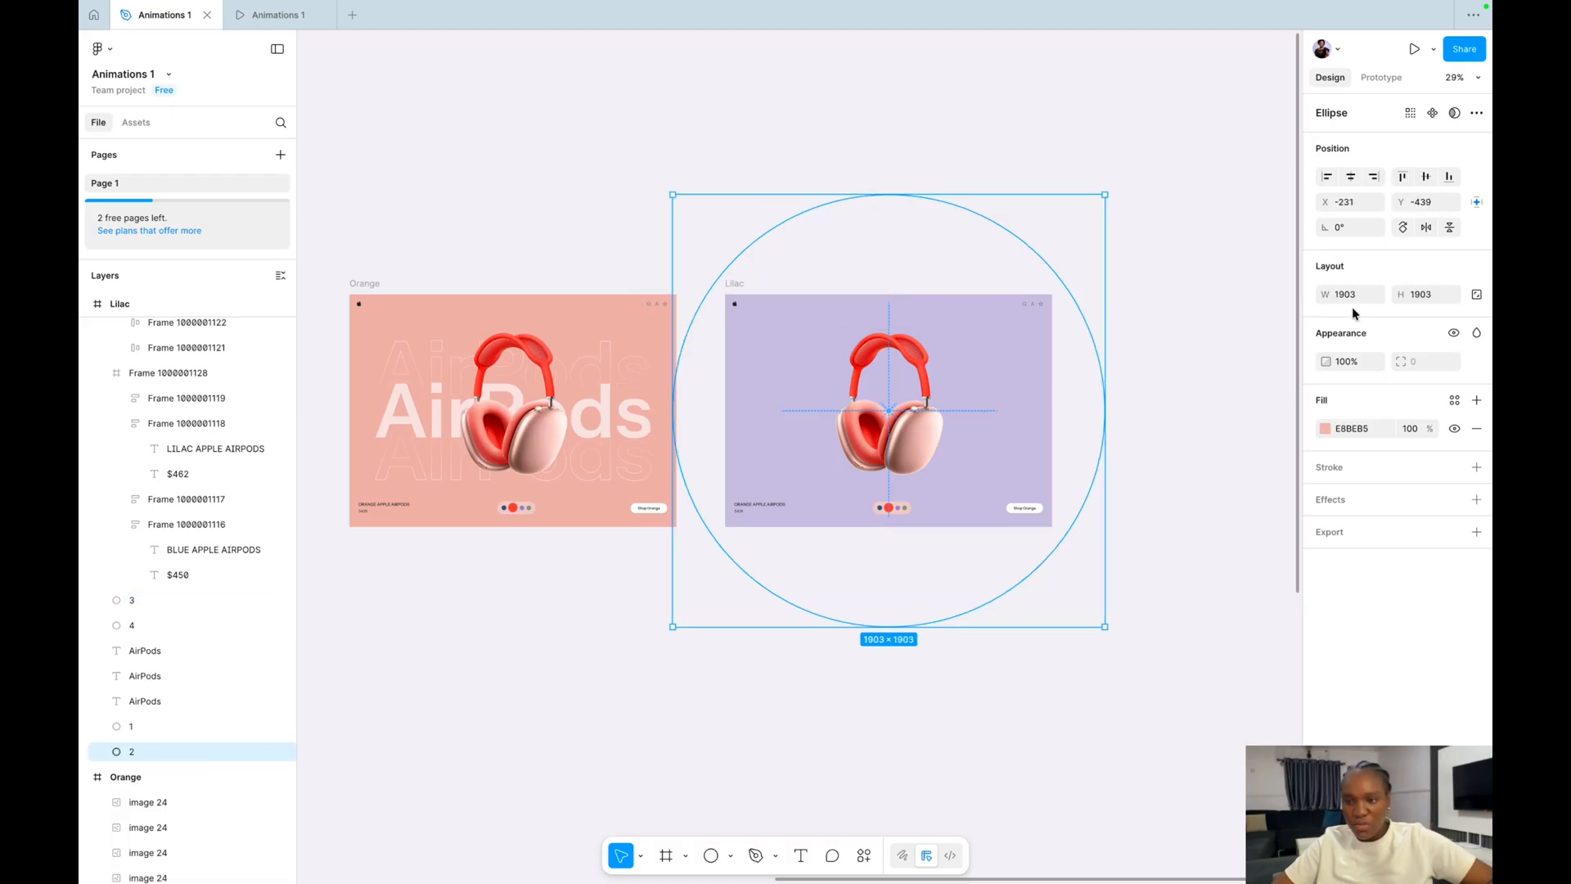
pyautogui.click(1348, 361)
pyautogui.write('0')
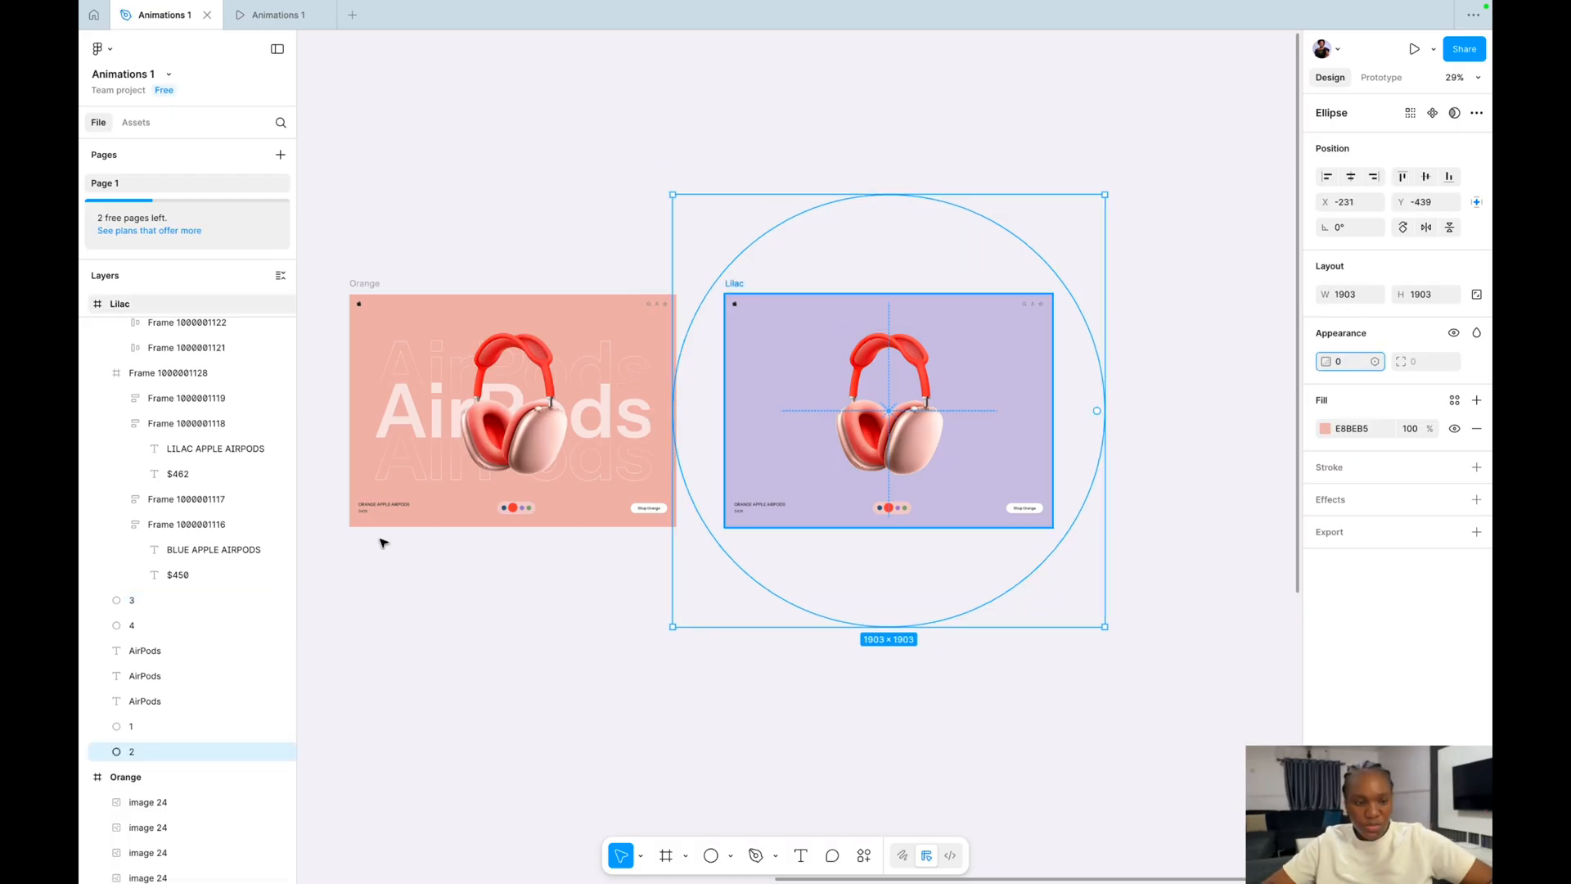
# Send the large lilac circle to the back, behind the Lilac frame's AirPods text.
pyautogui.click(133, 600)
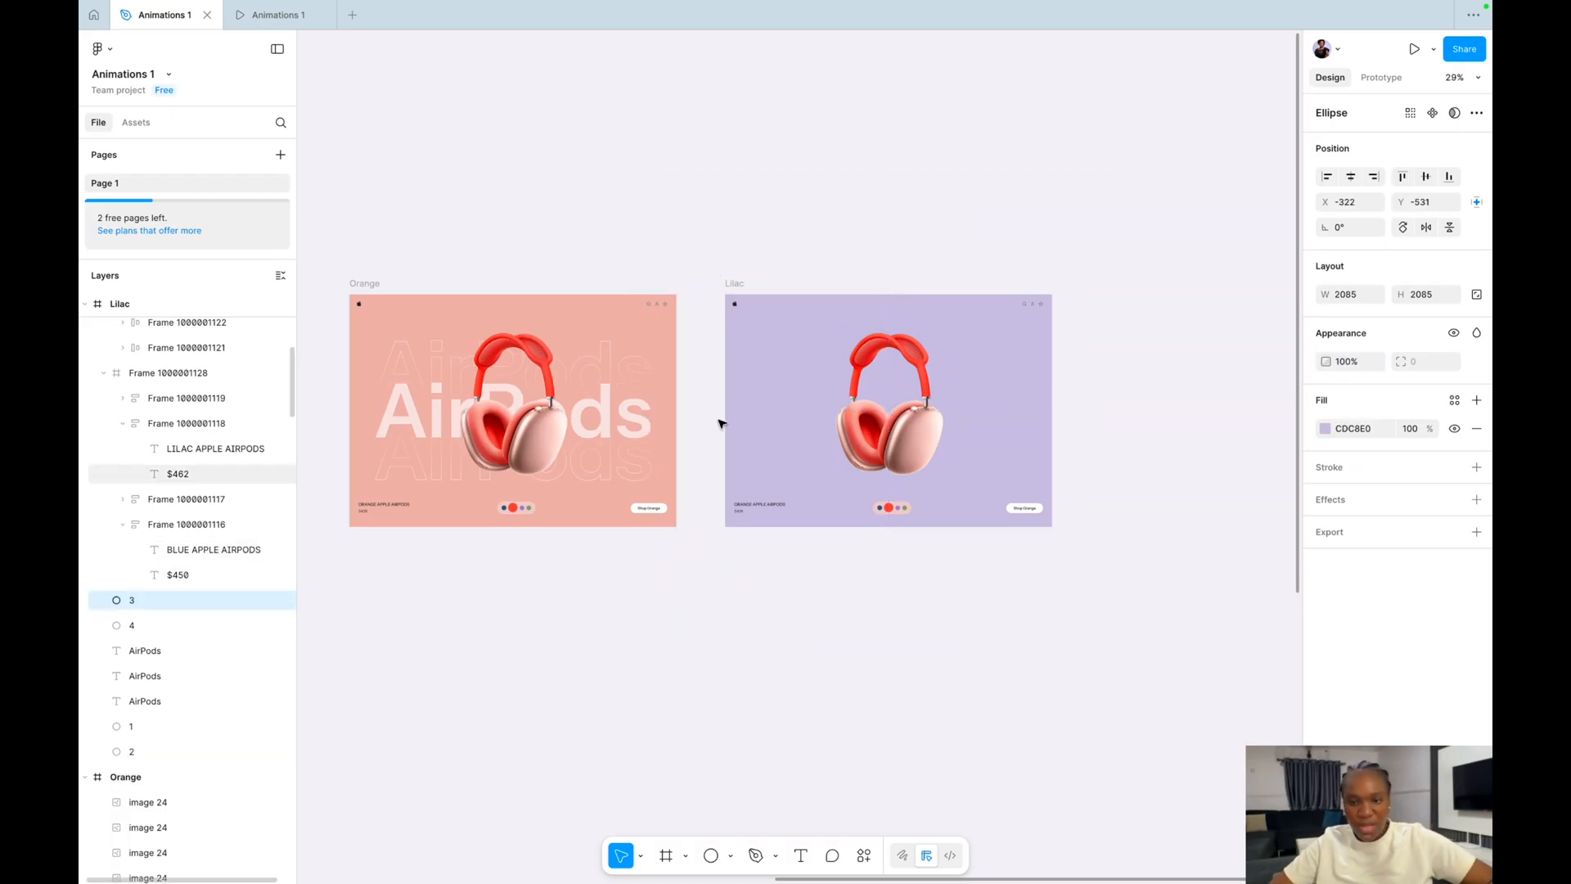
pyautogui.rightClick(972, 360)
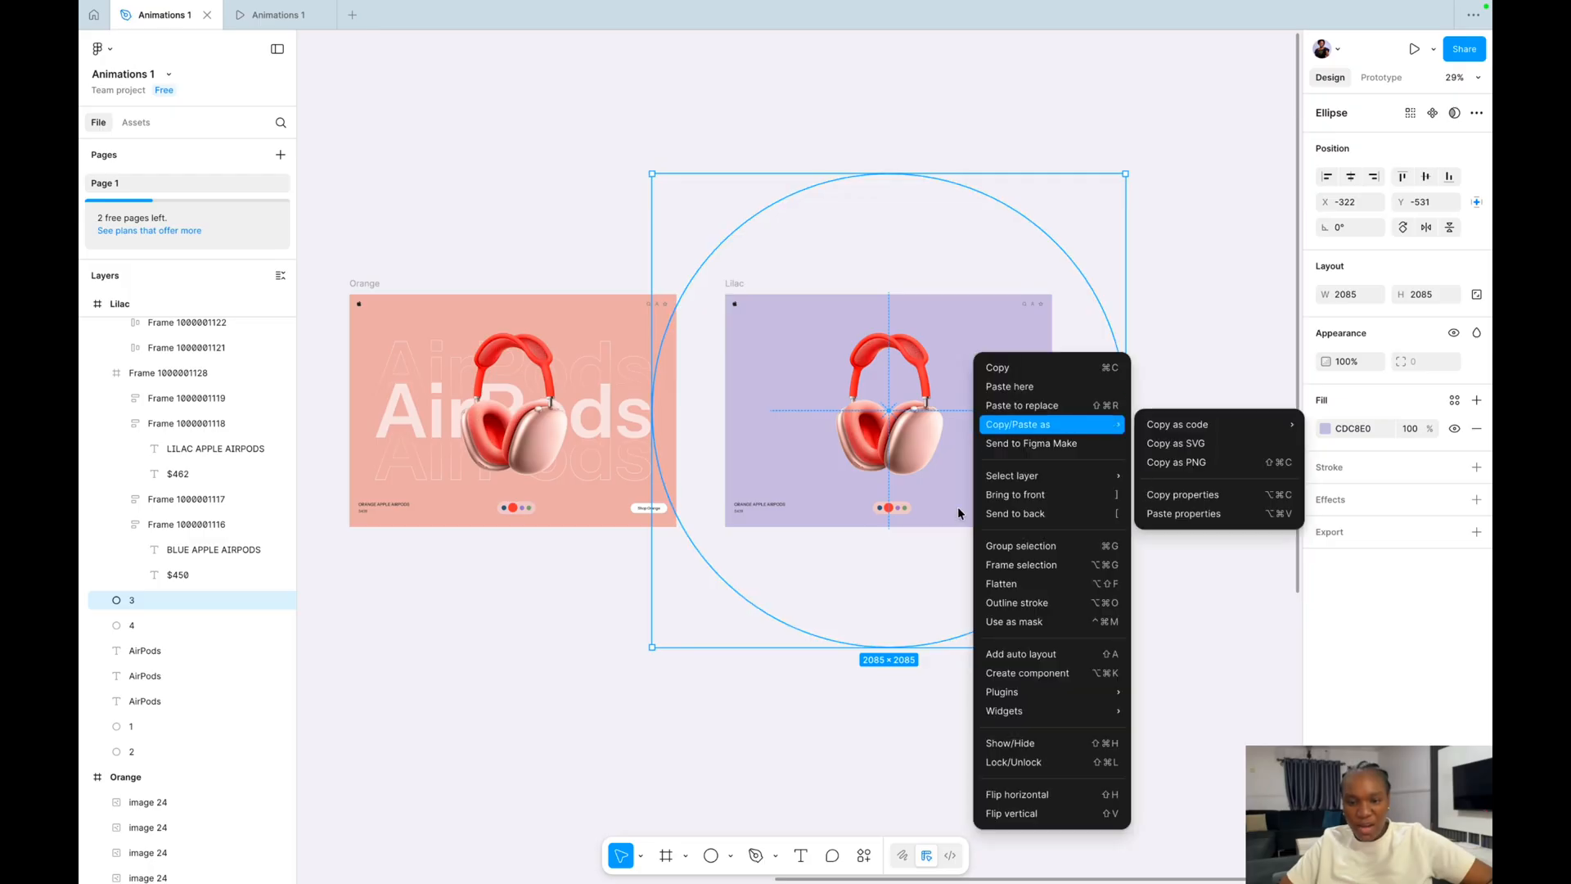
pyautogui.click(1017, 515)
# Shift the four headphone images down until the lilac pair takes the red pair's place, and turn the Lilac frame's content clipping back on.
pyautogui.scroll(4, 947, 381)
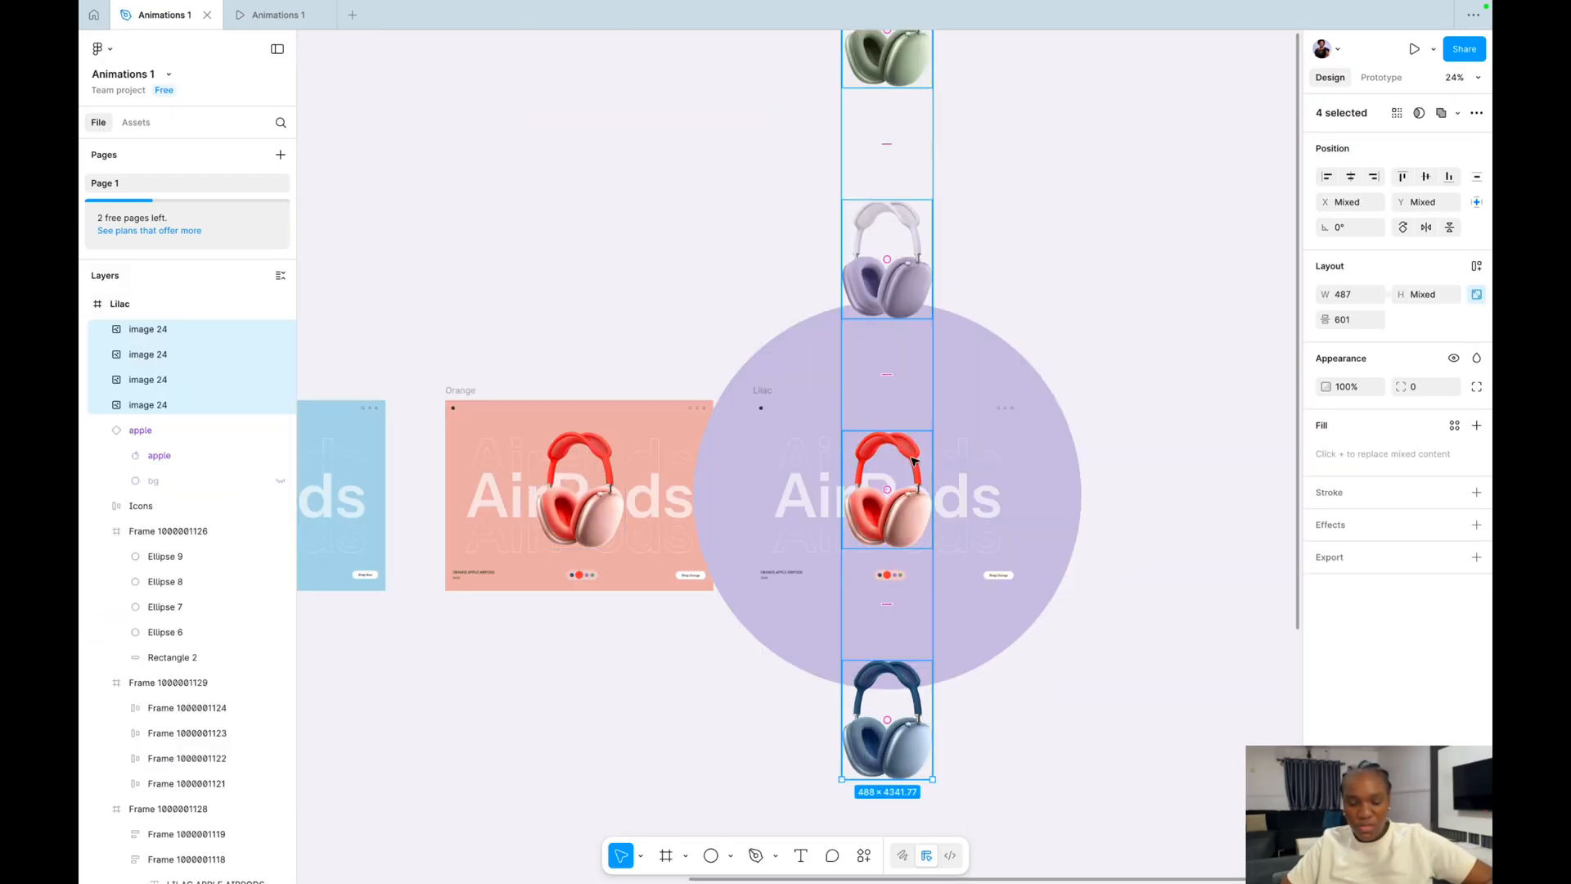
pyautogui.hotkey('shift', 'Down')
pyautogui.hotkey('shift', 'Down')
pyautogui.hotkey('shift', 'Down')
pyautogui.hotkey('shift', 'Down')
pyautogui.hotkey('shift', 'Down')
pyautogui.hotkey('shift', 'Down')
pyautogui.hotkey('shift', 'Down')
pyautogui.hotkey('shift', 'Down')
pyautogui.hotkey('shift', 'Down')
pyautogui.hotkey('shift', 'Down')
pyautogui.hotkey('shift', 'Down')
pyautogui.hotkey('shift', 'Down')
pyautogui.hotkey('shift', 'Down')
pyautogui.hotkey('shift', 'Down')
pyautogui.hotkey('shift', 'Down')
pyautogui.hotkey('shift', 'Down')
pyautogui.hotkey('shift', 'Down')
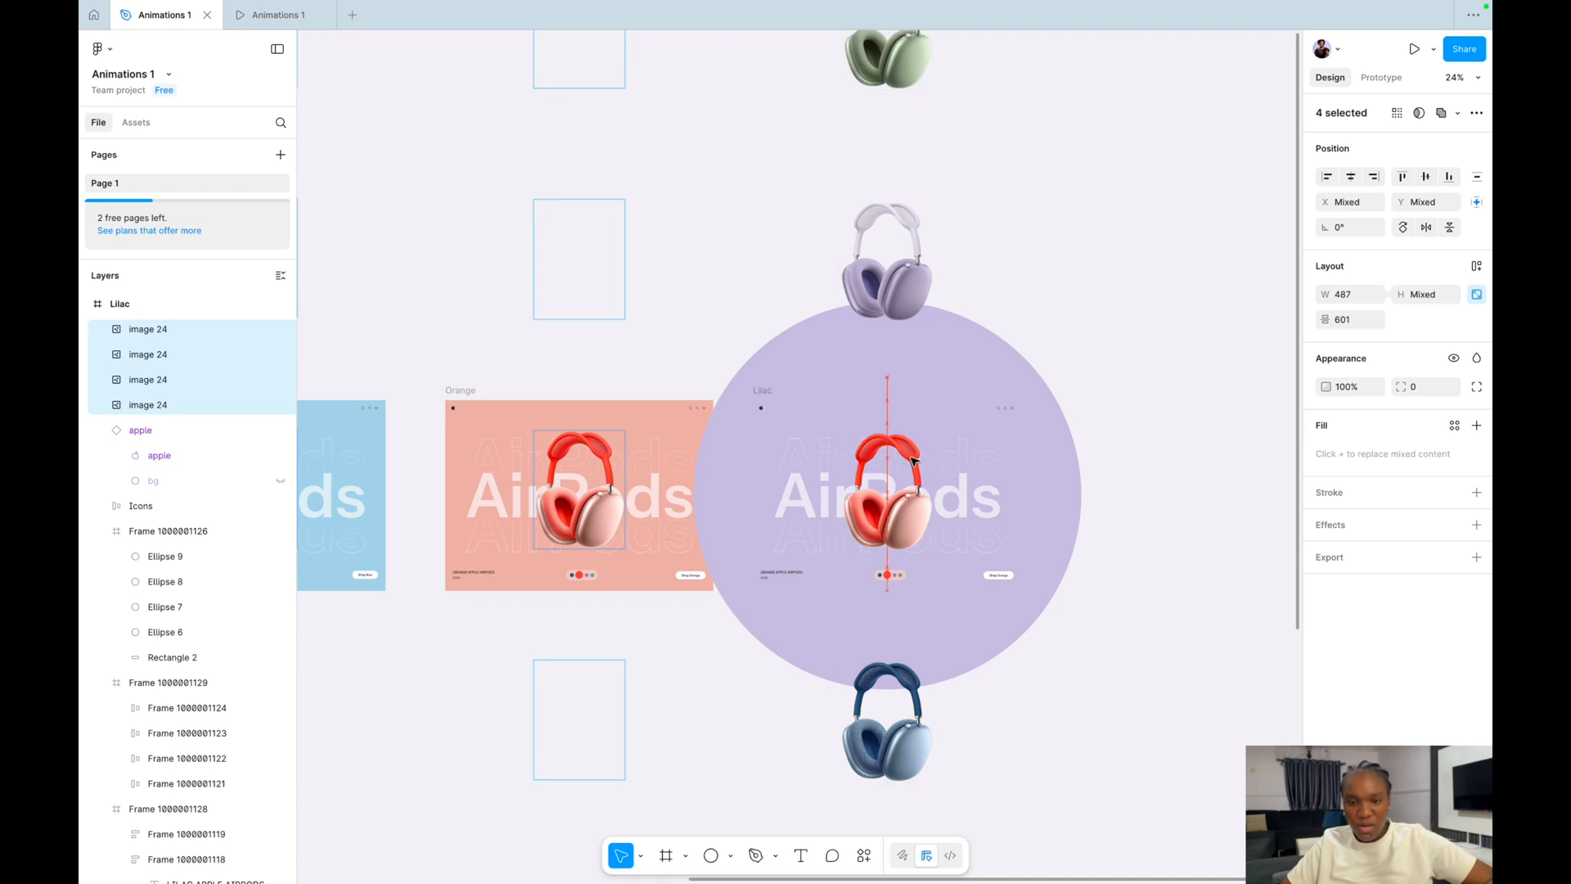
pyautogui.hotkey('shift', 'Down')
pyautogui.hotkey('shift', 'Down')
pyautogui.hotkey('shift', 'Down')
pyautogui.hotkey('shift', 'Down')
pyautogui.hotkey('shift', 'Down')
pyautogui.hotkey('shift', 'Down')
pyautogui.hotkey('shift', 'Down')
pyautogui.hotkey('shift', 'Down')
pyautogui.hotkey('shift', 'Down')
pyautogui.hotkey('shift', 'Down')
pyautogui.hotkey('shift', 'Down')
pyautogui.hotkey('shift', 'Down')
pyautogui.hotkey('shift', 'Down')
pyautogui.hotkey('shift', 'Down')
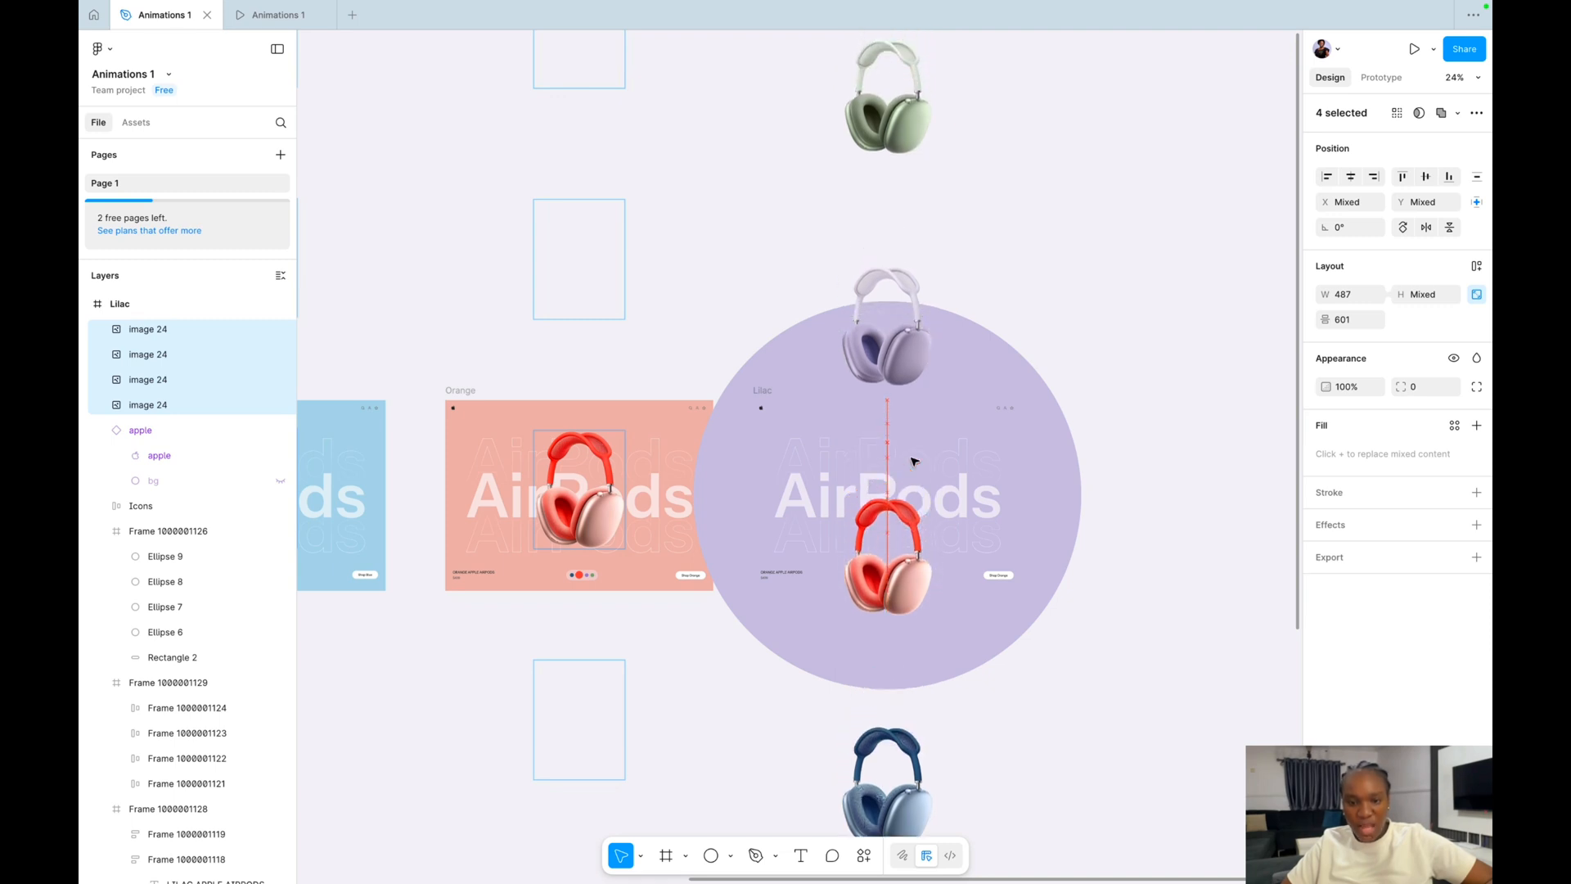
pyautogui.hotkey('shift', 'Down')
pyautogui.hotkey('shift', 'Down')
pyautogui.hotkey('shift', 'Down')
pyautogui.hotkey('shift', 'Down')
pyautogui.hotkey('shift', 'Down')
pyautogui.hotkey('shift', 'Down')
pyautogui.hotkey('shift', 'Down')
pyautogui.hotkey('shift', 'Down')
pyautogui.hotkey('shift', 'Down')
pyautogui.hotkey('shift', 'Down')
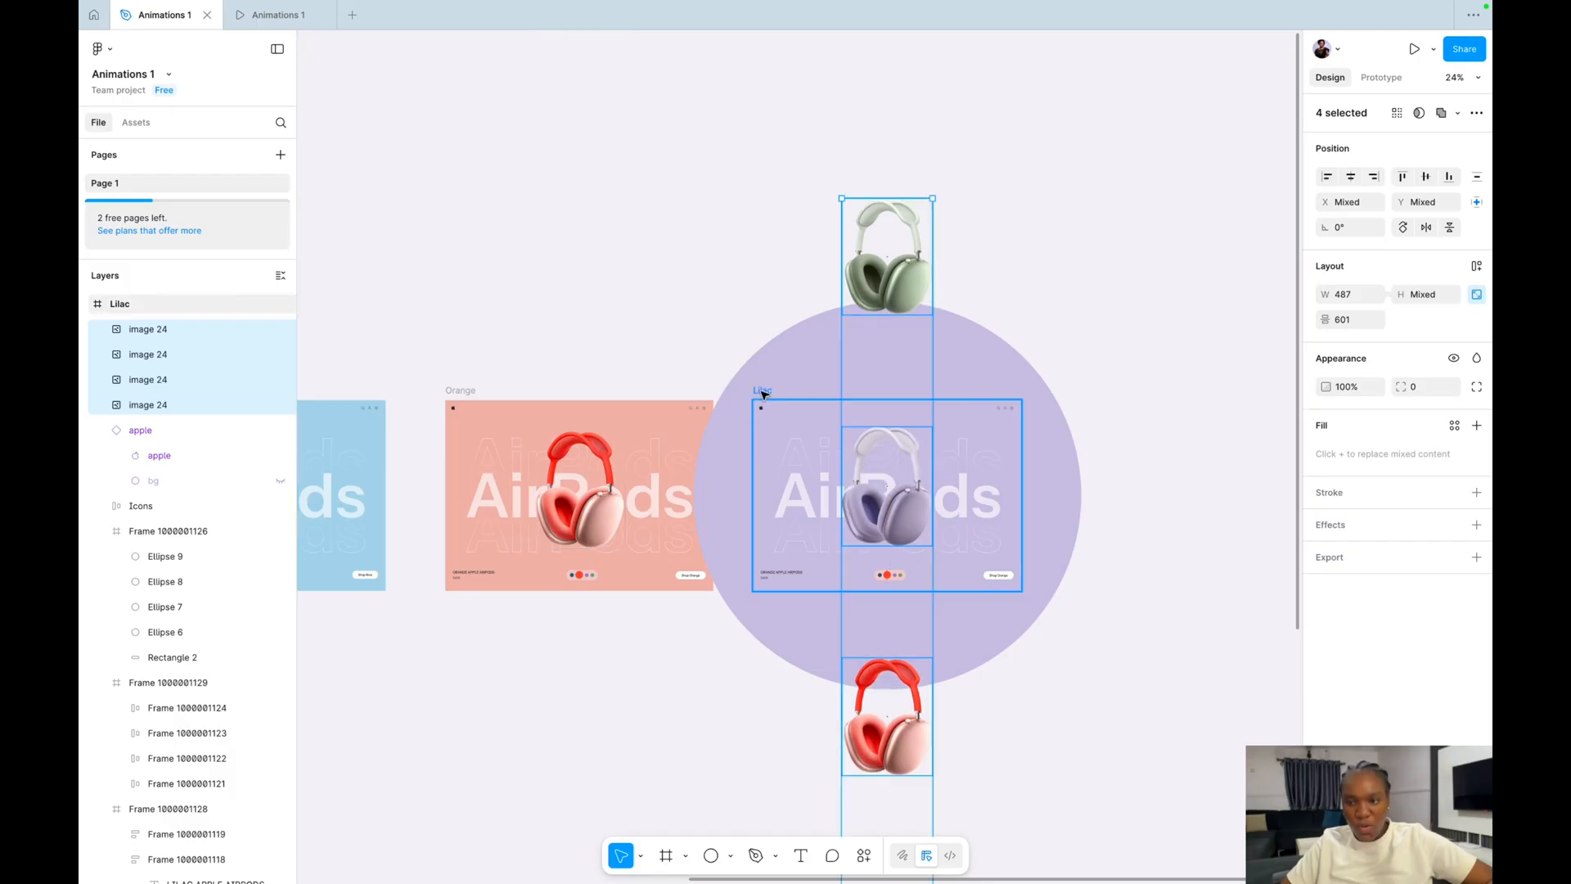
pyautogui.press('Escape')
pyautogui.click(1322, 377)
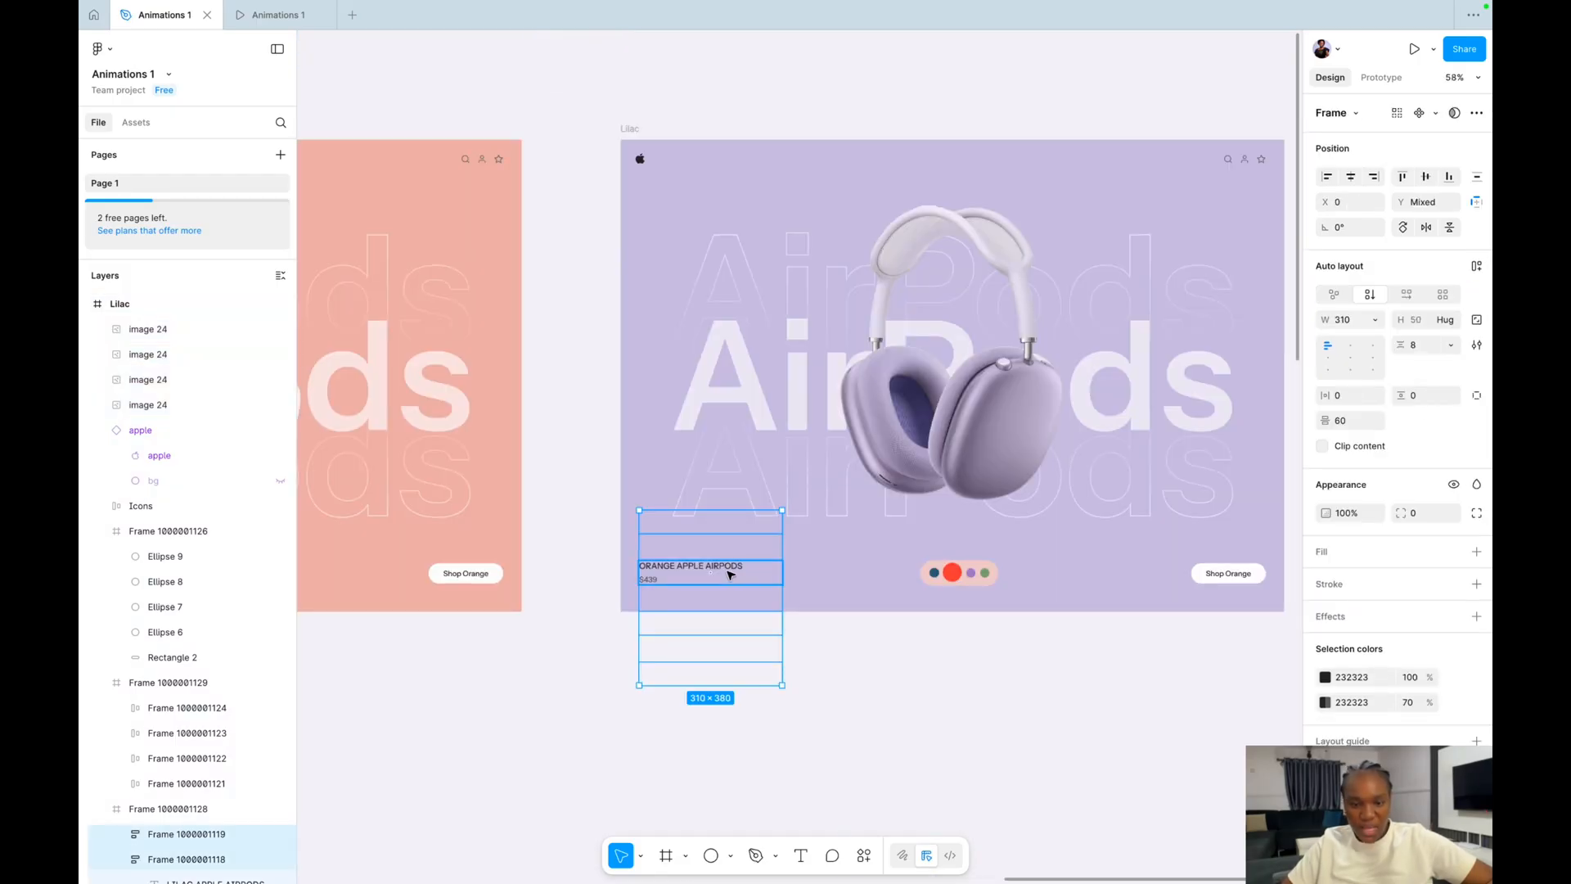
# Shift the four product labels up inside their clipped frame so LILAC APPLE AIRPODS takes the orange label's place.
pyautogui.moveTo(731, 575); pyautogui.dragTo(730, 573)
pyautogui.scroll(3, 728, 572)
# Shift the four Shop buttons up inside their clipped frame so Shop Lilac takes the place of Shop Orange.
pyautogui.hscroll(5, 845, 592)
pyautogui.hscroll(3, 845, 593)
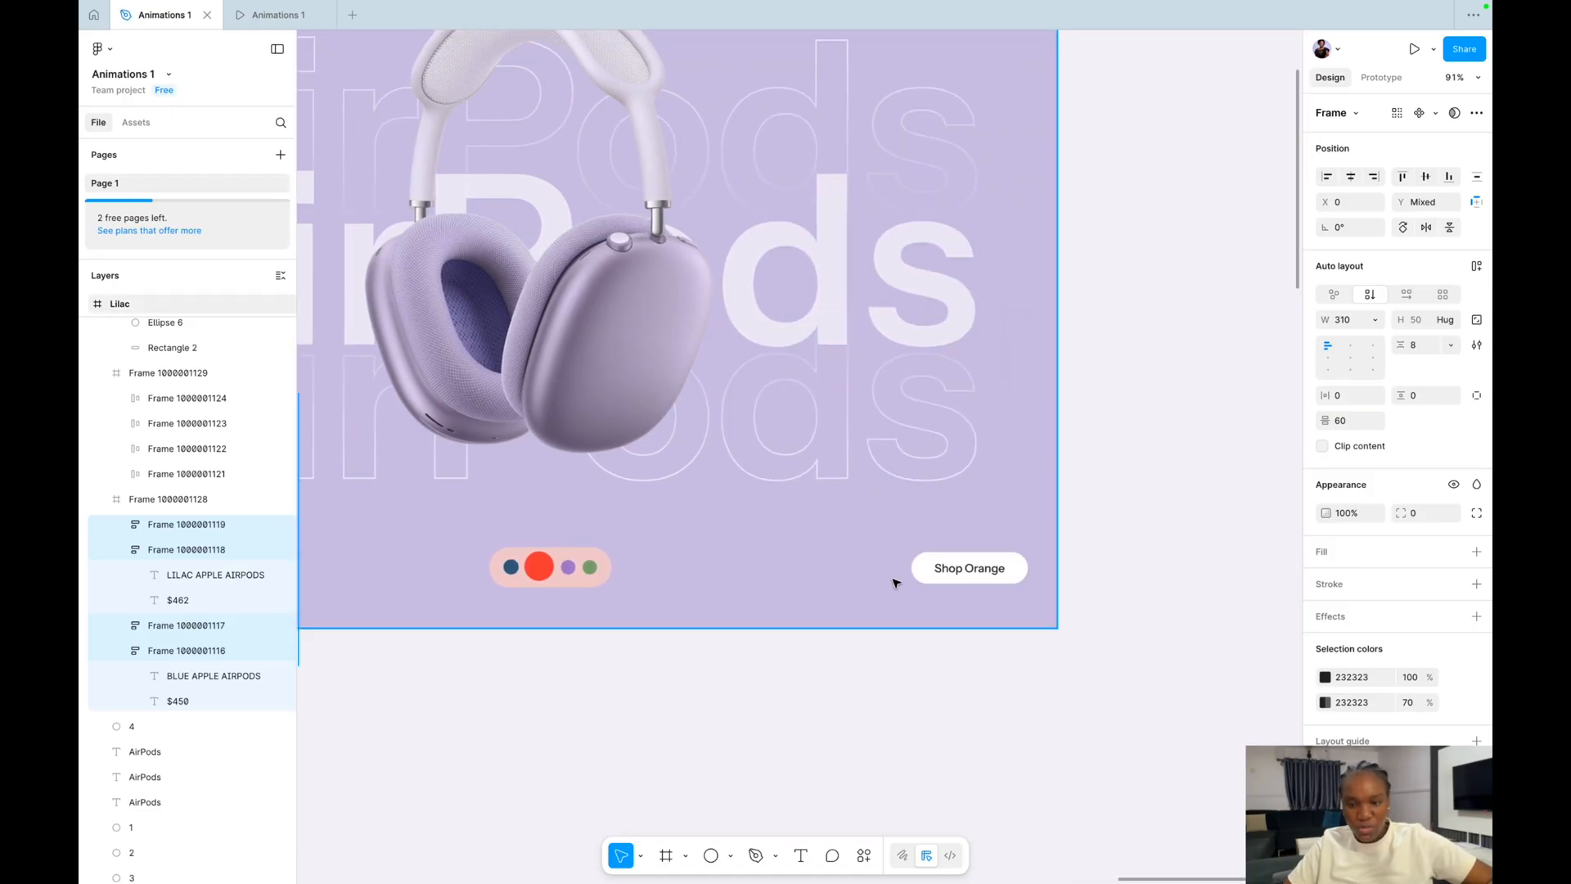
pyautogui.click(943, 579)
pyautogui.hotkey('ctrl', 'a')
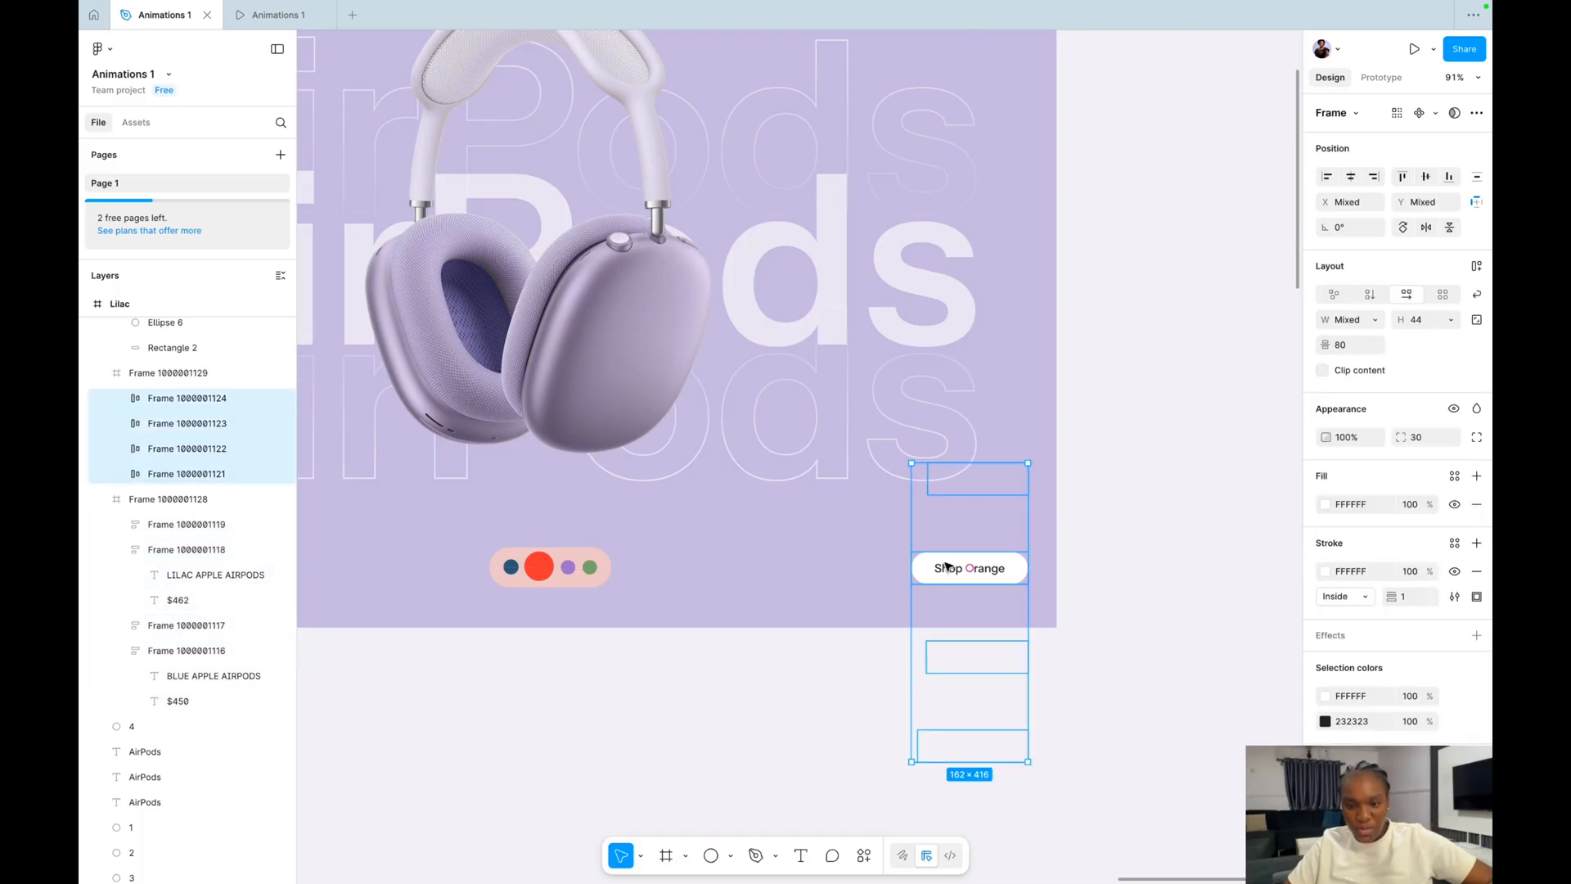
pyautogui.moveTo(944, 567); pyautogui.dragTo(959, 562)
pyautogui.click(1067, 545)
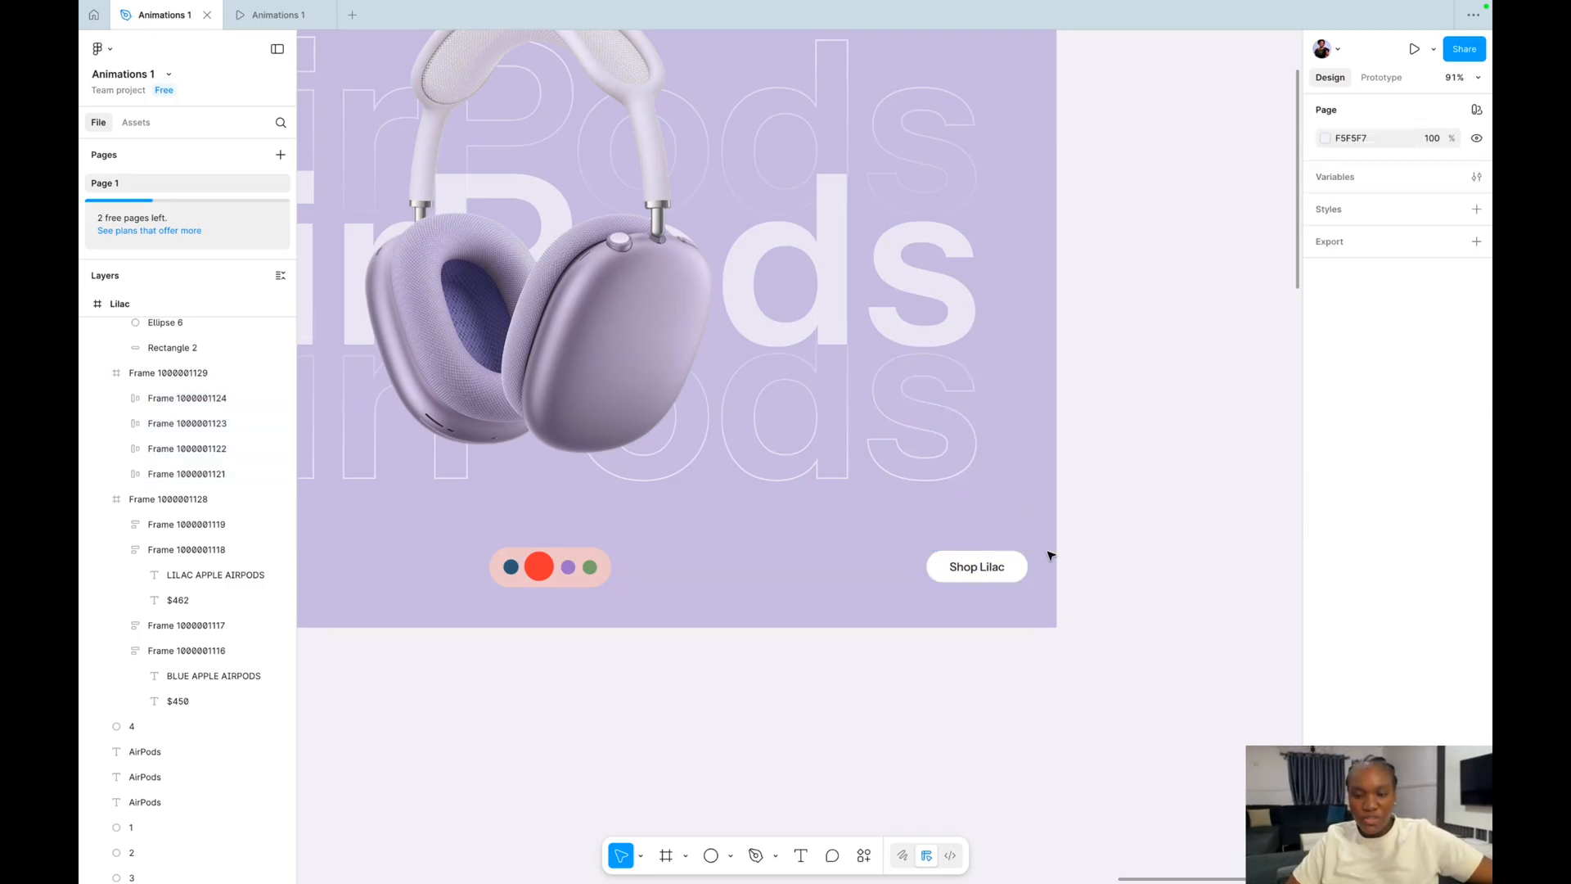
# Set the fill hue of the rounded rectangle behind the colour dots to 266, matching the lilac dot's hue.
pyautogui.hscroll(-5, 691, 599)
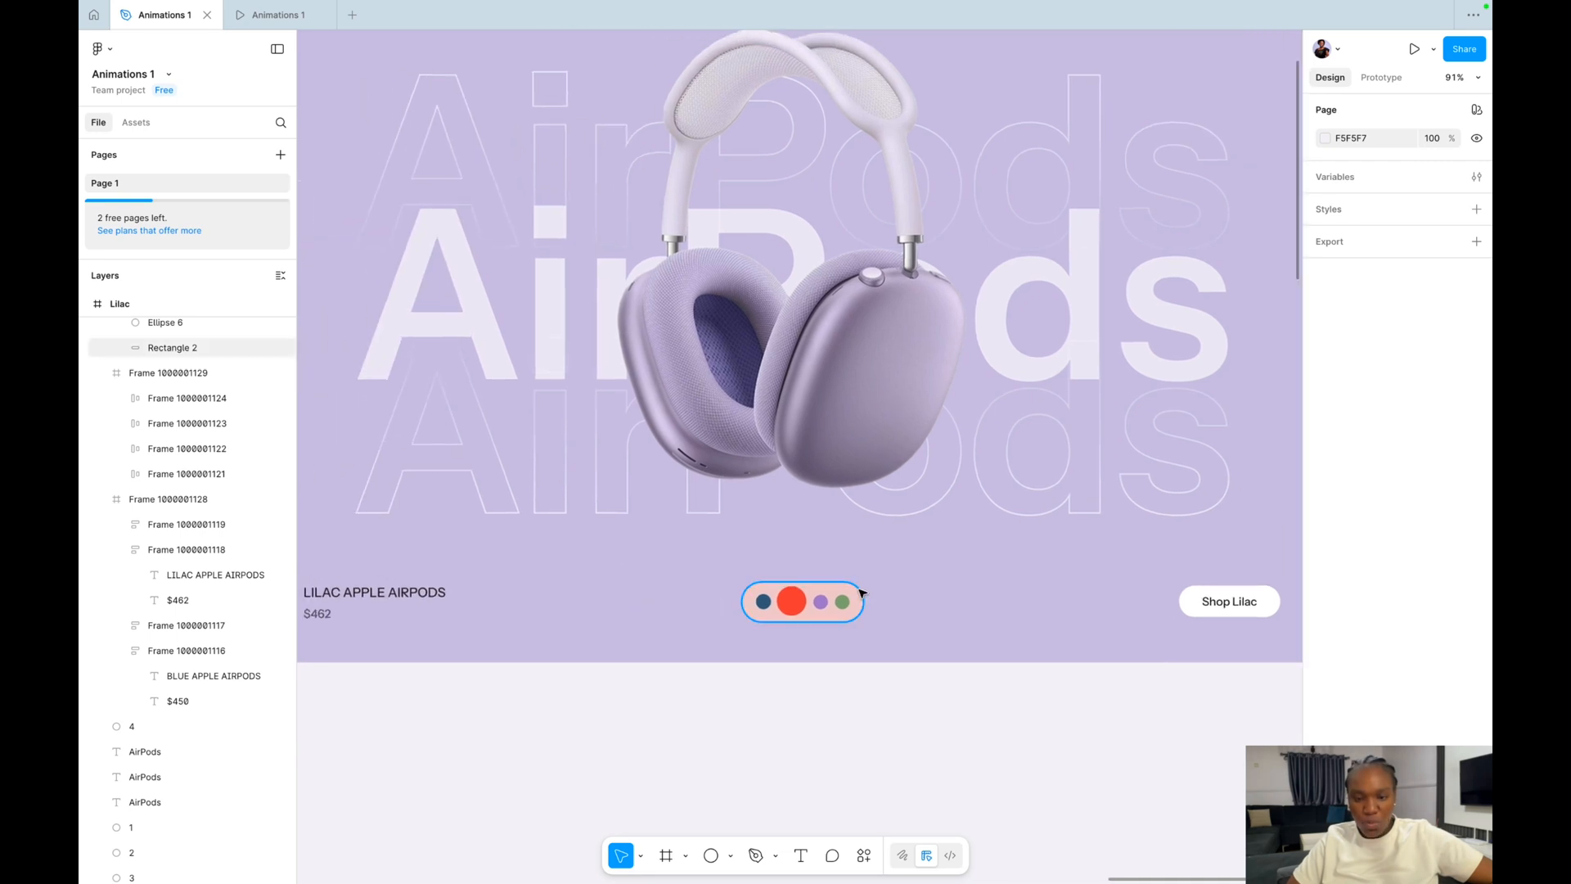
pyautogui.click(860, 591)
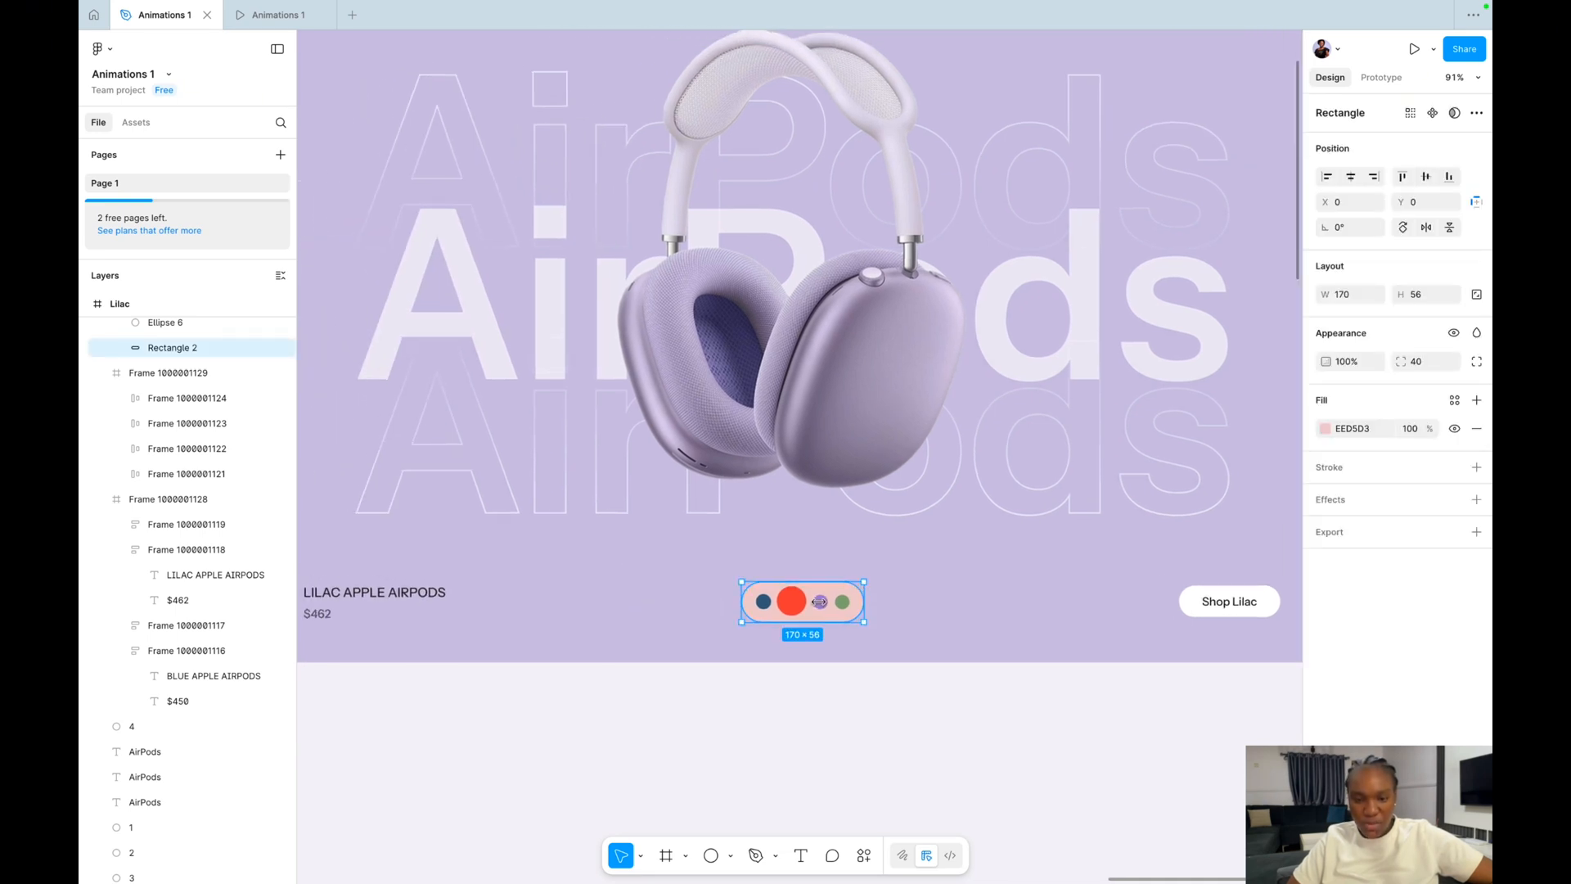
pyautogui.click(822, 603)
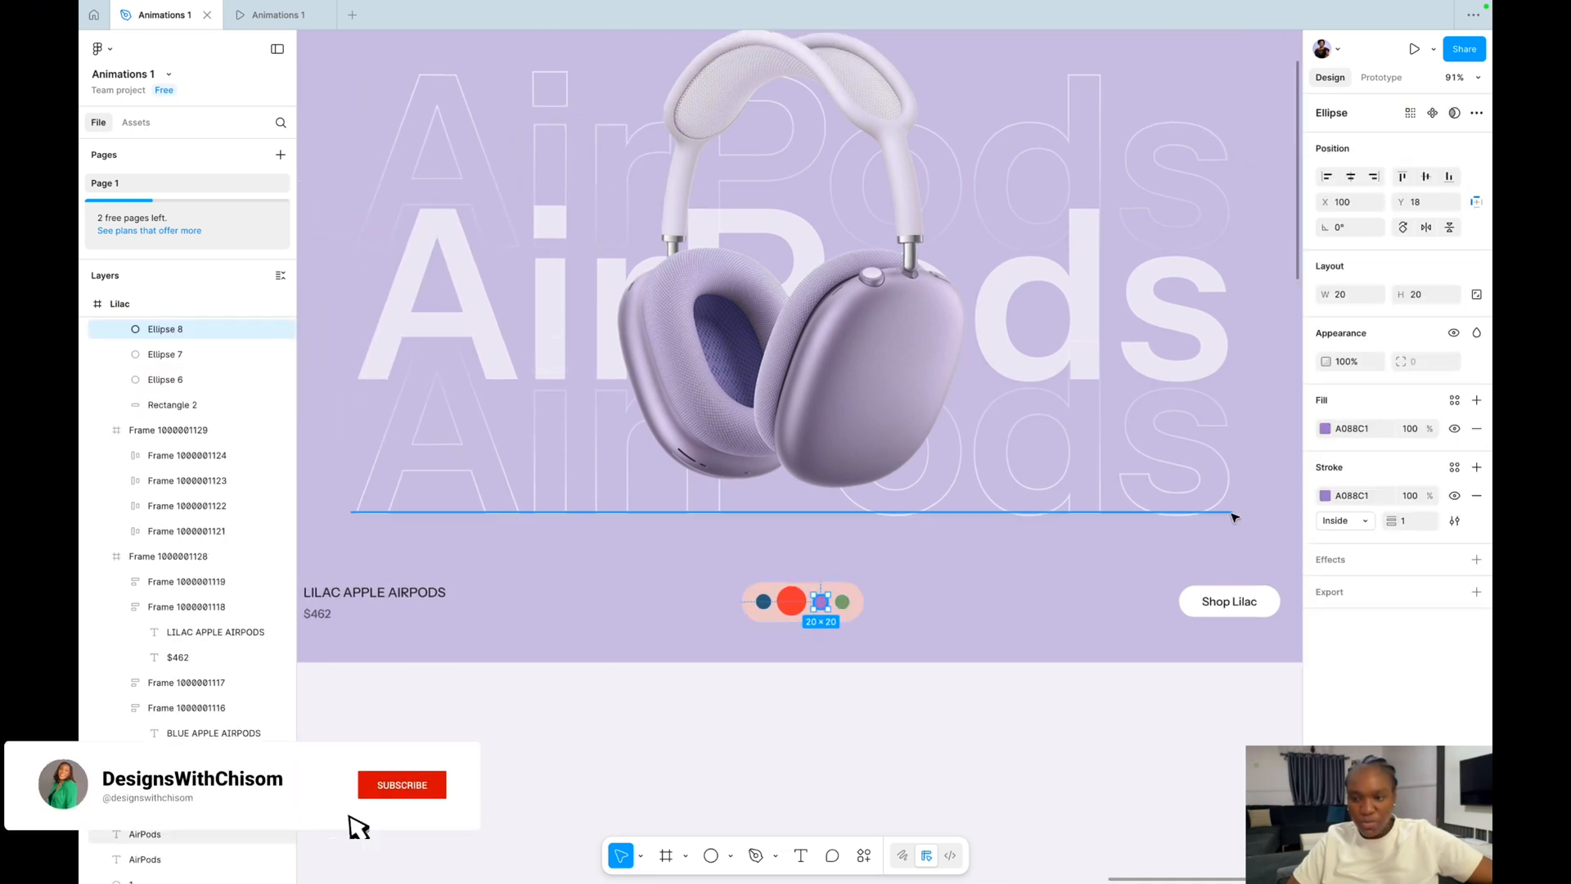
pyautogui.click(1325, 428)
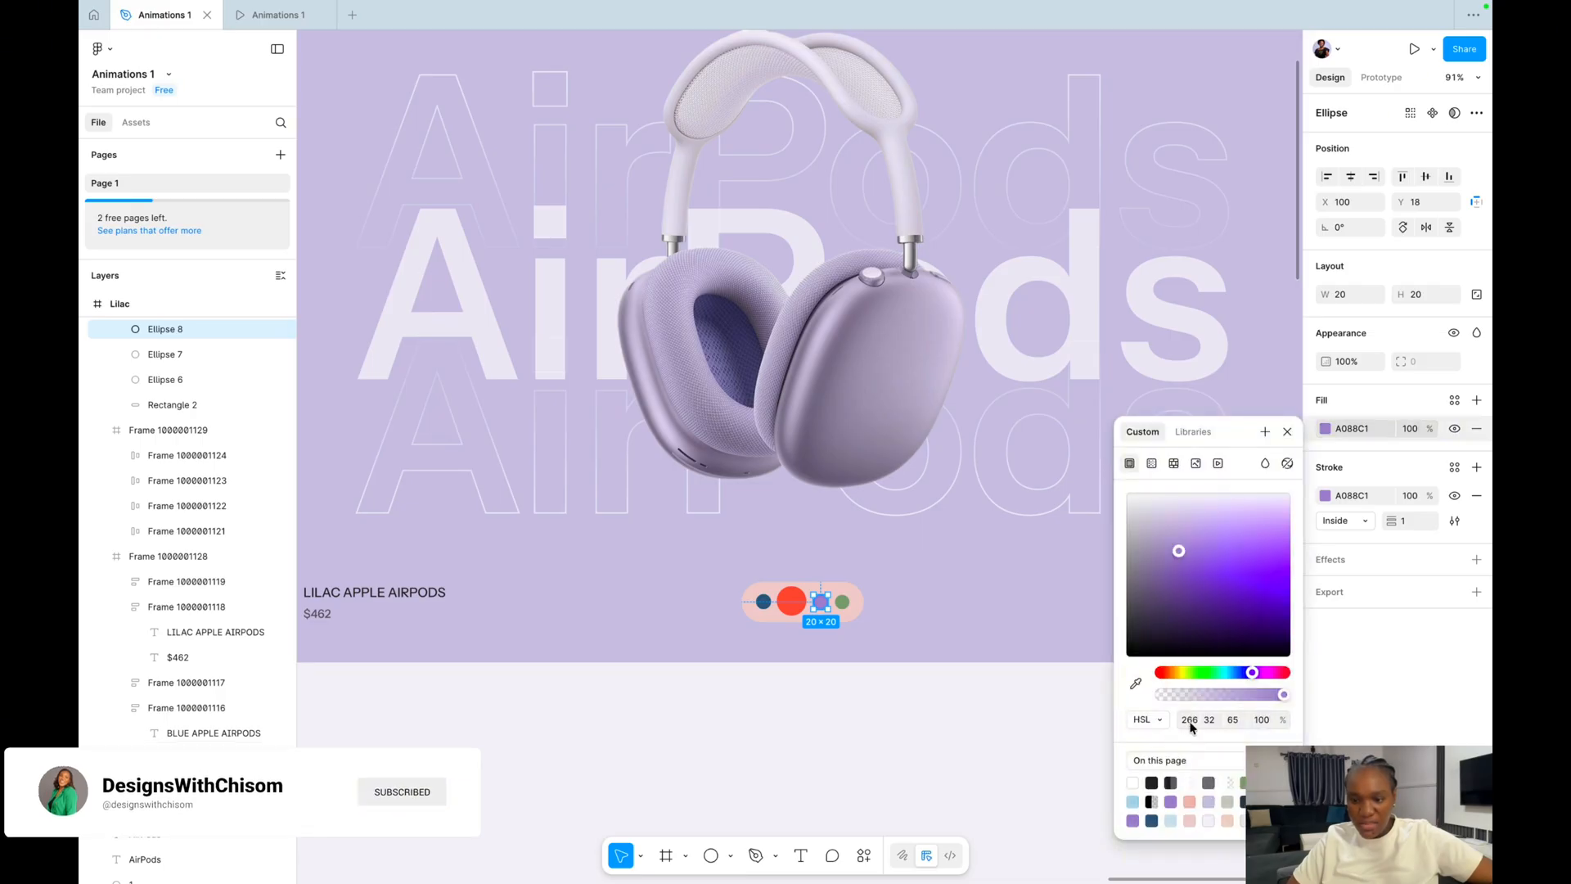
pyautogui.click(857, 602)
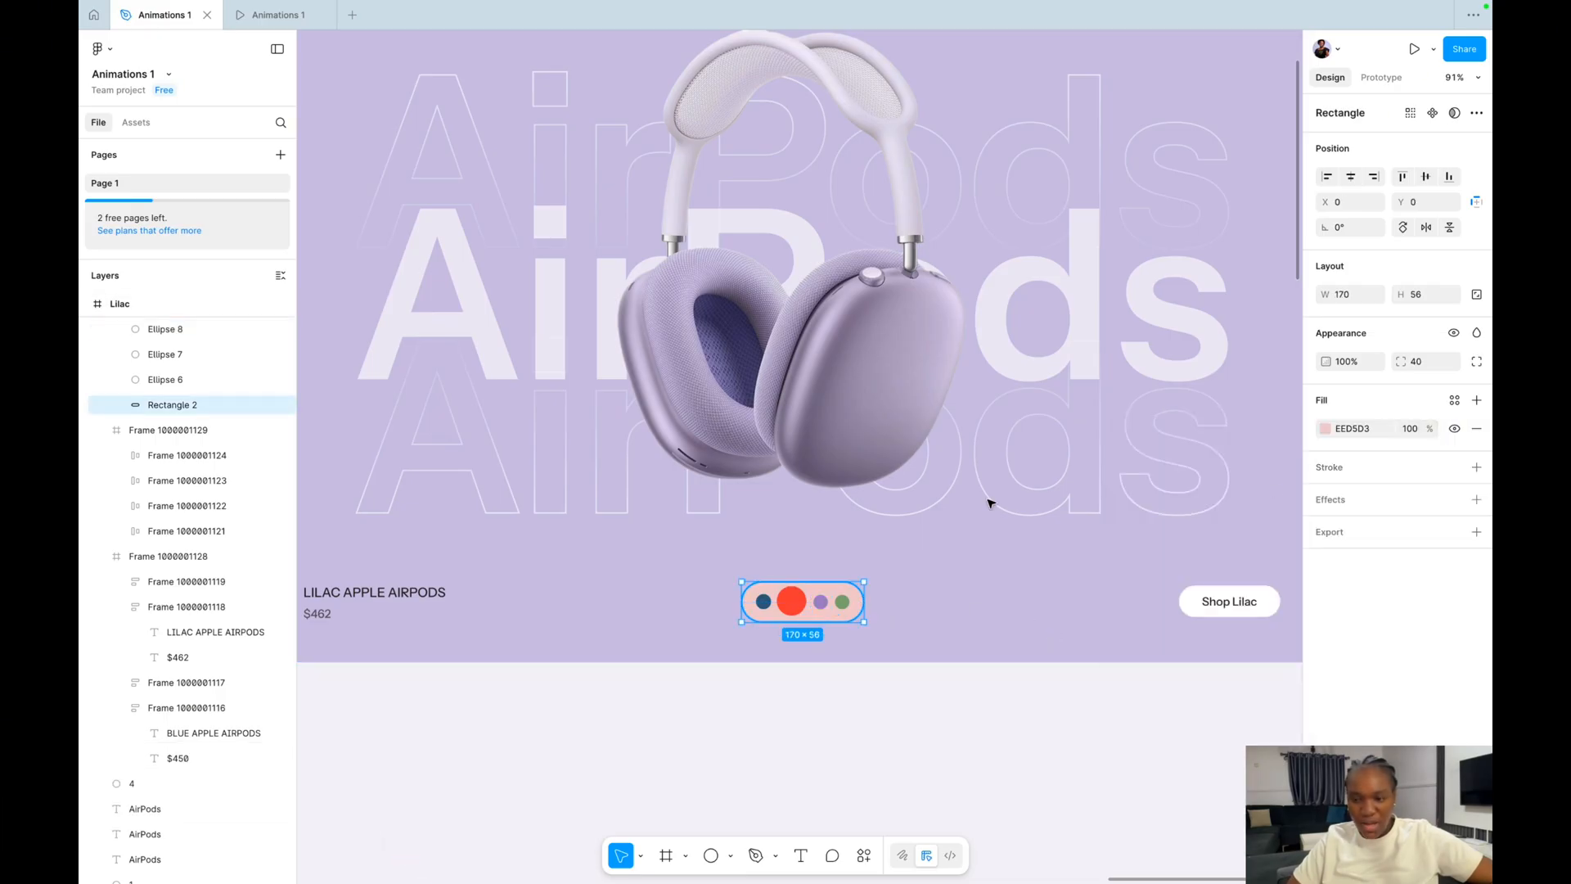
pyautogui.click(1325, 429)
pyautogui.click(1187, 720)
pyautogui.write('266')
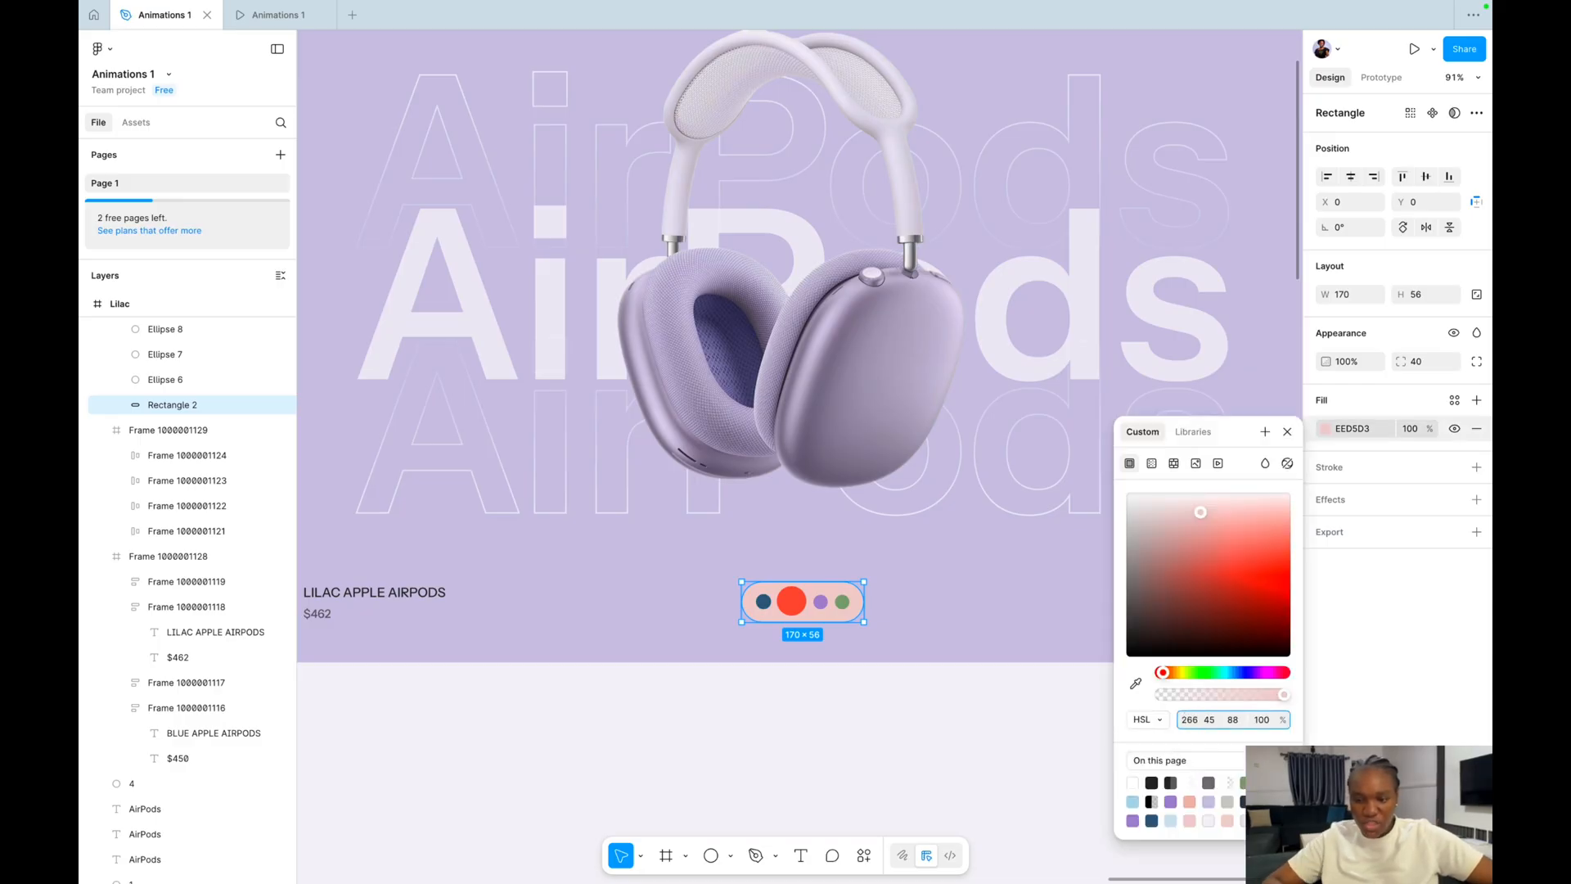
pyautogui.press('Return')
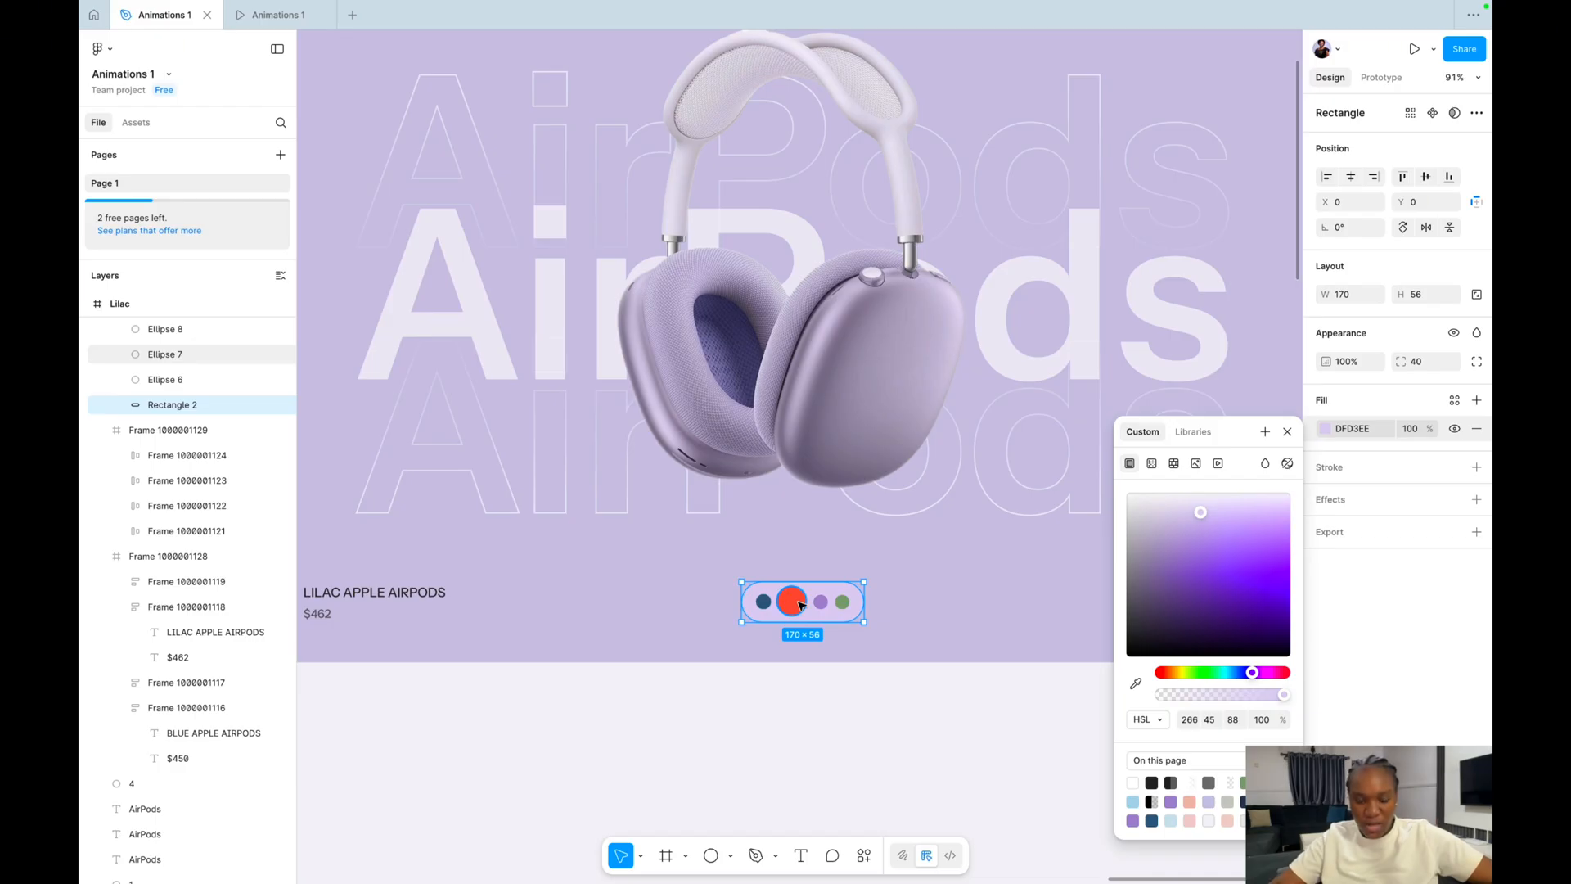
# In the Lilac frame's colour picker, scale the red dot down to match the small dots and the lilac dot up to about 38 × 38.
pyautogui.click(801, 604)
pyautogui.press('k')
pyautogui.scroll(3, 803, 610)
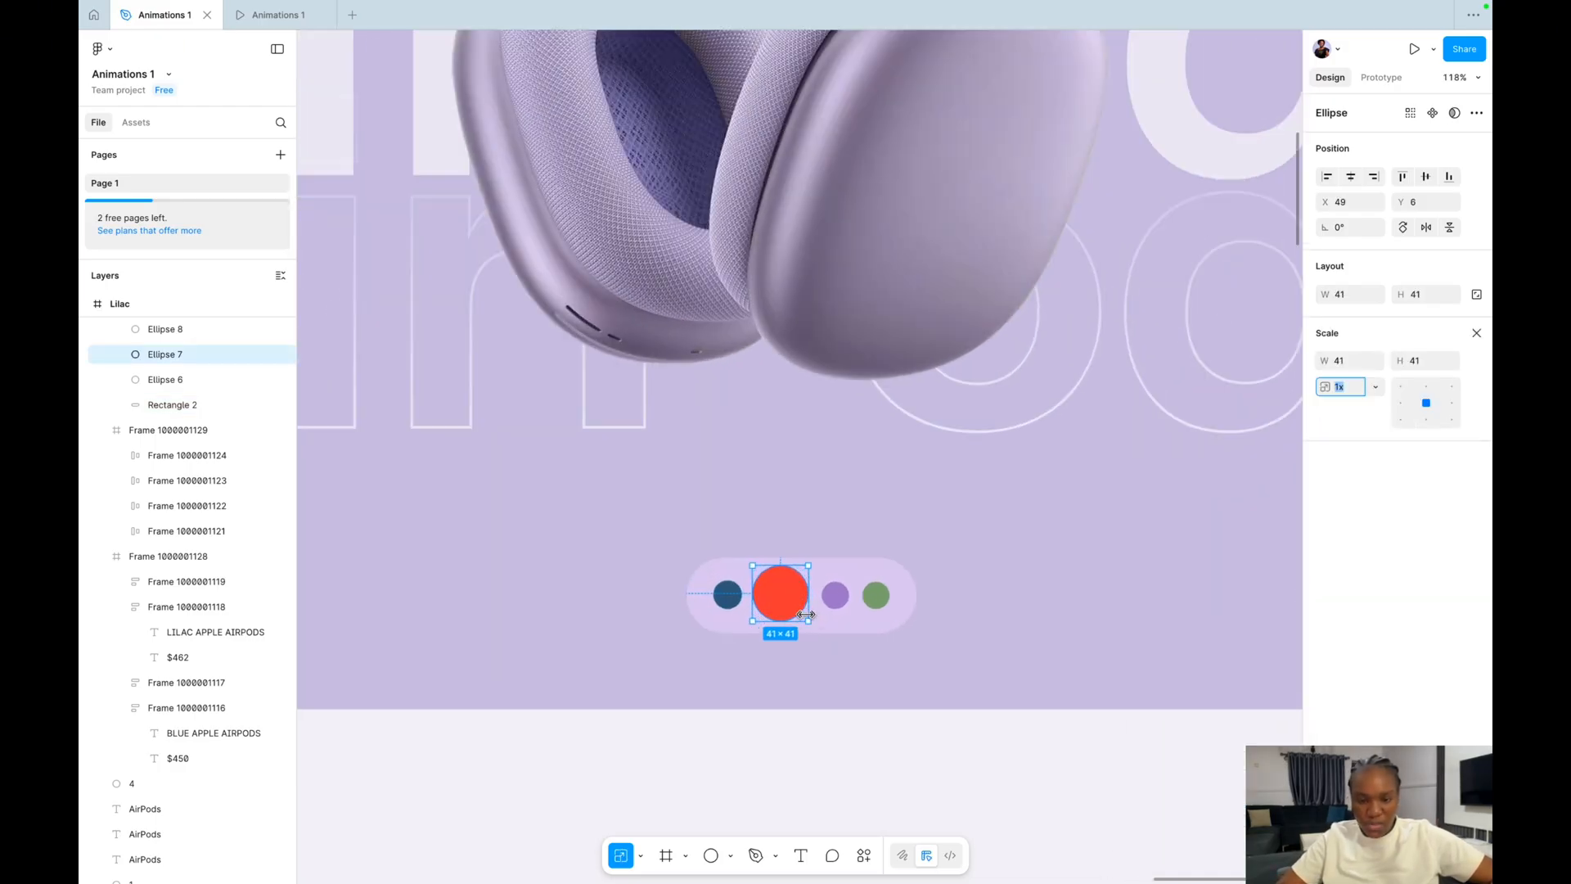
pyautogui.moveTo(806, 622); pyautogui.dragTo(799, 561)
pyautogui.click(835, 595)
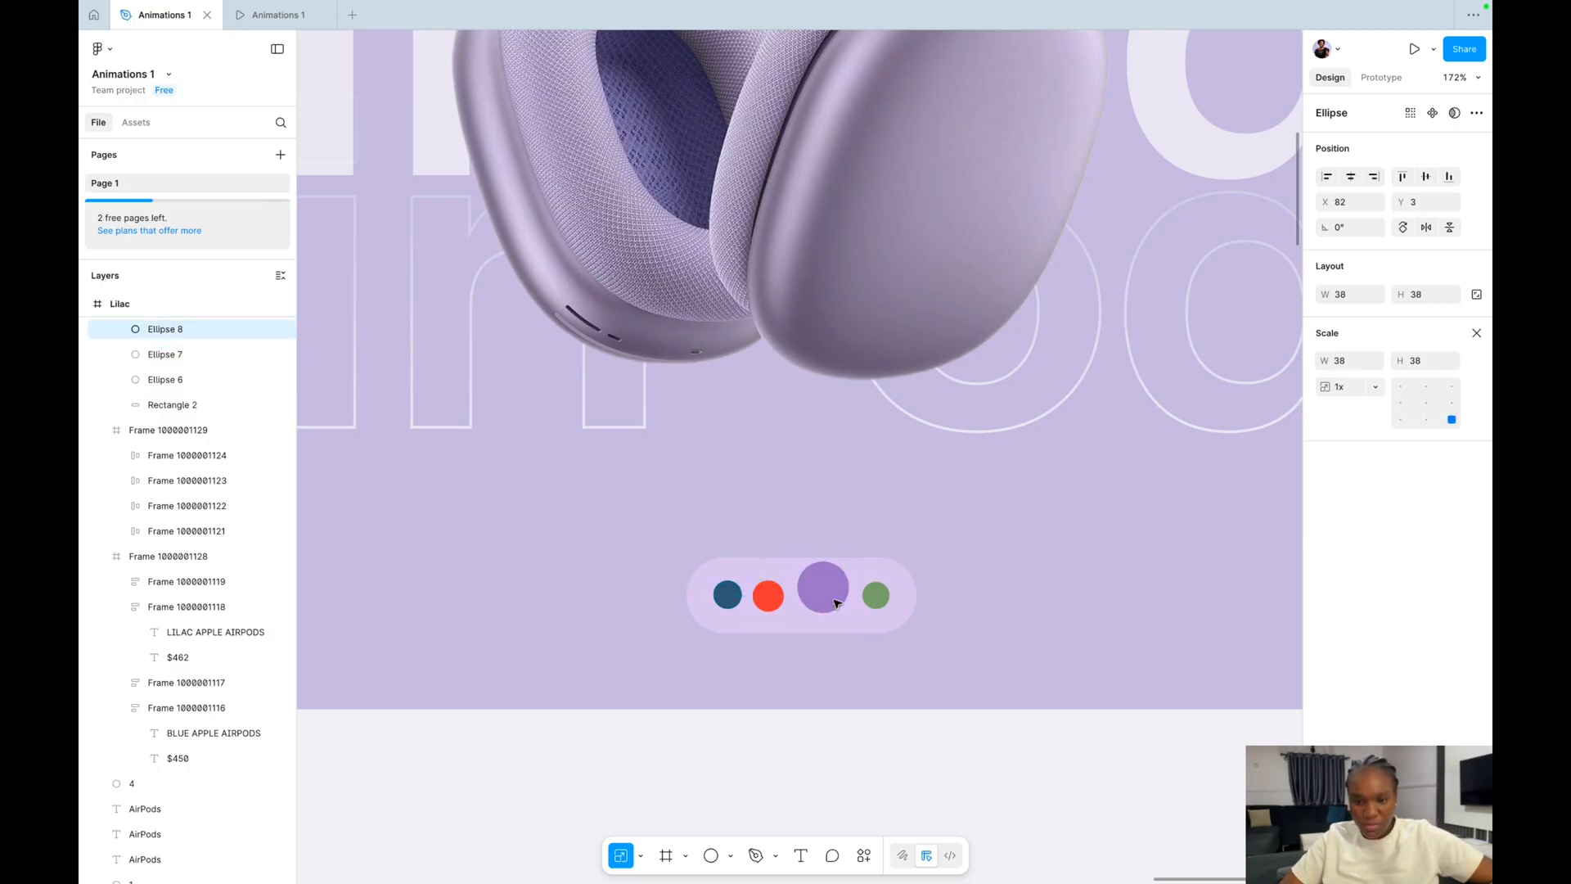
pyautogui.scroll(-5, 834, 603)
pyautogui.click(1182, 367)
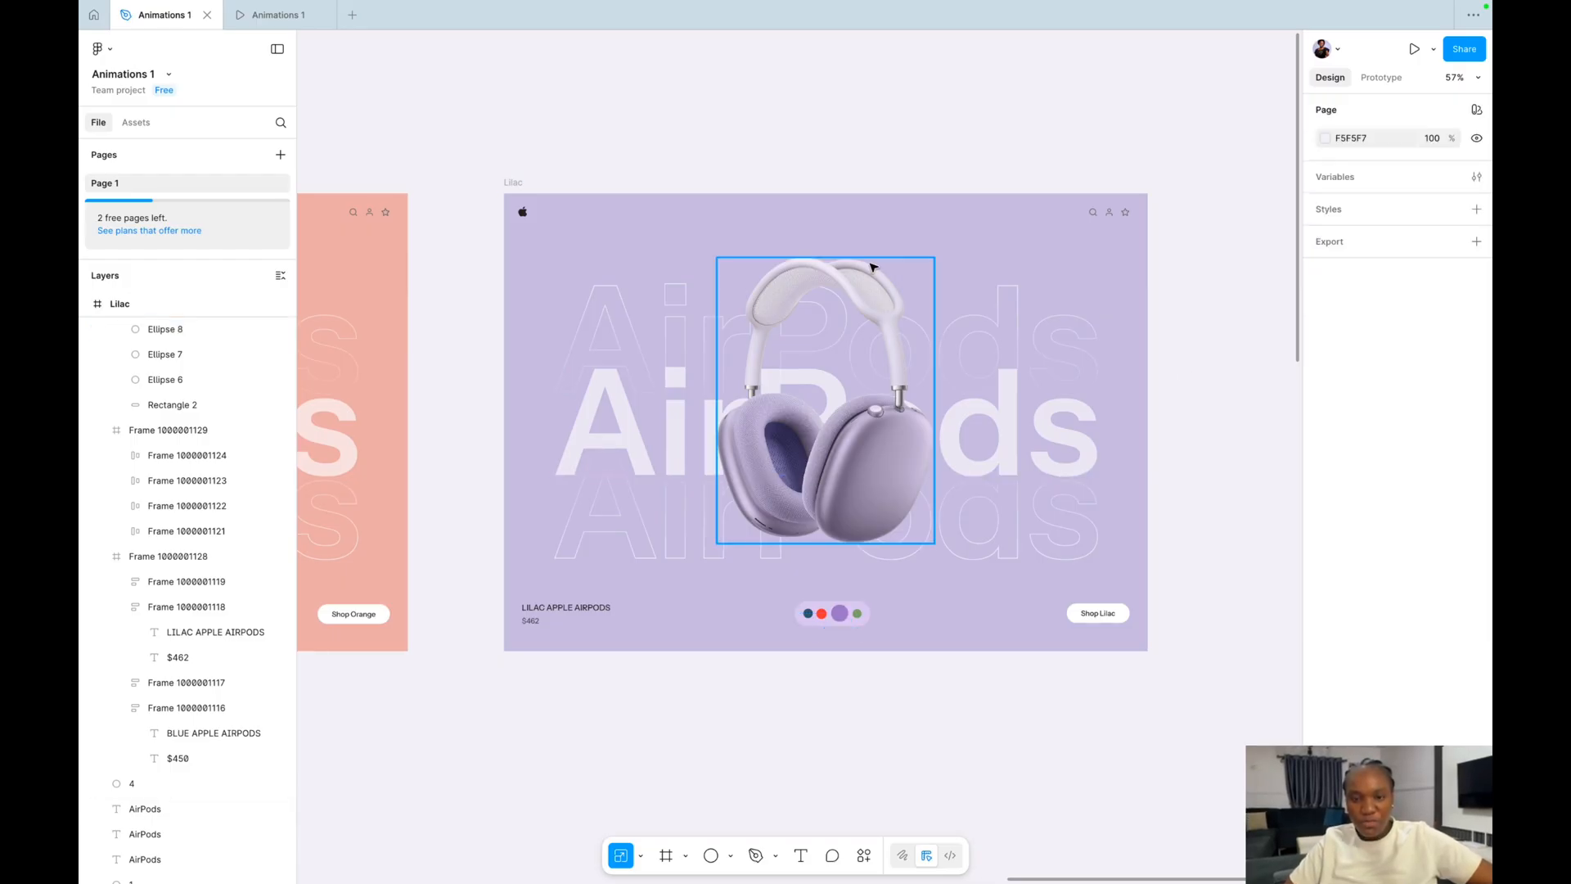
# Move the Orange frame slightly closer to the Blue frame in the row of colour variants.
pyautogui.scroll(-3, 872, 267)
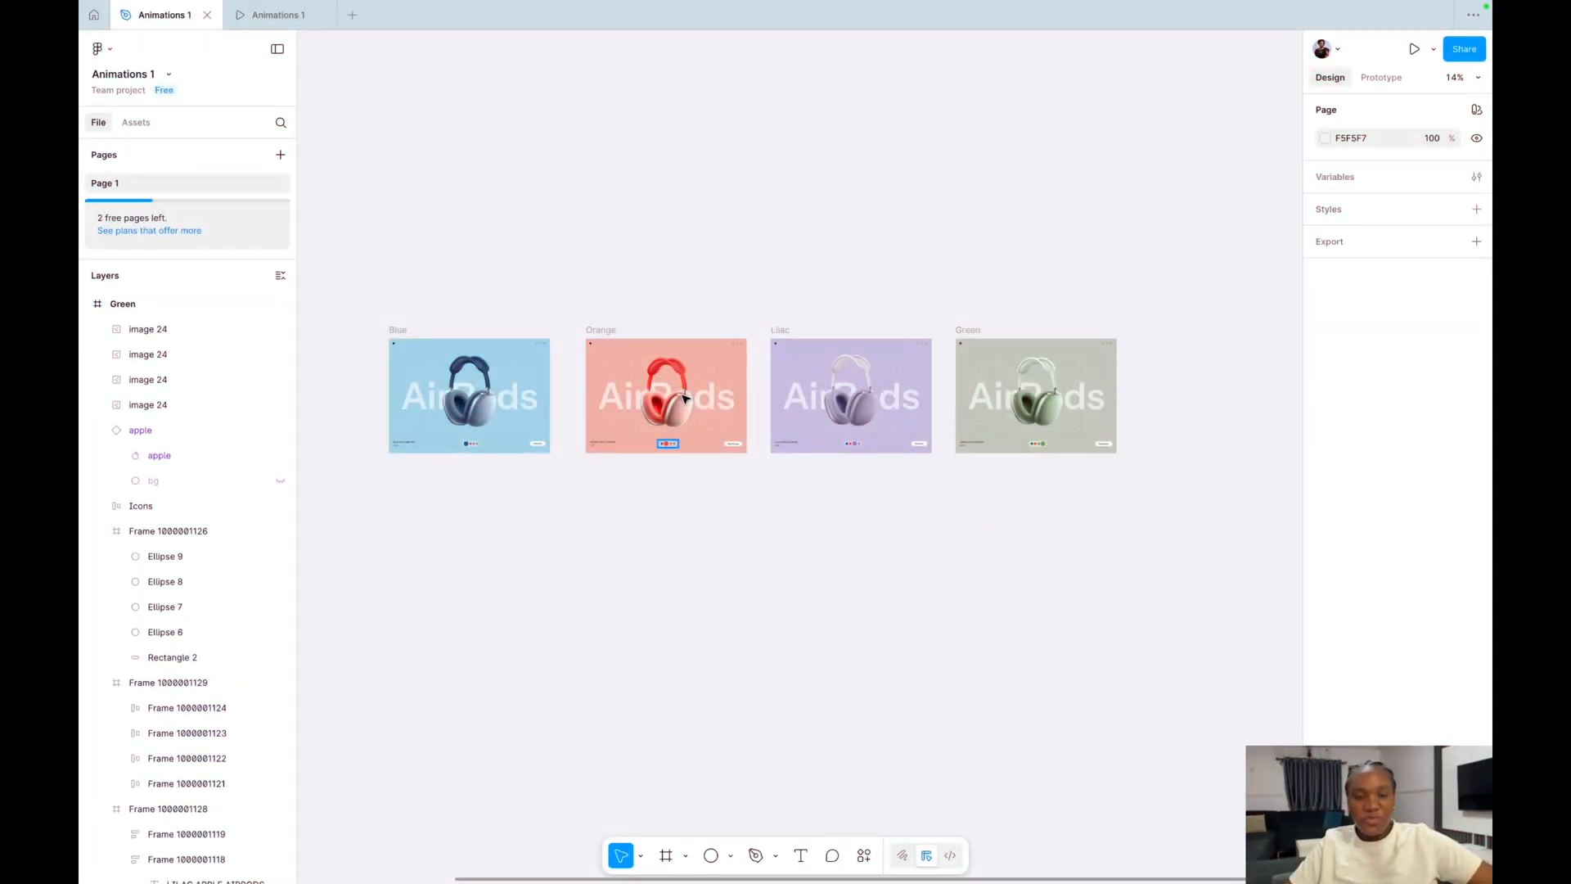
pyautogui.scroll(3, 476, 315)
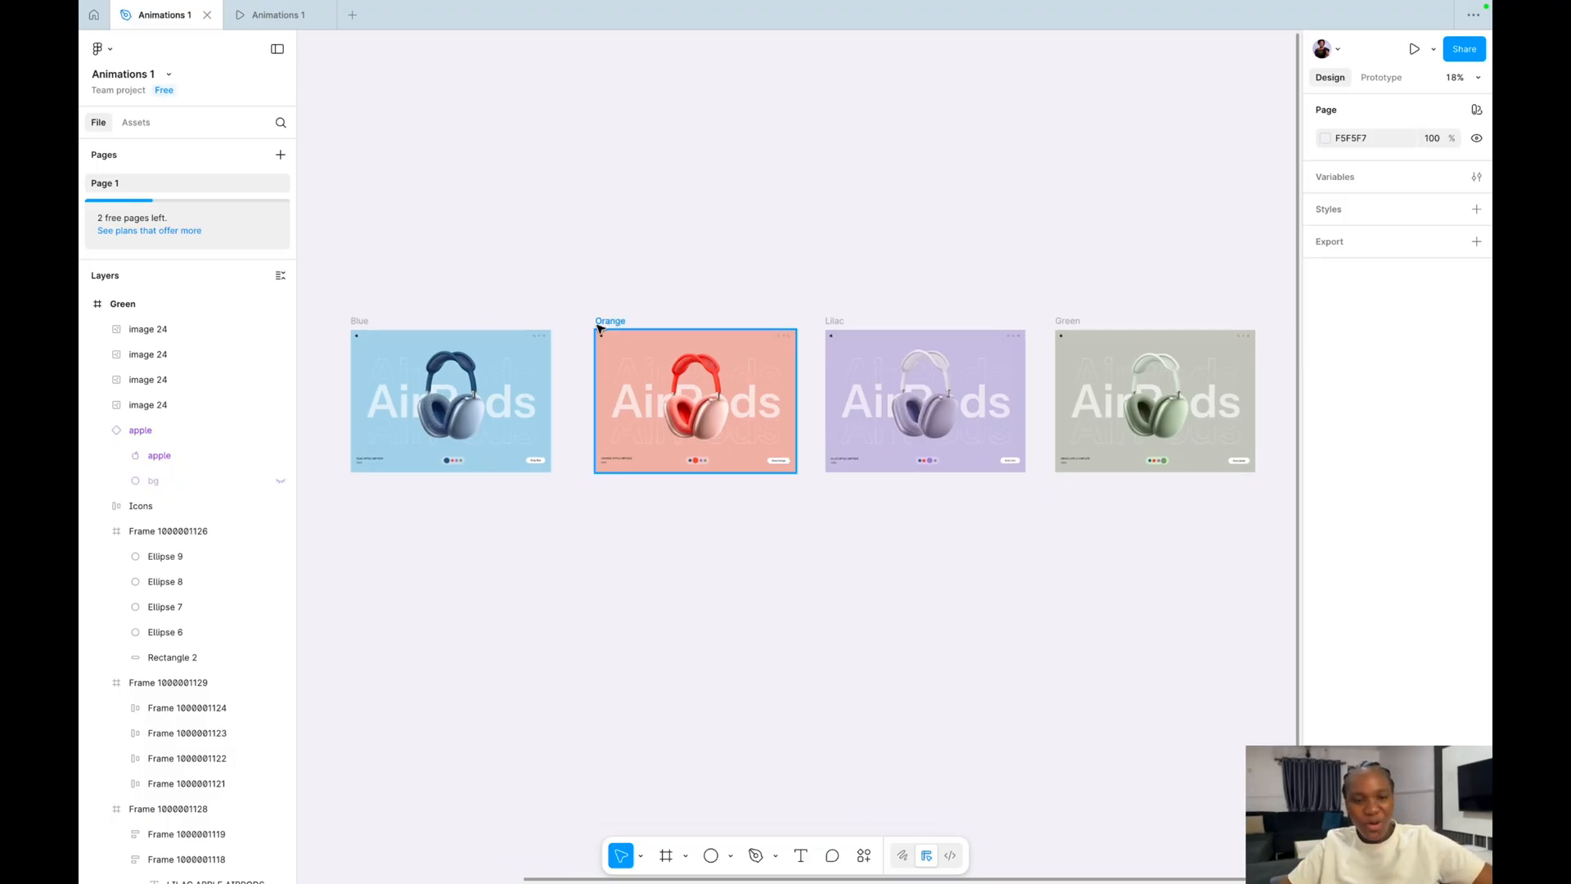
pyautogui.moveTo(600, 329); pyautogui.dragTo(600, 327)
pyautogui.click(661, 282)
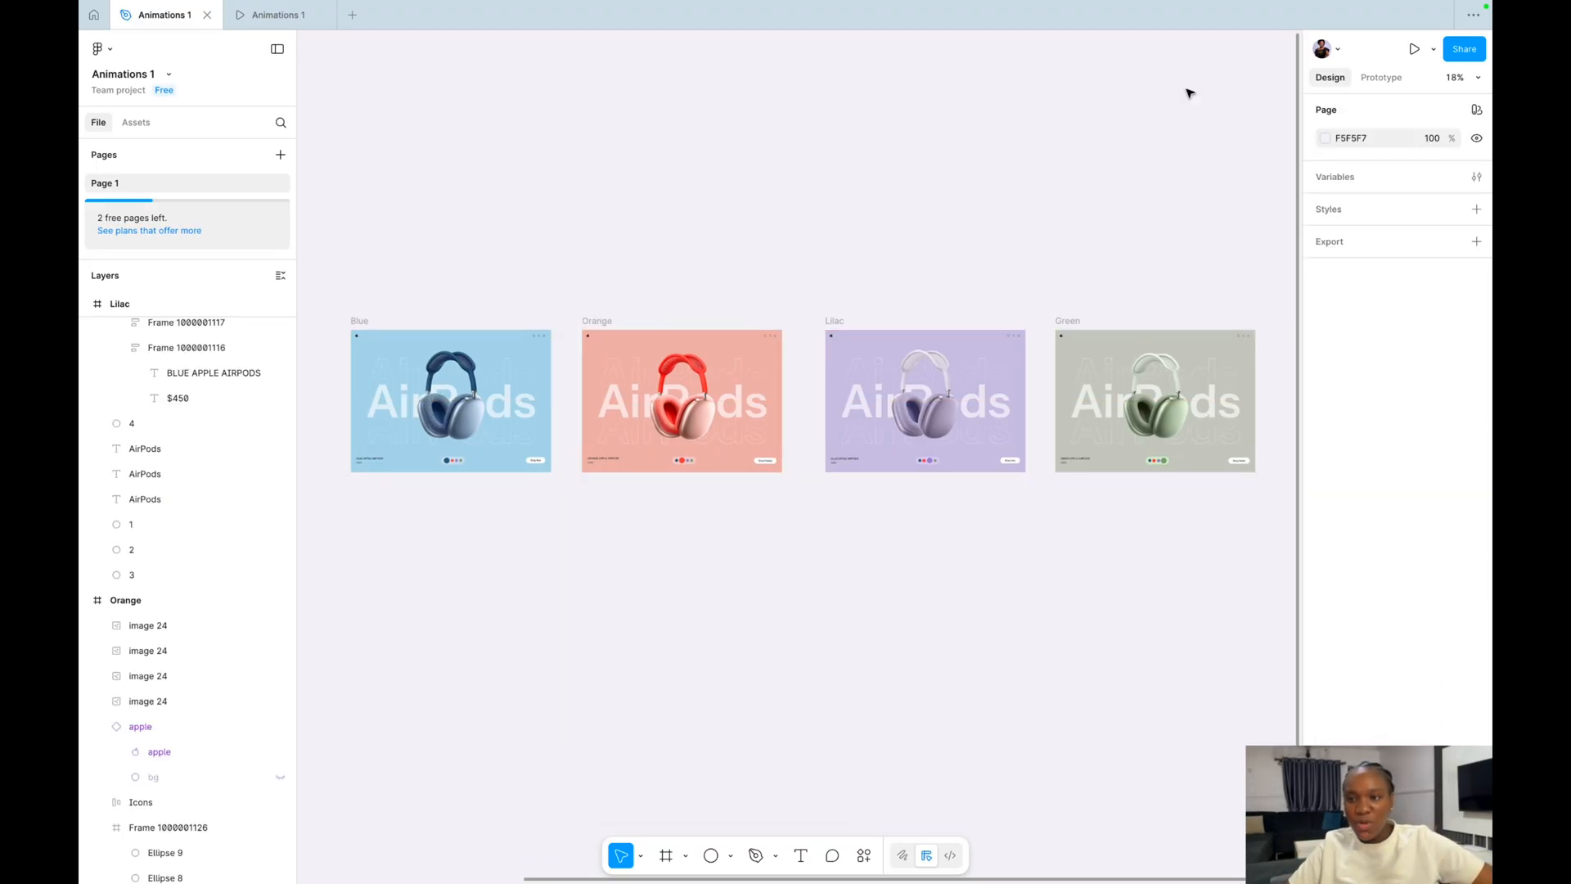
# Switch to prototype editing, check the preview device options while keeping No device, and select the Blue frame.
pyautogui.click(1378, 78)
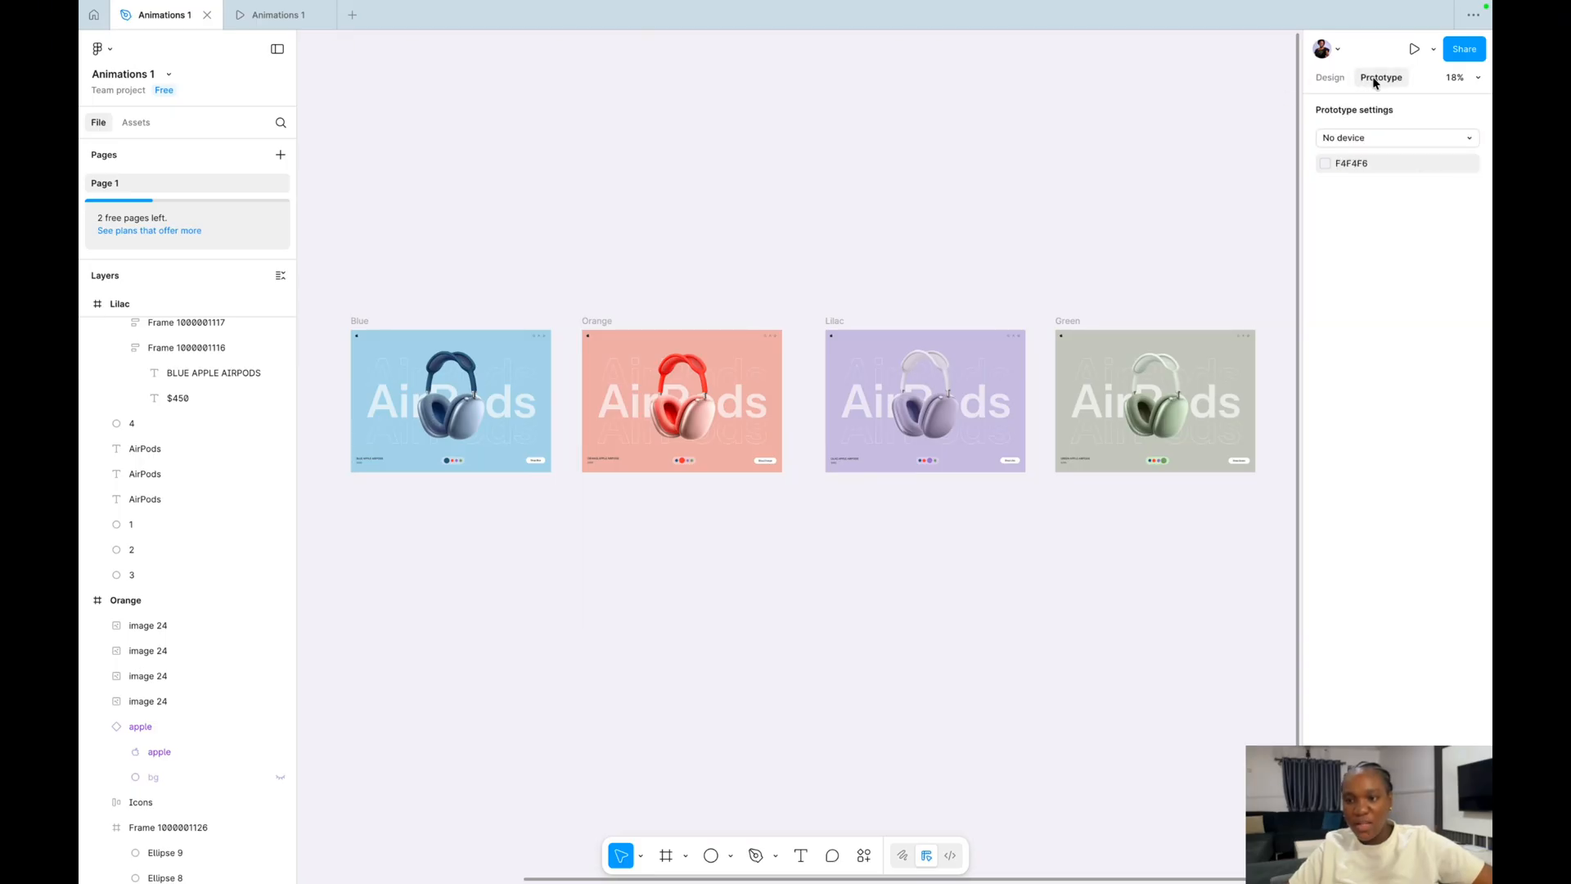
pyautogui.click(1362, 141)
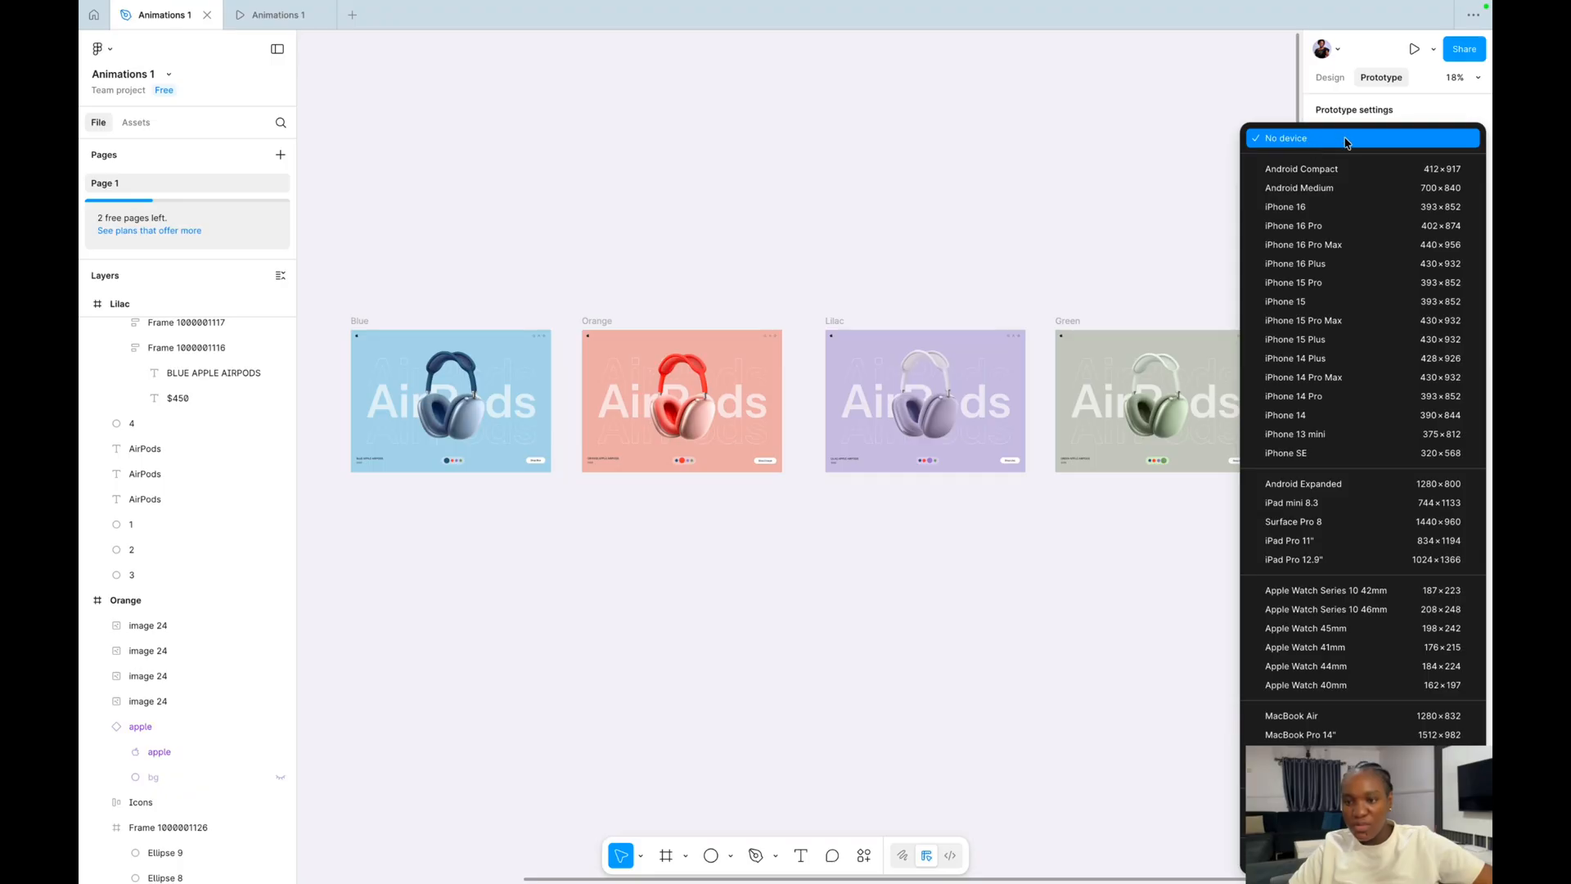
pyautogui.click(364, 316)
pyautogui.click(357, 321)
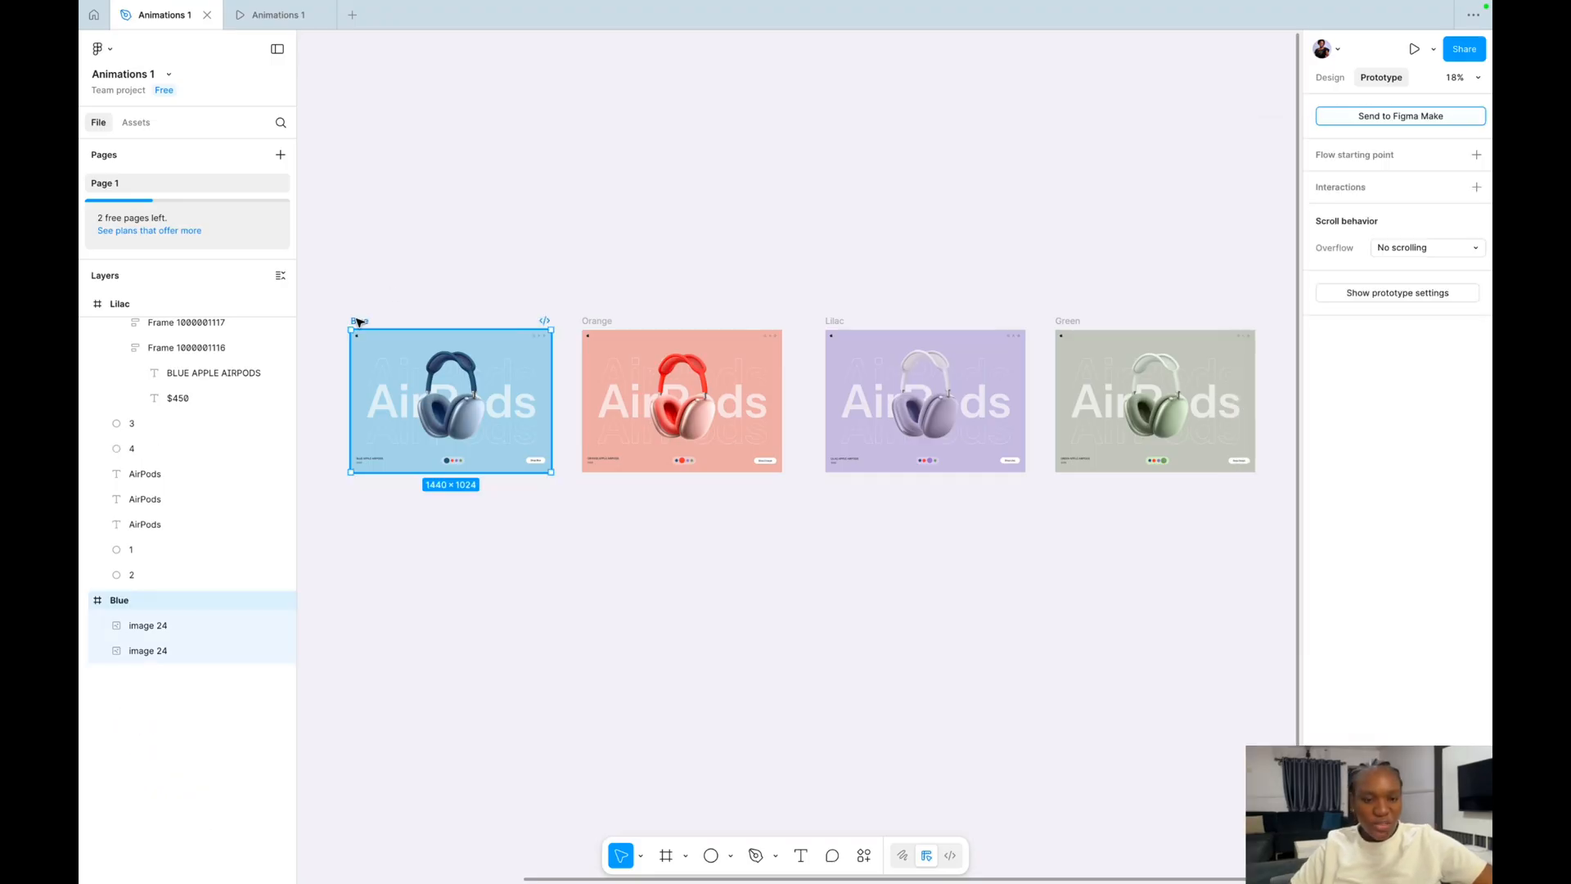
pyautogui.scroll(3, 358, 321)
pyautogui.scroll(2, 443, 325)
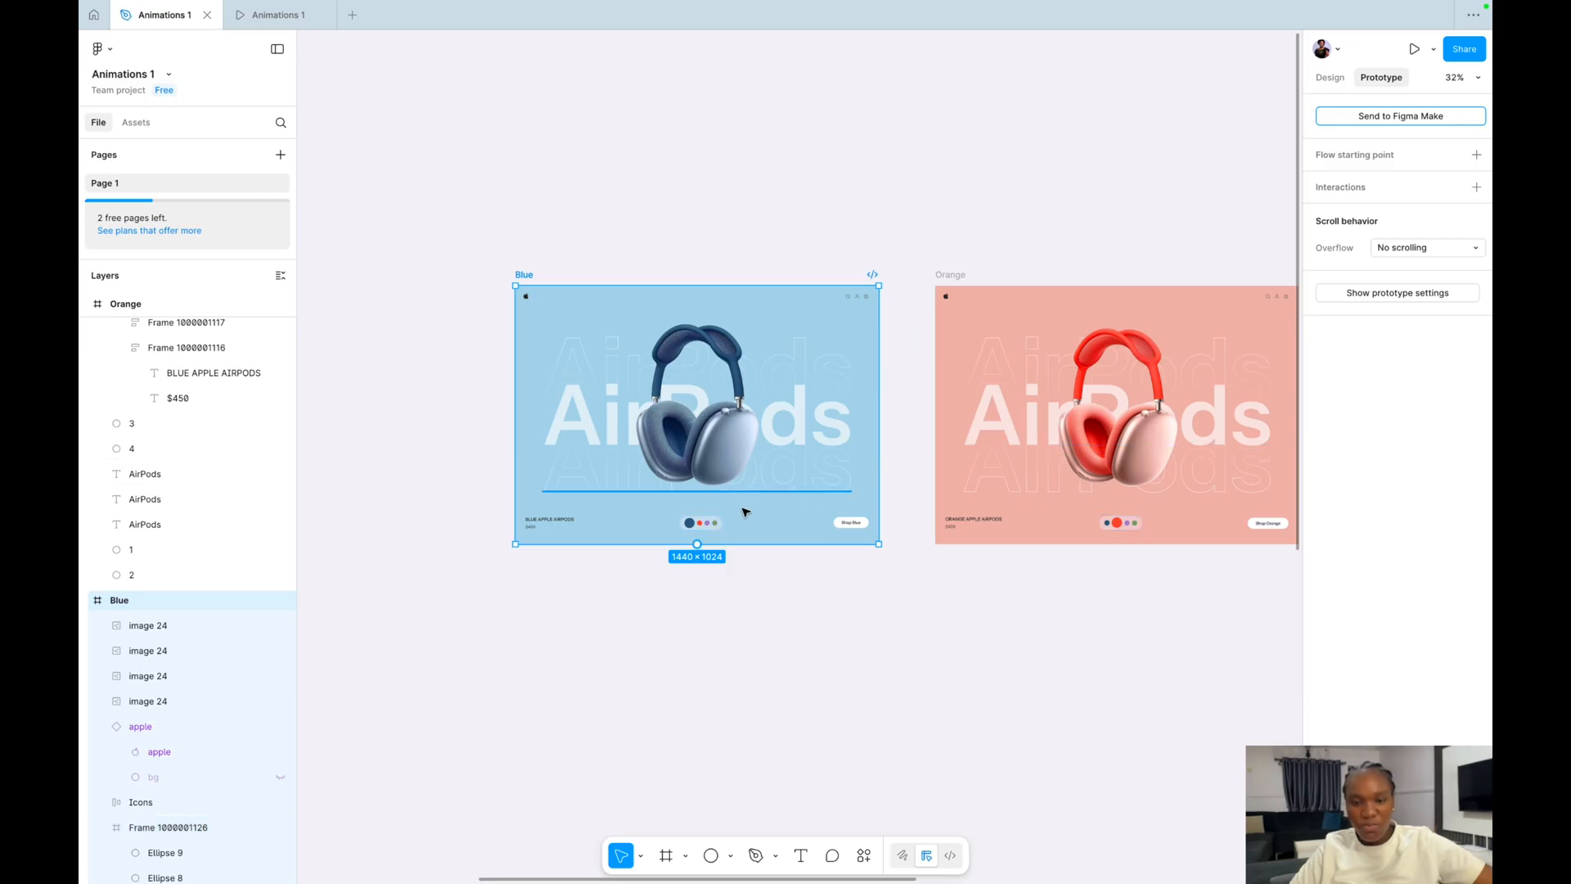
pyautogui.click(702, 522)
pyautogui.scroll(6, 703, 526)
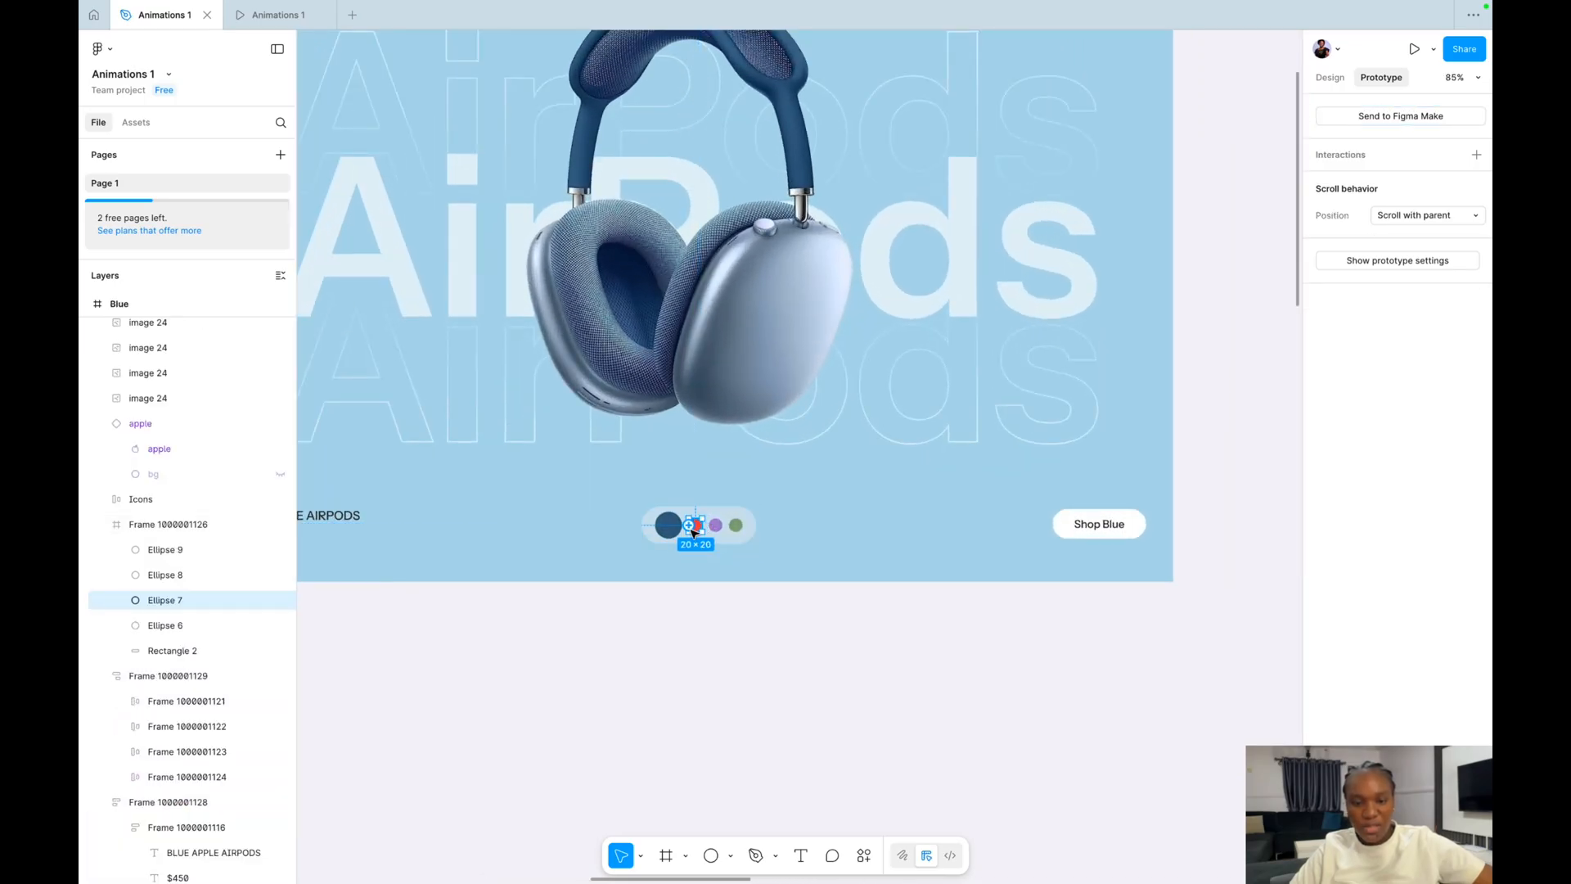
pyautogui.scroll(-5, 697, 531)
pyautogui.moveTo(699, 529); pyautogui.dragTo(934, 466)
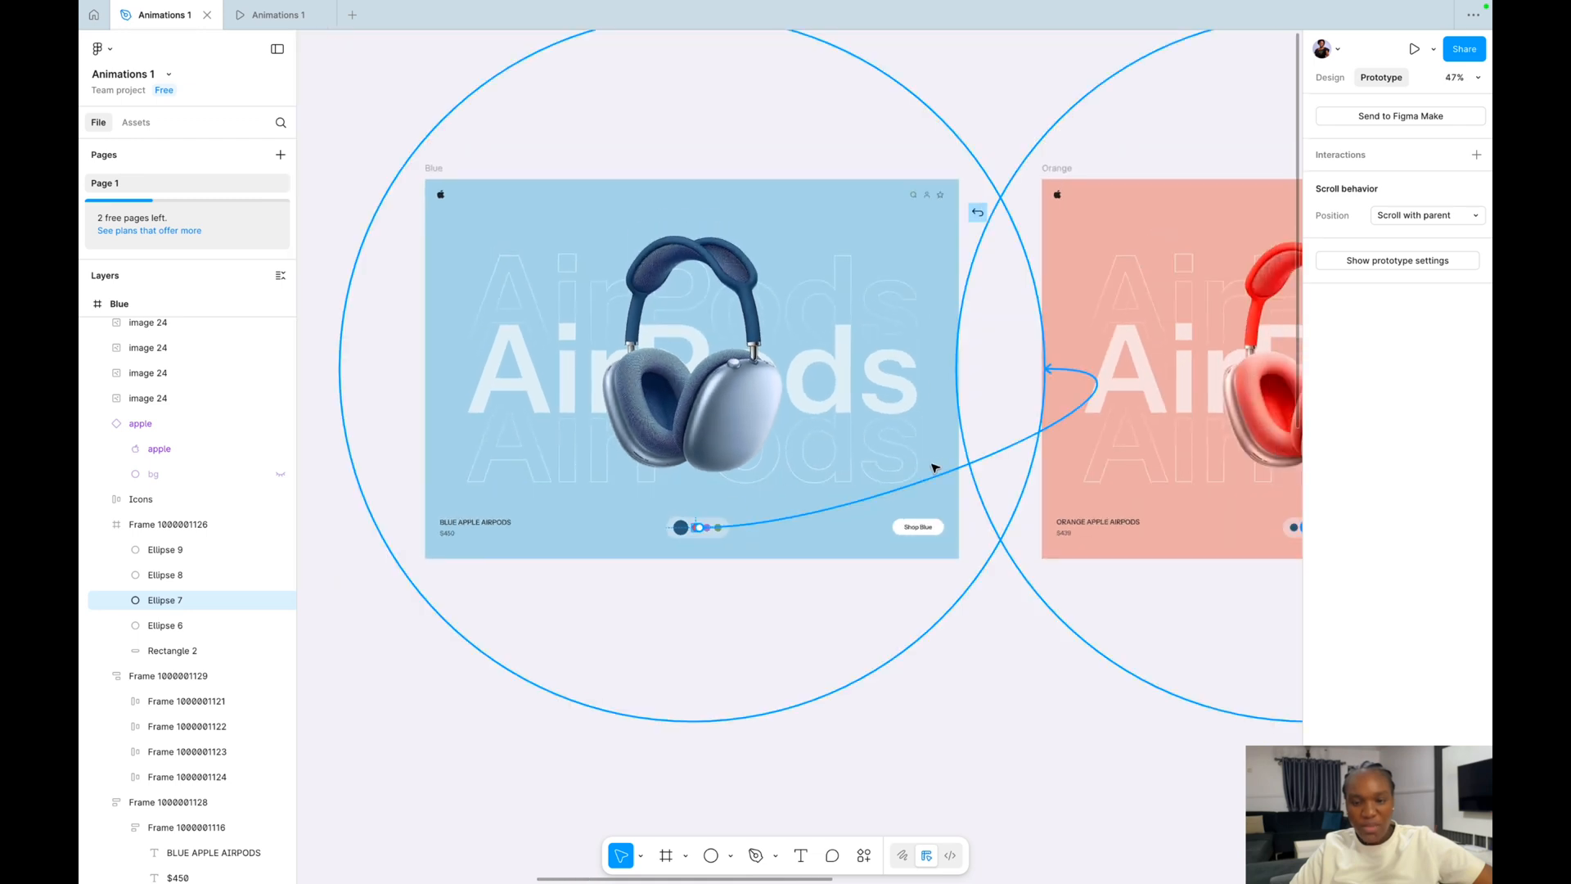
pyautogui.moveTo(695, 543); pyautogui.dragTo(697, 537)
pyautogui.scroll(5, 698, 536)
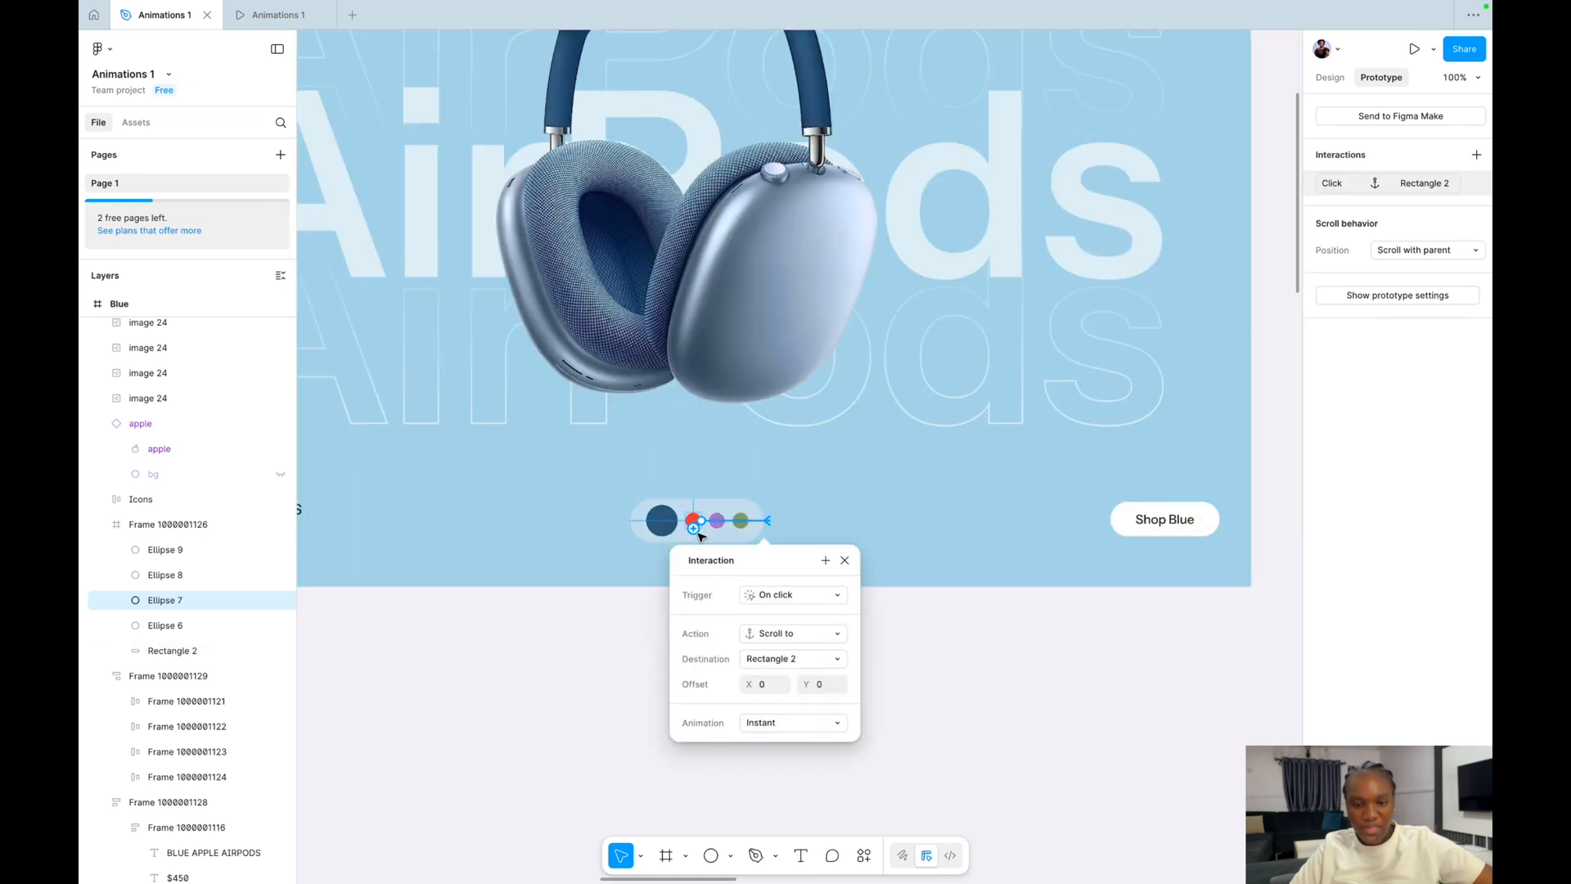
pyautogui.press('Escape')
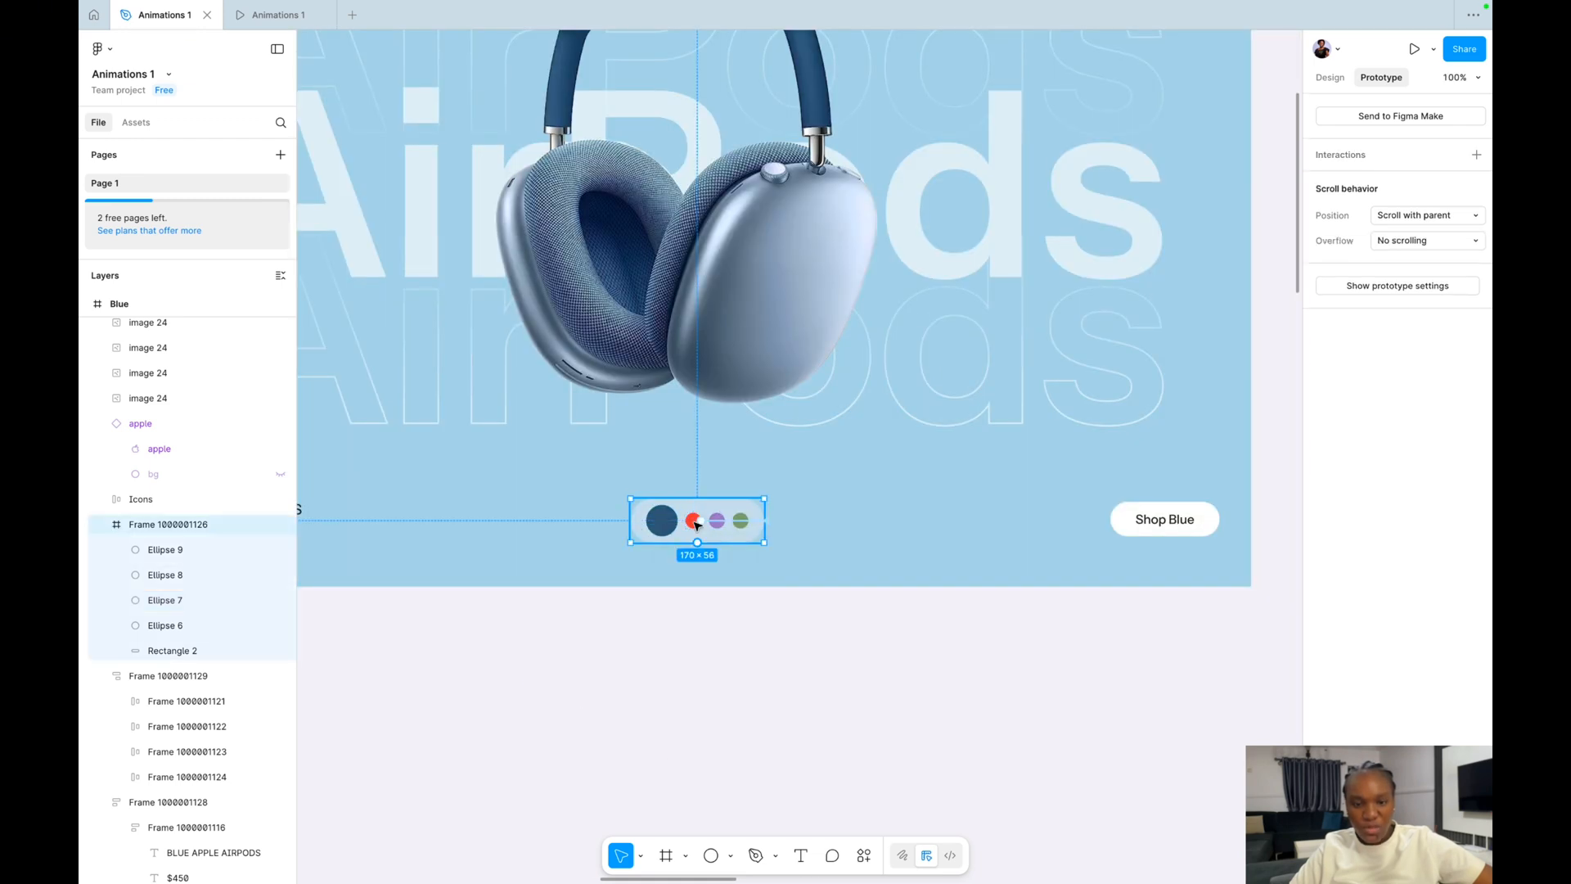
# Connect the red dot in the Blue frame to the Orange frame with an On click trigger and a Navigate to action.
pyautogui.click(694, 522)
pyautogui.scroll(-3, 696, 529)
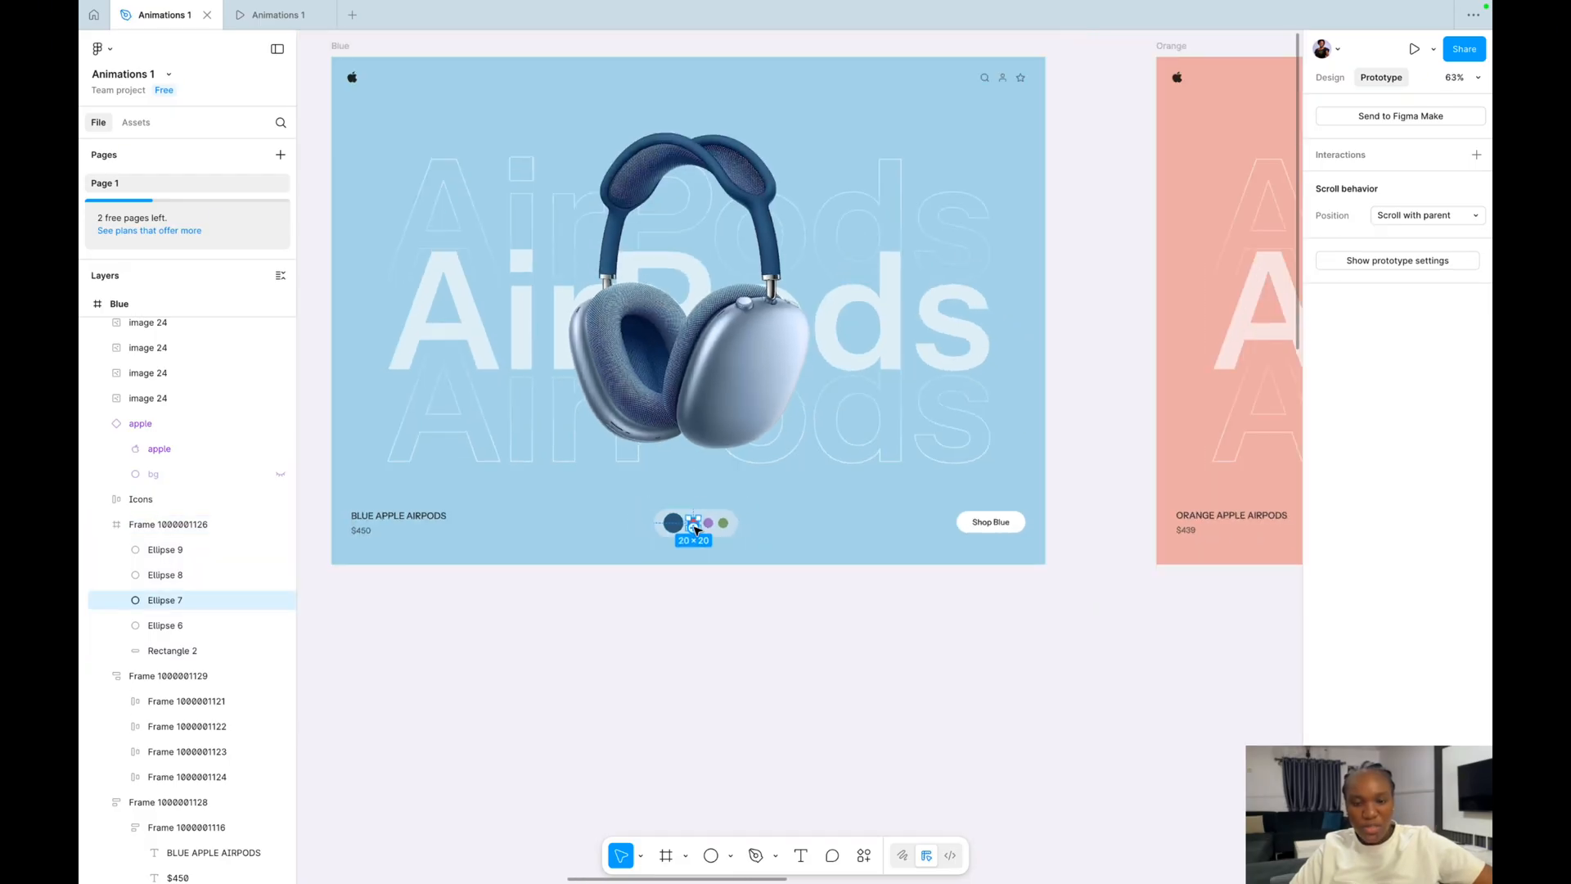
pyautogui.moveTo(1074, 426); pyautogui.dragTo(1204, 382)
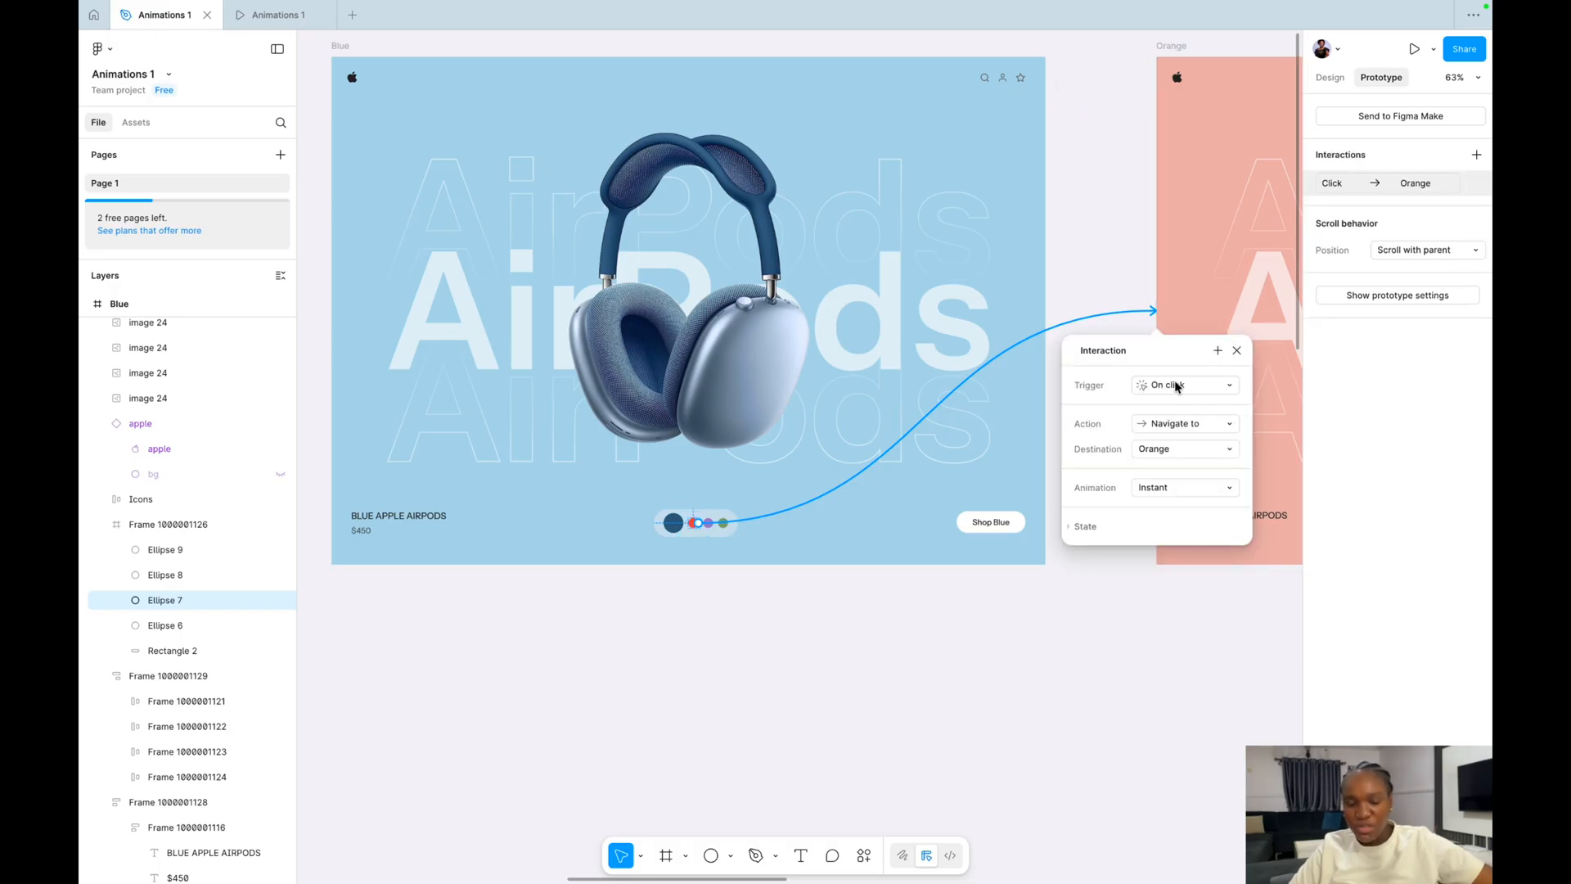
pyautogui.click(1176, 386)
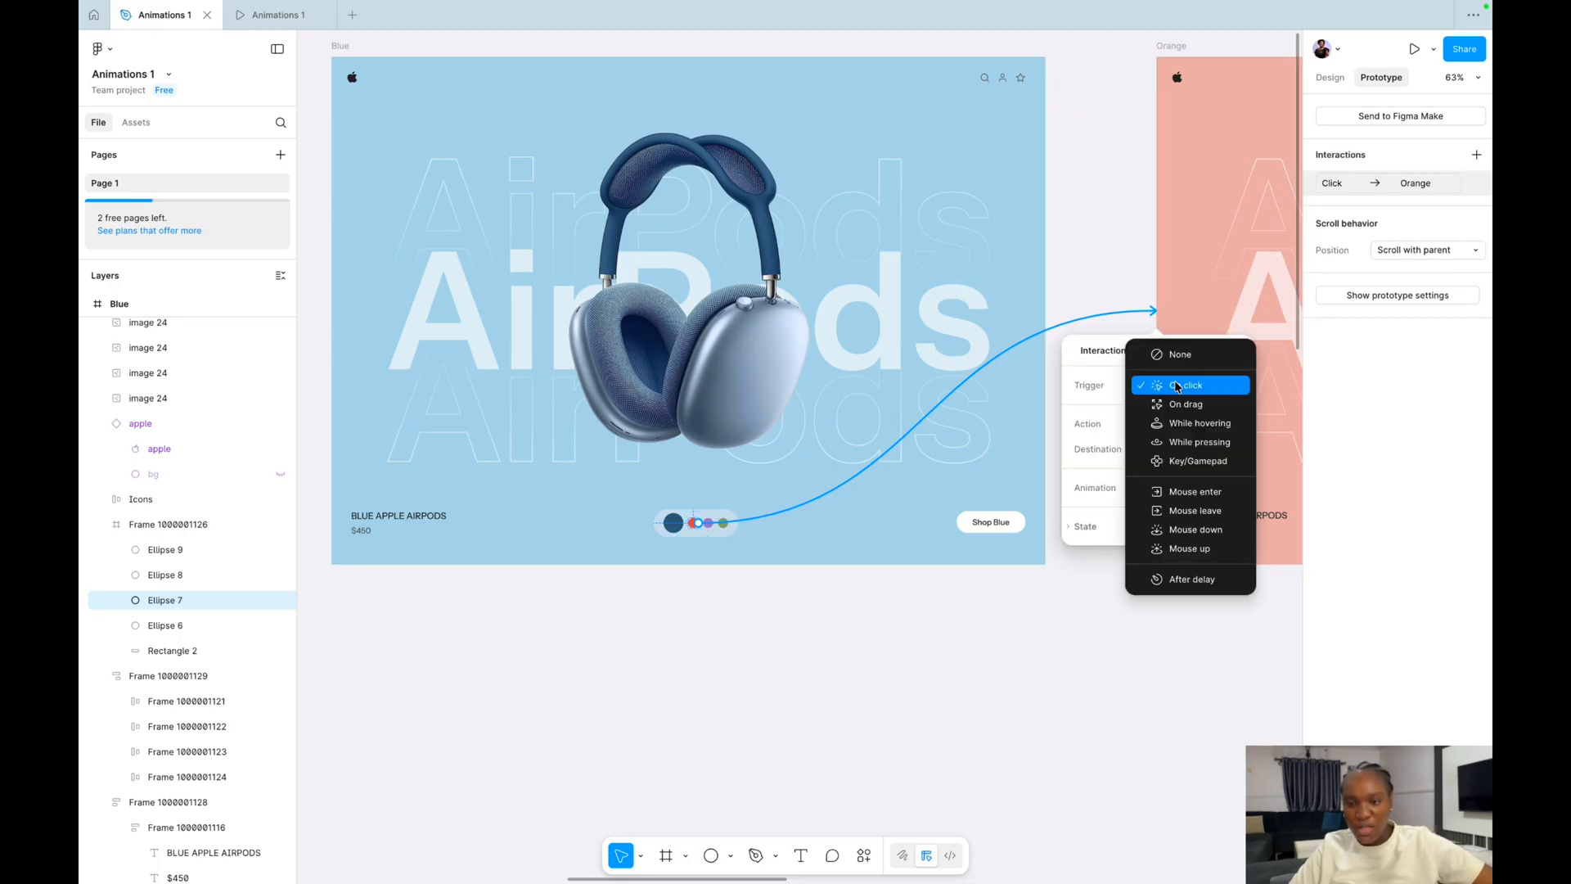
pyautogui.click(1193, 384)
pyautogui.click(1168, 425)
pyautogui.click(1168, 425)
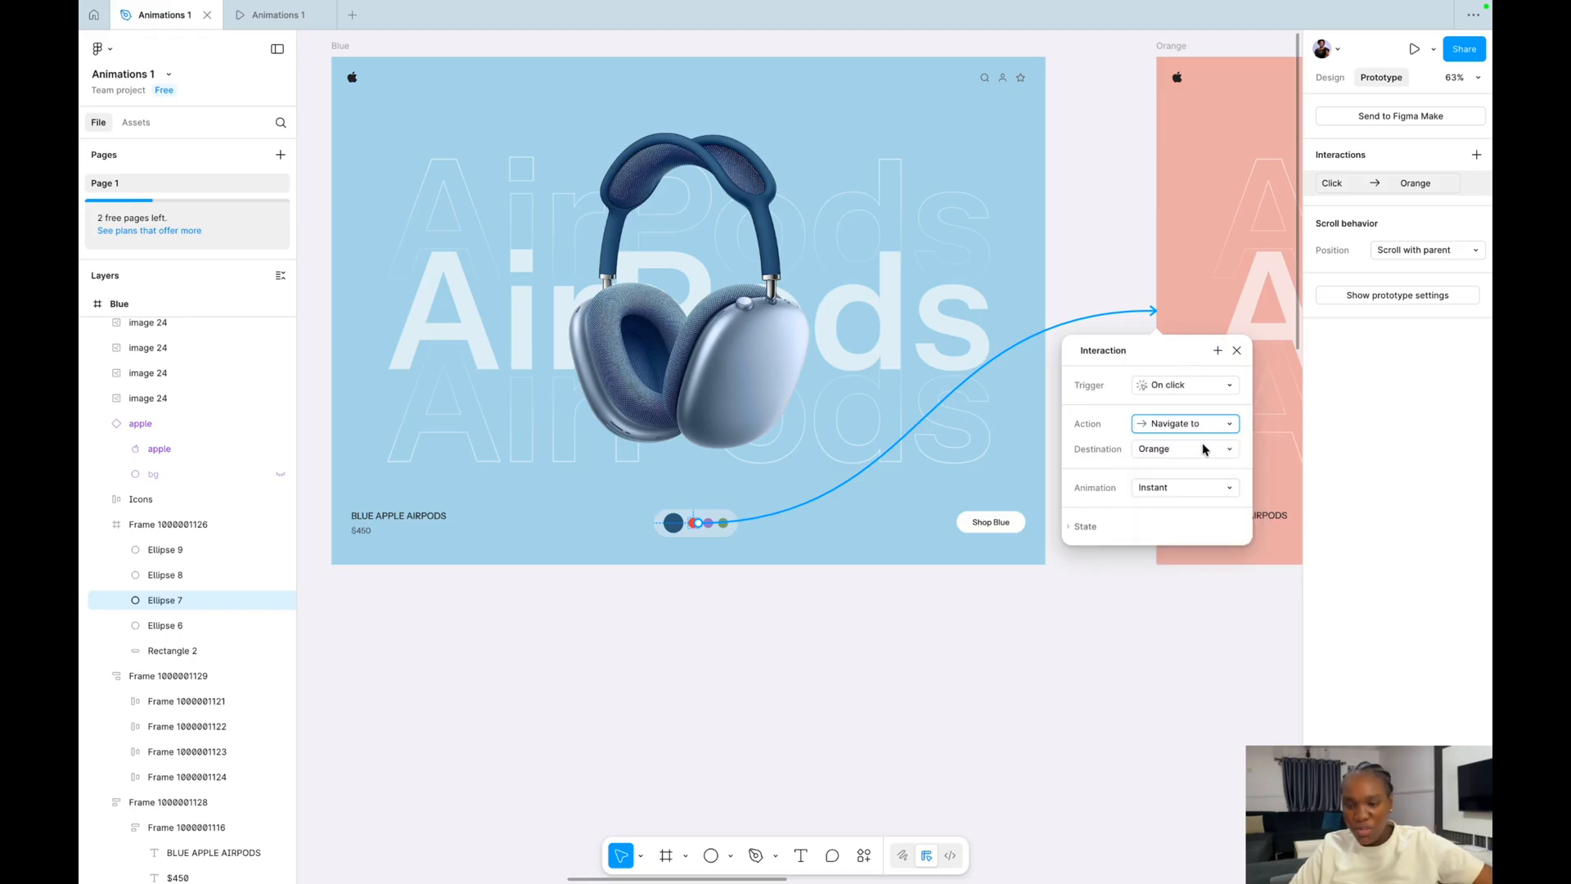
# Set the red dot's transition to the Orange frame to Smart animate, with an Ease out curve and a 700 ms duration.
pyautogui.click(1177, 489)
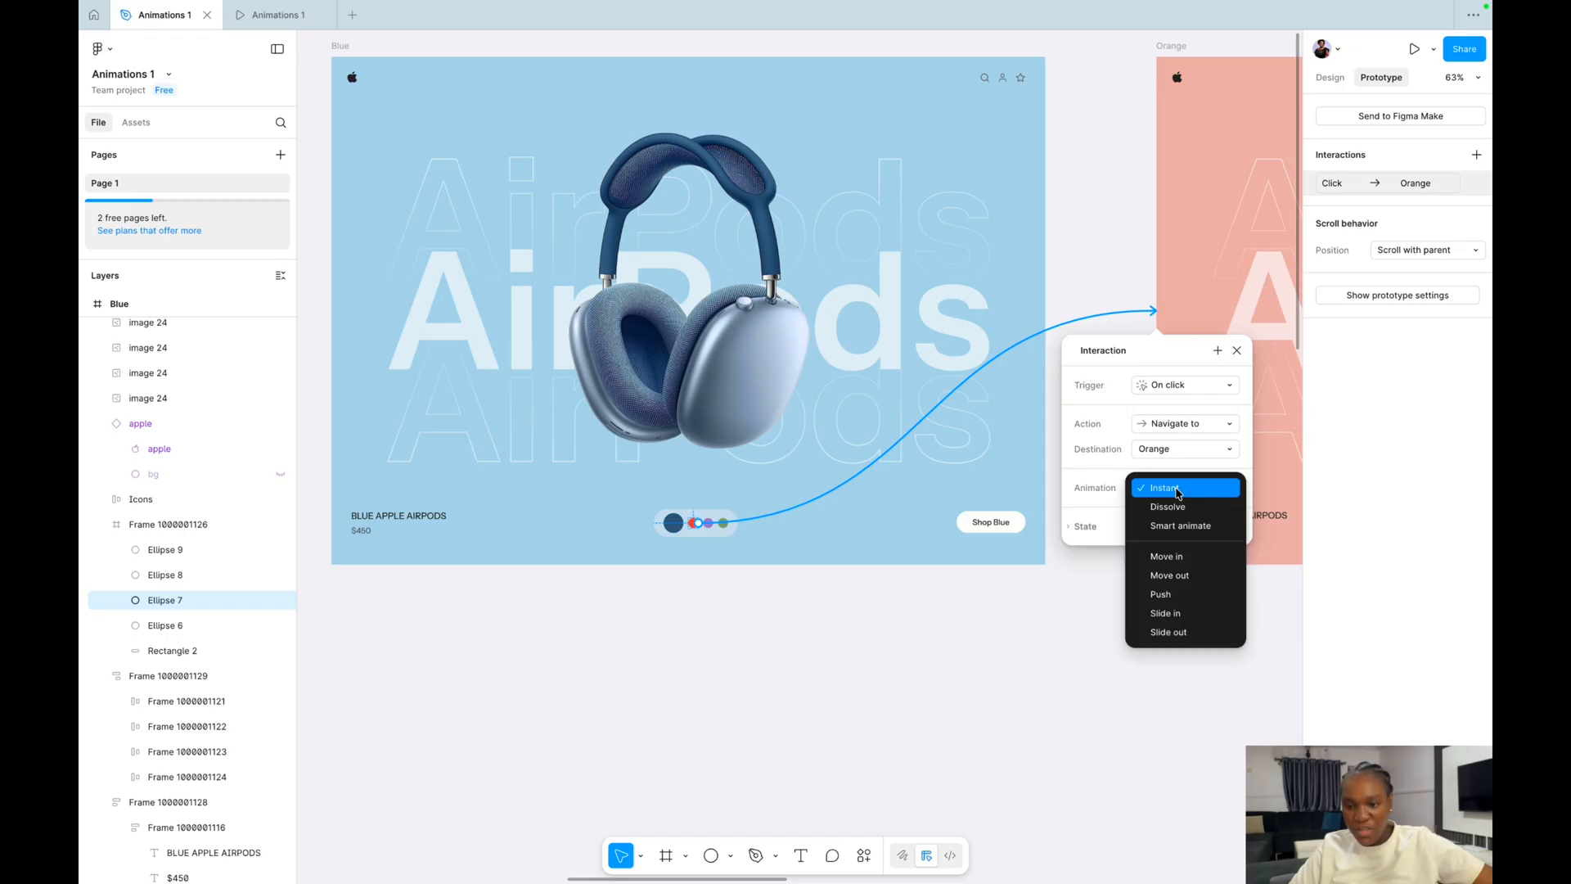
pyautogui.click(1180, 525)
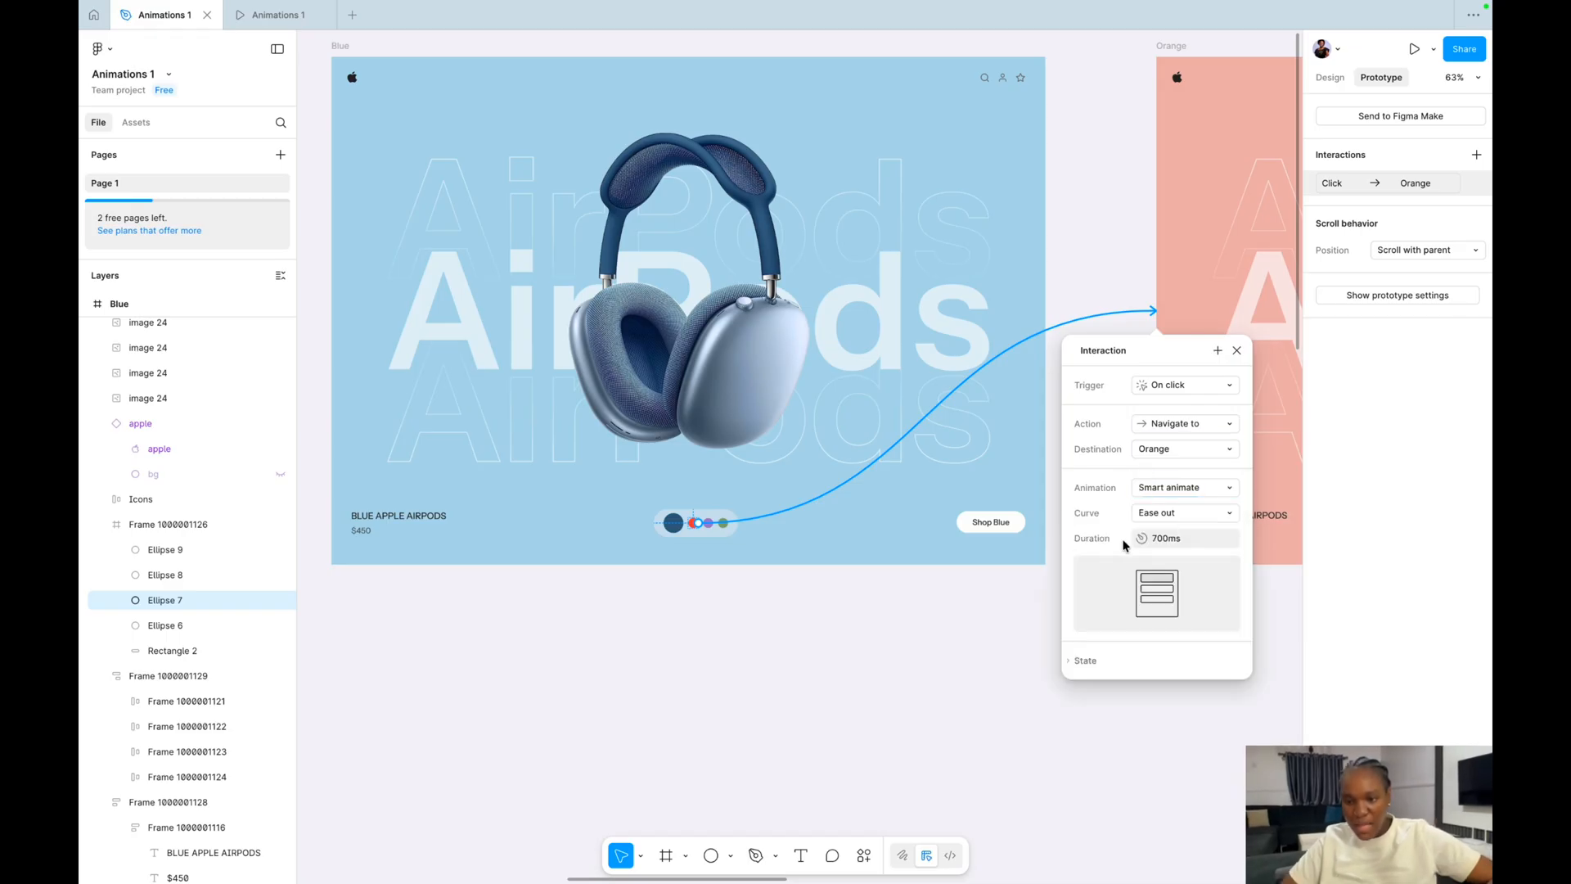
pyautogui.click(1155, 540)
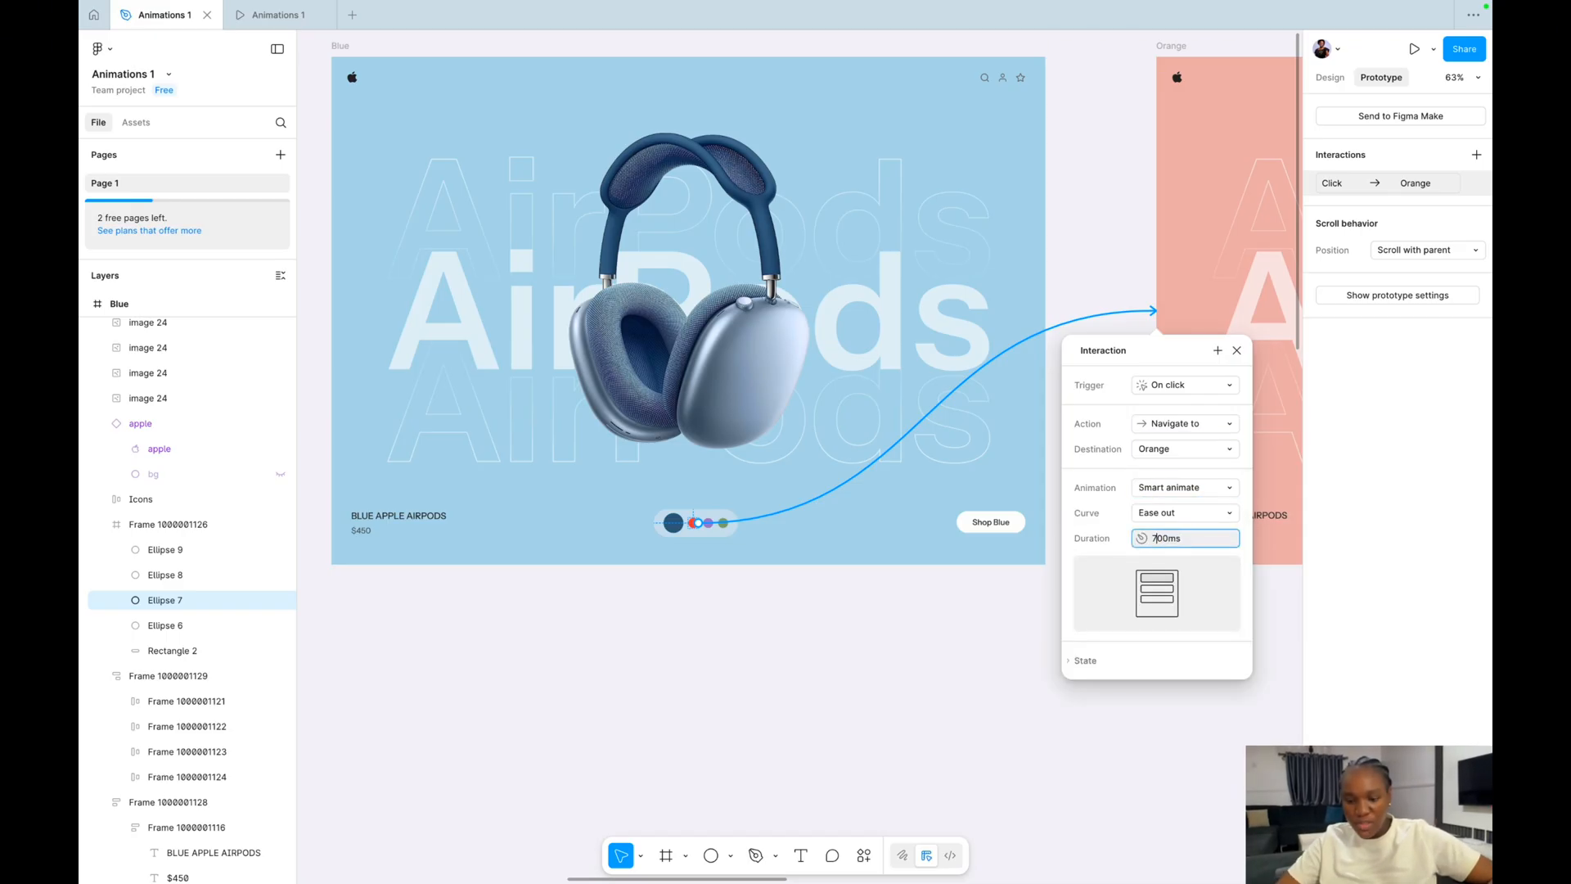
pyautogui.click(1090, 291)
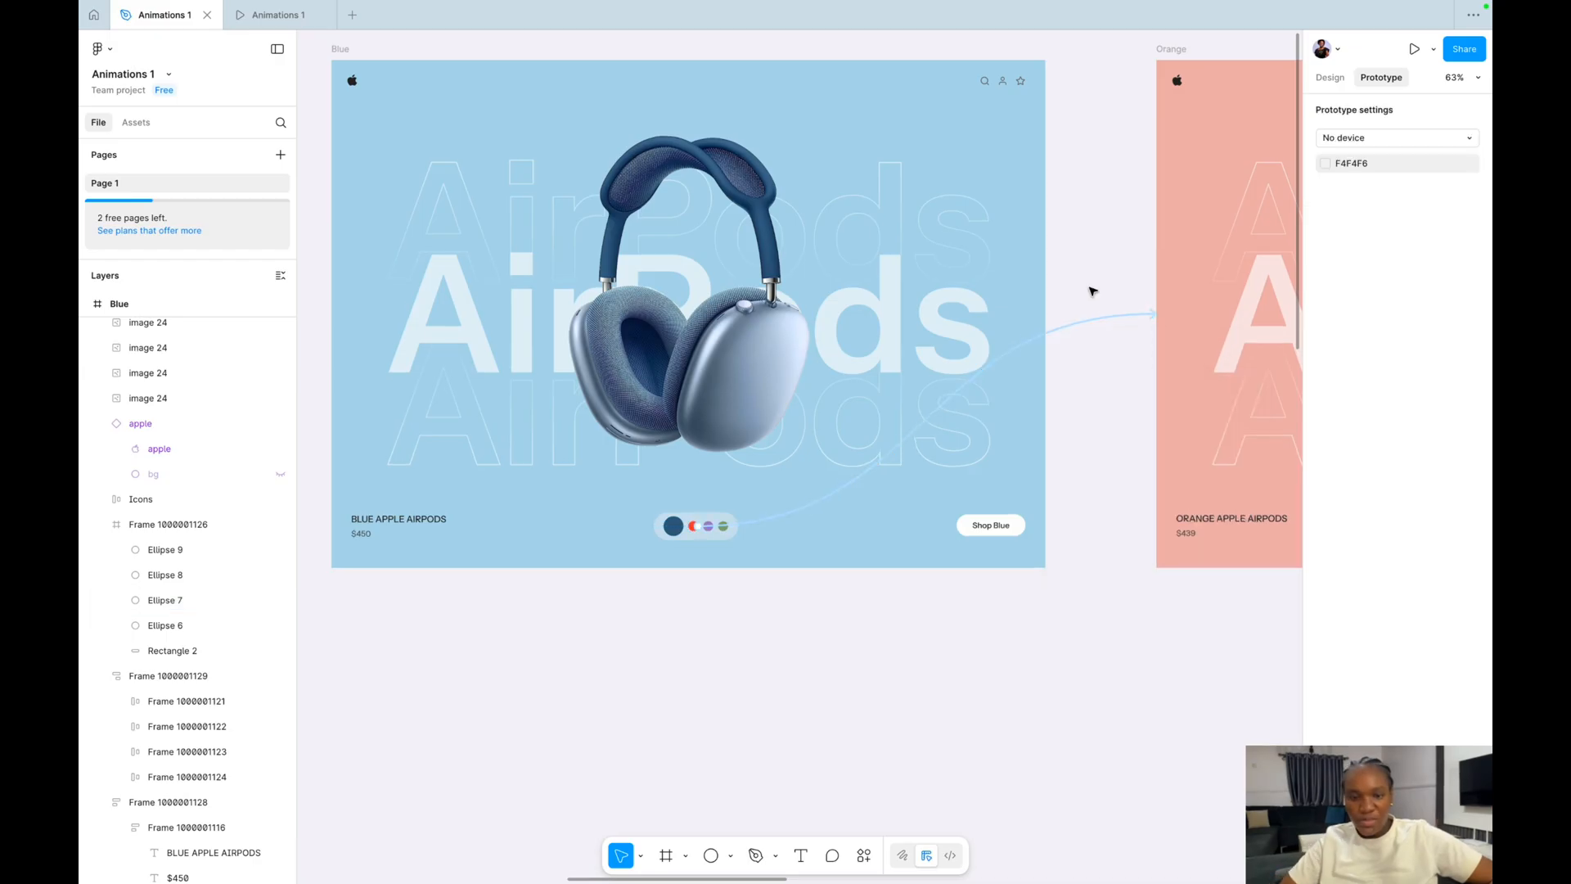
pyautogui.scroll(1, 1075, 305)
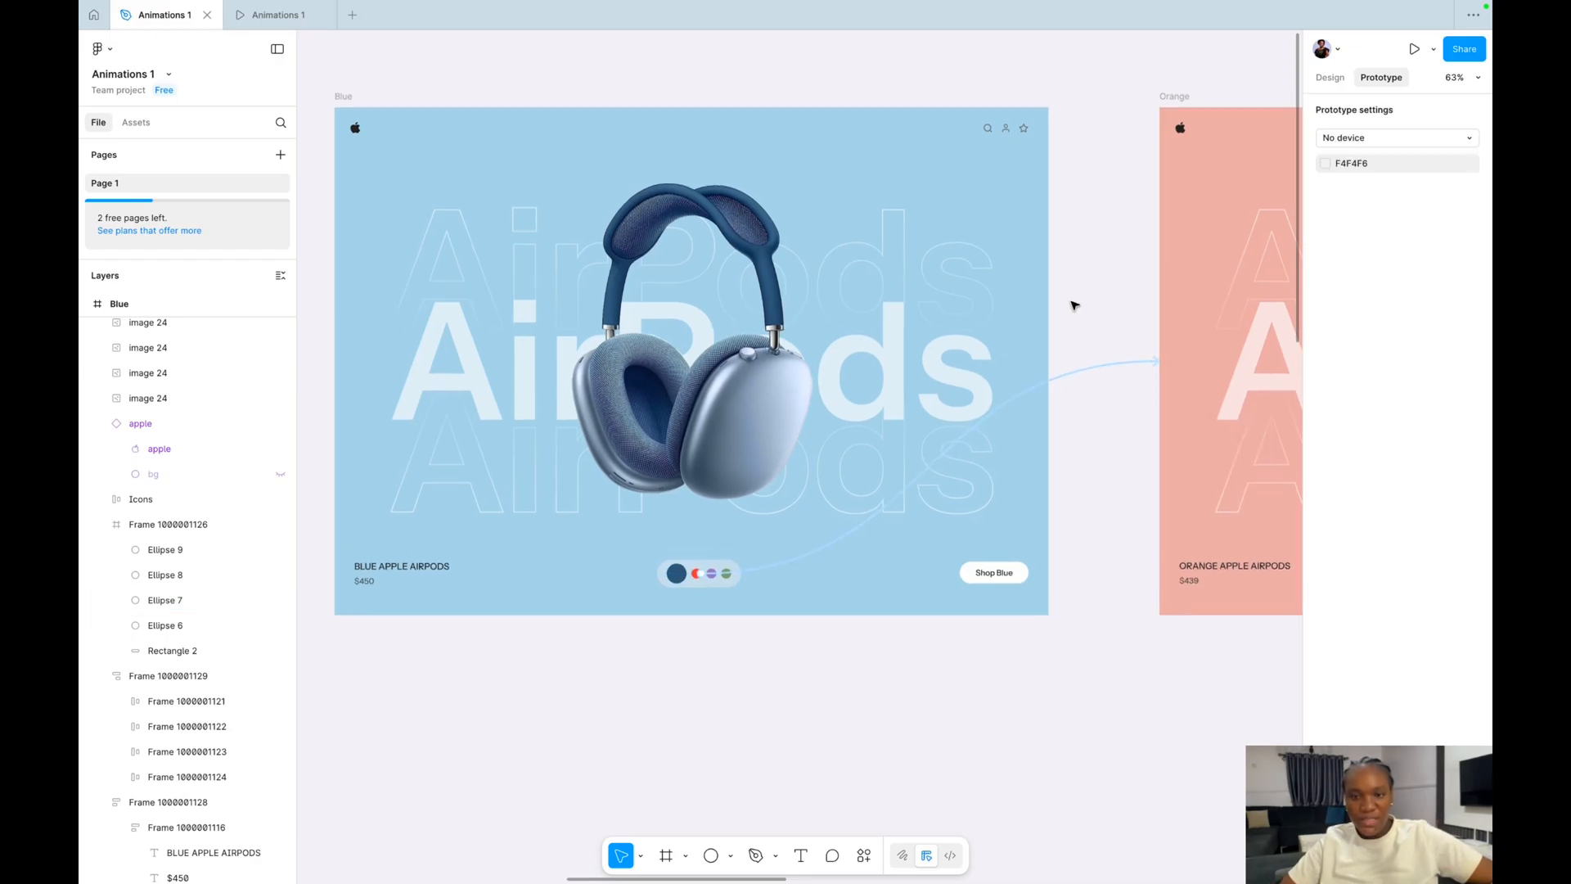
# Close the old preview, run the prototype from the Blue frame, test the red dot's link, and return to the design file.
pyautogui.click(348, 97)
pyautogui.click(322, 15)
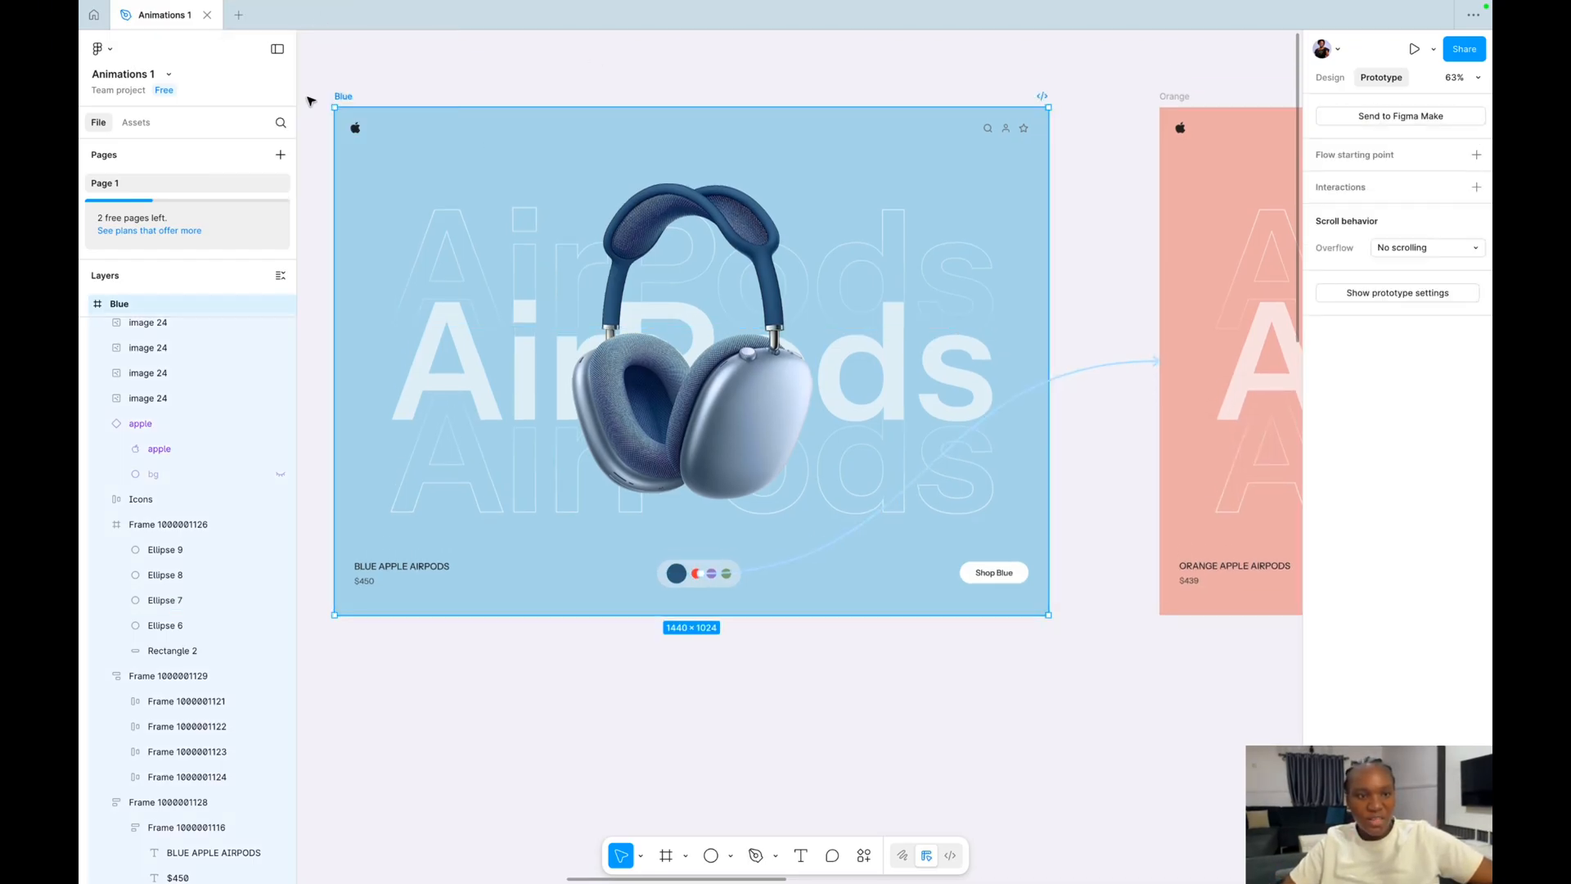
pyautogui.click(1412, 49)
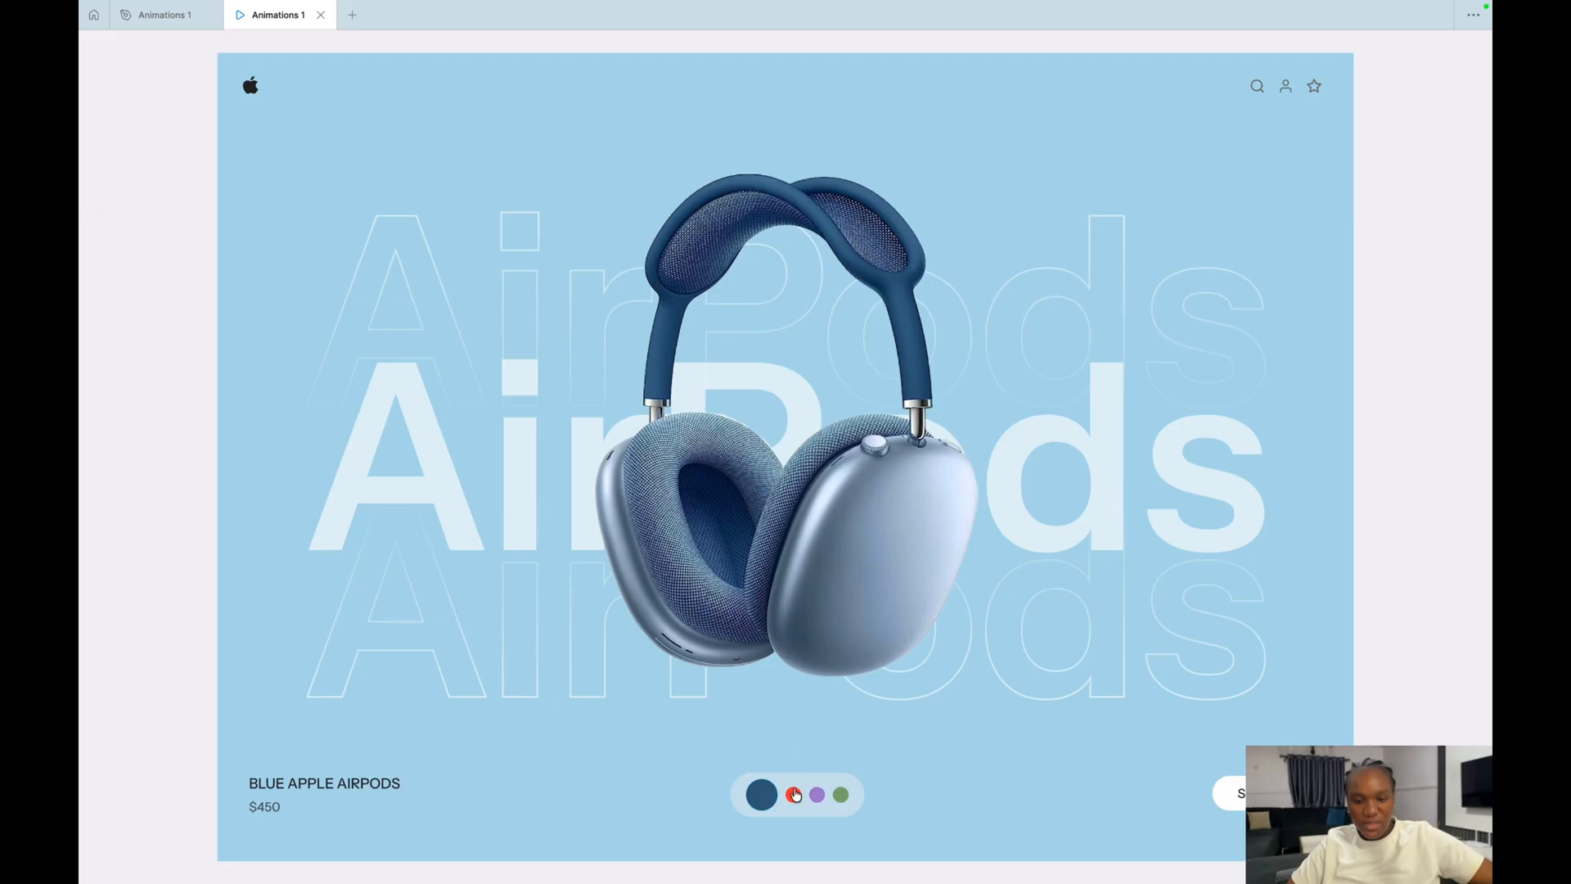
pyautogui.click(793, 795)
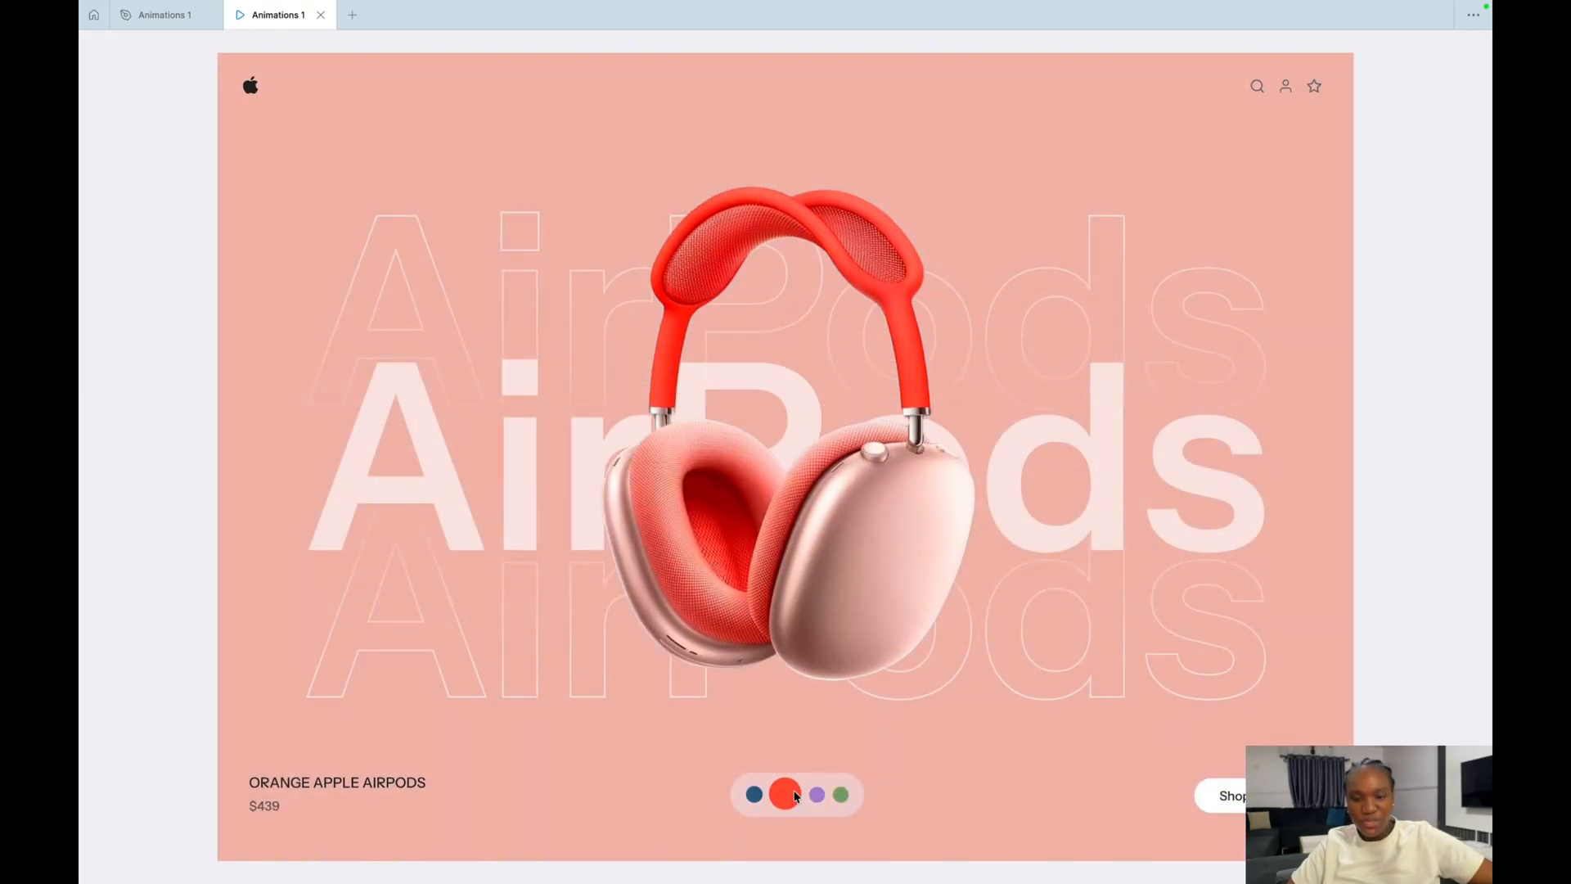
pyautogui.click(155, 15)
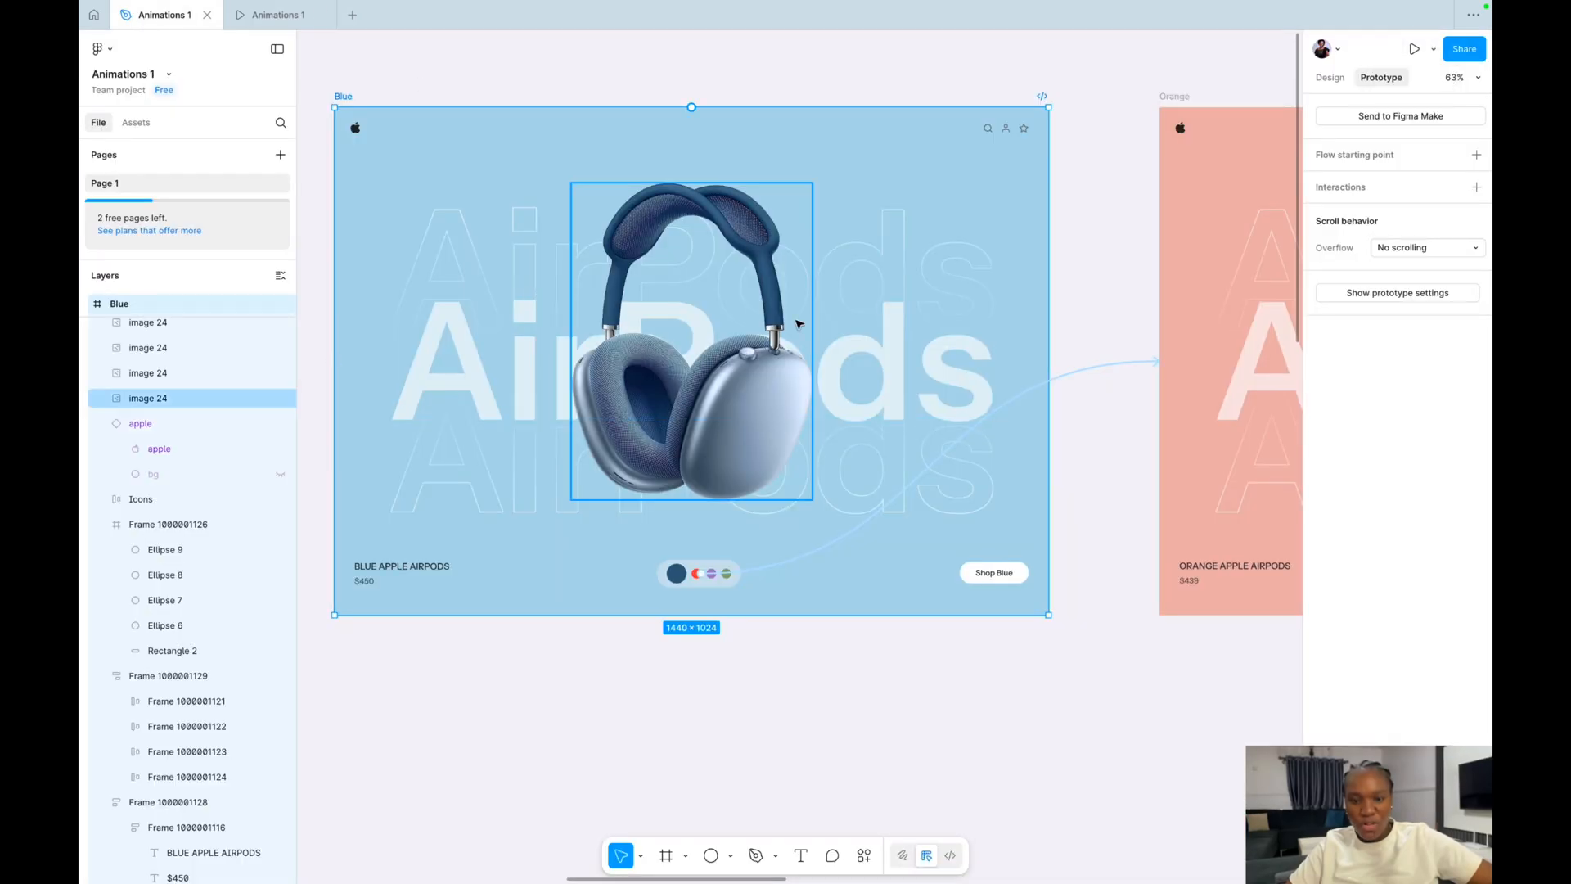
# Link the lilac dot in the Orange frame to the Lilac frame: On click, Navigate to, Smart animate, Ease out, 700 ms.
pyautogui.hscroll(10, 999, 438)
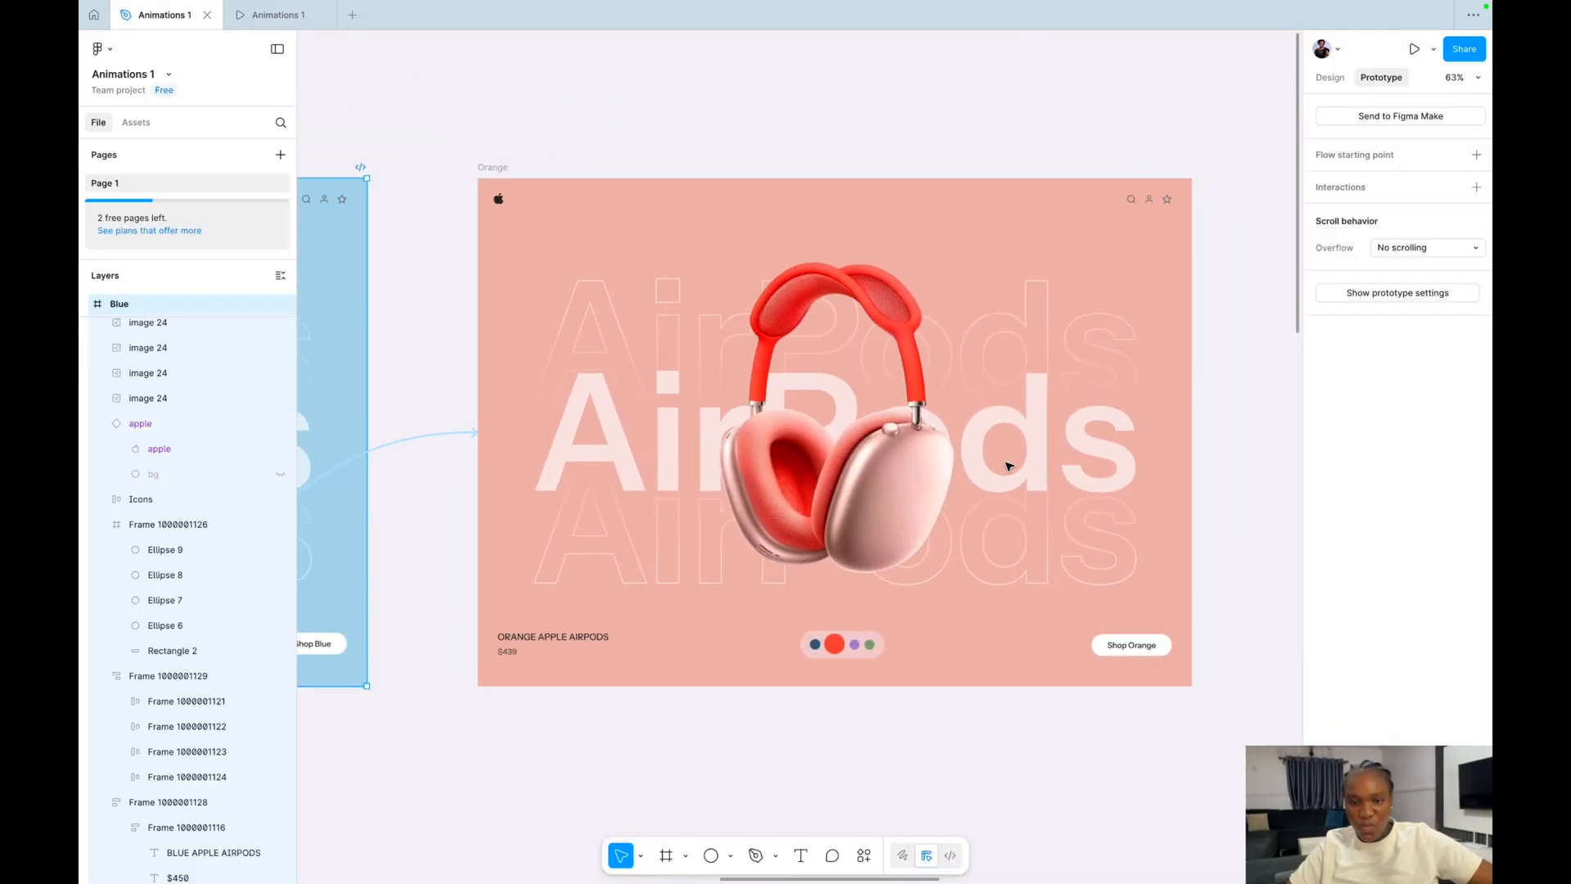
pyautogui.hscroll(3, 1007, 463)
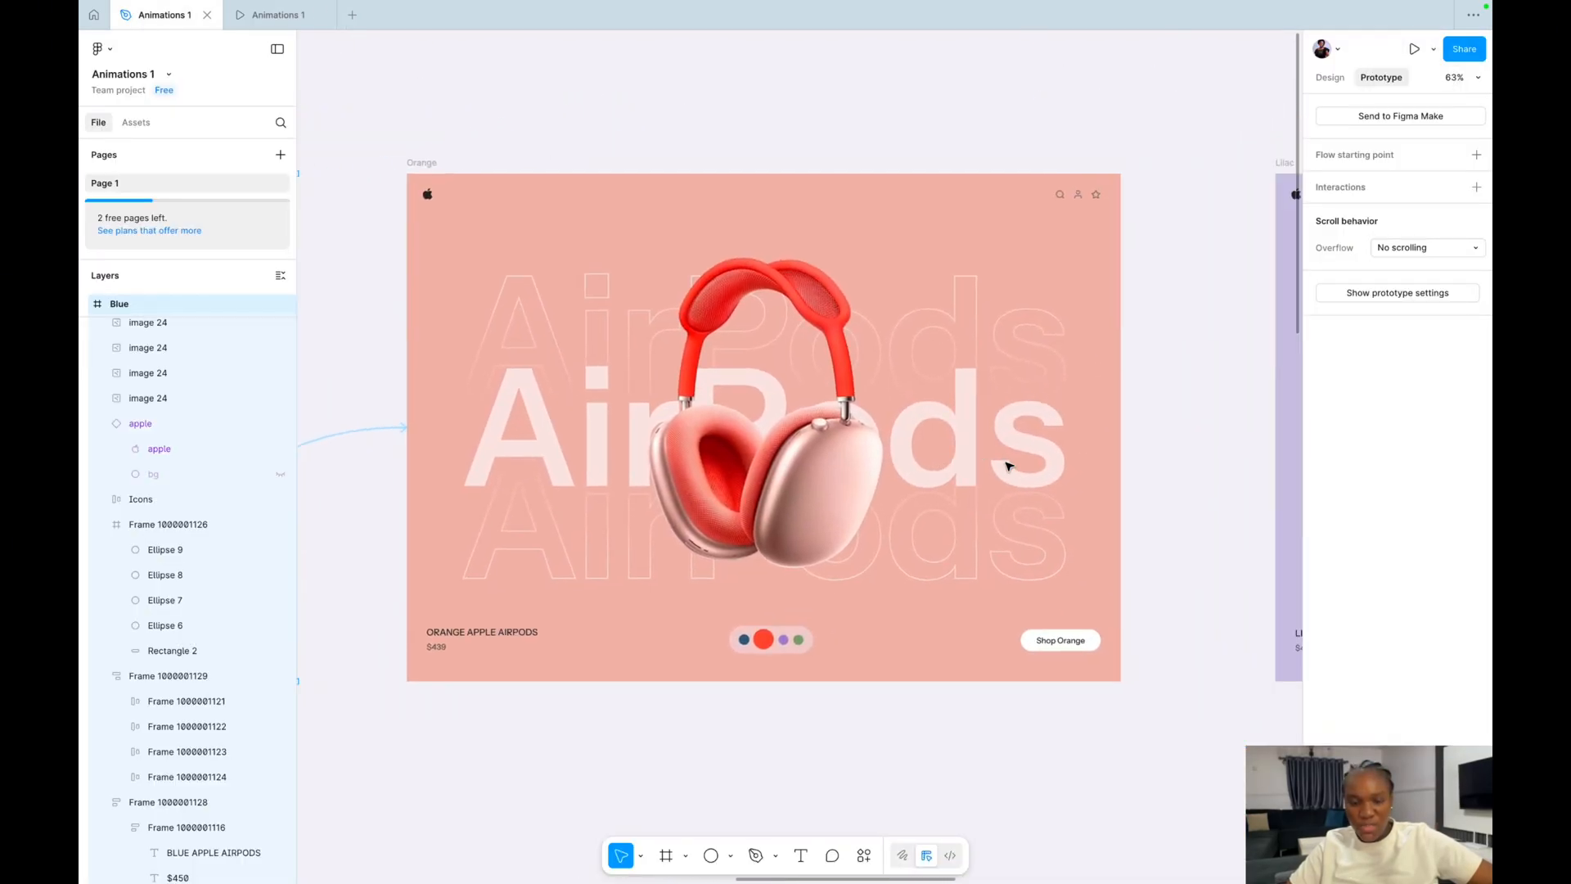
pyautogui.click(781, 637)
pyautogui.hscroll(2, 781, 638)
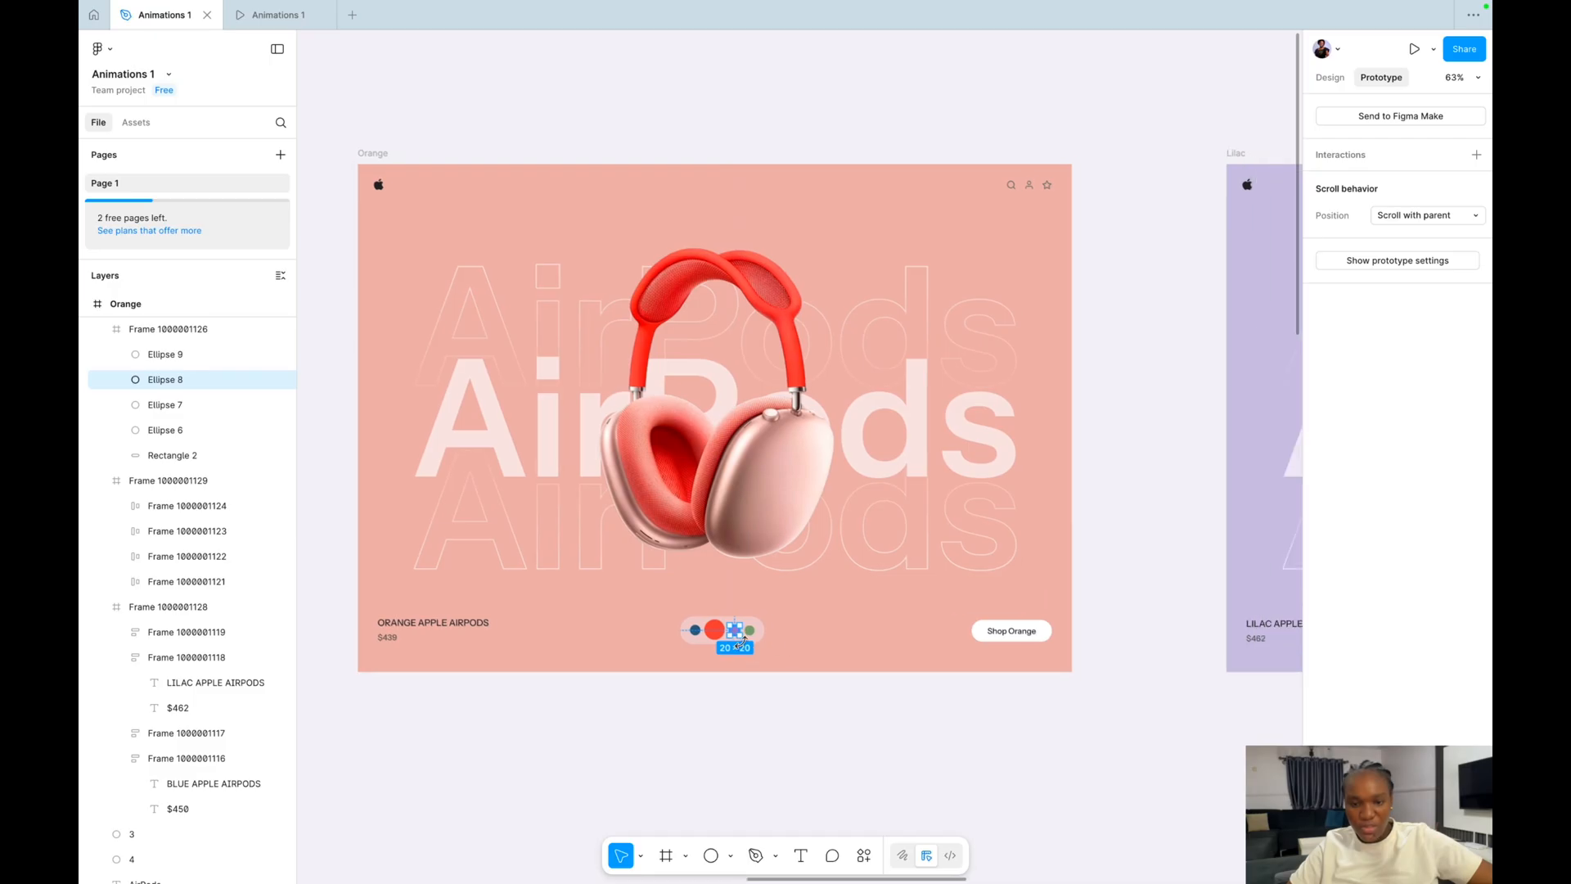
pyautogui.moveTo(740, 631); pyautogui.dragTo(1247, 535)
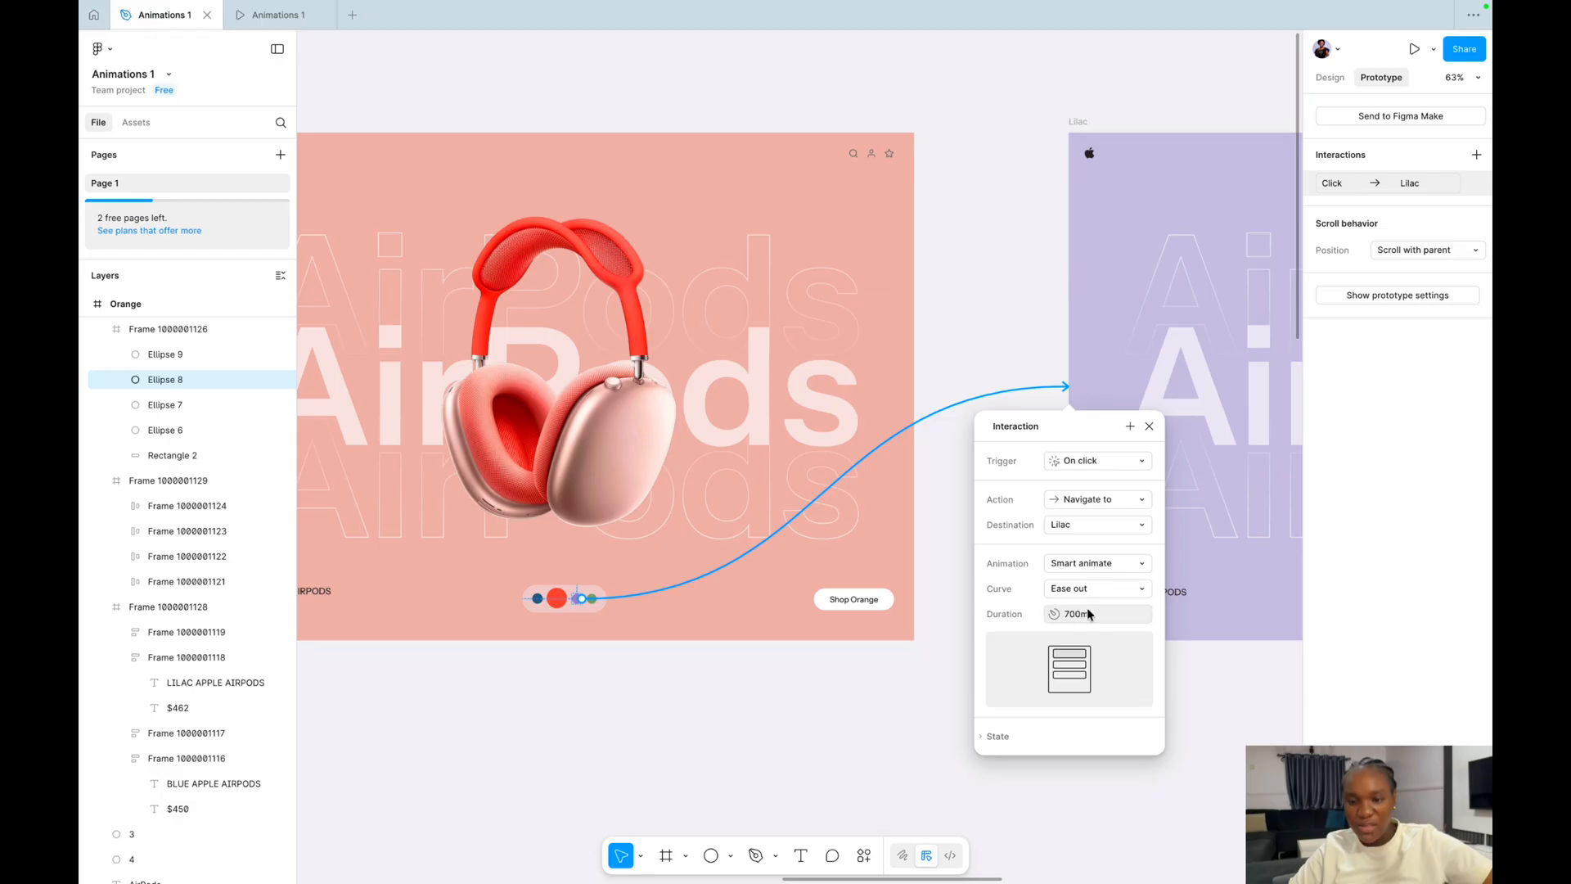
pyautogui.click(1006, 311)
# Link the green dot in the Lilac frame to the Green frame: On click, Navigate to, Smart animate, Ease out, 700 ms.
pyautogui.hscroll(8, 1005, 311)
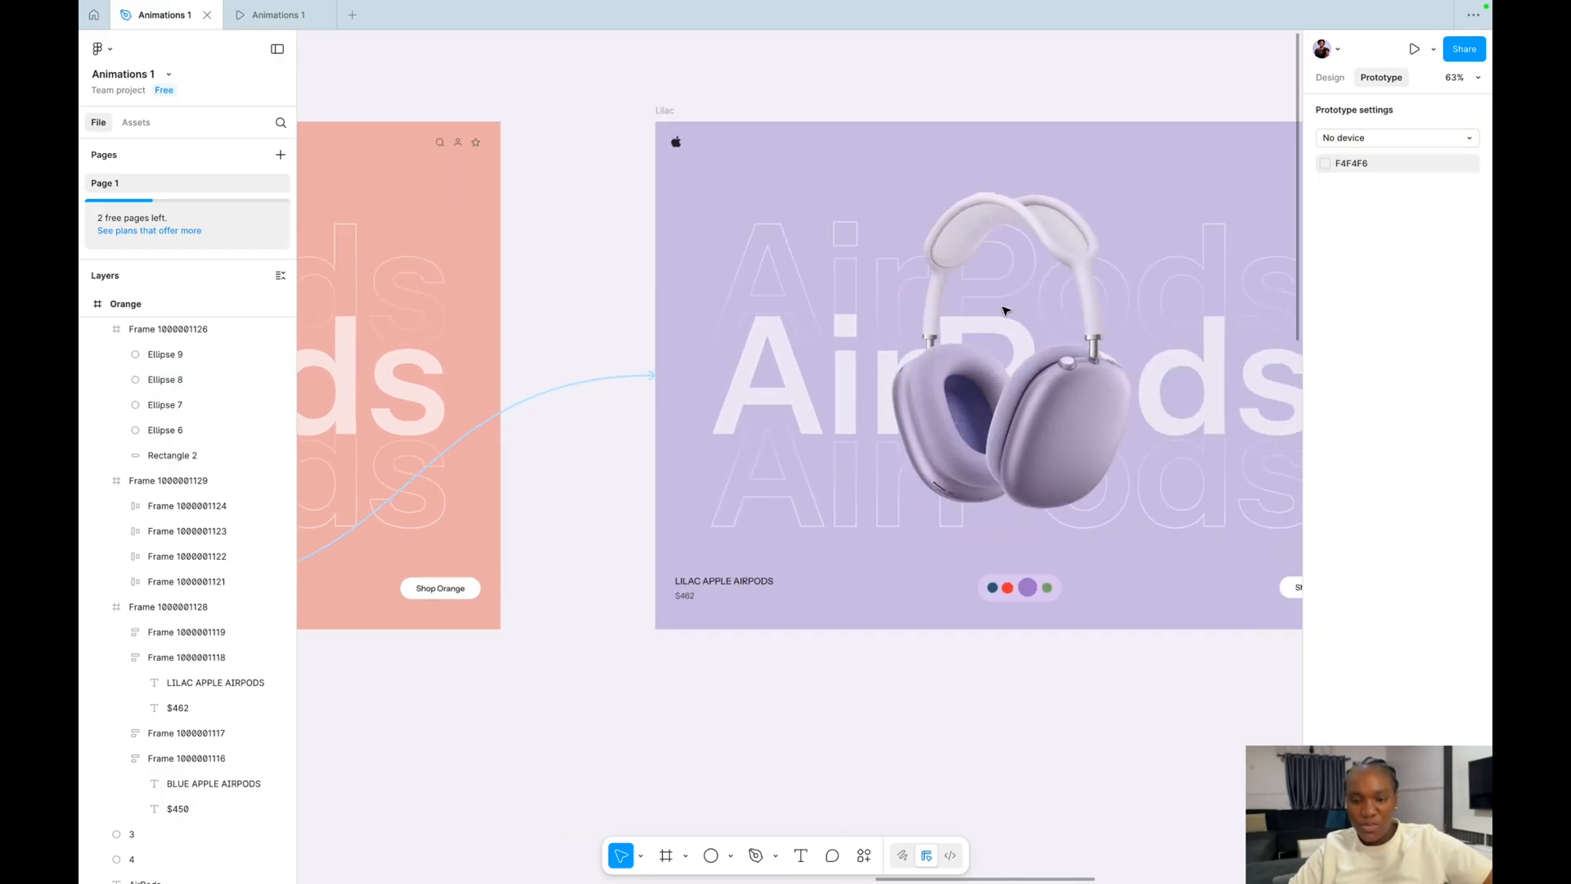
pyautogui.hscroll(2, 1005, 311)
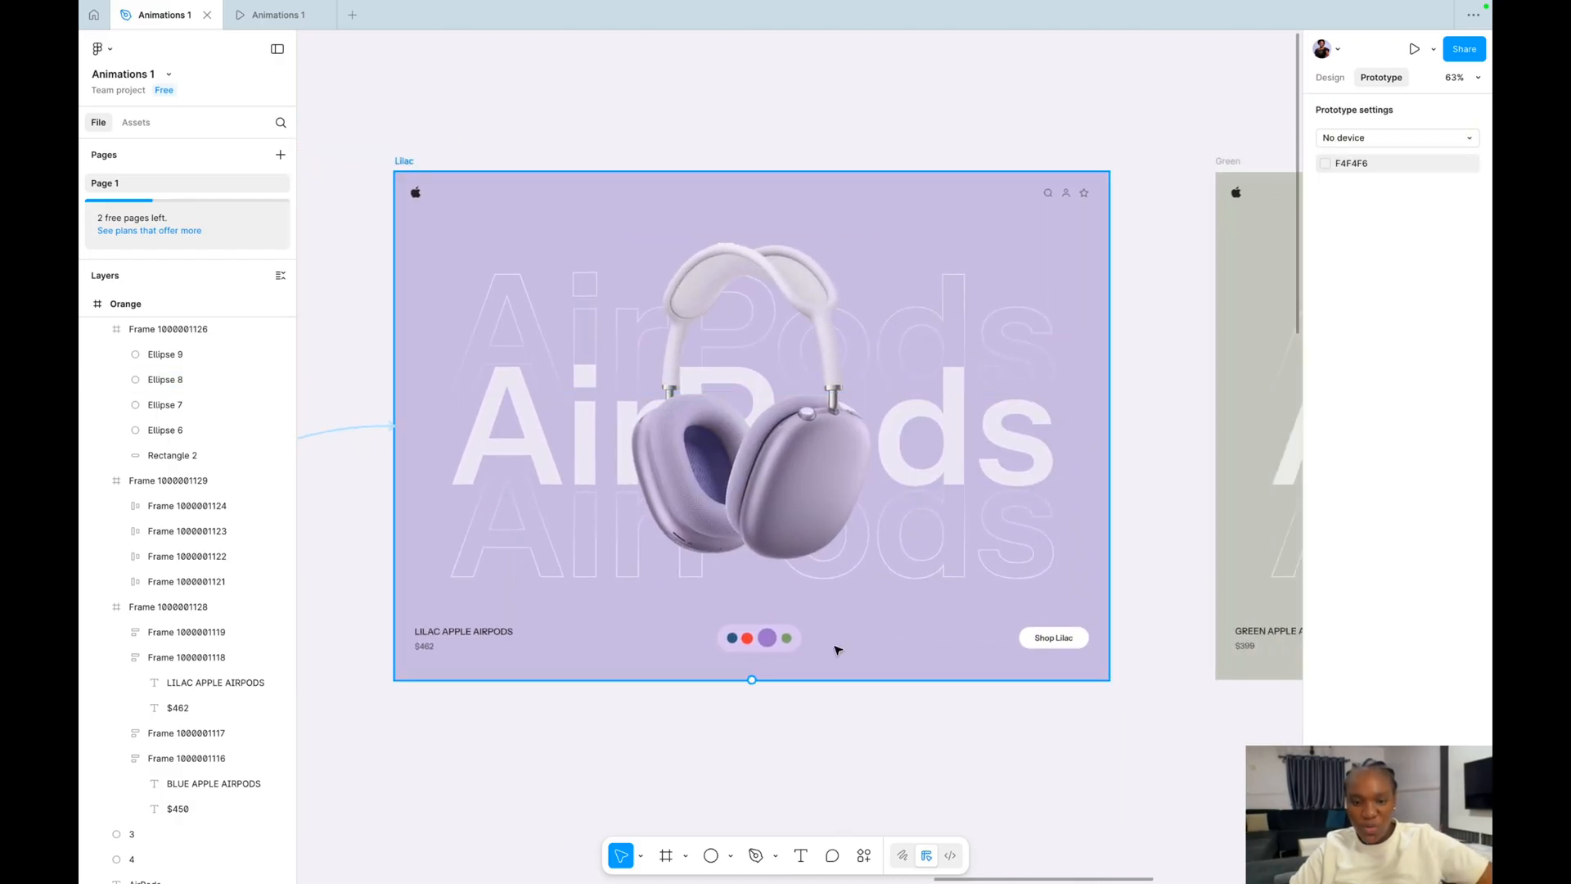
pyautogui.click(788, 639)
pyautogui.moveTo(788, 645); pyautogui.dragTo(1254, 500)
pyautogui.hscroll(3, 1163, 520)
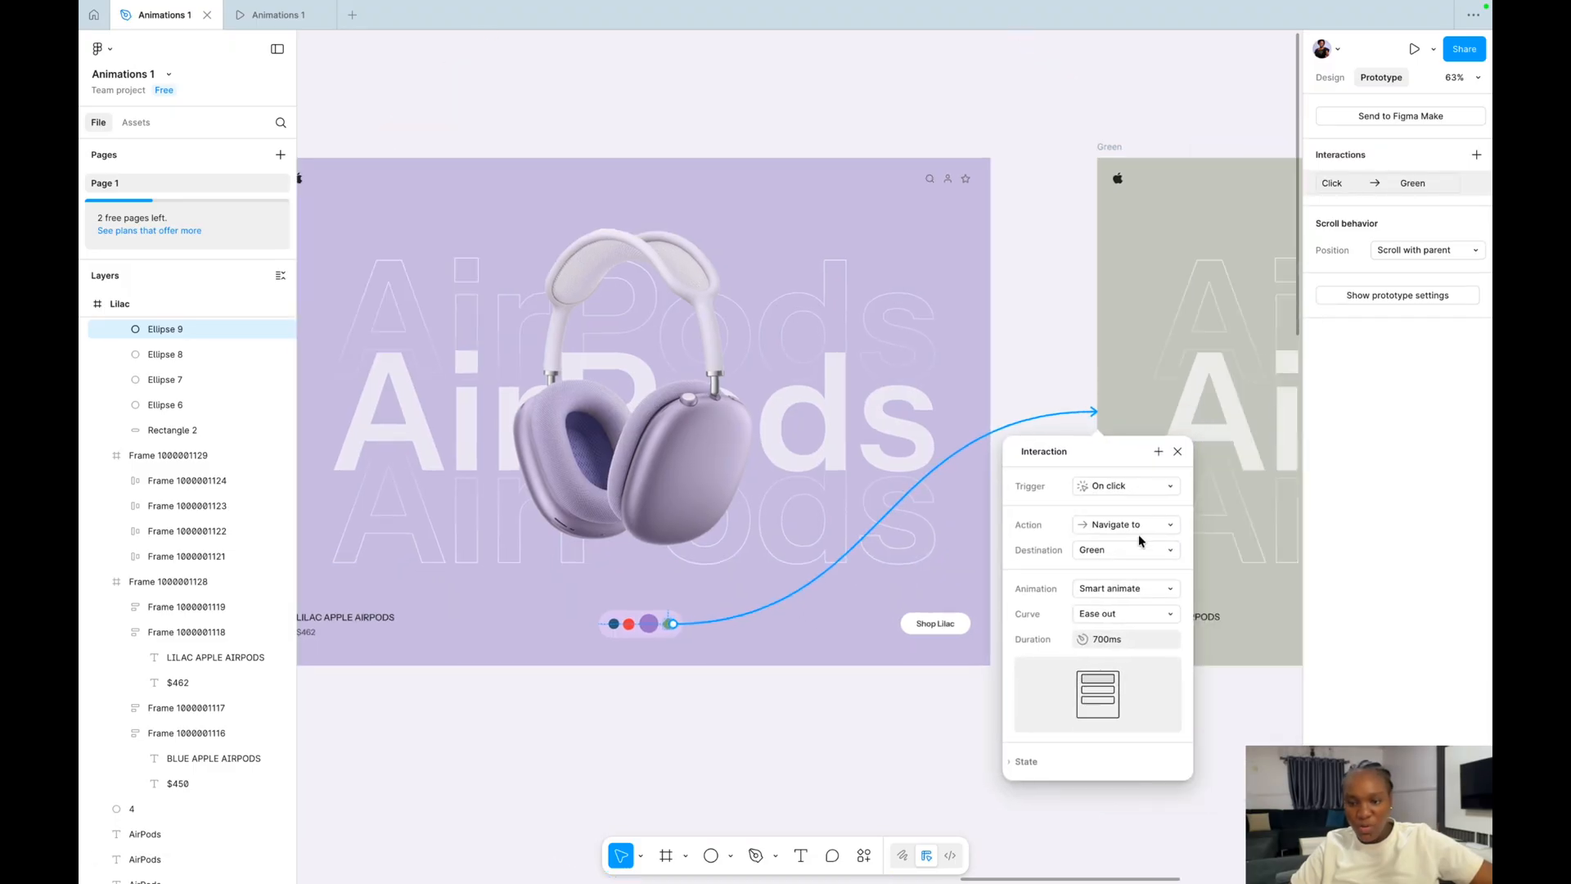
pyautogui.click(347, 123)
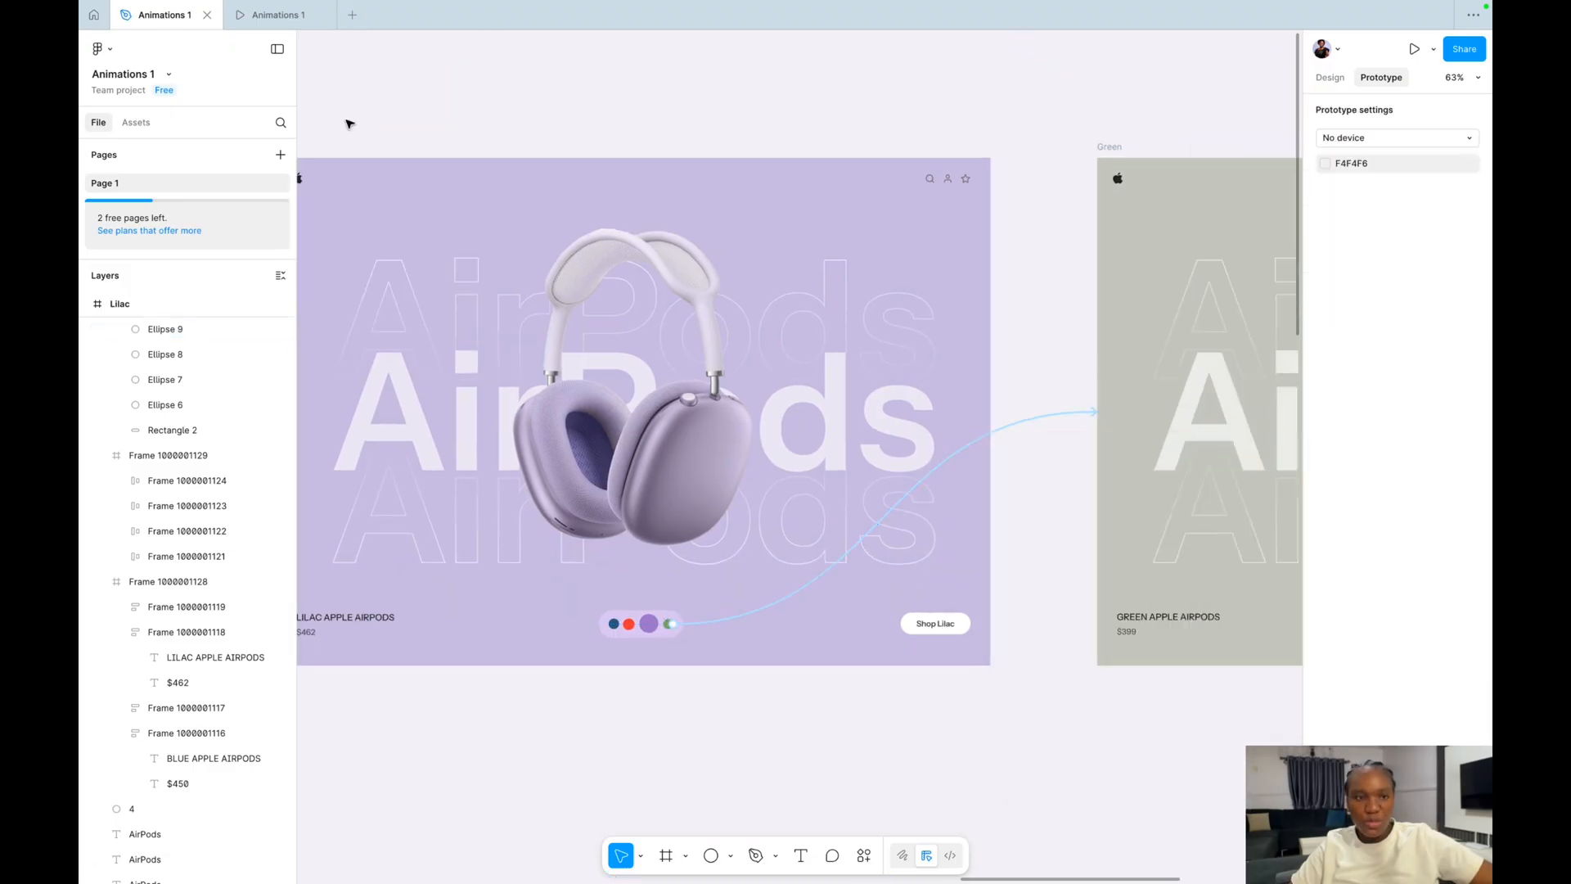
# Test the lilac dot's link from the Orange screen and the green dot's link from the Lilac screen in the open preview.
pyautogui.click(277, 16)
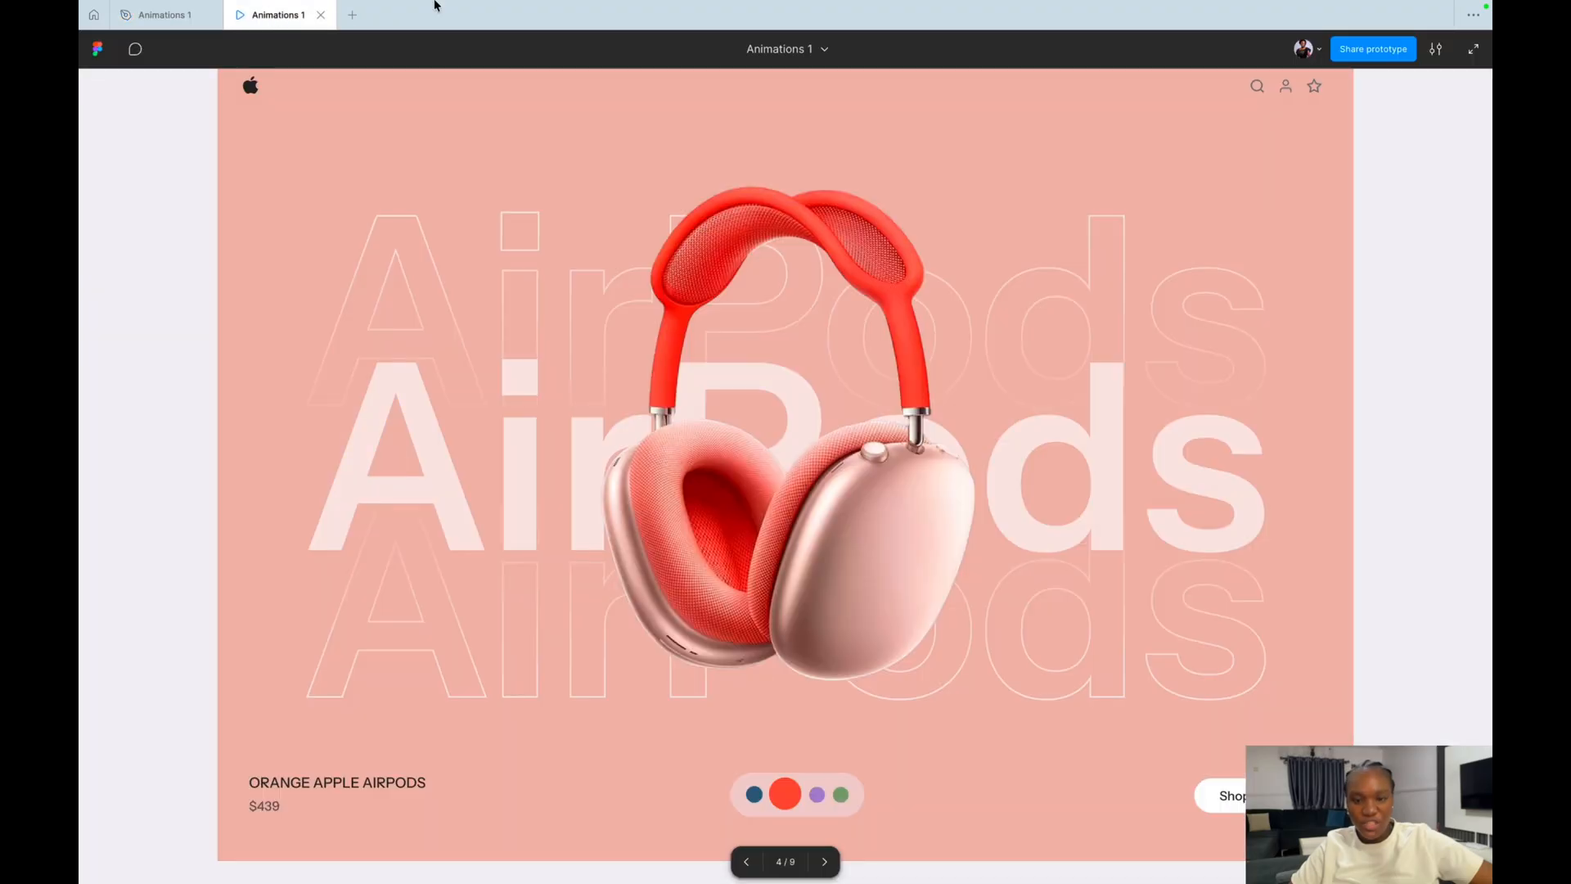
pyautogui.click(817, 795)
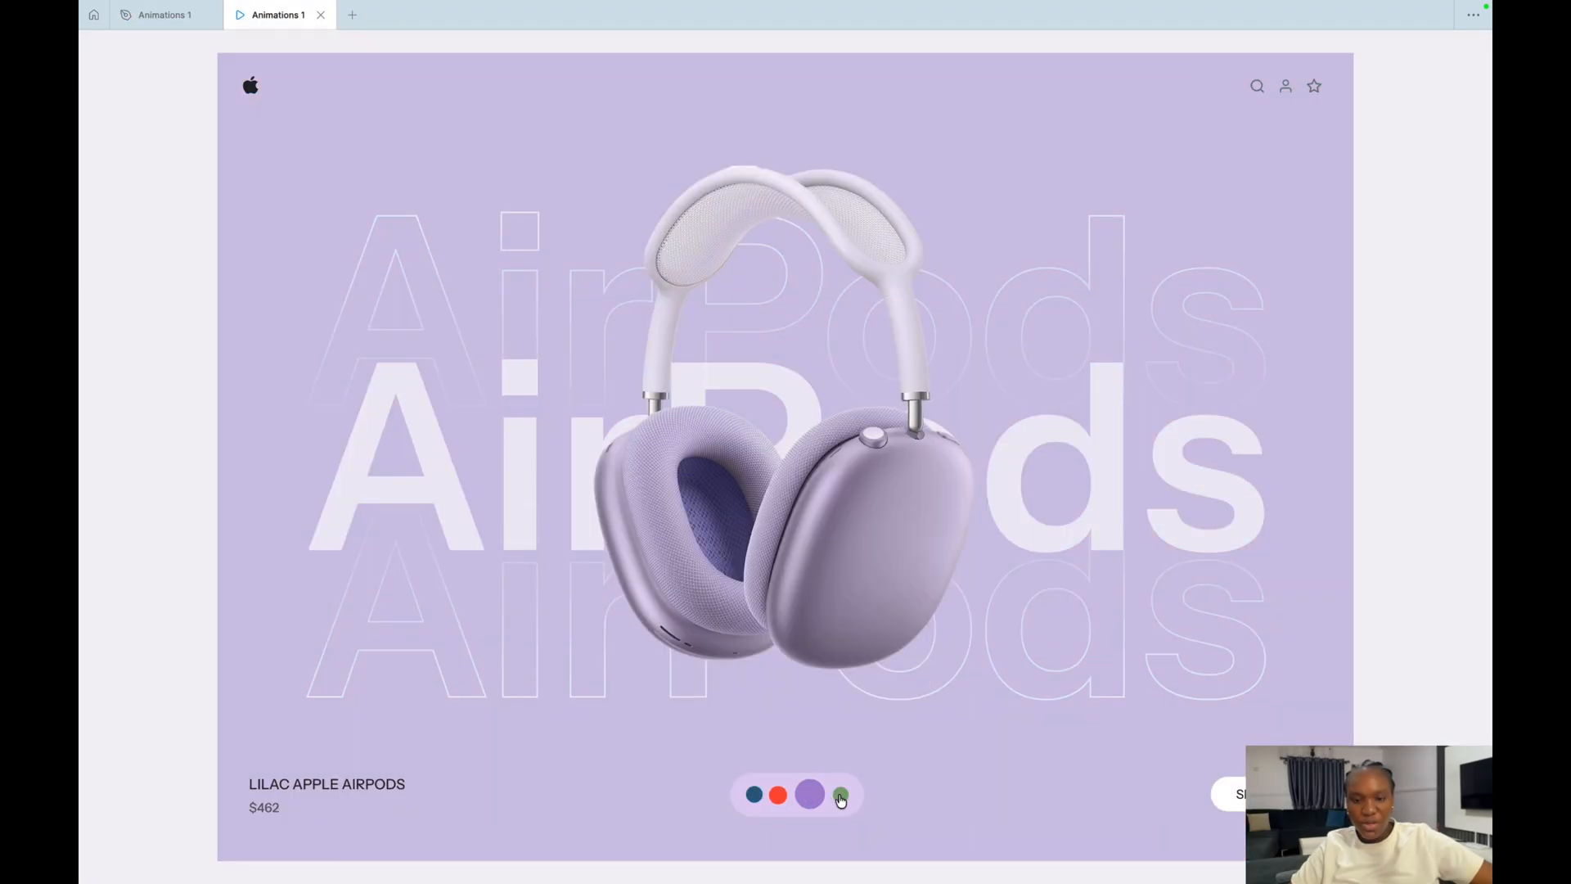
pyautogui.click(840, 795)
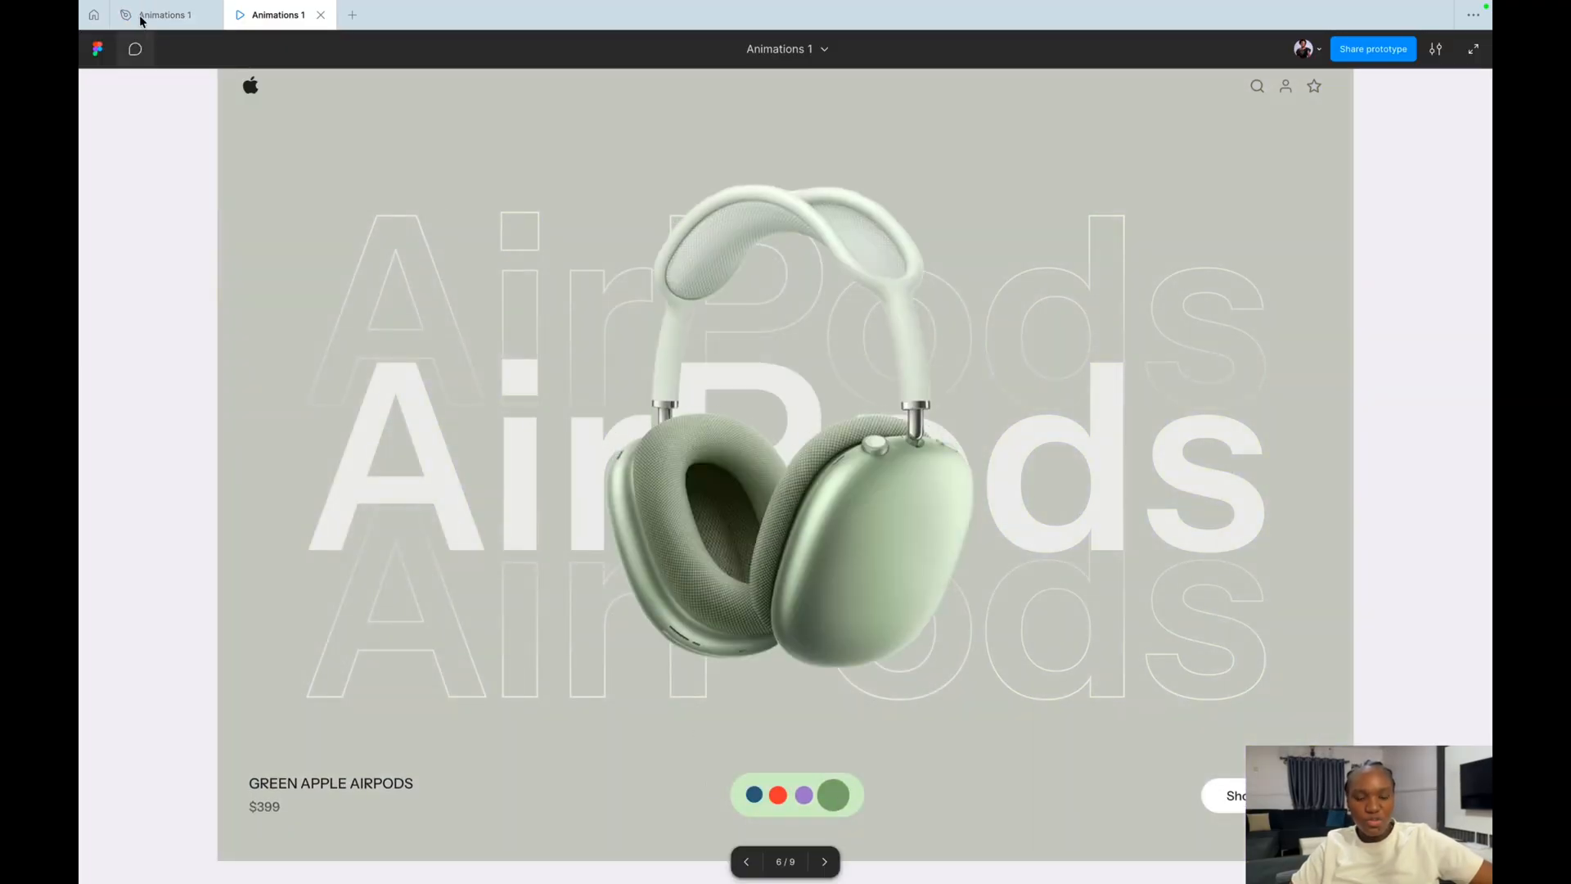
# Run the prototype from the Blue frame, test the red, lilac and green dots in sequence, and return to the file's design properties.
pyautogui.click(131, 15)
pyautogui.scroll(-4, 508, 268)
pyautogui.hscroll(-10, 508, 271)
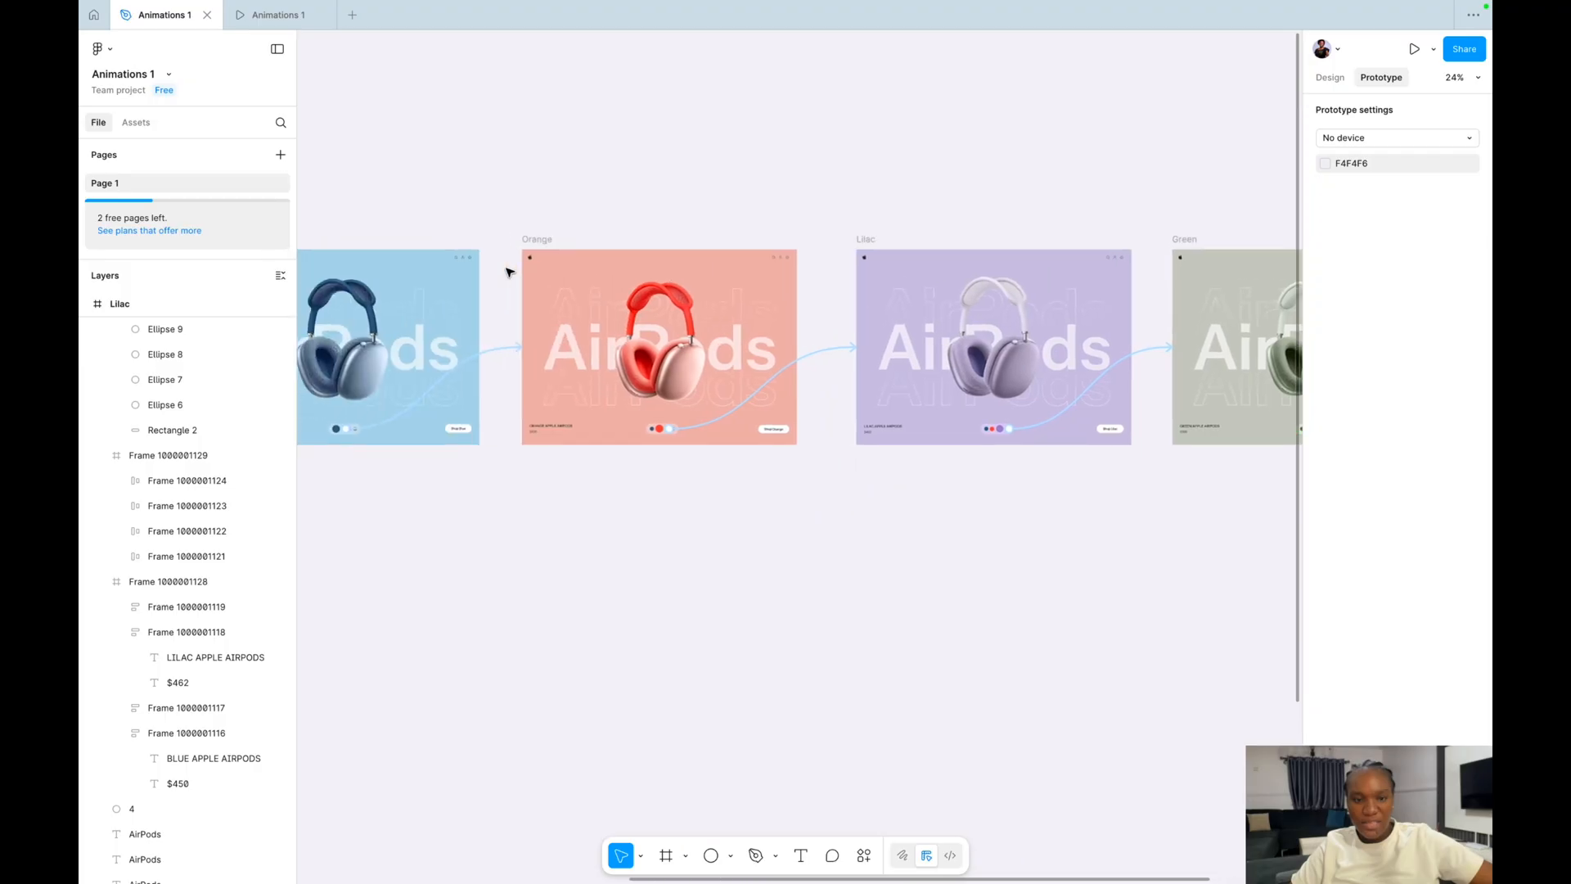
pyautogui.click(387, 304)
pyautogui.click(1413, 49)
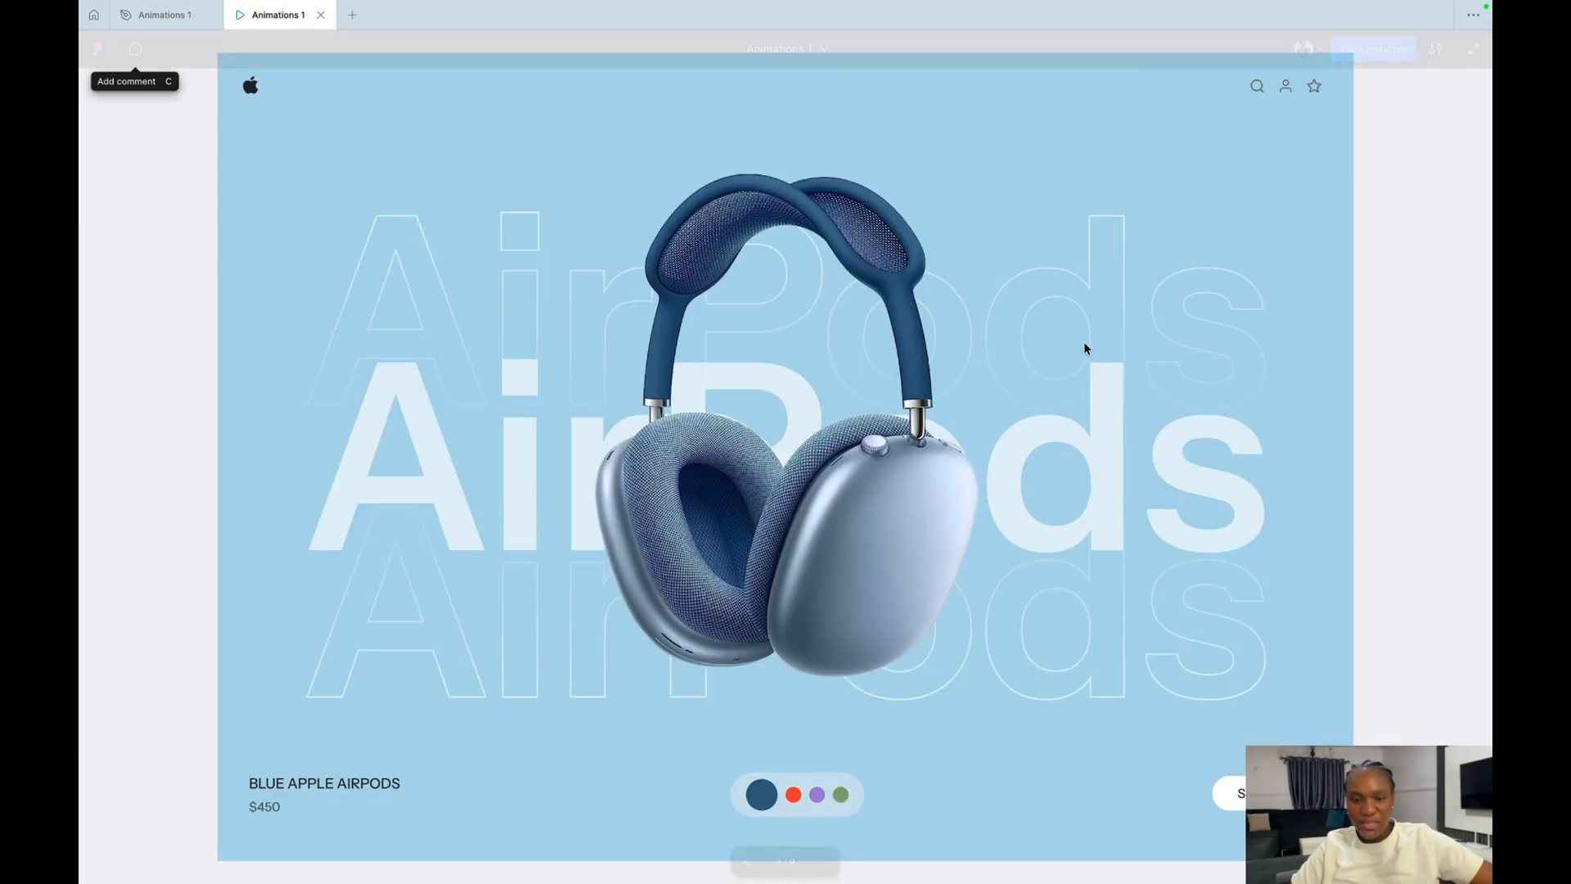
pyautogui.click(797, 796)
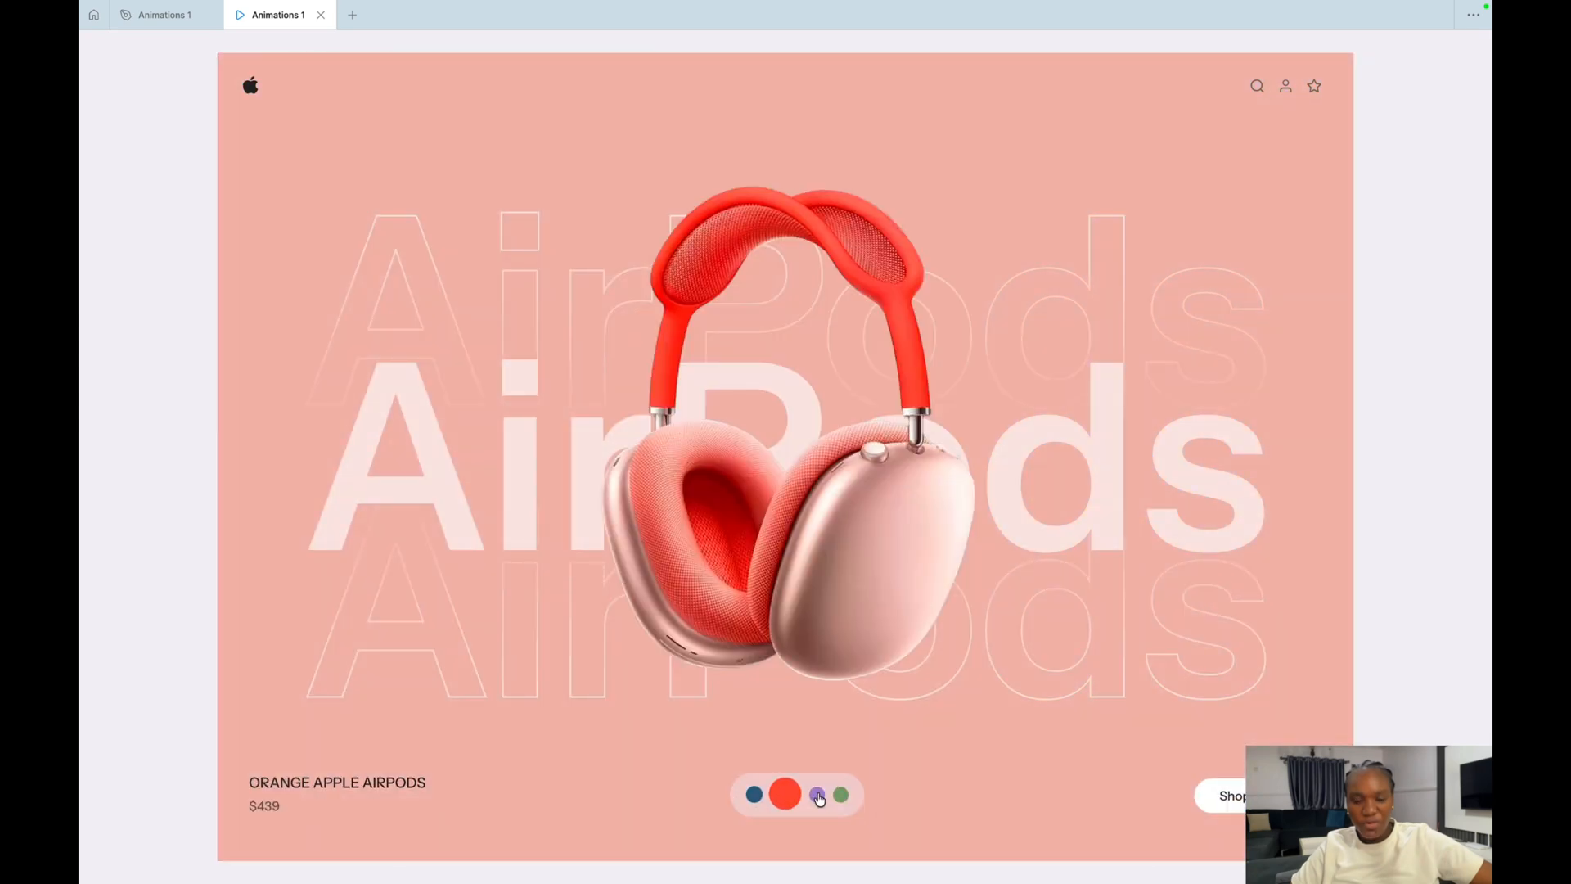
pyautogui.click(817, 797)
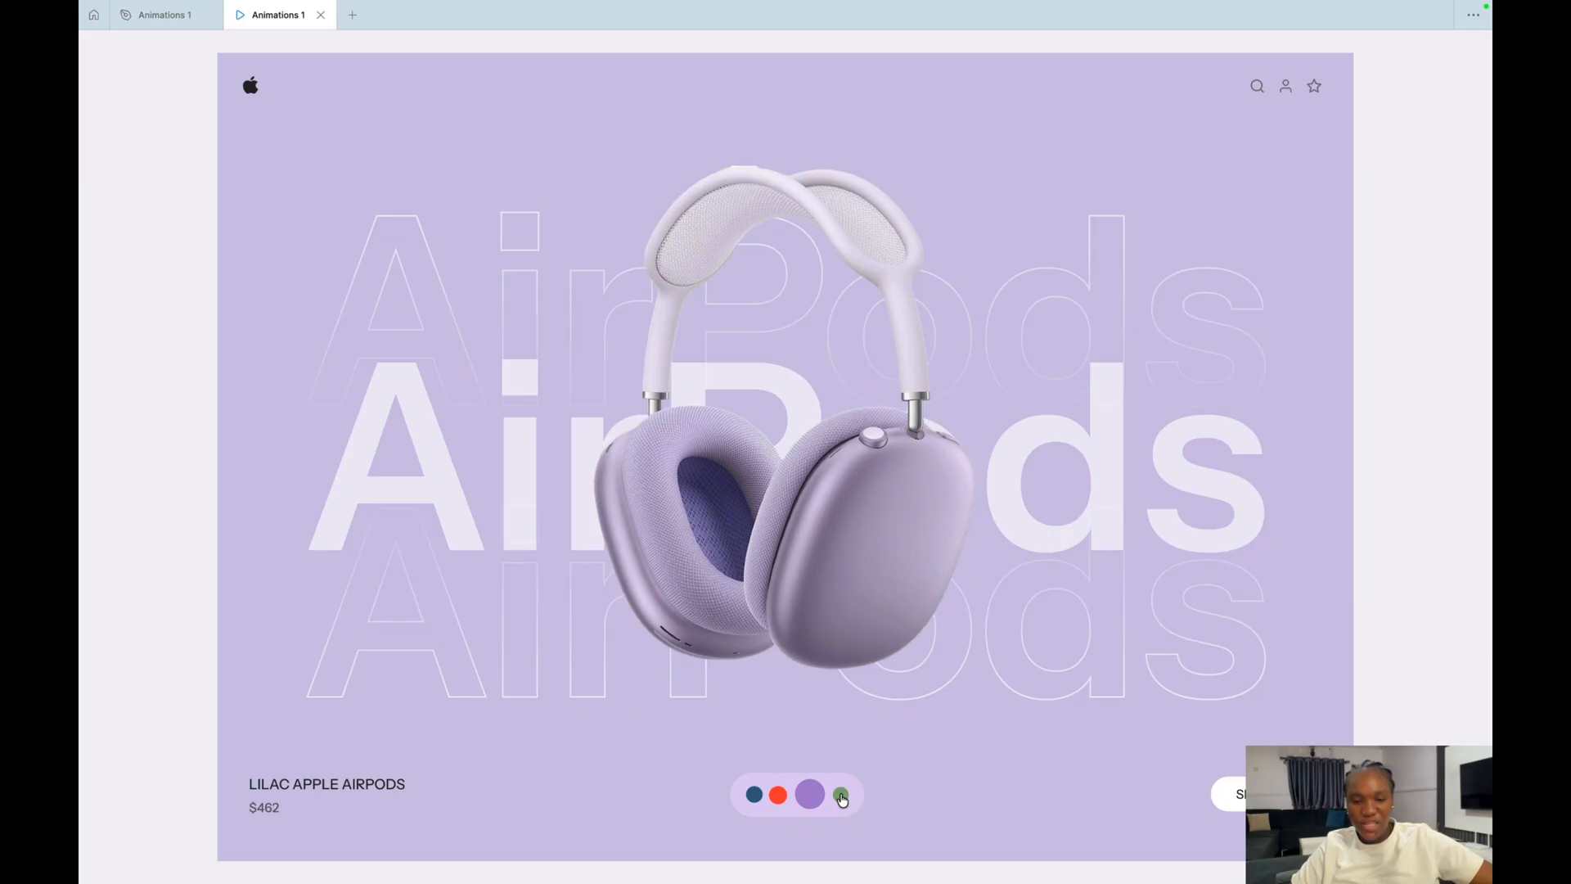
pyautogui.click(841, 798)
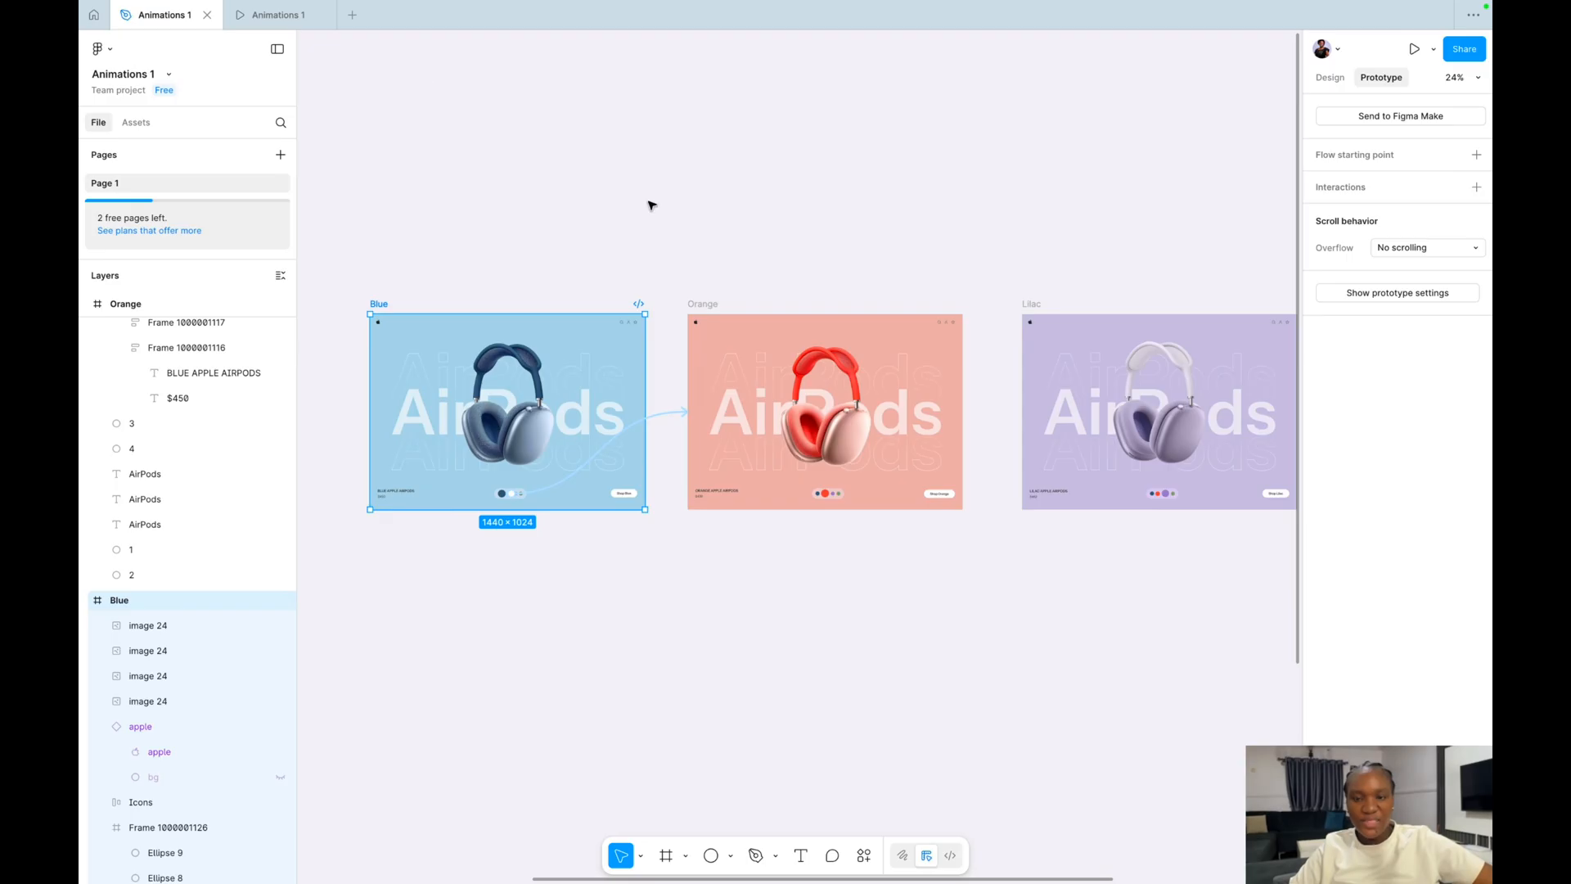
pyautogui.click(1213, 112)
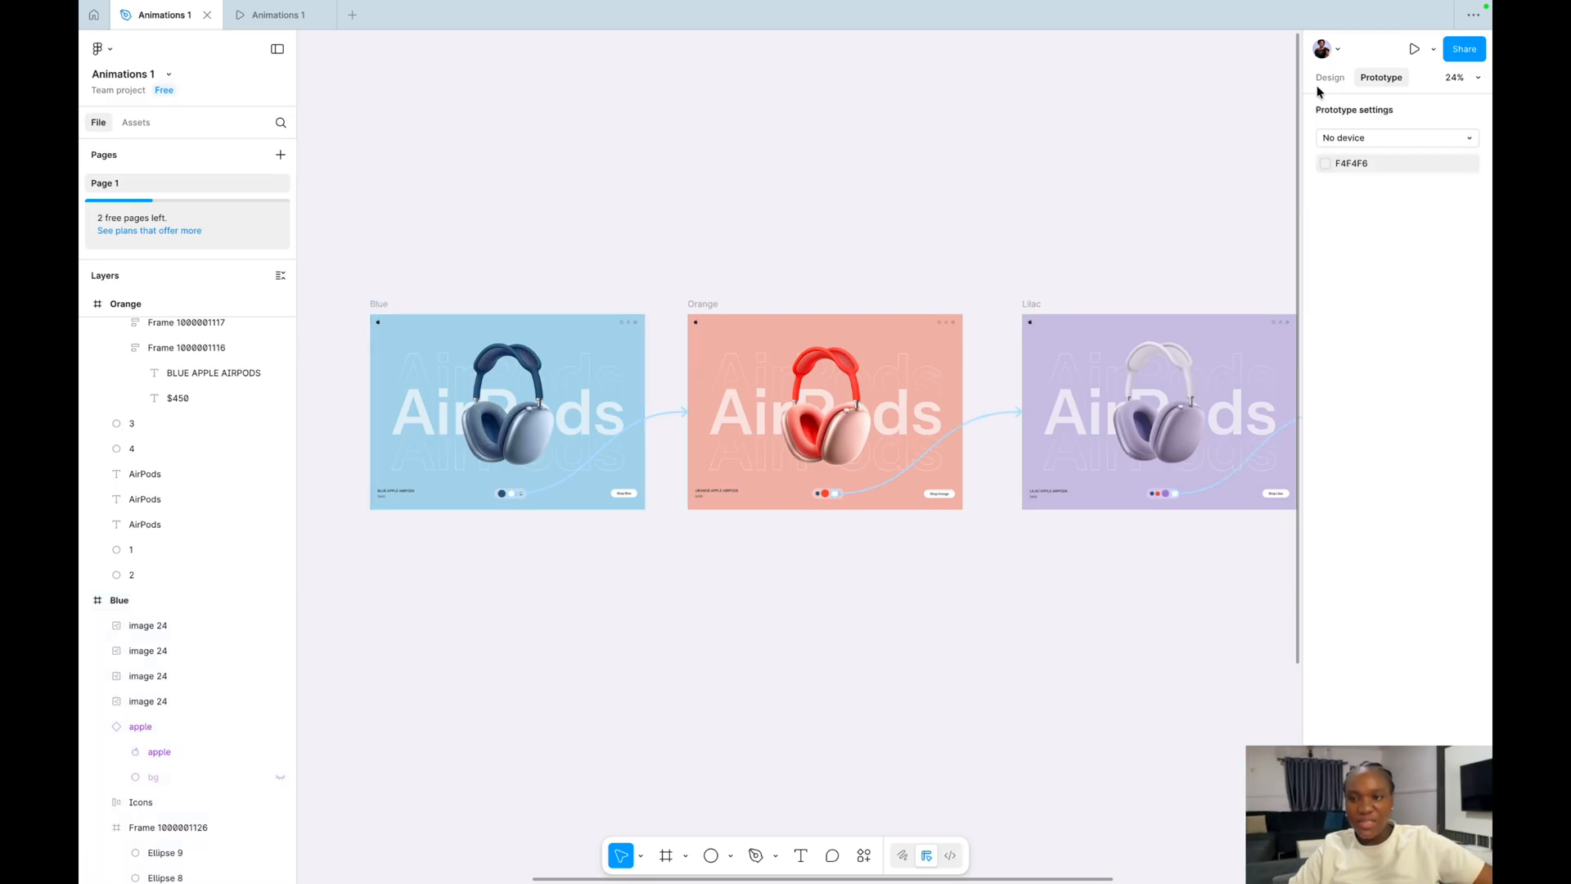
pyautogui.click(1327, 77)
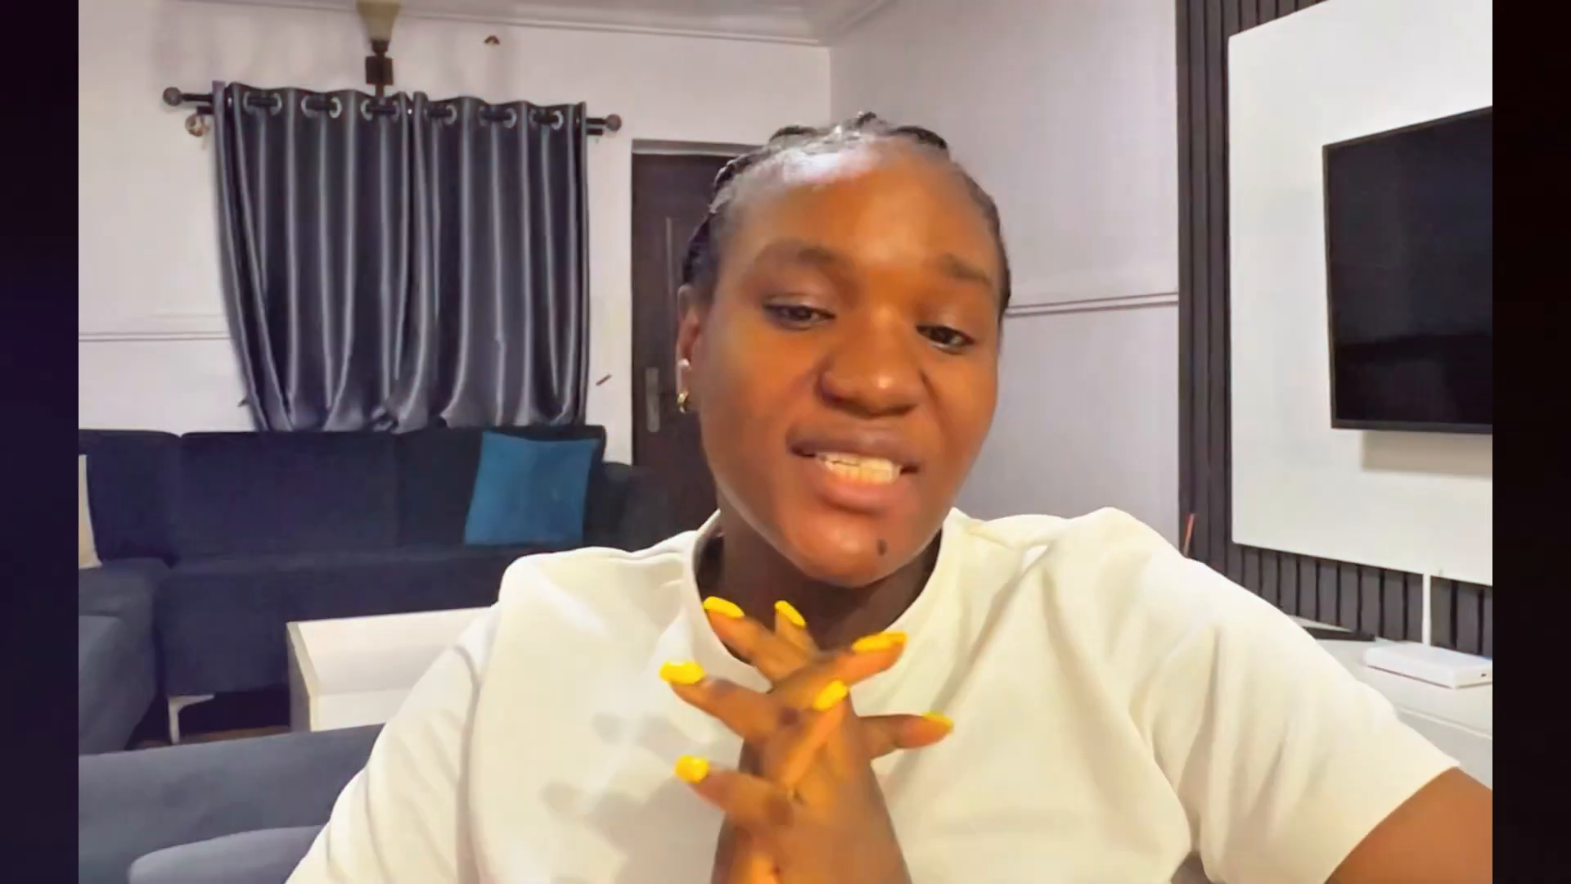